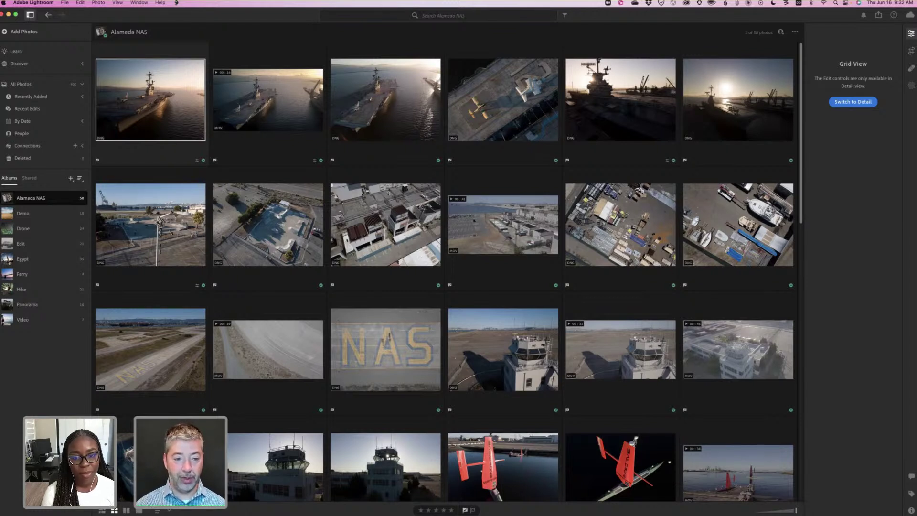
# View the rooftop photo and the aircraft carrier photo large, returning to the grid each time.
pyautogui.doubleClick(373, 241)
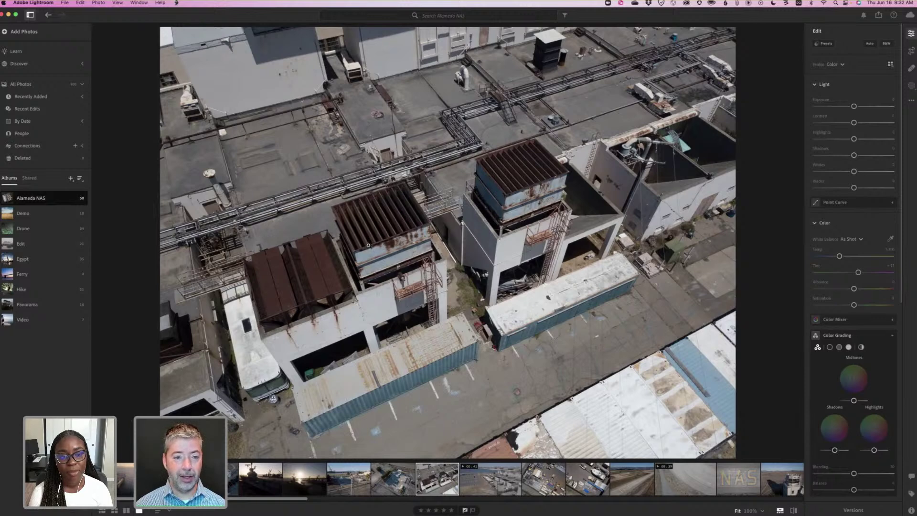
pyautogui.press('g')
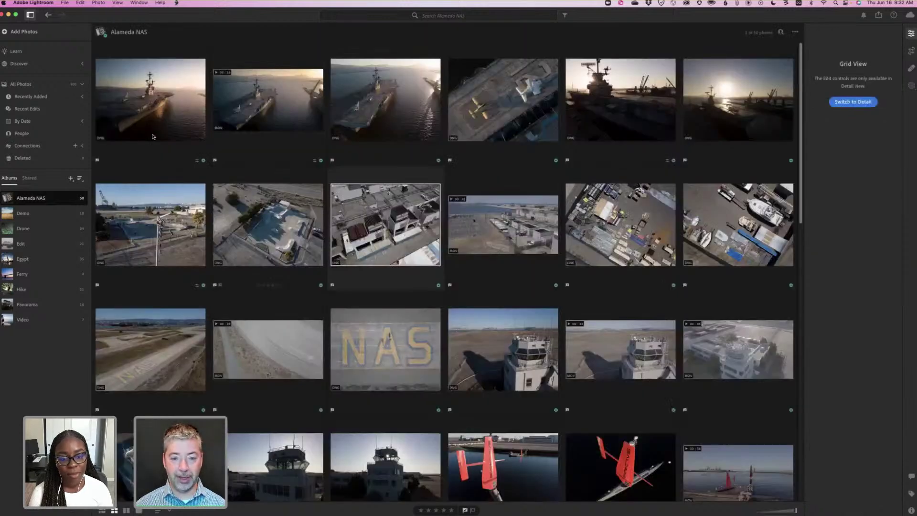
pyautogui.doubleClick(152, 137)
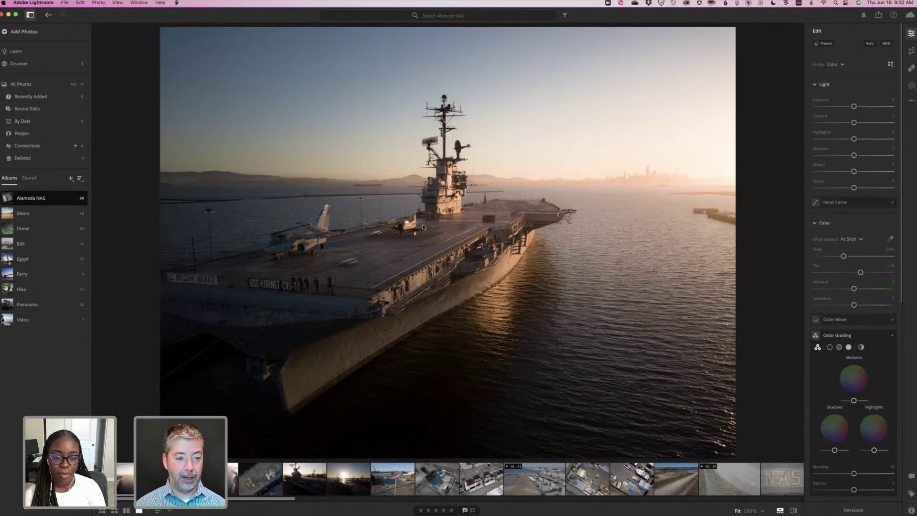
pyautogui.press('g')
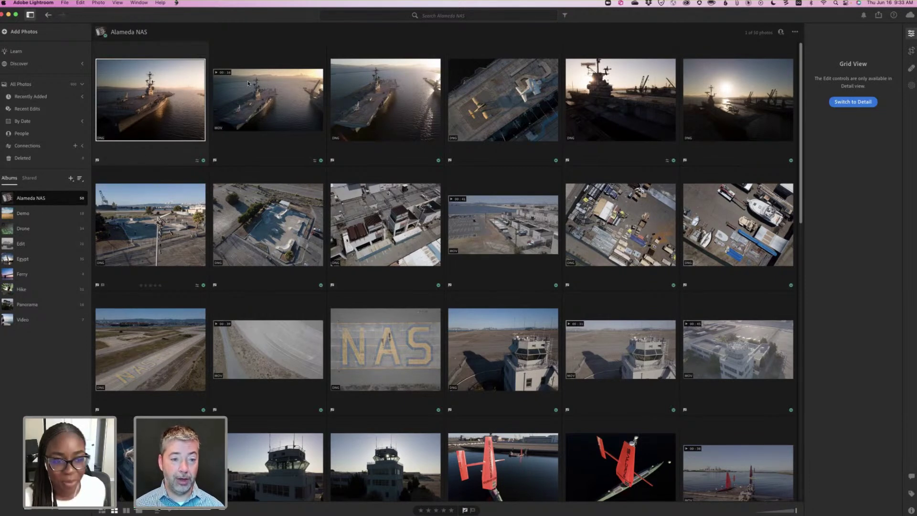
# Open the aircraft carrier video clip and compare its edits against the unedited original.
pyautogui.doubleClick(265, 106)
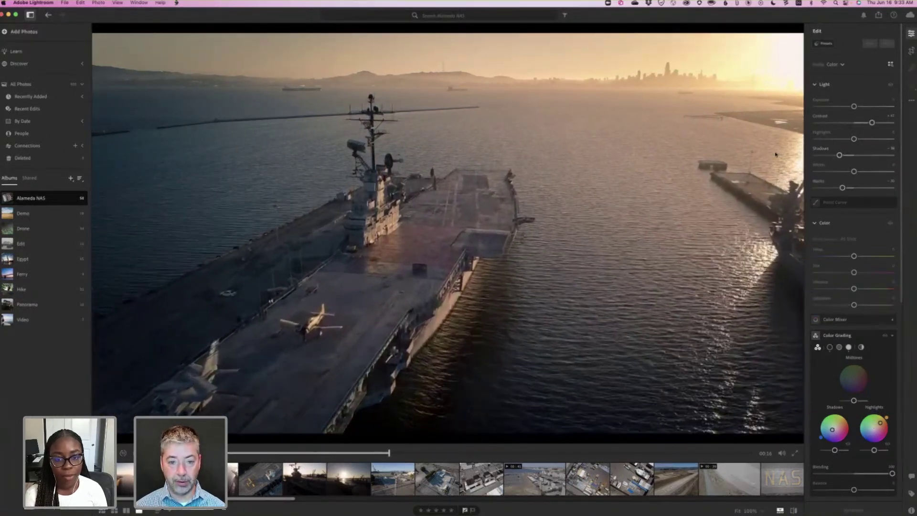
pyautogui.press('\\')
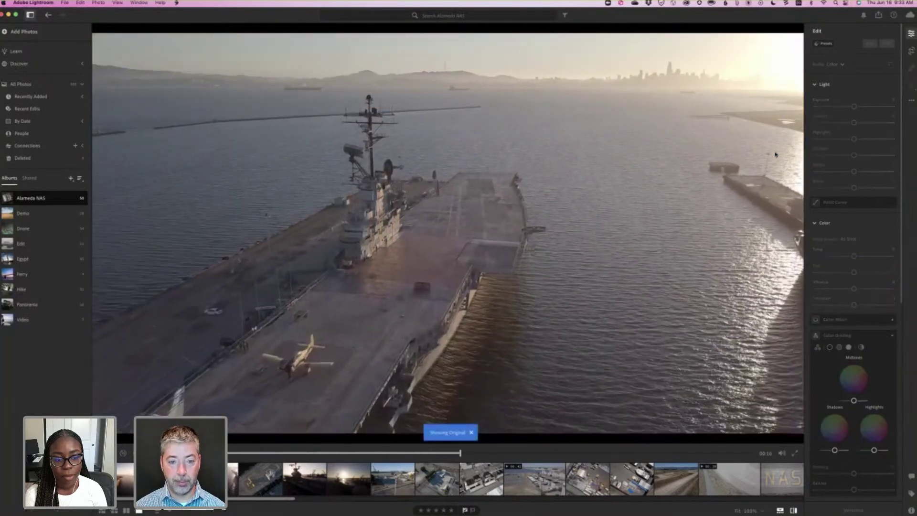
pyautogui.press('\\')
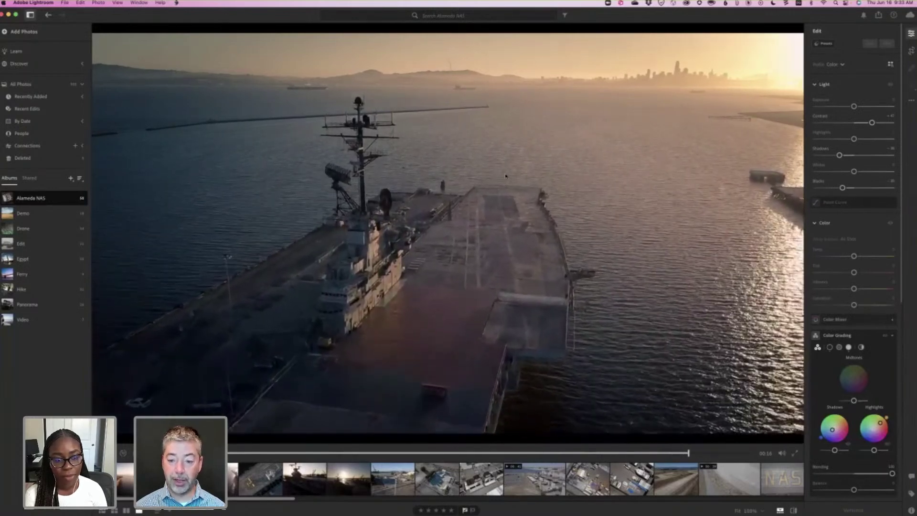
pyautogui.press('g')
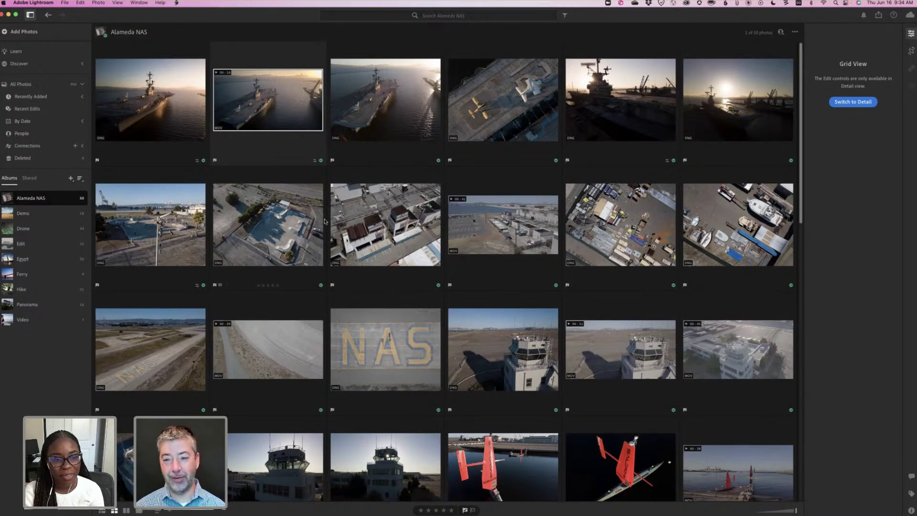
pyautogui.doubleClick(285, 98)
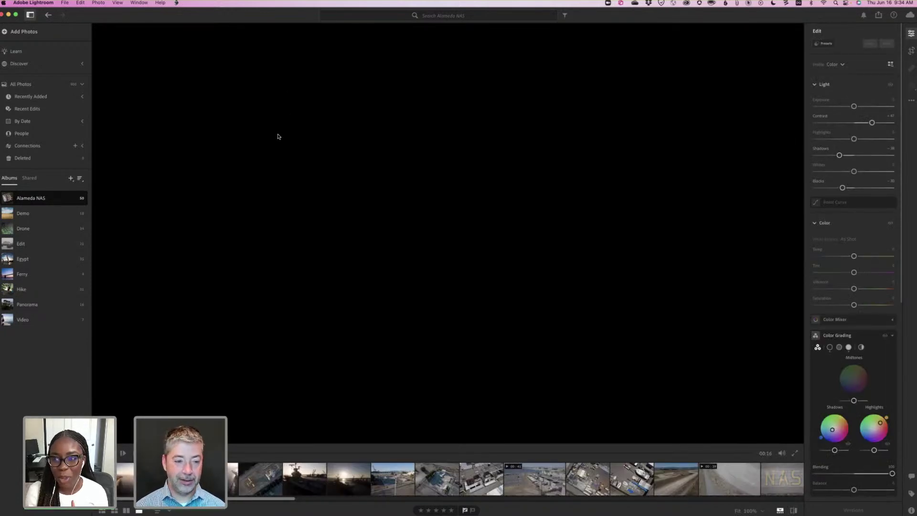
pyautogui.press('g')
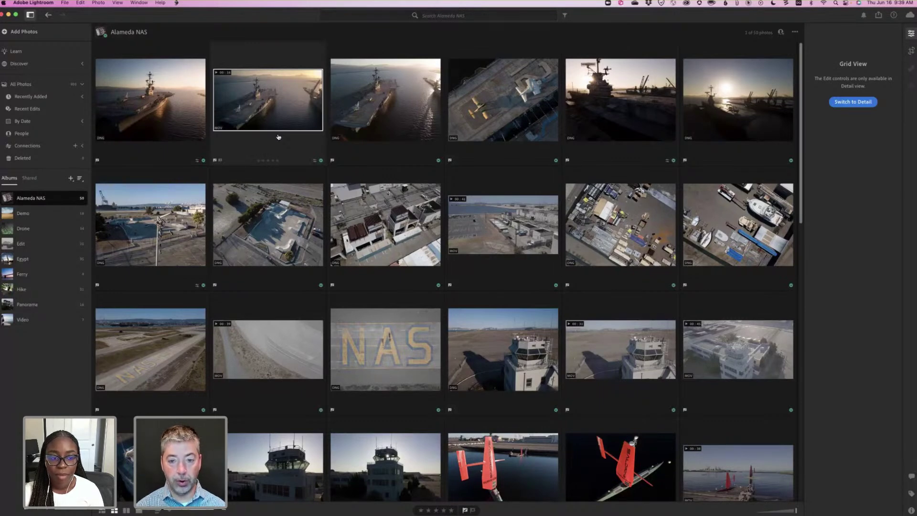
# Check the mirrored iPhone screen, then switch from Alameda NAS to the Demo album.
pyautogui.press('super+Tab')
pyautogui.press('super+Tab')
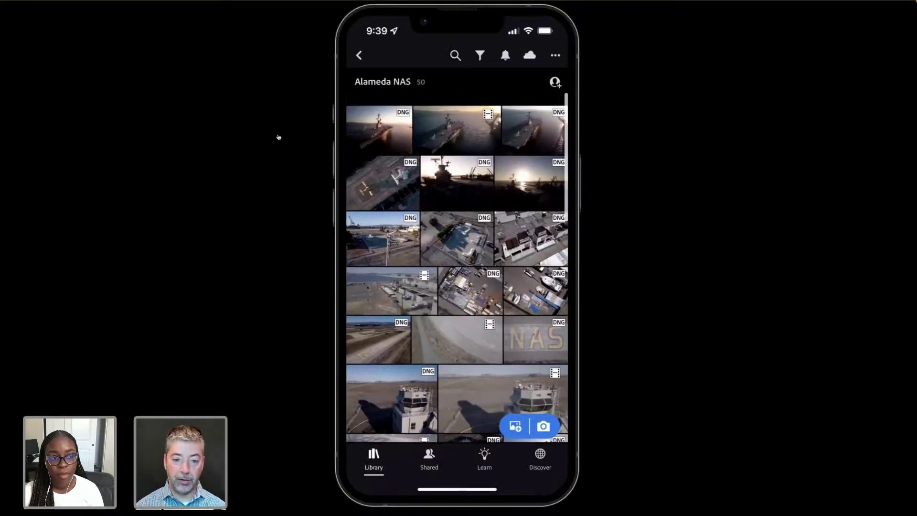
pyautogui.press('super+Tab')
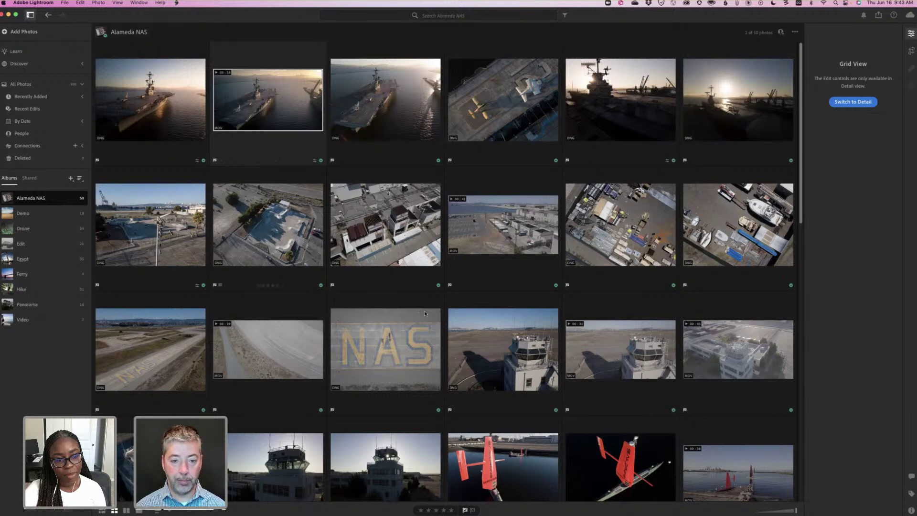
pyautogui.scroll(-1, 296, 186)
pyautogui.scroll(1, 230, 206)
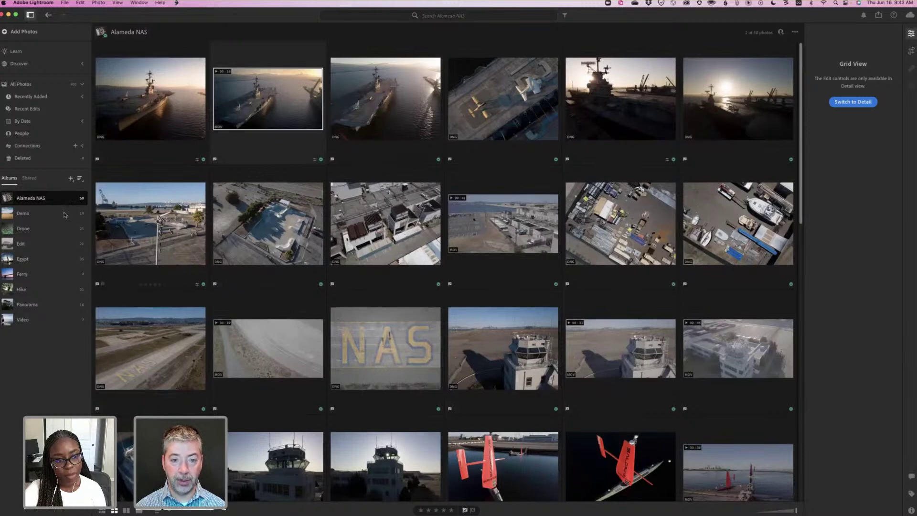
pyautogui.press('Down')
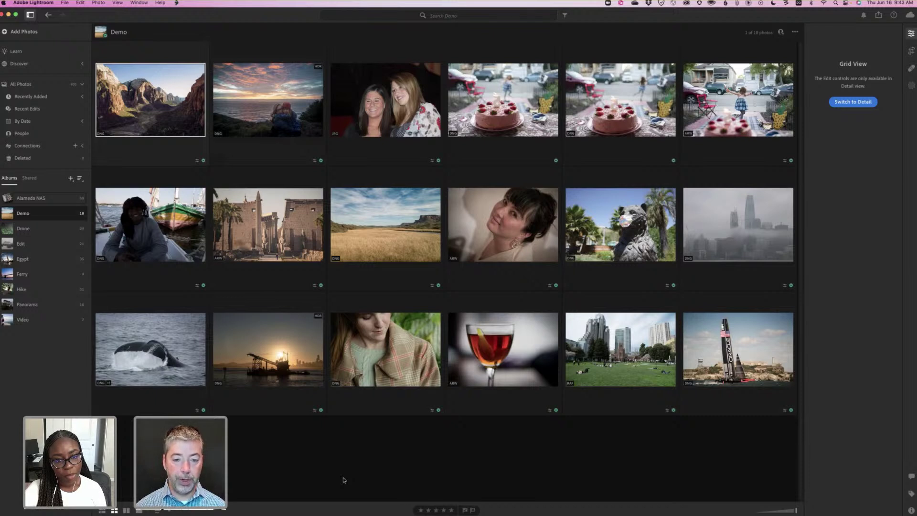
# Open the Demo album's portrait of the smiling man beside the green boat in Detail view.
pyautogui.doubleClick(163, 214)
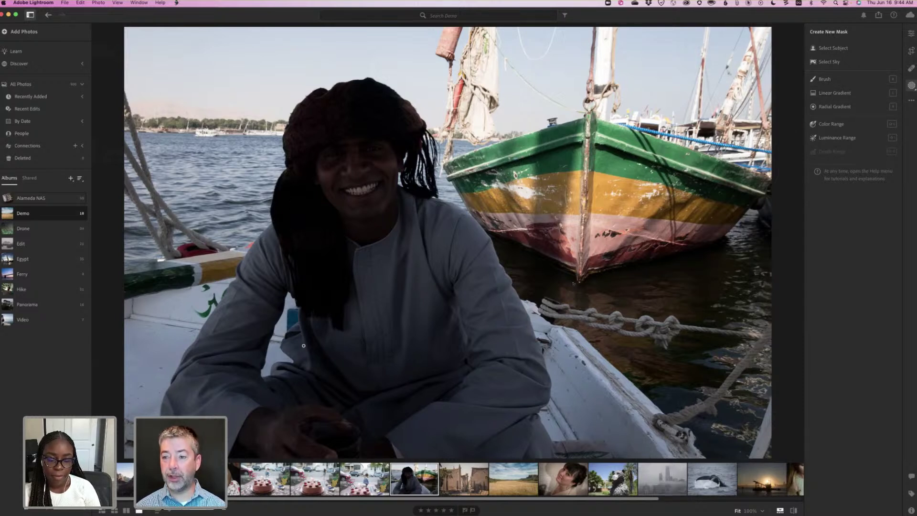
# Add a Select Subject mask on the smiling man and raise its Exposure to +4.00.
pyautogui.click(825, 49)
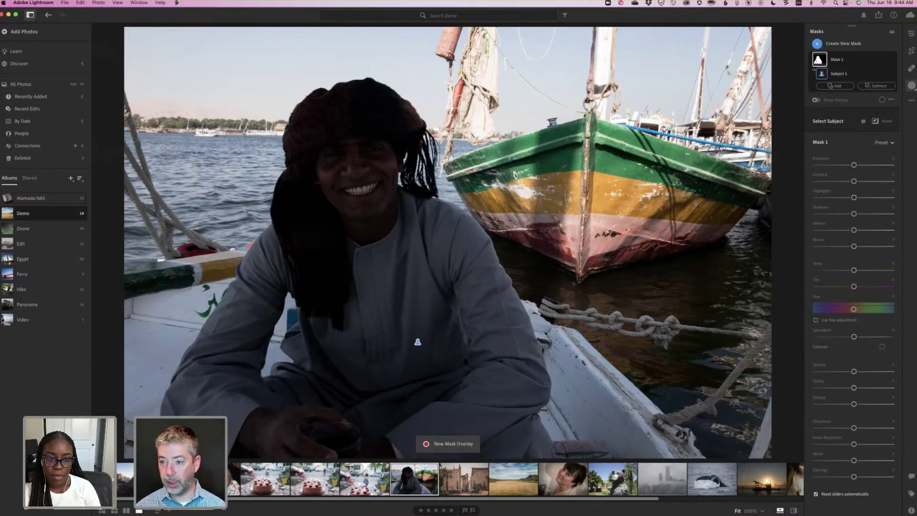
pyautogui.click(816, 100)
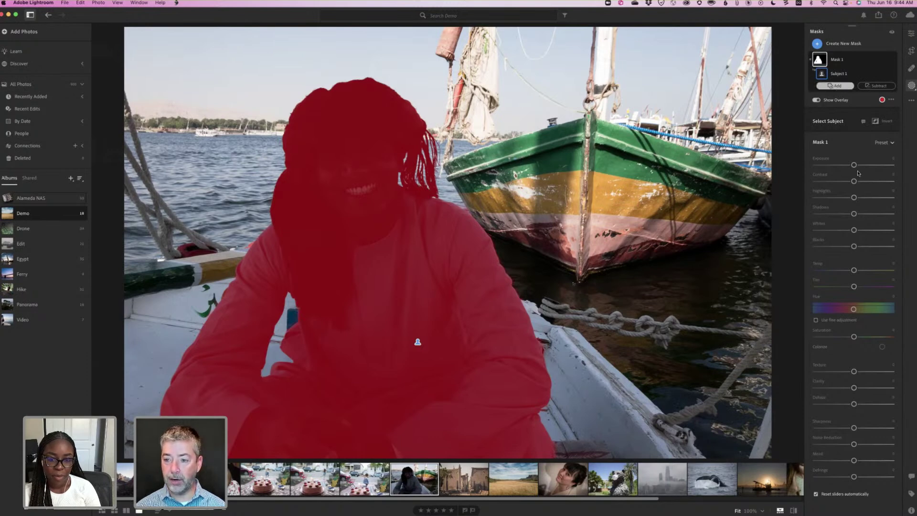
pyautogui.press('o')
pyautogui.press('o')
pyautogui.press('o')
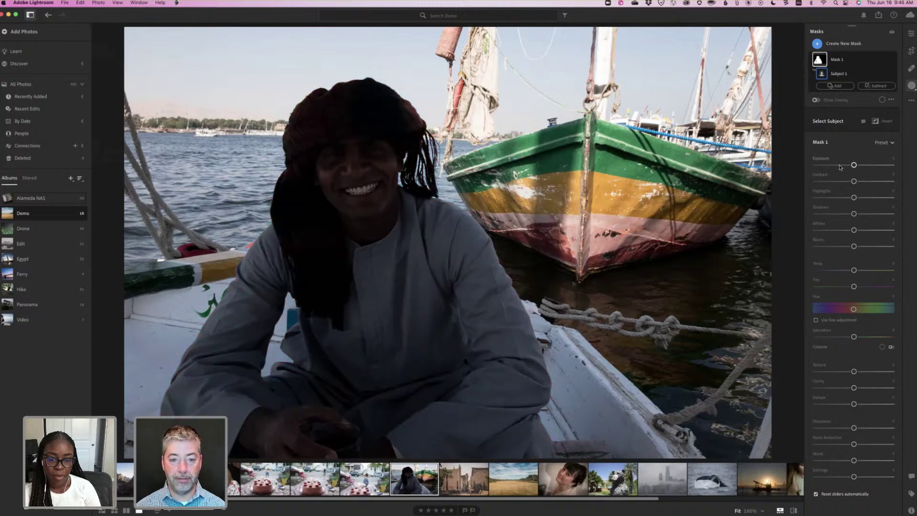
pyautogui.click(867, 165)
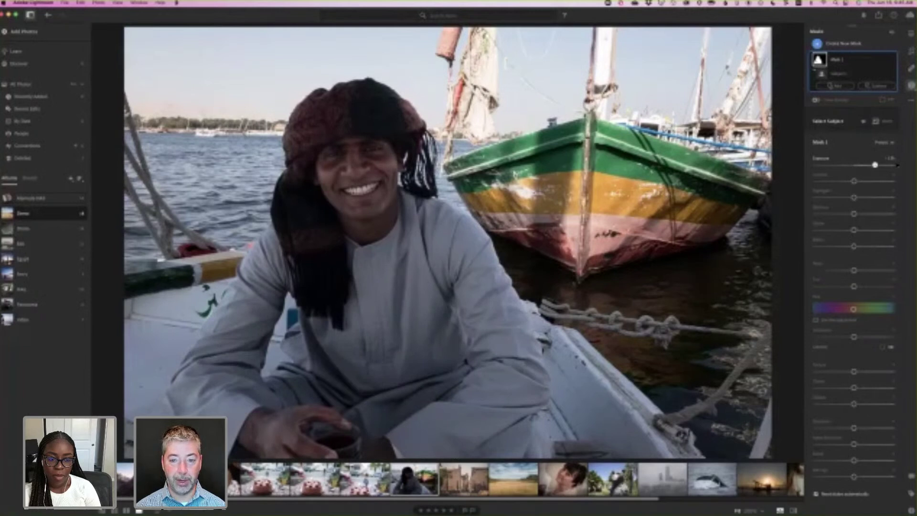
pyautogui.moveTo(897, 165); pyautogui.dragTo(898, 165)
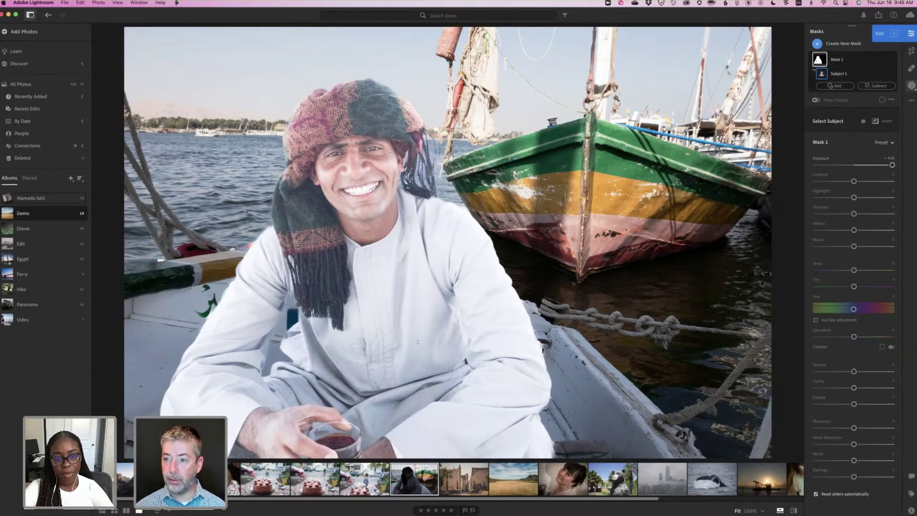
pyautogui.click(911, 33)
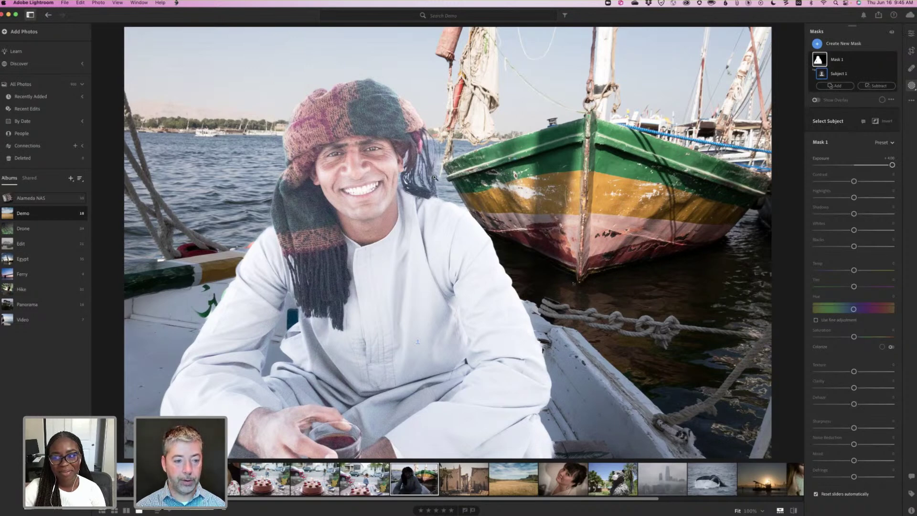
# Toggle between Grid and Detail view of the boat portrait, ending on the Demo album grid.
pyautogui.press('g')
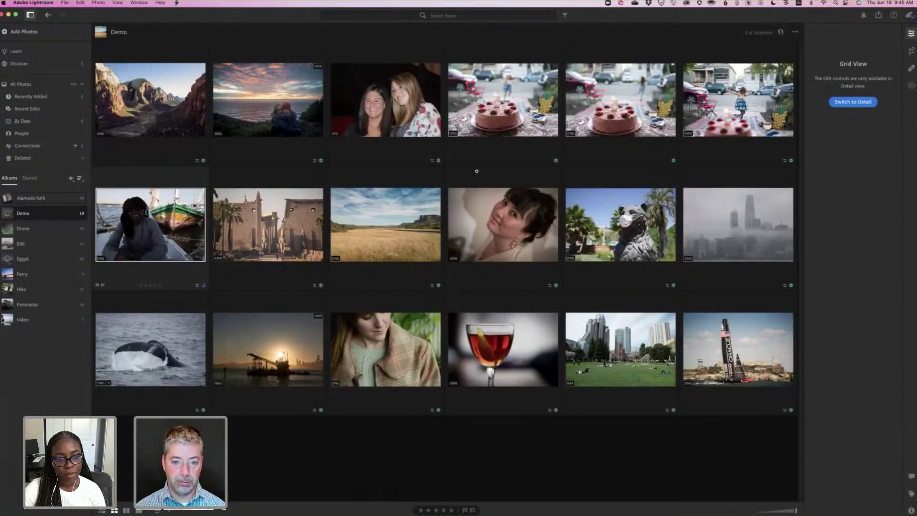
pyautogui.press('d')
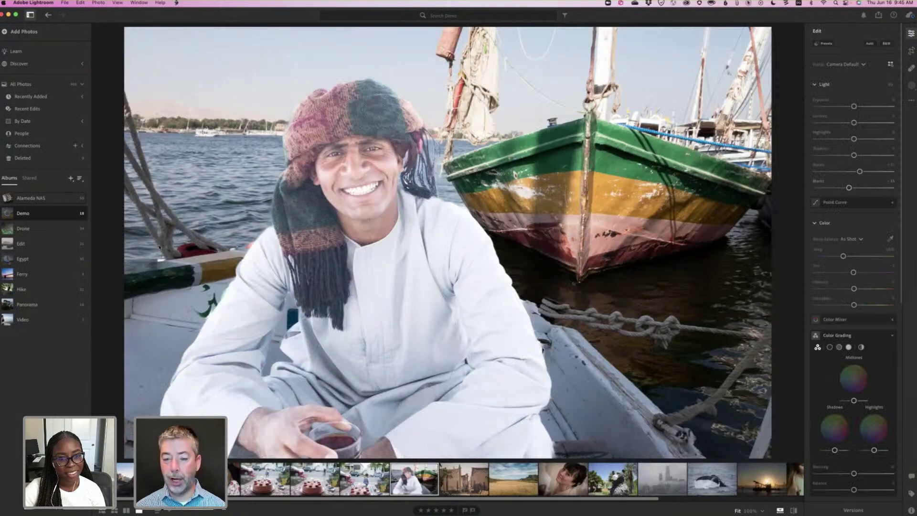
pyautogui.press('g')
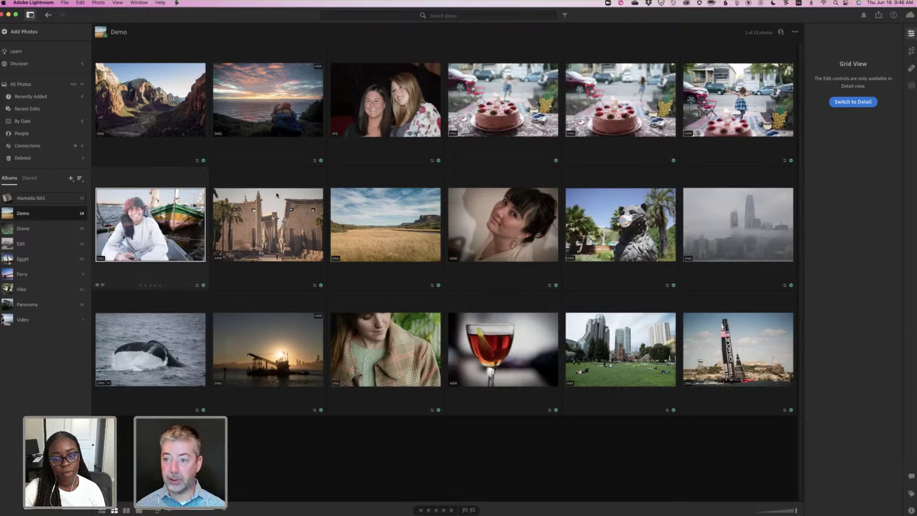
# Copy the boat portrait's edit settings with Cmd+C in Grid view and reopen it in Detail view.
pyautogui.press('d')
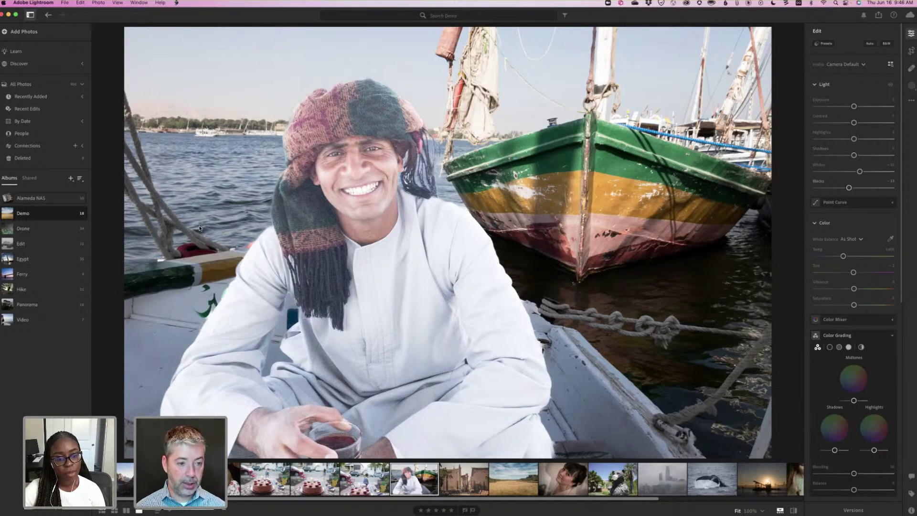
pyautogui.press('g')
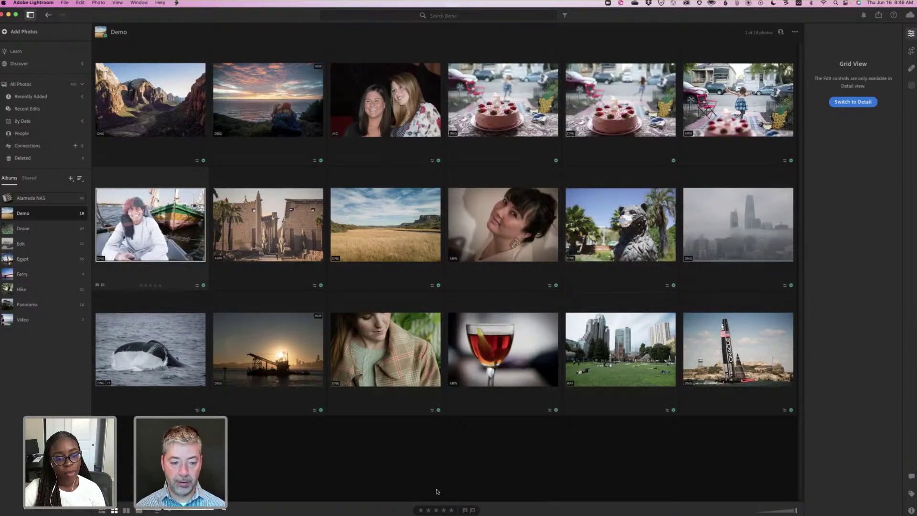
pyautogui.press('super+c')
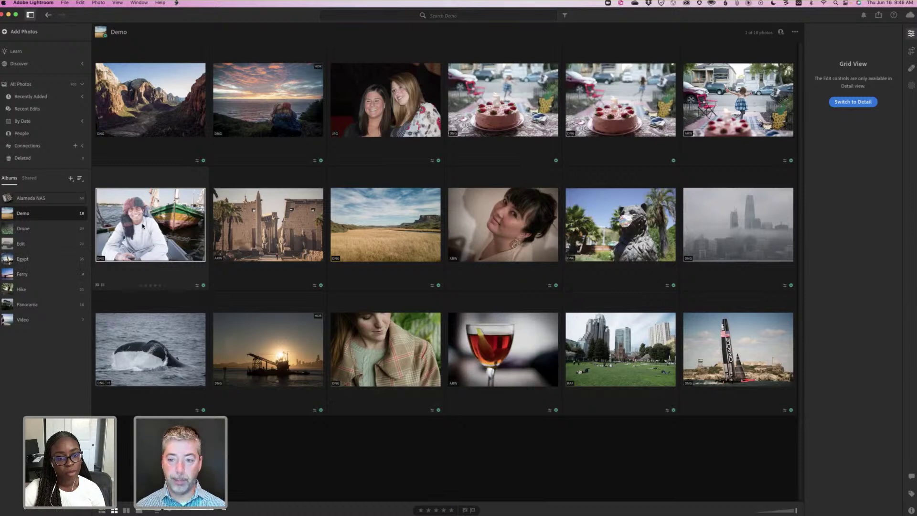
pyautogui.doubleClick(143, 223)
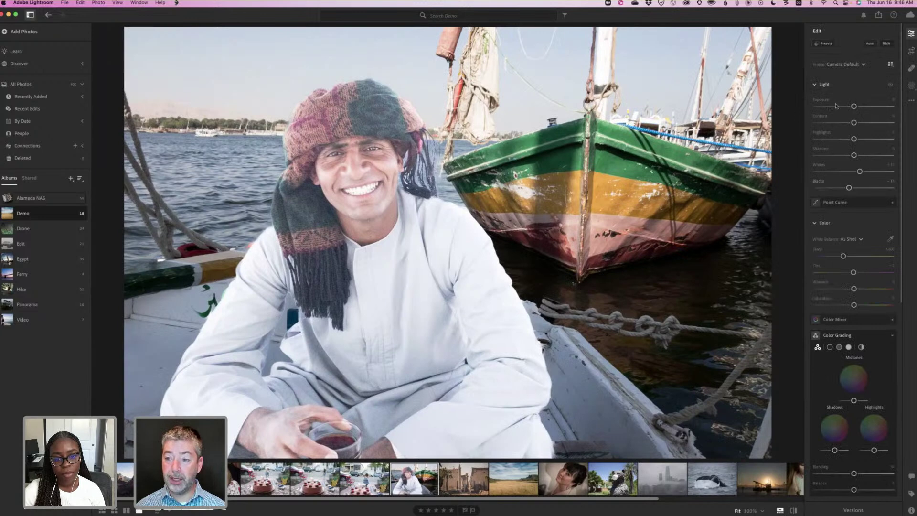
# In Copy Edit Settings, set Select to None, tick only Masking, and copy.
pyautogui.click(912, 101)
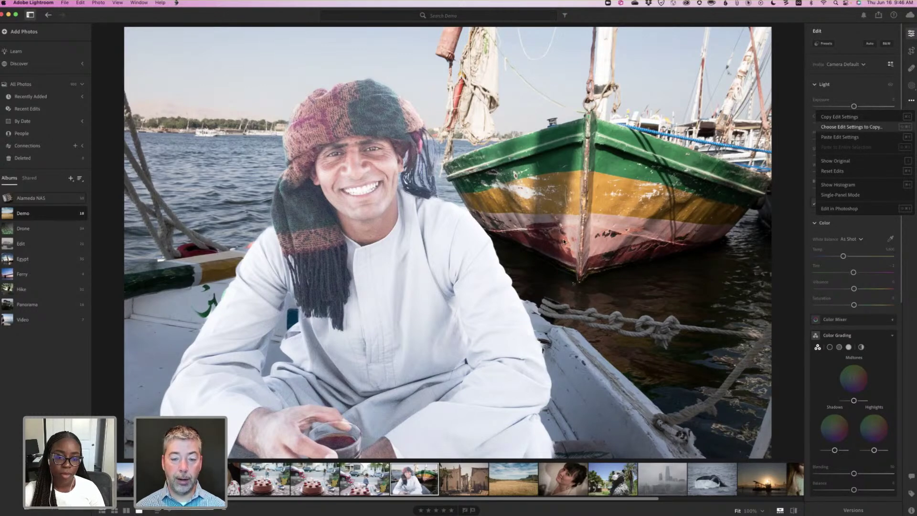
pyautogui.press('super+shift+c')
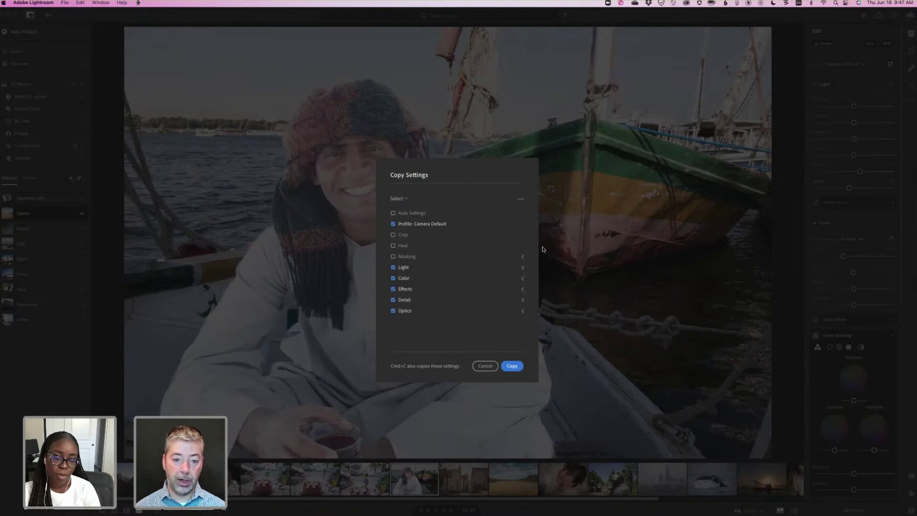
pyautogui.click(403, 199)
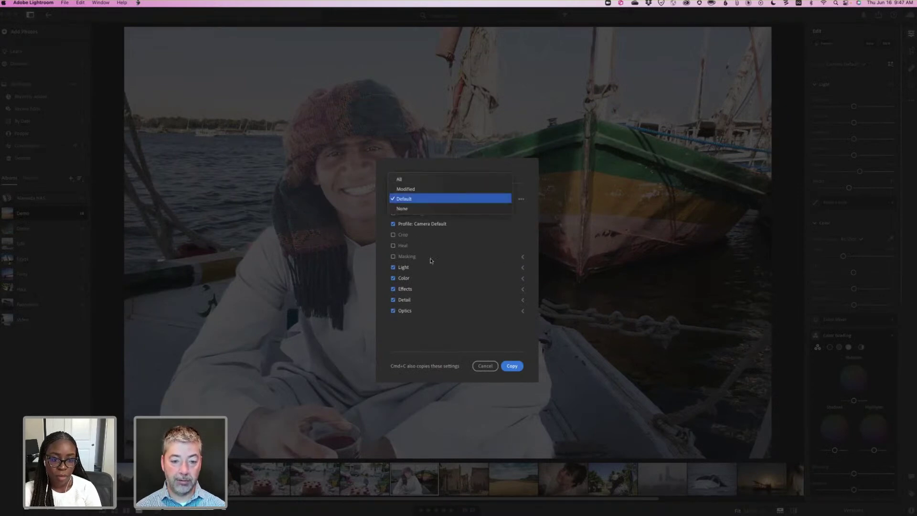
pyautogui.press('Return')
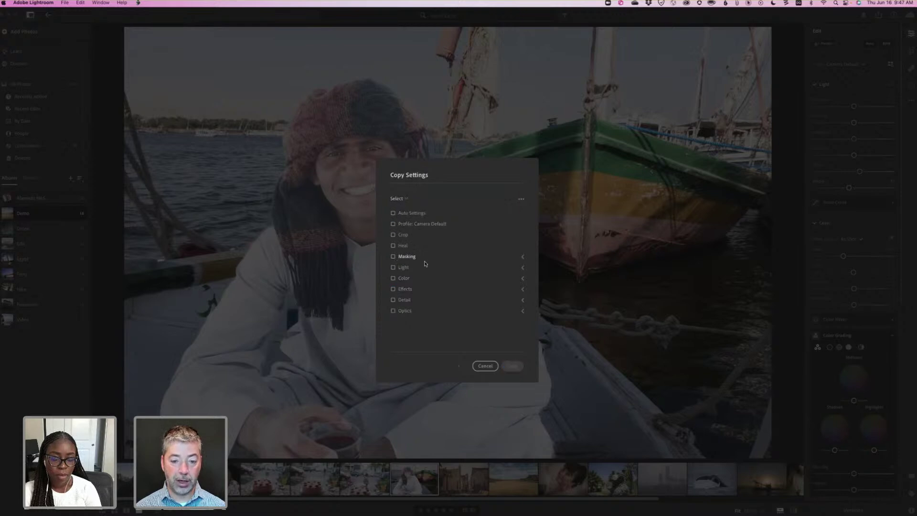
pyautogui.click(418, 259)
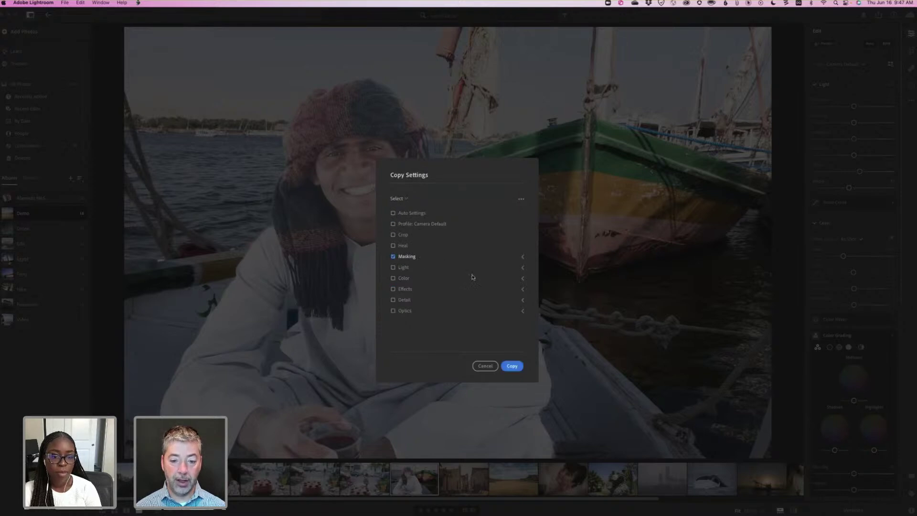
pyautogui.click(513, 366)
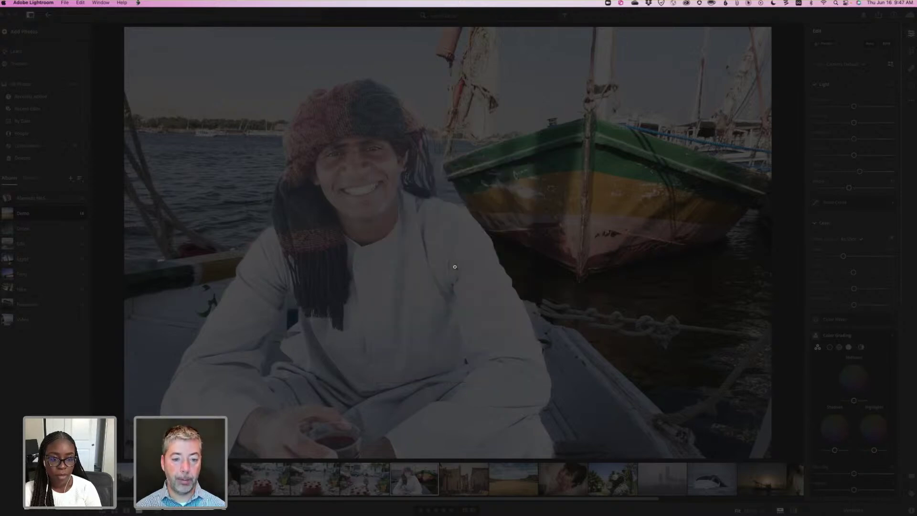
# Open the spiral-earring woman portrait, view its Masking panel, then return to the grid.
pyautogui.press('g')
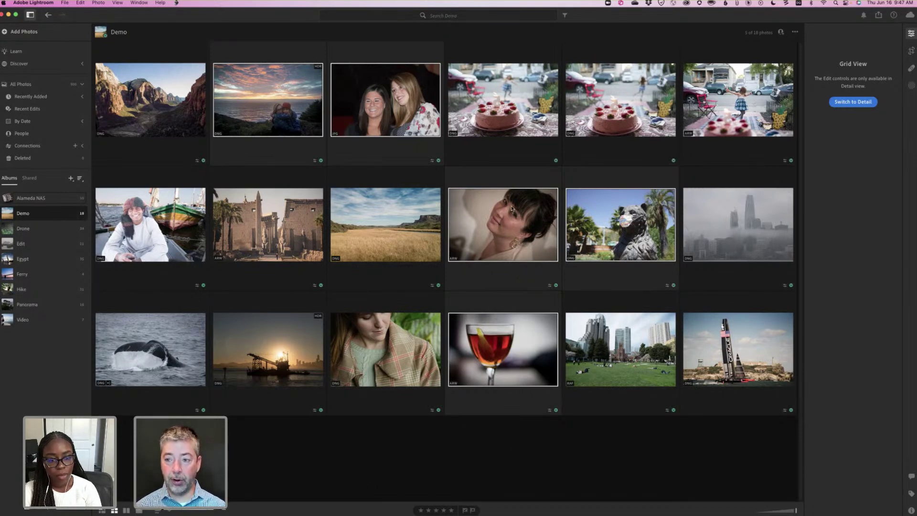
pyautogui.click(911, 87)
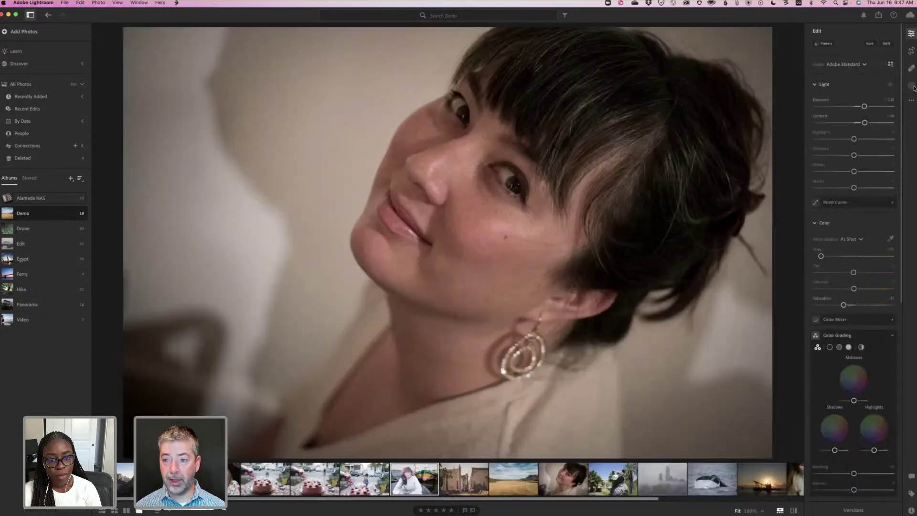
pyautogui.click(912, 86)
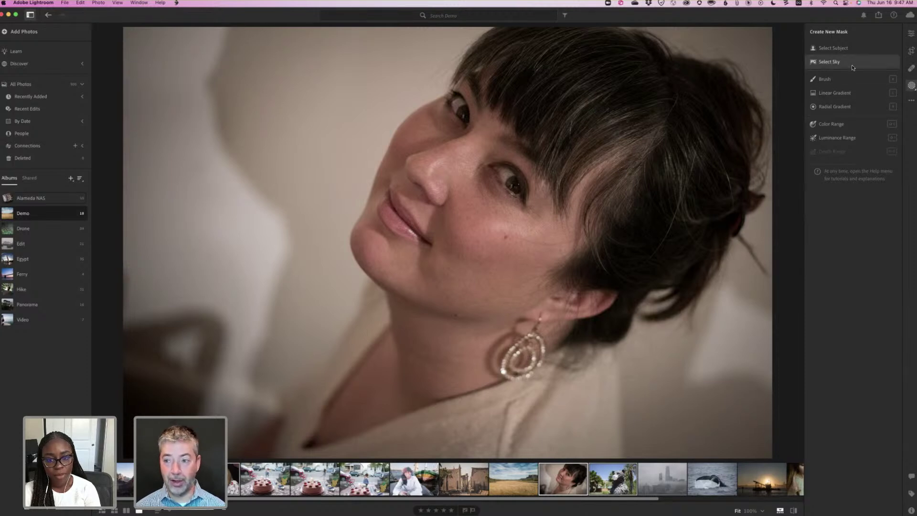
pyautogui.click(911, 33)
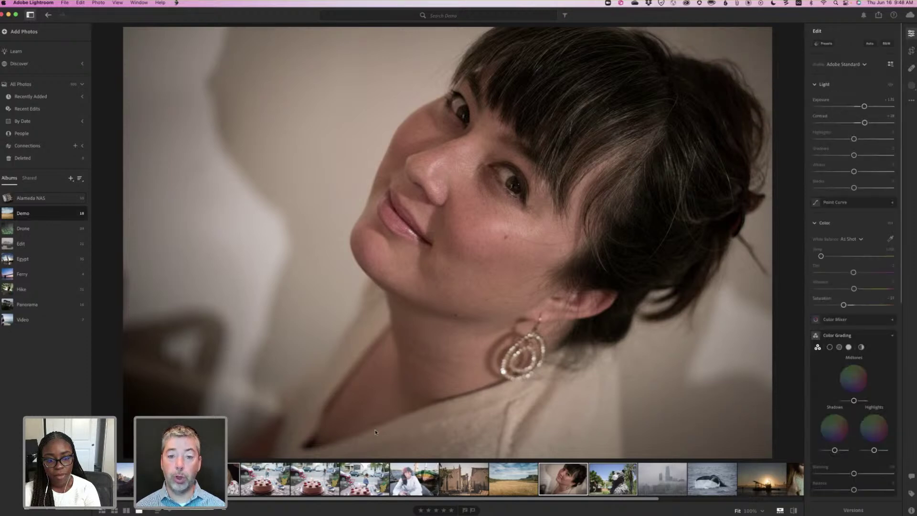
pyautogui.press('g')
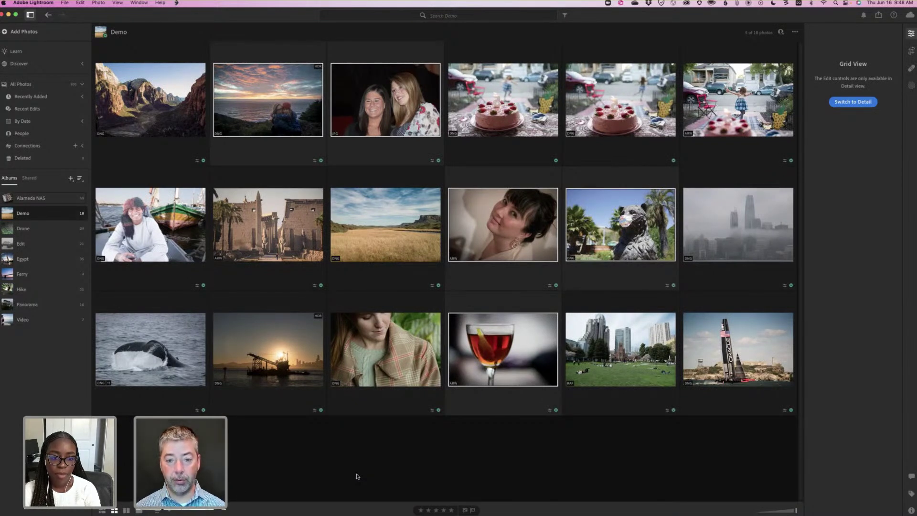
# Paste the copied masks onto the five selected photos, choosing Merge with existing masks.
pyautogui.press('super+v')
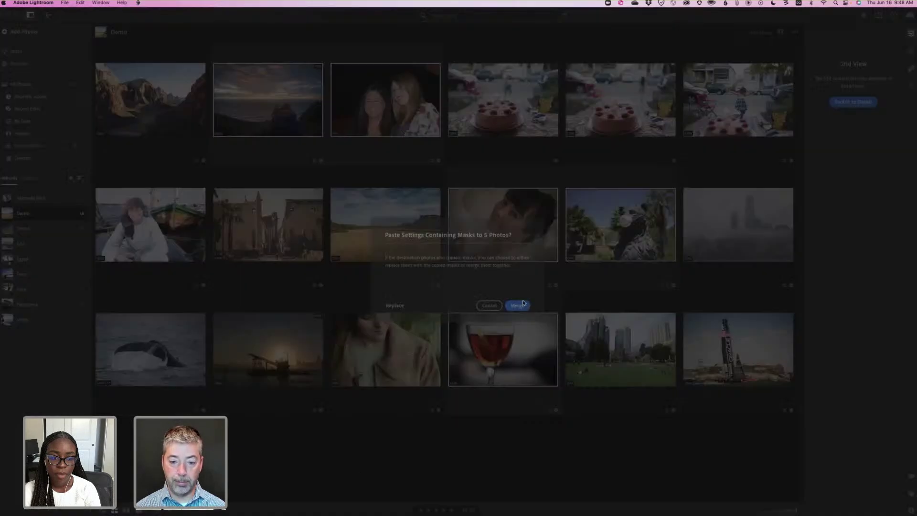
pyautogui.click(523, 305)
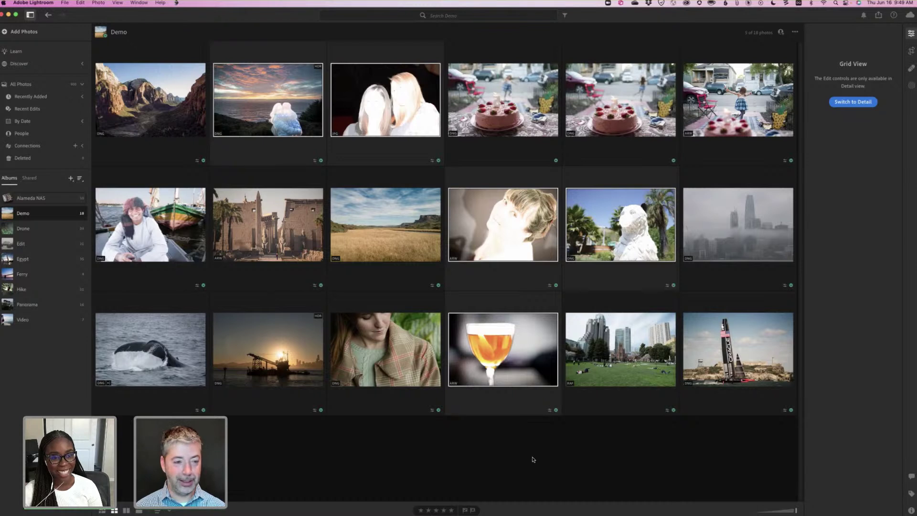
# Open the seaside sunset photo and switch it to its saved Start version.
pyautogui.doubleClick(261, 102)
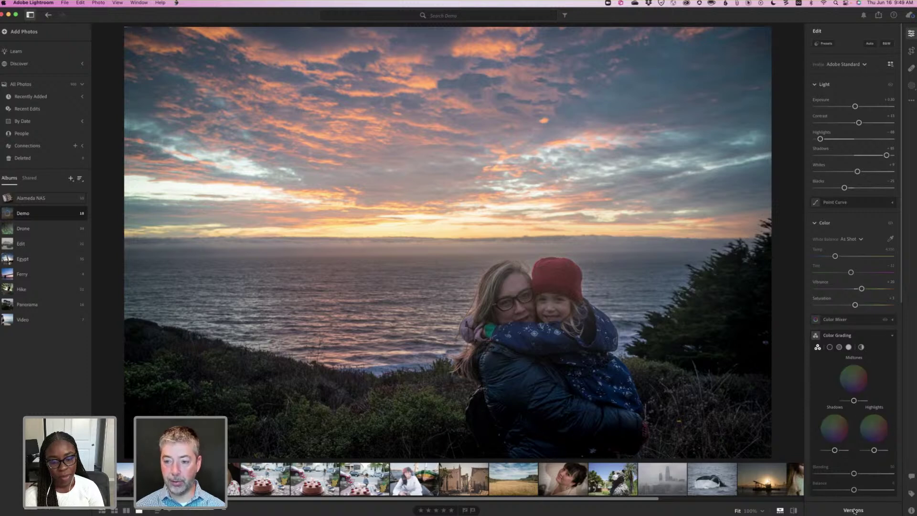
pyautogui.click(854, 510)
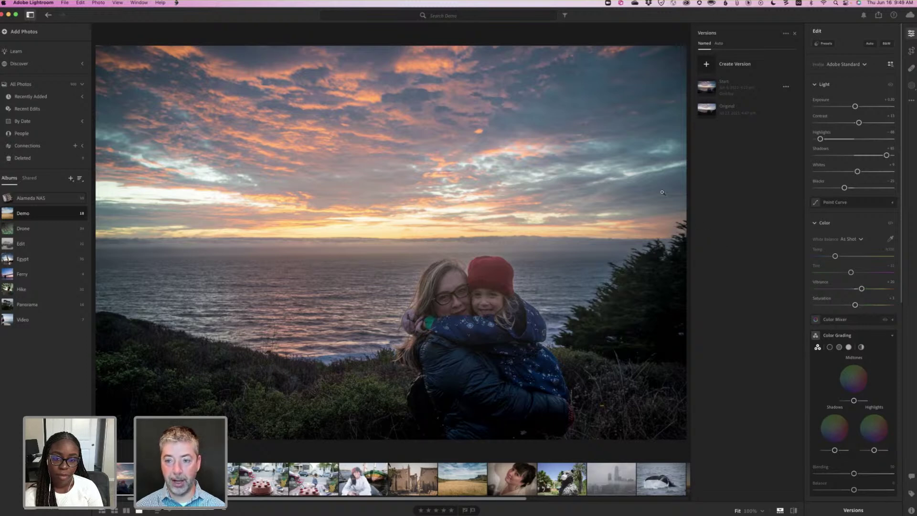
pyautogui.click(710, 87)
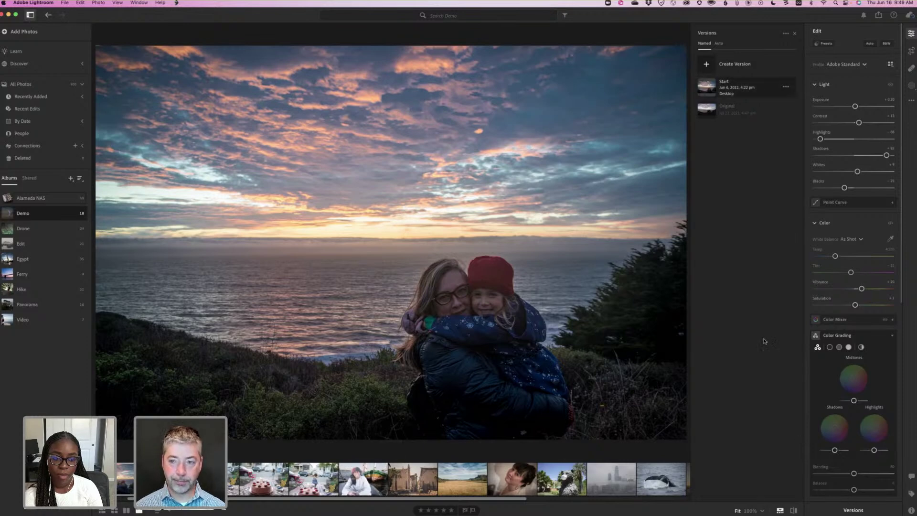
pyautogui.click(794, 33)
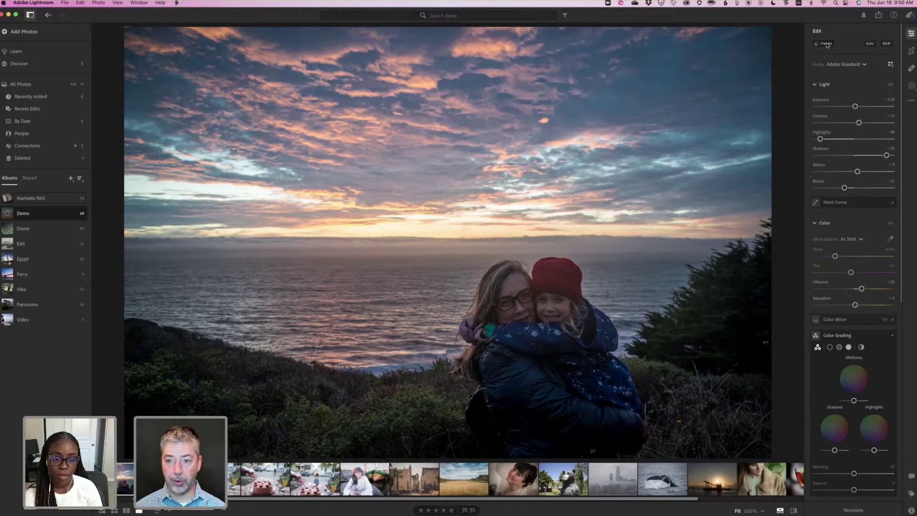
# Try the Adaptive: Sky presets Blue Drama, Dark Drama, Storm Clouds and Sunset on the sunset photo.
pyautogui.click(827, 45)
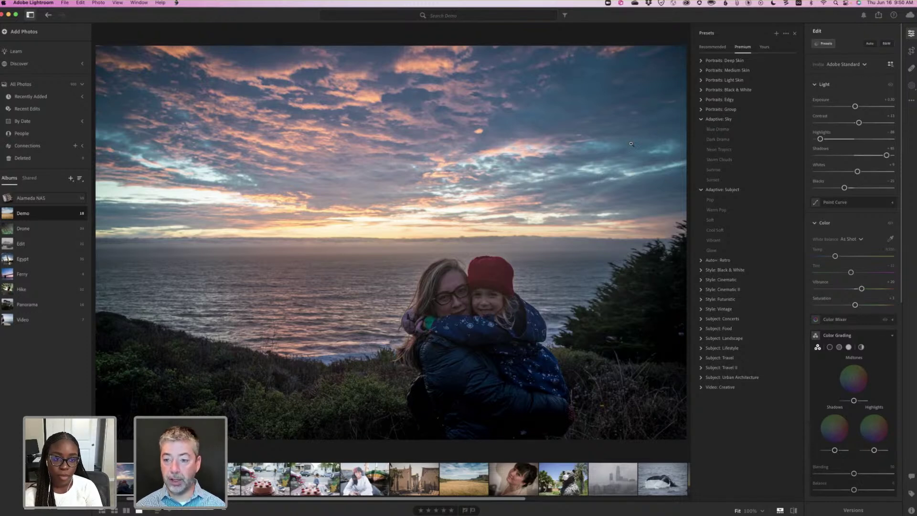
pyautogui.click(709, 130)
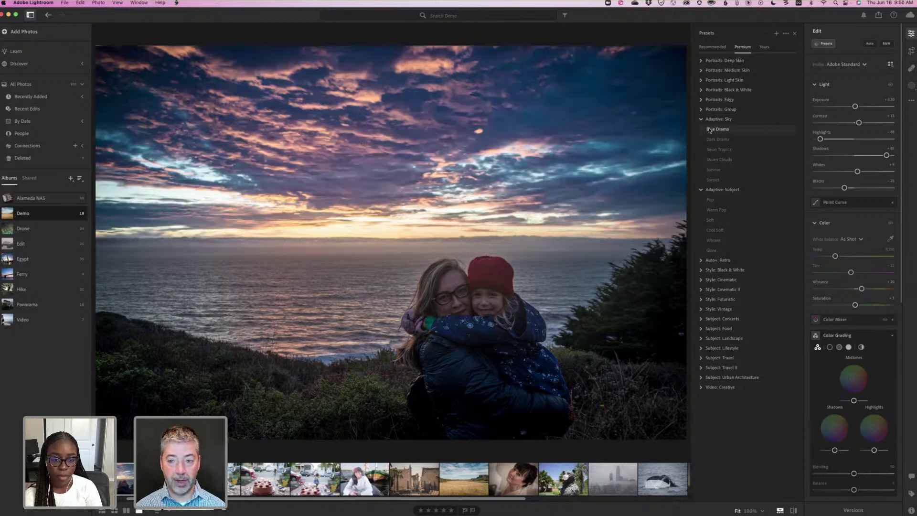
pyautogui.click(711, 141)
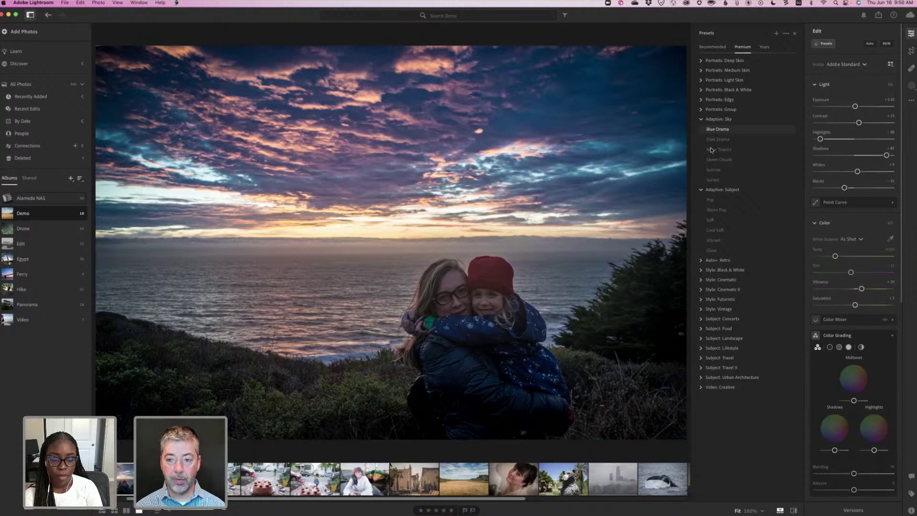
pyautogui.click(714, 161)
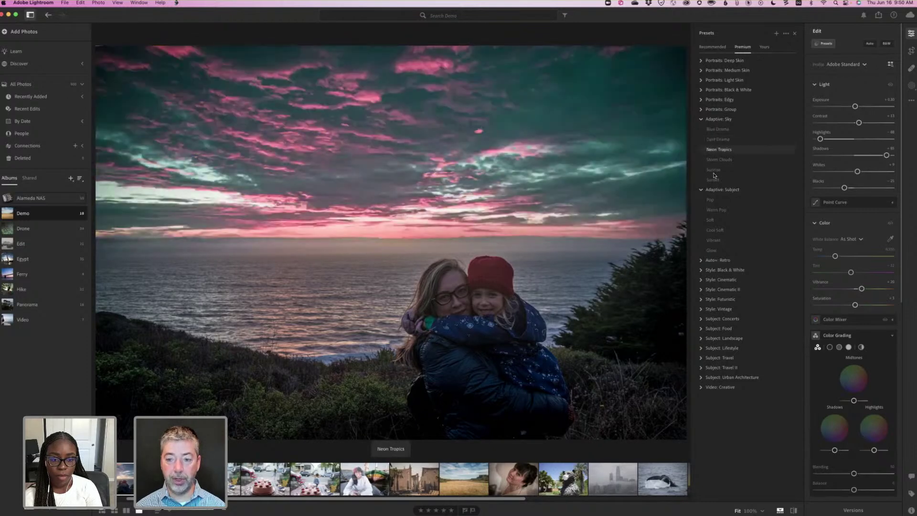
pyautogui.click(714, 180)
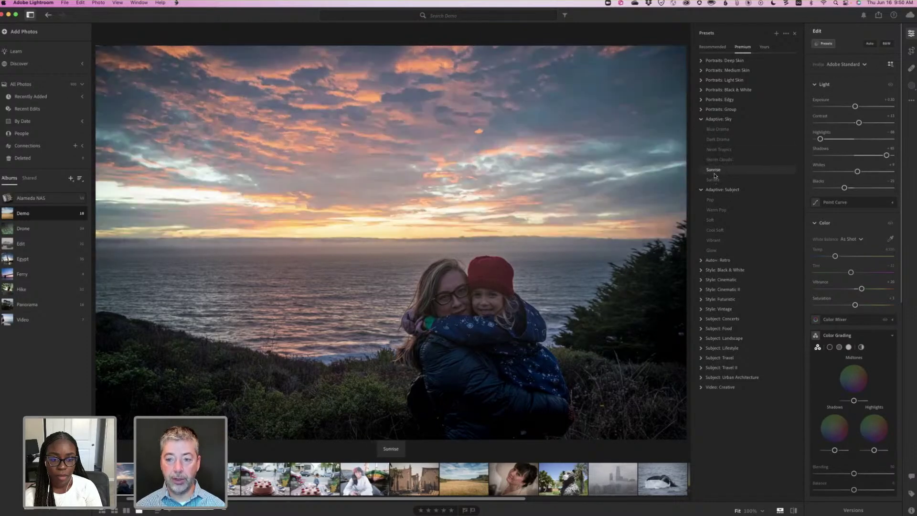
pyautogui.click(717, 129)
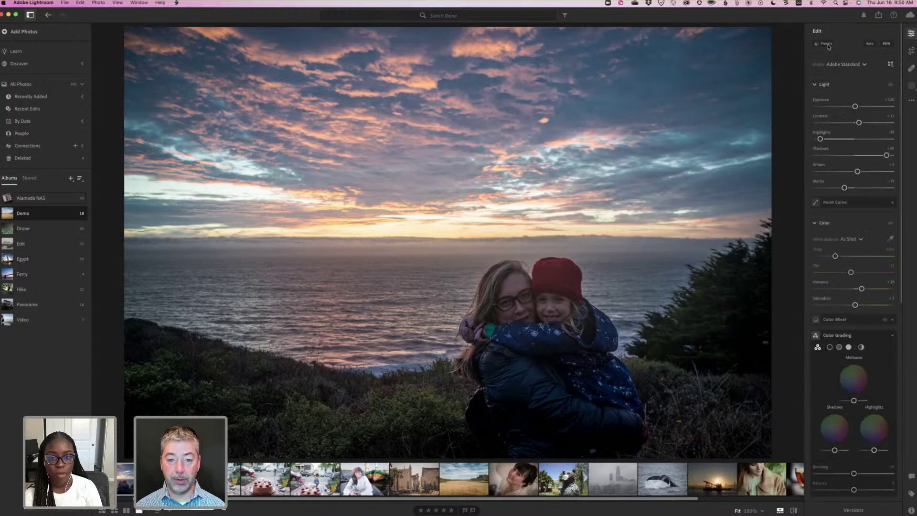
# Settle on the Adaptive: Sky Sunrise preset and adjust its Amount slider.
pyautogui.click(827, 44)
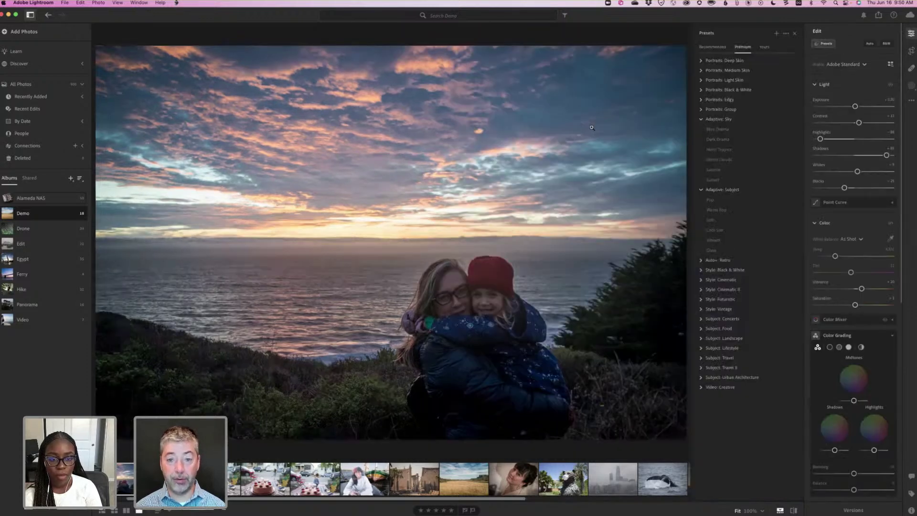
pyautogui.click(717, 129)
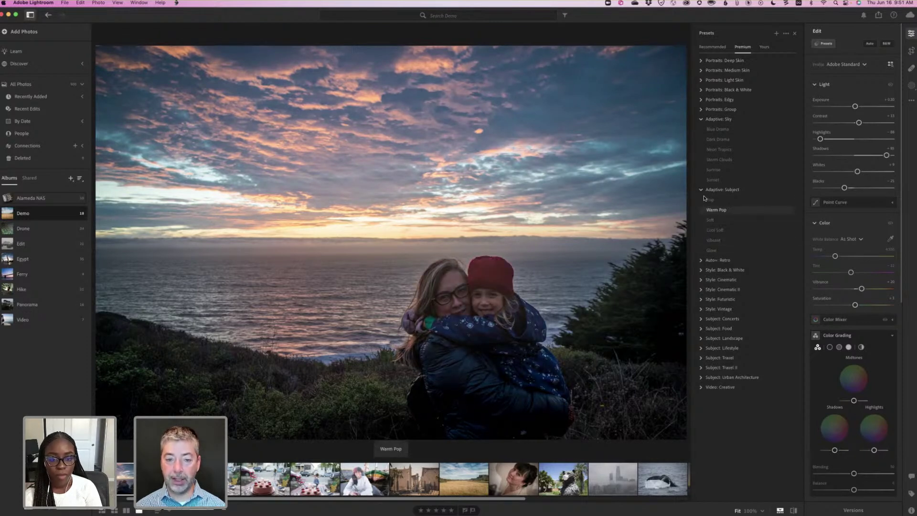
pyautogui.click(713, 170)
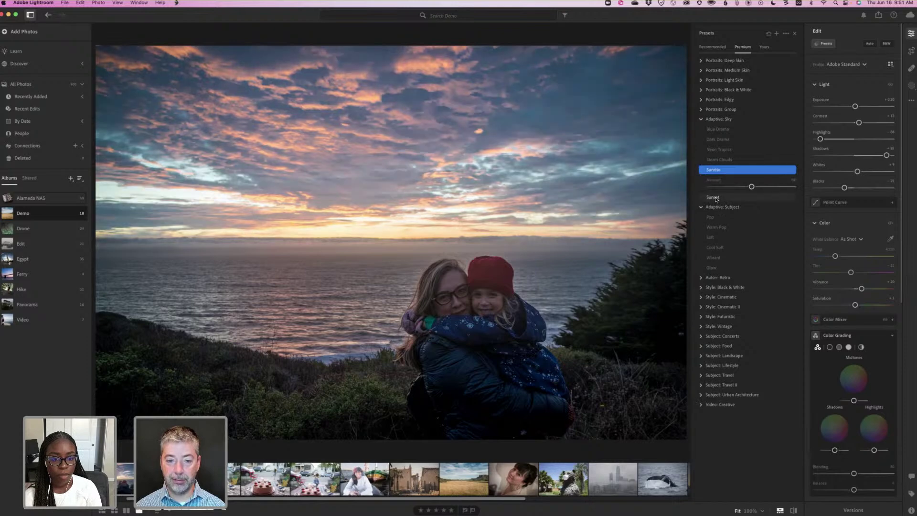
pyautogui.click(716, 198)
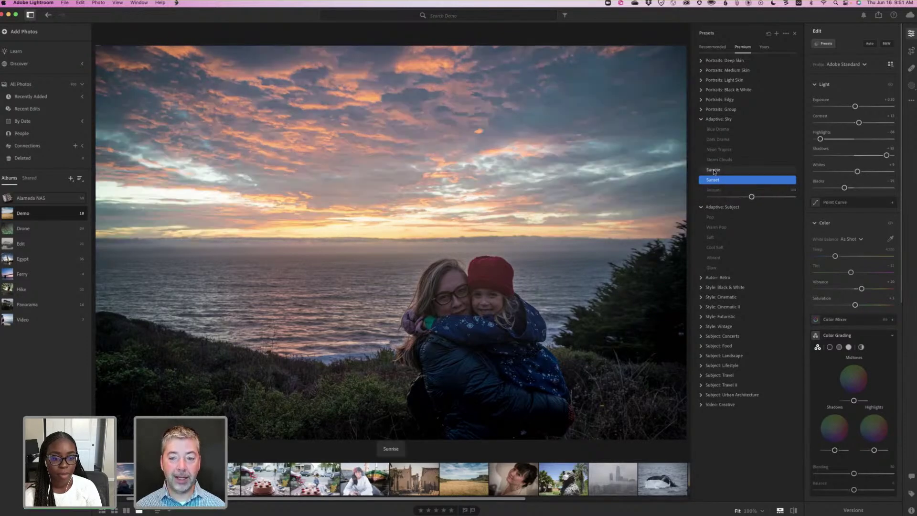
pyautogui.click(714, 171)
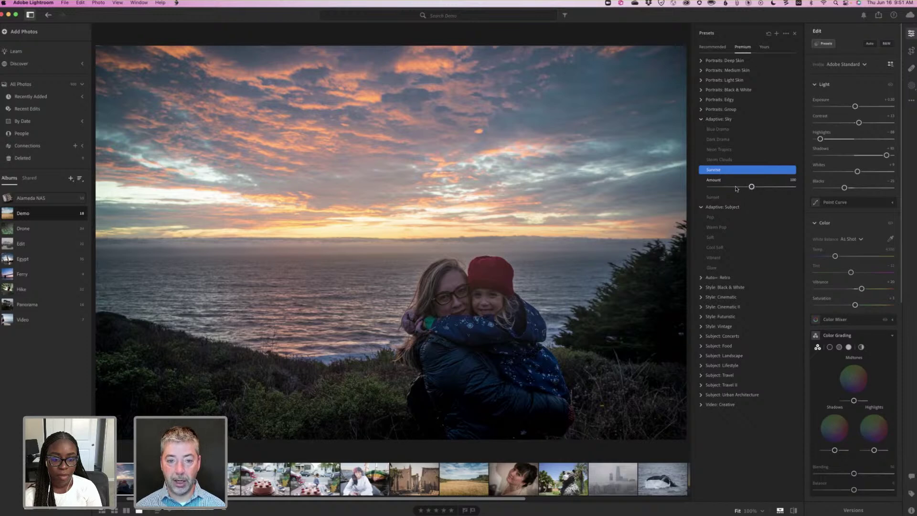
pyautogui.moveTo(728, 189); pyautogui.dragTo(779, 187)
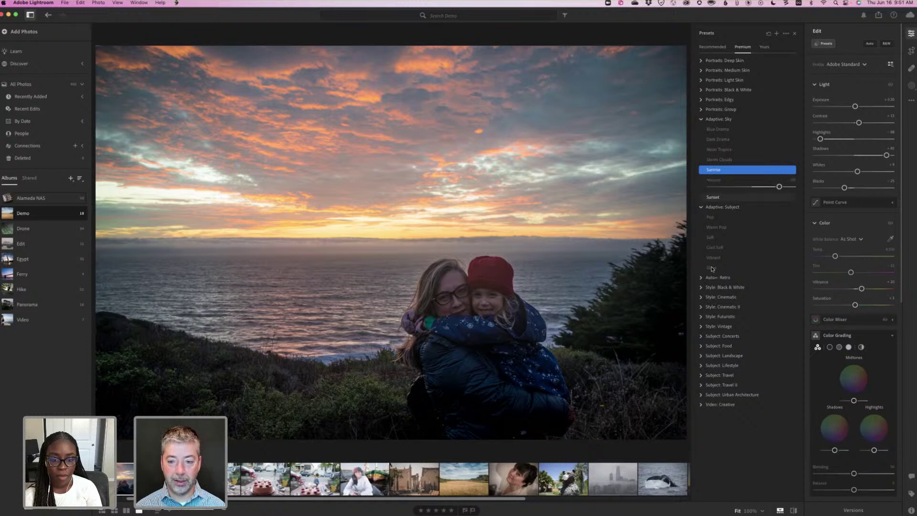
# Apply the Adaptive: Subject Glow preset to the beach portrait and lower its amount to about 59.
pyautogui.click(752, 269)
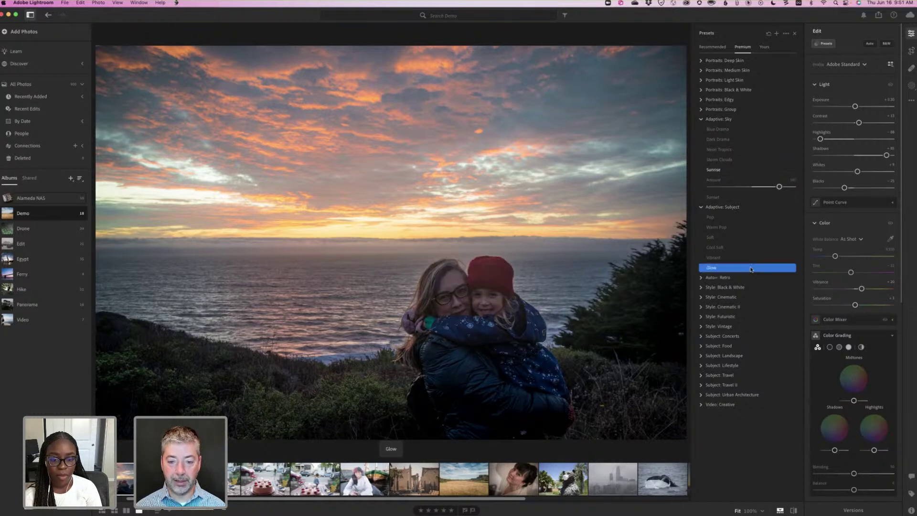
pyautogui.moveTo(755, 269); pyautogui.dragTo(782, 268)
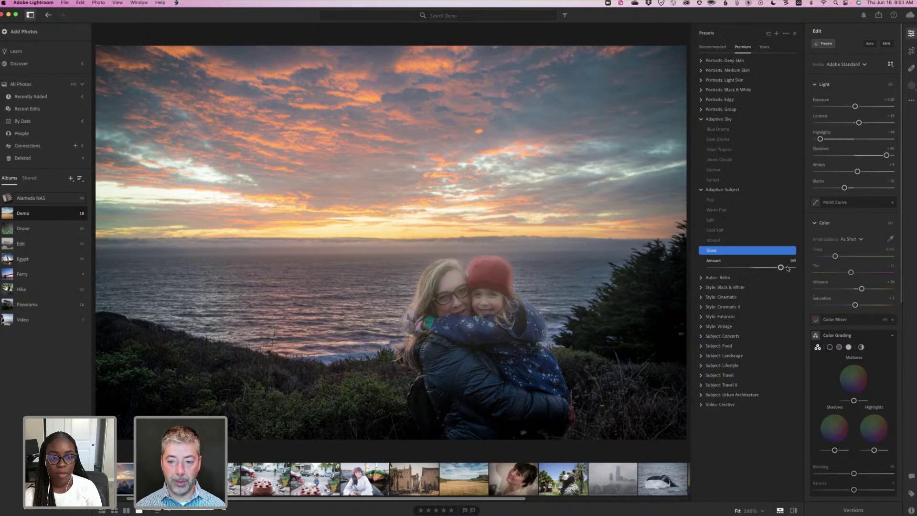
pyautogui.click(749, 269)
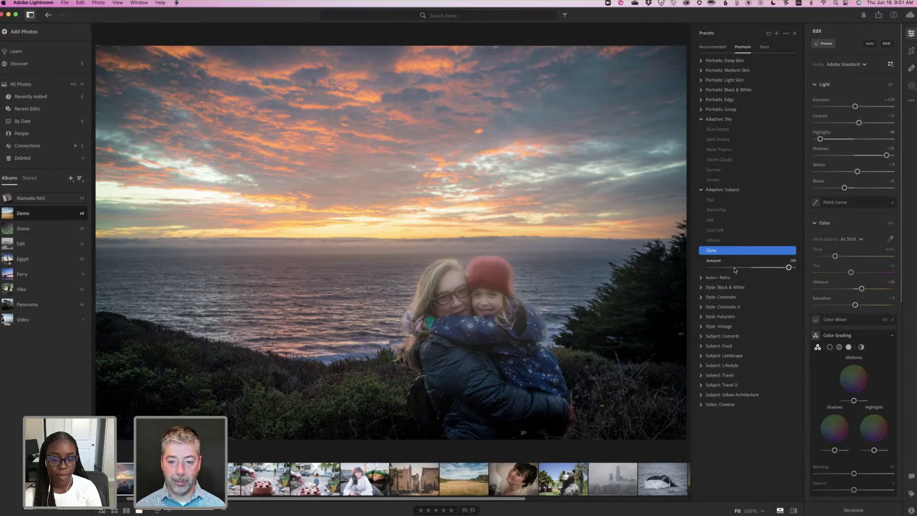
pyautogui.click(734, 268)
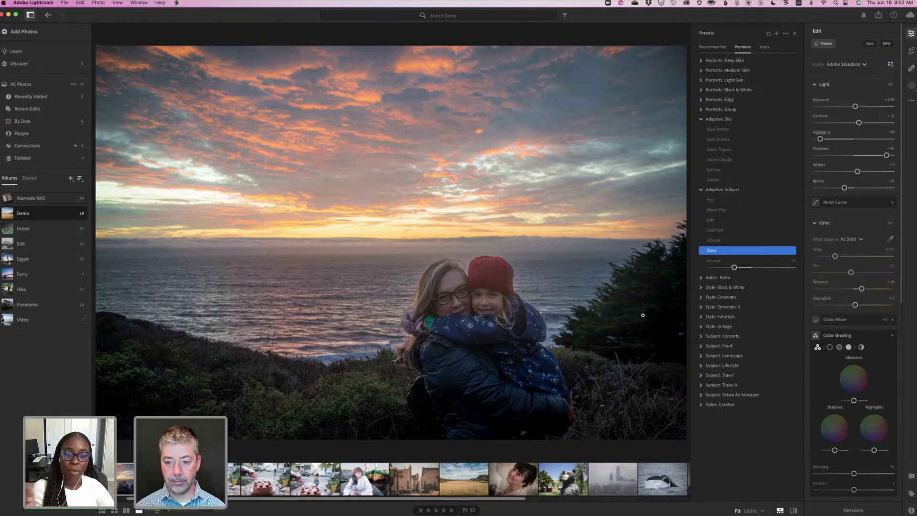
# Expand the Style: Vintage presets and set the photo's Highlights to about -76.
pyautogui.click(702, 327)
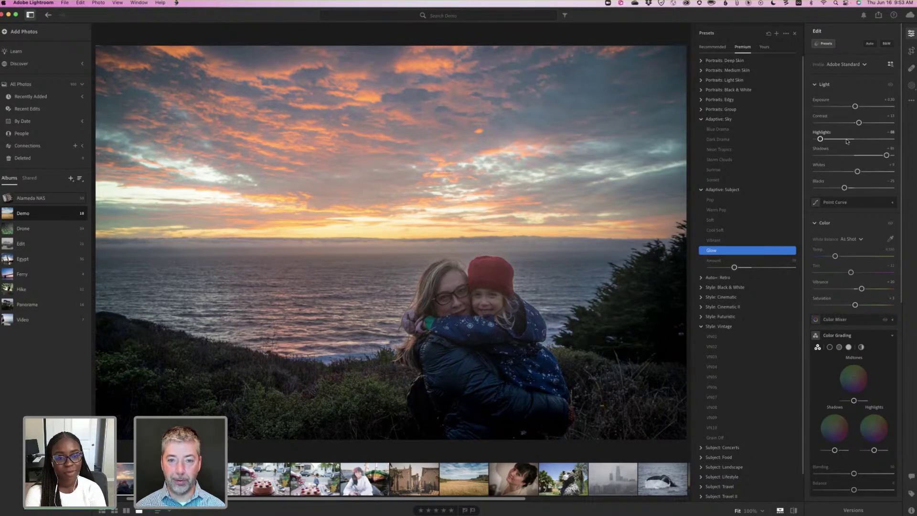
pyautogui.click(846, 139)
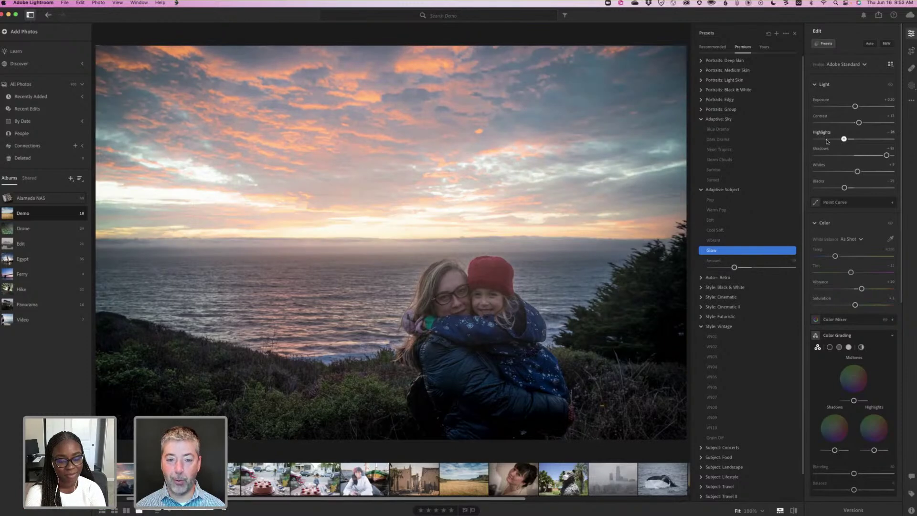
pyautogui.click(824, 139)
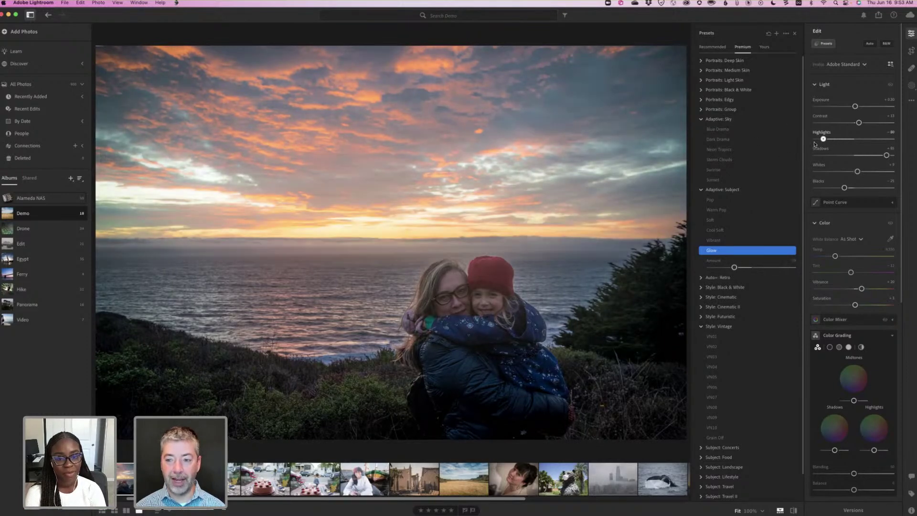
pyautogui.click(825, 139)
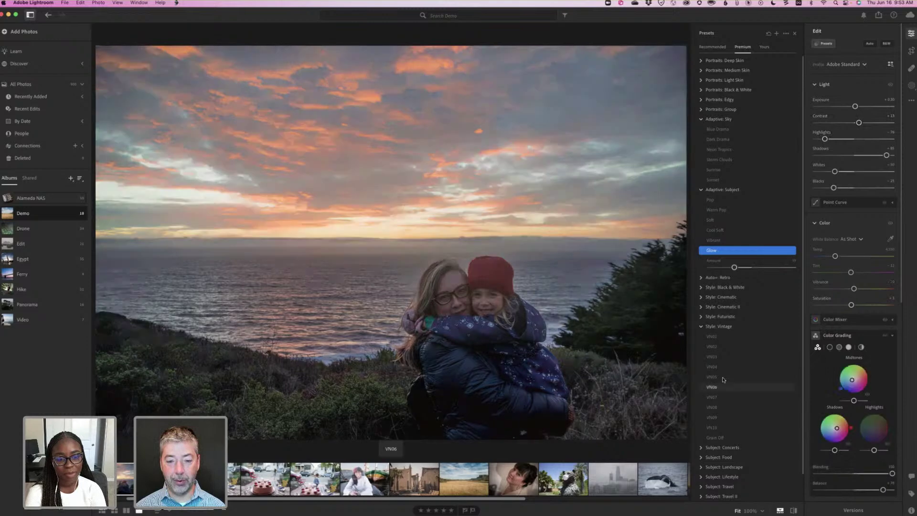
# Try vintage presets VN01, VN02 at strength 121, VN04 and VN10, then undo back to VN04.
pyautogui.click(719, 337)
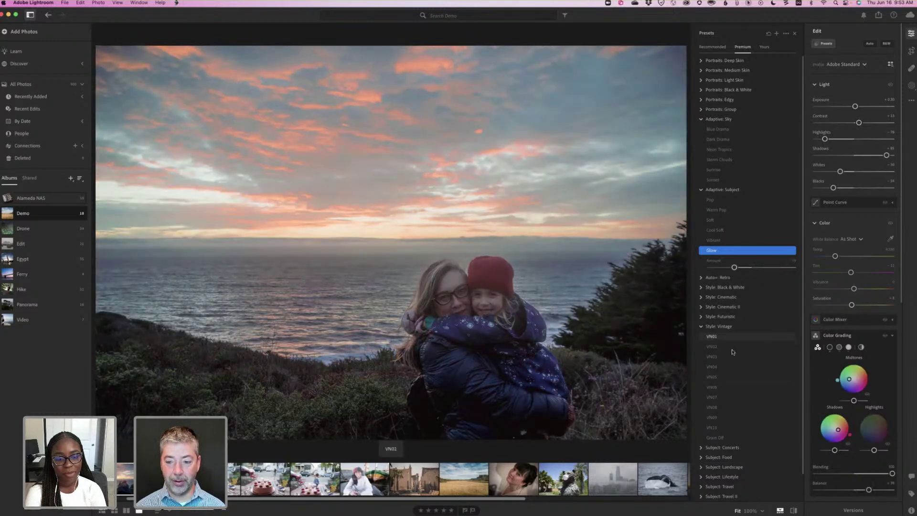
pyautogui.click(765, 347)
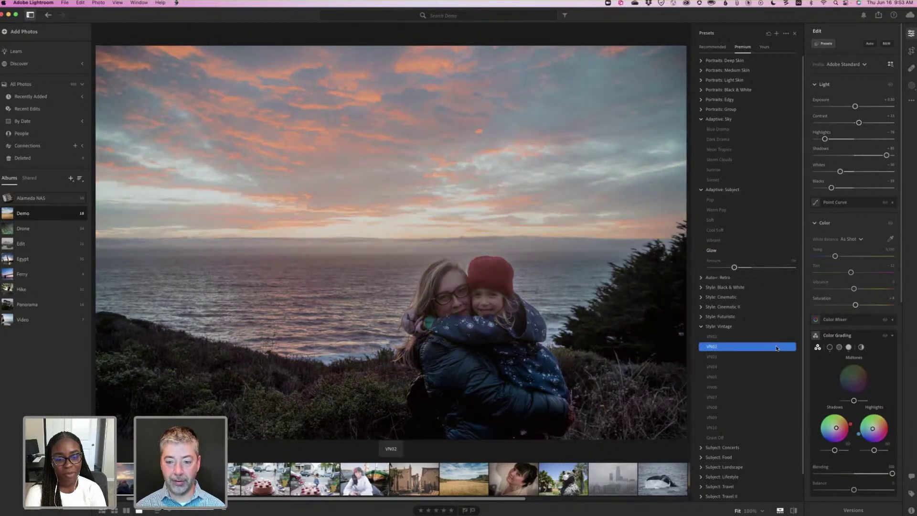
pyautogui.moveTo(787, 348); pyautogui.dragTo(722, 350)
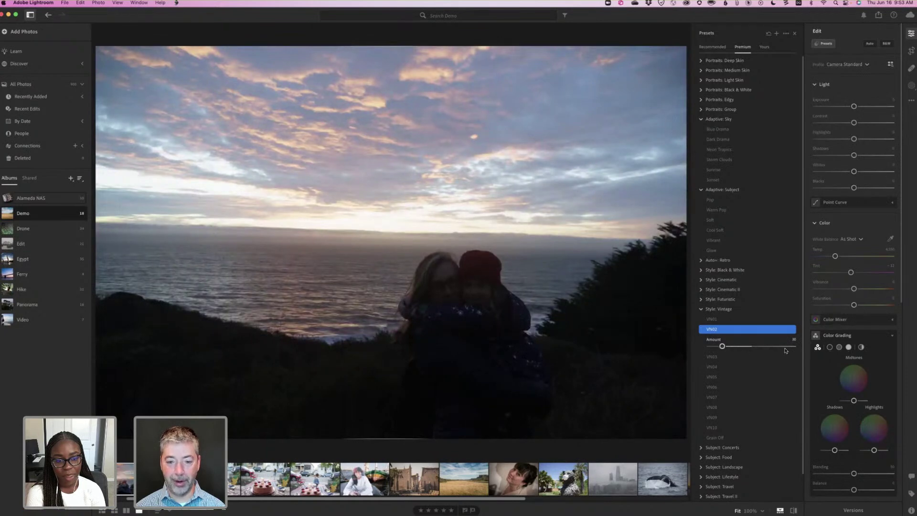
pyautogui.click(735, 367)
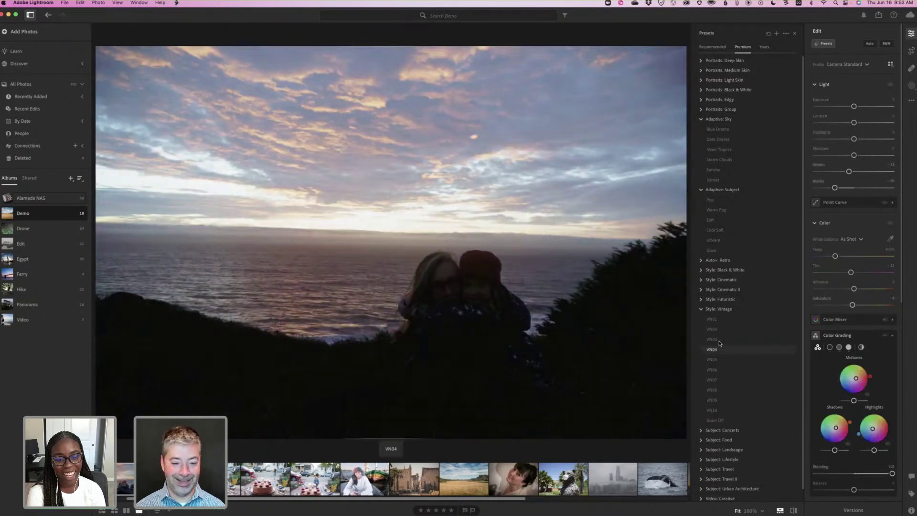
pyautogui.click(759, 411)
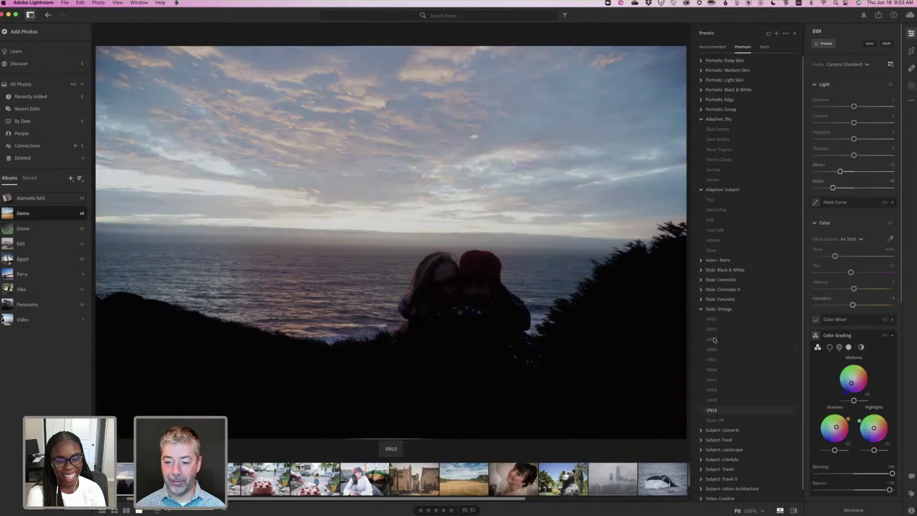
pyautogui.press('super+z')
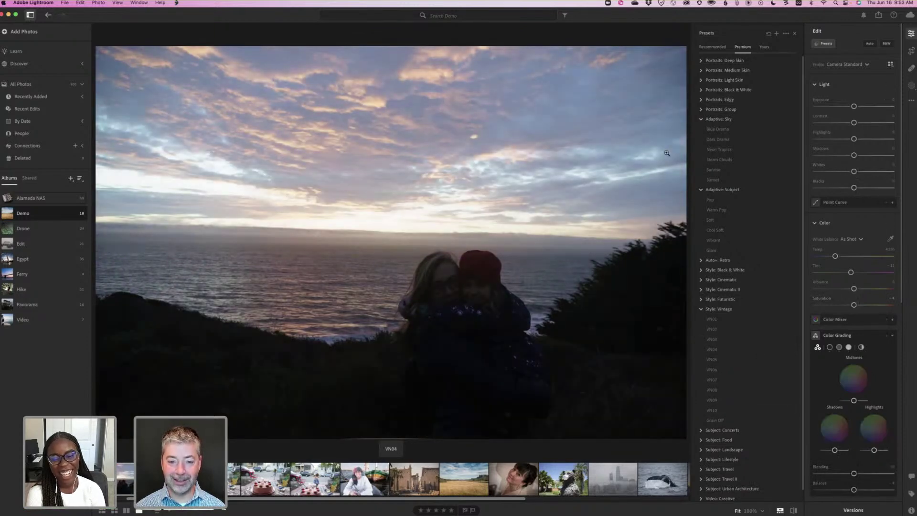
# Check the sunset photo's saved versions, then open the girl-with-cake photo.
pyautogui.hotkey('shift', 'v')
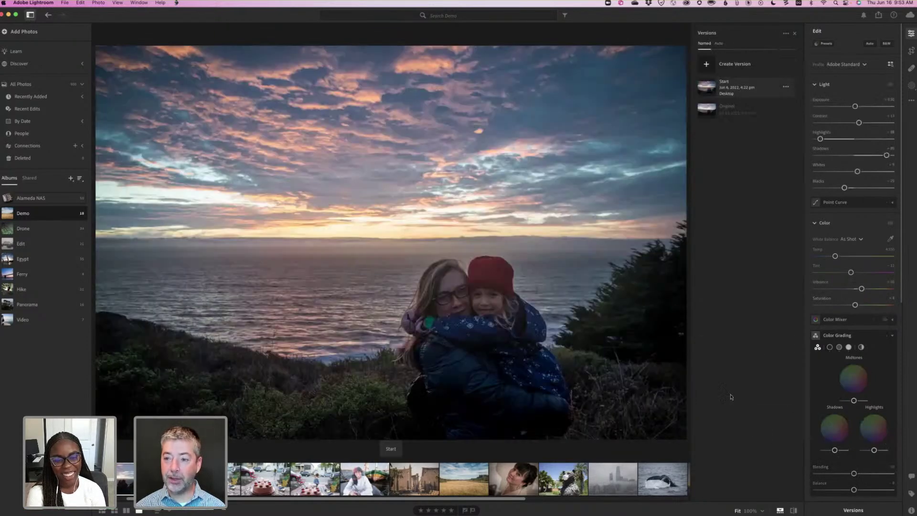
pyautogui.click(826, 43)
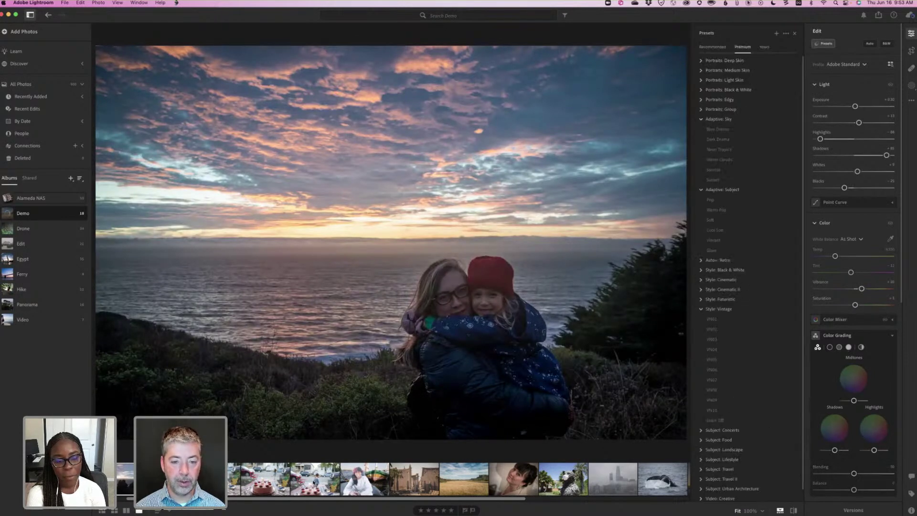
pyautogui.click(313, 483)
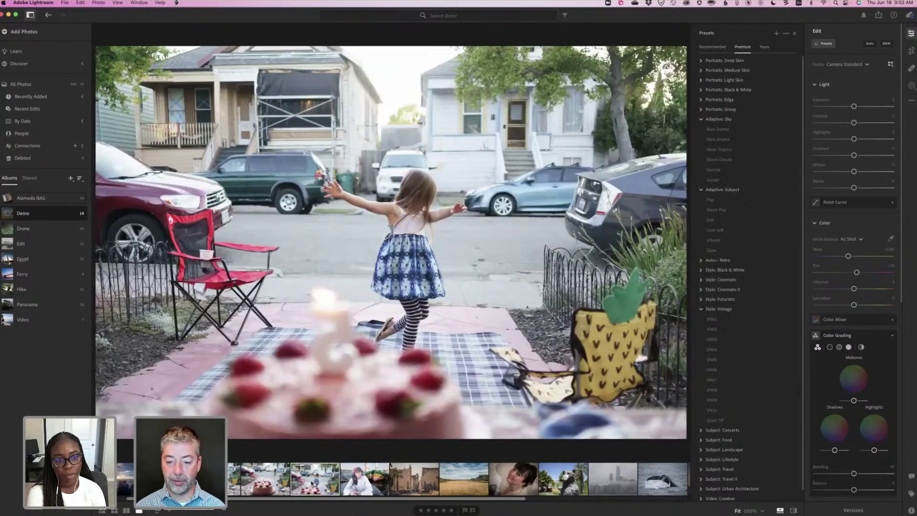
# Open the Demo album's foggy skyline photo from the filmstrip.
pyautogui.click(612, 477)
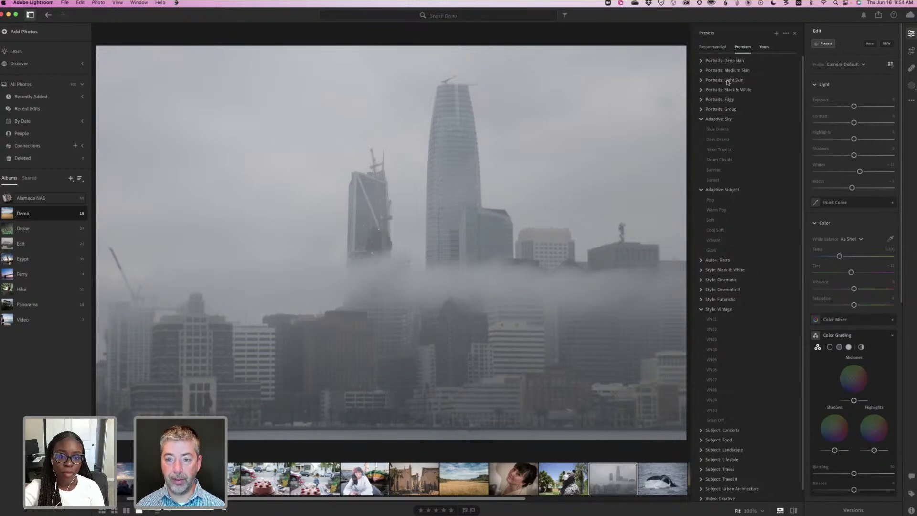
pyautogui.click(765, 47)
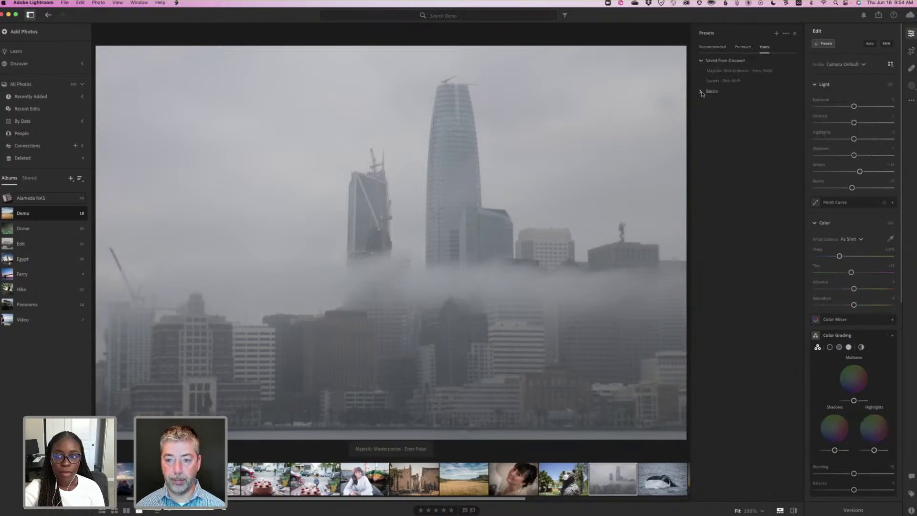
pyautogui.click(702, 92)
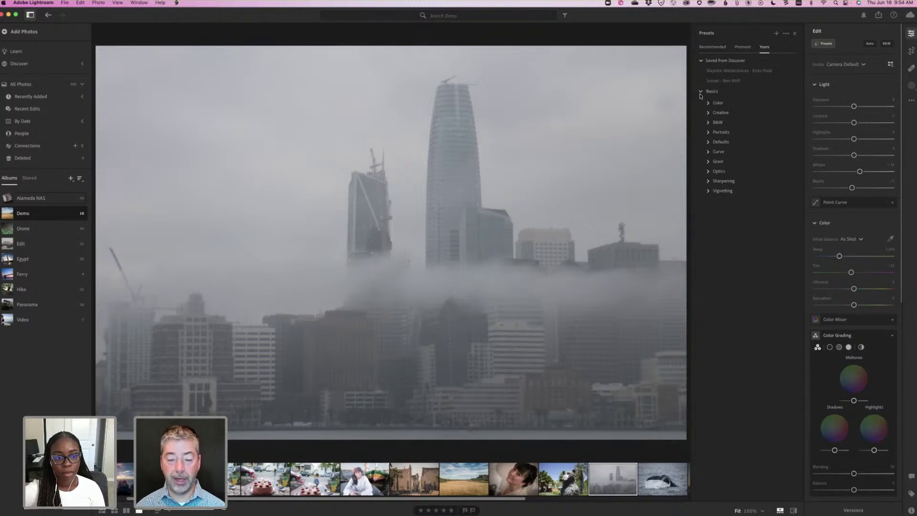
pyautogui.click(701, 91)
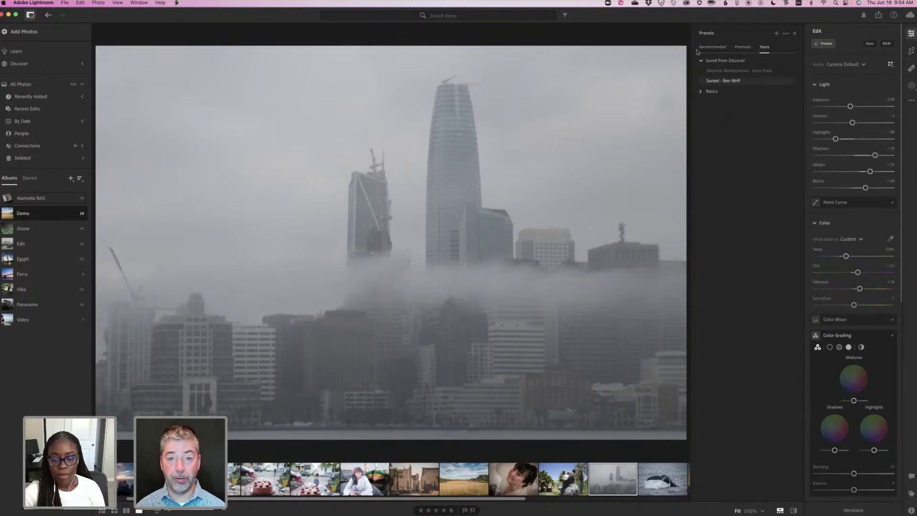
pyautogui.click(717, 70)
pyautogui.press('super+z')
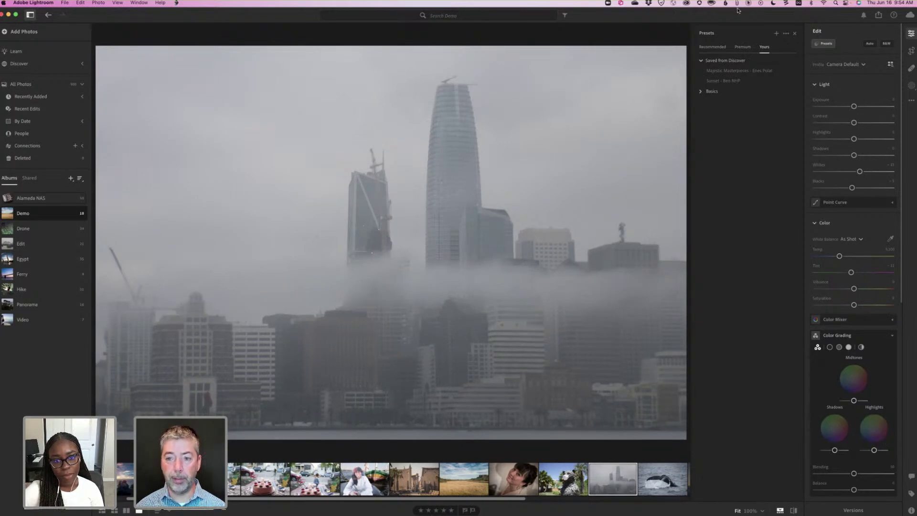
pyautogui.click(742, 47)
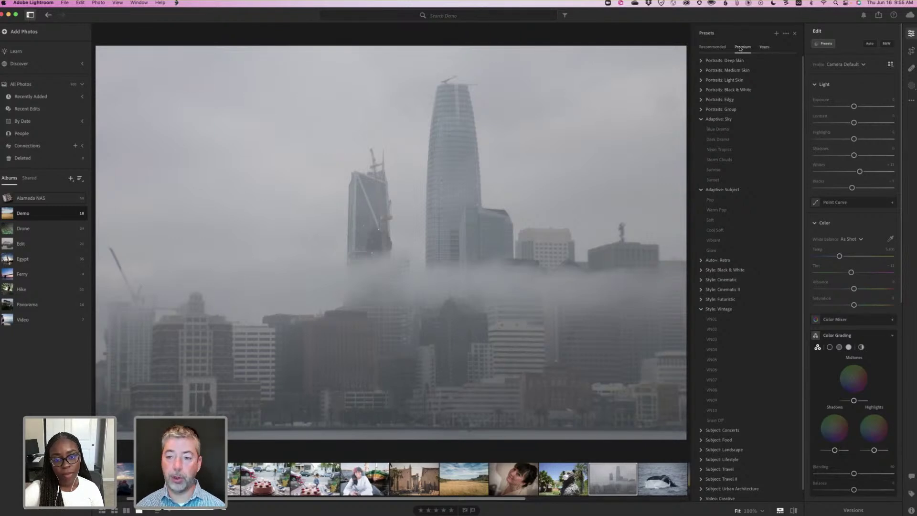
# View the Recommended presets previewed on the foggy skyline, then go to Discover.
pyautogui.click(714, 48)
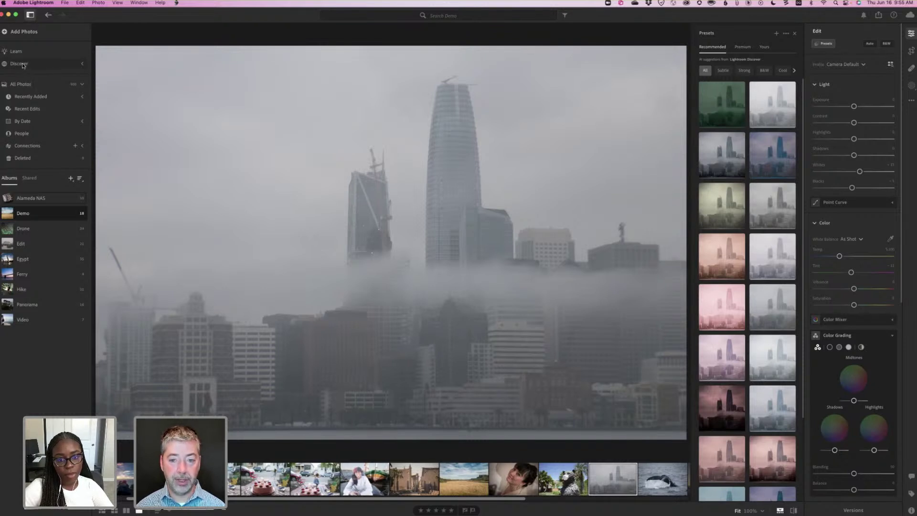
pyautogui.click(22, 66)
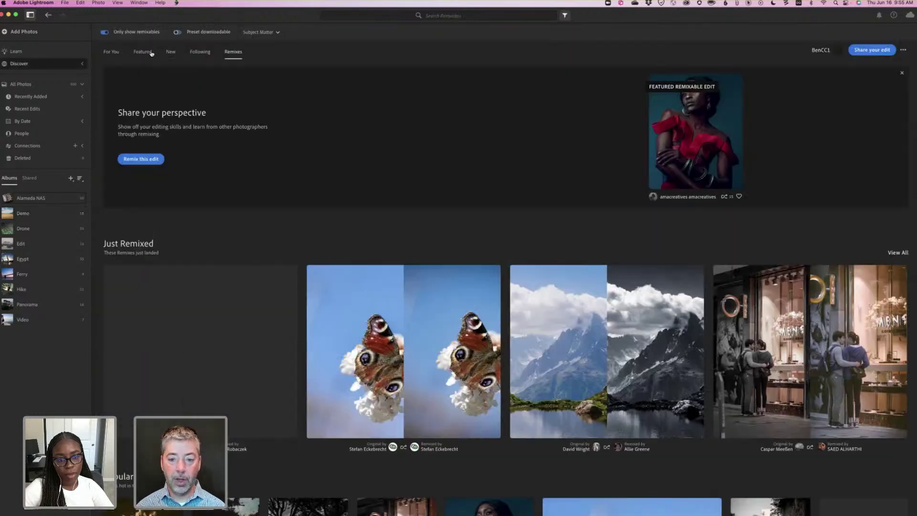
# Compare Discover's Featured and For You feeds, settling on Featured and scrolling its gallery.
pyautogui.click(151, 53)
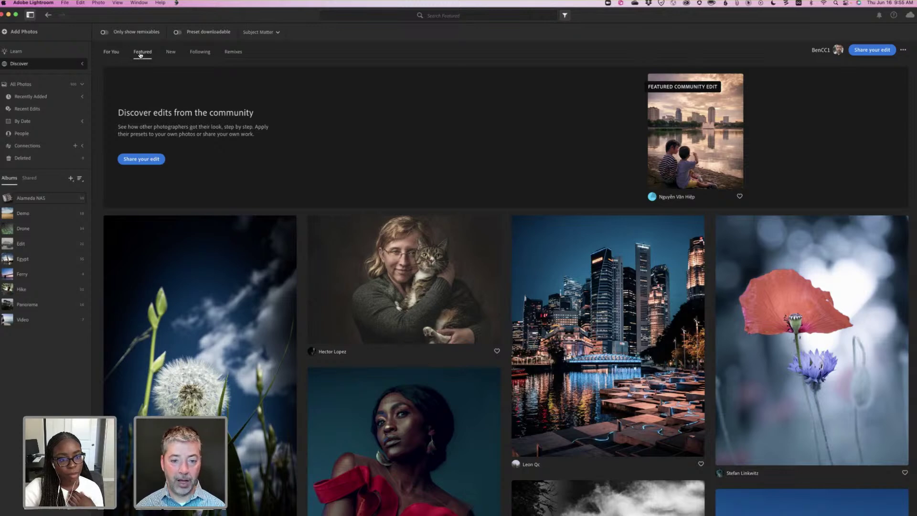
pyautogui.click(120, 53)
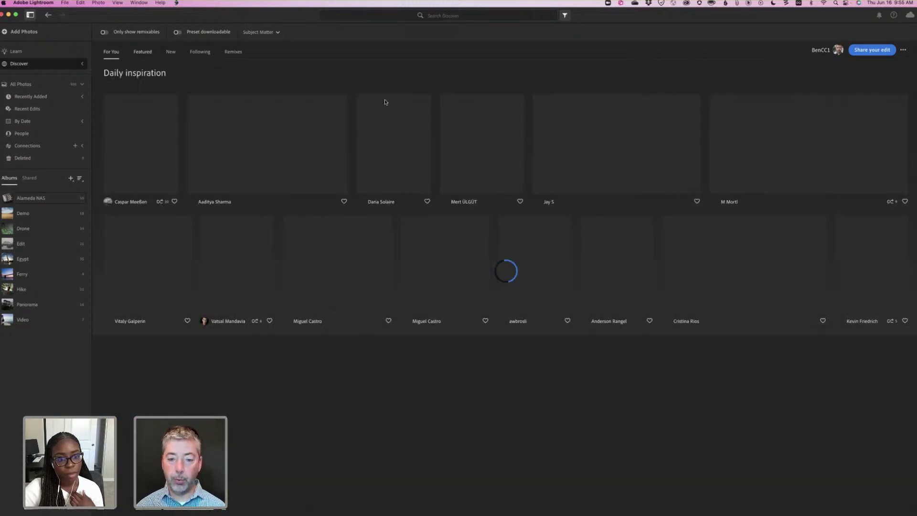
pyautogui.click(141, 52)
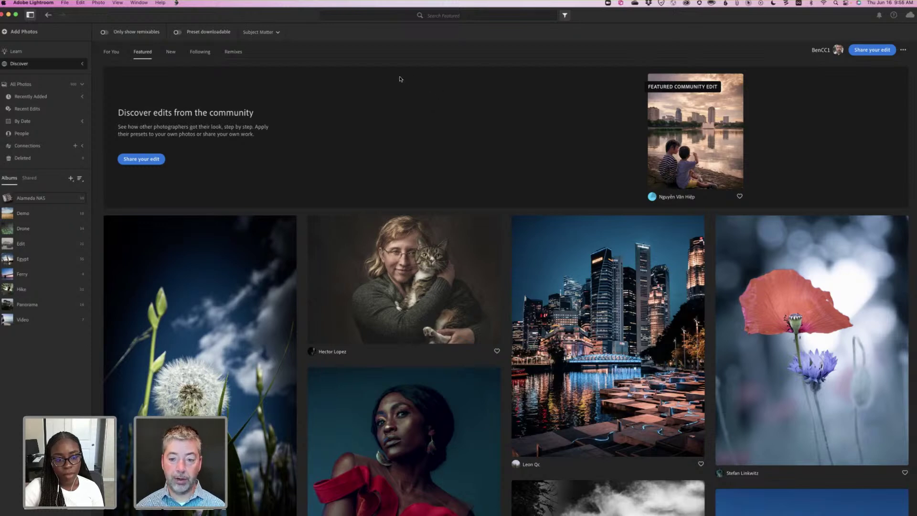
pyautogui.scroll(-5, 373, 78)
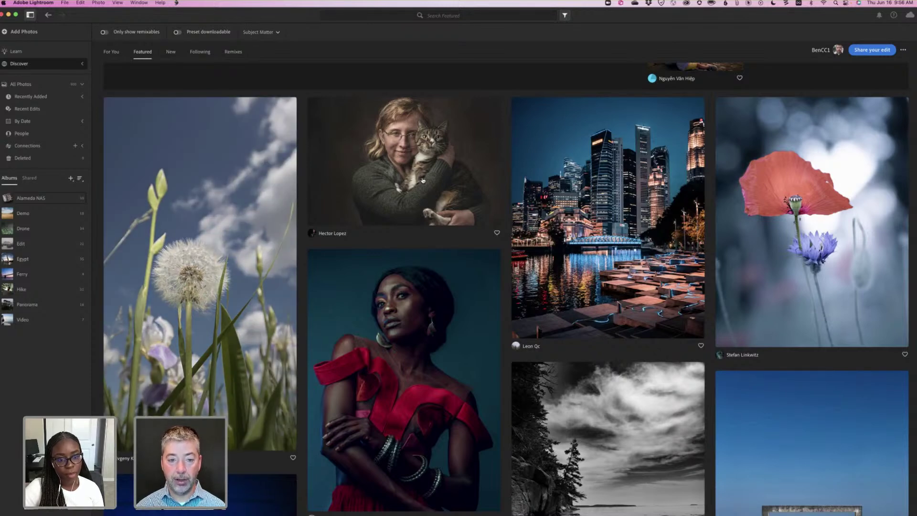
pyautogui.moveTo(422, 180)
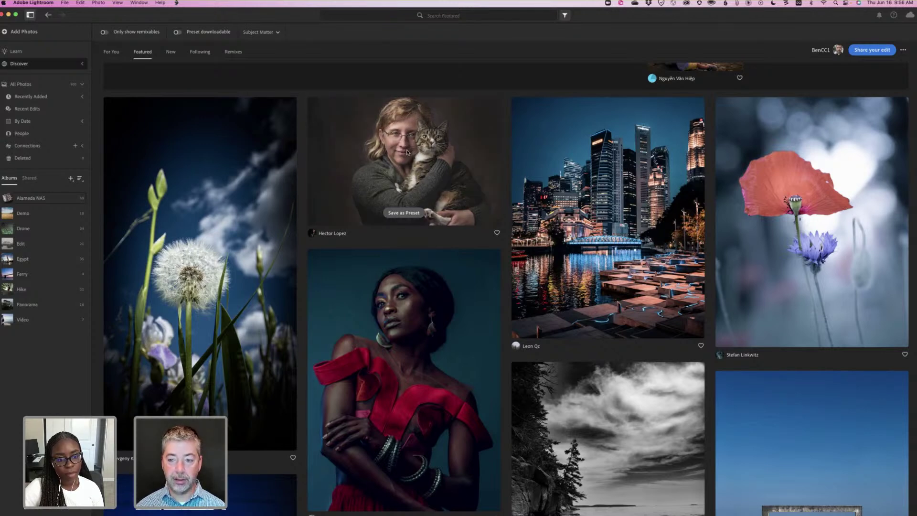
# Open the "Cat mom" community edit and resume its step-by-step edit replay.
pyautogui.click(407, 152)
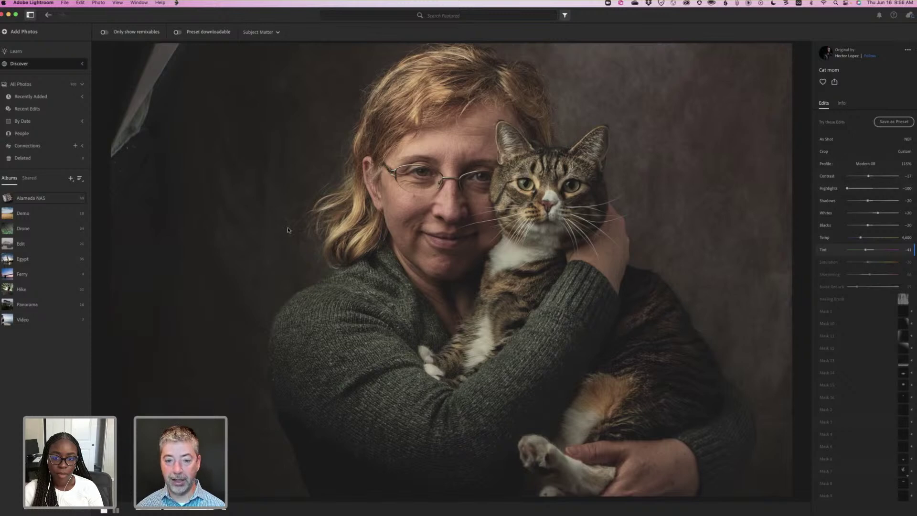
pyautogui.click(451, 270)
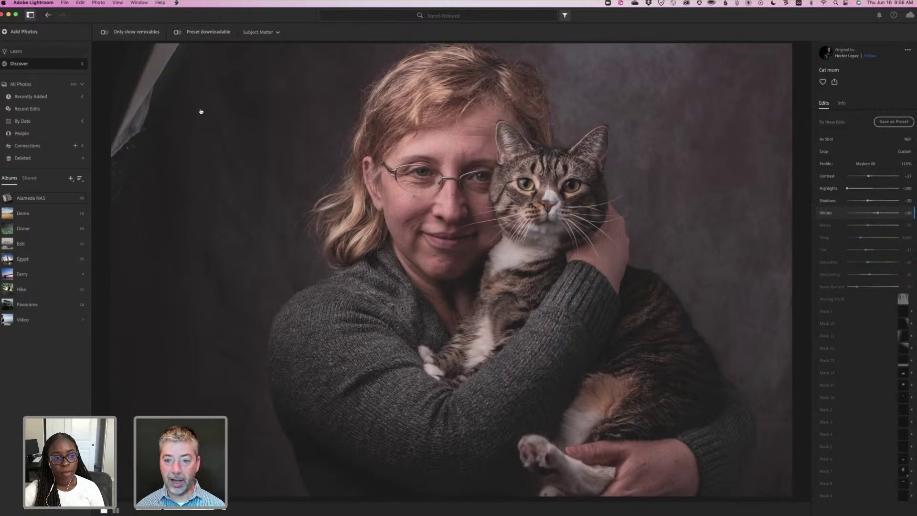
# Save the poppy photo's Discover edit as a preset under Saved from Discover, then open the Demo album.
pyautogui.press('Escape')
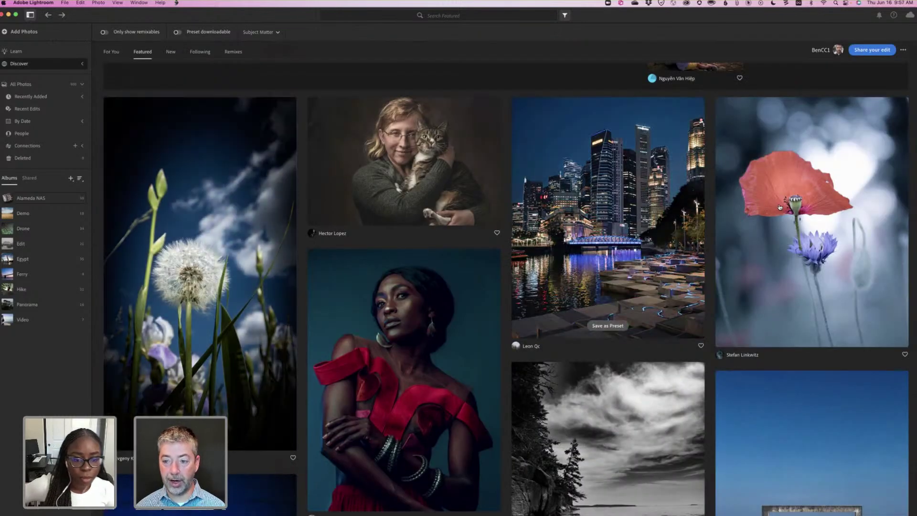
pyautogui.moveTo(780, 270)
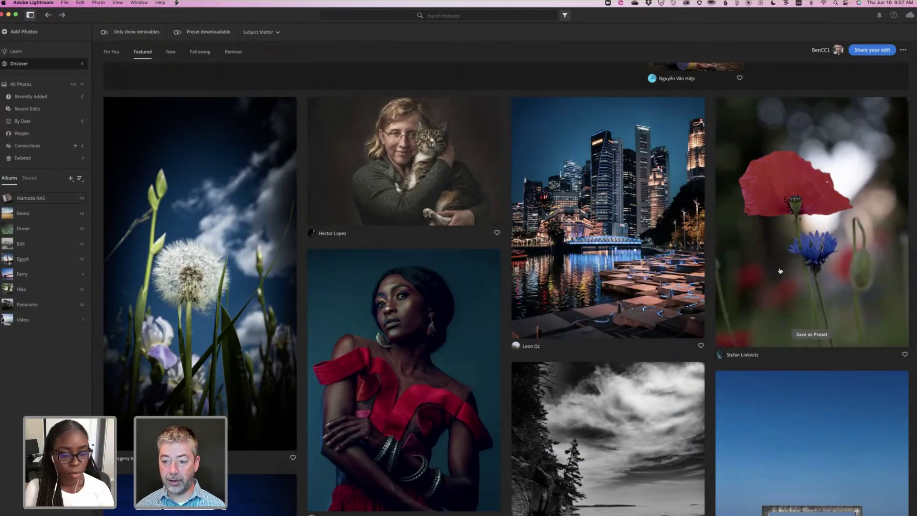
pyautogui.click(811, 335)
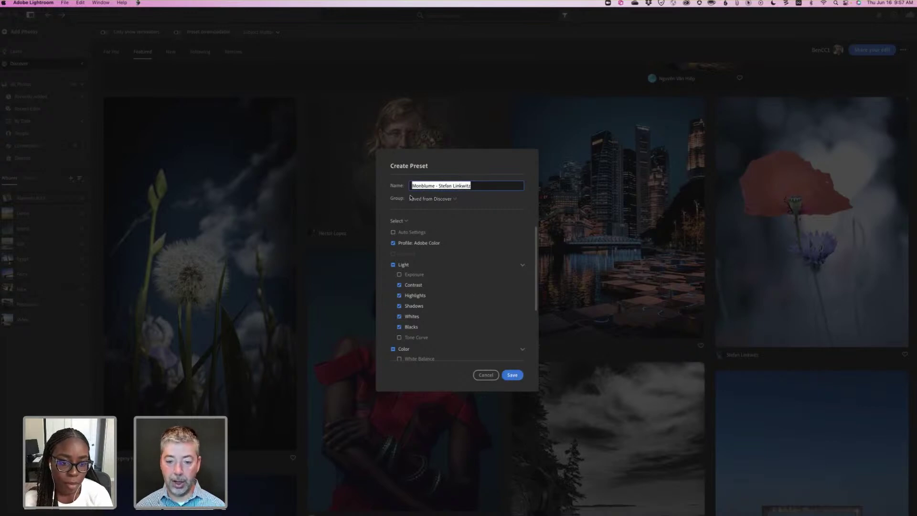
pyautogui.click(512, 375)
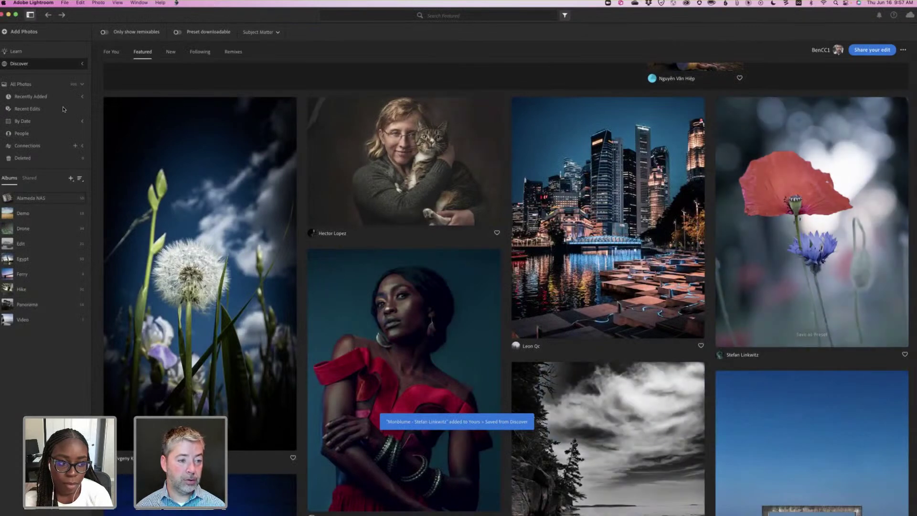
pyautogui.click(51, 216)
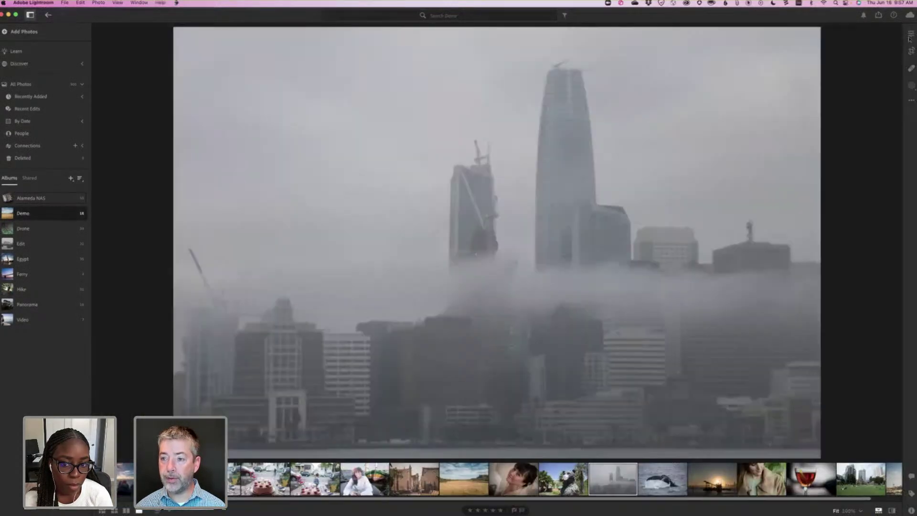
# Apply the Saved from Discover preset to the foggy skyline photo, then undo it.
pyautogui.click(911, 33)
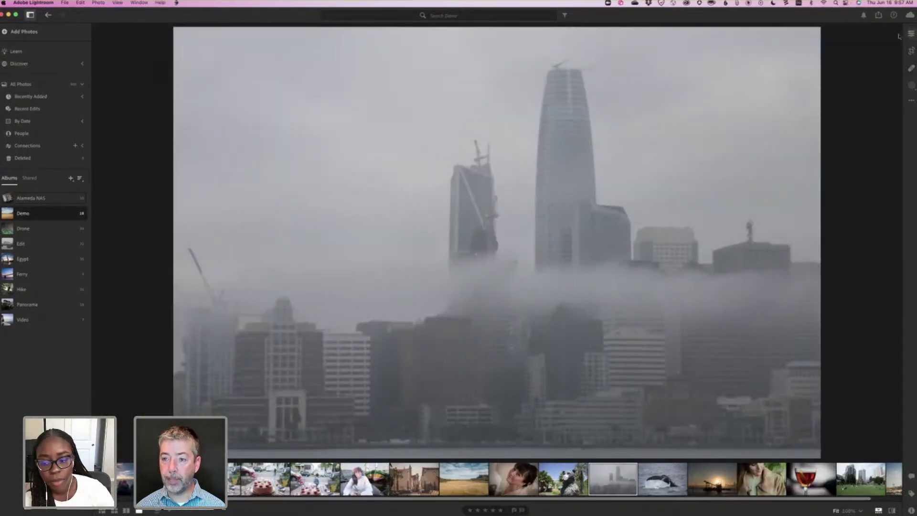
pyautogui.click(823, 44)
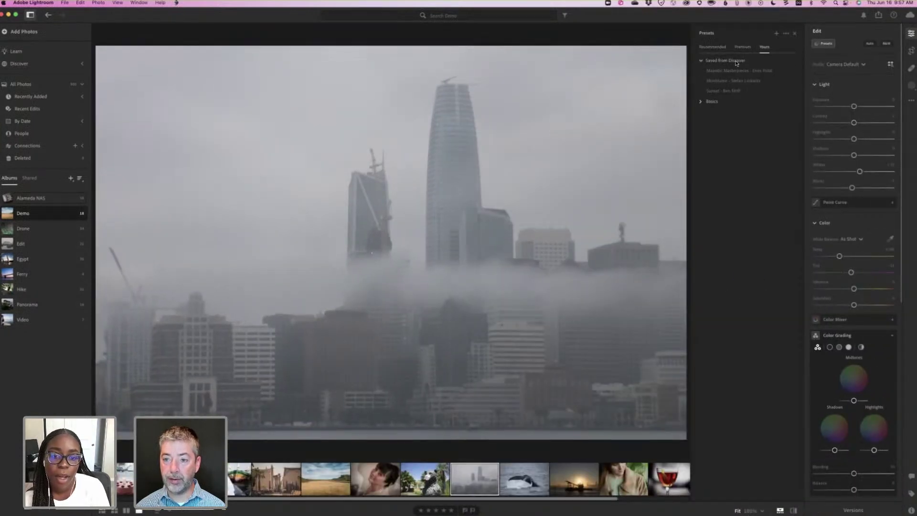
pyautogui.click(717, 82)
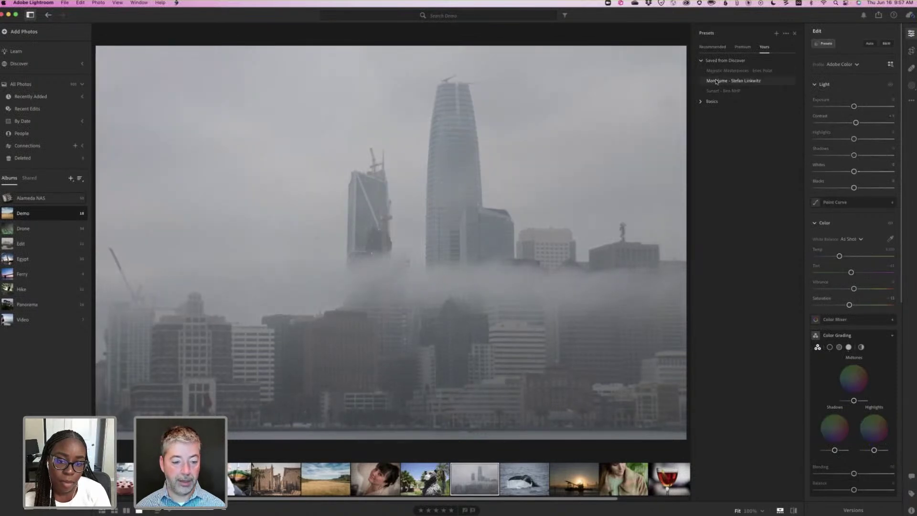
pyautogui.press('super+z')
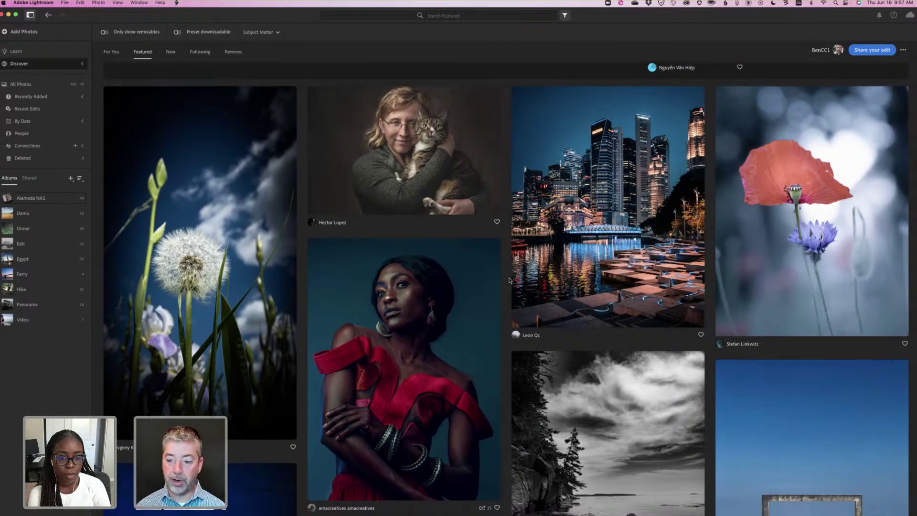
# Scroll down through the Discover Featured feed.
pyautogui.scroll(-5, 509, 280)
pyautogui.scroll(-2, 510, 280)
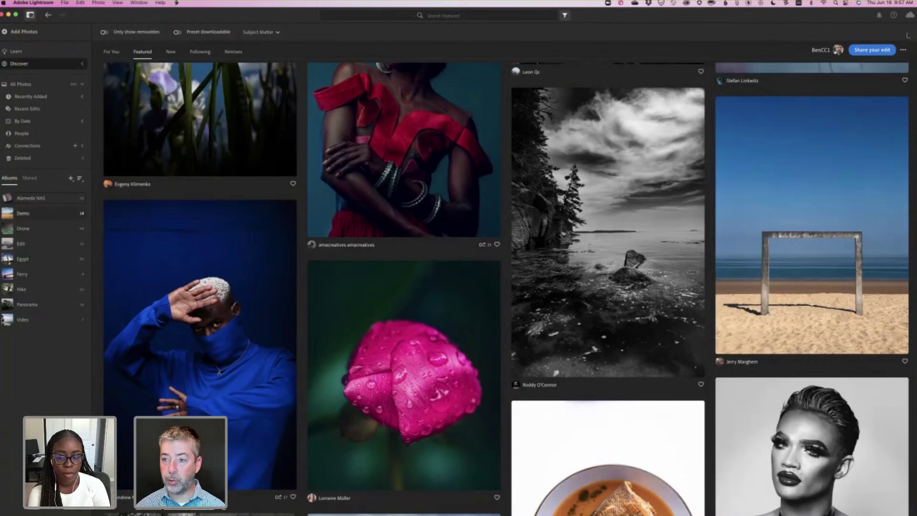
# Show recommended presets for the foggy skyline, try the pink preset, then revert to the grey original.
pyautogui.press('e')
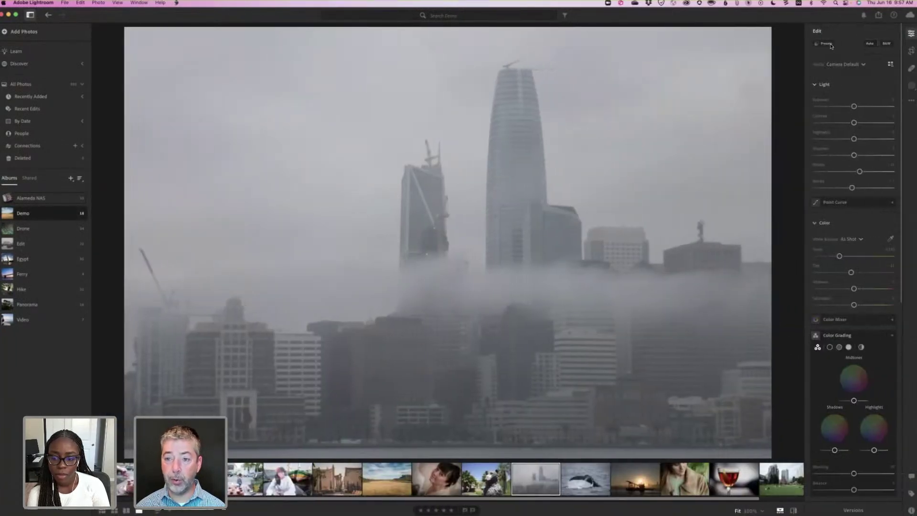
pyautogui.hotkey('shift', 'p')
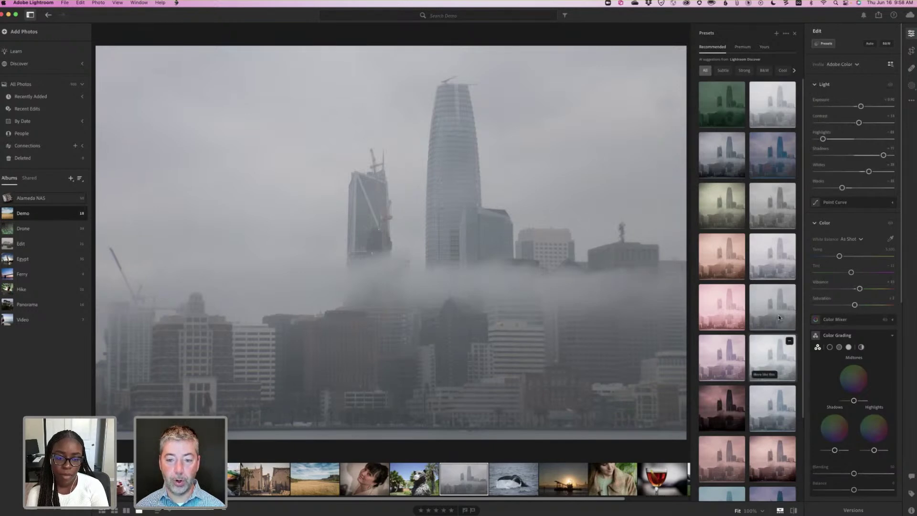
pyautogui.click(782, 356)
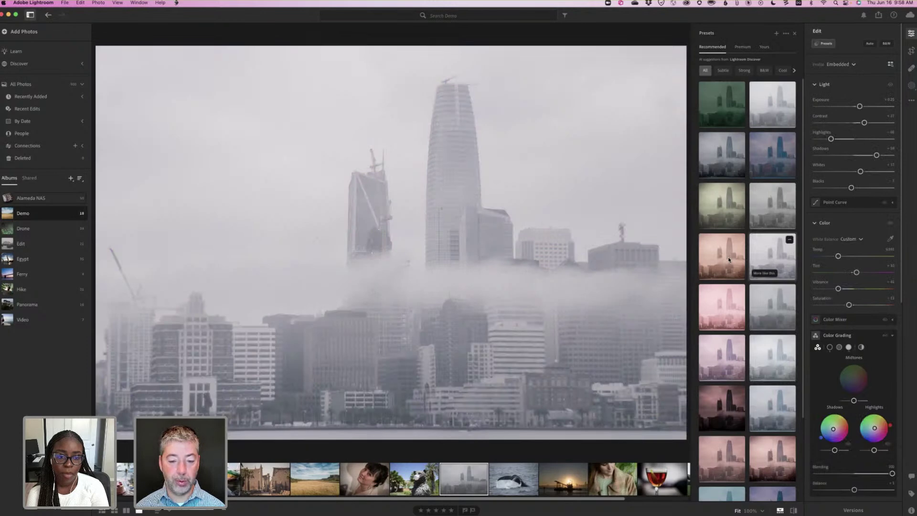
pyautogui.click(729, 260)
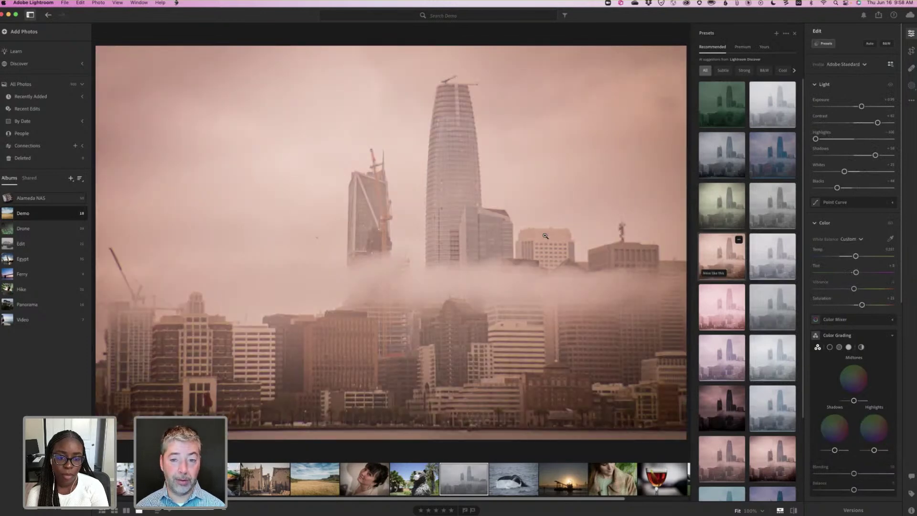
pyautogui.press('super+shift+r')
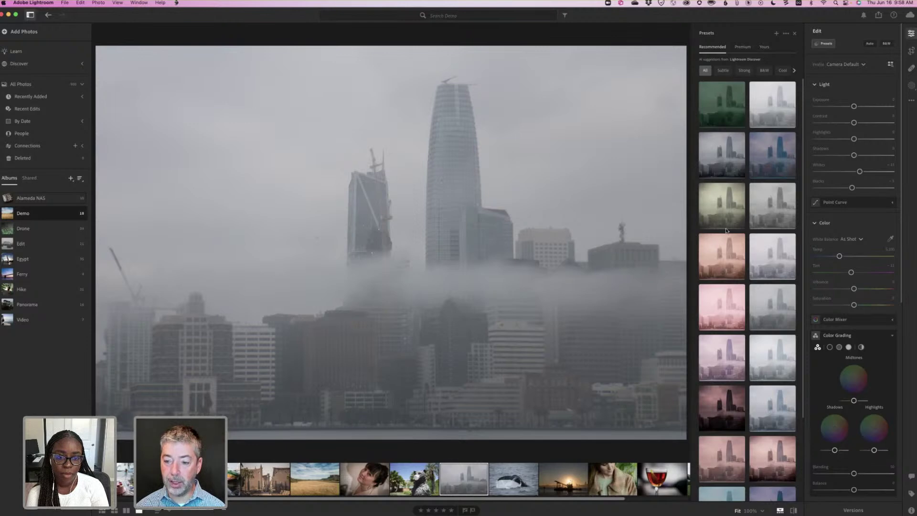
# Try the lilac-pink, teal-green and pink presets, then show presets similar to the pink one.
pyautogui.scroll(-3, 726, 231)
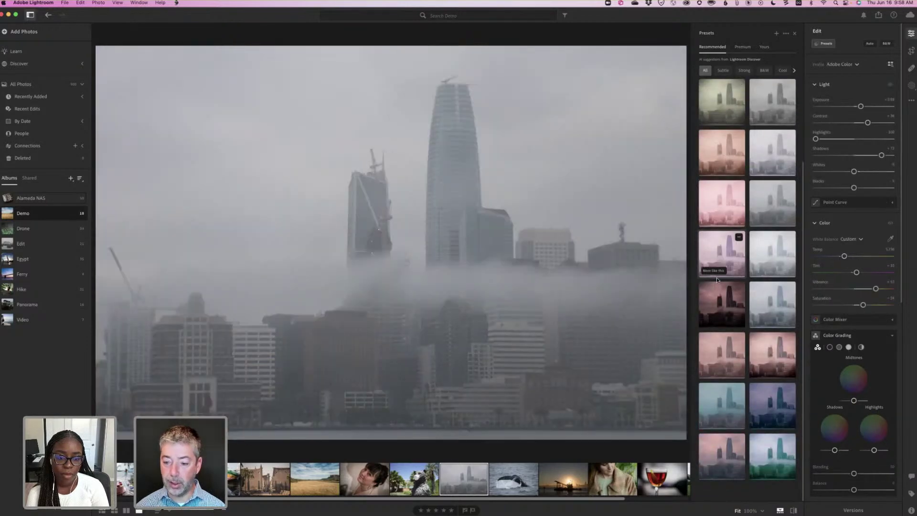
pyautogui.click(718, 260)
pyautogui.scroll(-1, 711, 394)
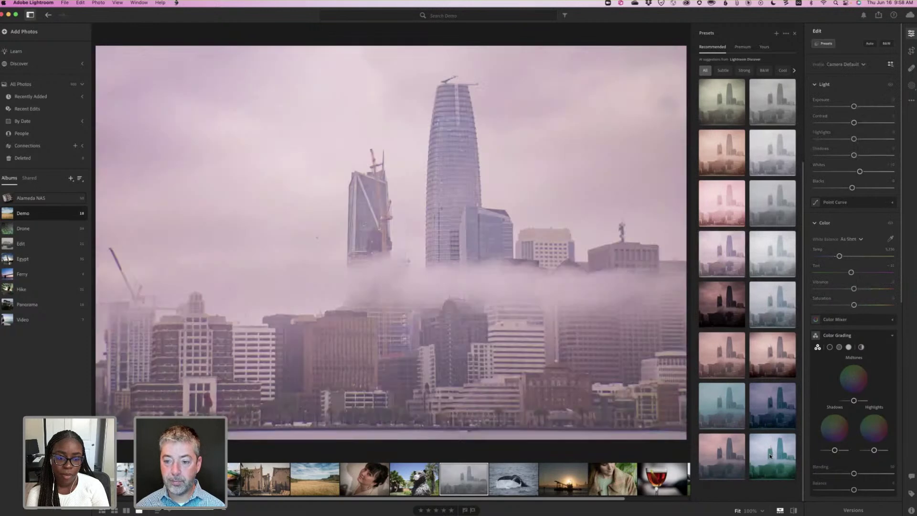
pyautogui.click(770, 456)
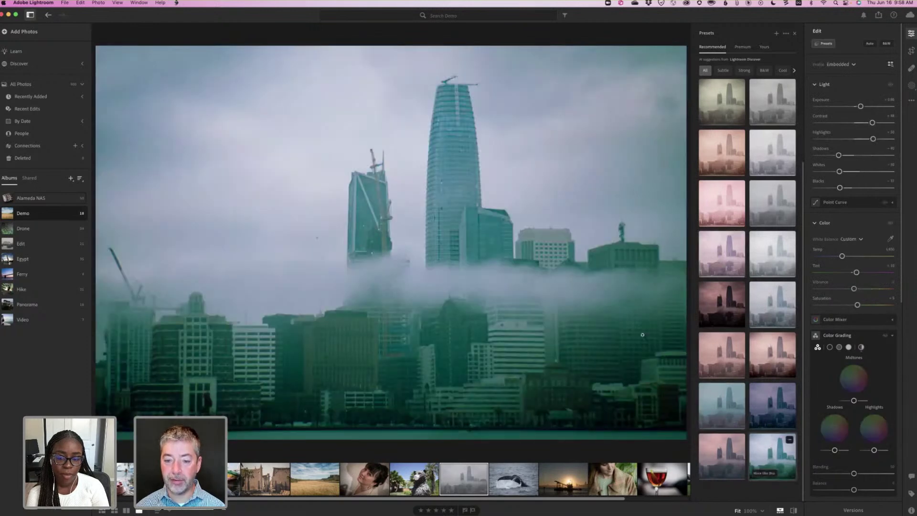
pyautogui.click(716, 305)
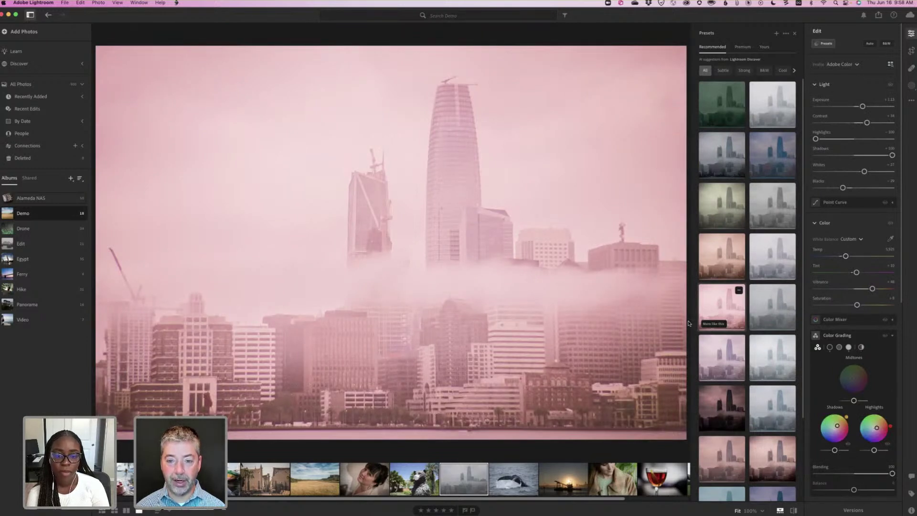
pyautogui.click(703, 325)
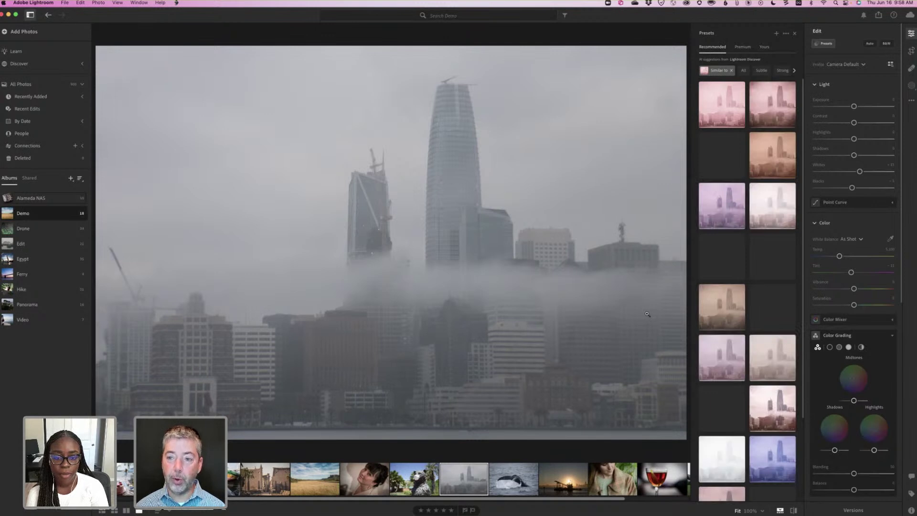
# Filter to Subtle presets, try and undo a purple preset, then browse the B&W presets.
pyautogui.click(730, 71)
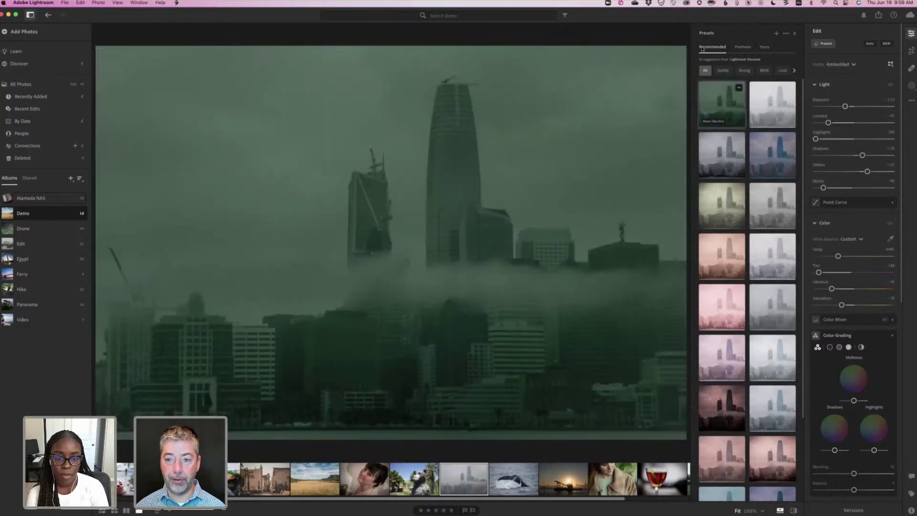
pyautogui.click(722, 70)
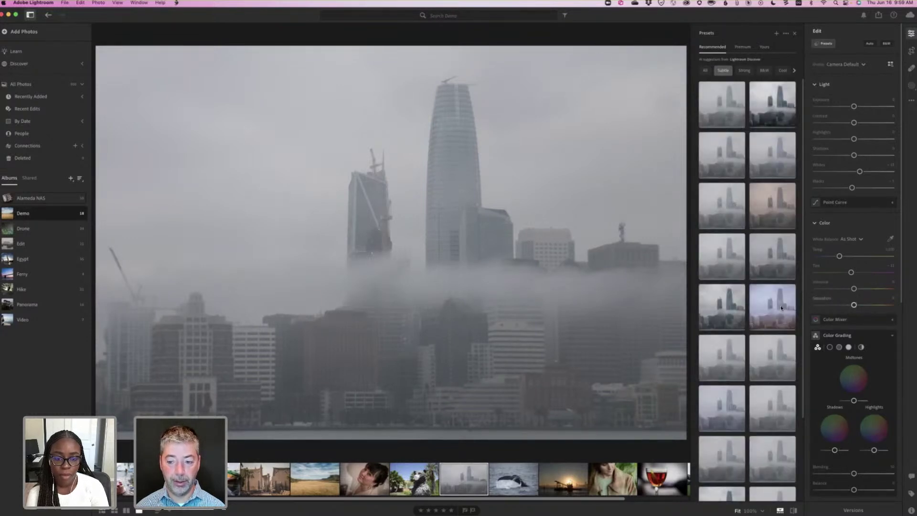
pyautogui.click(781, 308)
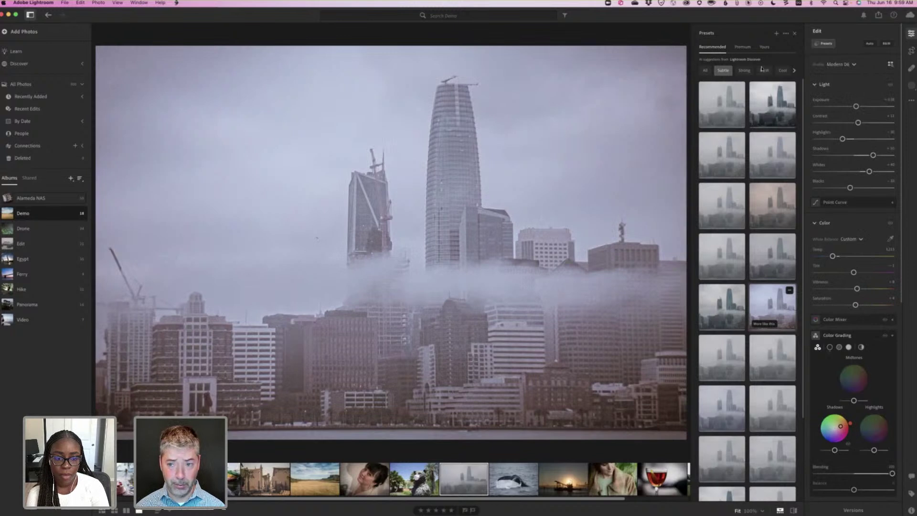
pyautogui.press('super+z')
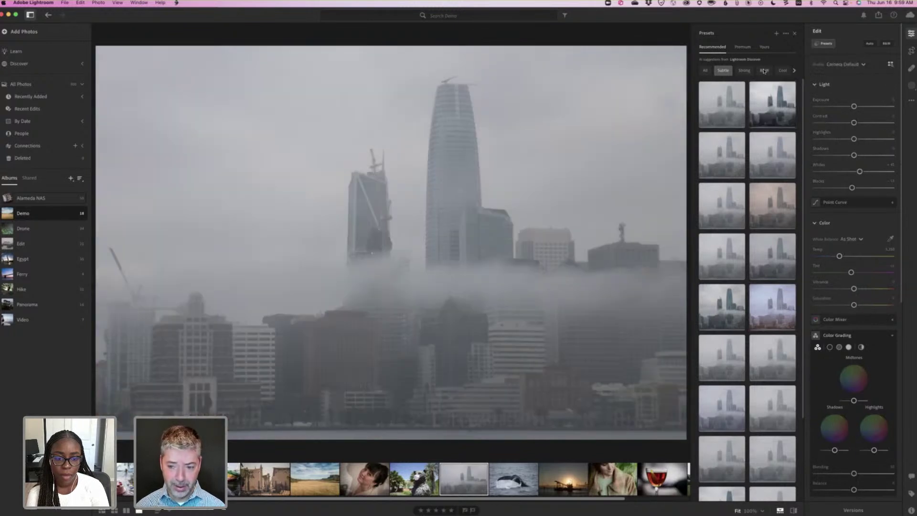
pyautogui.click(764, 71)
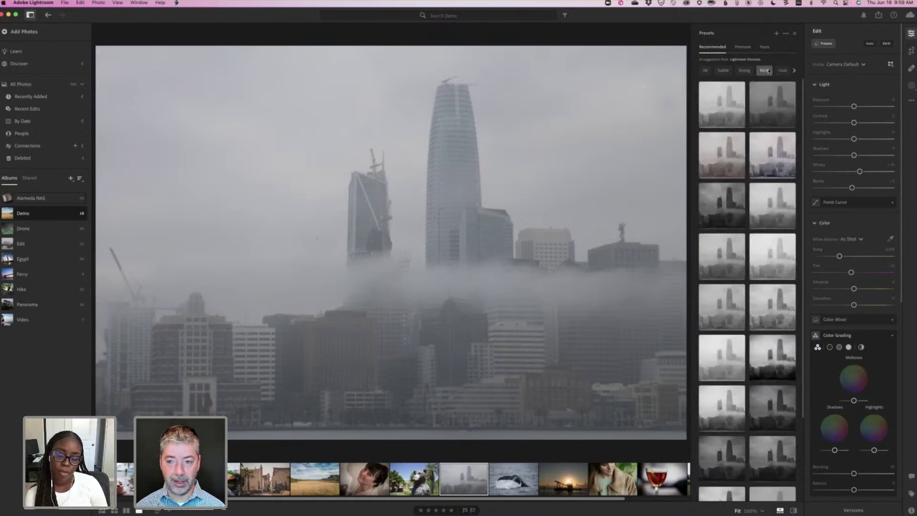
pyautogui.hscroll(2, 768, 71)
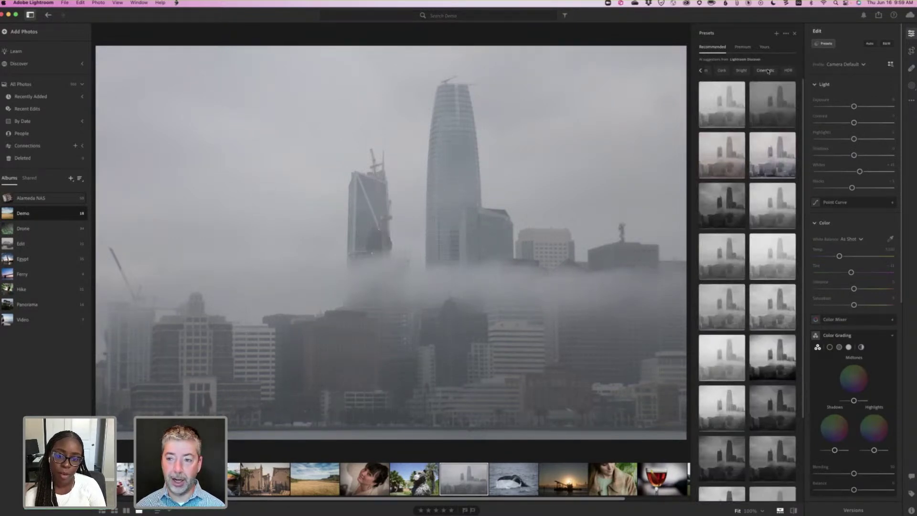
pyautogui.hscroll(-2, 769, 71)
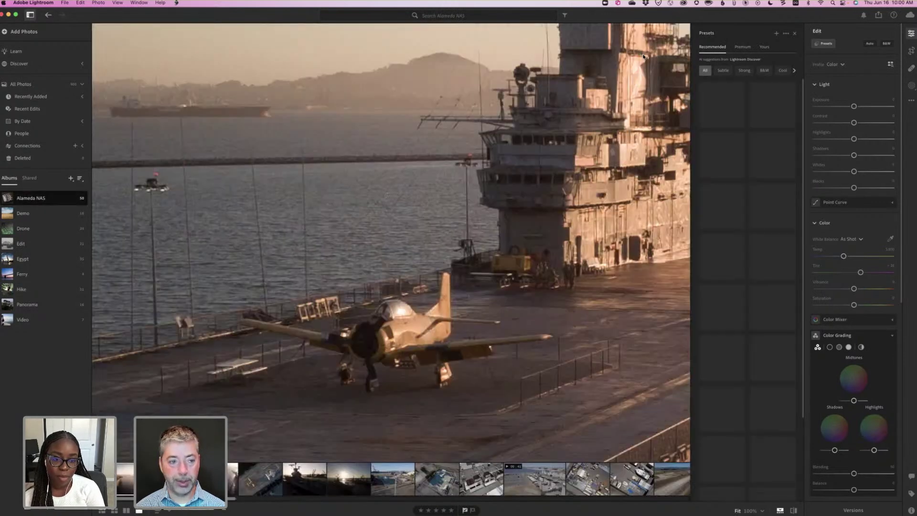
# Switch the Alameda NAS album to Grid view and open the carrier drone video clip.
pyautogui.press('g')
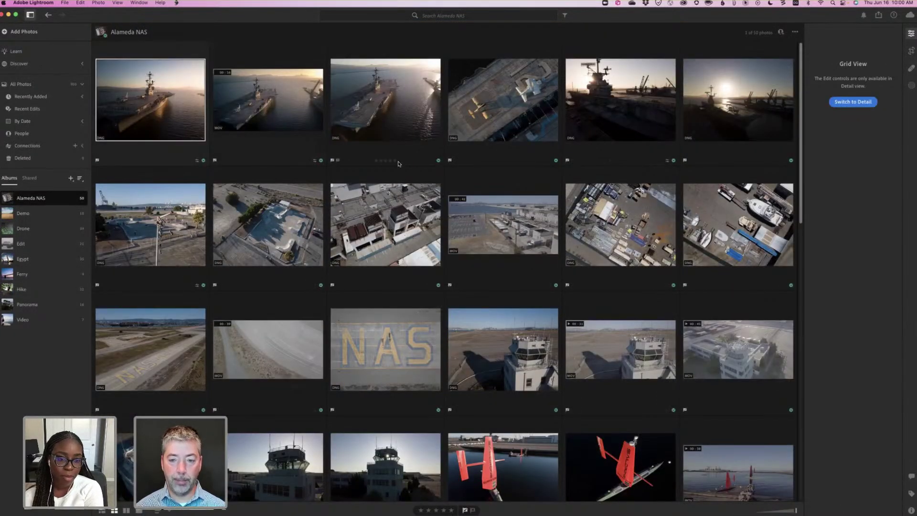
pyautogui.doubleClick(281, 105)
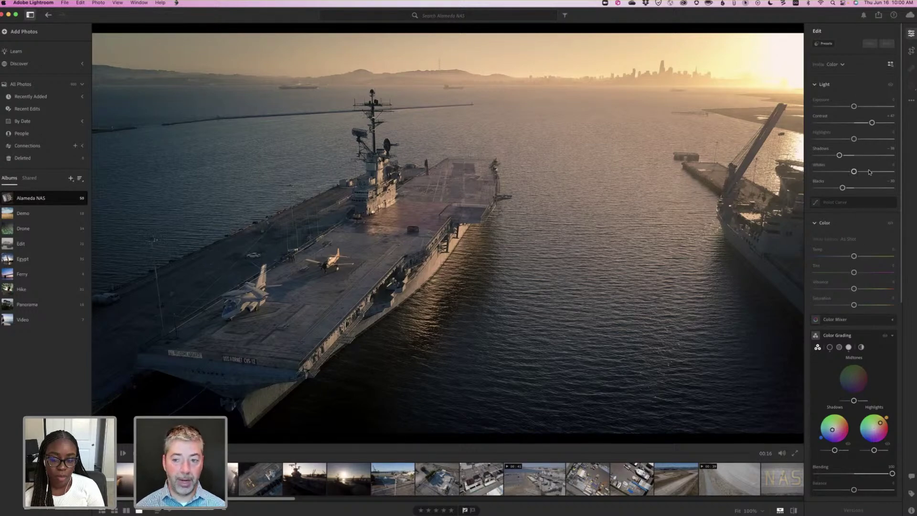
# Trim the carrier drone video so it ends earlier, then return to the edit adjustments.
pyautogui.click(913, 50)
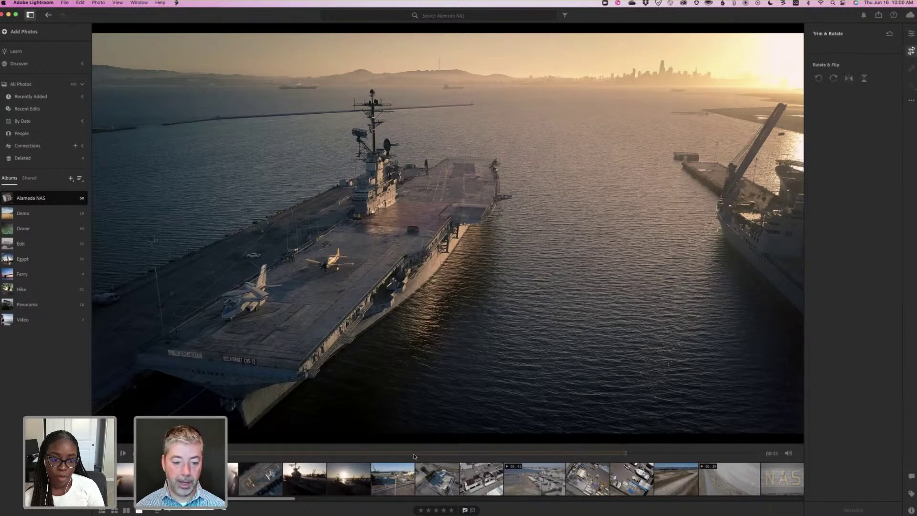
pyautogui.moveTo(432, 453); pyautogui.dragTo(411, 452)
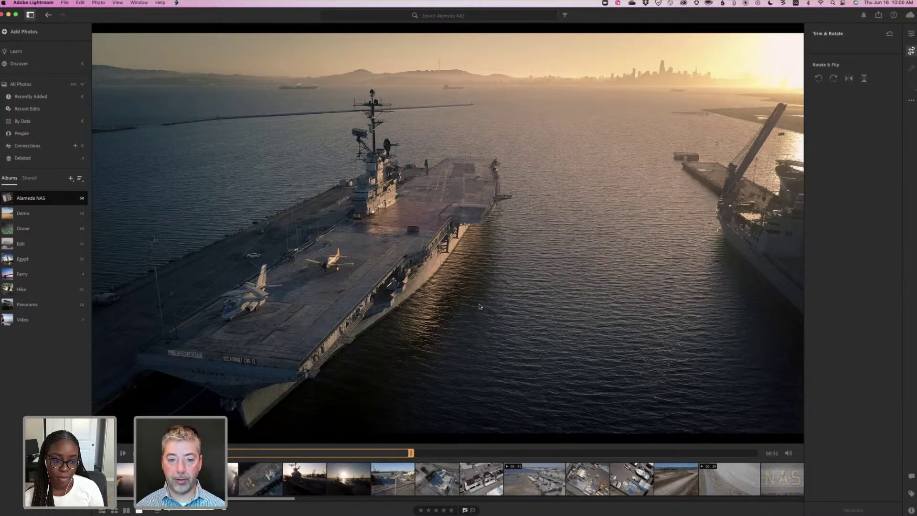
pyautogui.click(912, 34)
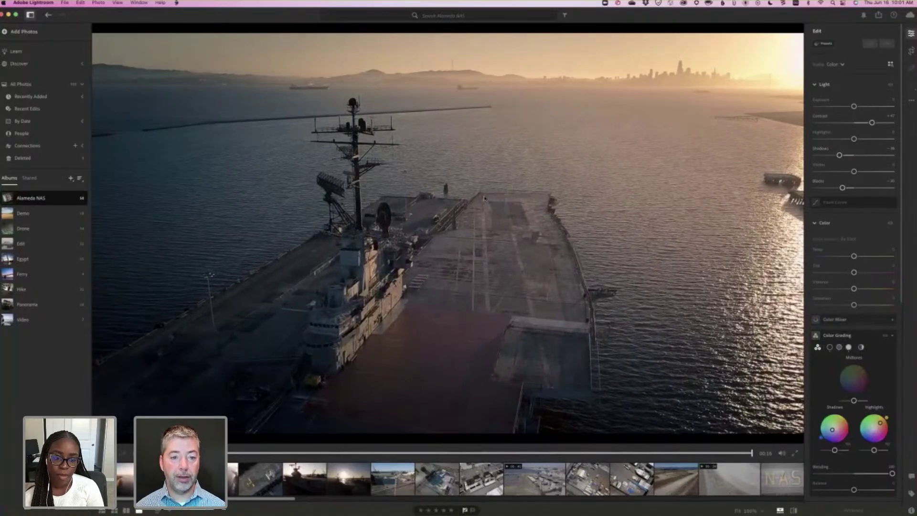
# Preview the third carrier photo in Detail view, then return to the album grid.
pyautogui.press('g')
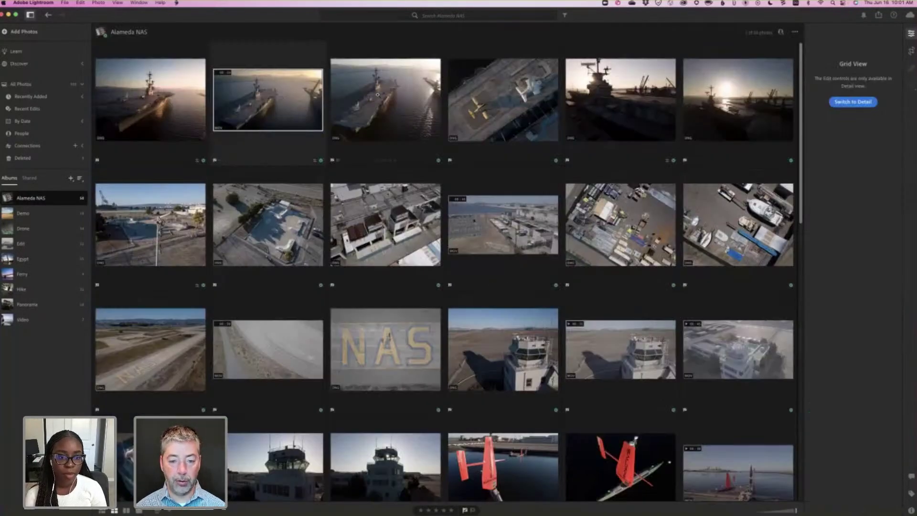
pyautogui.doubleClick(378, 94)
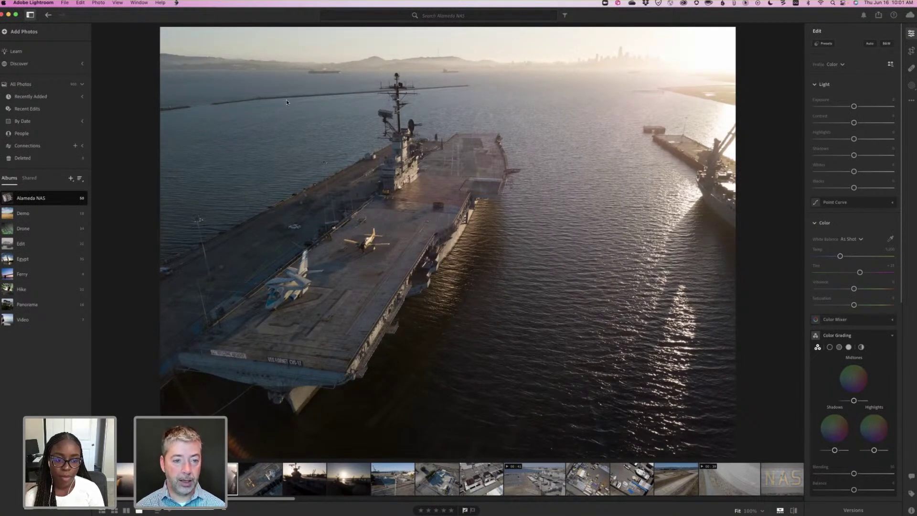
pyautogui.press('g')
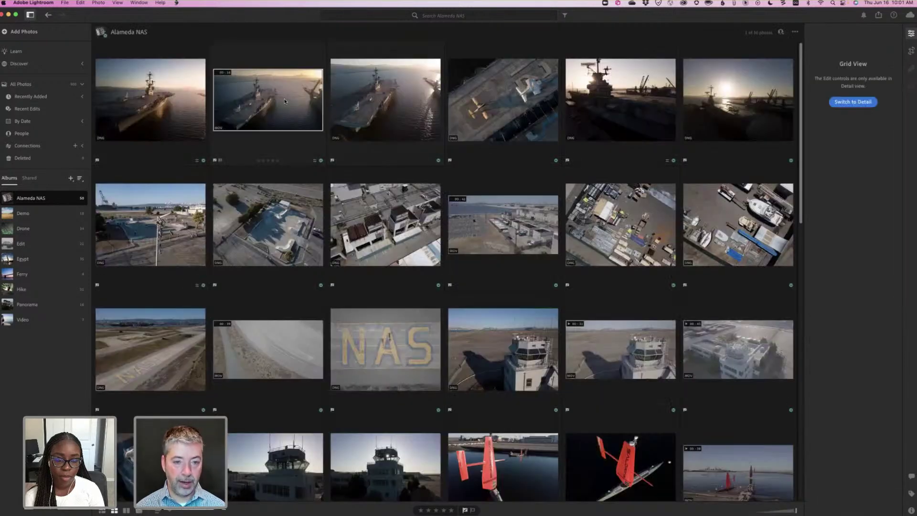
# Copy the drone video's edit settings onto the third carrier photo and open it for editing.
pyautogui.press('super+c')
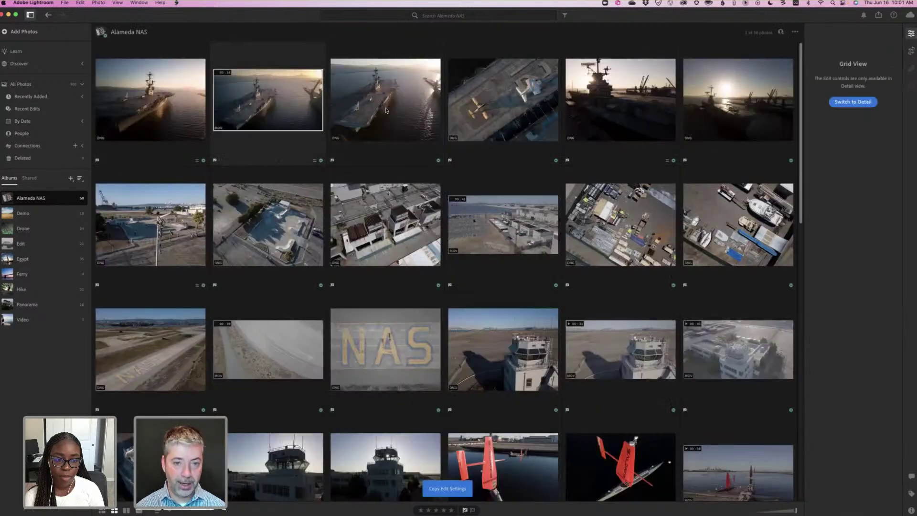
pyautogui.click(386, 110)
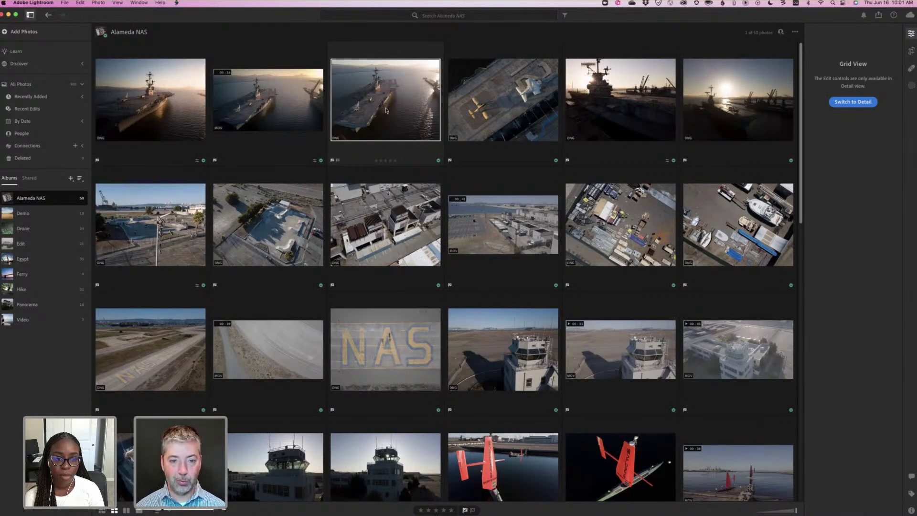
pyautogui.press('super+v')
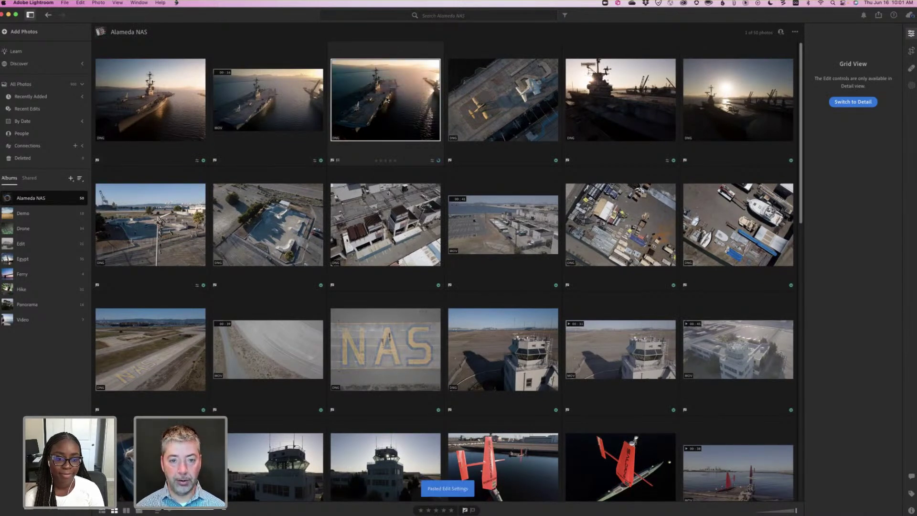
pyautogui.press('super+z')
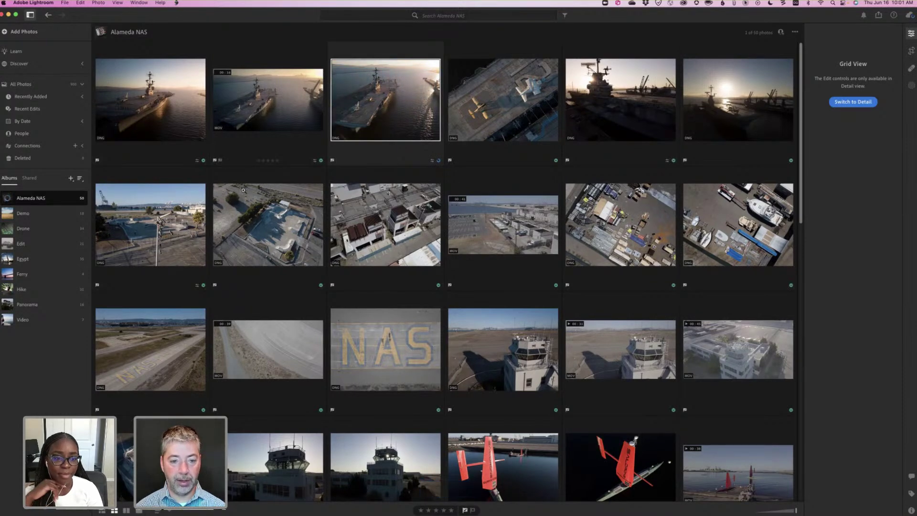
pyautogui.press('d')
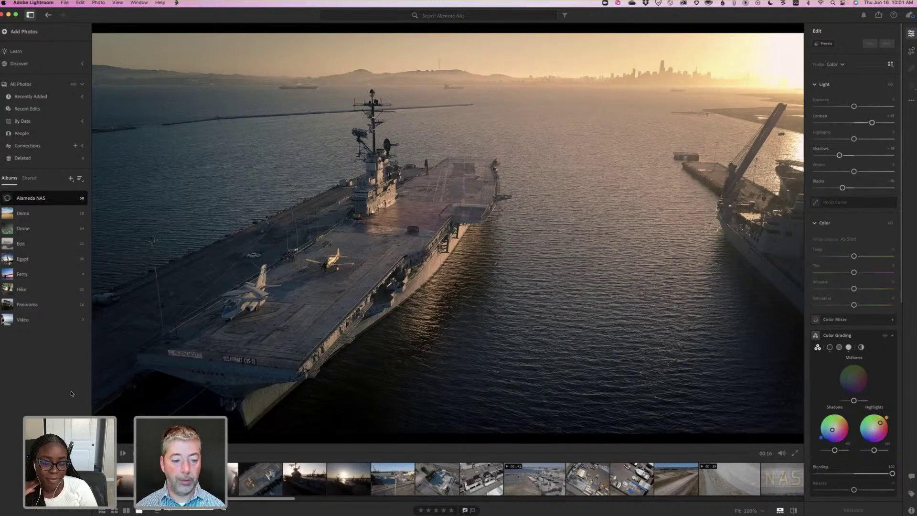
# Toggle the carrier photo between its original and edited look, then switch to the mirrored iPhone.
pyautogui.press('\\')
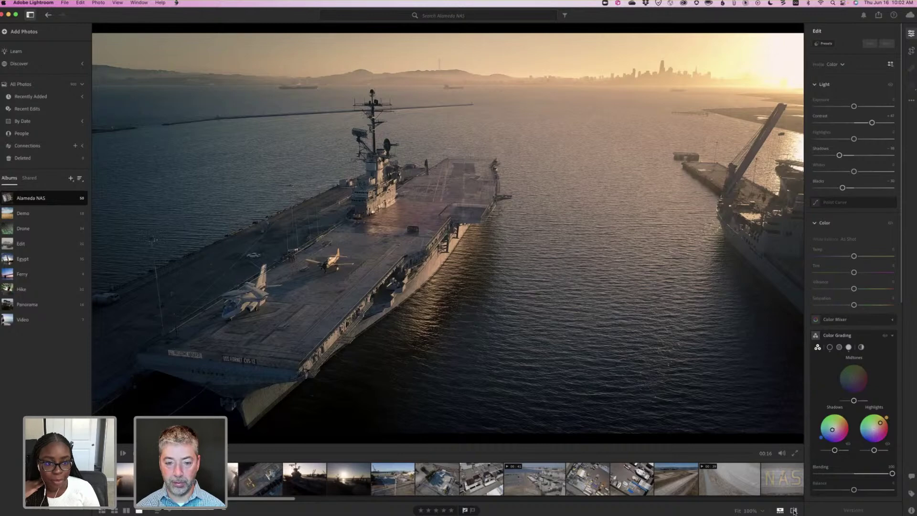
pyautogui.click(794, 510)
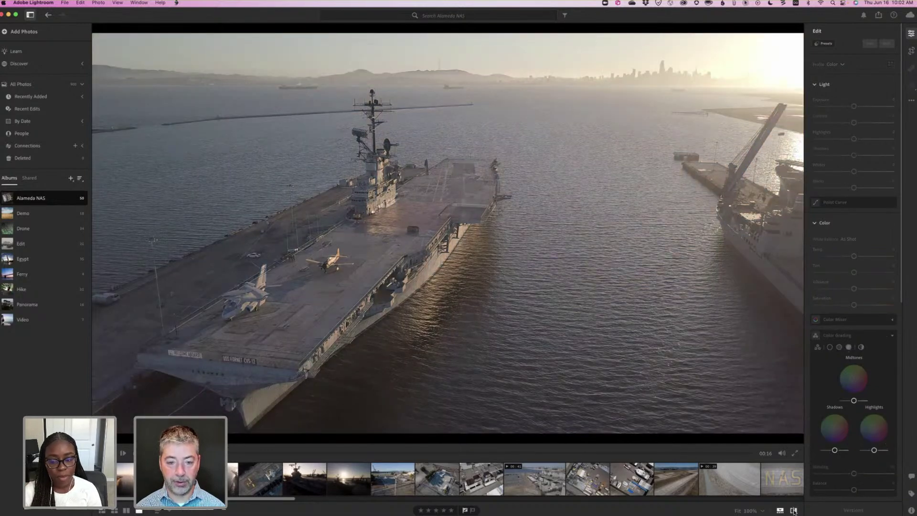
pyautogui.press('\\')
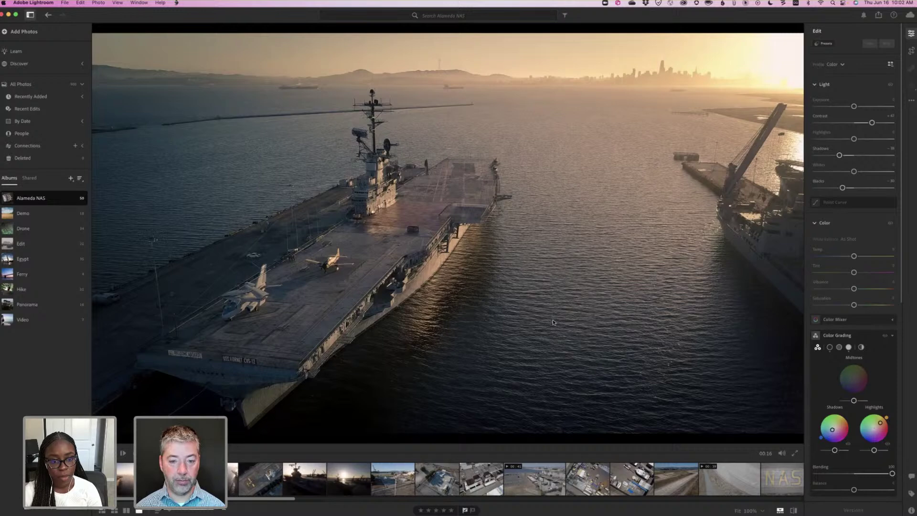
pyautogui.press('\\')
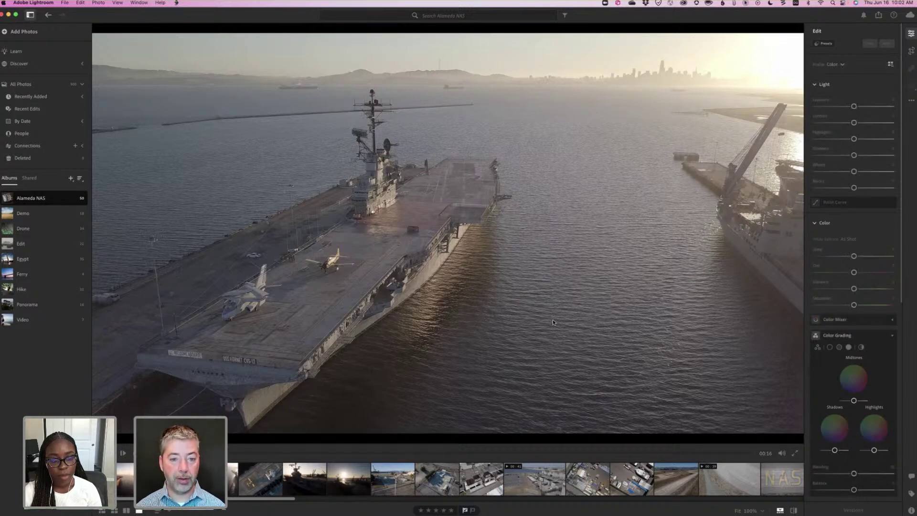
pyautogui.press('\\')
pyautogui.press('\\')
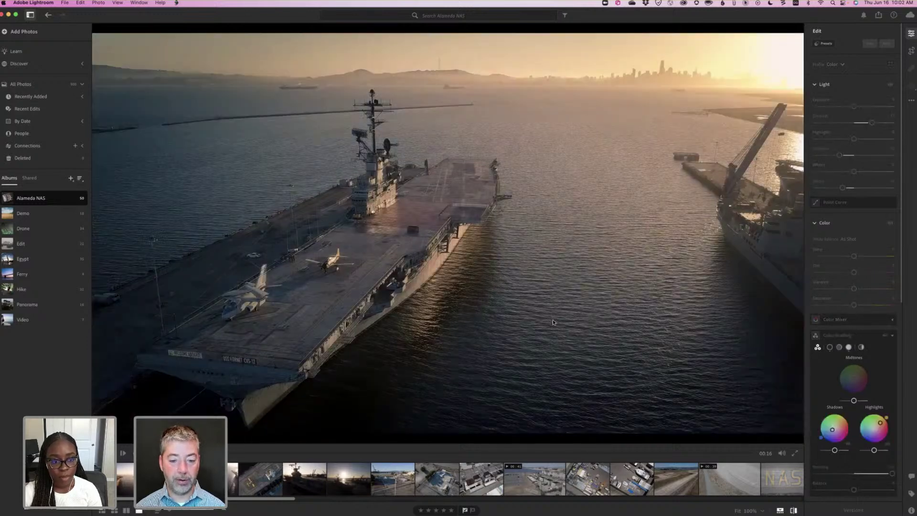
pyautogui.press('\\')
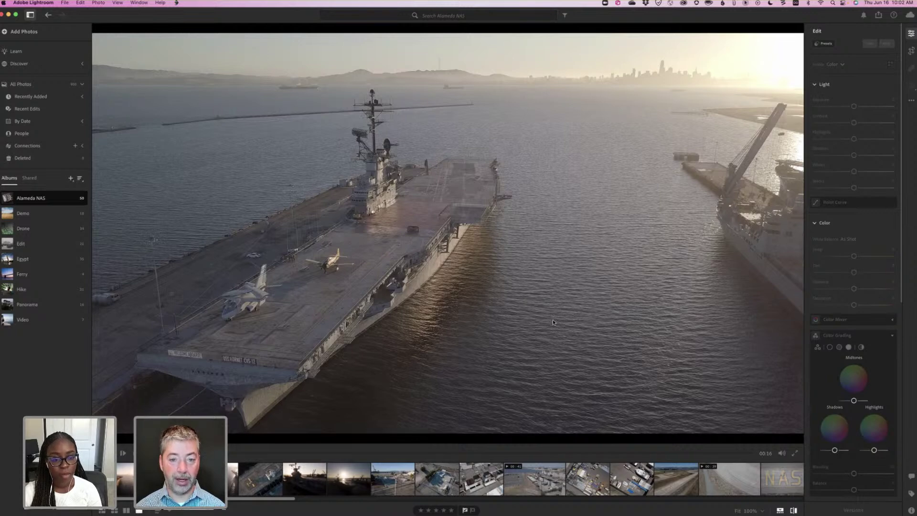
pyautogui.press('\\')
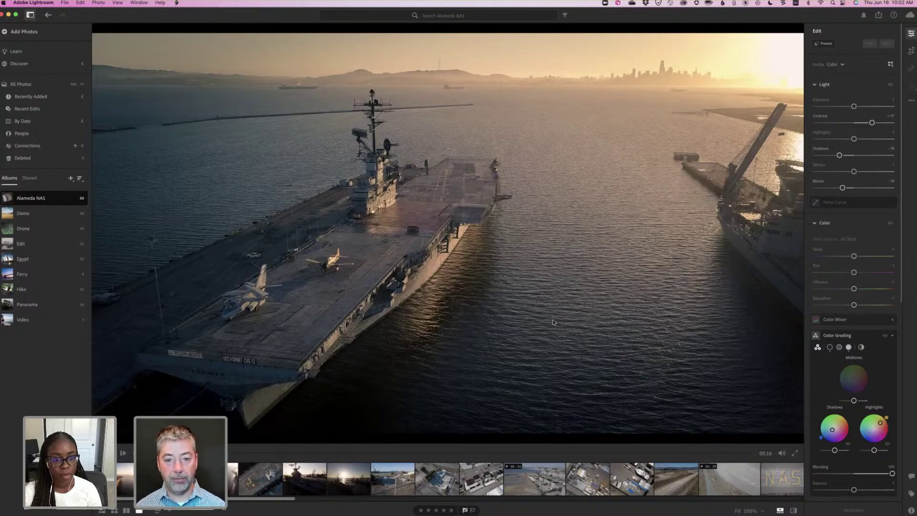
pyautogui.press('super+Tab')
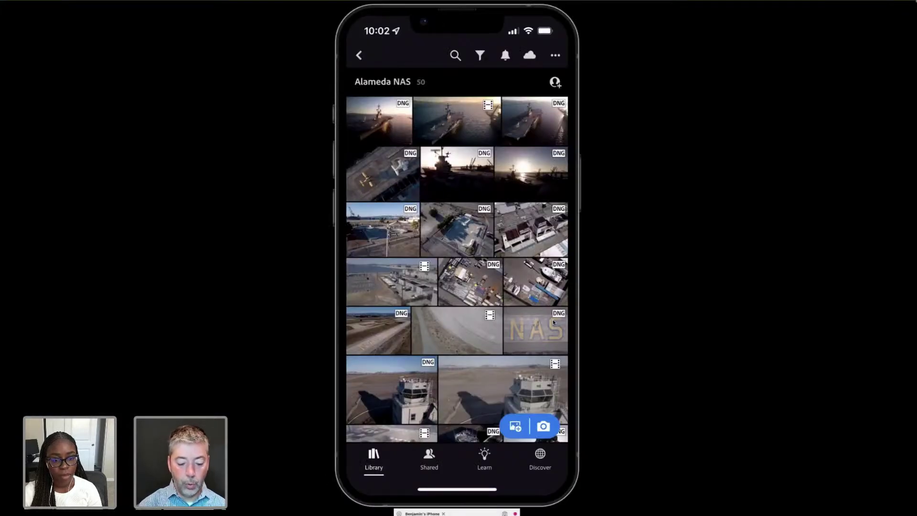
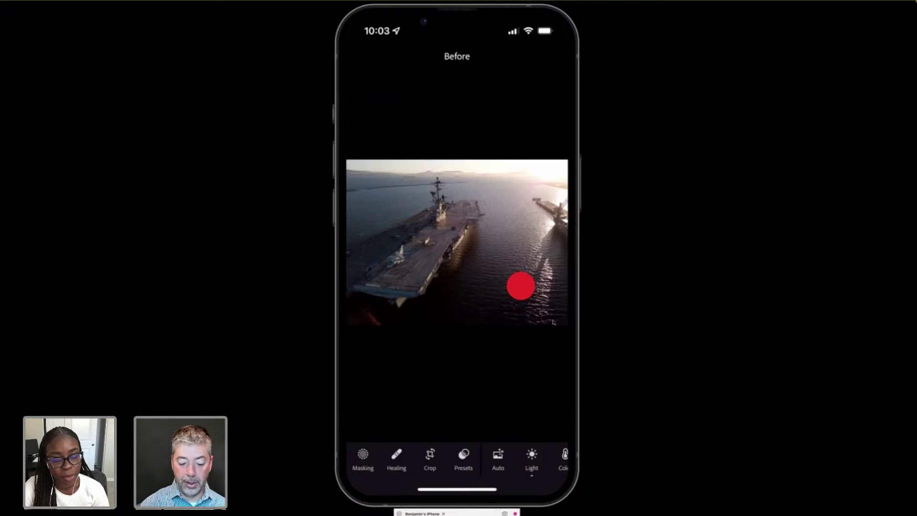
# Reset the iPhone carrier photo's Exposure to 0.00 after testing a brighter value, then return to the Mac.
pyautogui.moveTo(520, 286); pyautogui.dragTo(520, 285)
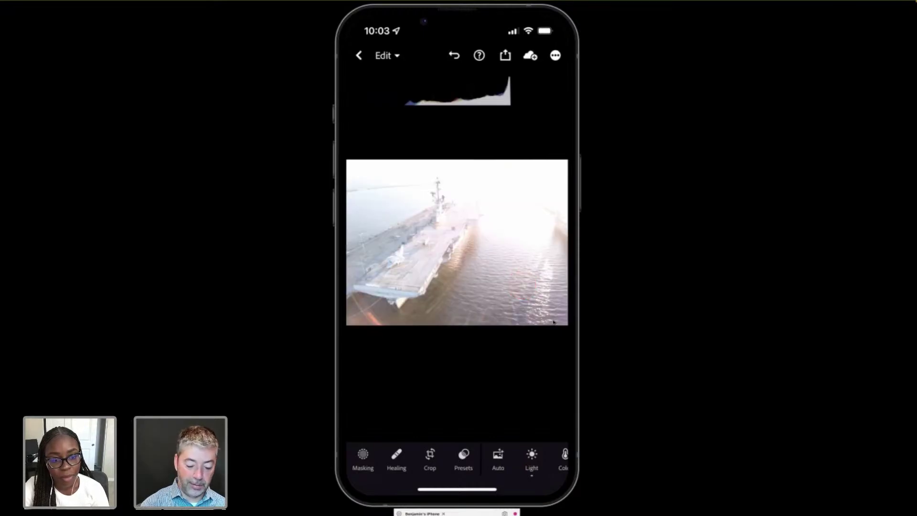
pyautogui.click(532, 455)
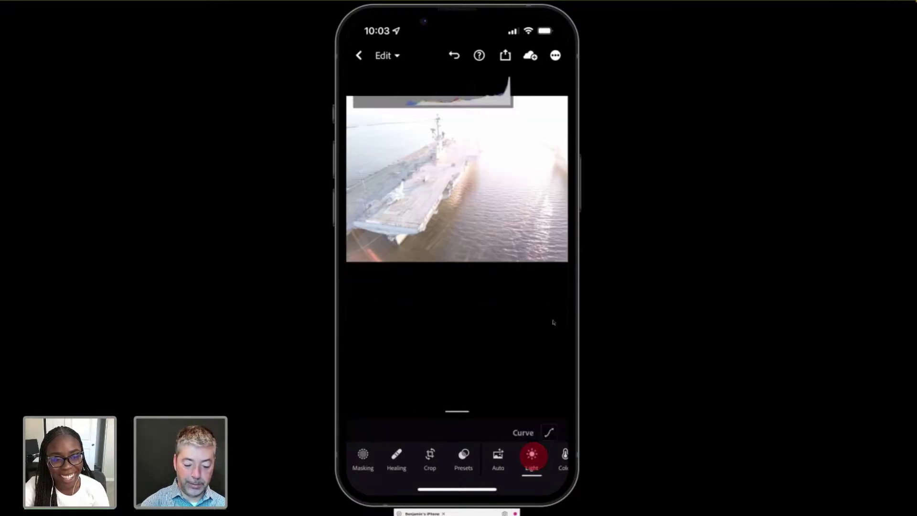
pyautogui.doubleClick(524, 361)
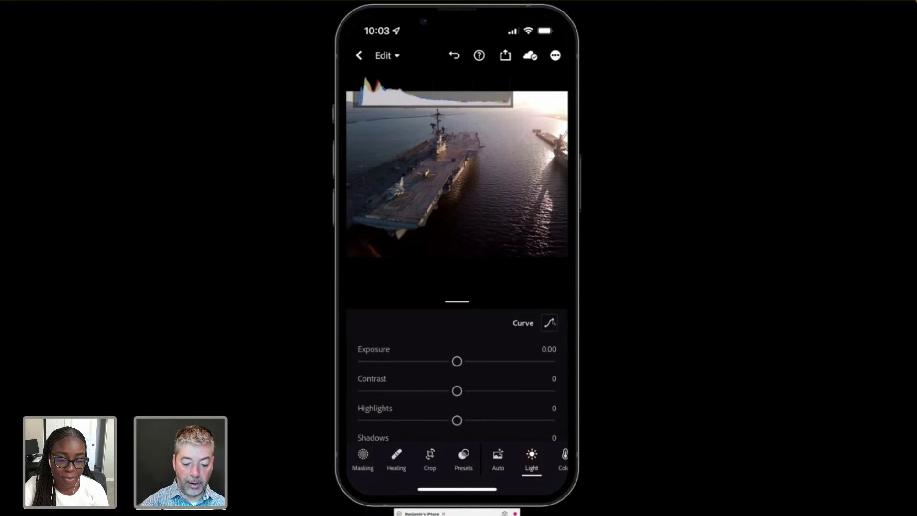
pyautogui.moveTo(457, 362); pyautogui.dragTo(477, 369)
pyautogui.doubleClick(472, 361)
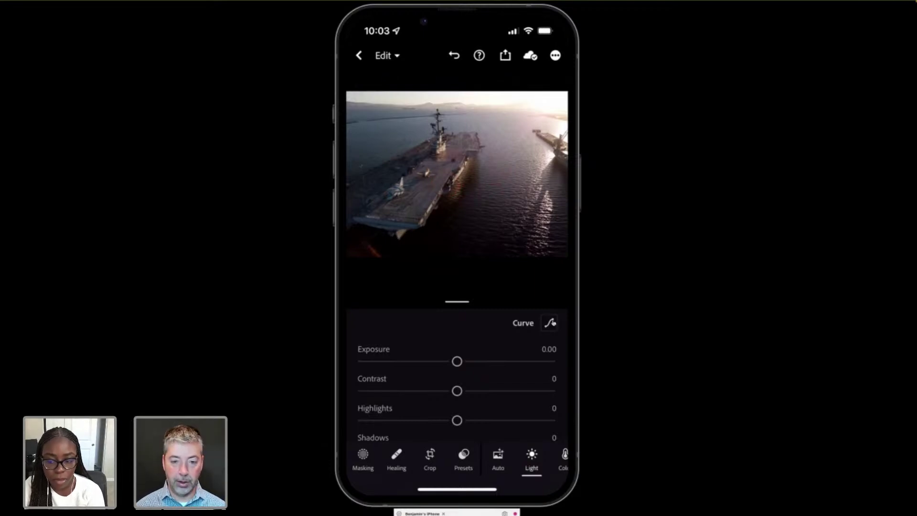
pyautogui.press('super+Tab')
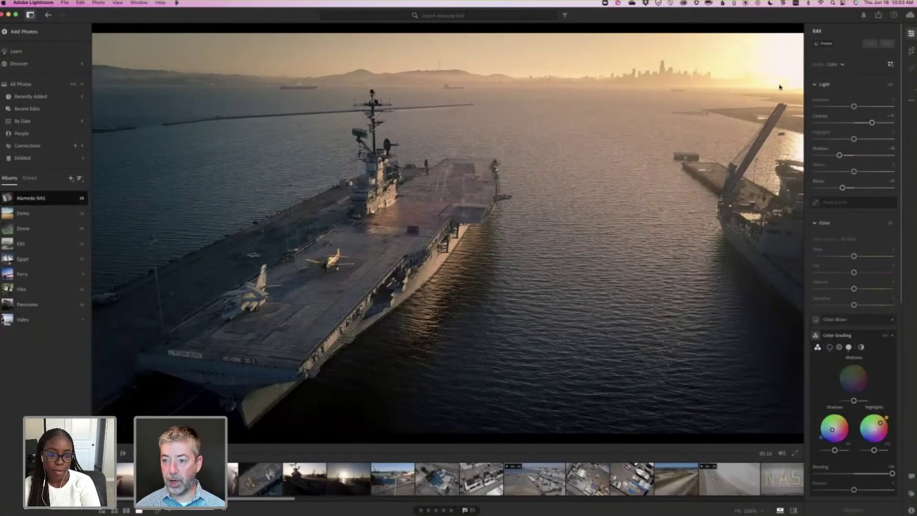
# Step back to the previous carrier photo and bring up the Edit panel's more-options menu.
pyautogui.press('Left')
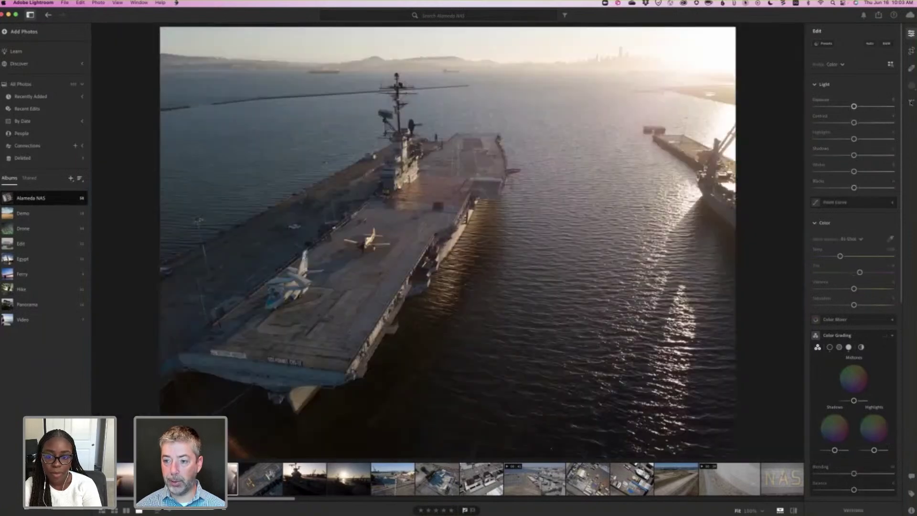
pyautogui.click(912, 101)
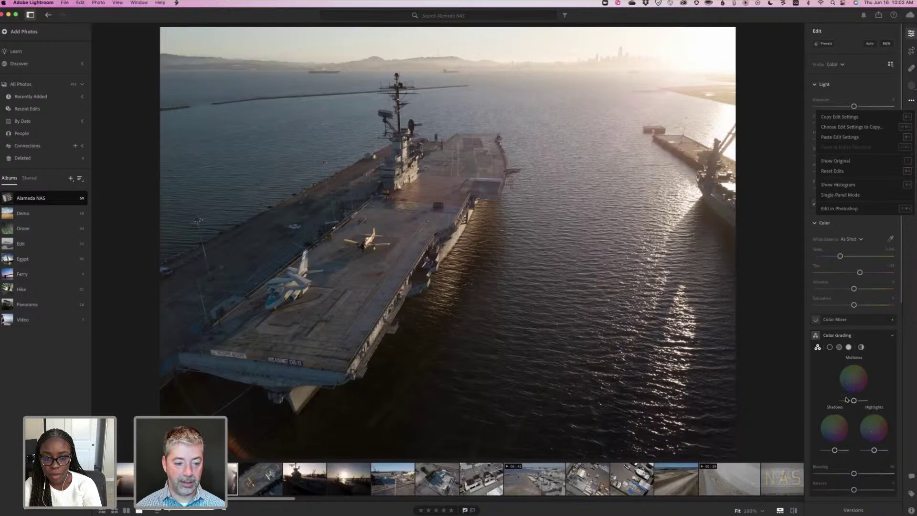
# Add a negative Vignette of about -28 to darken the photo's edges.
pyautogui.scroll(-5, 847, 399)
pyautogui.moveTo(847, 400); pyautogui.dragTo(845, 397)
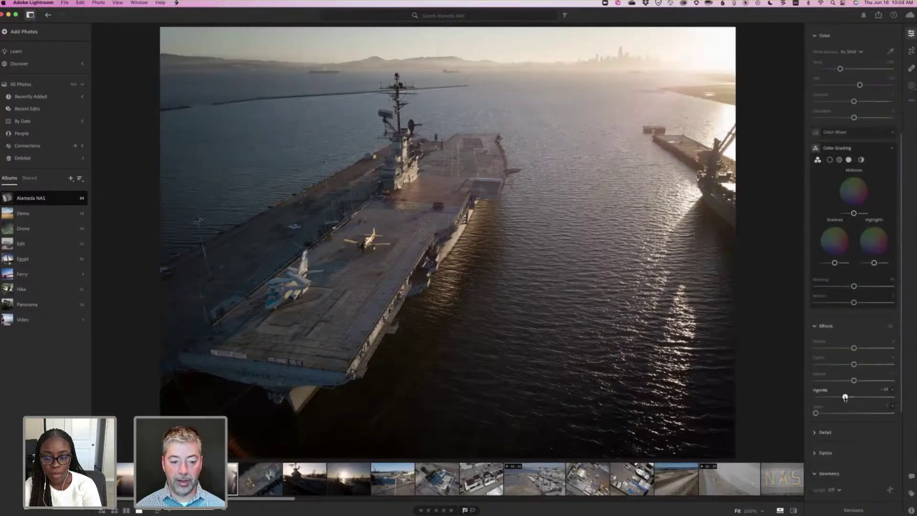
pyautogui.moveTo(845, 397); pyautogui.dragTo(844, 397)
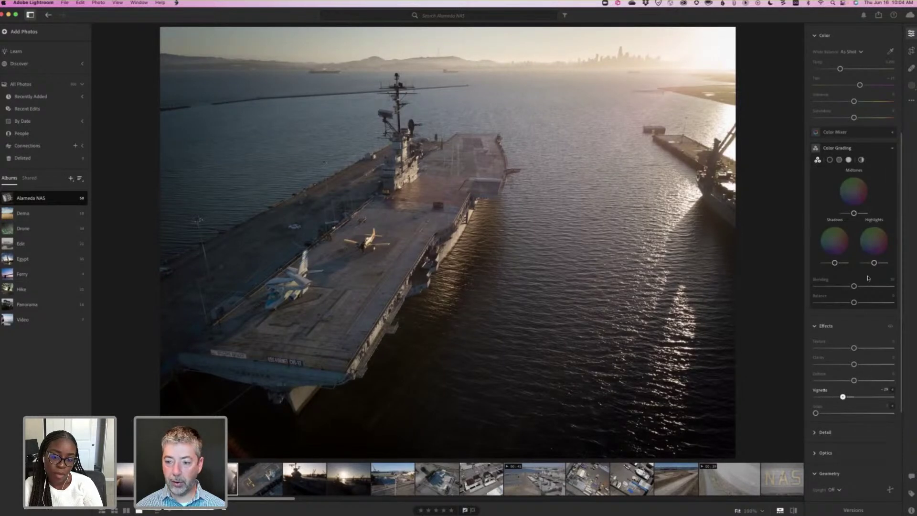
# Undo a trial Temp change, then move on to the graded carrier clip.
pyautogui.scroll(4, 846, 260)
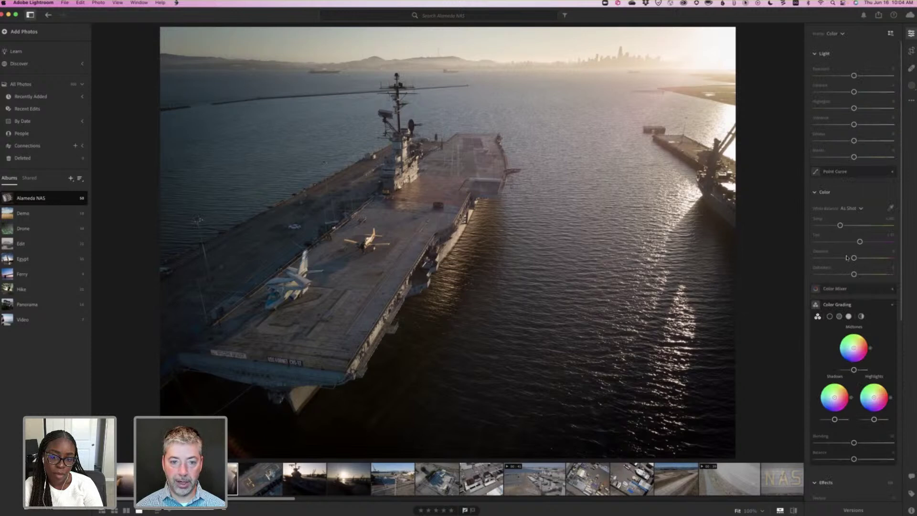
pyautogui.scroll(2, 846, 258)
pyautogui.moveTo(846, 257); pyautogui.dragTo(844, 257)
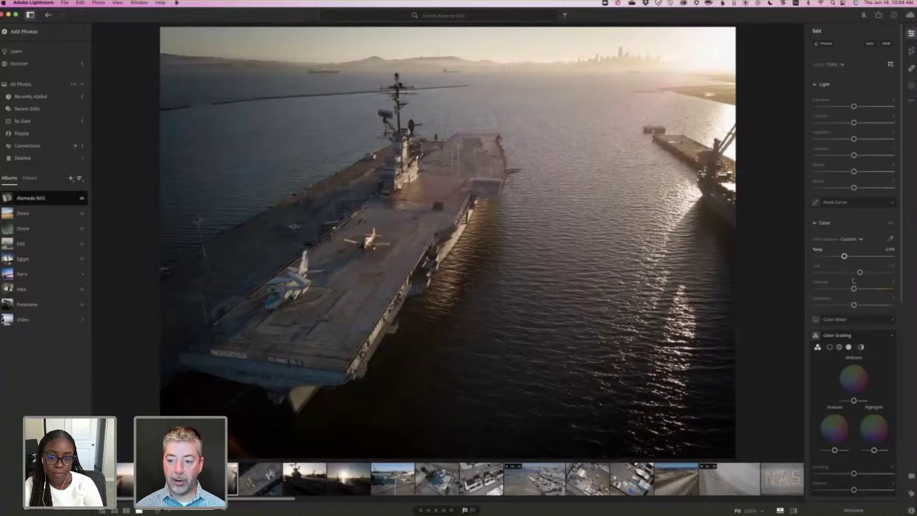
pyautogui.press('super+z')
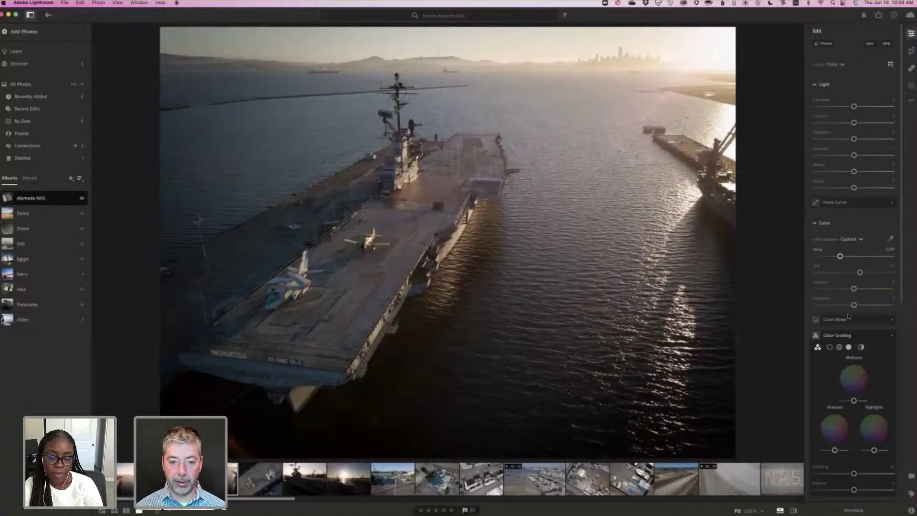
pyautogui.scroll(-3, 849, 332)
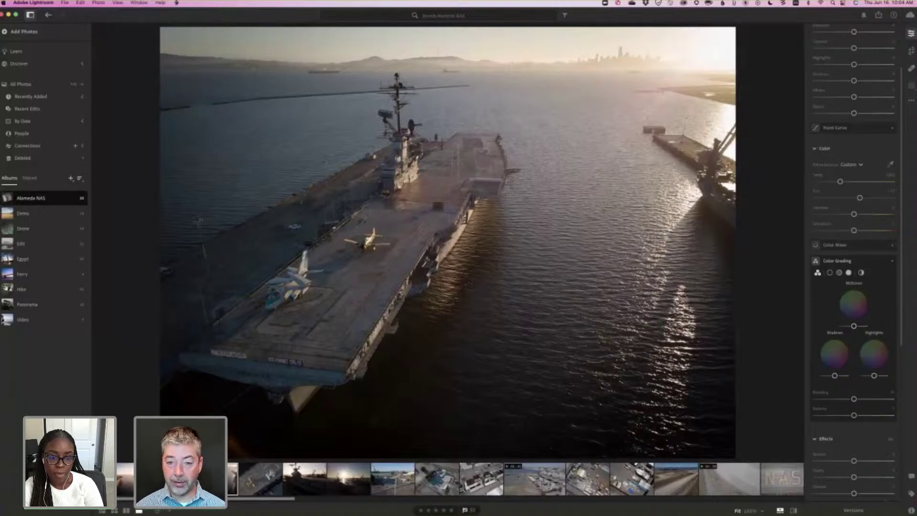
pyautogui.press('Right')
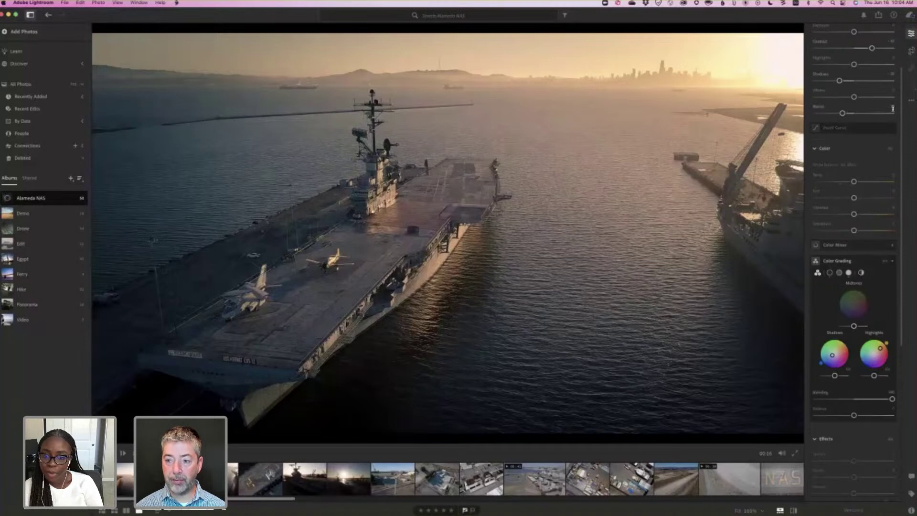
# Set the copy selection to None, tick only Color Grading under Color, and copy it.
pyautogui.rightClick(872, 128)
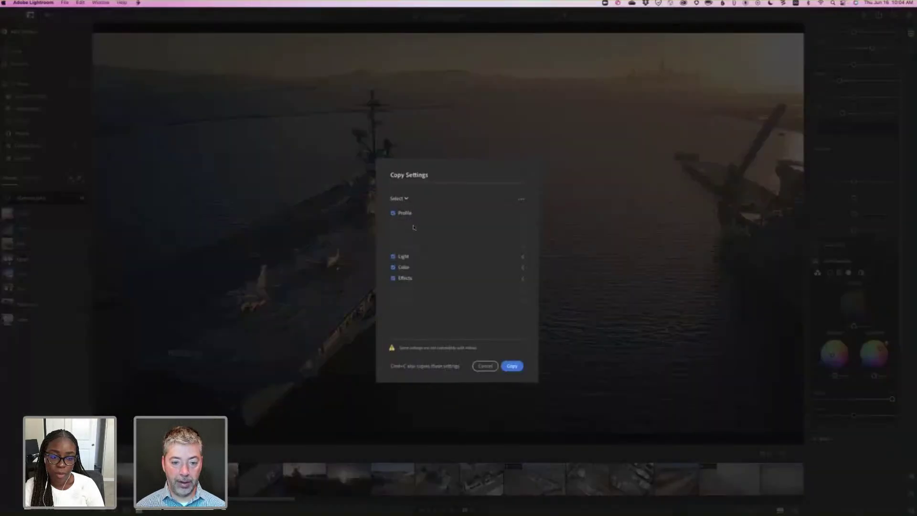
pyautogui.click(399, 198)
pyautogui.press('Return')
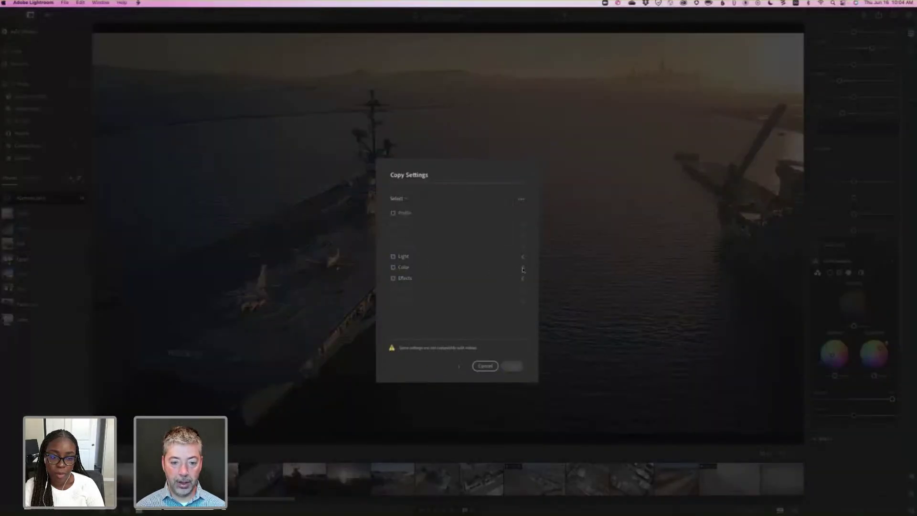
pyautogui.press('space')
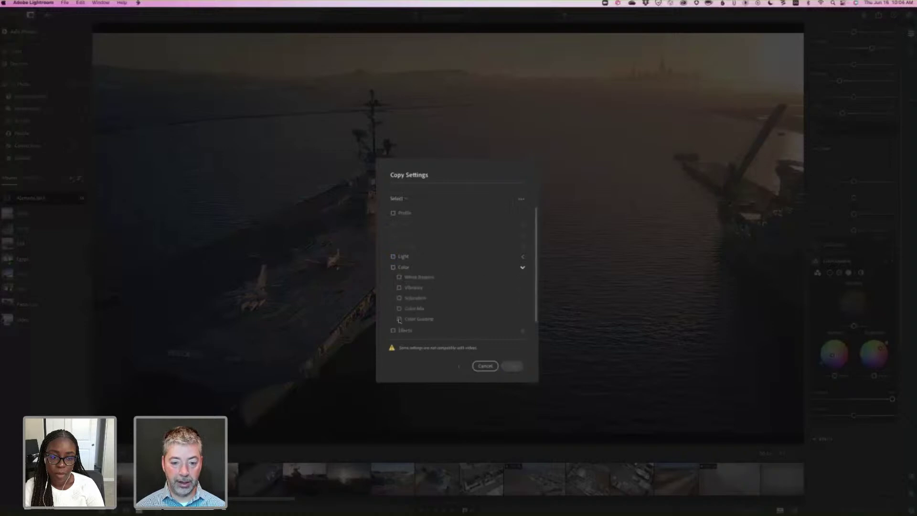
pyautogui.press('space')
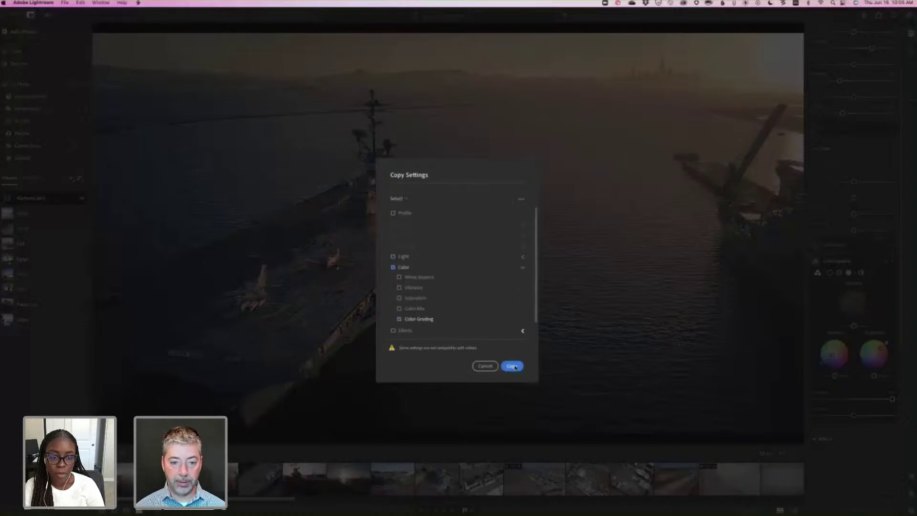
pyautogui.click(513, 367)
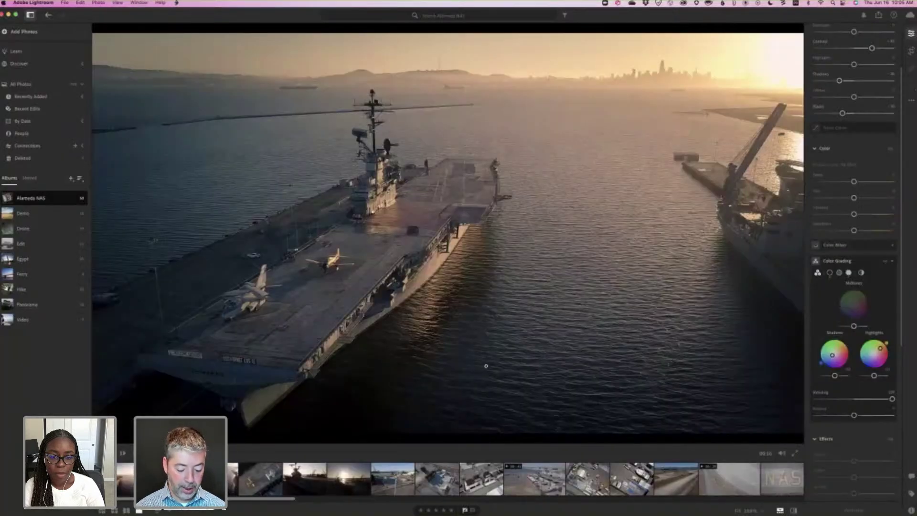
# Paste the copied Color Grading onto the next carrier photo and lower its Saturation.
pyautogui.press('Right')
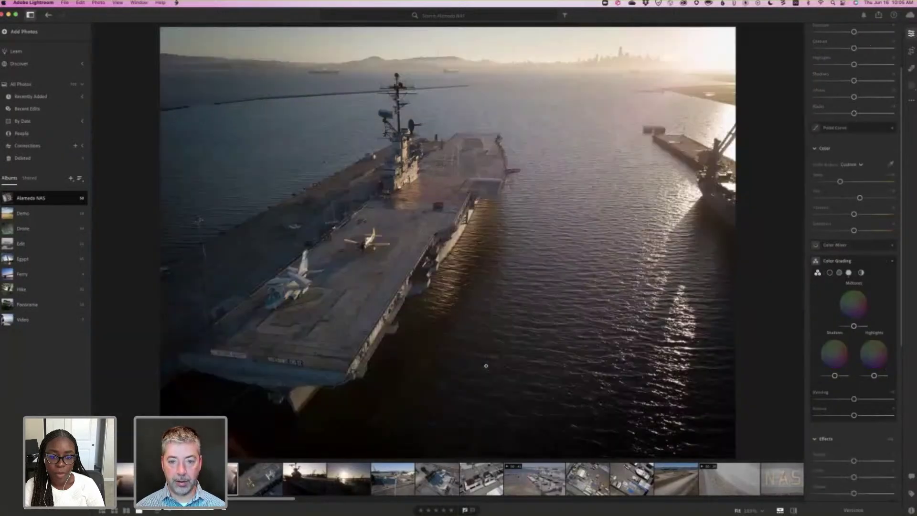
pyautogui.press('super+shift+v')
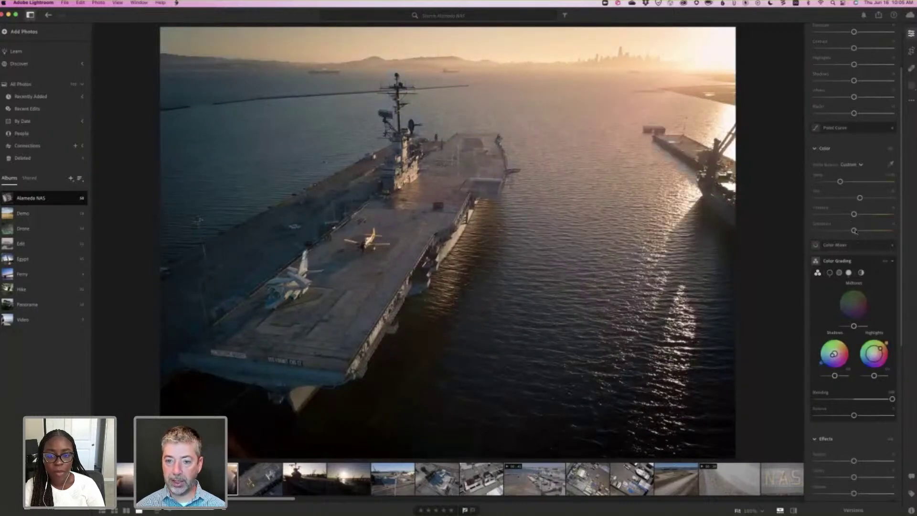
pyautogui.moveTo(853, 232); pyautogui.dragTo(835, 231)
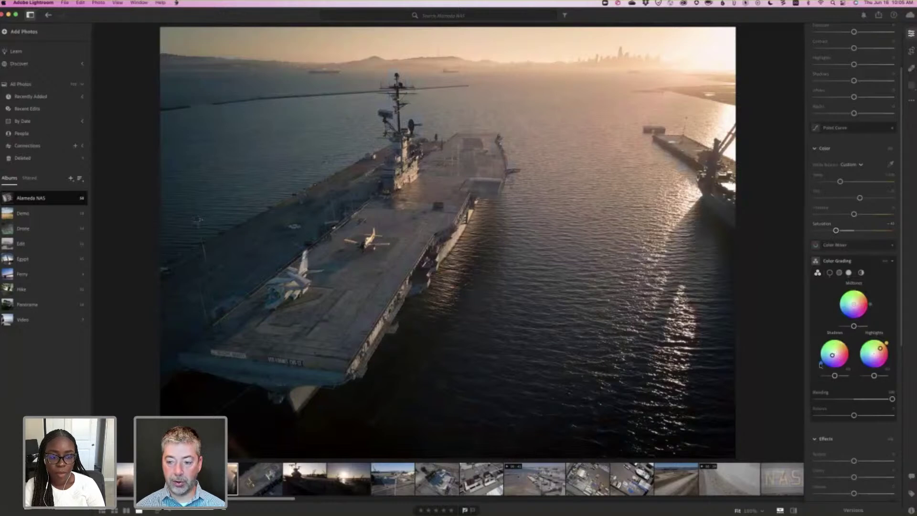
pyautogui.moveTo(821, 364)
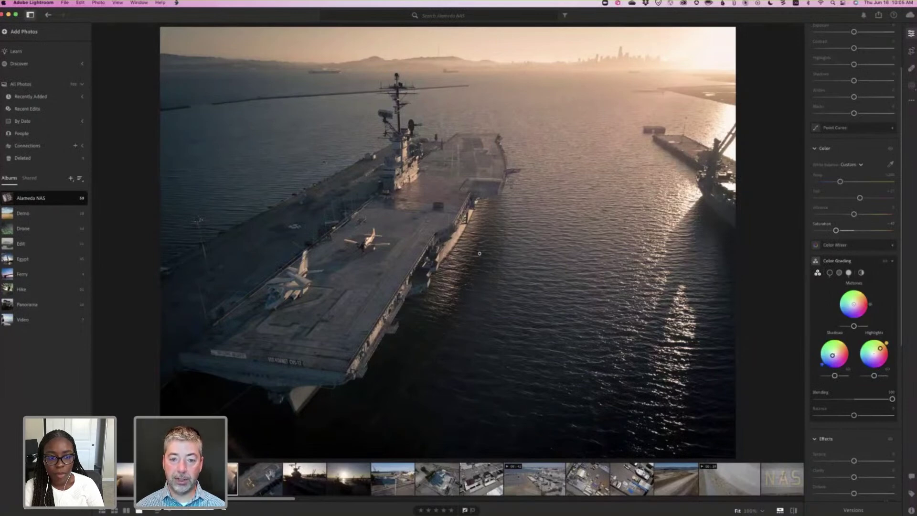
# In Grid view, select the carrier MOV clip and compare it side by side.
pyautogui.press('g')
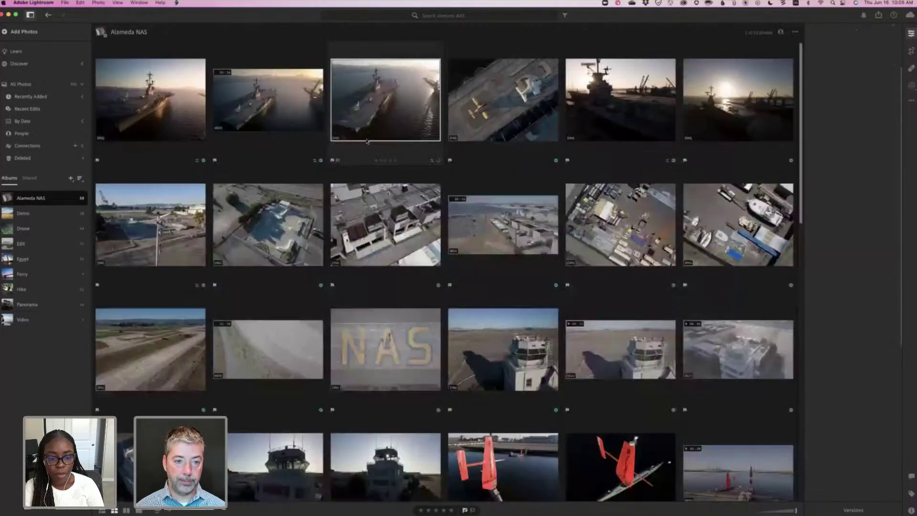
pyautogui.press('Left')
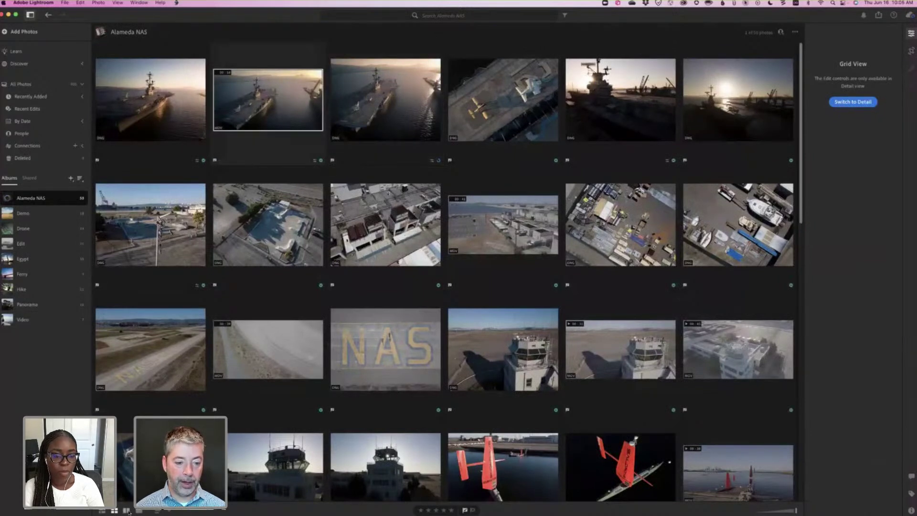
pyautogui.click(127, 510)
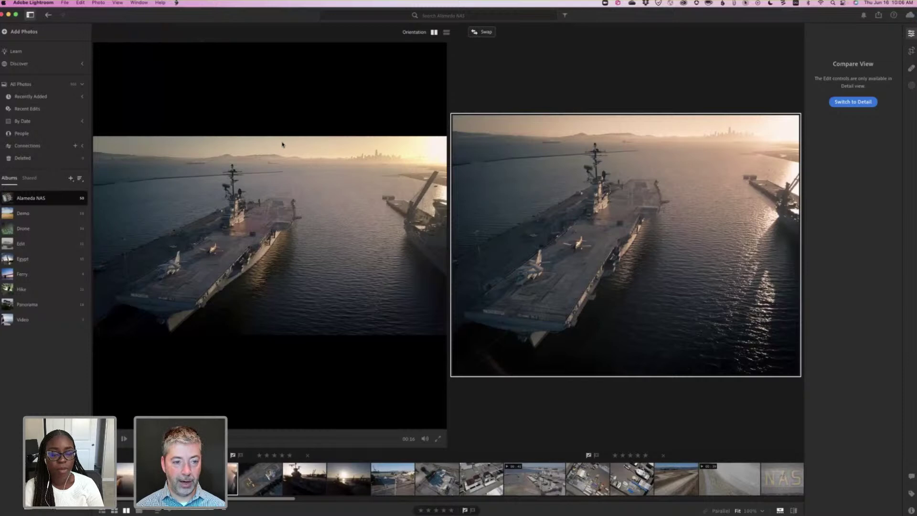
# Back in the album grid, open the carrier sunset photo for editing.
pyautogui.press('g')
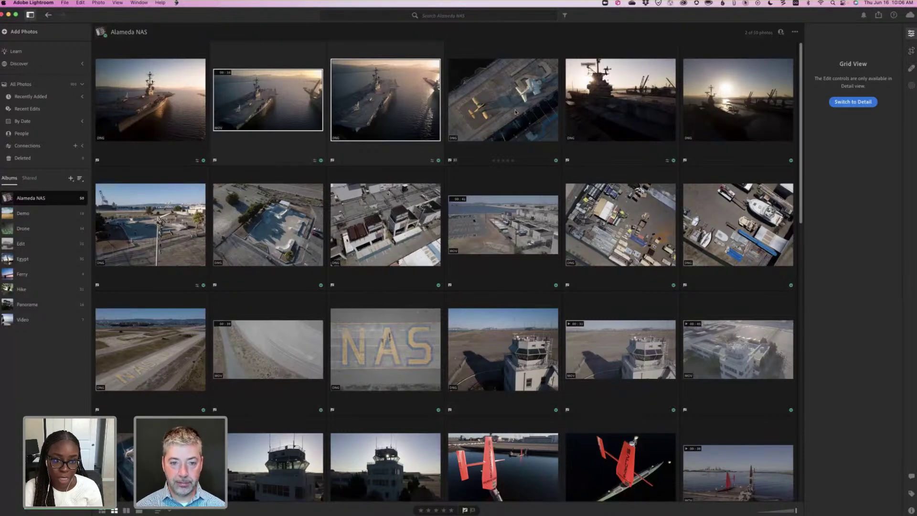
pyautogui.scroll(-1, 516, 112)
pyautogui.scroll(1, 513, 110)
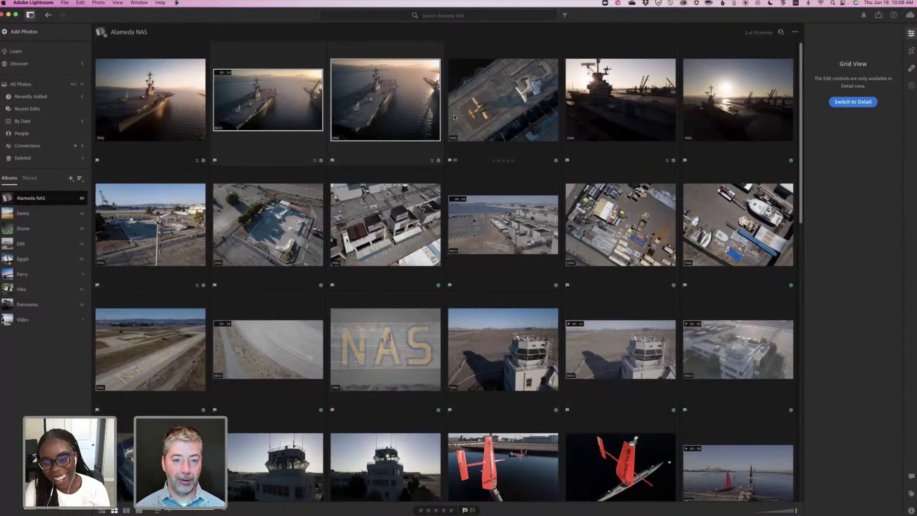
pyautogui.doubleClick(408, 108)
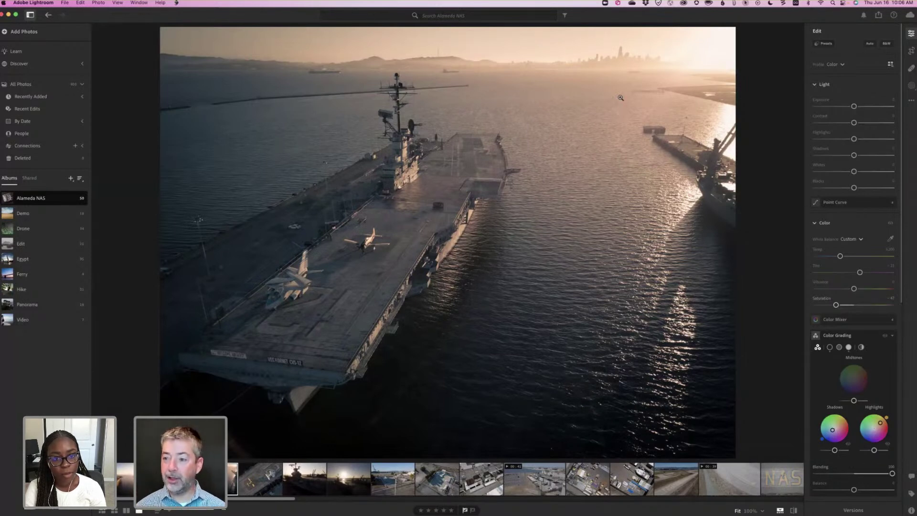
# Bring up the Copy Settings dialog from the photo's more-options menu.
pyautogui.click(911, 101)
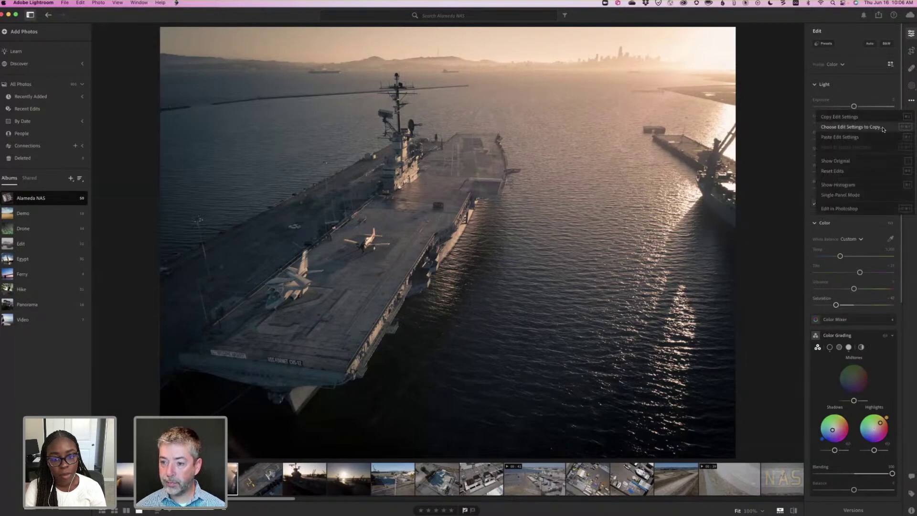
pyautogui.click(879, 126)
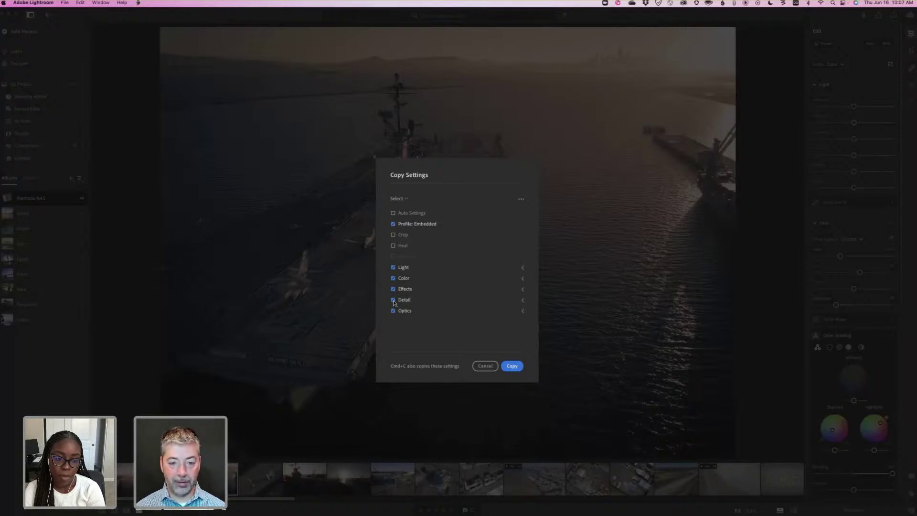
# Copy the edit settings with Detail, Optics and White Balance unchecked.
pyautogui.click(393, 311)
pyautogui.click(393, 299)
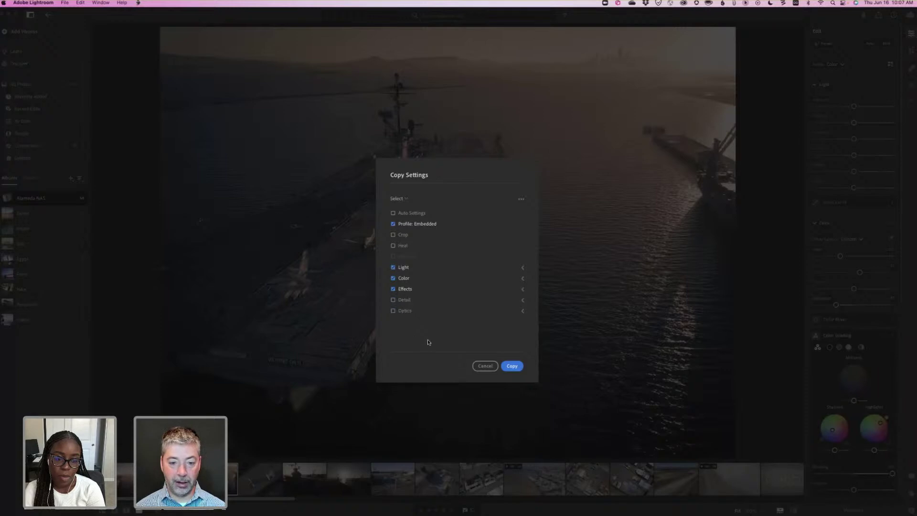
pyautogui.click(523, 278)
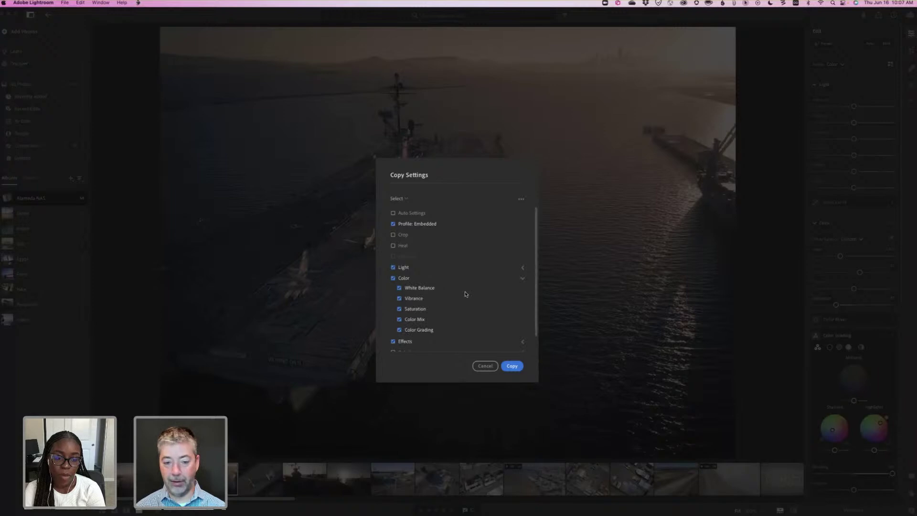
pyautogui.click(466, 291)
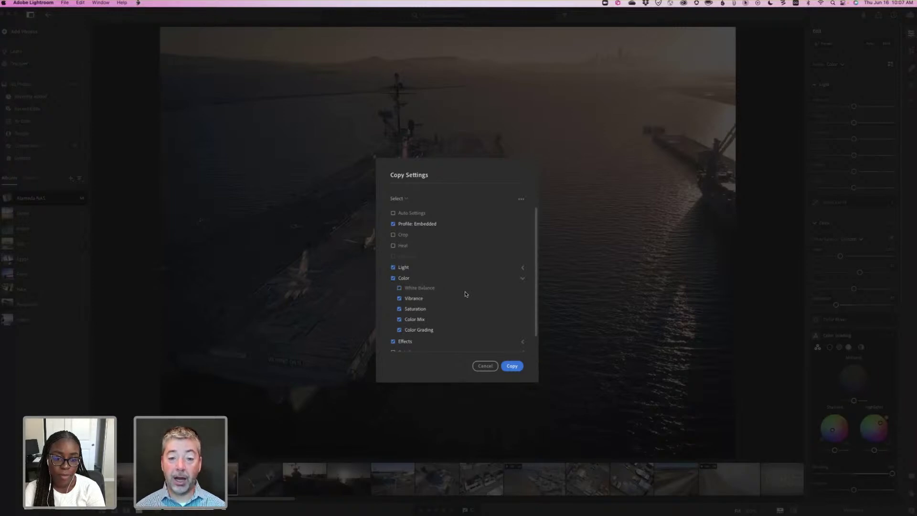
pyautogui.scroll(-1, 466, 294)
pyautogui.scroll(1, 466, 295)
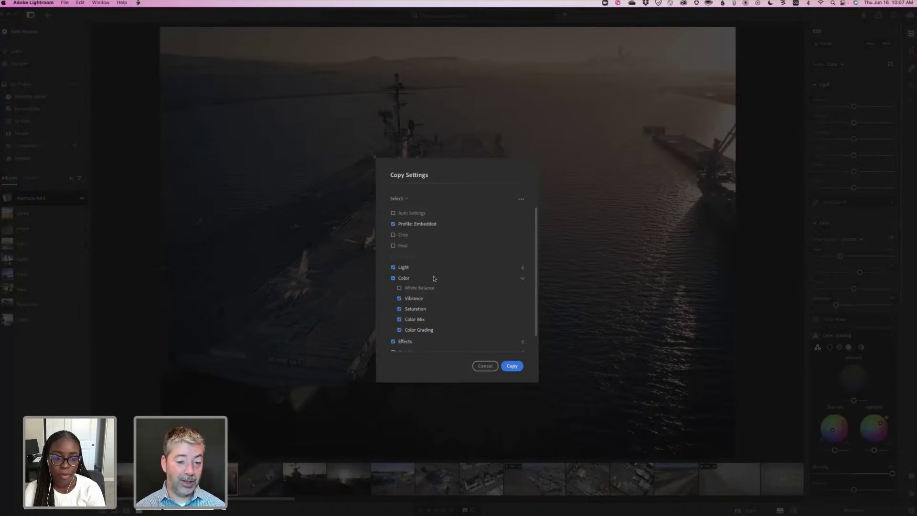
pyautogui.scroll(-1, 501, 193)
pyautogui.scroll(1, 521, 203)
pyautogui.click(522, 201)
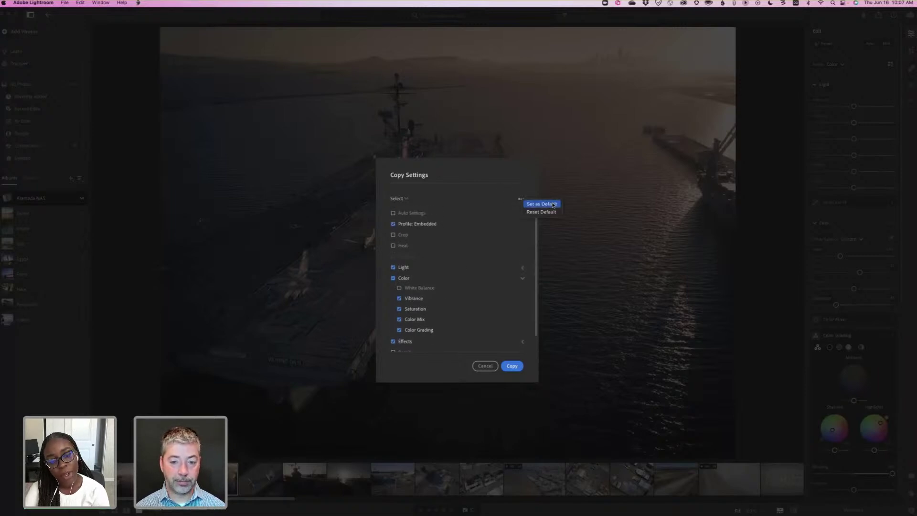
pyautogui.click(516, 367)
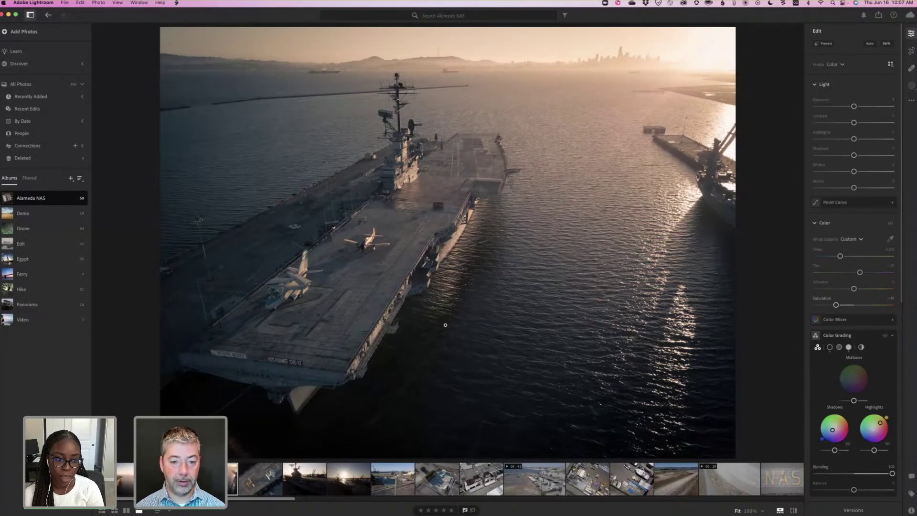
# Reopen Copy Settings, restore the default selection with Reset Default, and copy again.
pyautogui.click(911, 101)
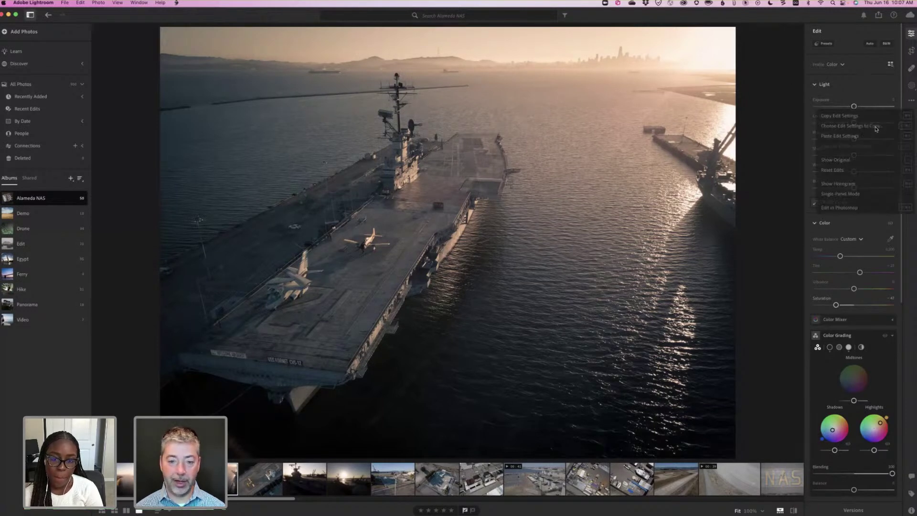
pyautogui.press('Return')
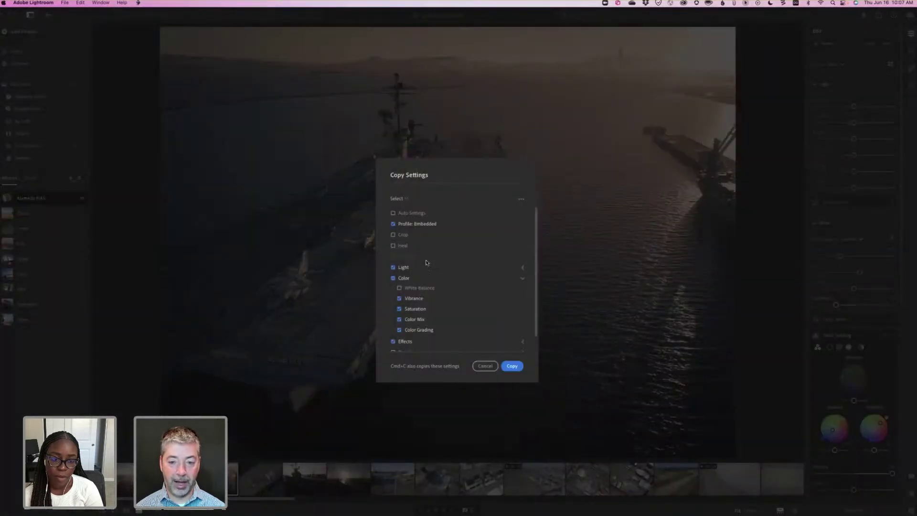
pyautogui.click(521, 199)
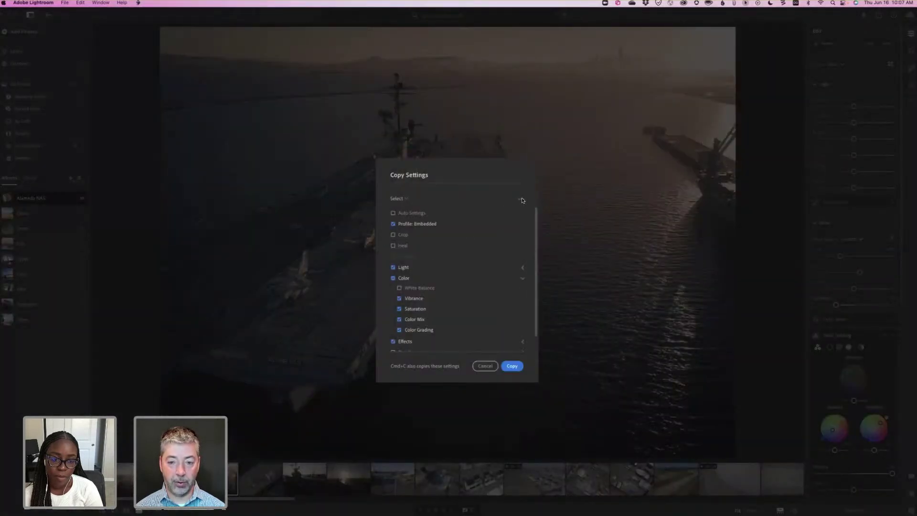
pyautogui.click(547, 211)
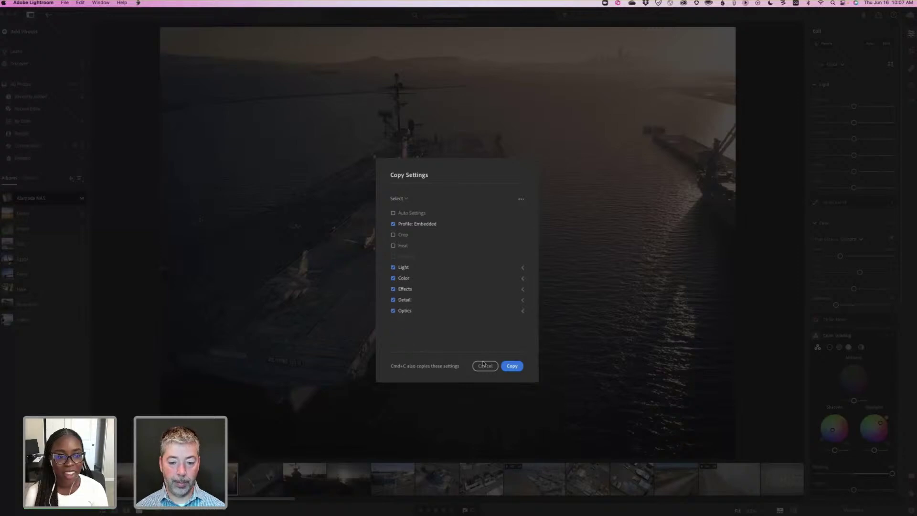
pyautogui.click(512, 367)
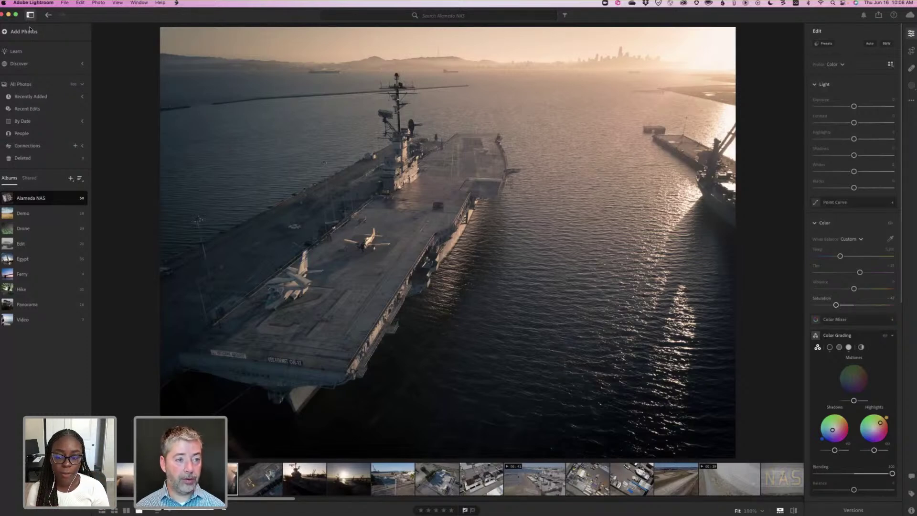
# Open Preferences with Cmd+comma, go to the Import page, and expand the Raw Default choices.
pyautogui.click(34, 2)
pyautogui.click(220, 133)
pyautogui.press('super+comma')
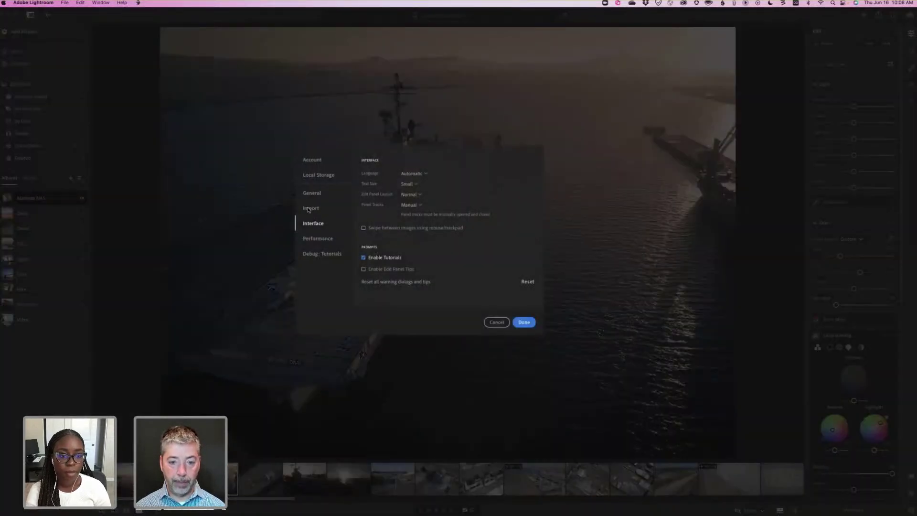
pyautogui.click(311, 209)
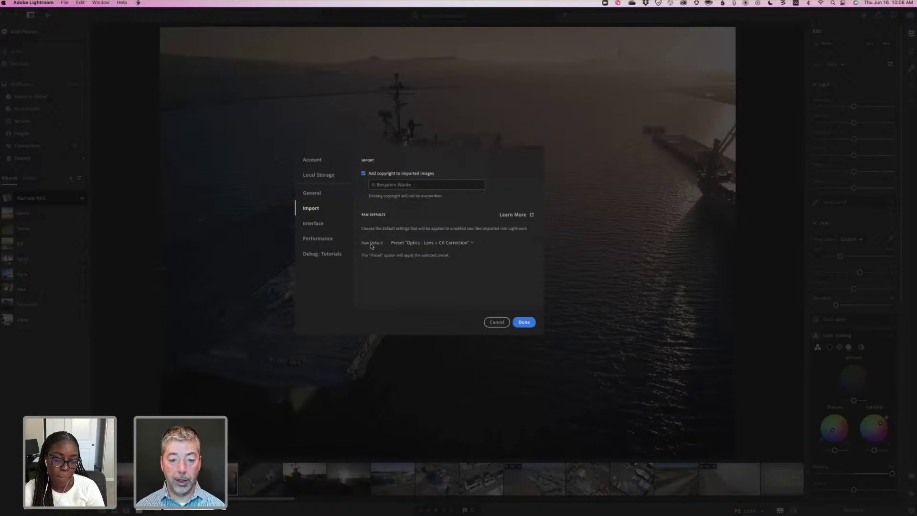
pyautogui.click(472, 244)
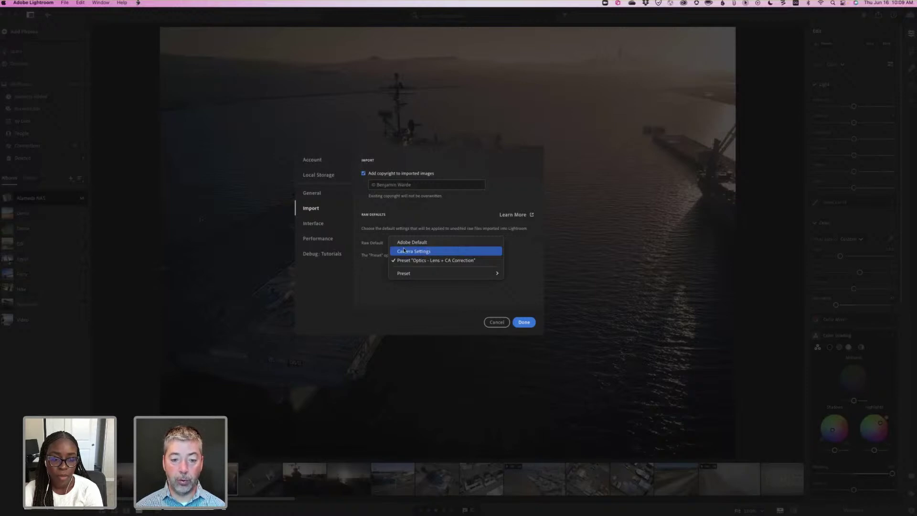
# Set Raw Default to Camera Settings, then change it to the Optics - Lens + CA Correction preset.
pyautogui.click(407, 250)
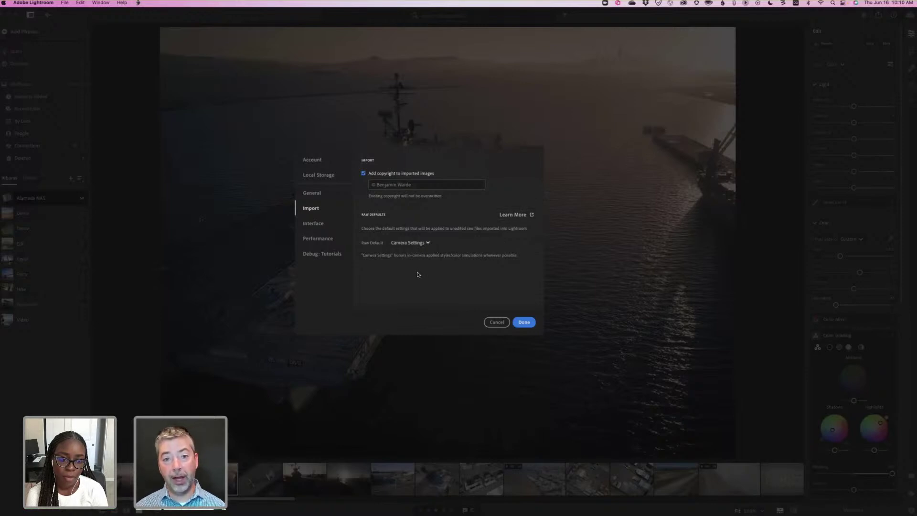
pyautogui.moveTo(417, 274)
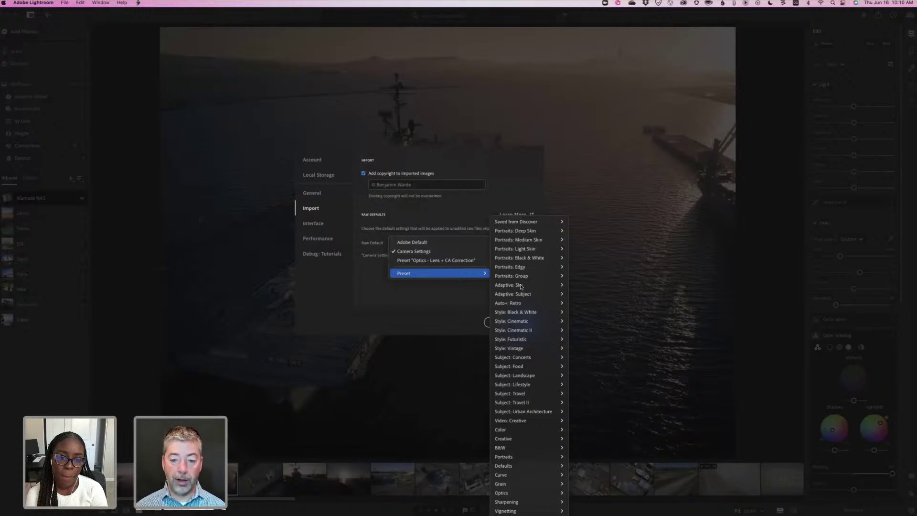
pyautogui.moveTo(521, 288)
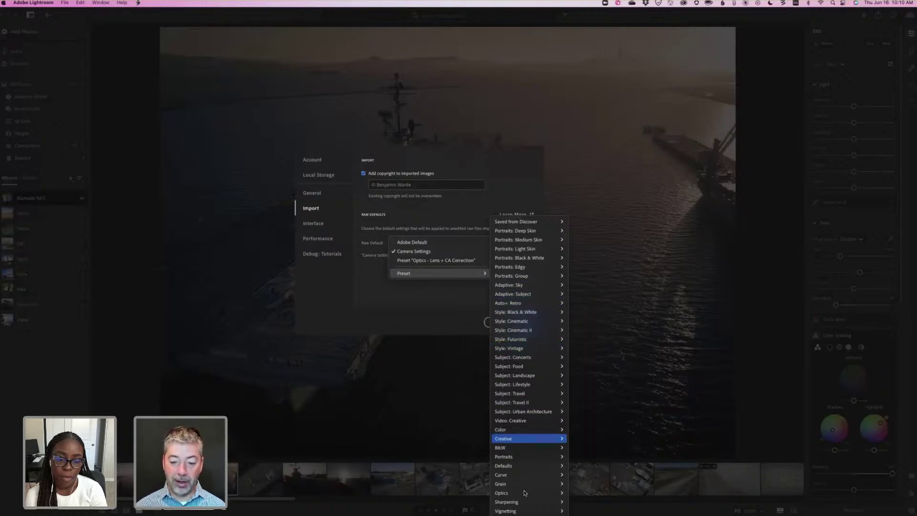
pyautogui.moveTo(566, 492)
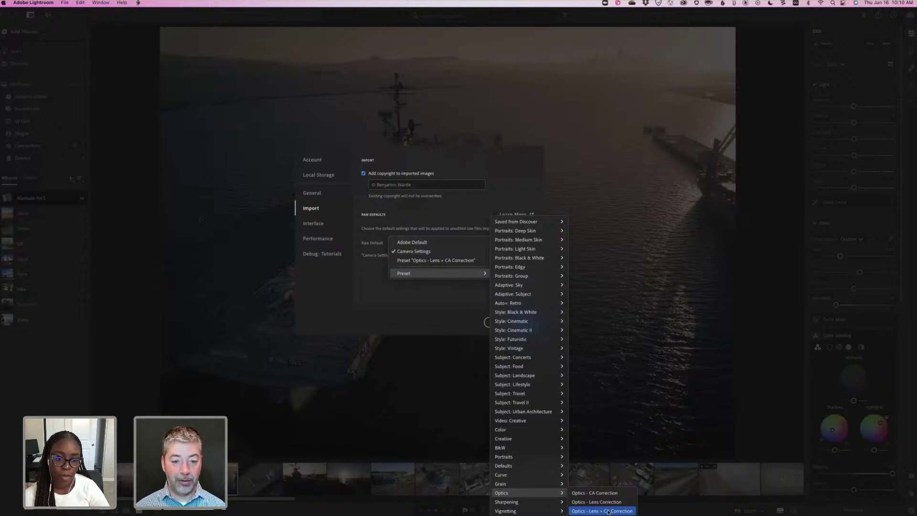
pyautogui.click(413, 261)
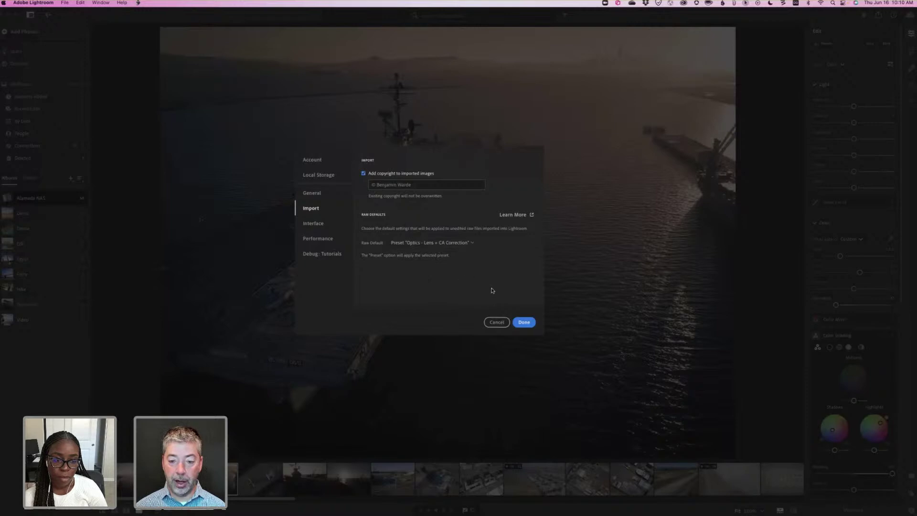
# On the carrier photo, turn on Remove Chromatic Aberration in Optics and collapse the lens profile details.
pyautogui.click(524, 323)
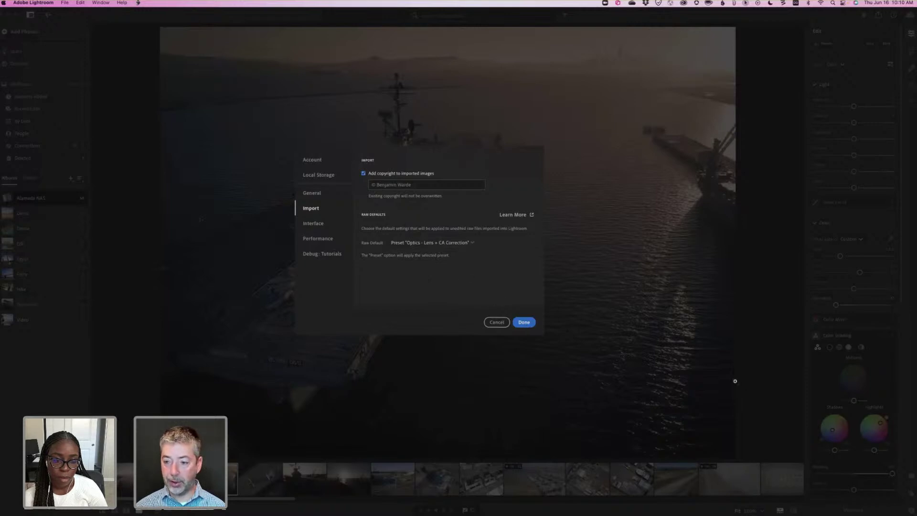
pyautogui.scroll(-10, 875, 451)
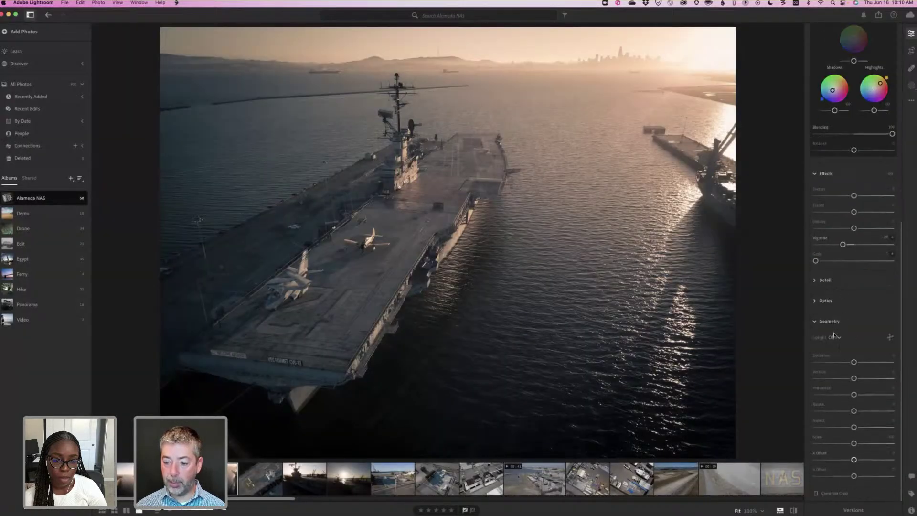
pyautogui.scroll(5, 823, 469)
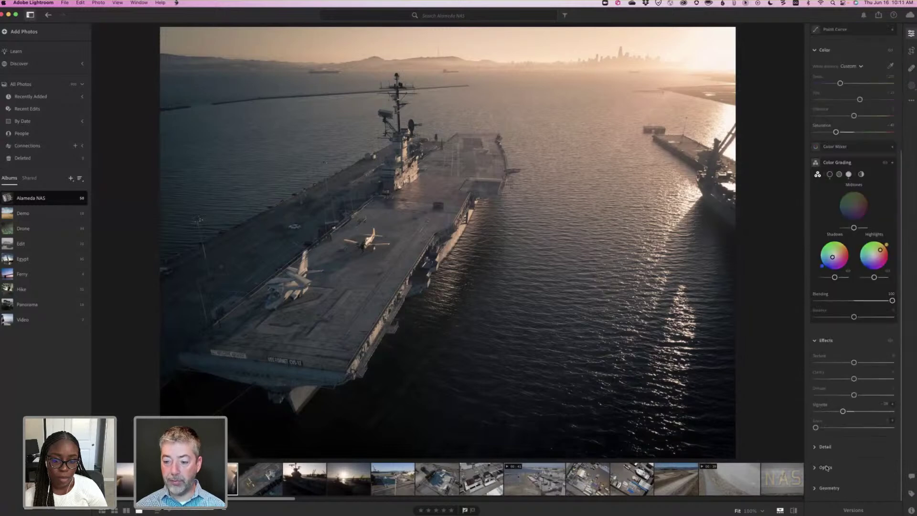
pyautogui.click(823, 468)
pyautogui.click(816, 402)
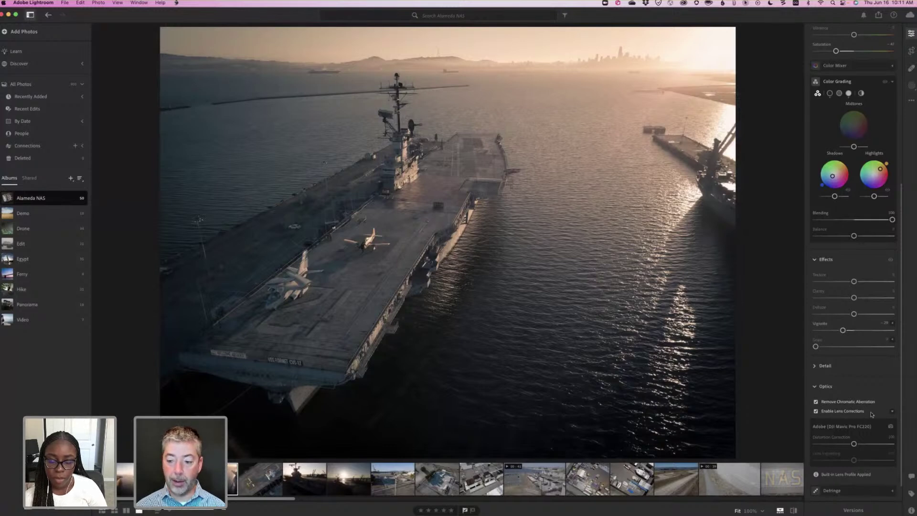
pyautogui.click(836, 417)
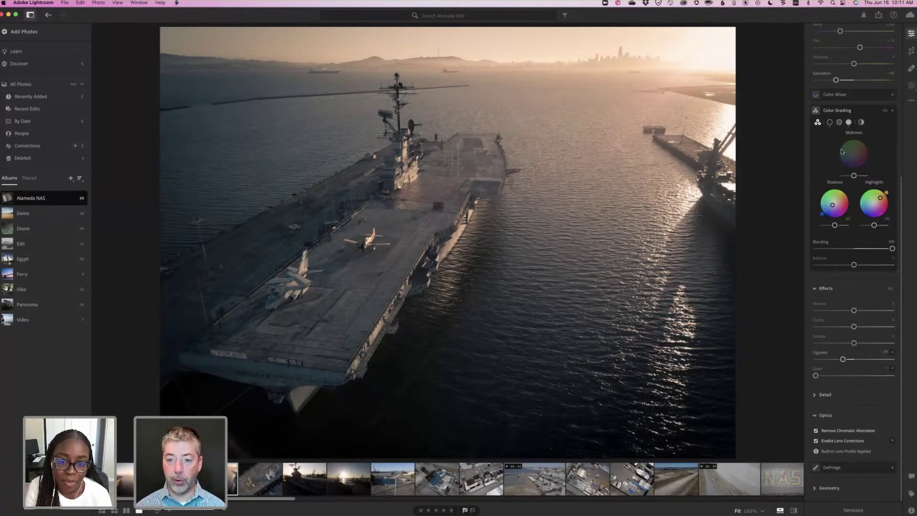
# Scroll the Edit panel to the top and advance to the carrier-deck photo with two planes.
pyautogui.scroll(5, 854, 153)
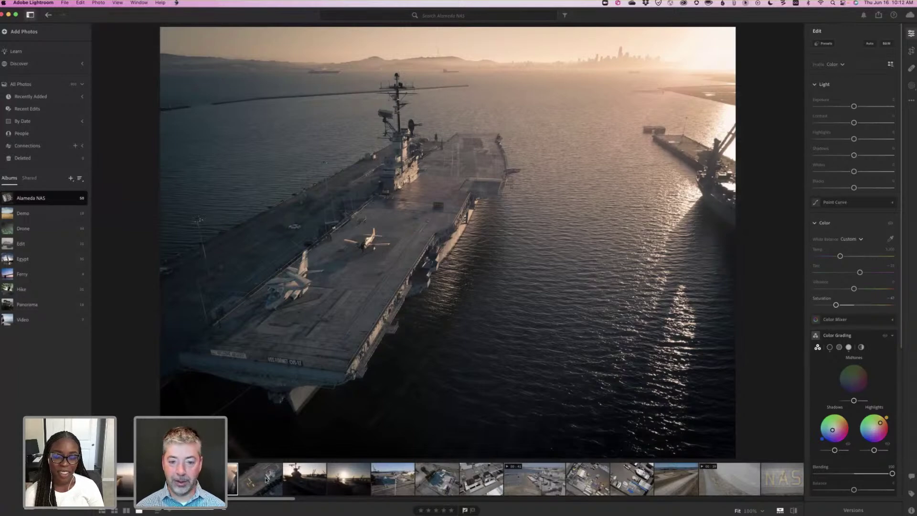
pyautogui.press('Right')
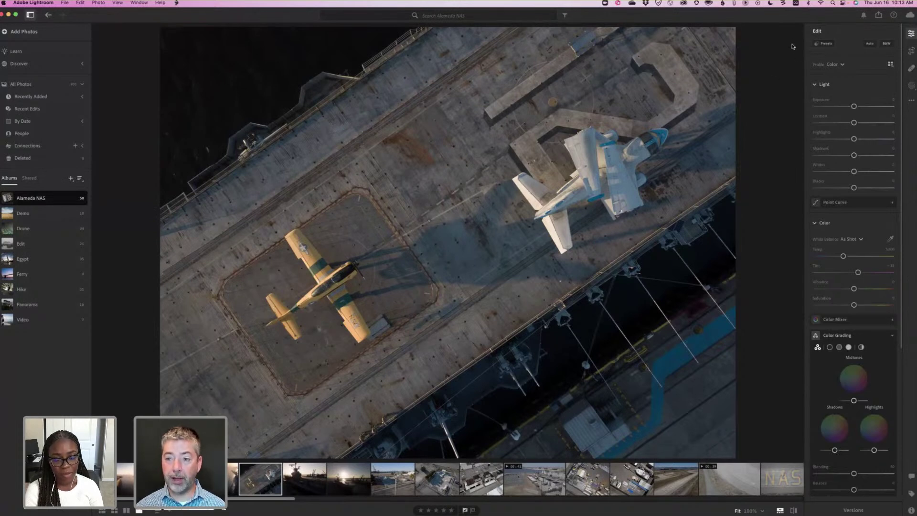
# Open Presets, collapse the Adaptive: Sky and Adaptive: Subject groups, and try VN02.
pyautogui.hotkey('shift', 'p')
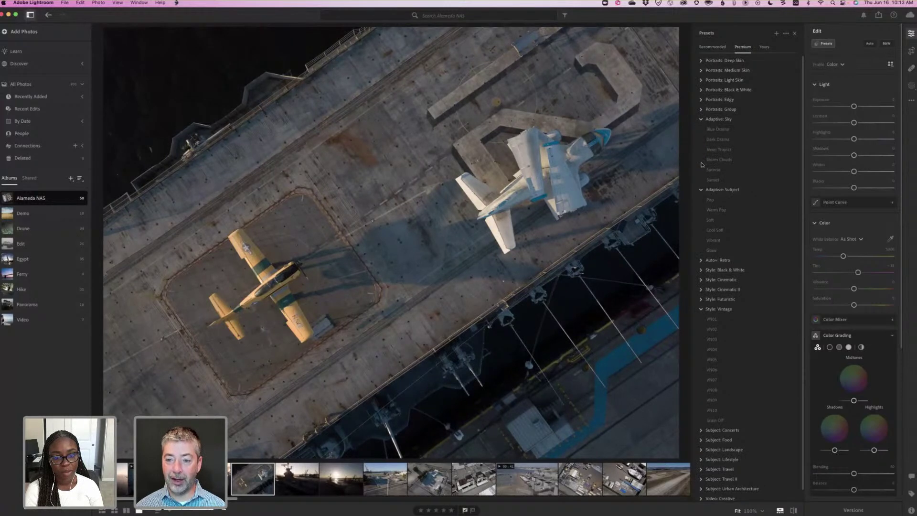
pyautogui.click(701, 118)
pyautogui.click(702, 129)
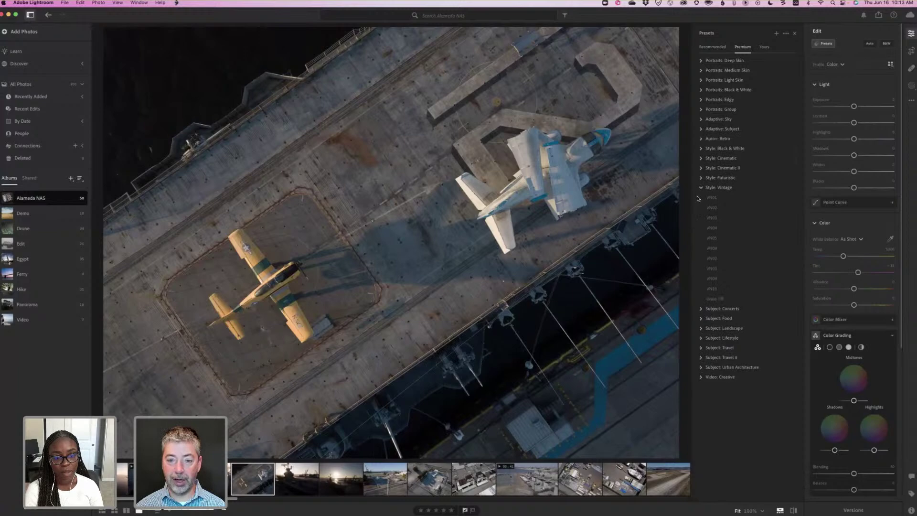
pyautogui.click(712, 207)
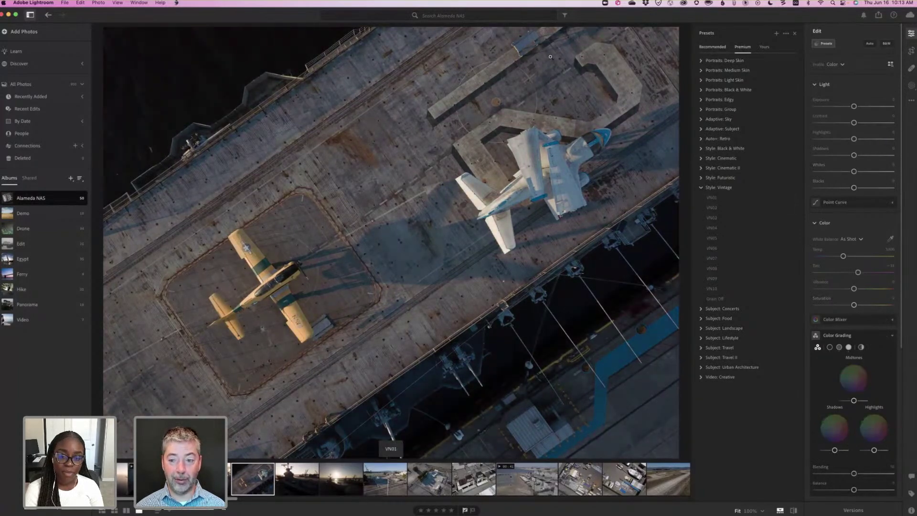
# Apply a similar recommended teal-and-orange preset at about 60 Amount and open its options.
pyautogui.click(712, 48)
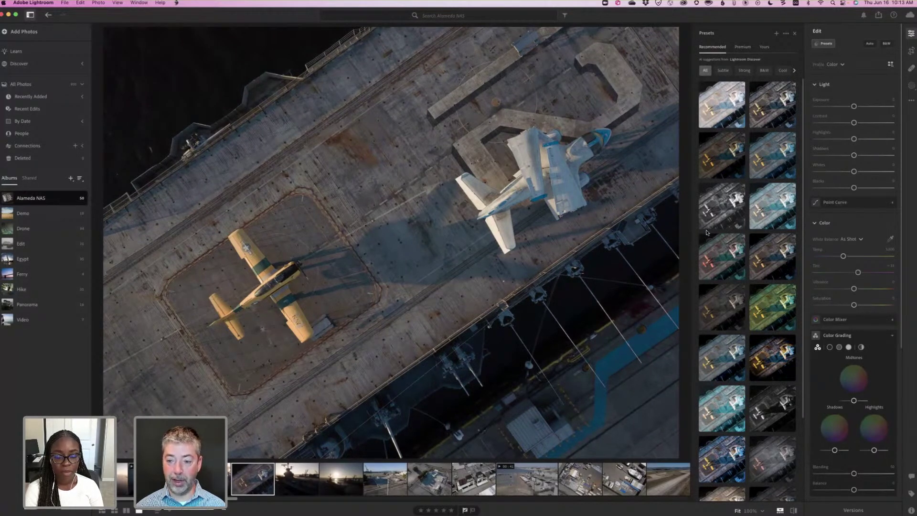
pyautogui.click(718, 275)
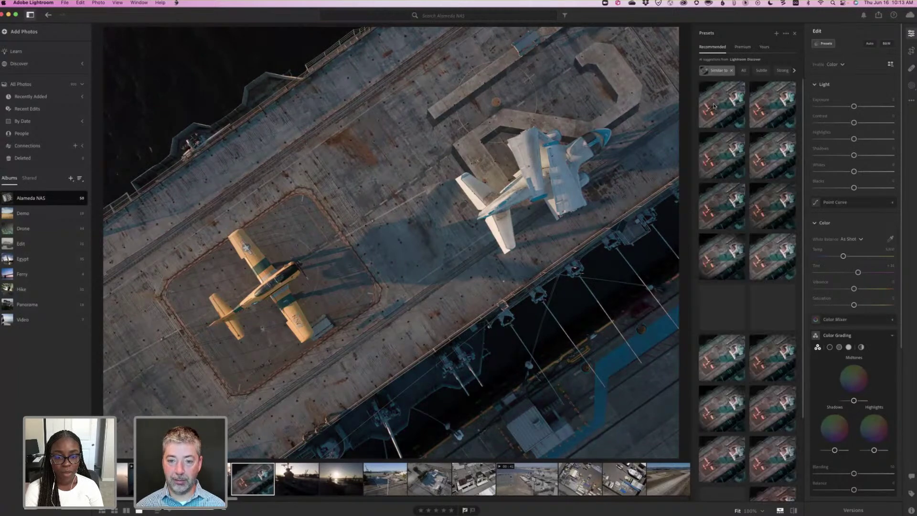
pyautogui.click(719, 152)
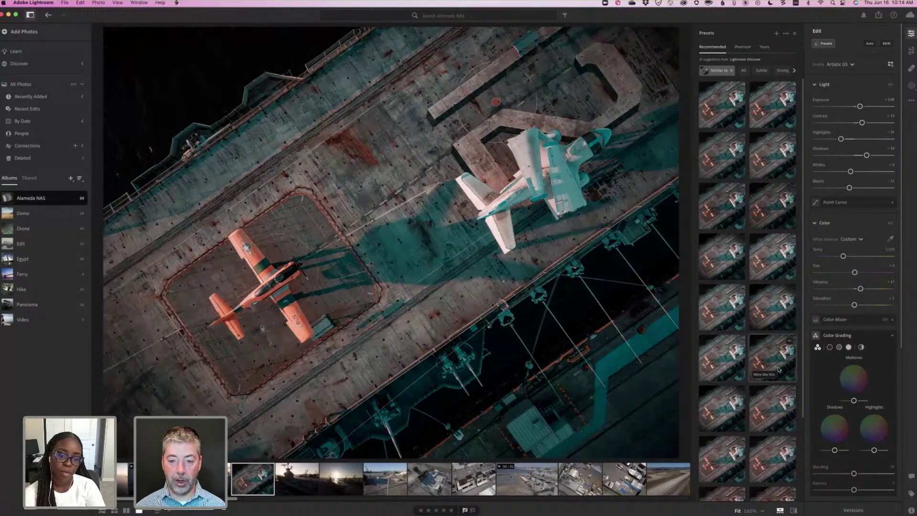
pyautogui.click(780, 369)
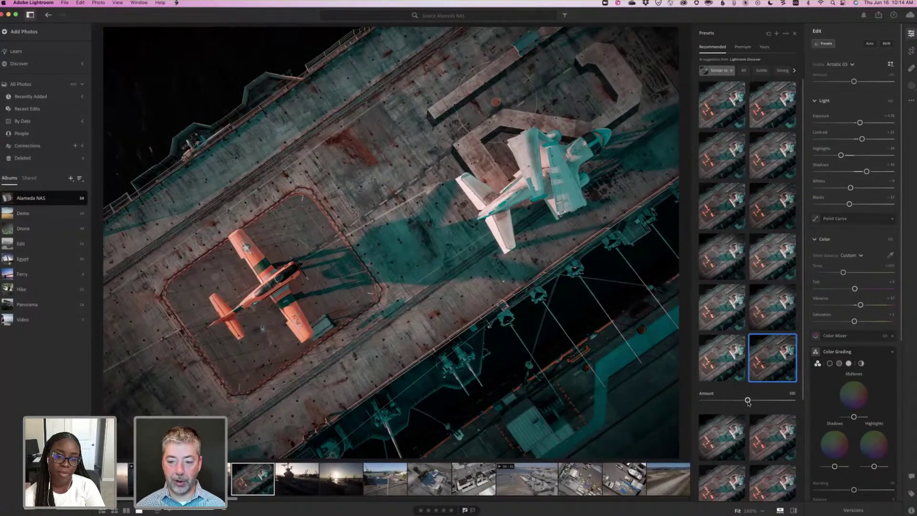
pyautogui.moveTo(742, 402); pyautogui.dragTo(726, 401)
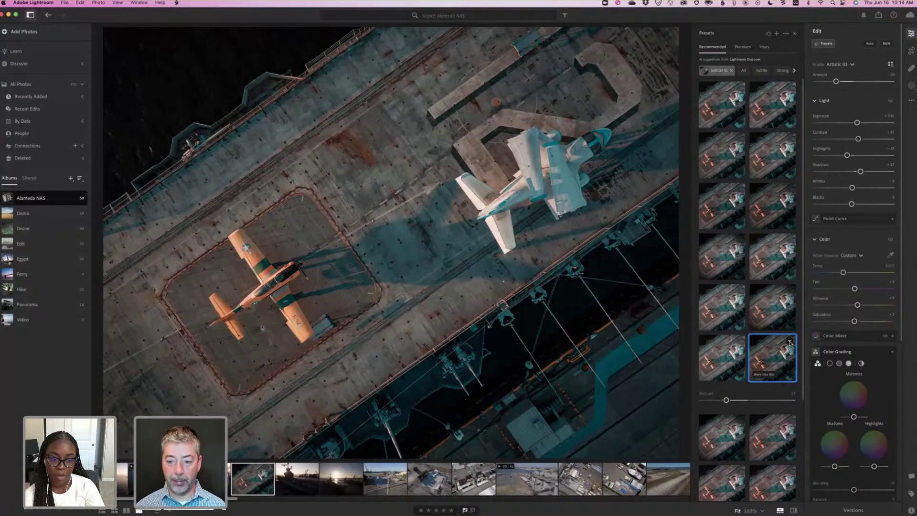
pyautogui.click(789, 342)
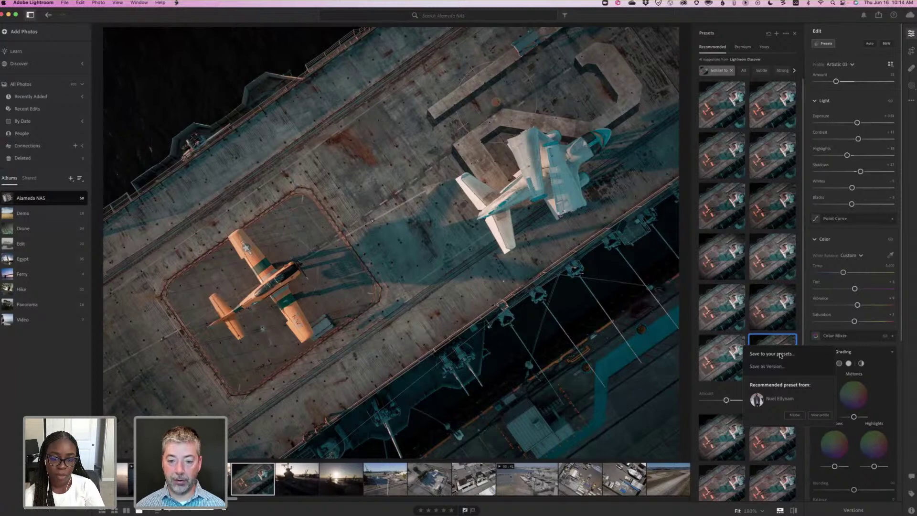
# Save the recommended preset under its suggested name and try it from the Yours list.
pyautogui.click(780, 355)
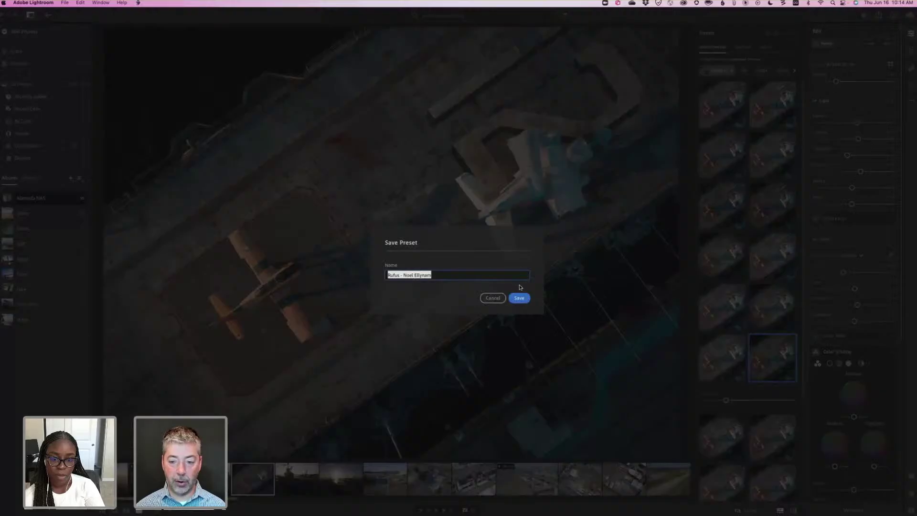
pyautogui.click(520, 298)
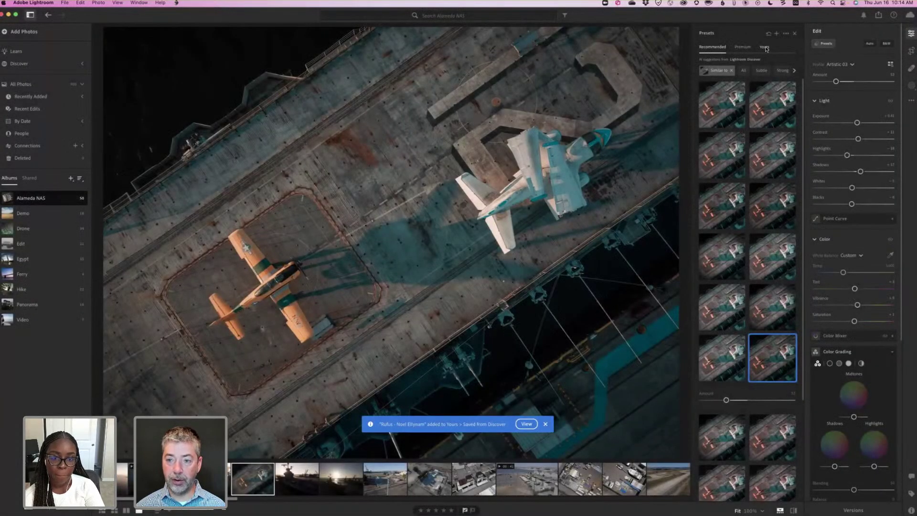
pyautogui.click(765, 47)
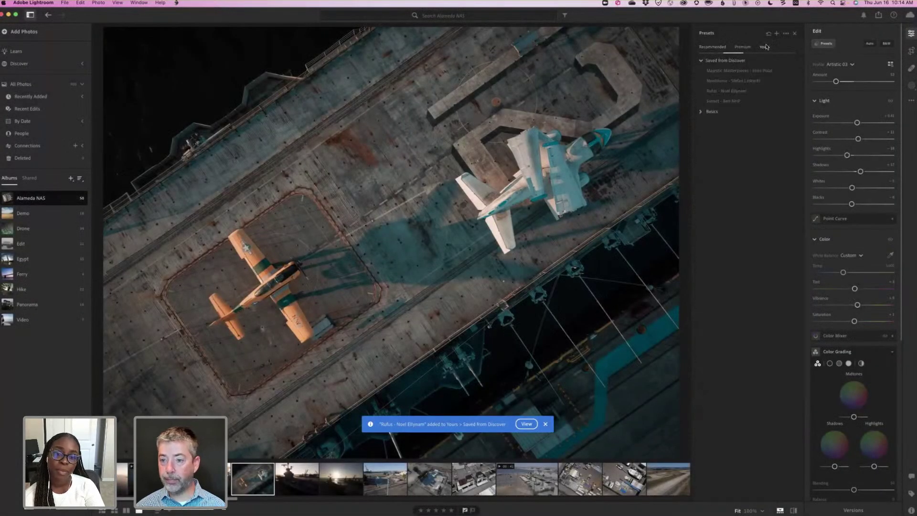
pyautogui.click(726, 91)
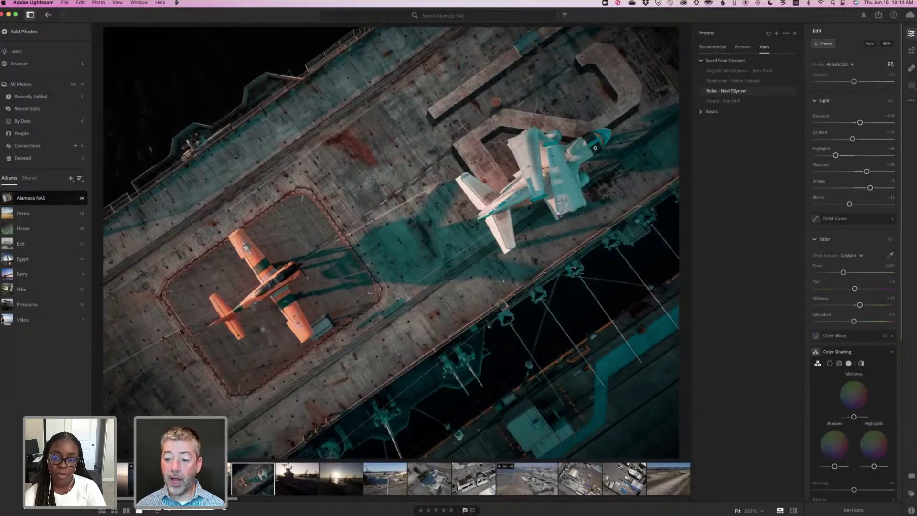
pyautogui.click(731, 81)
# Reapply the recommended teal-and-orange preset and reopen its options menu.
pyautogui.click(791, 342)
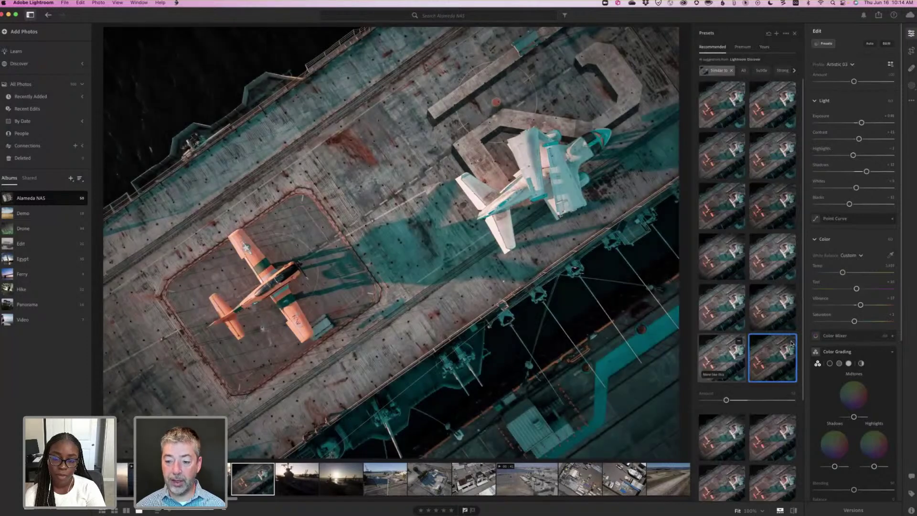
pyautogui.click(790, 342)
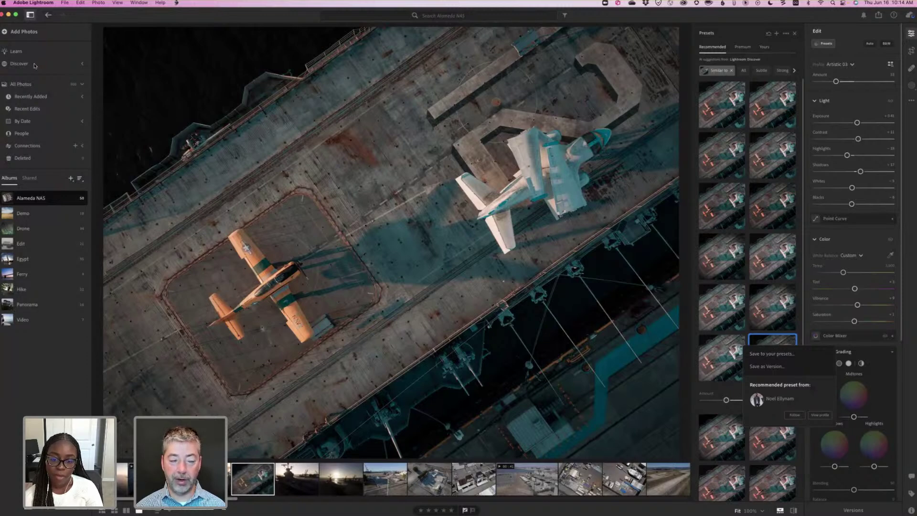
pyautogui.press('Escape')
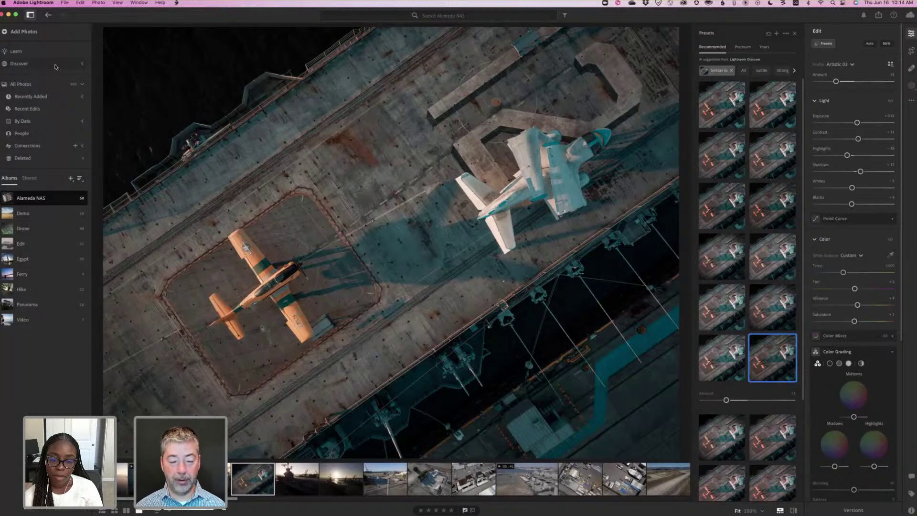
pyautogui.moveTo(774, 362)
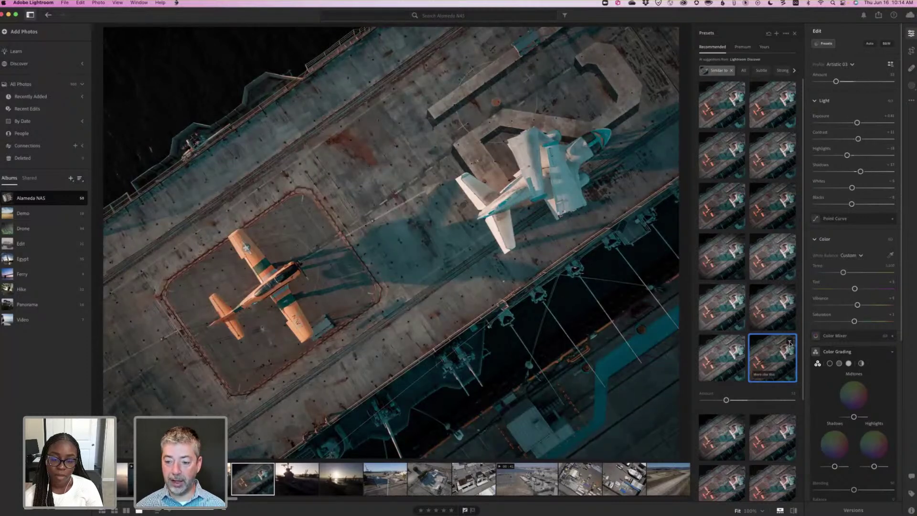
pyautogui.click(790, 343)
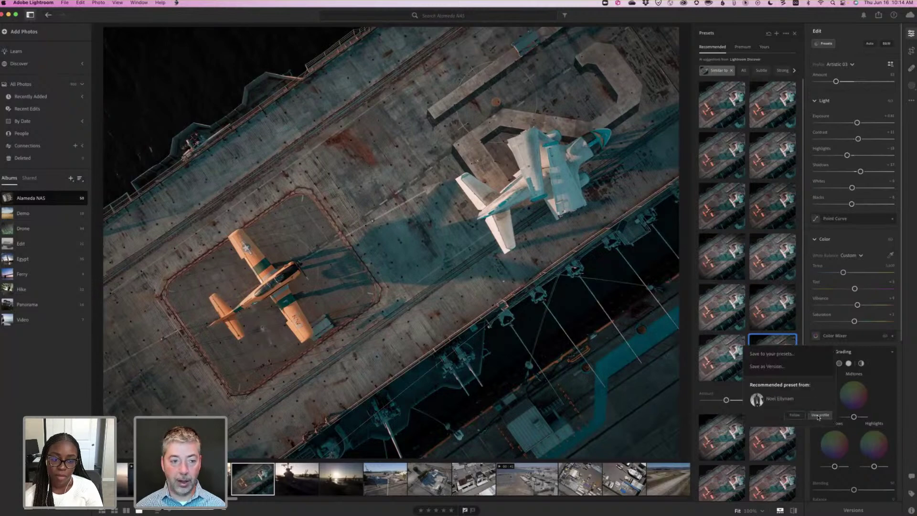
# Choose View profile and scroll through the creator's Edits gallery of street and portrait photos.
pyautogui.click(819, 415)
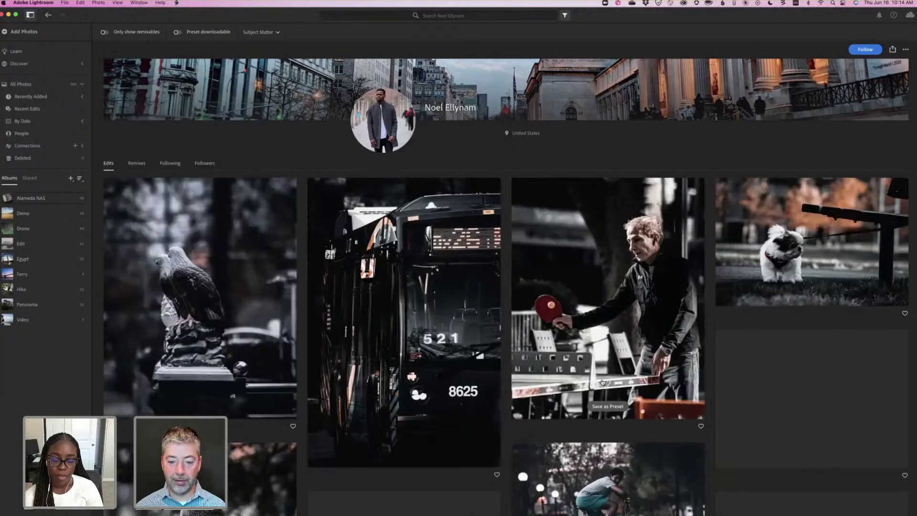
pyautogui.scroll(-5, 603, 382)
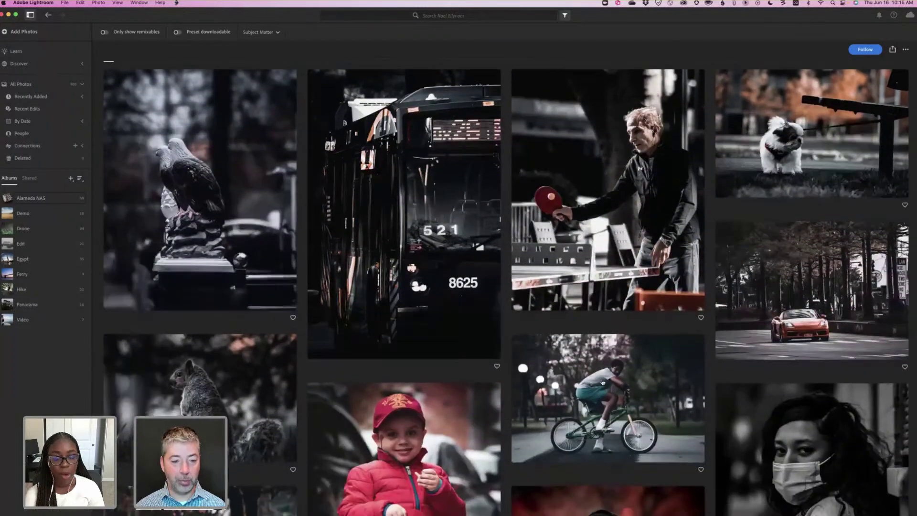
pyautogui.scroll(-4, 603, 382)
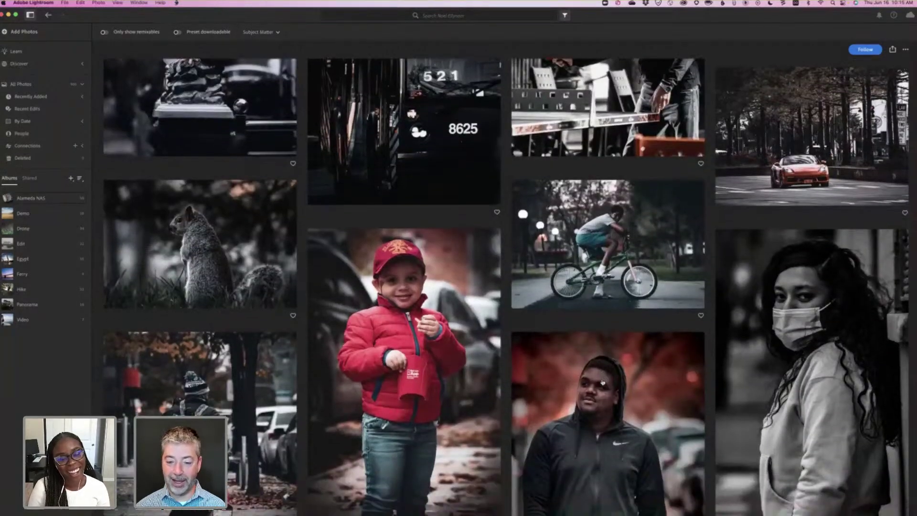
pyautogui.scroll(-8, 603, 382)
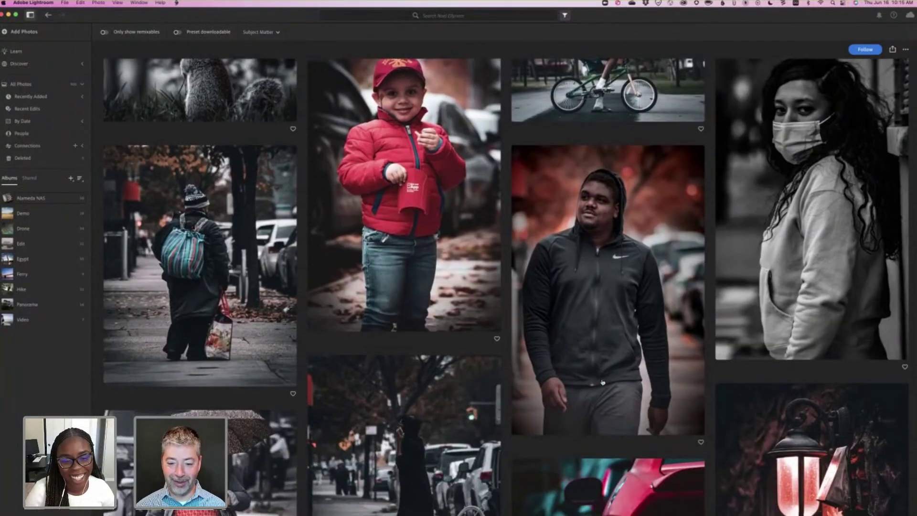
pyautogui.scroll(-6, 602, 382)
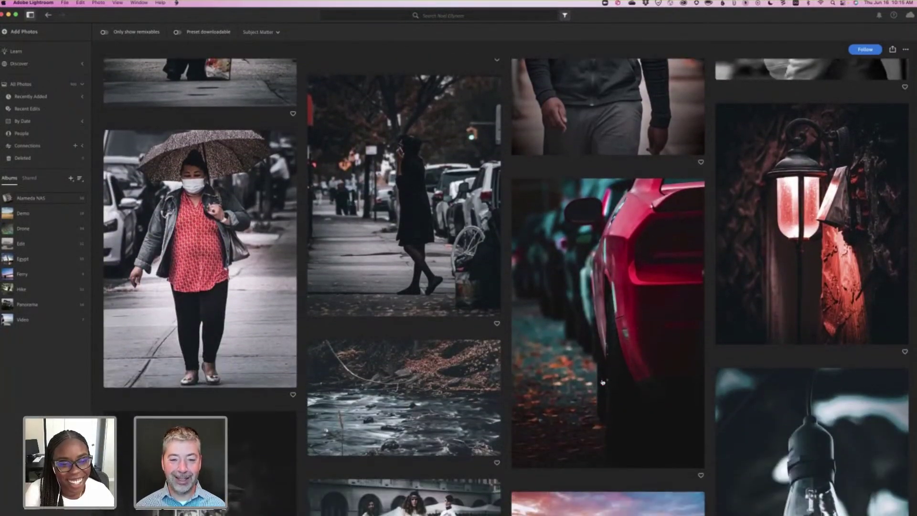
pyautogui.scroll(15, 603, 382)
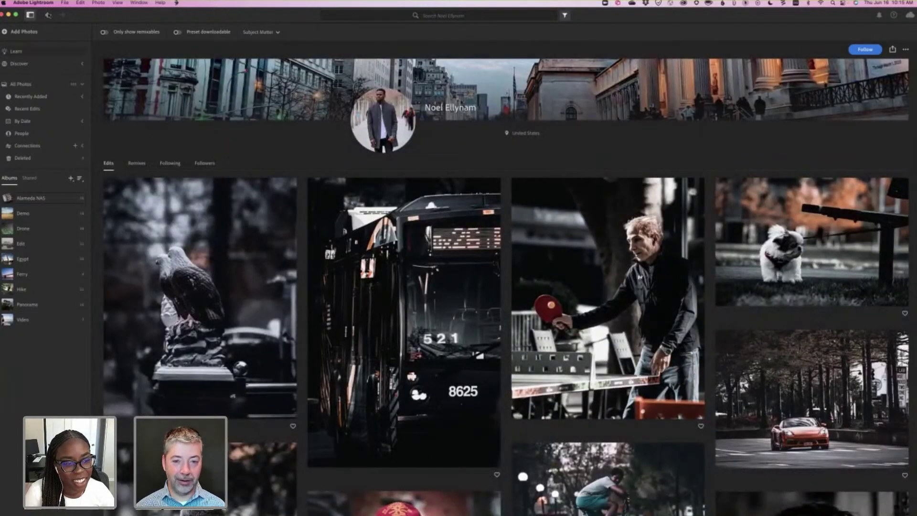
# Leave the creator's profile and return to the Alameda NAS album photos.
pyautogui.click(48, 15)
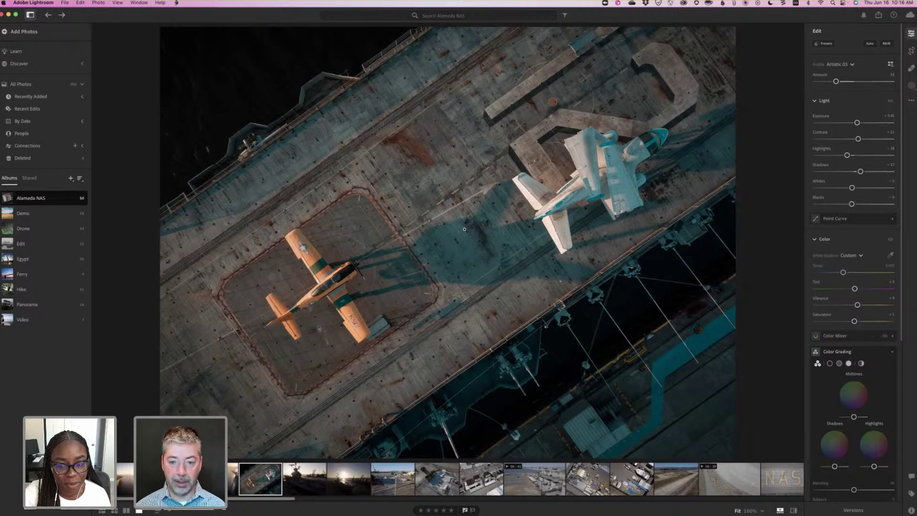
pyautogui.press('g')
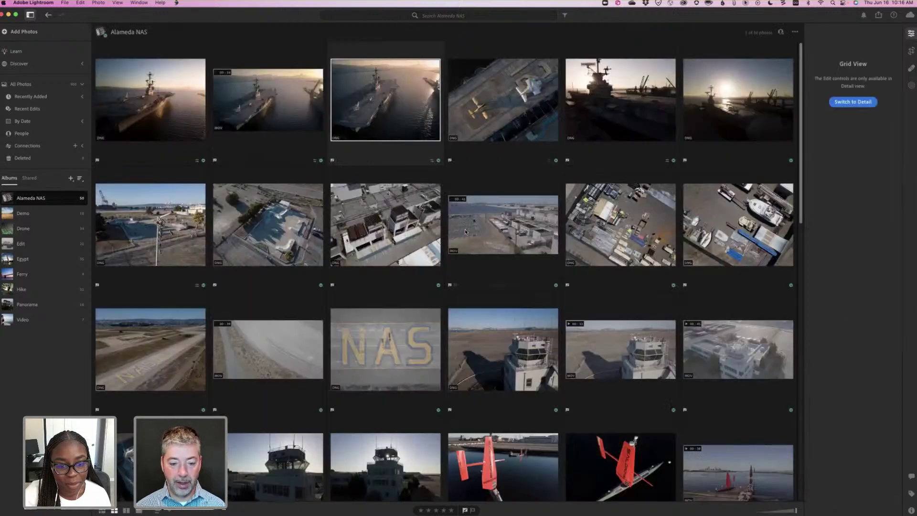
pyautogui.scroll(-3, 465, 232)
pyautogui.scroll(-20, 465, 233)
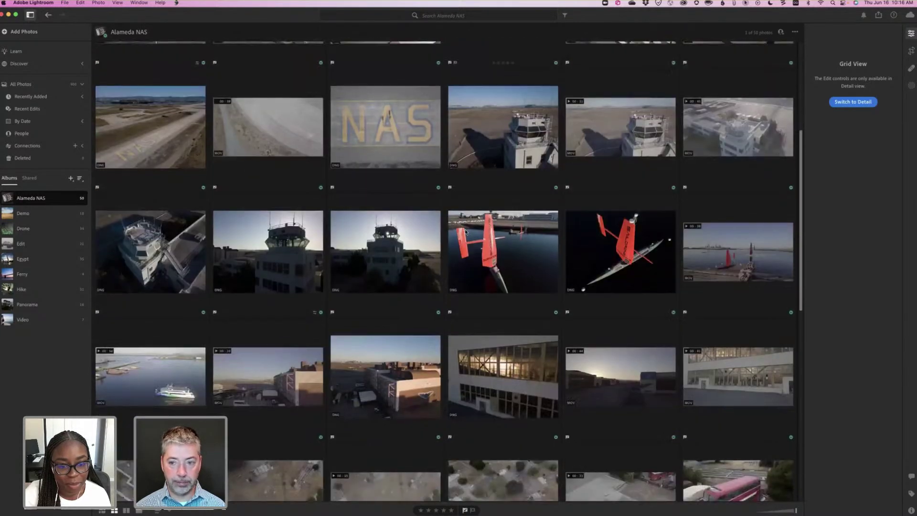
pyautogui.scroll(-5, 465, 232)
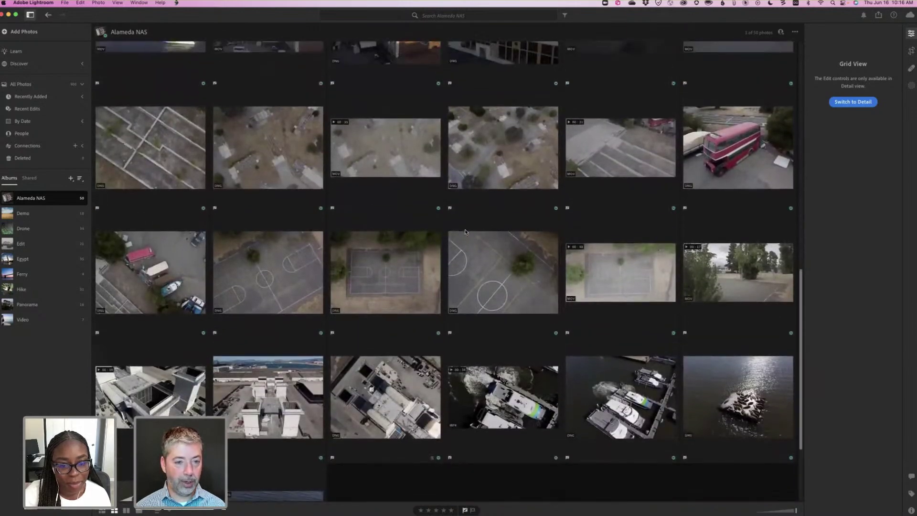
pyautogui.scroll(20, 465, 232)
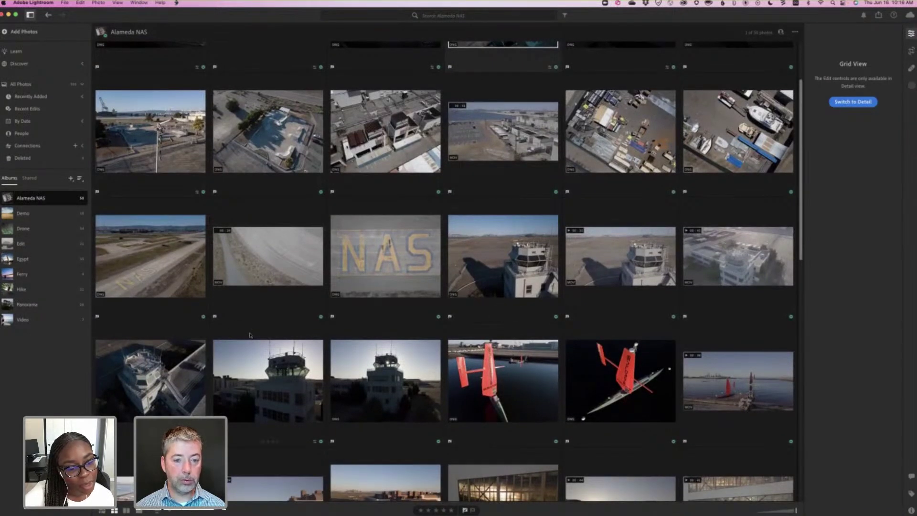
pyautogui.scroll(4, 250, 335)
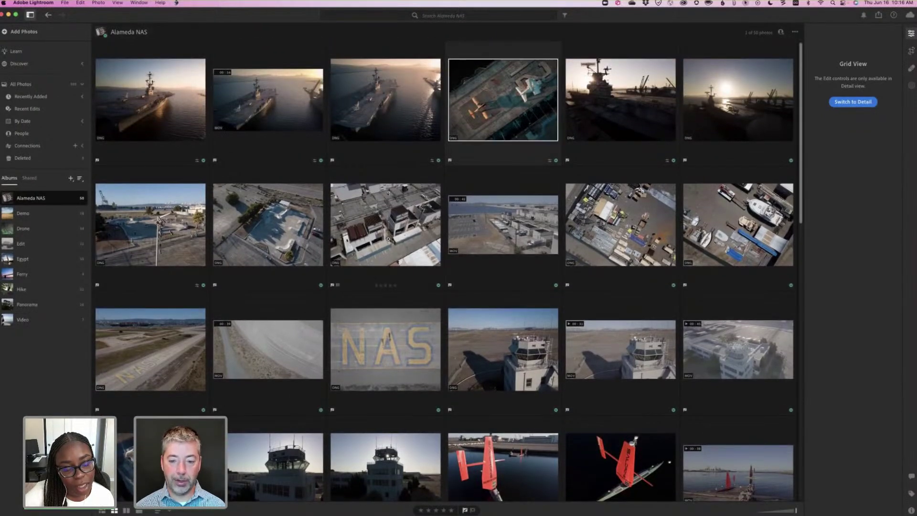
pyautogui.press('d')
pyautogui.press('g')
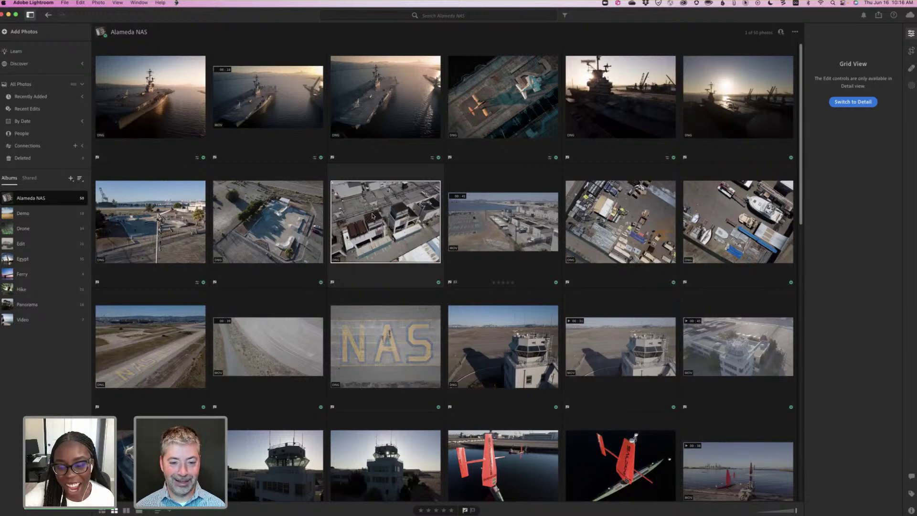
# Open the rooftop photo, return to Grid, then browse to and stop on the storage-yard photo.
pyautogui.doubleClick(371, 213)
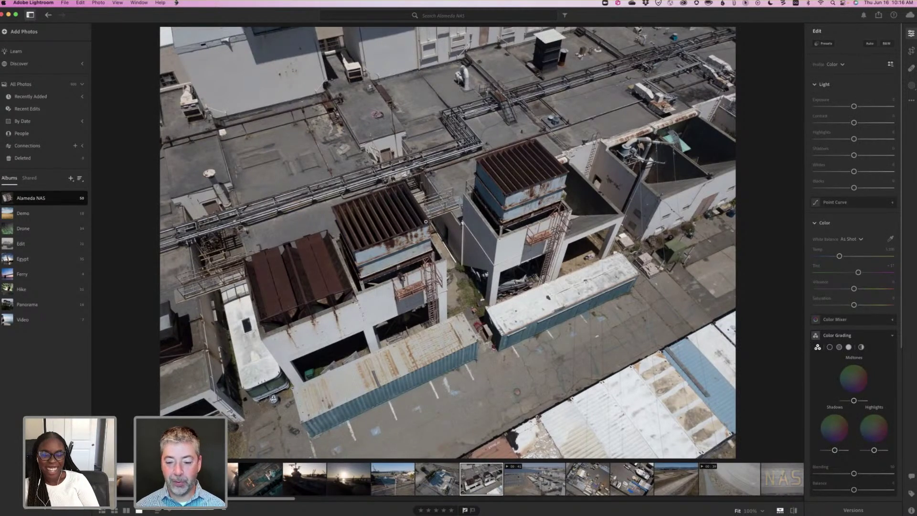
pyautogui.press('g')
pyautogui.doubleClick(630, 246)
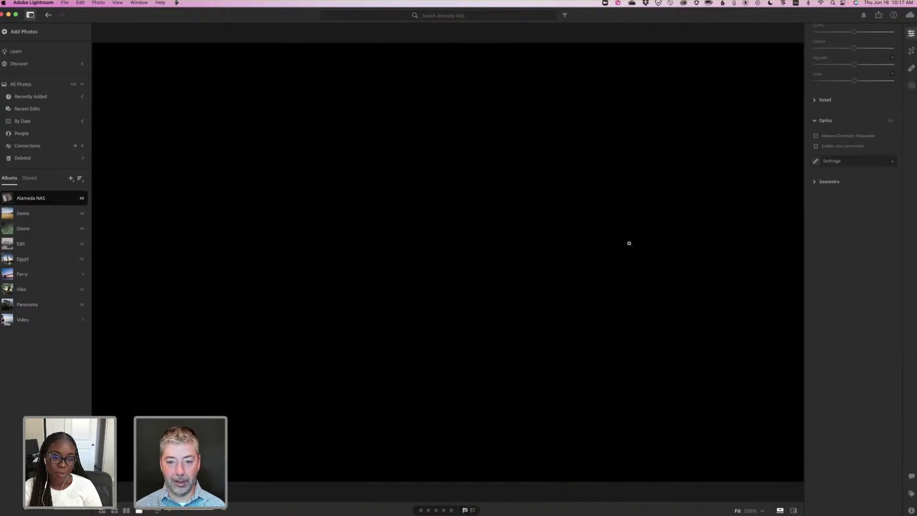
pyautogui.press('Right')
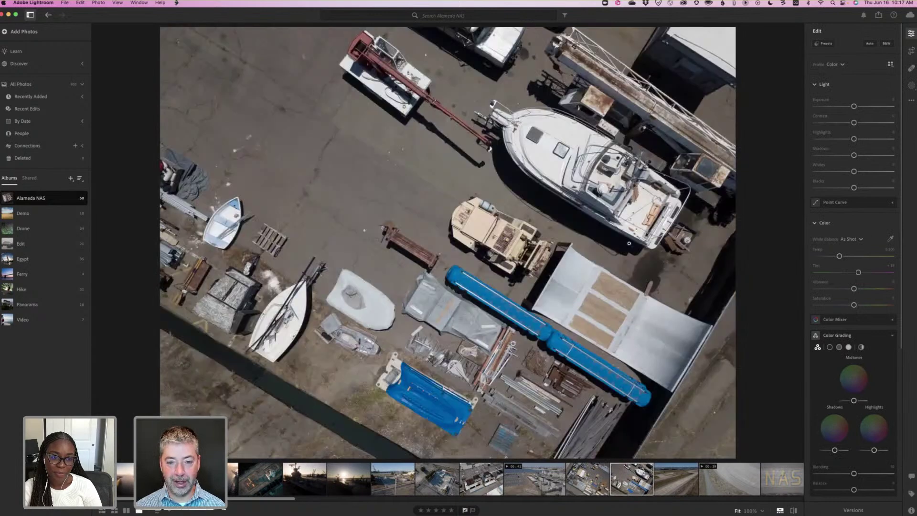
pyautogui.press('Left')
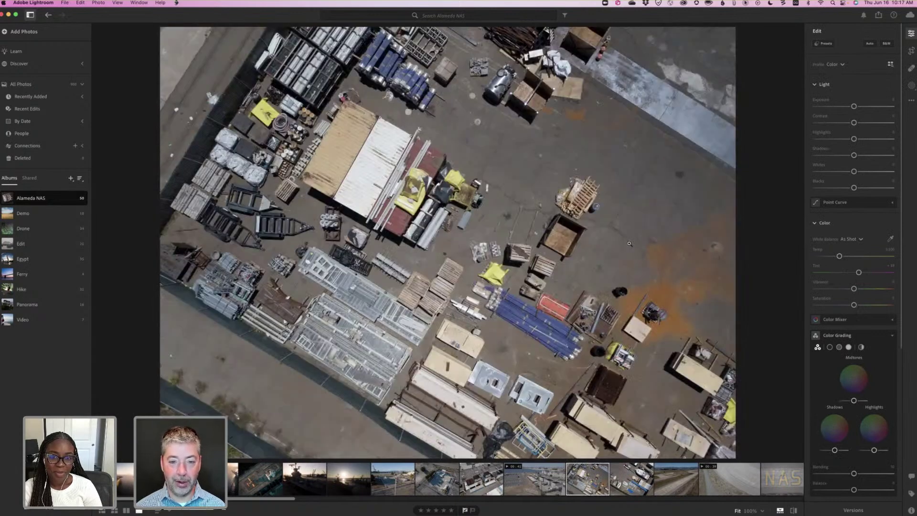
pyautogui.press('Right')
pyautogui.press('Left')
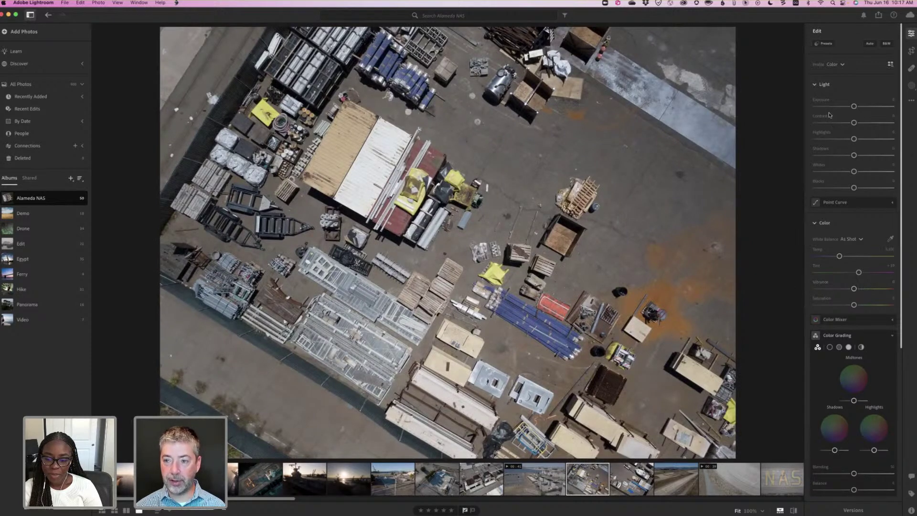
# Apply Auto adjustments, lifting shadows, pulling back highlights and adding vibrance, then scroll to Effects.
pyautogui.click(871, 44)
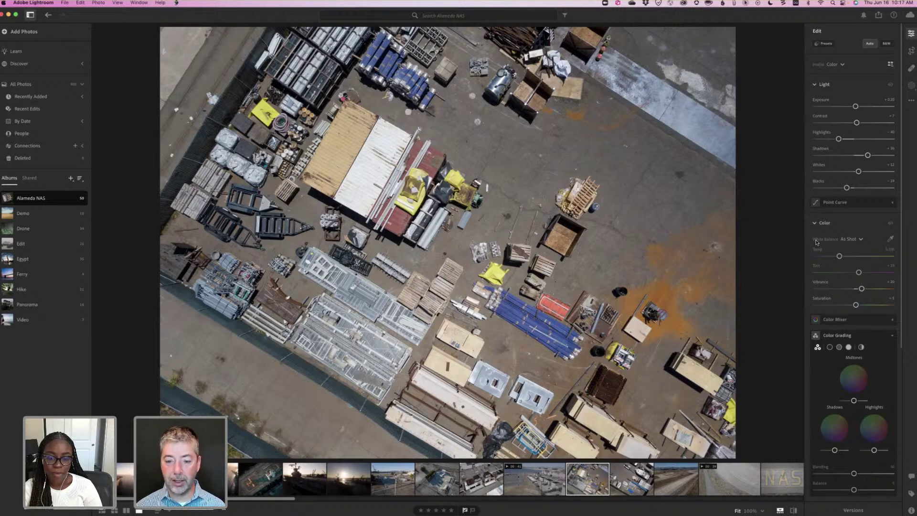
pyautogui.scroll(-3, 814, 243)
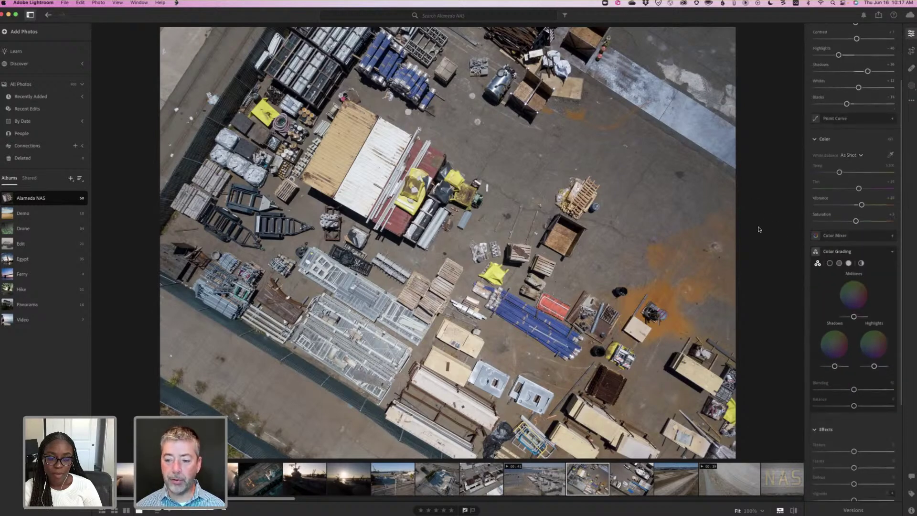
pyautogui.scroll(-3, 829, 237)
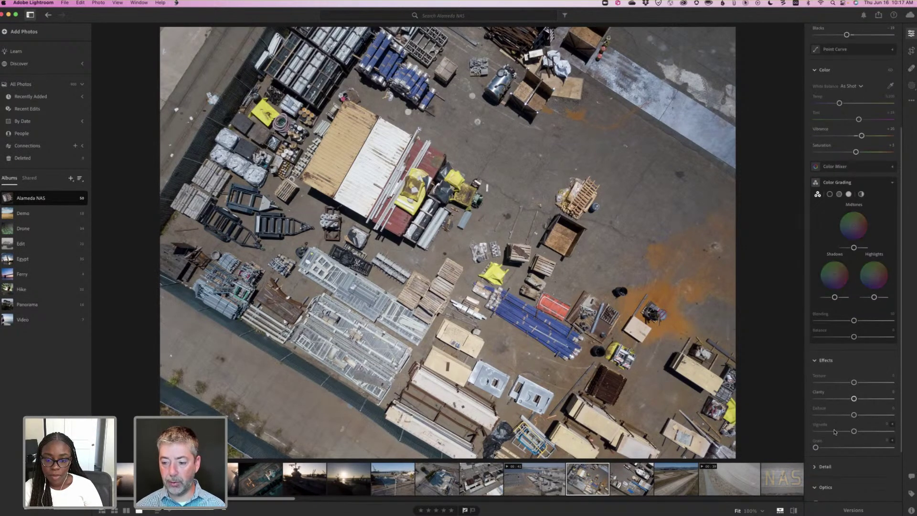
# Set the Effects Vignette to about -64 to darken the yard photo's edges.
pyautogui.moveTo(848, 432); pyautogui.dragTo(831, 434)
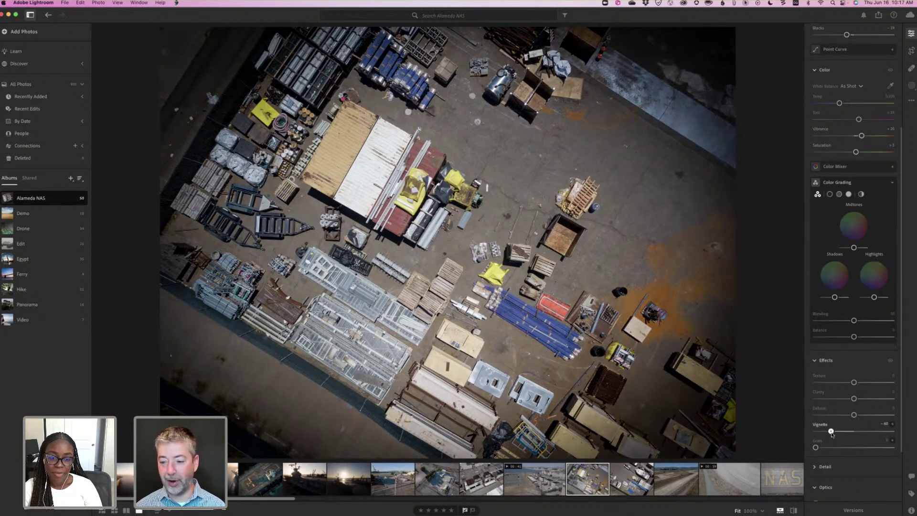
pyautogui.moveTo(831, 432); pyautogui.dragTo(830, 432)
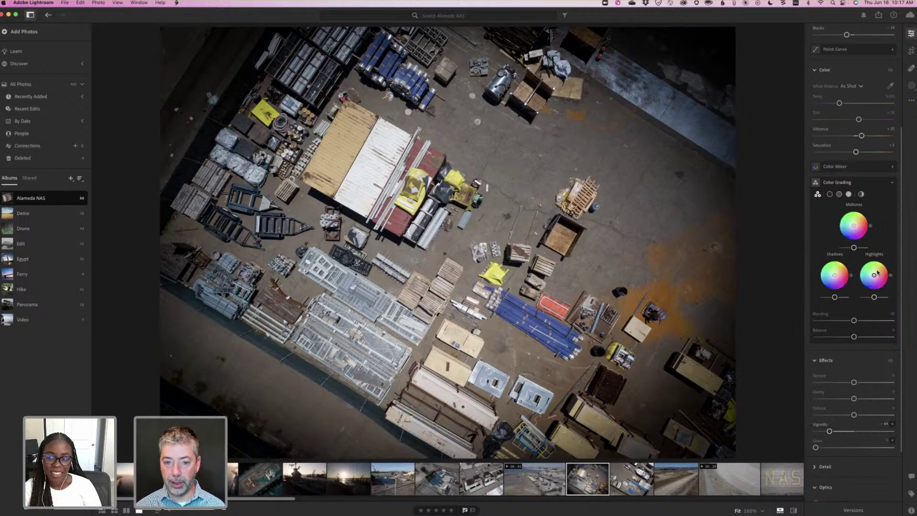
# Tint highlights orange and shadows fully saturated blue in Color Grading, resetting Vignette to 0.
pyautogui.moveTo(879, 272); pyautogui.dragTo(885, 267)
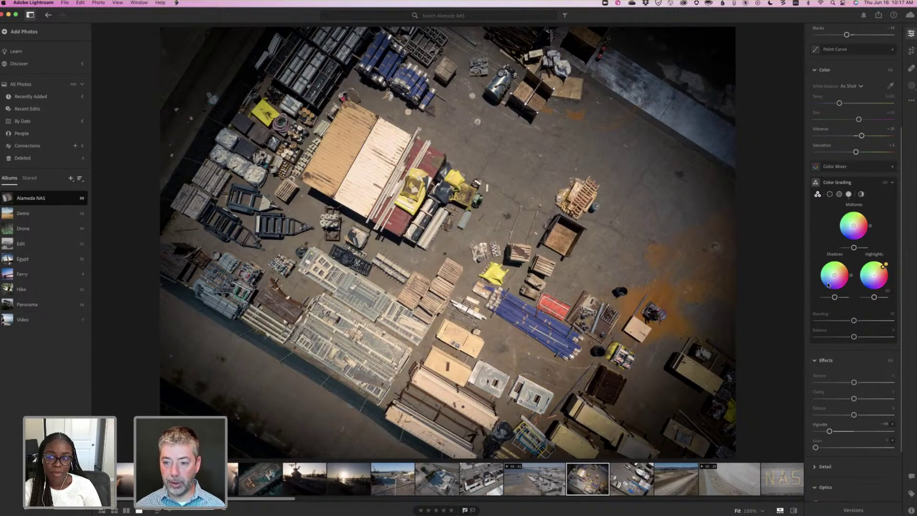
pyautogui.moveTo(829, 284); pyautogui.dragTo(829, 283)
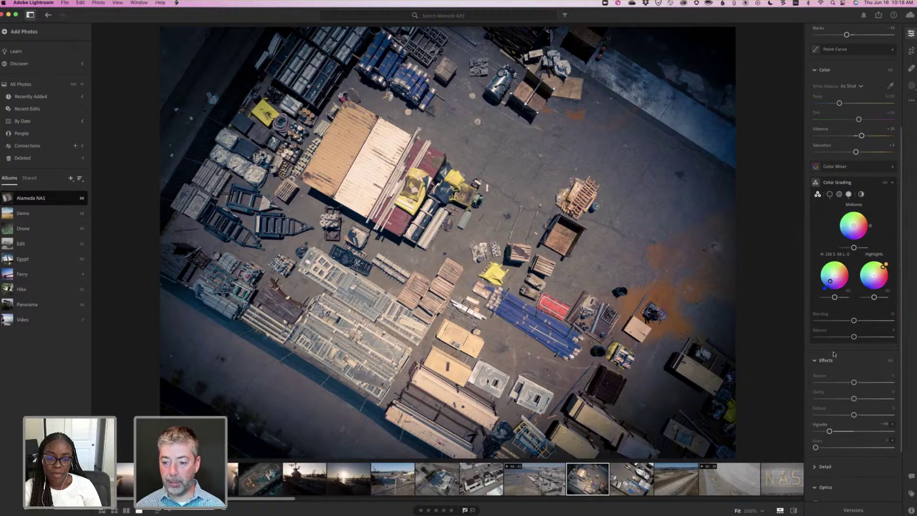
pyautogui.doubleClick(830, 432)
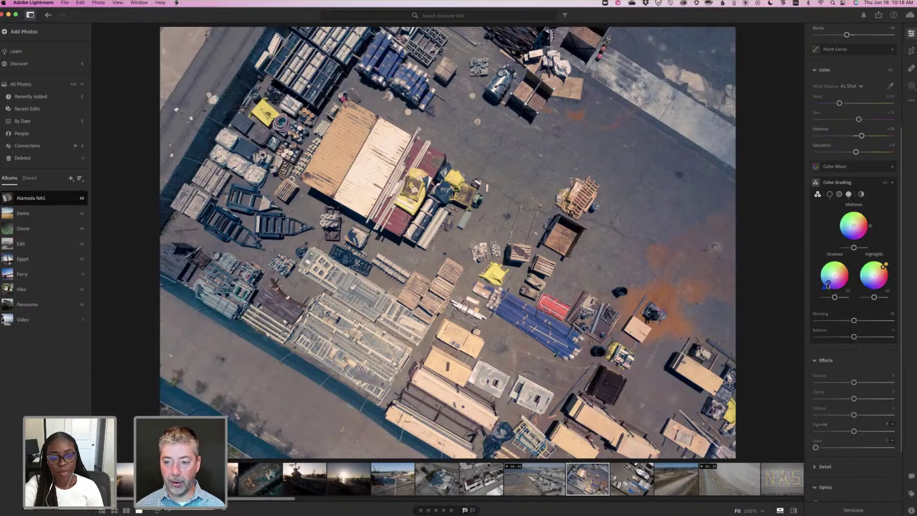
pyautogui.moveTo(829, 285); pyautogui.dragTo(827, 286)
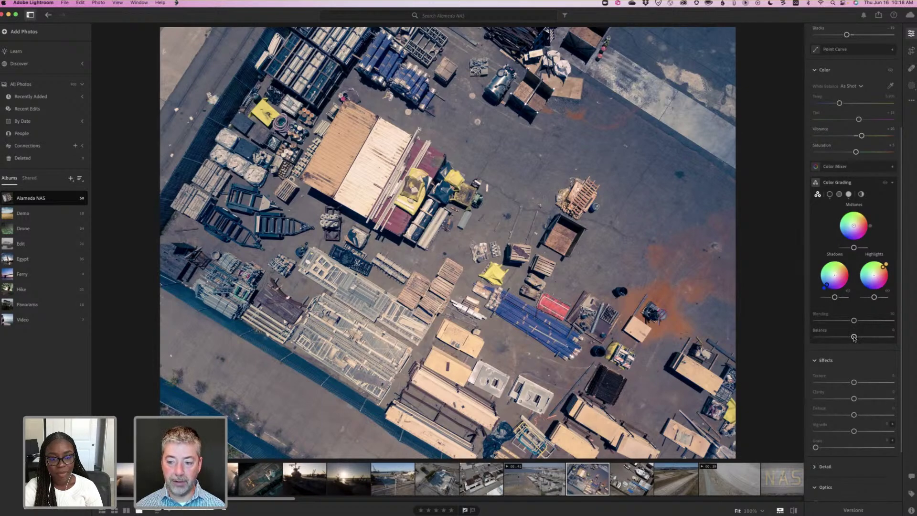
# Compare Color Grading Balance pushed toward about -77, then undo back to the warmer positive balance.
pyautogui.click(854, 337)
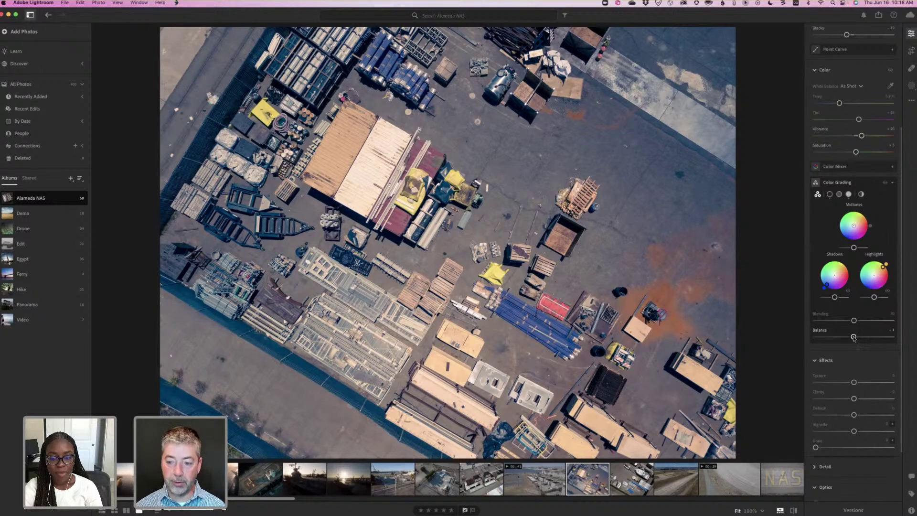
pyautogui.moveTo(846, 339); pyautogui.dragTo(812, 340)
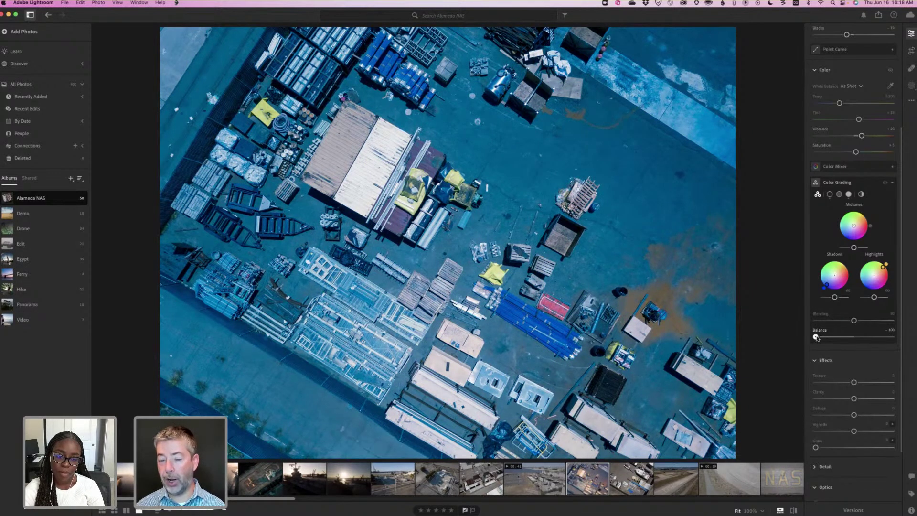
pyautogui.moveTo(817, 338); pyautogui.dragTo(818, 338)
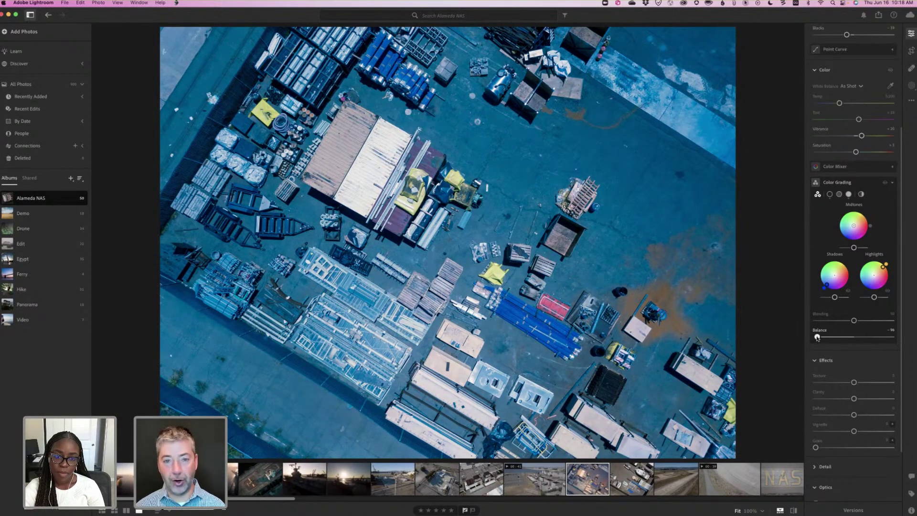
pyautogui.moveTo(817, 338); pyautogui.dragTo(856, 337)
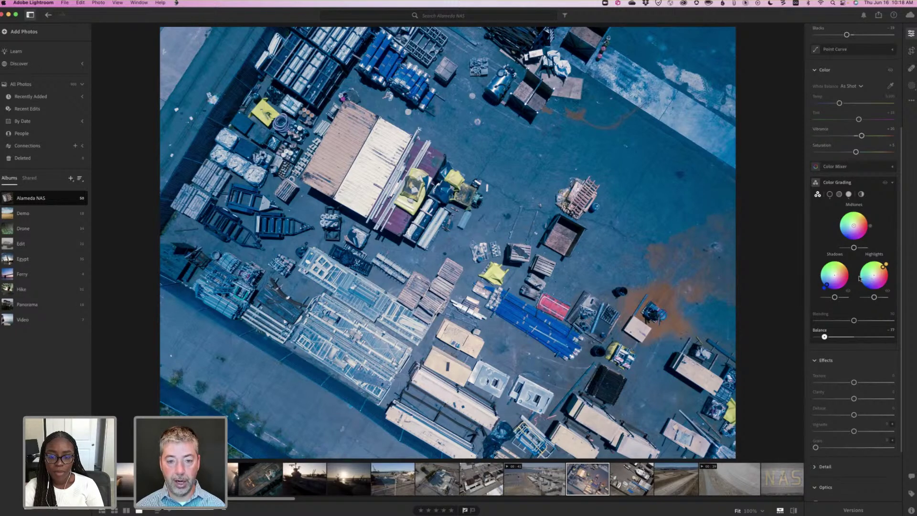
pyautogui.hotkey('ctrl', 'z')
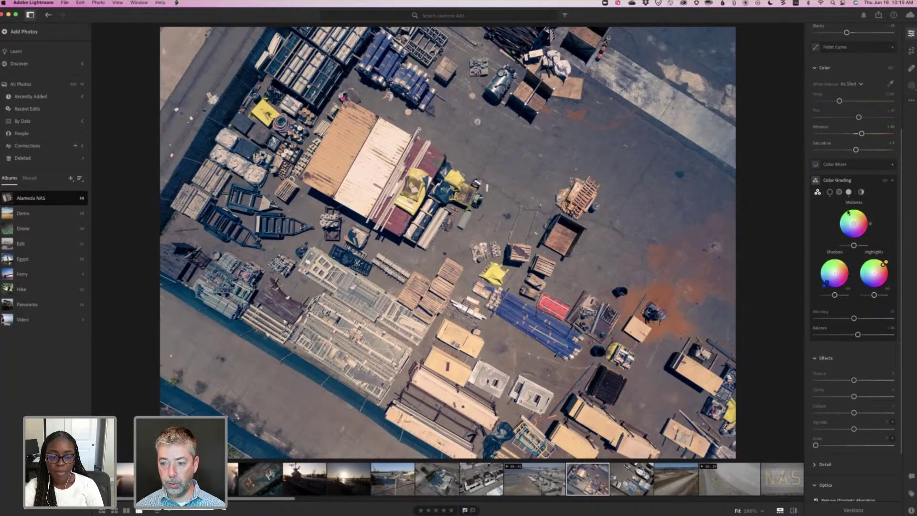
# Bring Color Grading Blending back near its midpoint and reset the green Midtones tint to neutral.
pyautogui.click(849, 212)
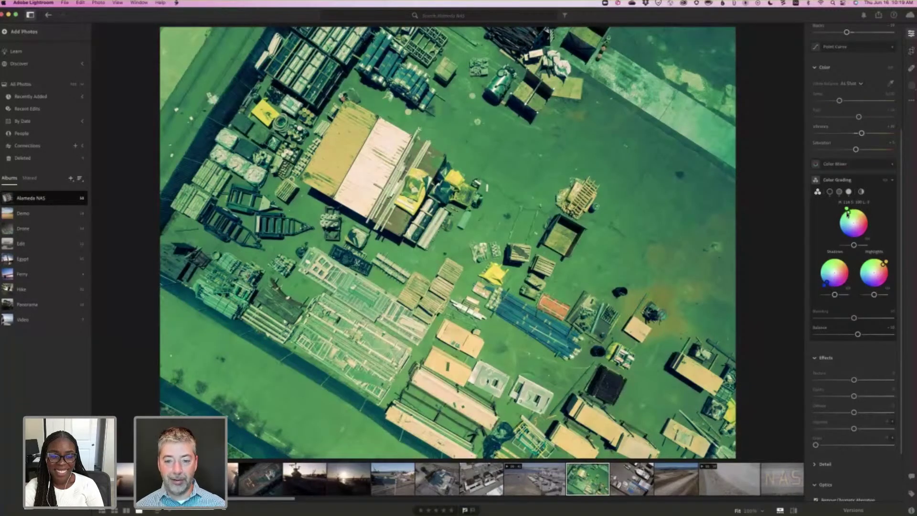
pyautogui.scroll(-1, 846, 224)
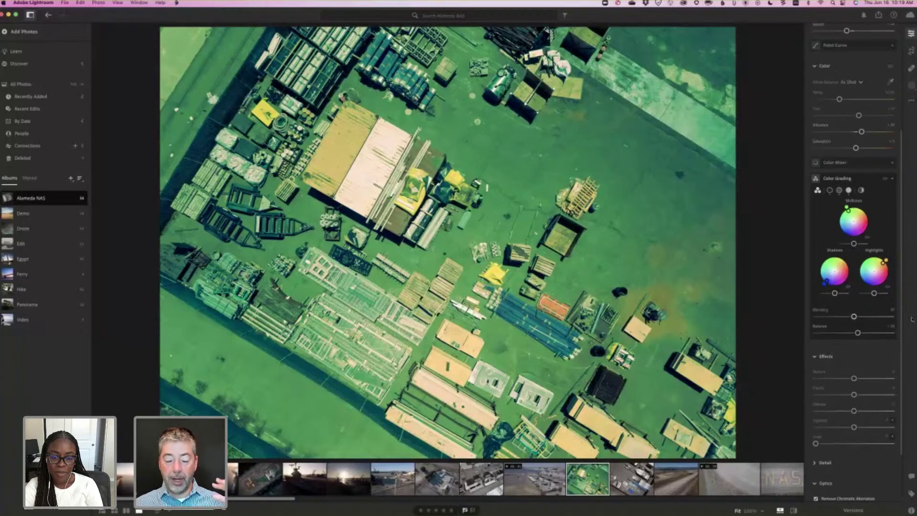
pyautogui.press('Right')
pyautogui.hotkey('shift', 'Right')
pyautogui.hotkey('shift', 'Right')
pyautogui.hotkey('shift', 'Right')
pyautogui.hotkey('shift', 'Right')
pyautogui.hotkey('shift', 'Right')
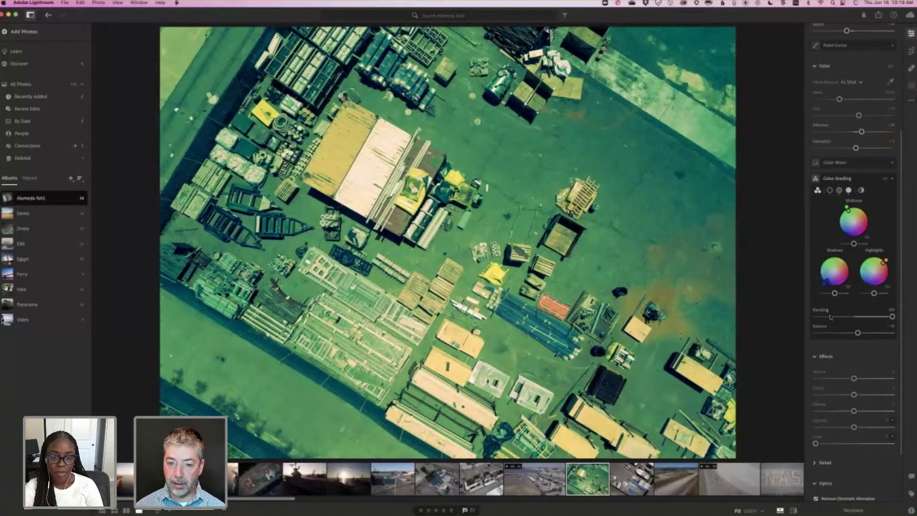
pyautogui.click(844, 317)
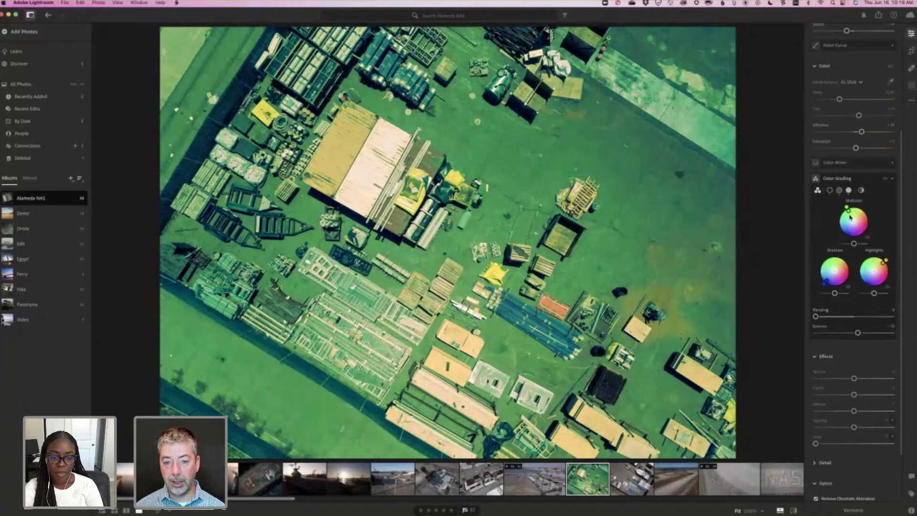
pyautogui.click(851, 217)
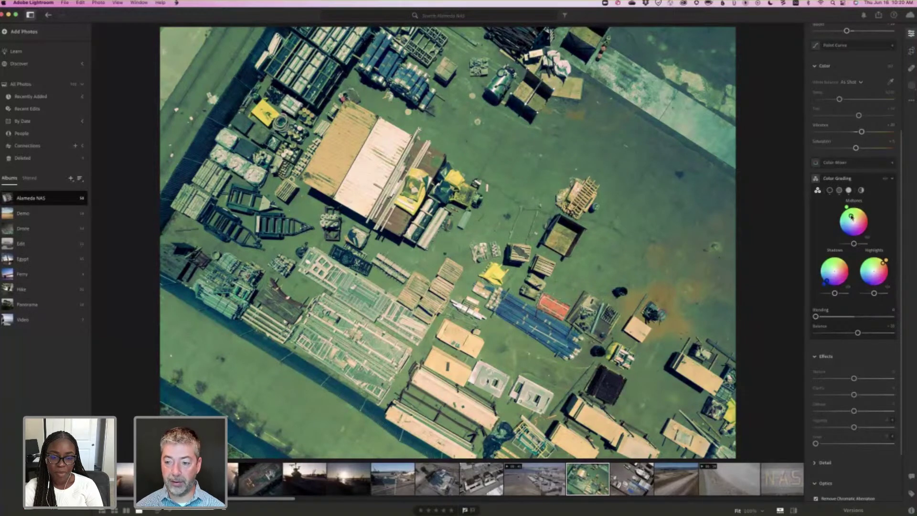
pyautogui.doubleClick(851, 217)
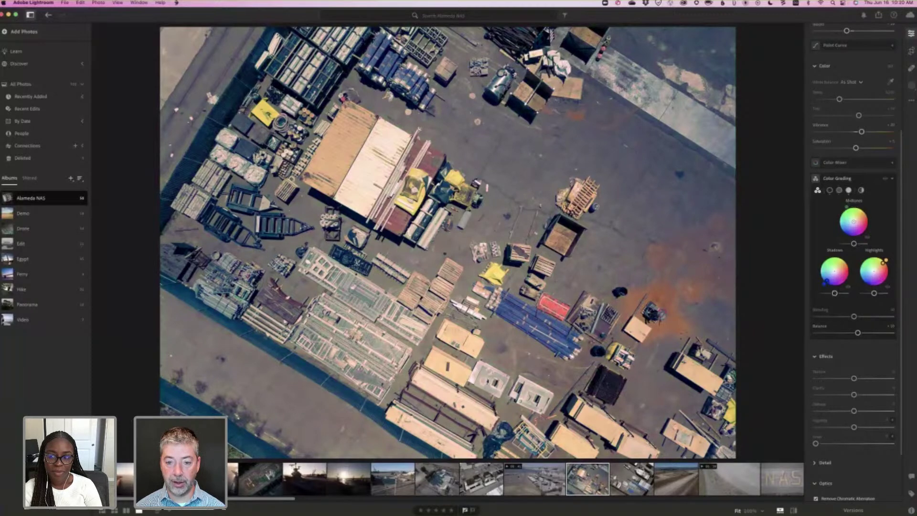
# Lower Shadows luminance slightly and add a negative Vignette of about -26 to darken the edges.
pyautogui.moveTo(834, 293)
pyautogui.mouseDown()
pyautogui.moveTo(812, 295)
pyautogui.moveTo(879, 298)
pyautogui.moveTo(811, 294)
pyautogui.moveTo(834, 294)
pyautogui.mouseUp()
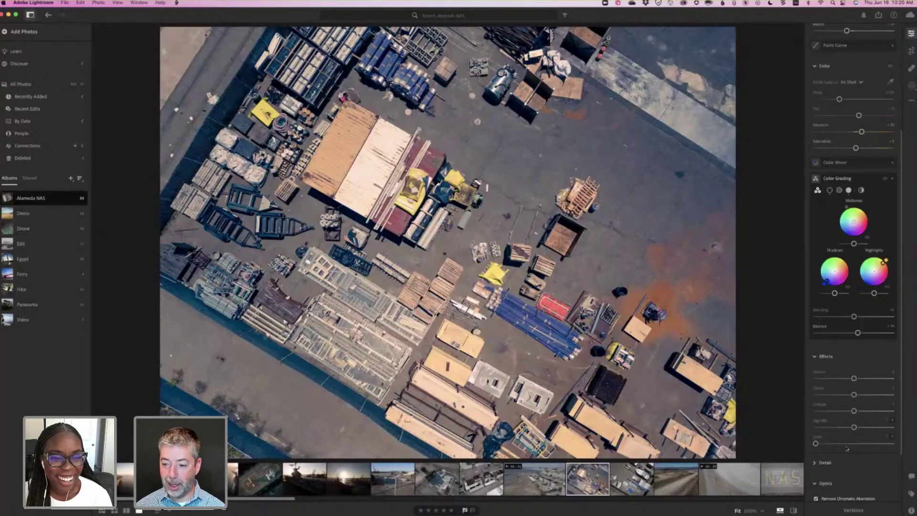
pyautogui.moveTo(843, 430); pyautogui.dragTo(839, 430)
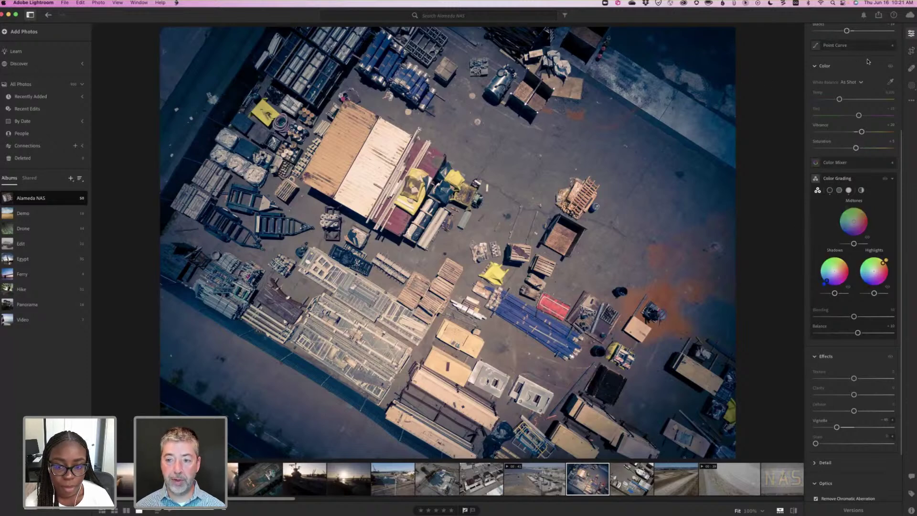
pyautogui.scroll(5, 864, 62)
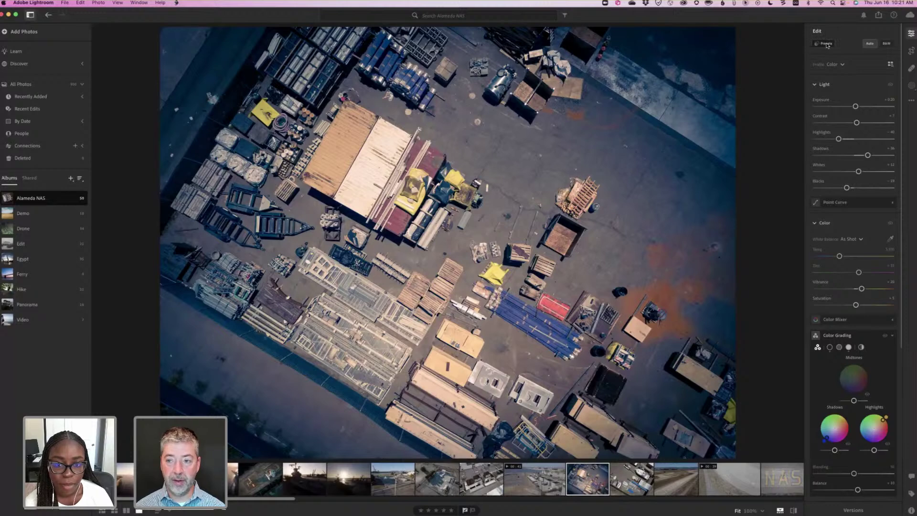
# Show your own presets under the Yours tab and begin a new preset.
pyautogui.hotkey('shift', 'p')
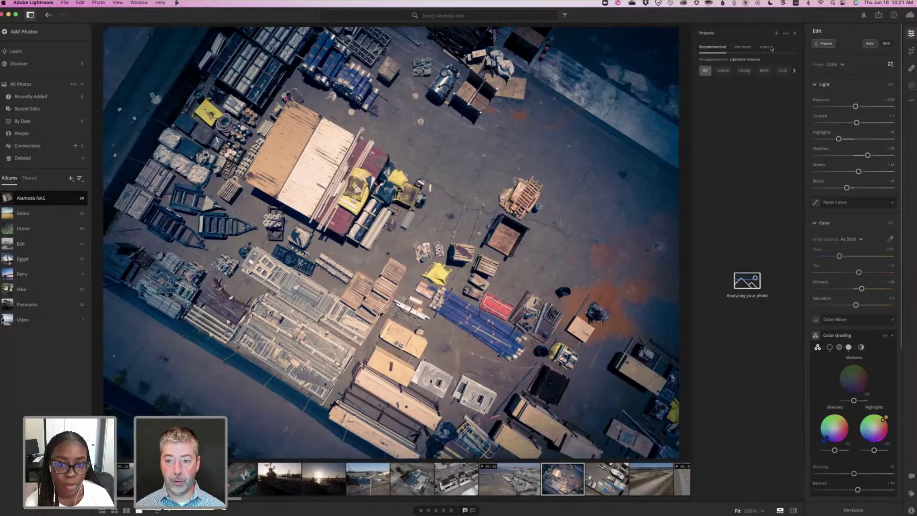
pyautogui.click(764, 49)
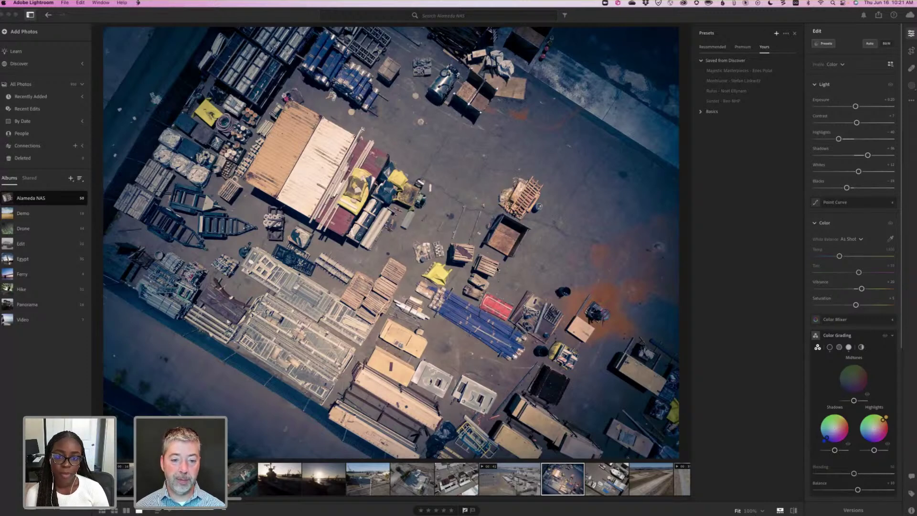
pyautogui.press('super+shift+n')
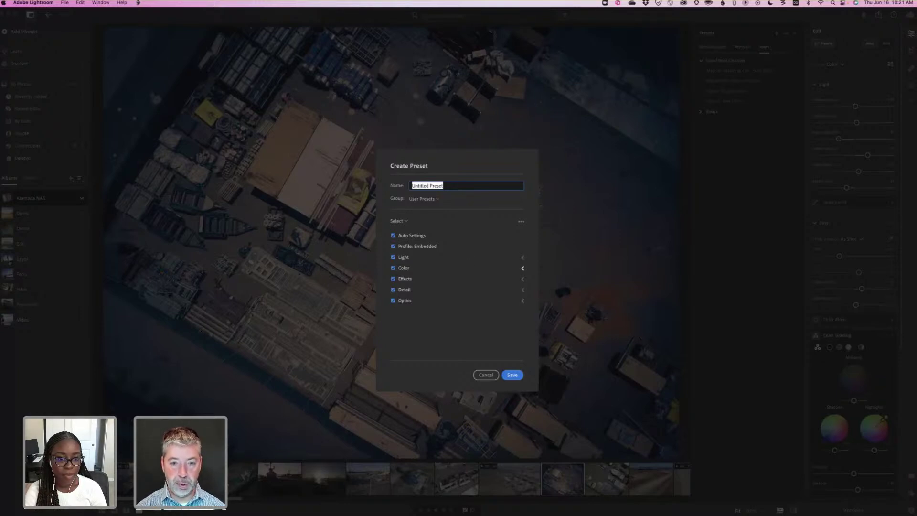
# Name the preset 'Orange and Blue', include only Color Grading, and save it to User Presets.
pyautogui.write('Orange and Blue')
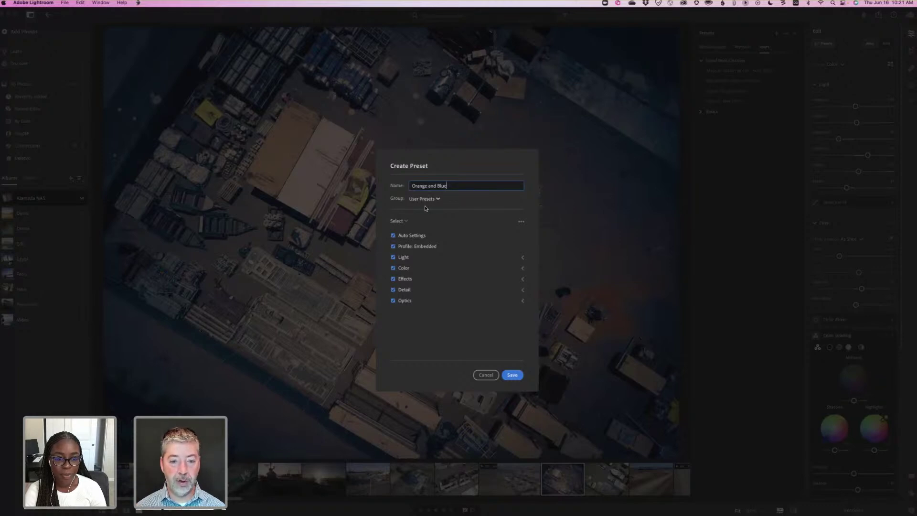
pyautogui.click(406, 221)
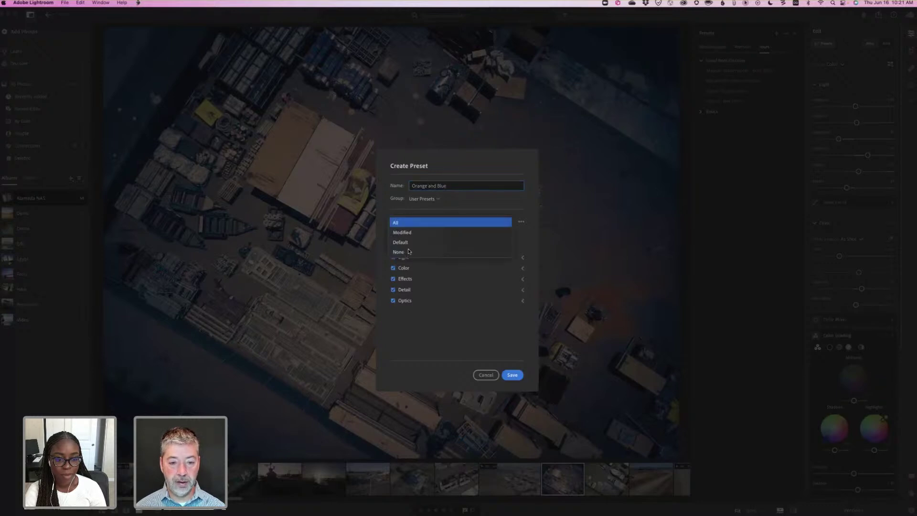
pyautogui.press('Down')
pyautogui.press('Down')
pyautogui.press('Down')
pyautogui.press('Return')
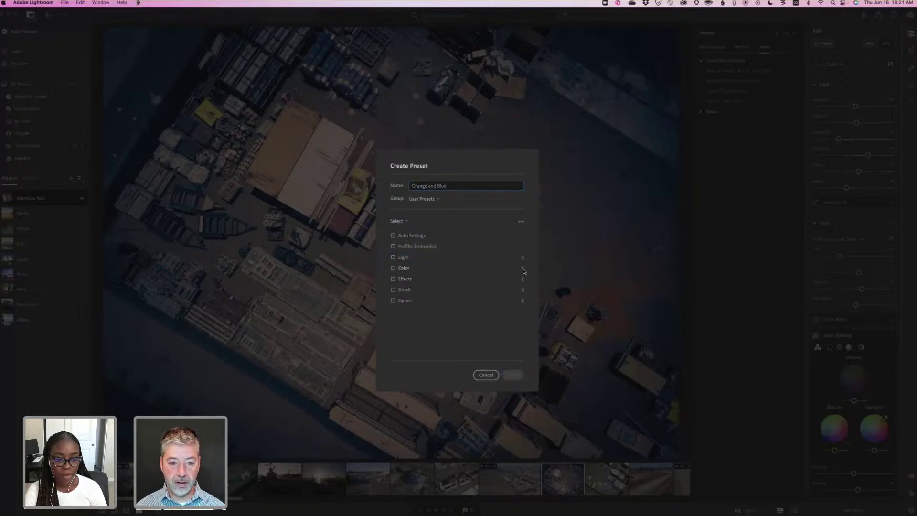
pyautogui.click(429, 320)
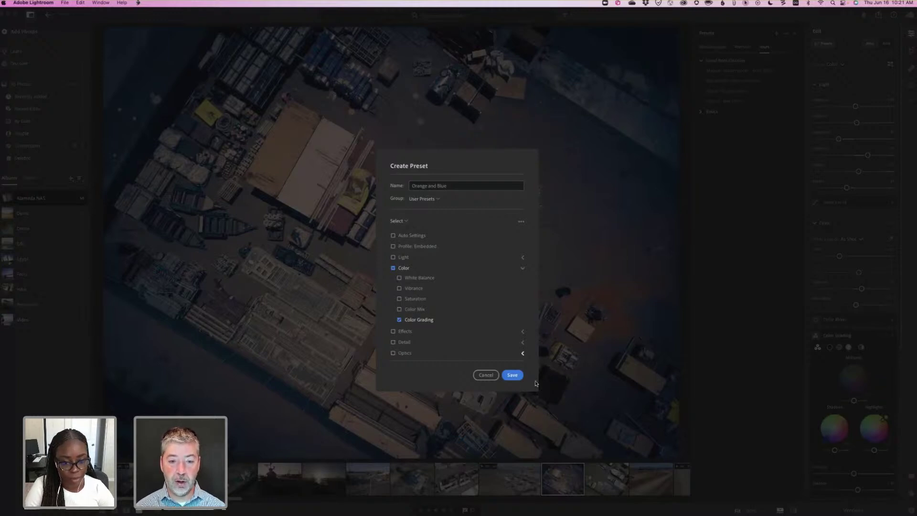
pyautogui.click(515, 375)
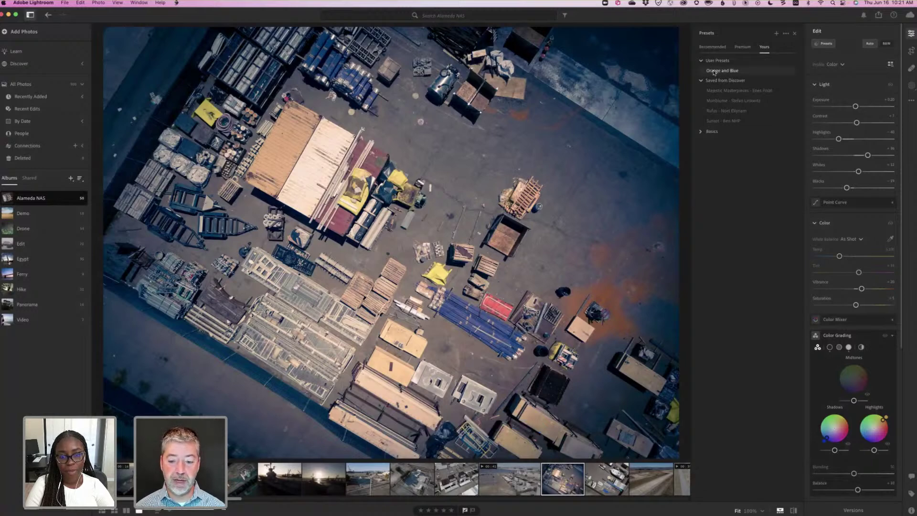
# Switch to the next boat photo and apply Orange and Blue with Amount around 70.
pyautogui.click(610, 483)
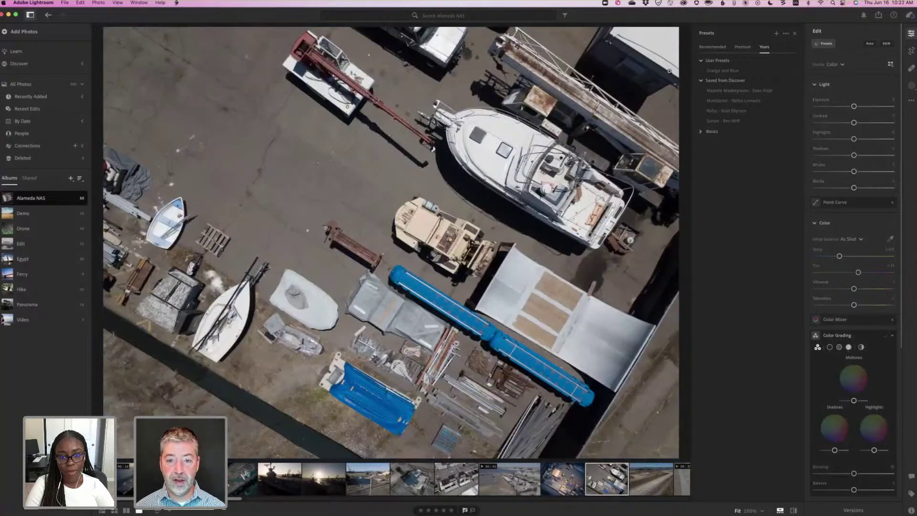
pyautogui.click(712, 71)
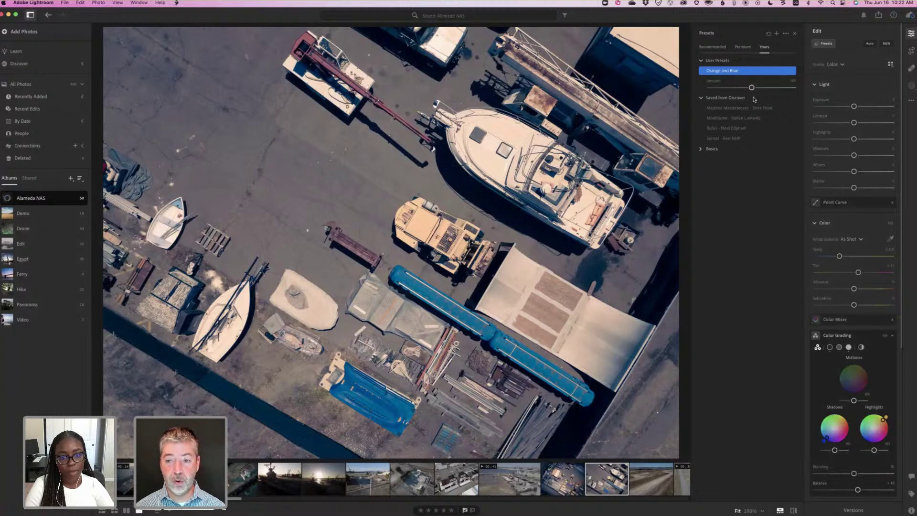
pyautogui.moveTo(752, 88)
pyautogui.mouseDown()
pyautogui.moveTo(729, 88)
pyautogui.moveTo(790, 88)
pyautogui.moveTo(702, 89)
pyautogui.moveTo(752, 88)
pyautogui.mouseUp()
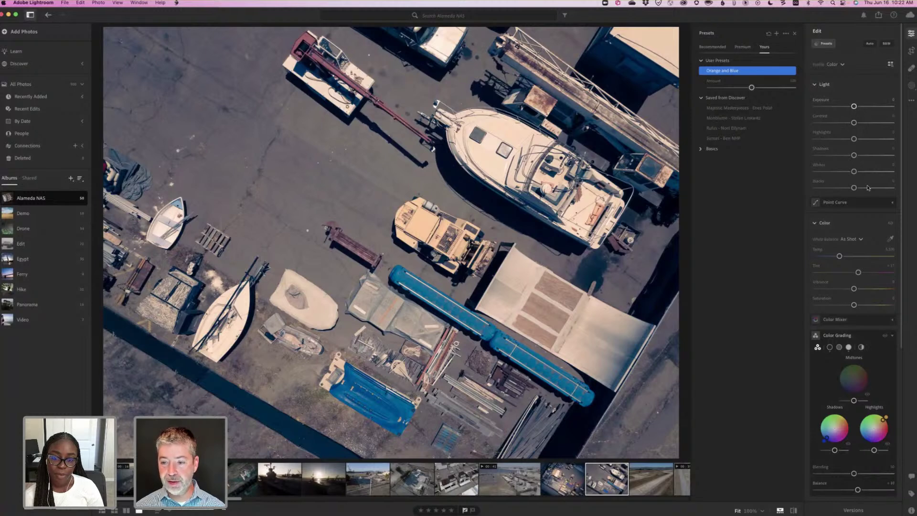
# Apply a -75 vignette to the boat photo.
pyautogui.scroll(-5, 882, 272)
pyautogui.scroll(-1, 874, 364)
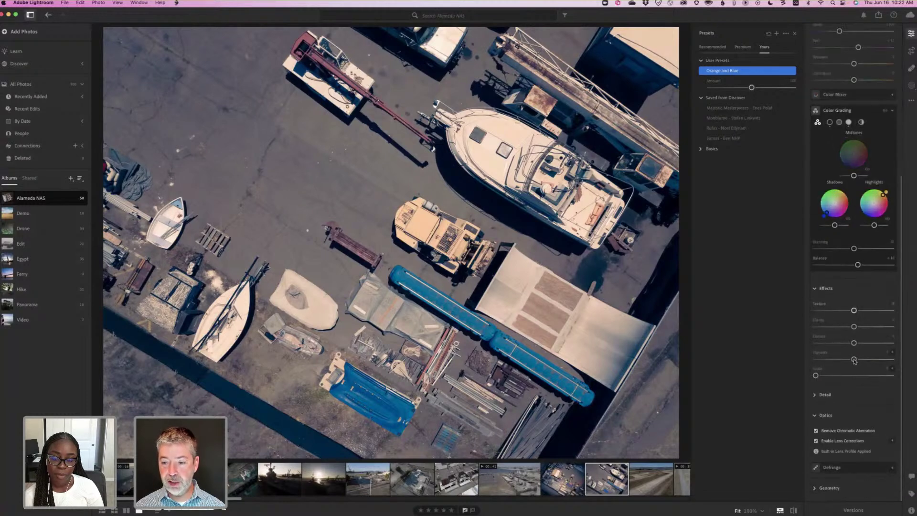
pyautogui.click(825, 360)
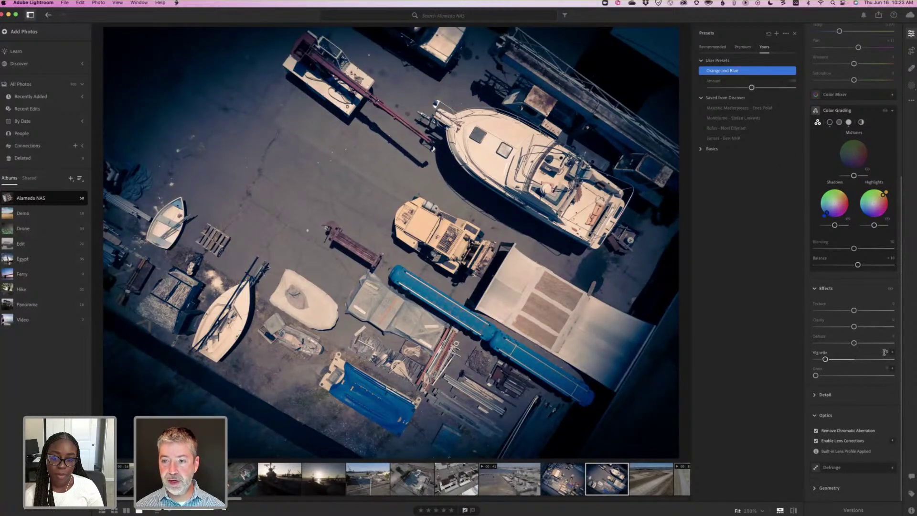
# Start a new preset named '-75' in a newly created 'Vignette' group.
pyautogui.click(778, 33)
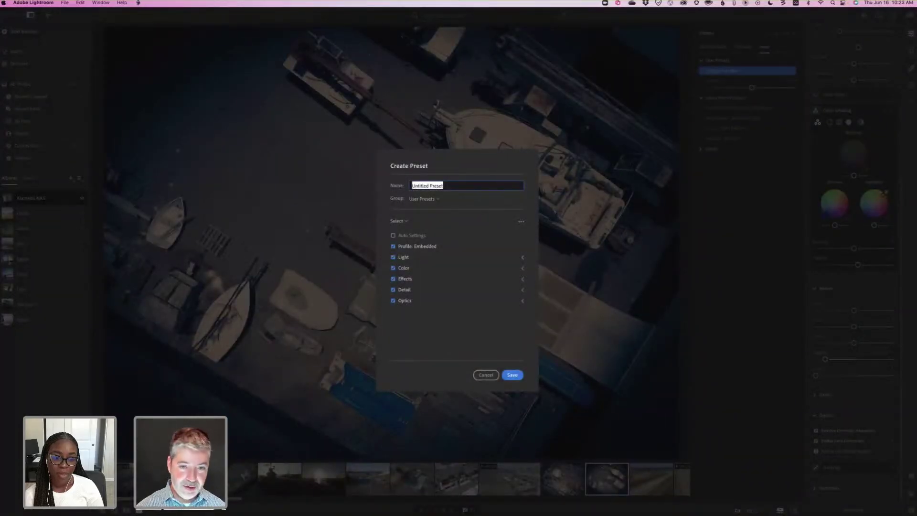
pyautogui.write('-75')
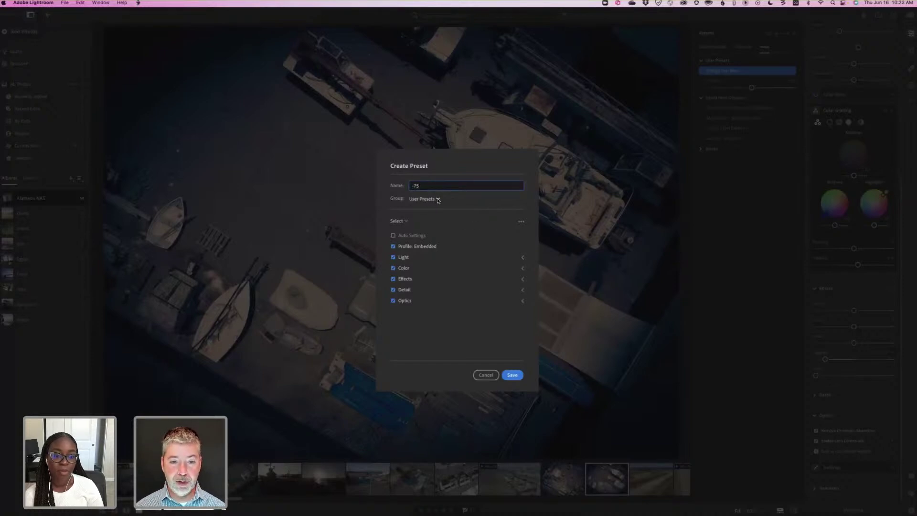
pyautogui.click(438, 200)
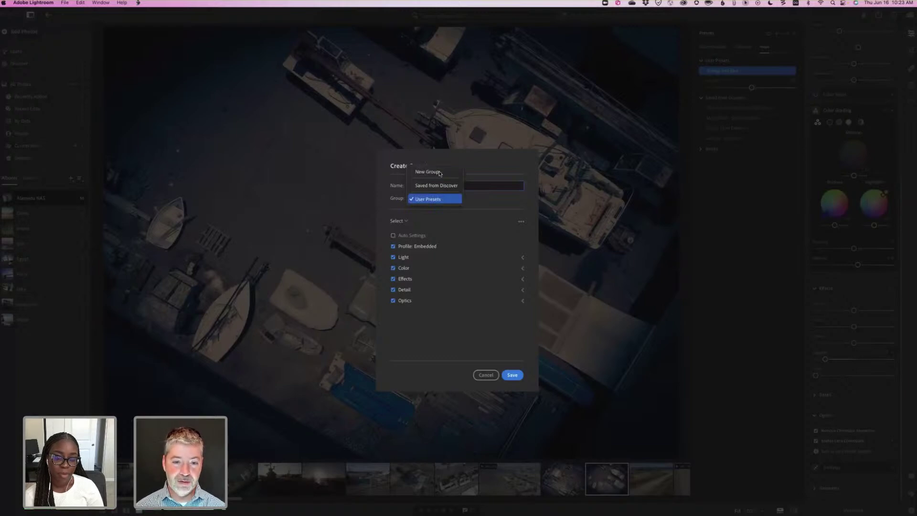
pyautogui.click(442, 199)
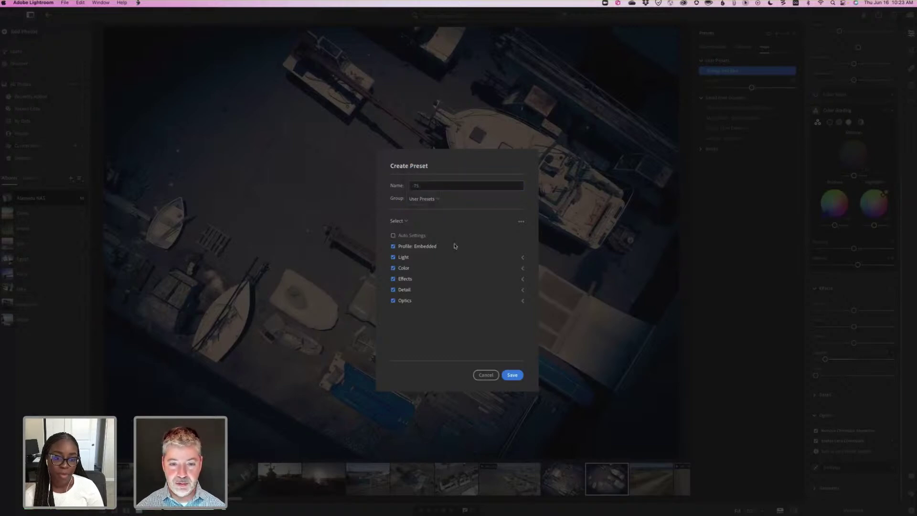
pyautogui.write('Vignette')
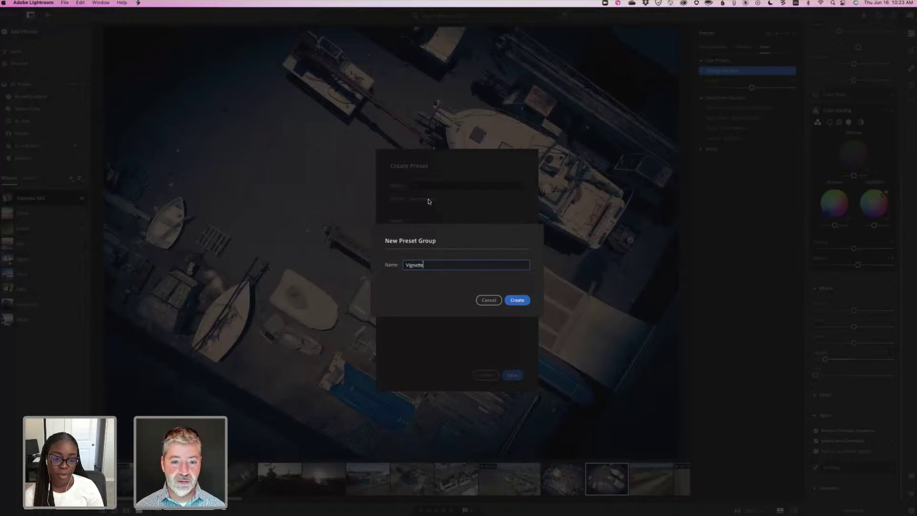
pyautogui.press('Return')
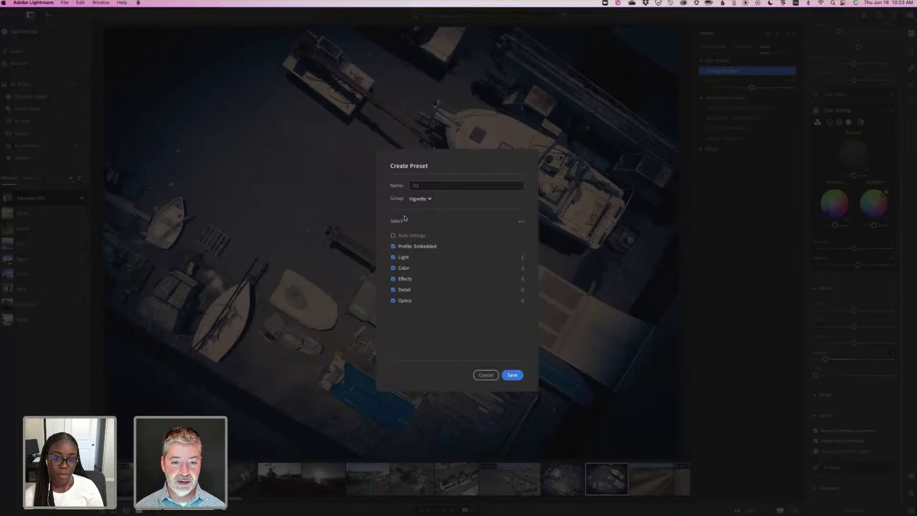
# Limit the -75 preset to the Effects > Vignette setting only and save it.
pyautogui.click(398, 221)
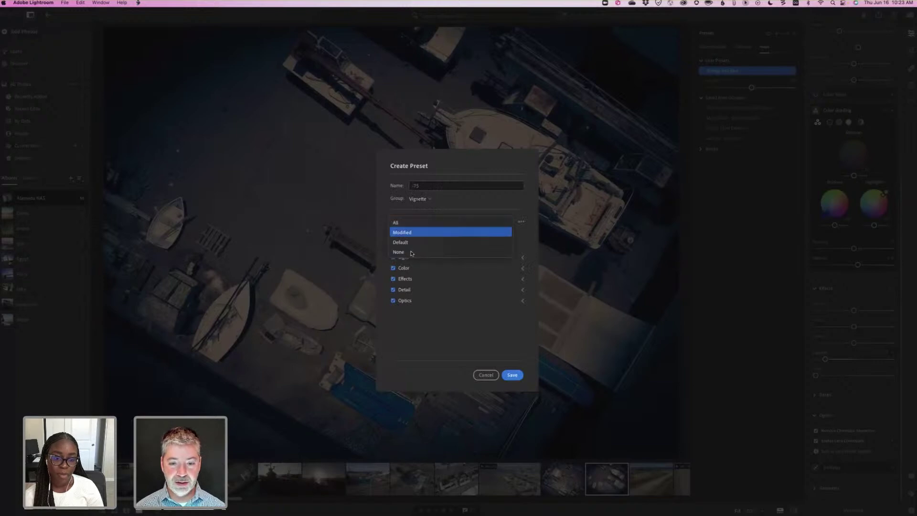
pyautogui.click(404, 252)
pyautogui.click(522, 279)
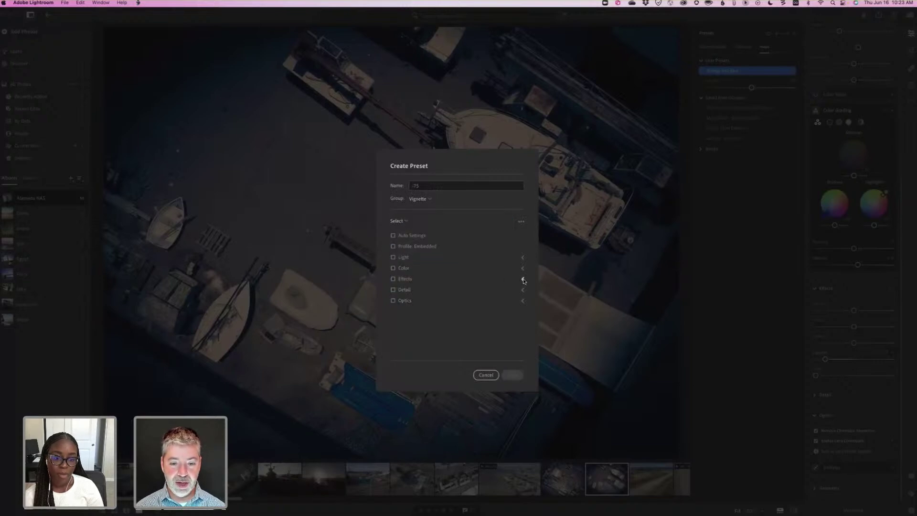
pyautogui.click(400, 320)
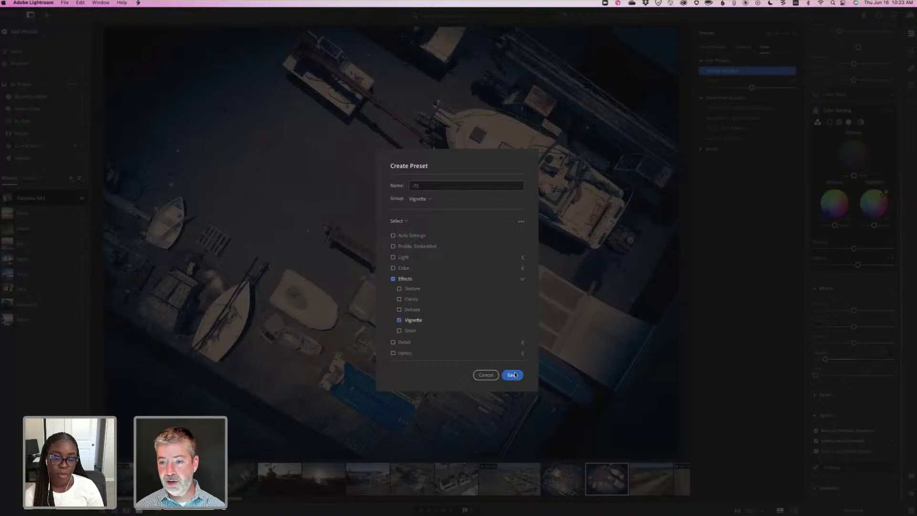
pyautogui.click(513, 375)
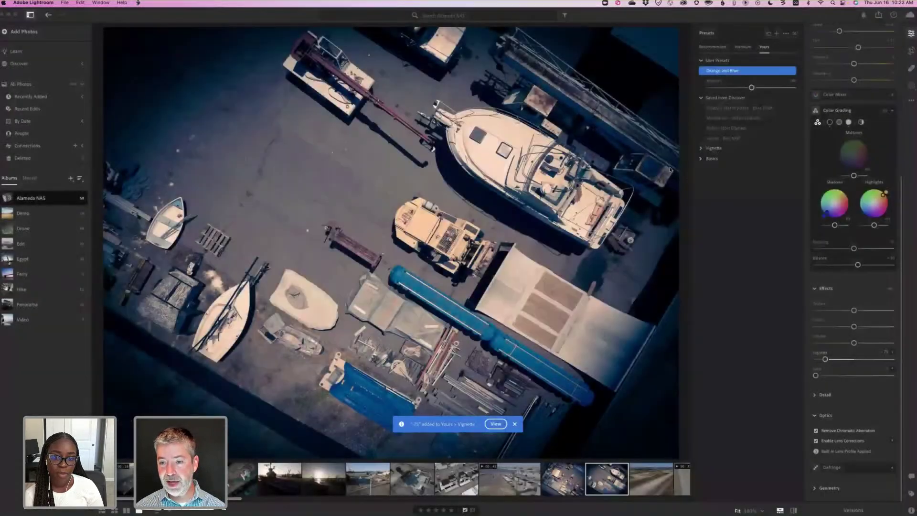
# Expand the Vignette group and set the photo's vignette amount to +75.
pyautogui.click(701, 149)
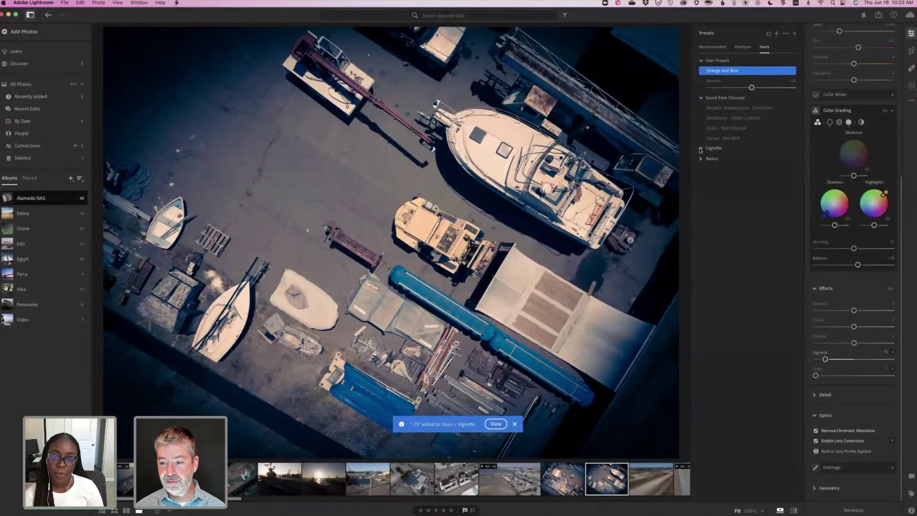
pyautogui.click(885, 352)
pyautogui.write('75')
pyautogui.press('Return')
# Save a preset named '75' containing only the Effects > Vignette setting.
pyautogui.click(777, 34)
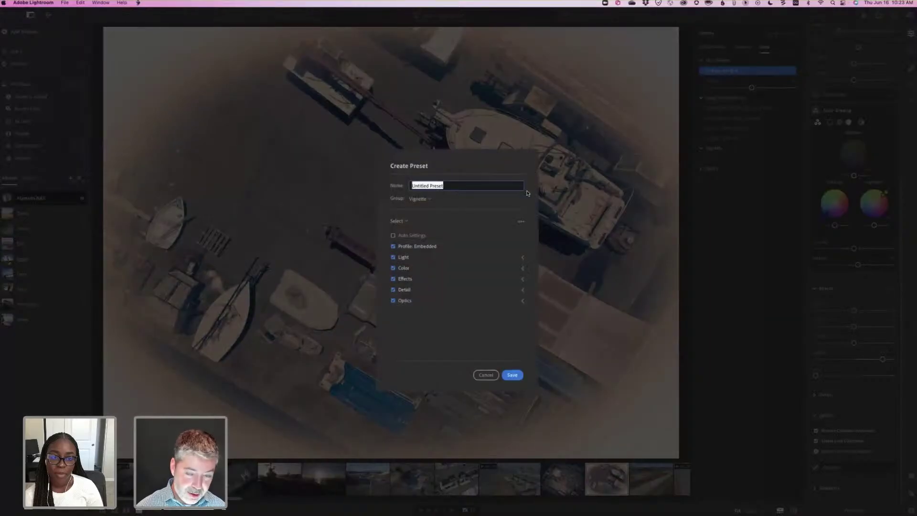
pyautogui.write('75')
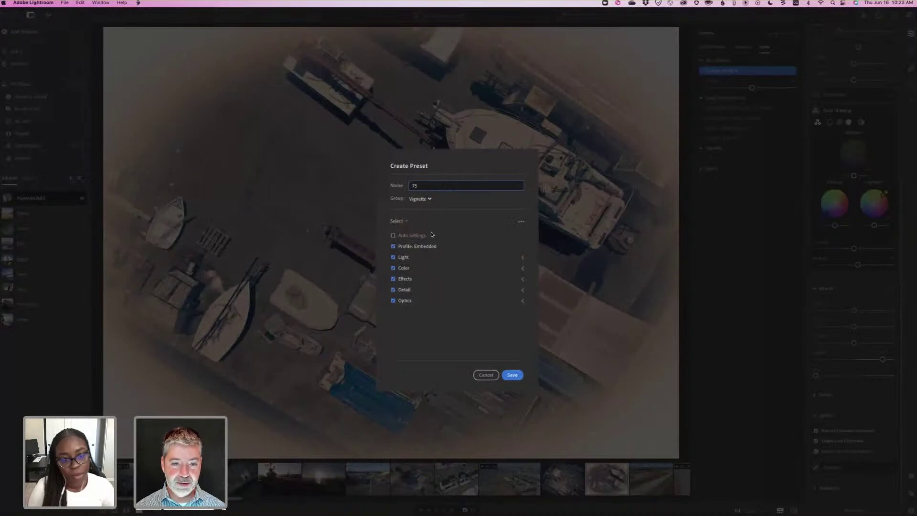
pyautogui.click(399, 221)
pyautogui.press('Down')
pyautogui.press('Down')
pyautogui.press('Down')
pyautogui.press('Return')
pyautogui.click(522, 280)
pyautogui.click(413, 320)
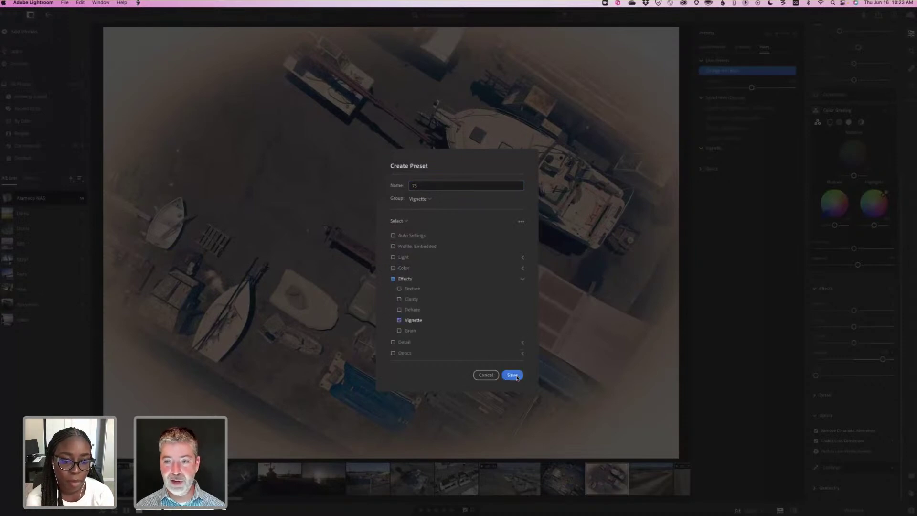
pyautogui.click(512, 375)
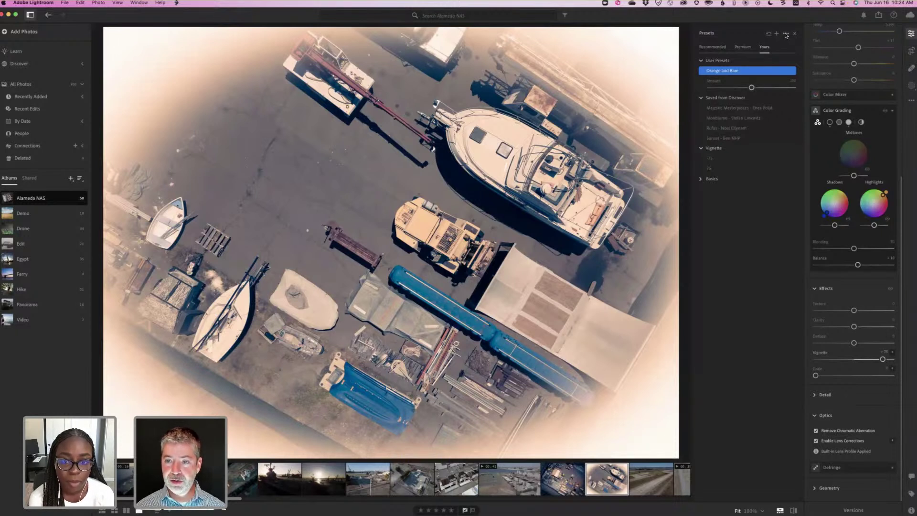
# Apply the -75 vignette preset and browse its right-click options.
pyautogui.click(786, 34)
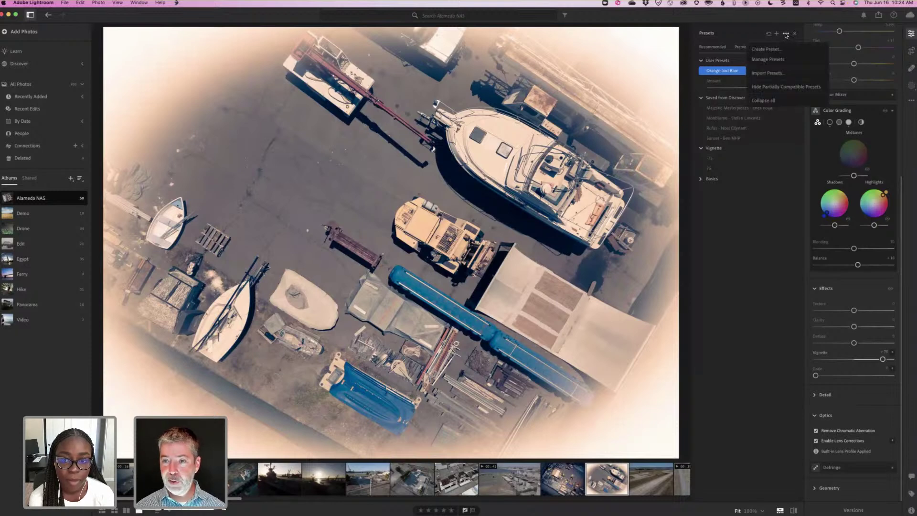
pyautogui.click(723, 159)
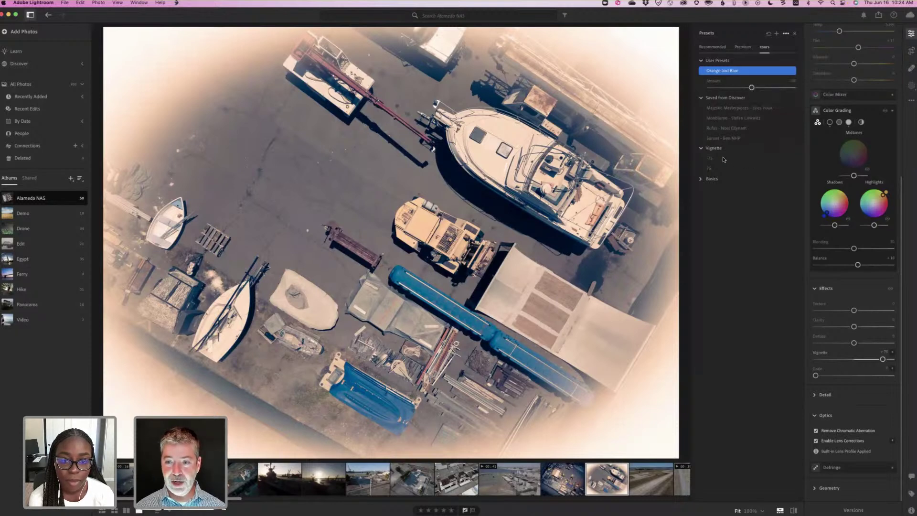
pyautogui.click(724, 159)
pyautogui.rightClick(725, 160)
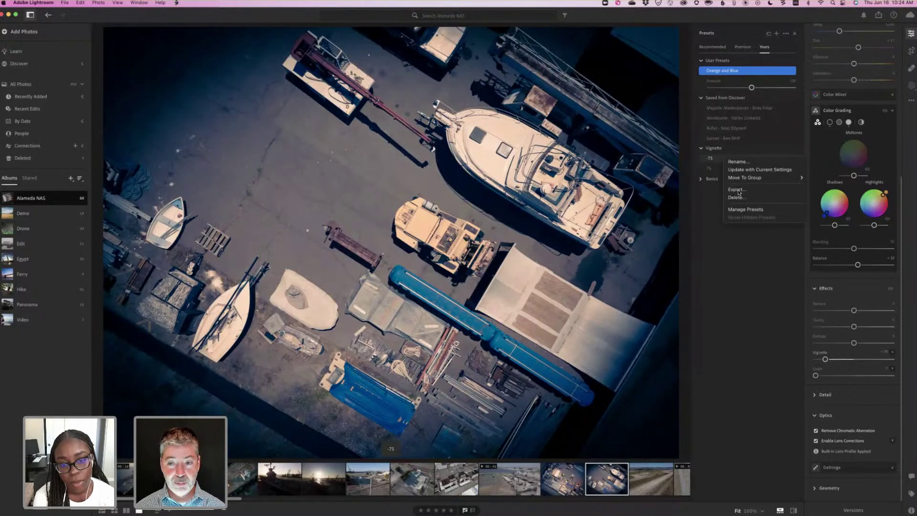
pyautogui.press('Down')
pyautogui.press('Down')
pyautogui.press('Down')
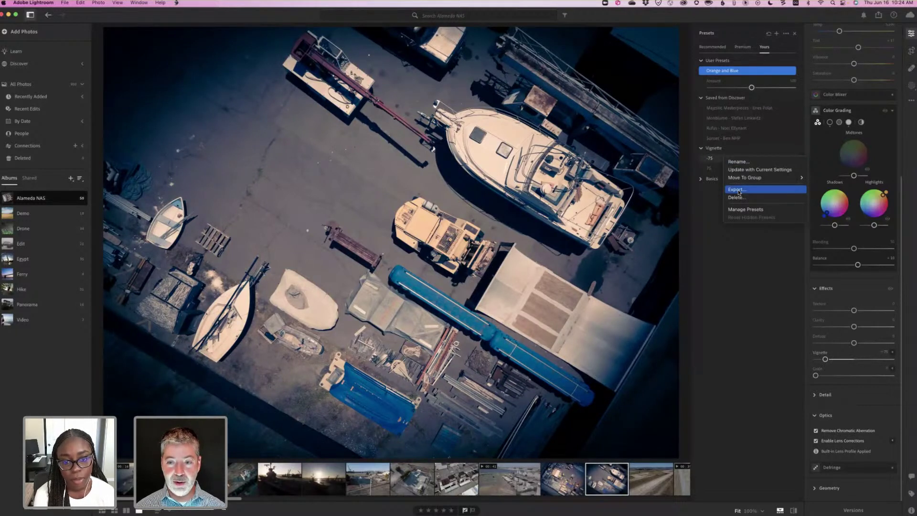
pyautogui.click(717, 160)
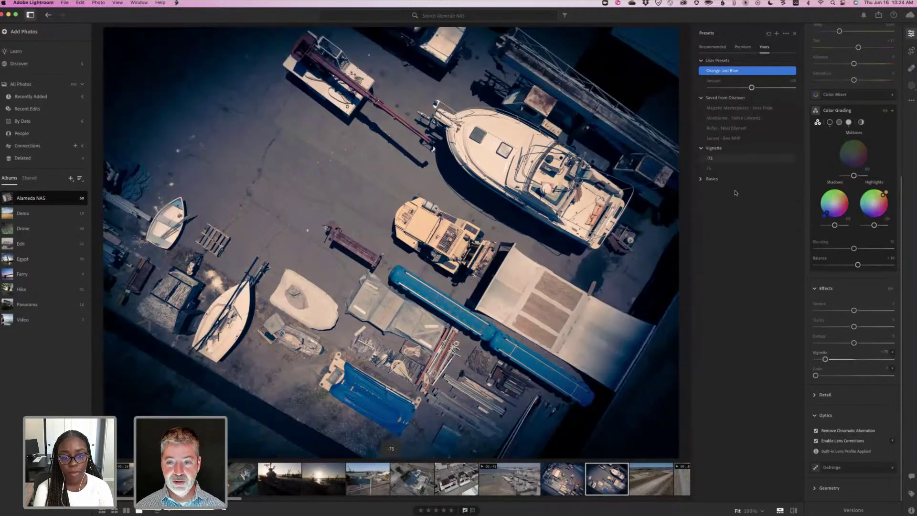
# Start exporting a vignette preset, cancel the export, and close the Presets panel.
pyautogui.rightClick(736, 193)
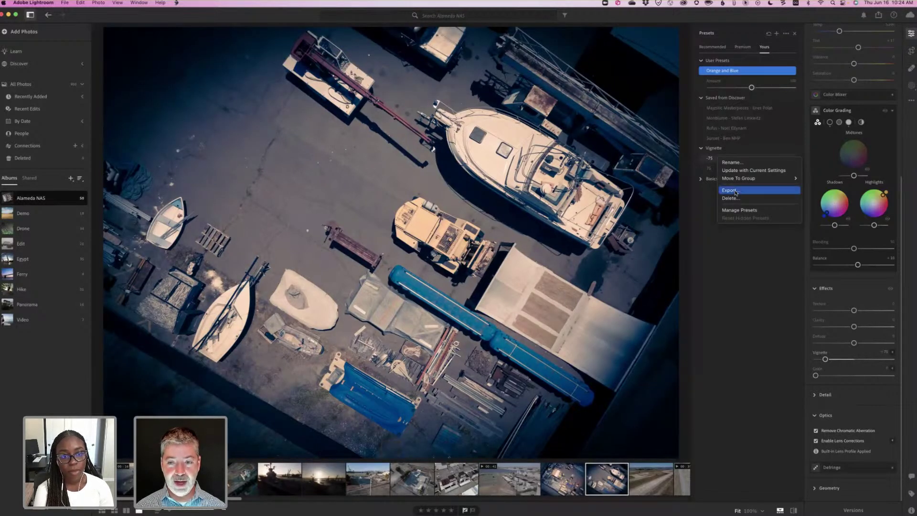
pyautogui.click(736, 191)
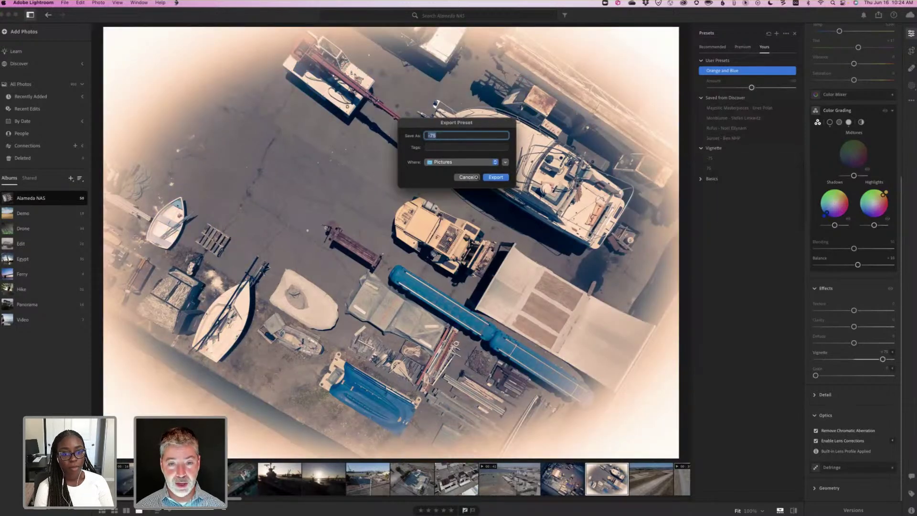
pyautogui.click(476, 177)
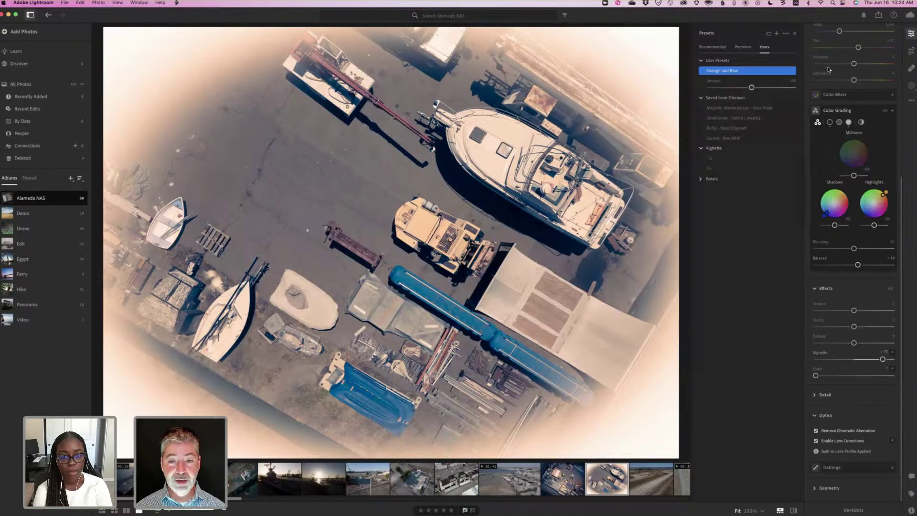
pyautogui.scroll(5, 829, 69)
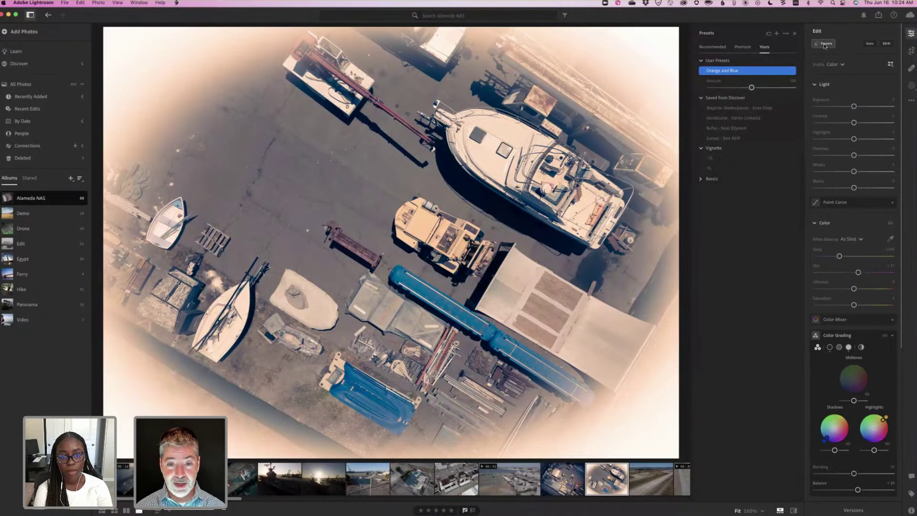
pyautogui.click(824, 44)
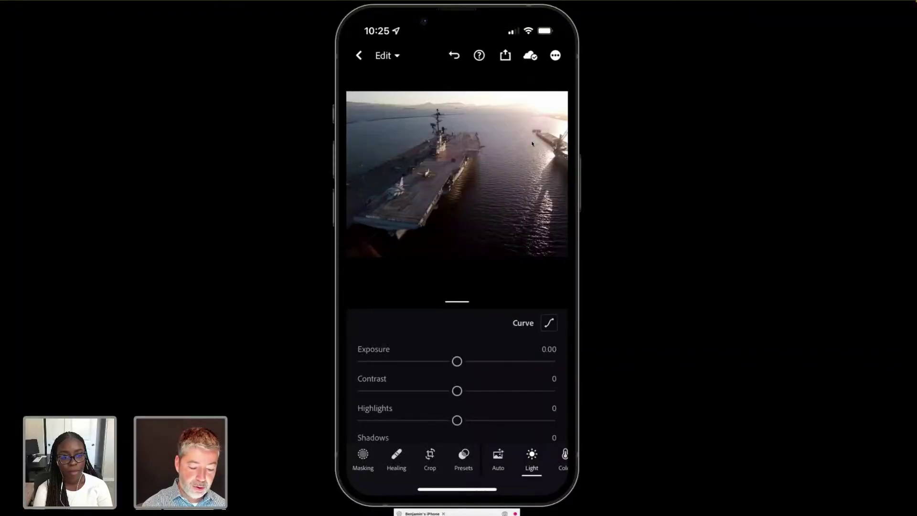
# On mobile, apply the Orange and Blue preset from Yours > User Presets to the carrier photo.
pyautogui.click(464, 456)
pyautogui.click(497, 304)
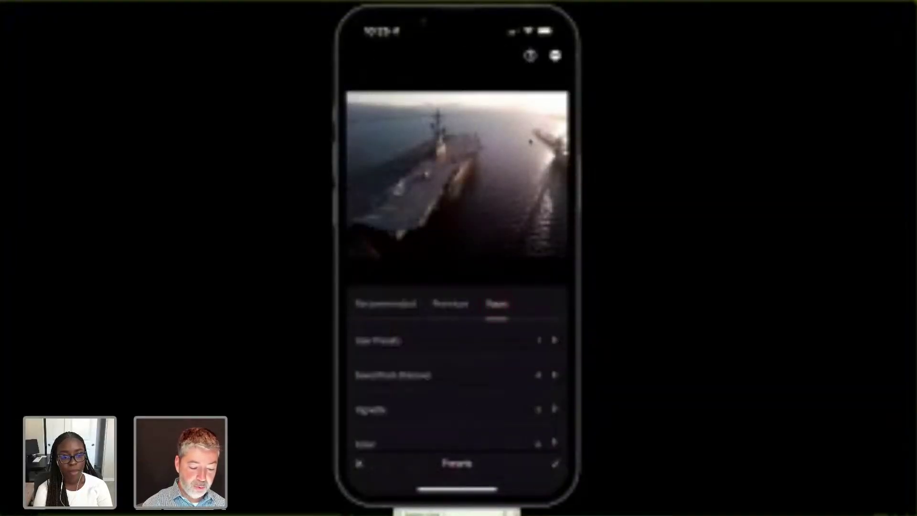
pyautogui.click(378, 340)
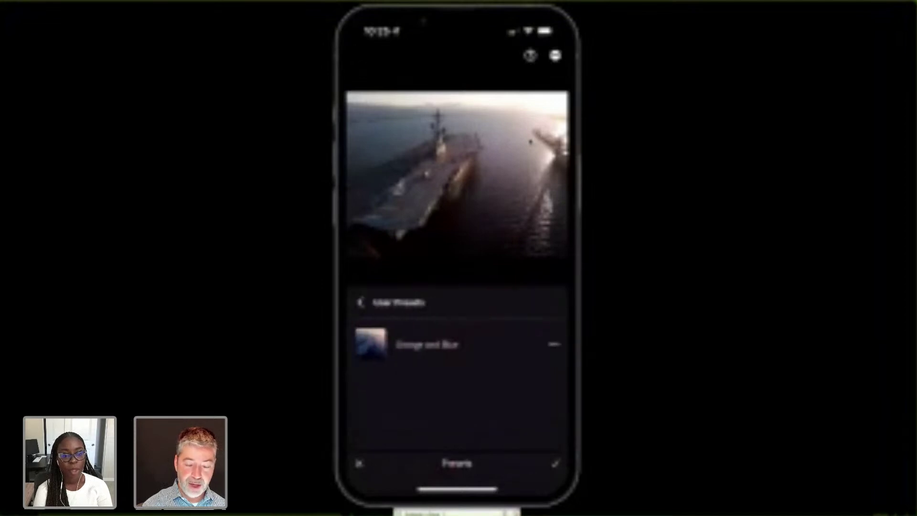
pyautogui.click(436, 346)
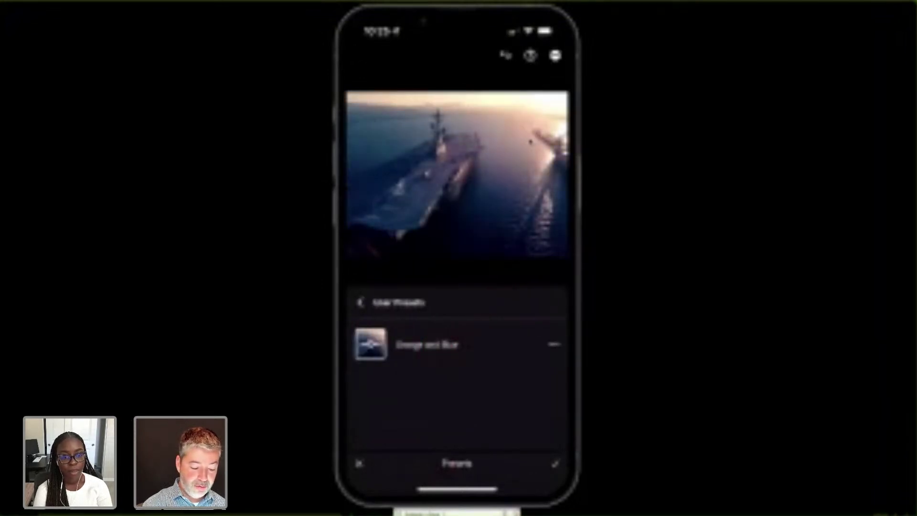
# From the Vignette group, try the 75 preset, then settle on -75.
pyautogui.click(360, 303)
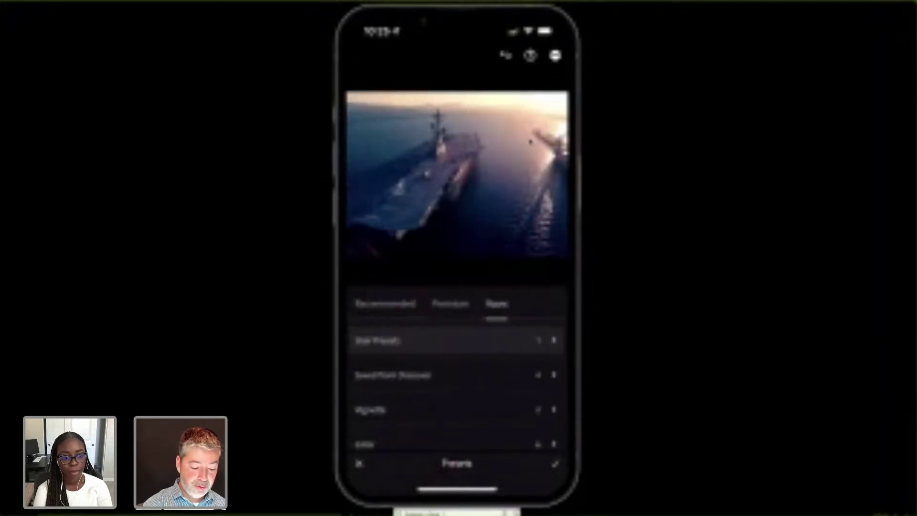
pyautogui.click(420, 411)
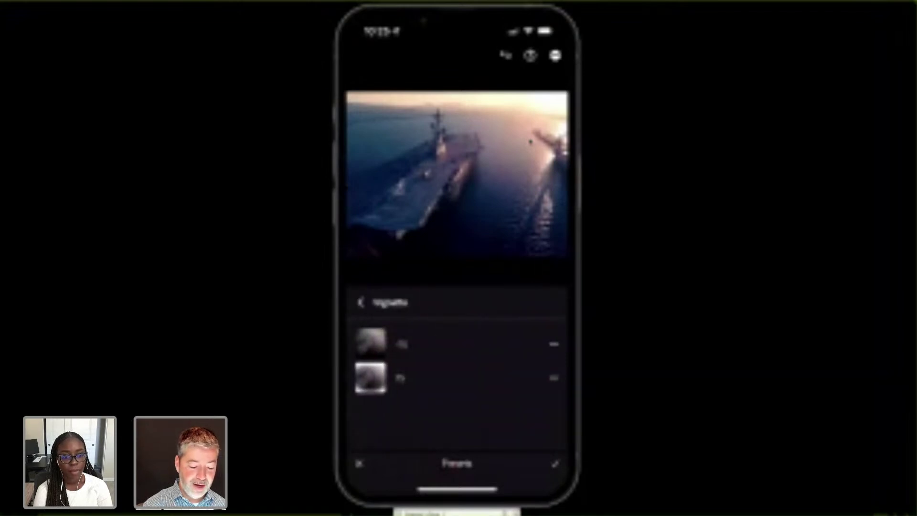
pyautogui.click(371, 377)
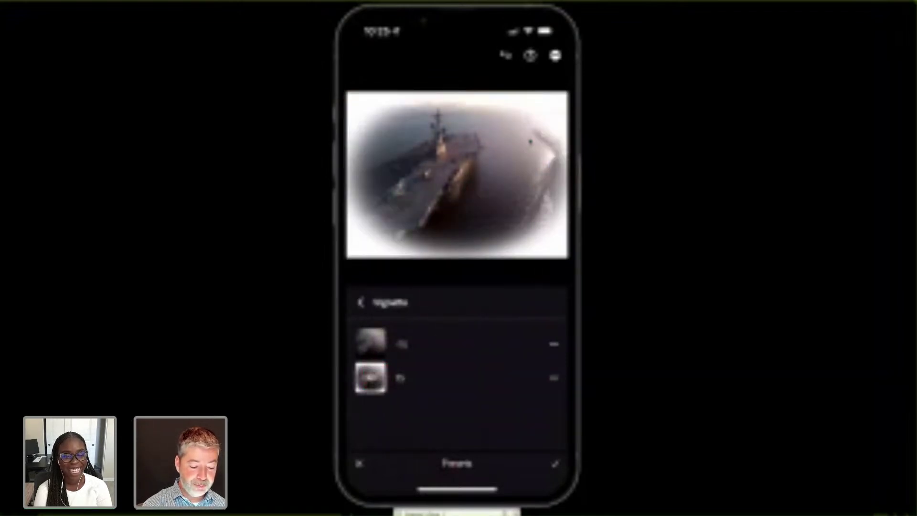
pyautogui.click(371, 343)
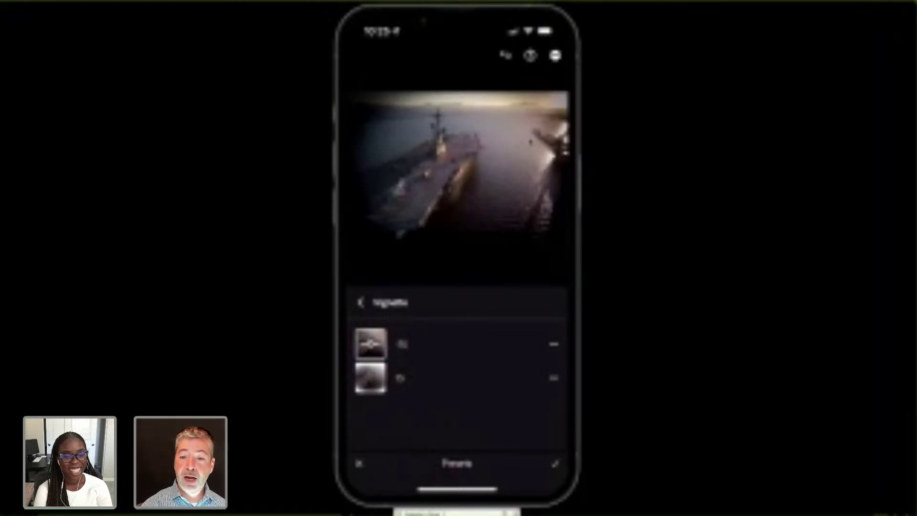
pyautogui.click(362, 302)
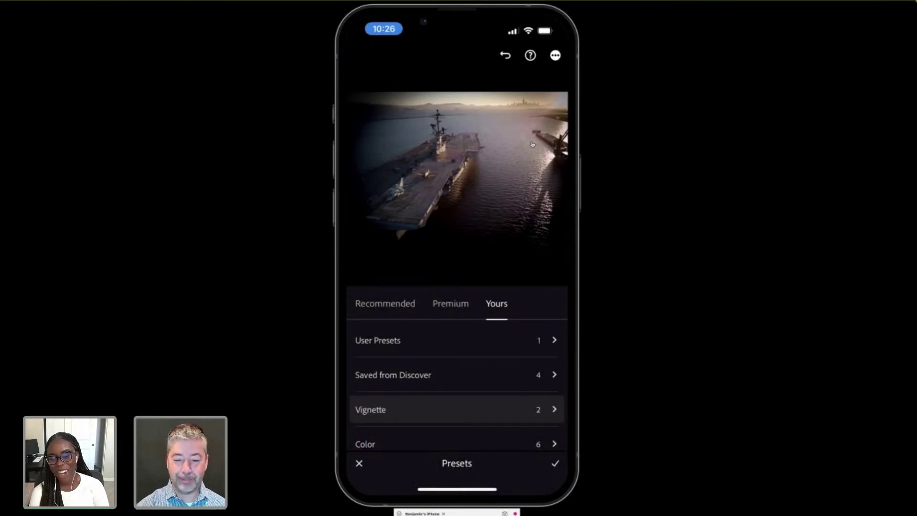
# Switch from the phone view back to desktop Lightroom showing the Alameda NAS photo grid.
pyautogui.press('super+Tab')
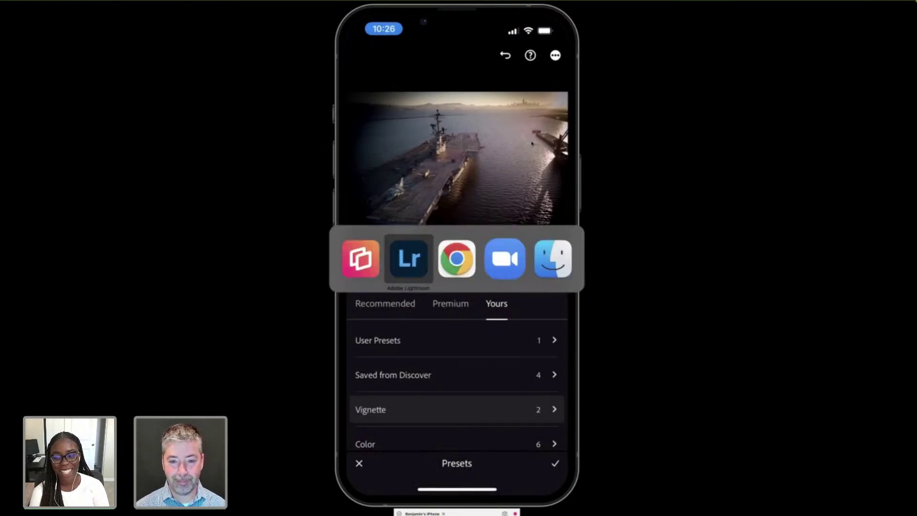
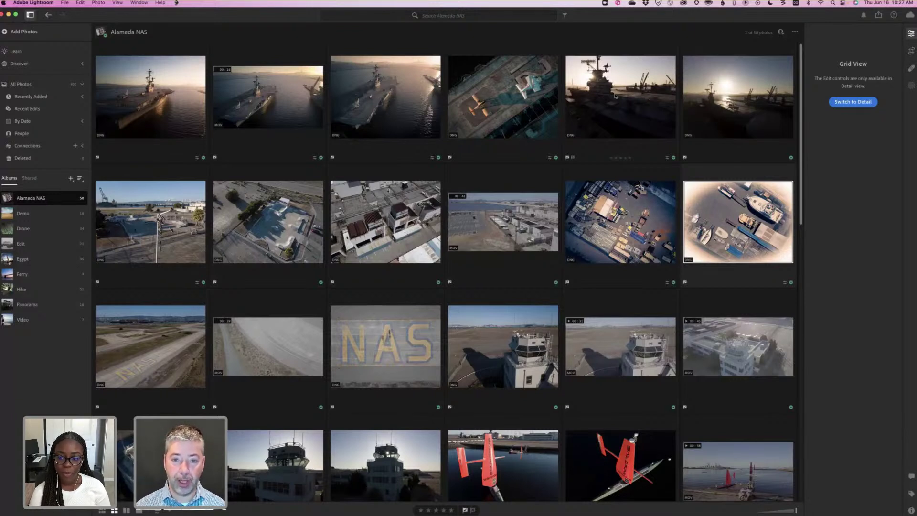
# Open the carrier-deck photo in Detail view and inspect the -75 vignette preset's options.
pyautogui.click(867, 103)
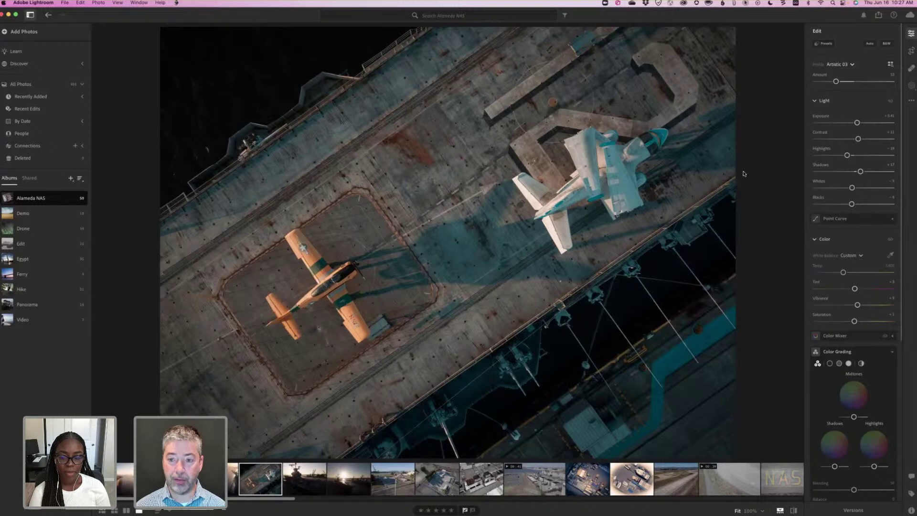
pyautogui.hotkey('shift', 'p')
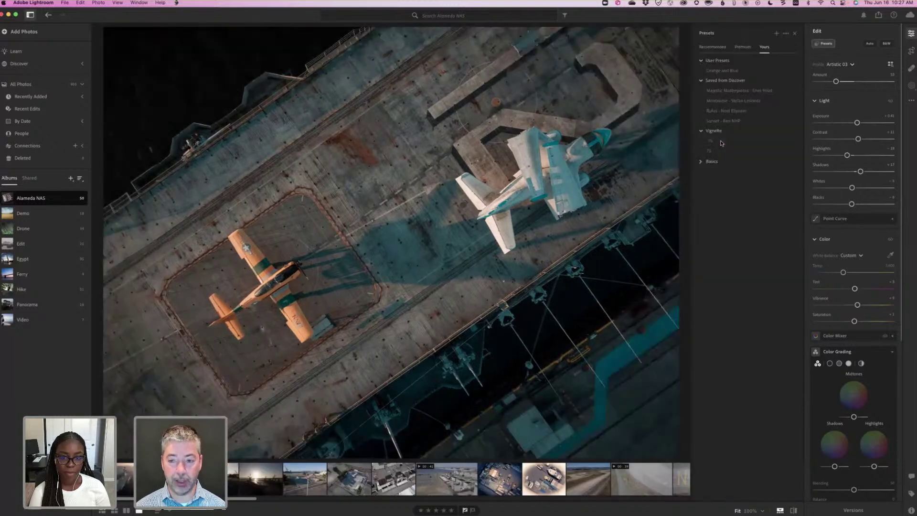
pyautogui.rightClick(722, 142)
pyautogui.press('Down')
pyautogui.press('Down')
pyautogui.press('Down')
pyautogui.press('Down')
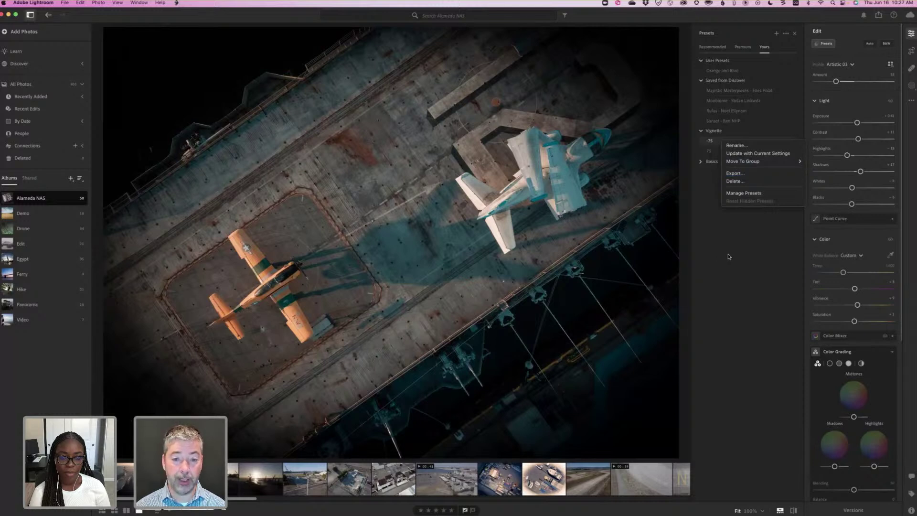
pyautogui.press('Escape')
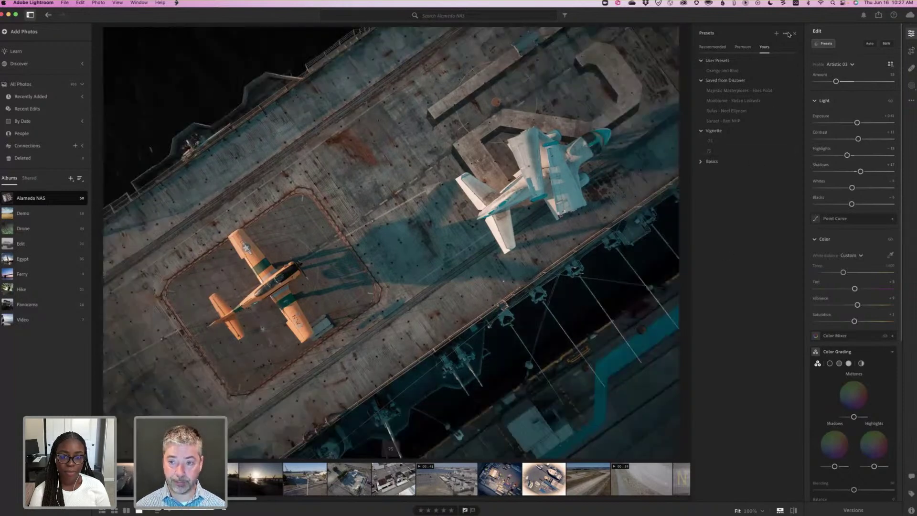
# Look through the preset management options, then hide the Presets panel.
pyautogui.click(787, 34)
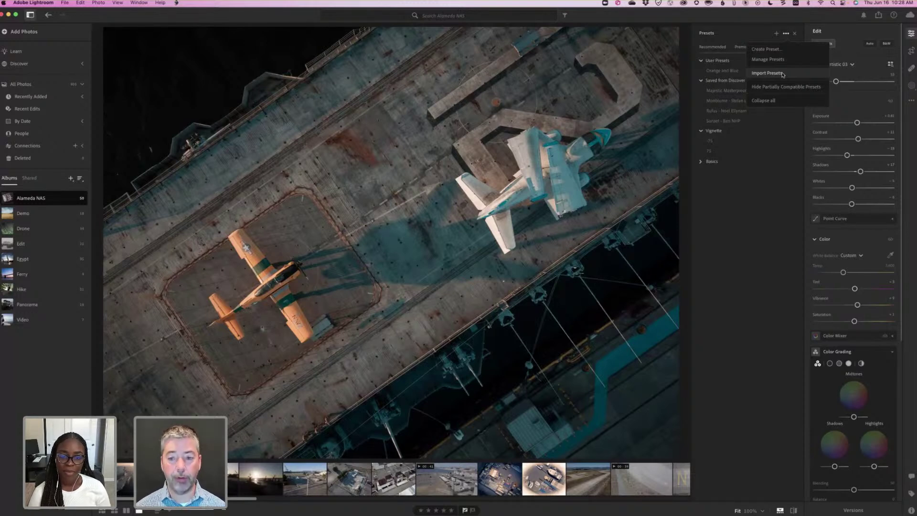
pyautogui.click(766, 254)
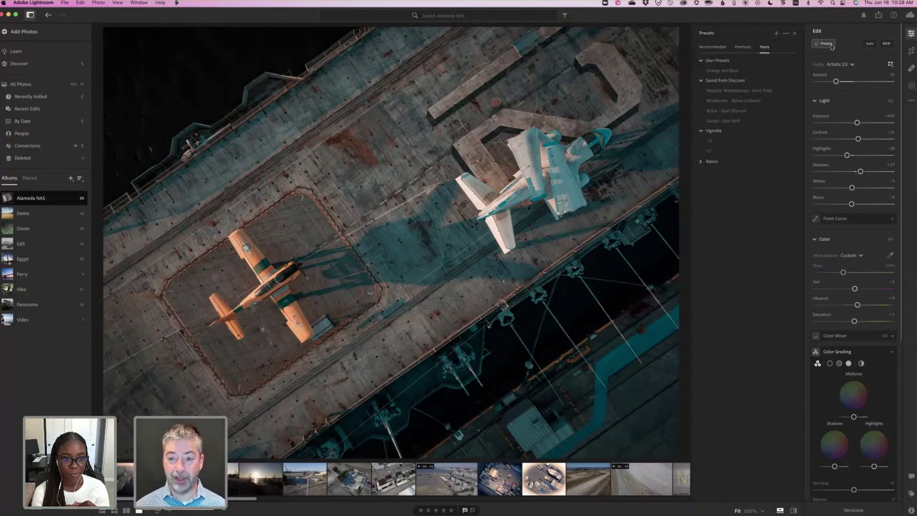
pyautogui.hotkey('shift', 'p')
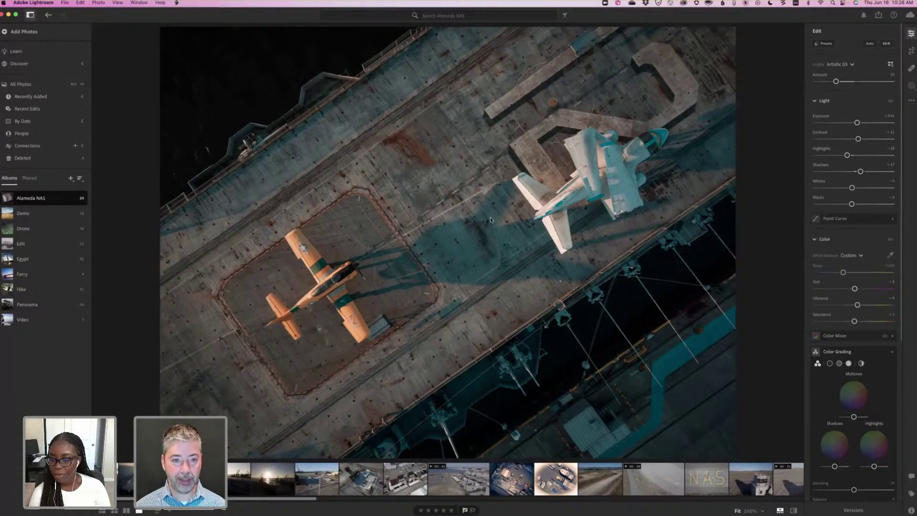
# Back in the Alameda NAS grid, open the angled basketball-court aerial shot.
pyautogui.press('g')
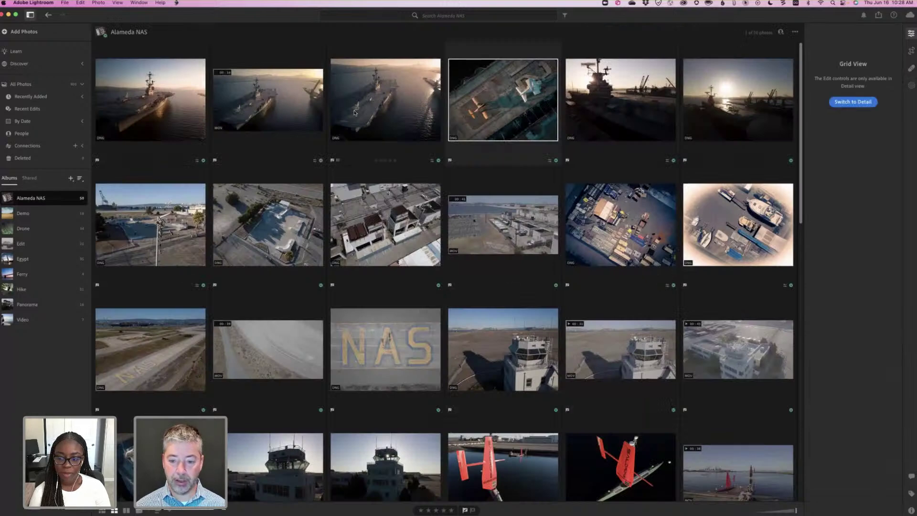
pyautogui.scroll(-10, 354, 112)
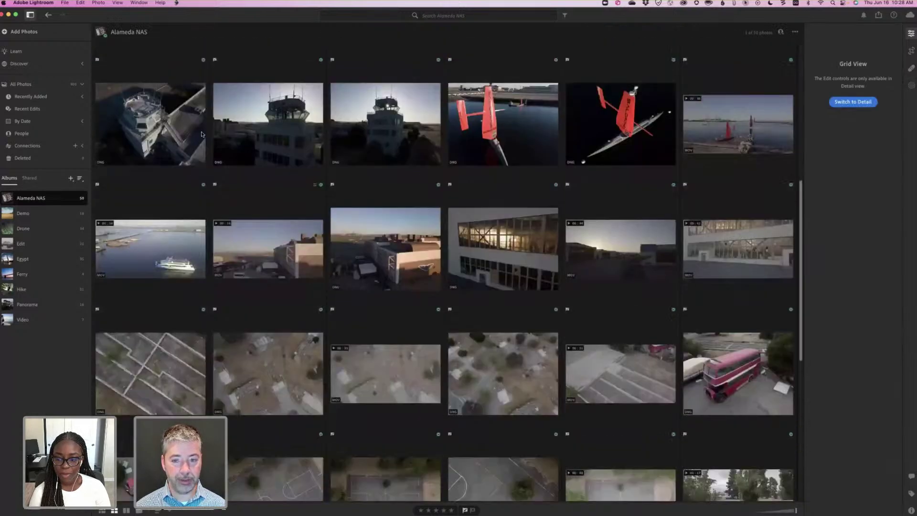
pyautogui.scroll(-2, 406, 151)
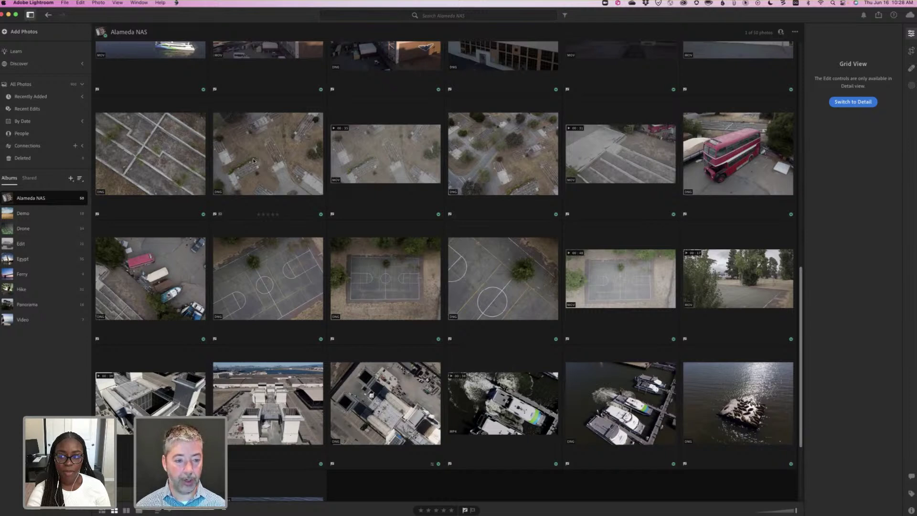
pyautogui.doubleClick(280, 290)
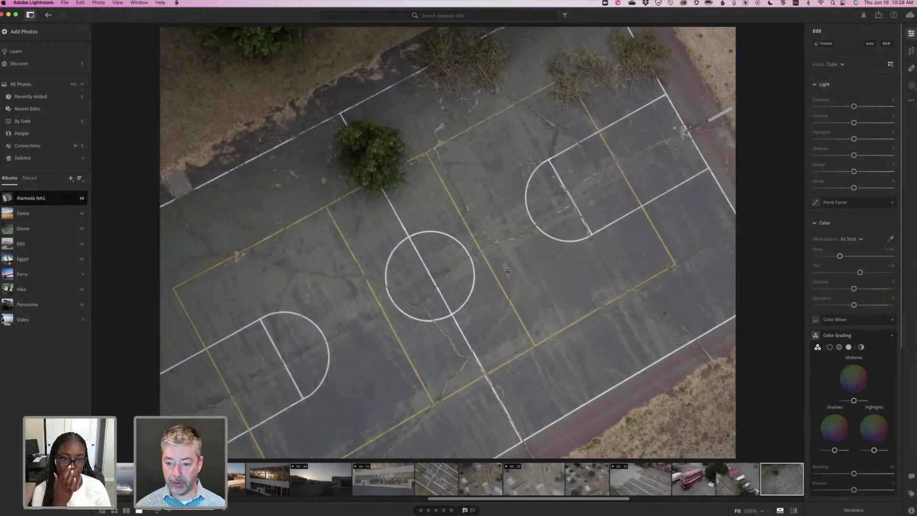
# Compare the court shots in the filmstrip, ending on the straight full-court shot.
pyautogui.hscroll(5, 597, 478)
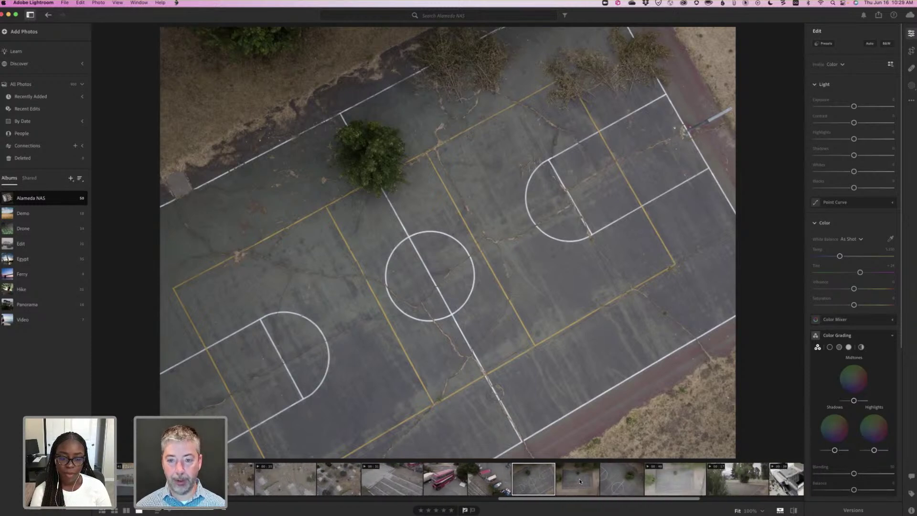
pyautogui.click(580, 481)
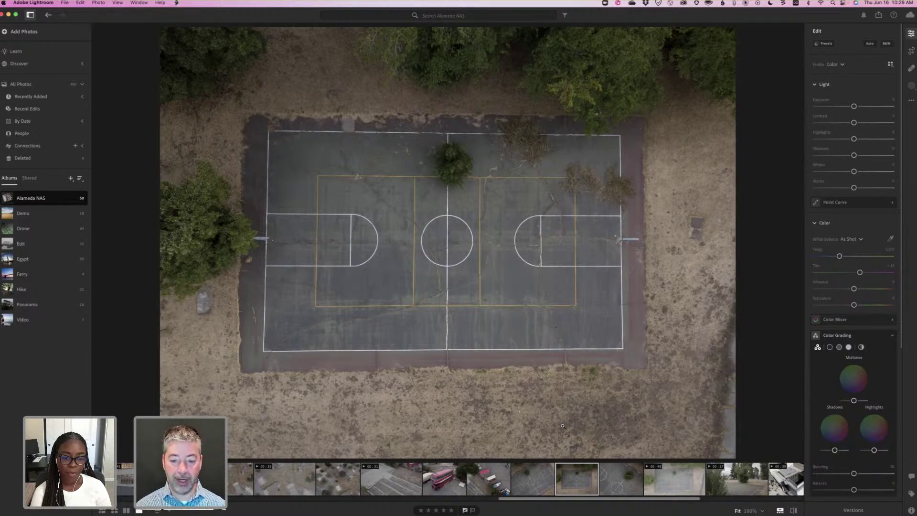
pyautogui.click(541, 483)
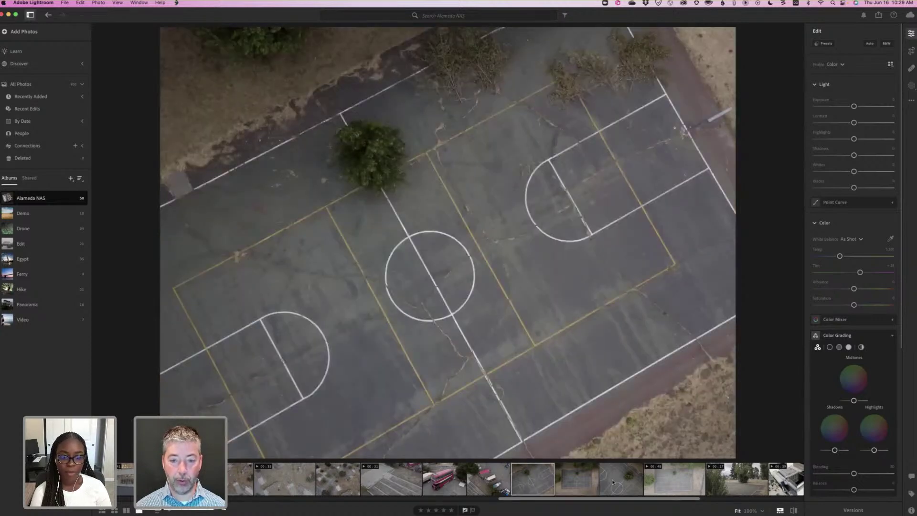
pyautogui.press('Right')
pyautogui.press('Right')
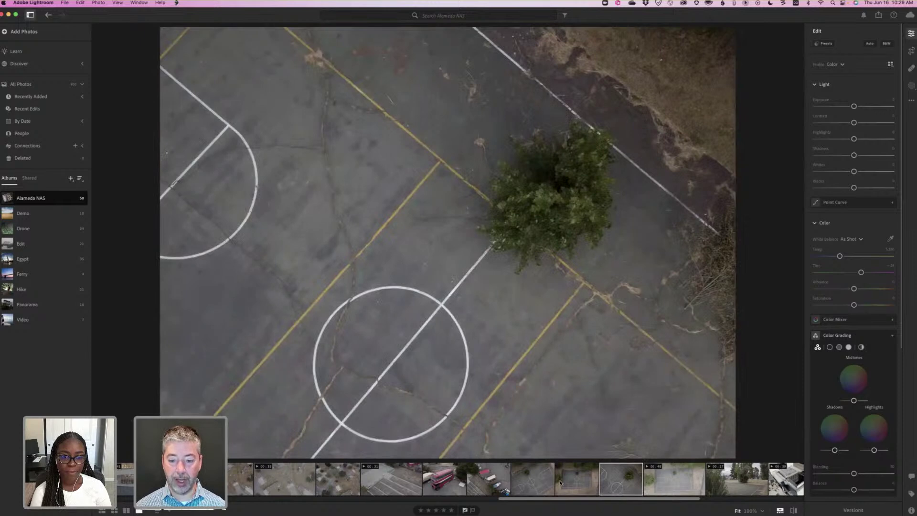
pyautogui.press('Left')
pyautogui.press('Left')
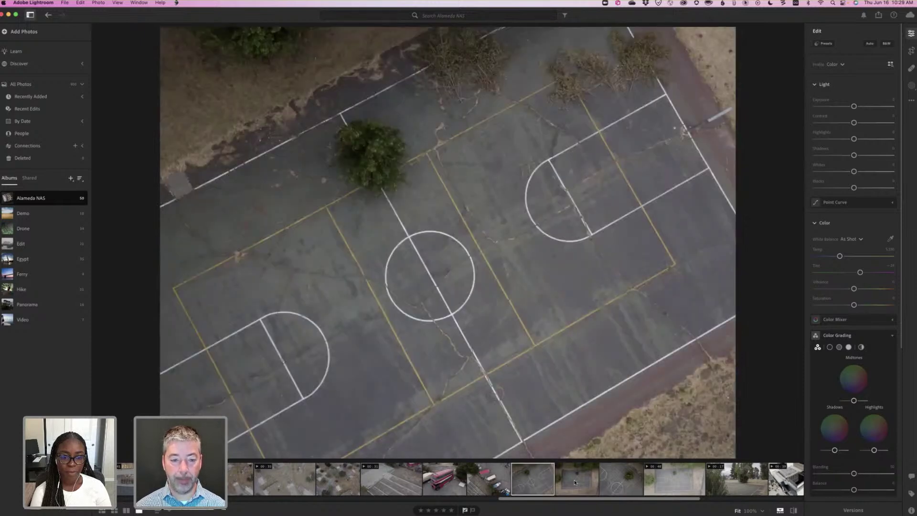
pyautogui.click(574, 480)
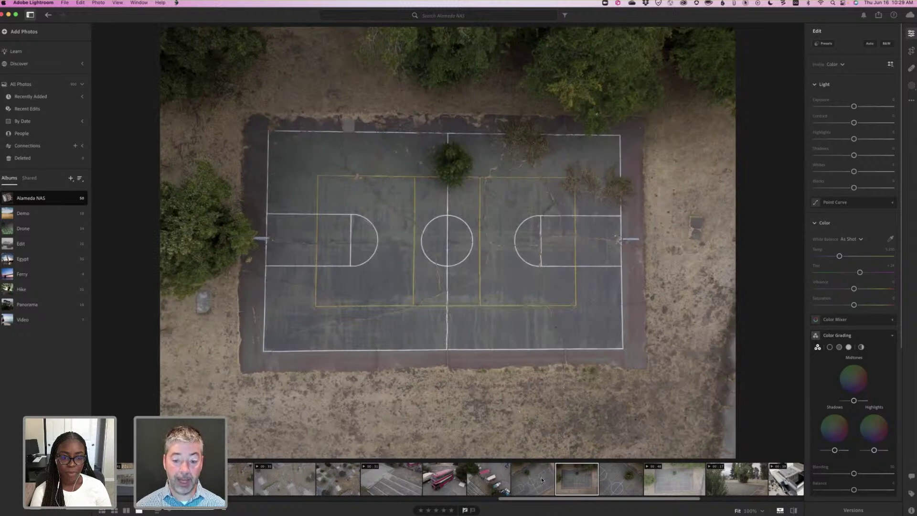
pyautogui.press('Left')
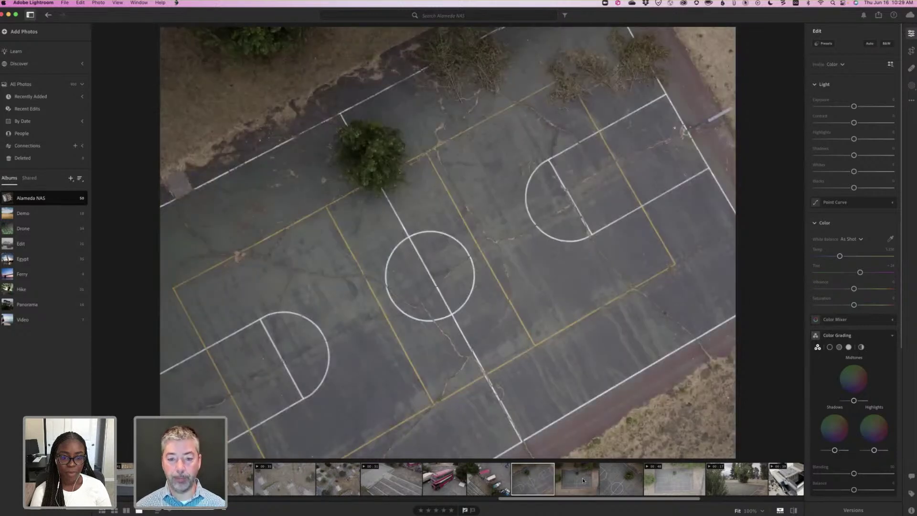
pyautogui.press('Right')
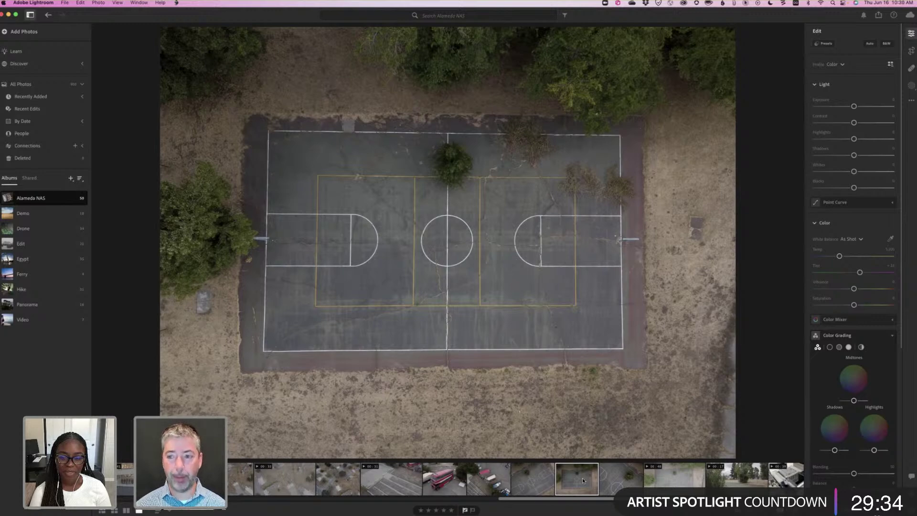
pyautogui.click(912, 51)
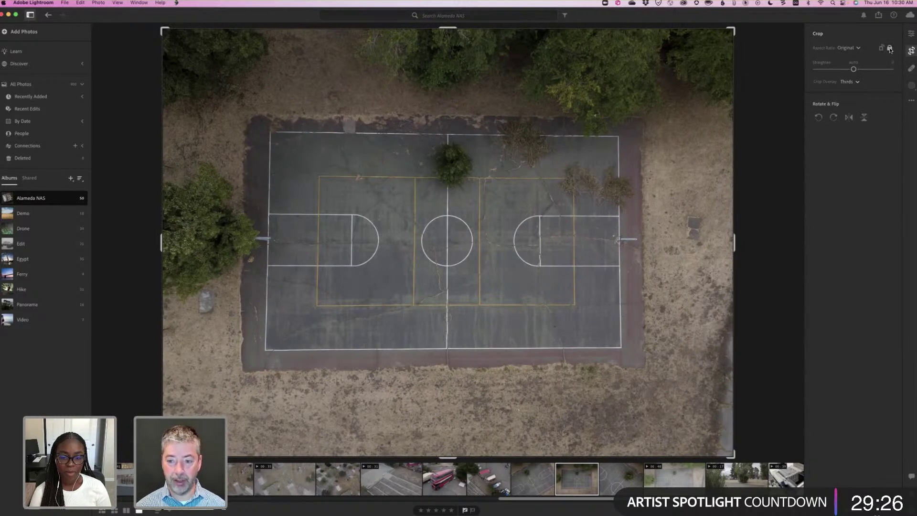
pyautogui.moveTo(727, 244)
pyautogui.mouseDown()
pyautogui.moveTo(700, 244)
pyautogui.moveTo(714, 244)
pyautogui.mouseUp()
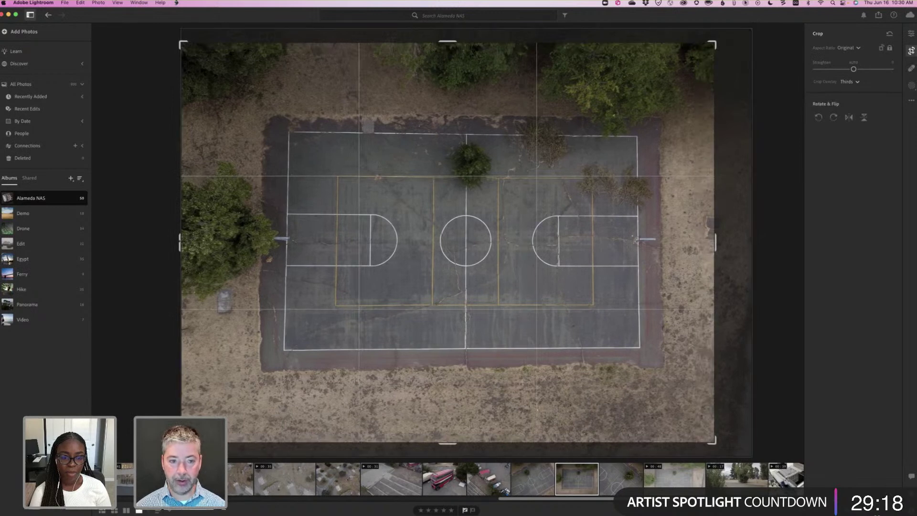
pyautogui.moveTo(181, 243); pyautogui.dragTo(214, 243)
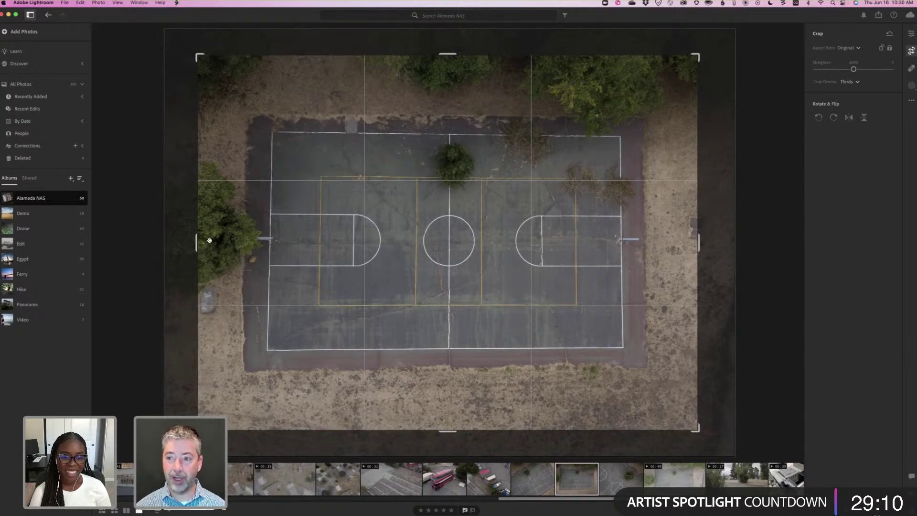
pyautogui.click(890, 34)
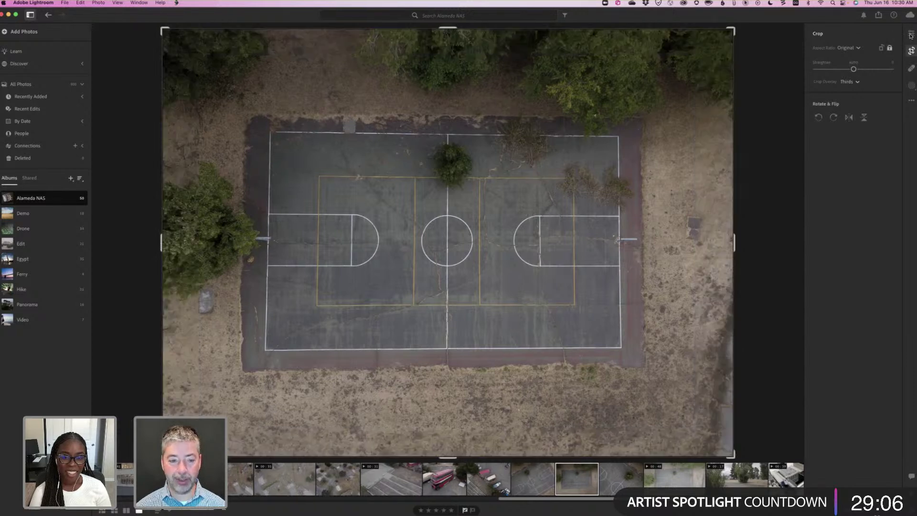
pyautogui.click(911, 33)
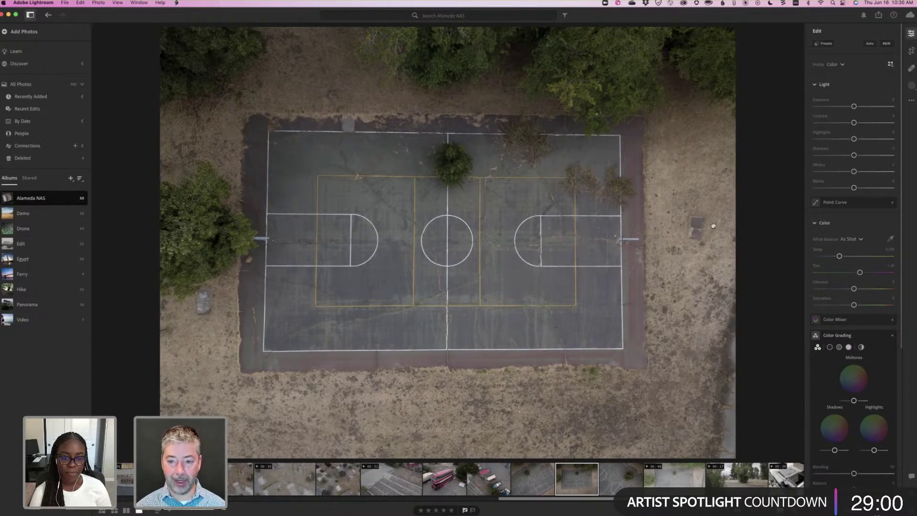
# Zoom in to inspect the court details and the concrete slab beside it.
pyautogui.click(693, 222)
pyautogui.click(667, 233)
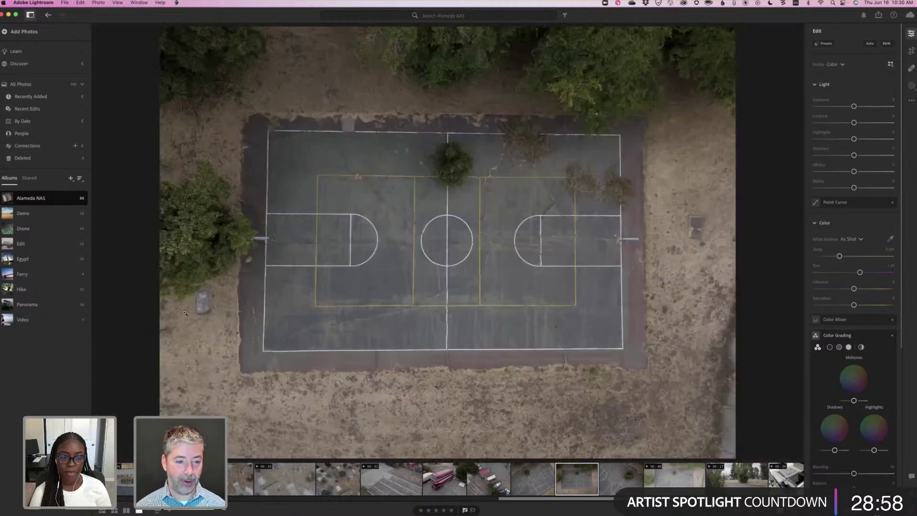
pyautogui.click(202, 304)
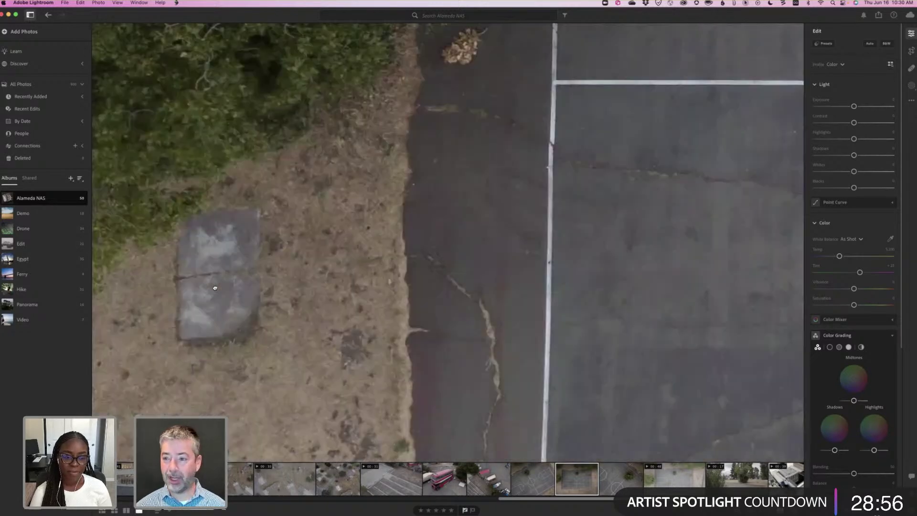
pyautogui.click(202, 293)
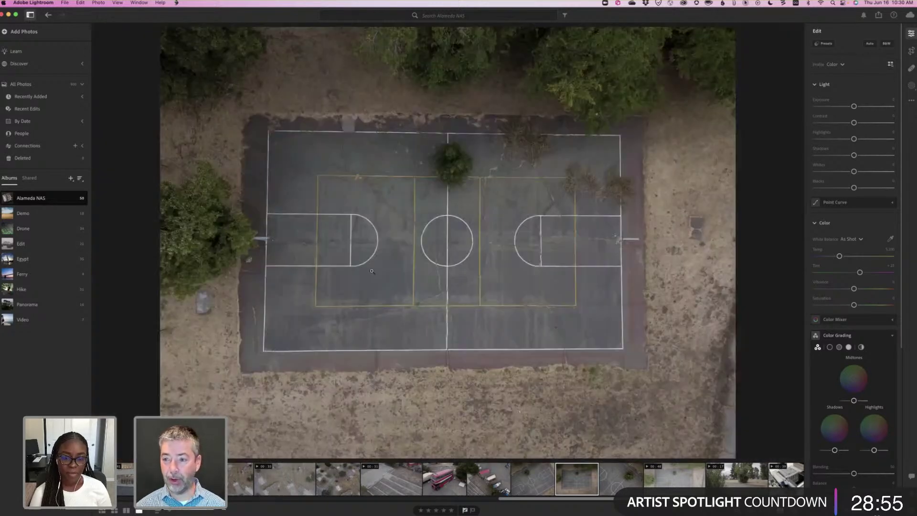
# Heal the manhole covers and the small stone, then show the mirrored iPhone carrier edit.
pyautogui.click(912, 68)
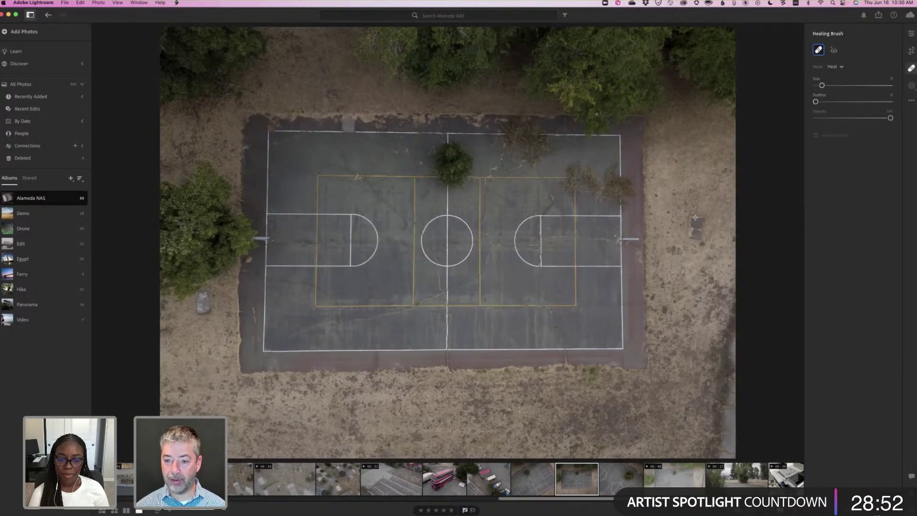
pyautogui.press(']')
pyautogui.press(']')
pyautogui.moveTo(695, 228); pyautogui.dragTo(699, 217)
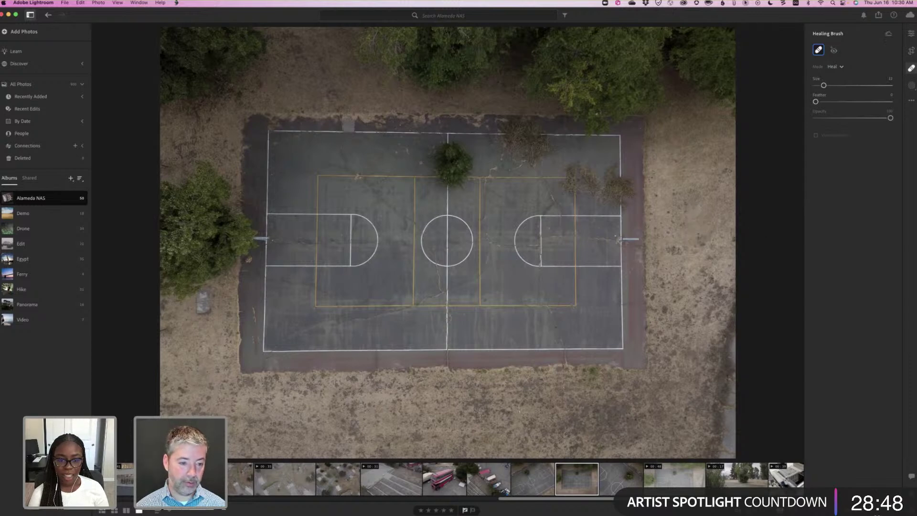
pyautogui.moveTo(204, 297)
pyautogui.mouseDown()
pyautogui.moveTo(214, 293)
pyautogui.moveTo(202, 313)
pyautogui.mouseUp()
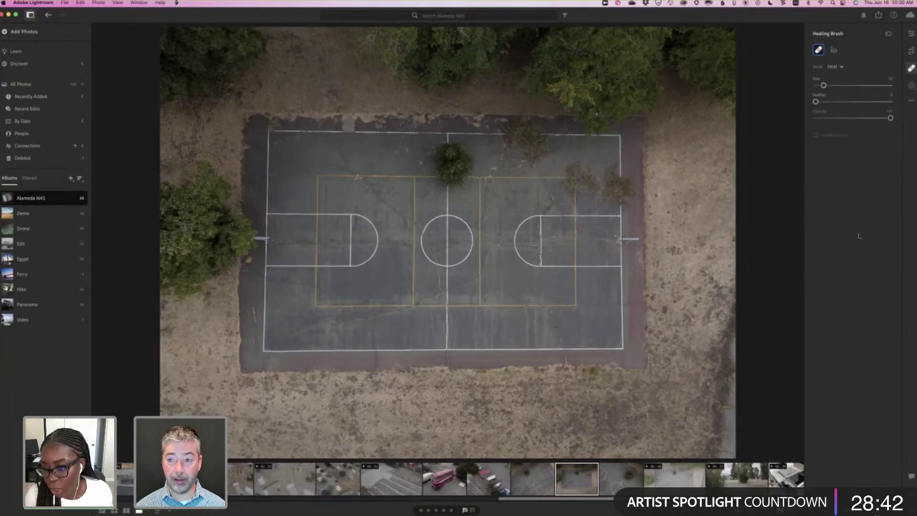
pyautogui.click(911, 34)
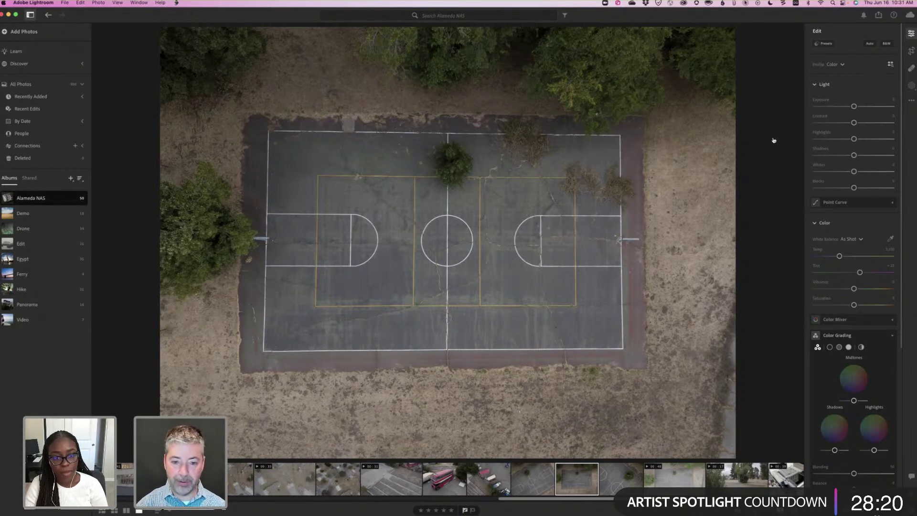
pyautogui.press('super+Tab')
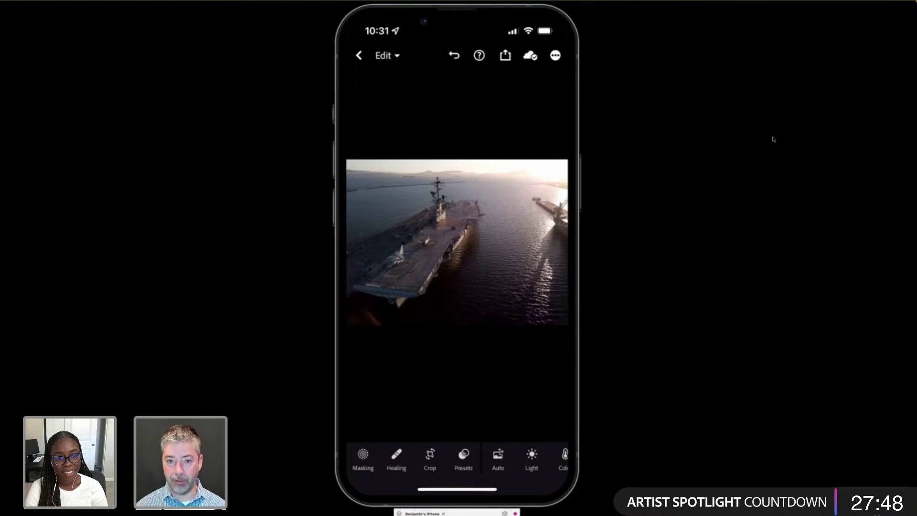
# Switch from the mirrored iPhone back to the court photo in desktop Lightroom.
pyautogui.press('super+Tab')
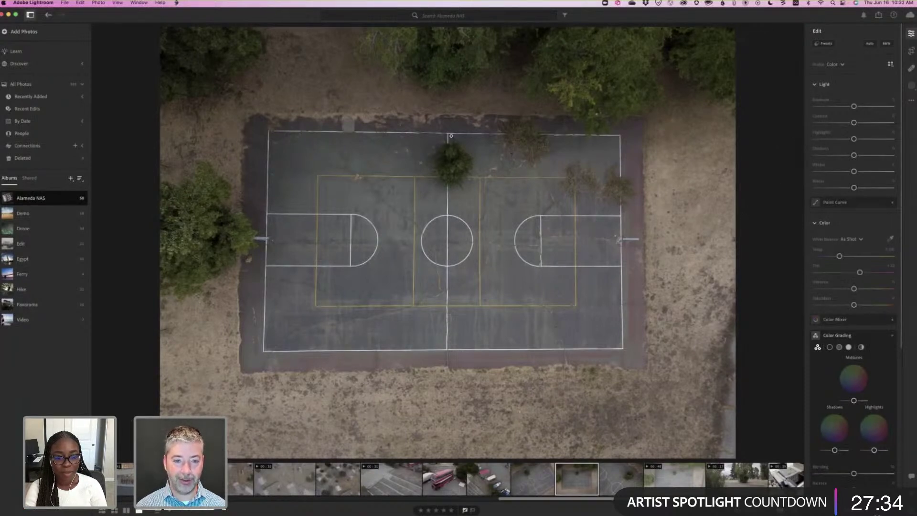
# Zoom to 100% and heal the grey concrete patch on the court's top edge.
pyautogui.click(356, 134)
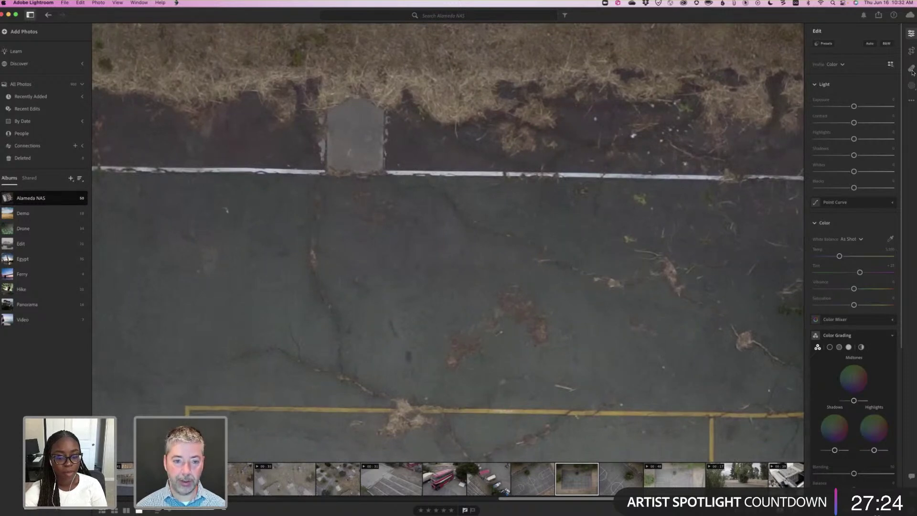
pyautogui.press('h')
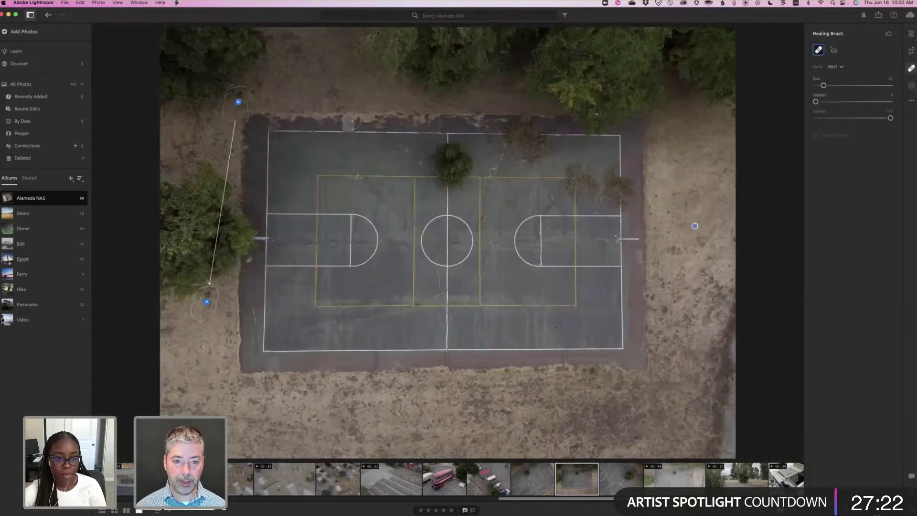
pyautogui.moveTo(350, 120); pyautogui.dragTo(347, 128)
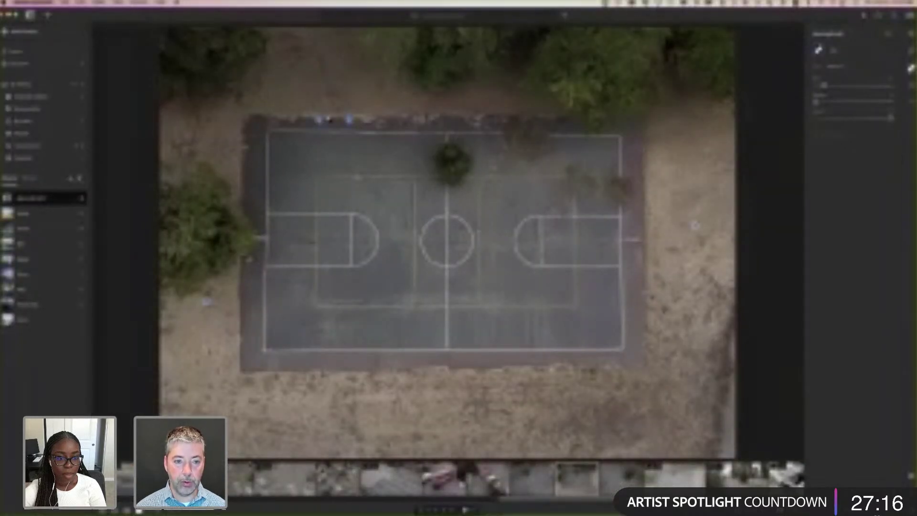
pyautogui.press('z')
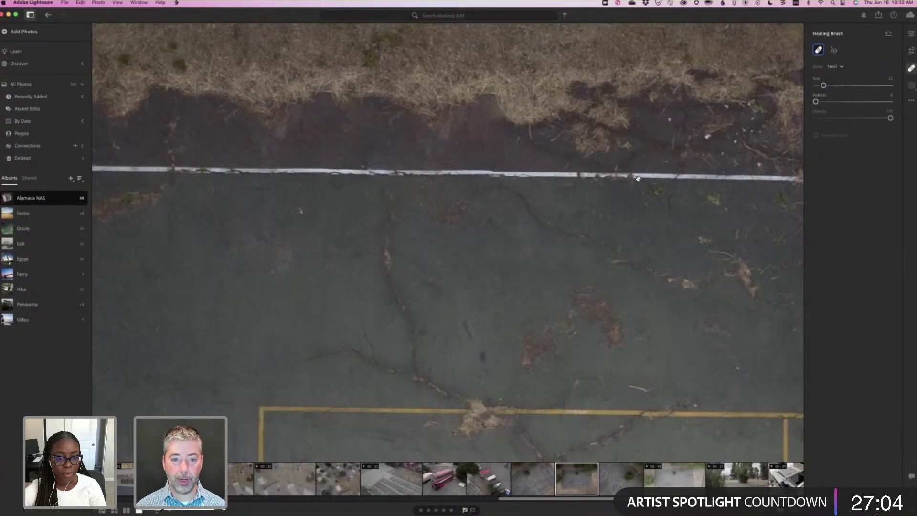
pyautogui.press('e')
pyautogui.press('z')
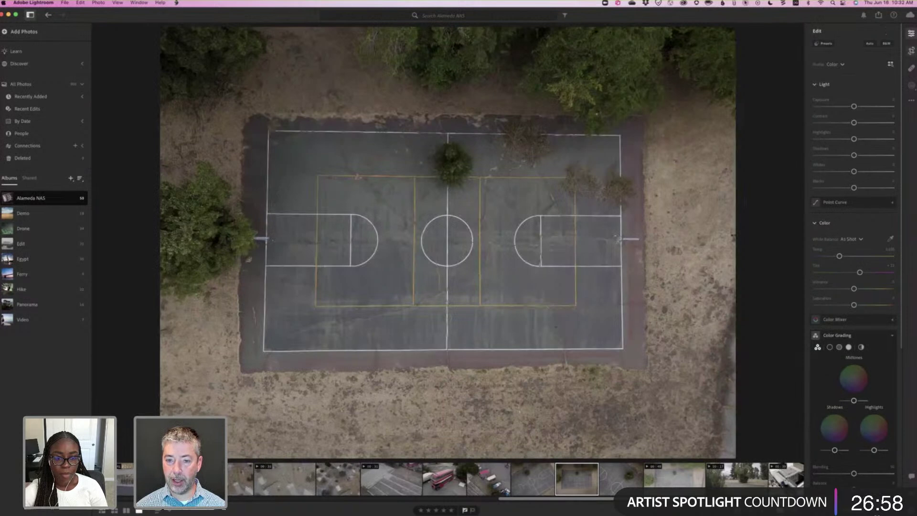
pyautogui.press('c')
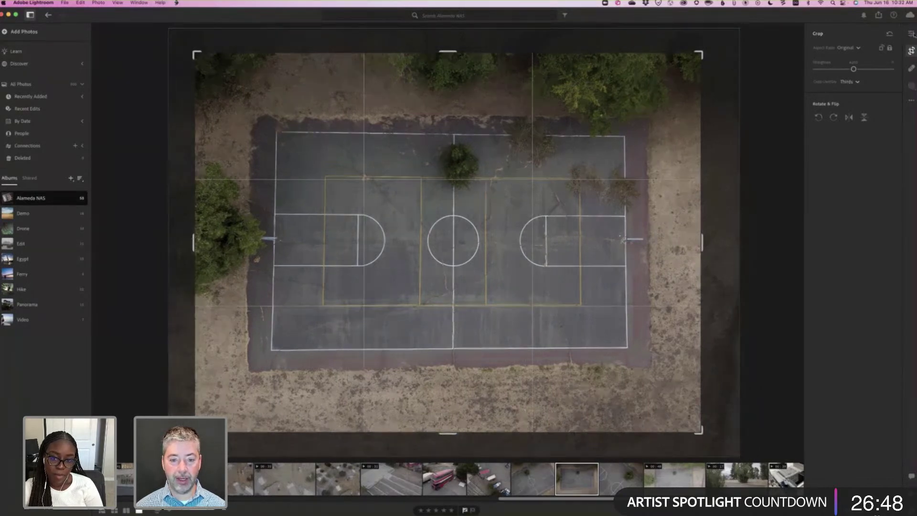
# Apply the crop to the court photo.
pyautogui.press('Return')
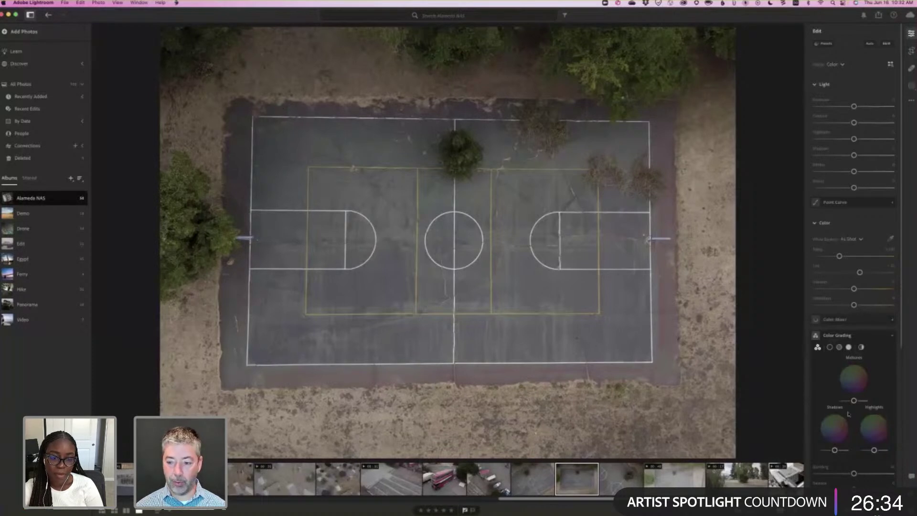
# Collapse Optics, set Geometry Upright to Auto, then change it to Guided.
pyautogui.scroll(-5, 848, 414)
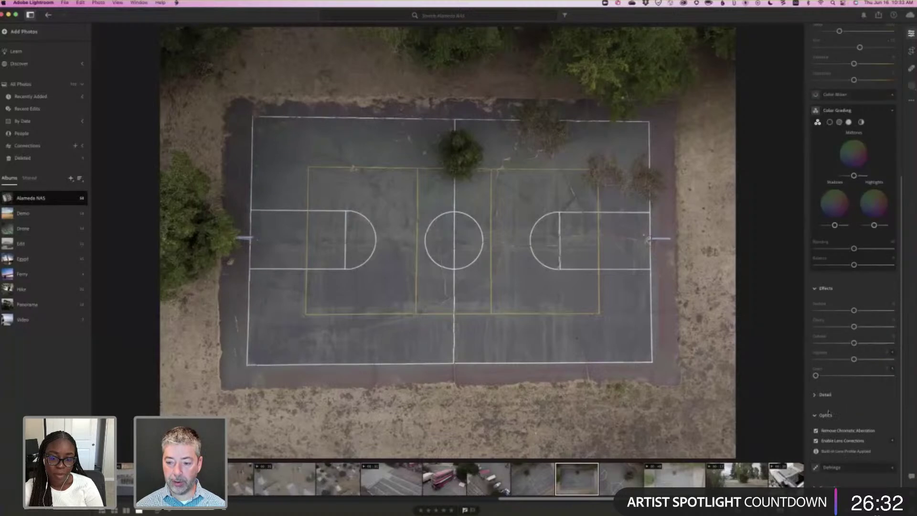
pyautogui.click(832, 424)
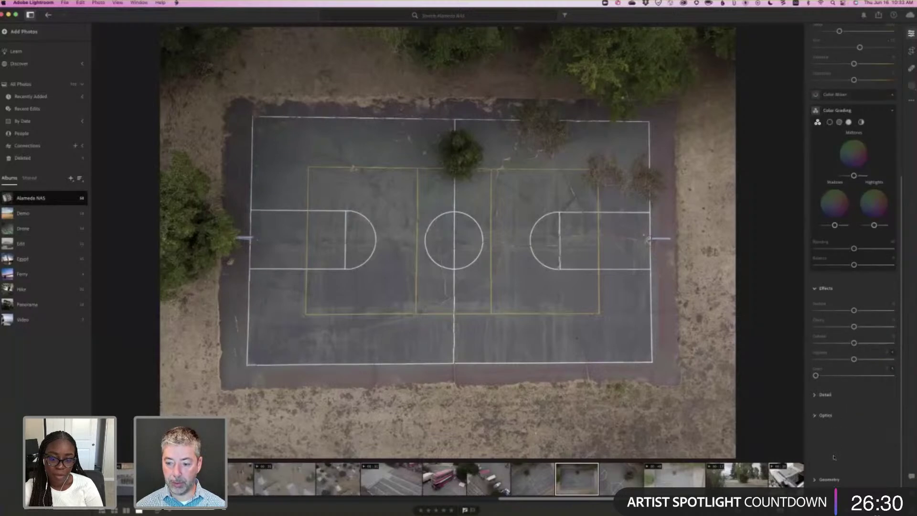
pyautogui.scroll(1, 835, 451)
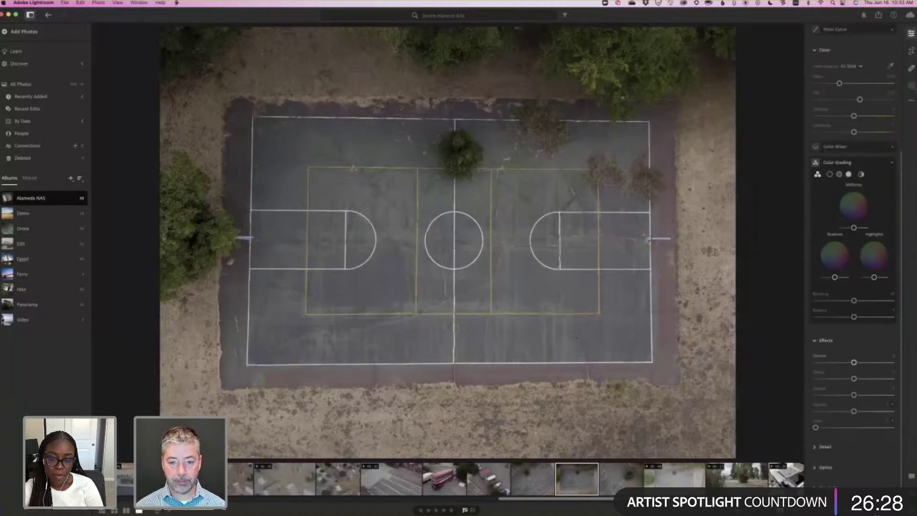
pyautogui.scroll(-3, 812, 446)
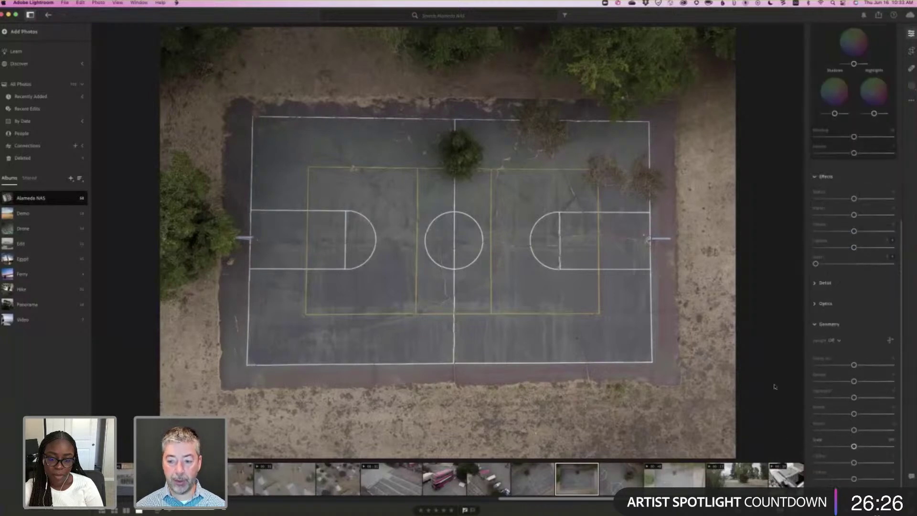
pyautogui.click(830, 341)
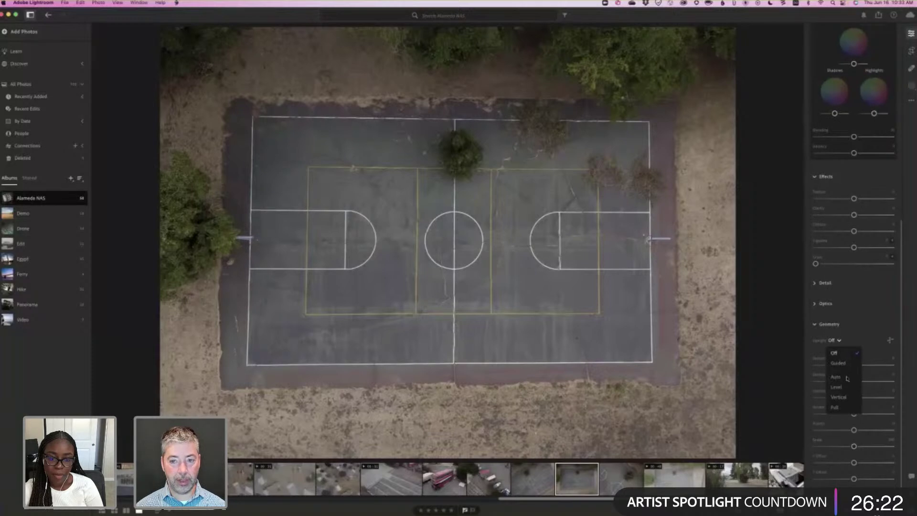
pyautogui.click(836, 377)
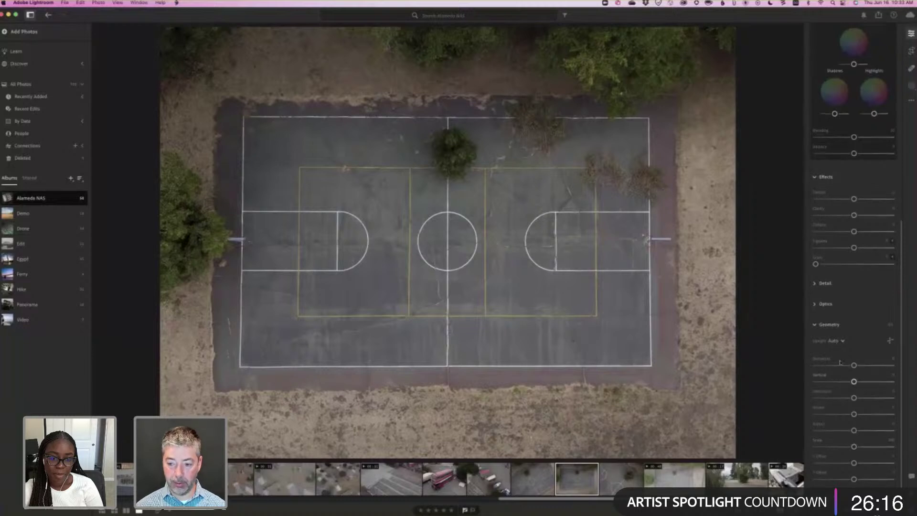
pyautogui.scroll(1, 841, 366)
pyautogui.click(836, 342)
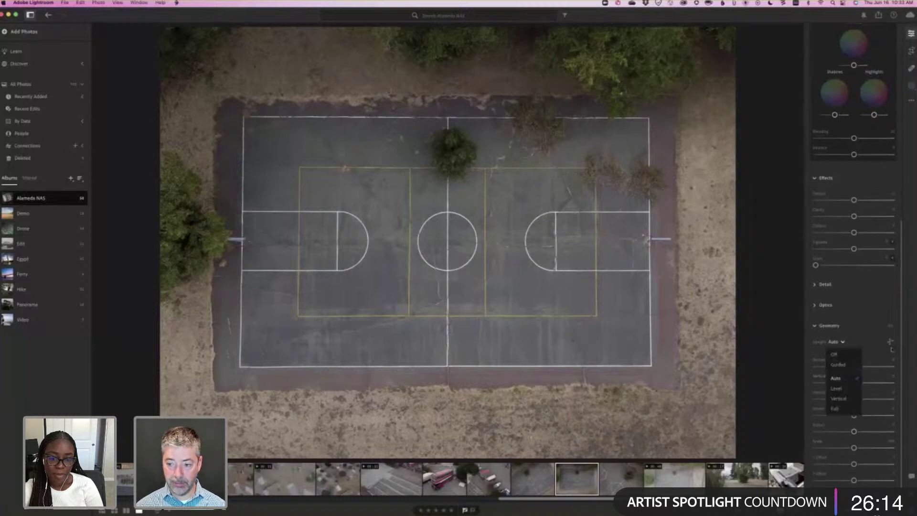
pyautogui.click(838, 365)
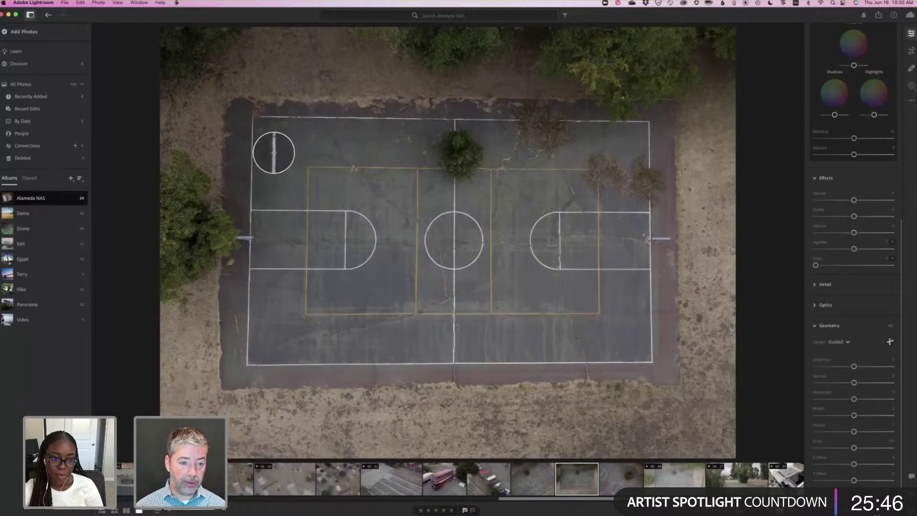
# Draw Guided Upright lines along both sidelines and the top and bottom court edges.
pyautogui.moveTo(252, 130); pyautogui.dragTo(252, 352)
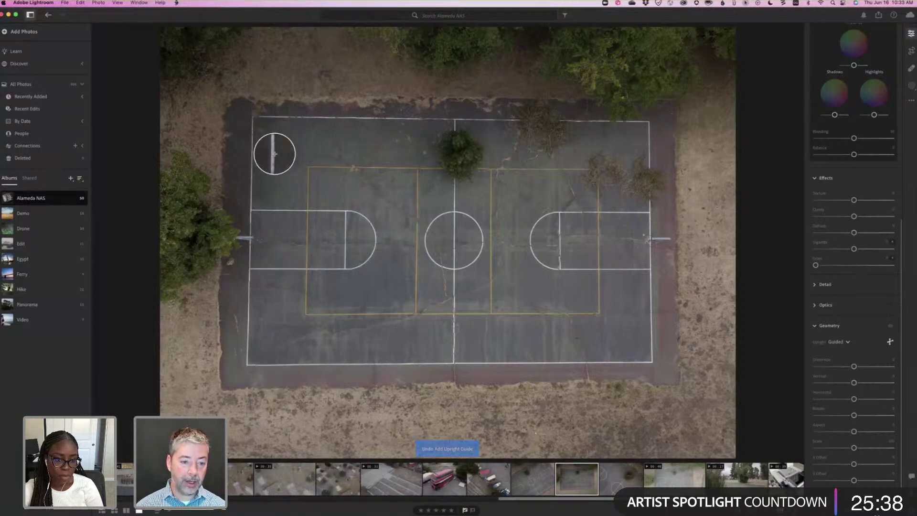
pyautogui.moveTo(252, 132); pyautogui.dragTo(247, 350)
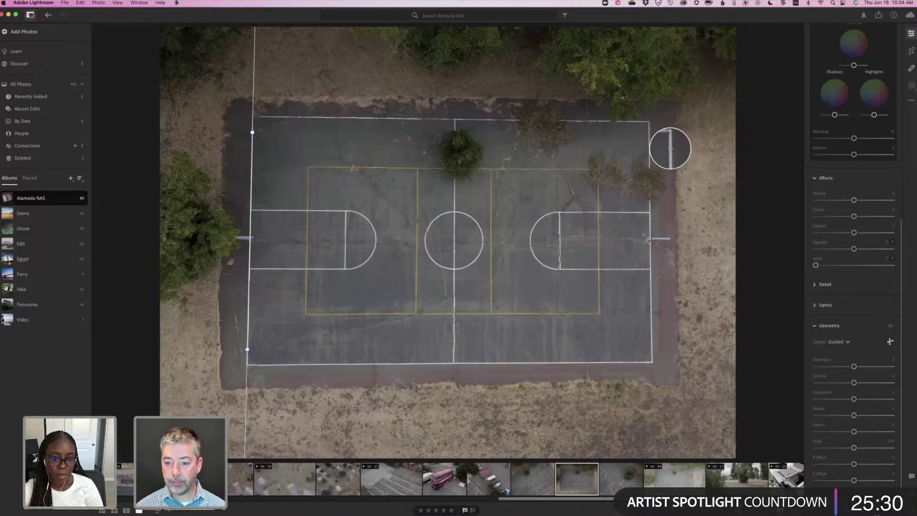
pyautogui.moveTo(649, 126)
pyautogui.mouseDown()
pyautogui.moveTo(658, 303)
pyautogui.moveTo(652, 354)
pyautogui.mouseUp()
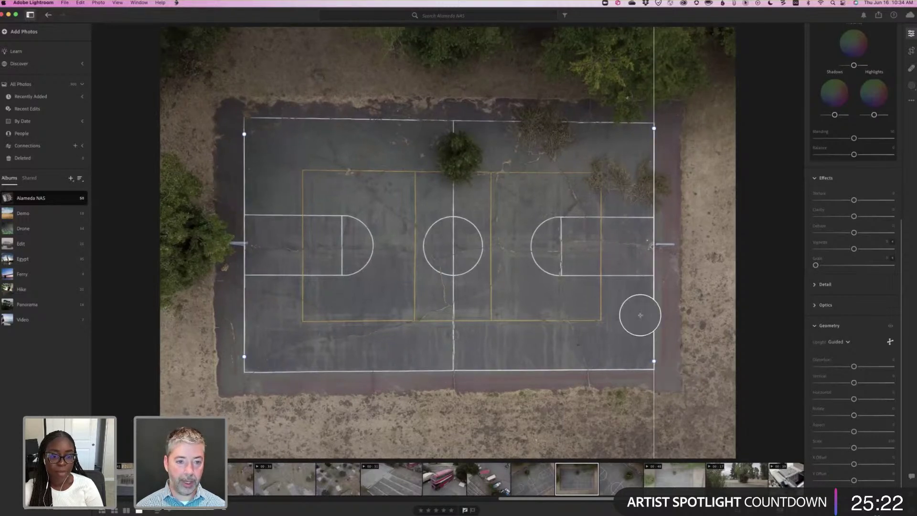
pyautogui.moveTo(292, 138); pyautogui.dragTo(637, 123)
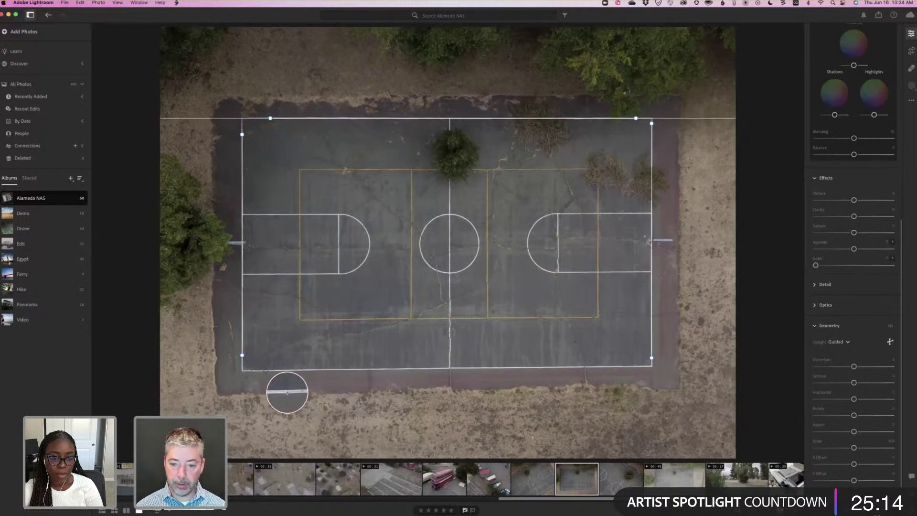
pyautogui.moveTo(266, 370); pyautogui.dragTo(618, 367)
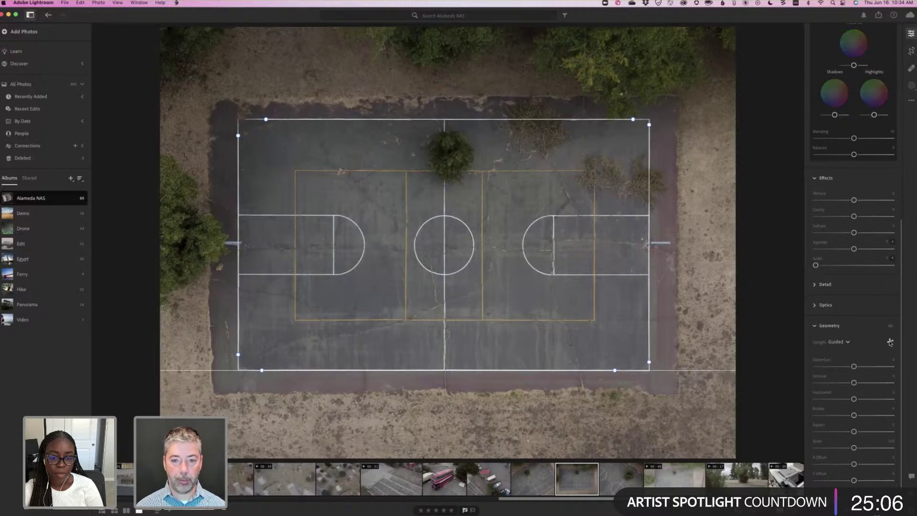
pyautogui.click(848, 341)
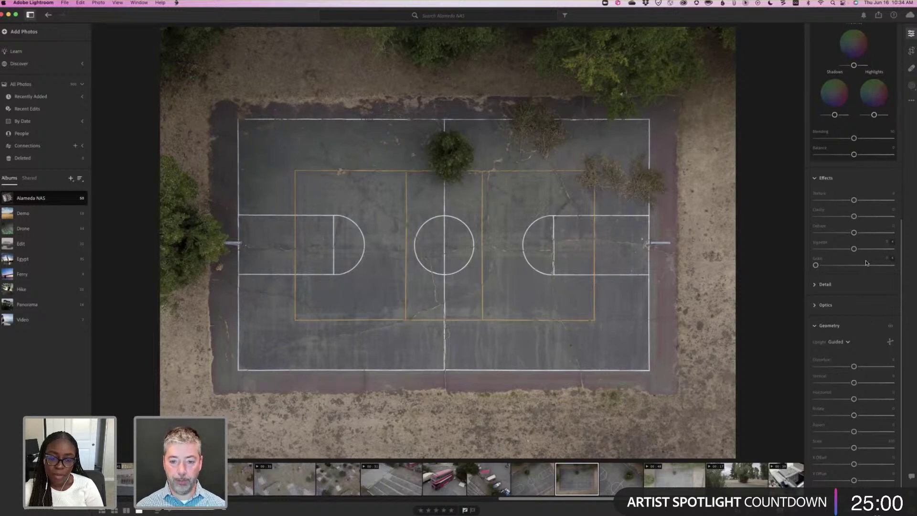
pyautogui.scroll(10, 857, 191)
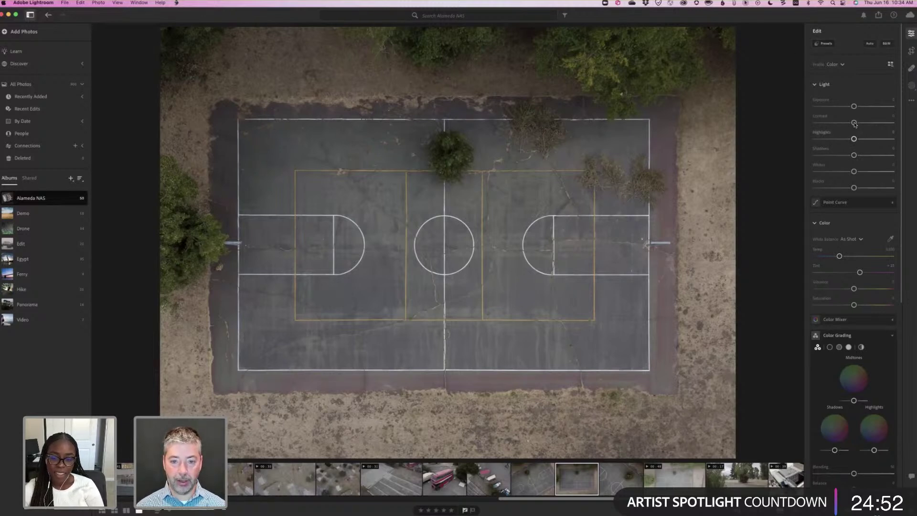
# Raise contrast, undo the Texture change, and add about +35 Clarity.
pyautogui.click(865, 123)
pyautogui.moveTo(866, 123); pyautogui.dragTo(868, 123)
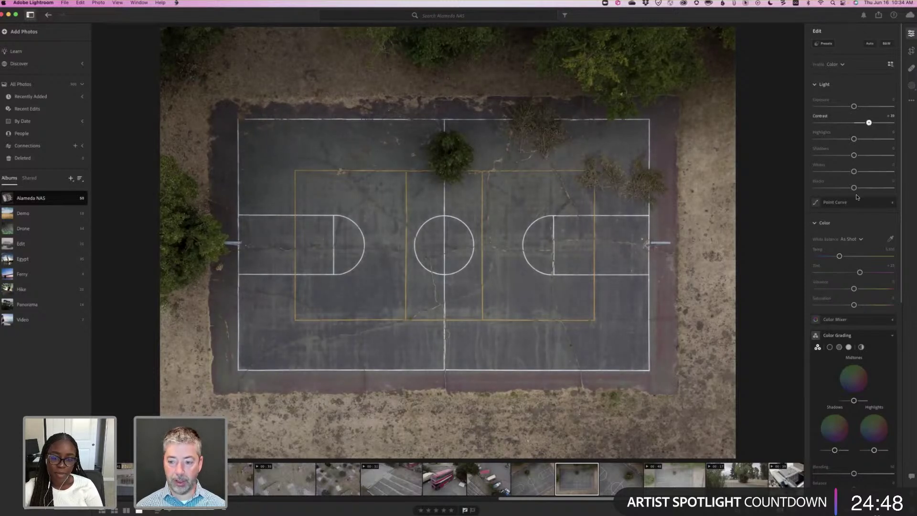
pyautogui.scroll(-10, 856, 197)
pyautogui.scroll(-3, 855, 280)
pyautogui.moveTo(855, 277); pyautogui.dragTo(880, 278)
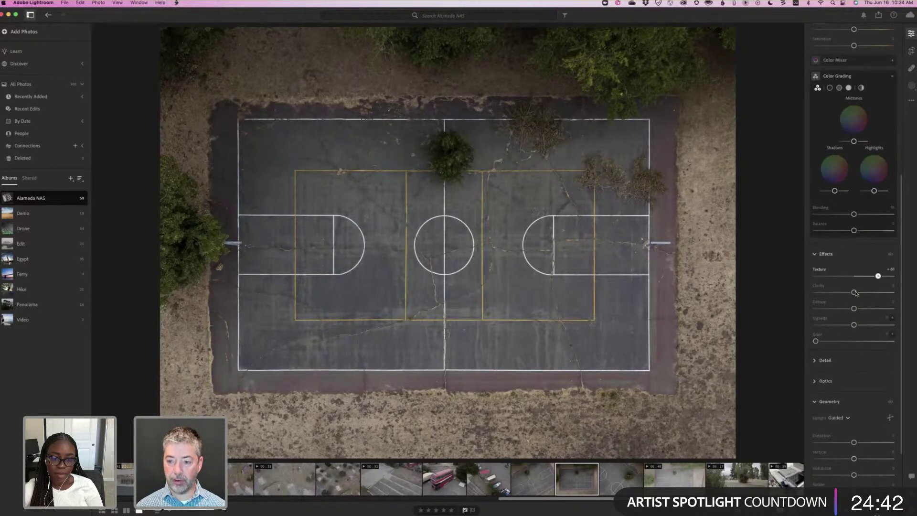
pyautogui.press('super+z')
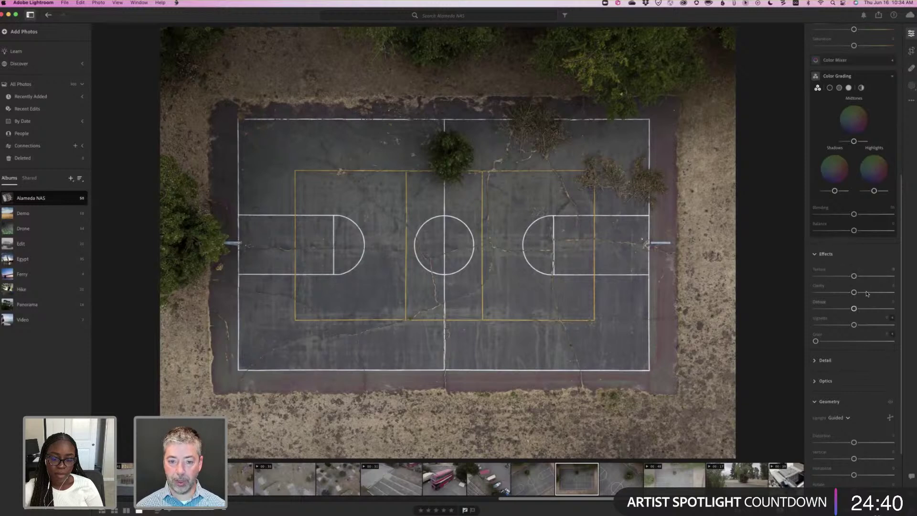
pyautogui.moveTo(854, 293); pyautogui.dragTo(870, 293)
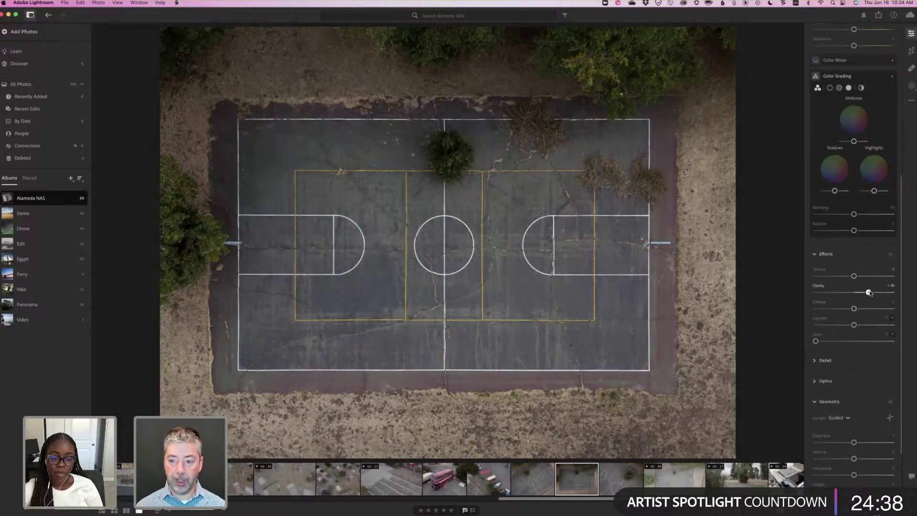
# In Color Grading, tint the shadows warm and the highlights blue.
pyautogui.scroll(10, 871, 292)
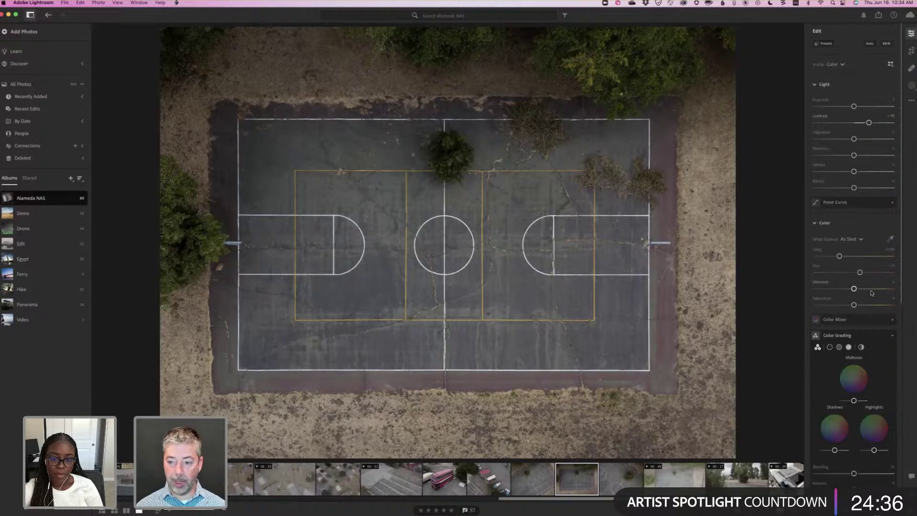
pyautogui.scroll(-3, 840, 379)
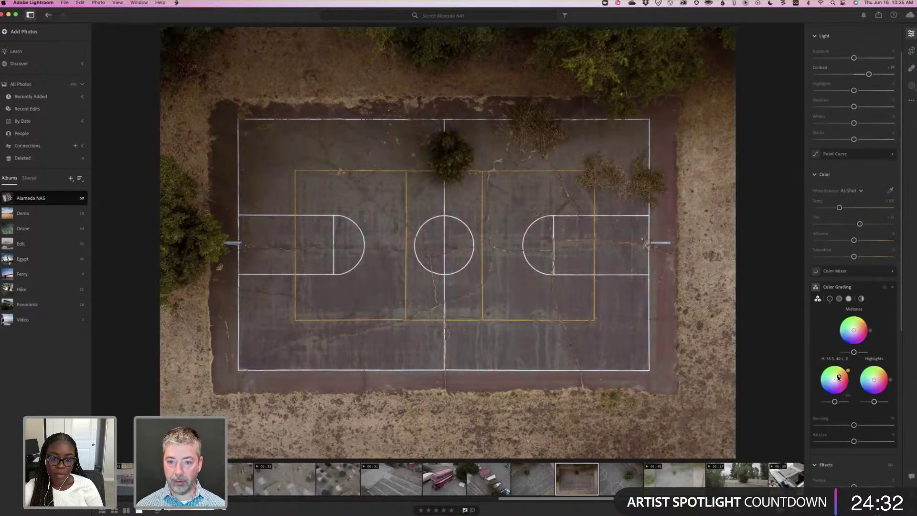
pyautogui.moveTo(838, 378); pyautogui.dragTo(838, 379)
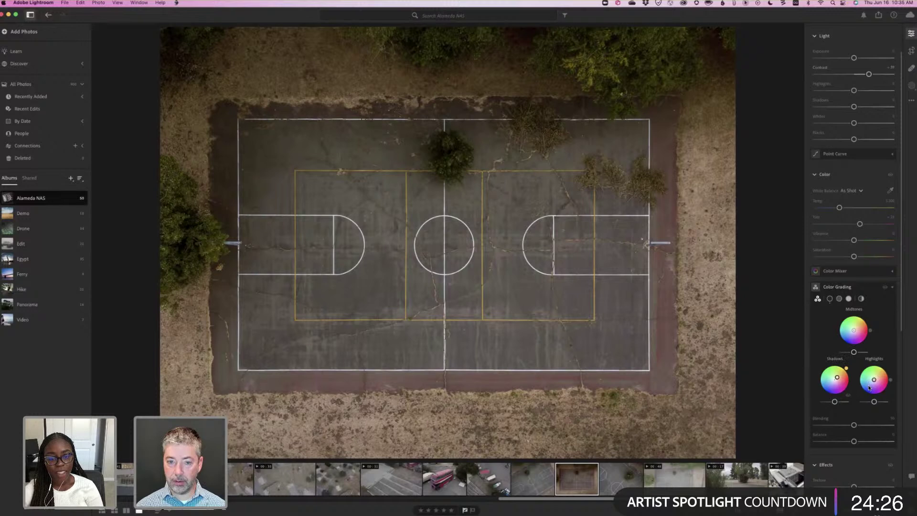
pyautogui.moveTo(870, 388); pyautogui.dragTo(868, 387)
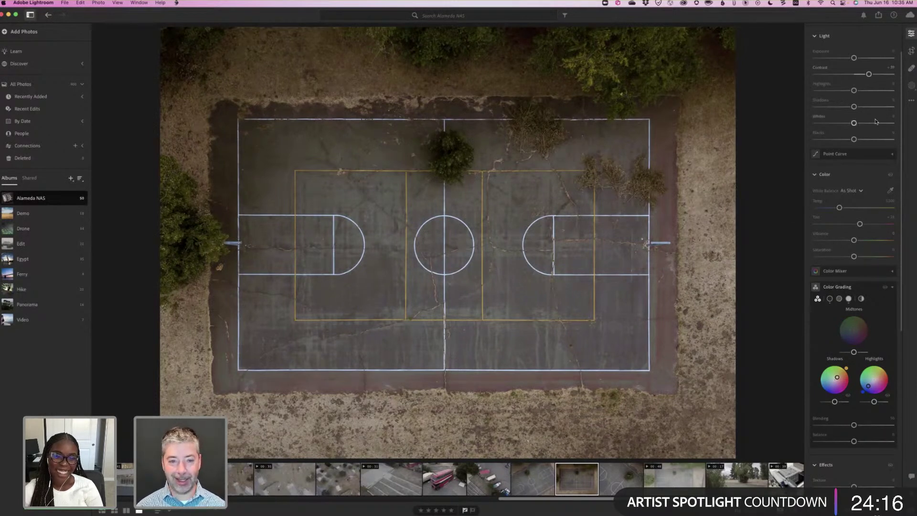
# Return to the Alameda NAS grid and select the edited court photo.
pyautogui.scroll(2, 876, 122)
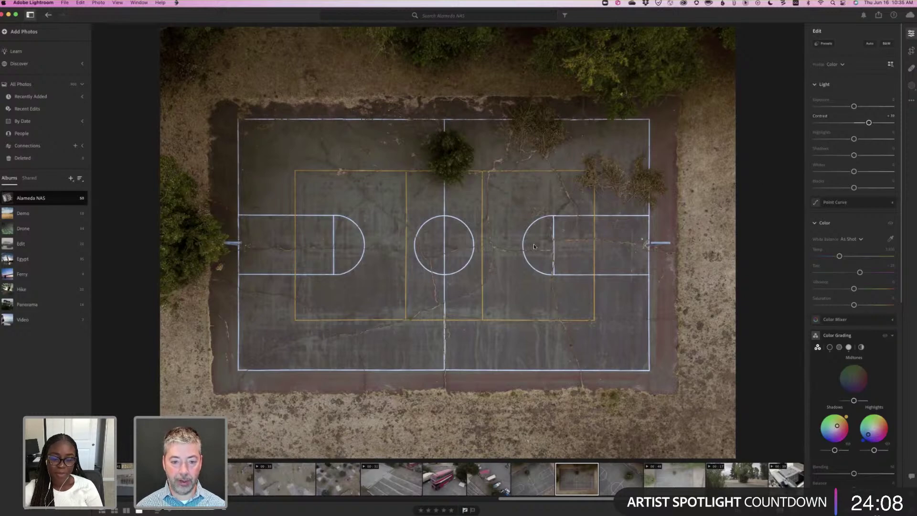
pyautogui.press('g')
pyautogui.click(390, 285)
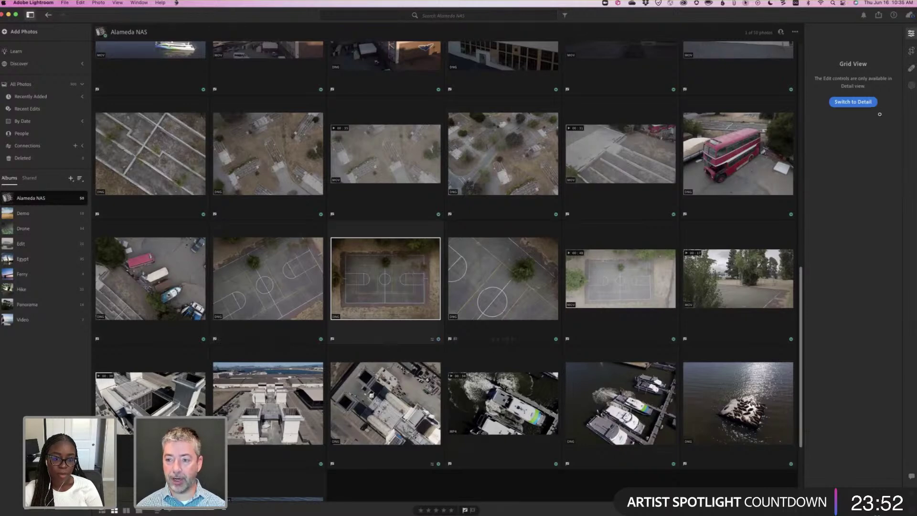
pyautogui.press('d')
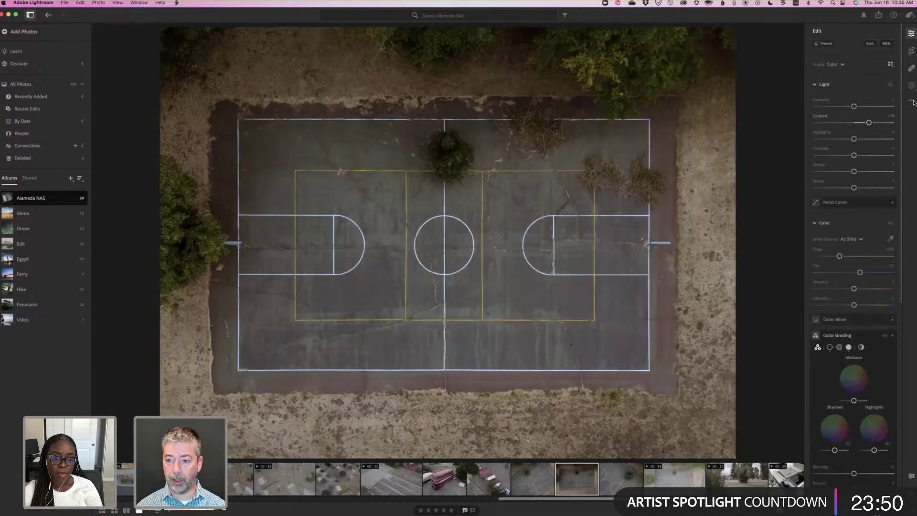
pyautogui.click(912, 101)
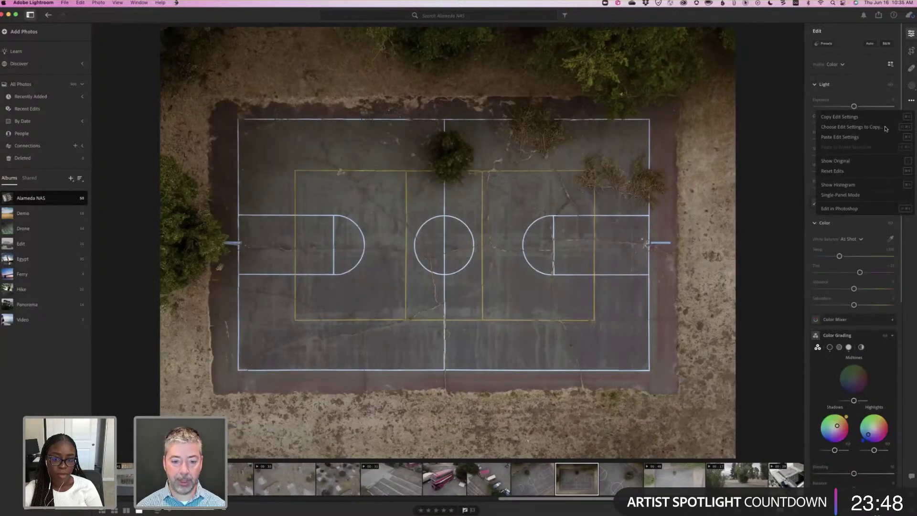
pyautogui.click(885, 128)
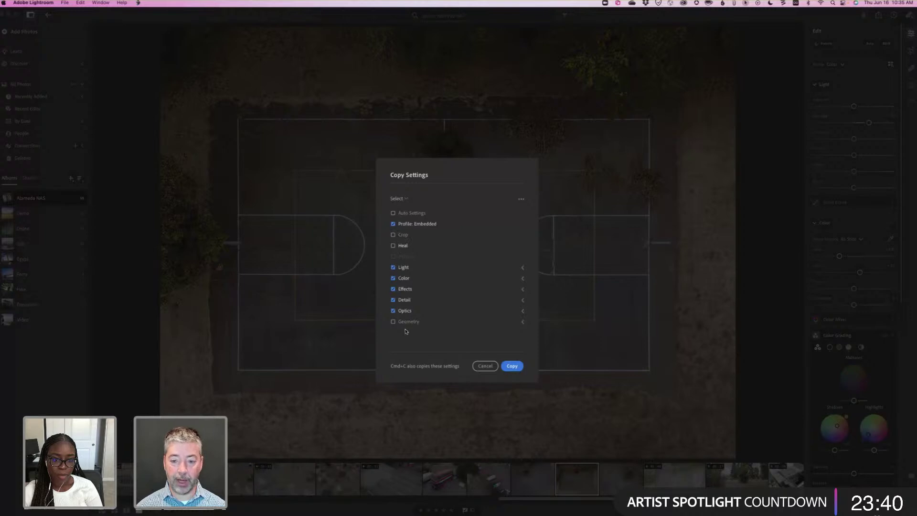
pyautogui.click(484, 366)
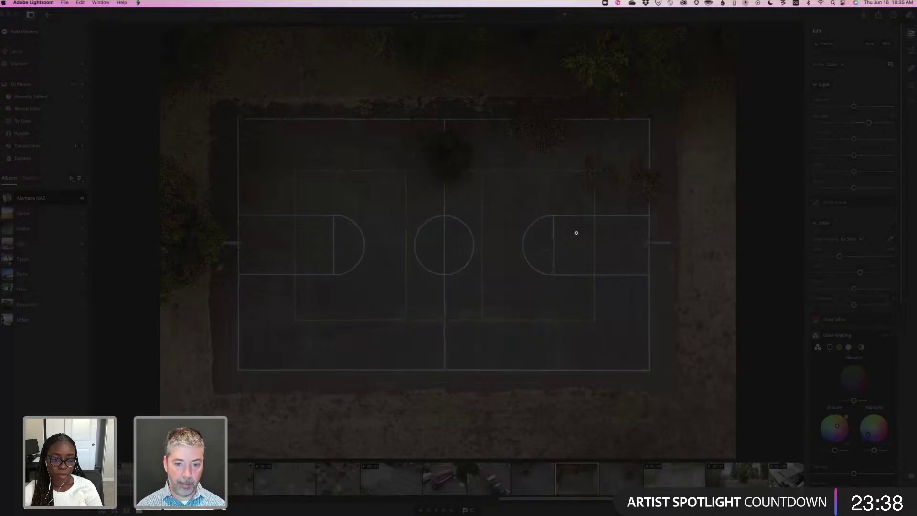
# Copy the basketball court photo's edits, paste them onto five selected drone photos, and check one.
pyautogui.press('g')
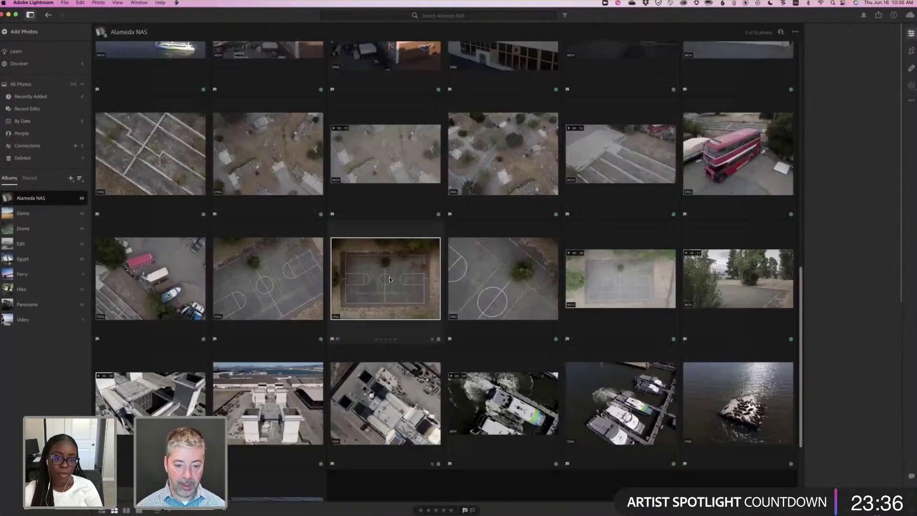
pyautogui.press('super+c')
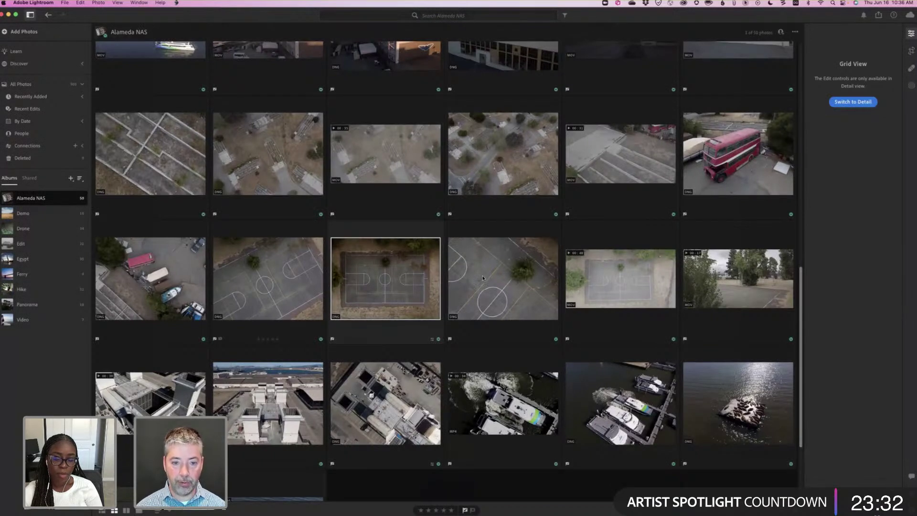
pyautogui.press('Left')
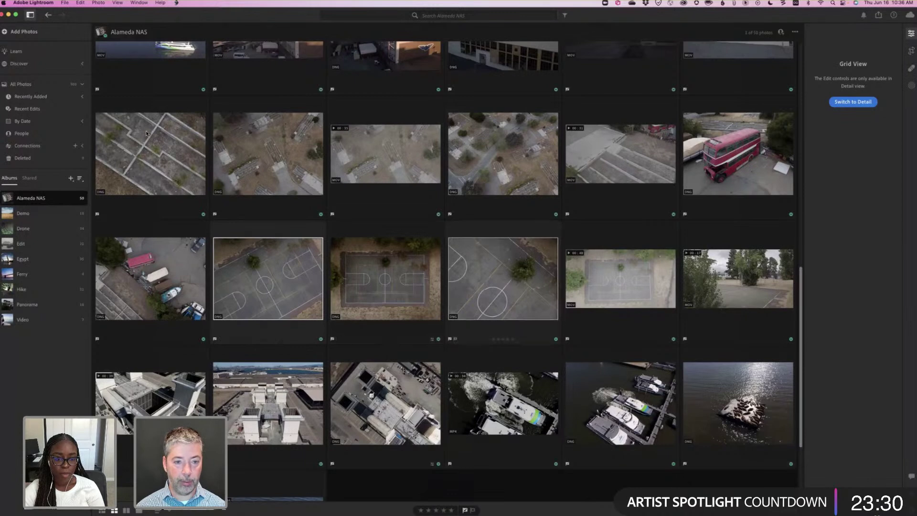
pyautogui.keyDown('super'); pyautogui.click(491, 150); pyautogui.keyUp('super')
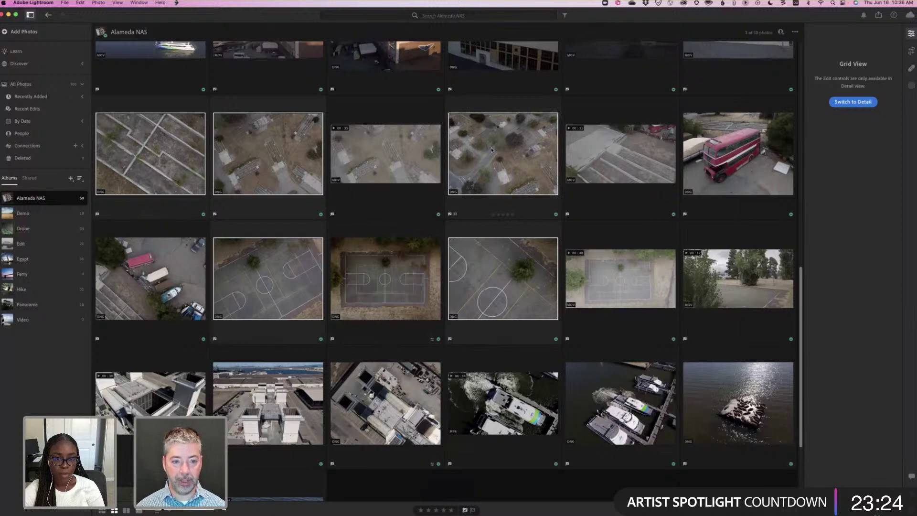
pyautogui.press('super+v')
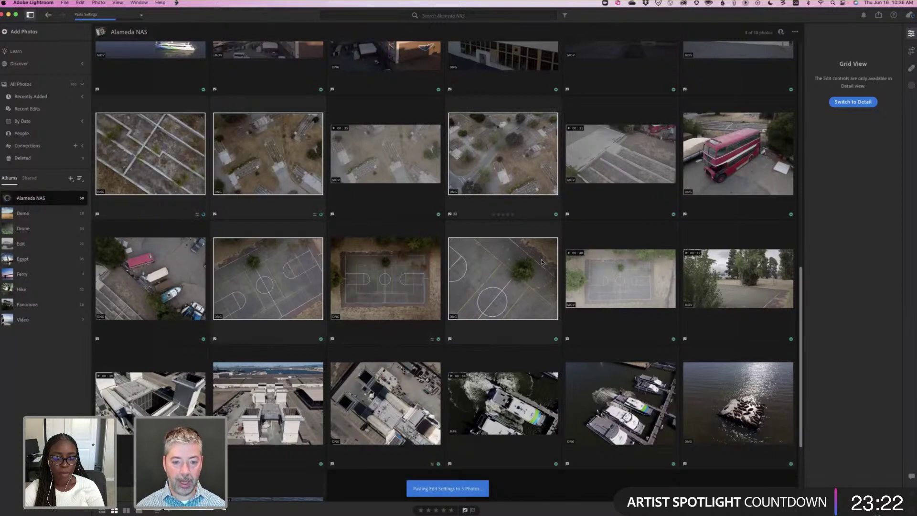
pyautogui.doubleClick(478, 290)
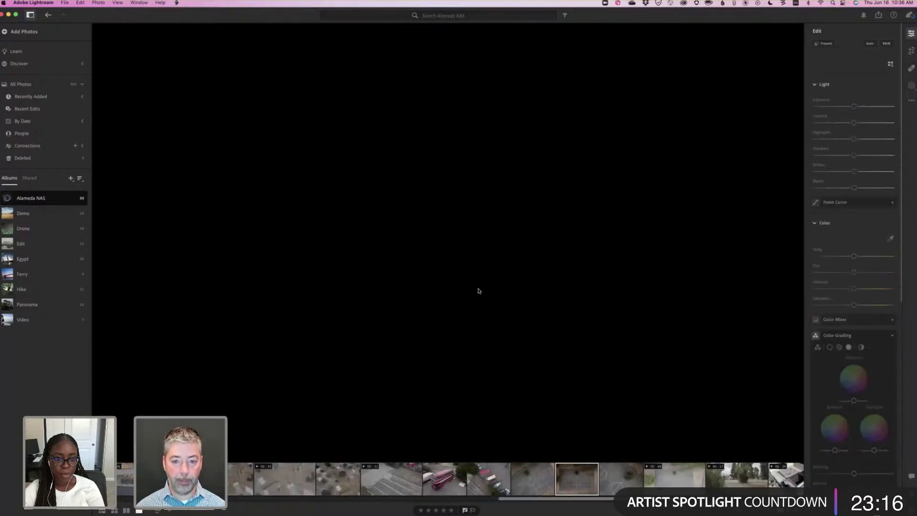
pyautogui.press('g')
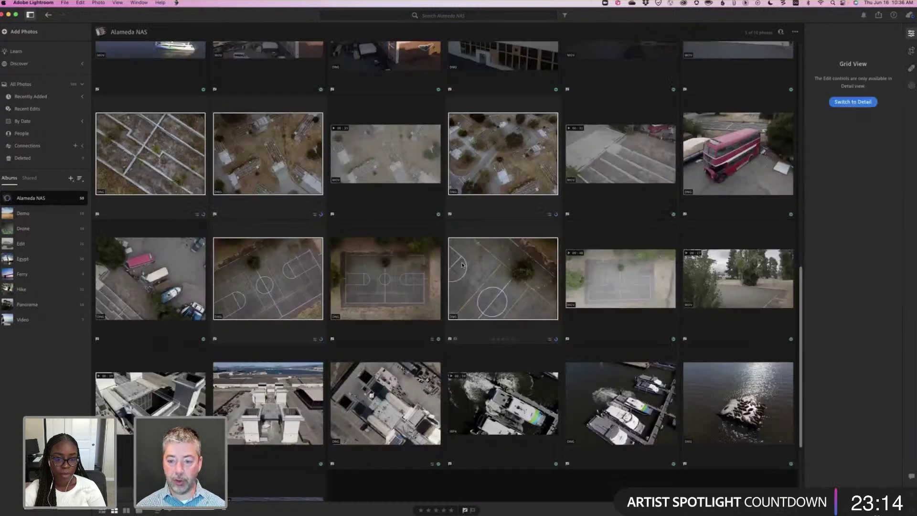
# Paste the court grade onto the video, then set exposure about -1.07, darker shadows, whites +17, blacks -18.
pyautogui.doubleClick(604, 281)
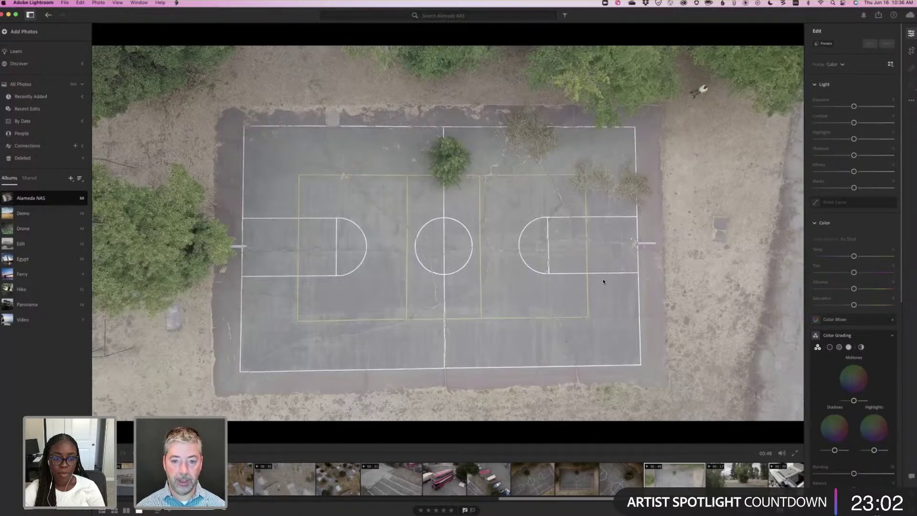
pyautogui.press('super+v')
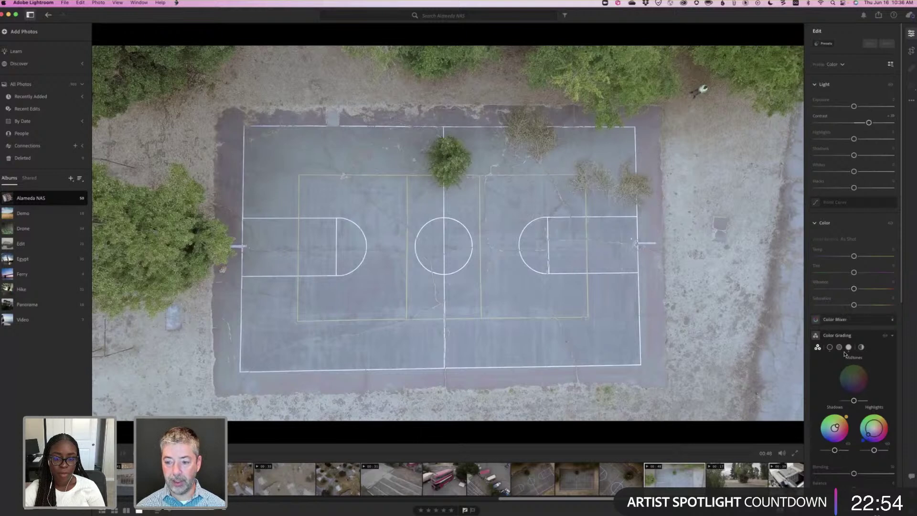
pyautogui.scroll(-3, 844, 354)
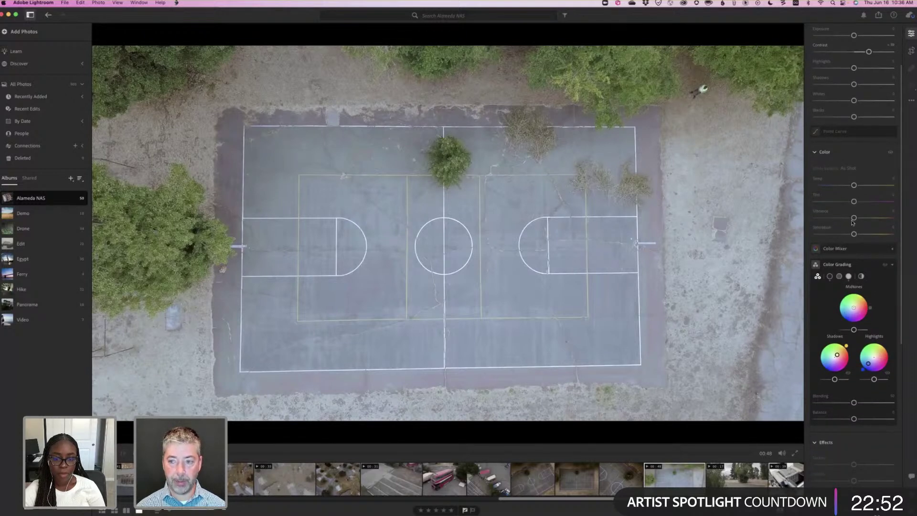
pyautogui.scroll(3, 859, 162)
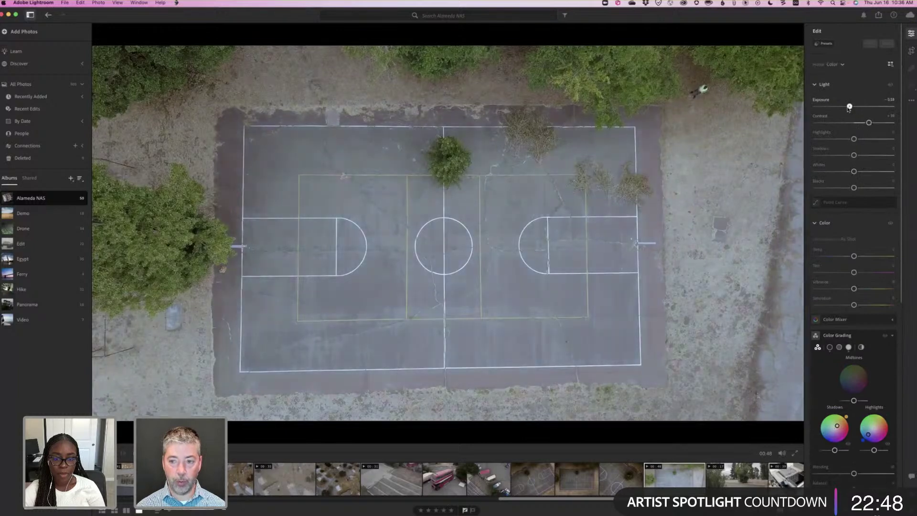
pyautogui.moveTo(848, 110); pyautogui.dragTo(845, 107)
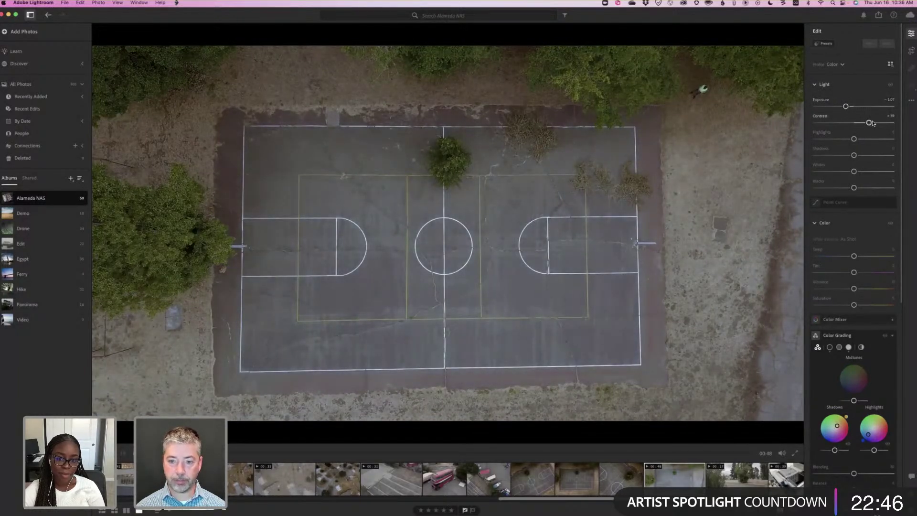
pyautogui.moveTo(854, 159); pyautogui.dragTo(839, 158)
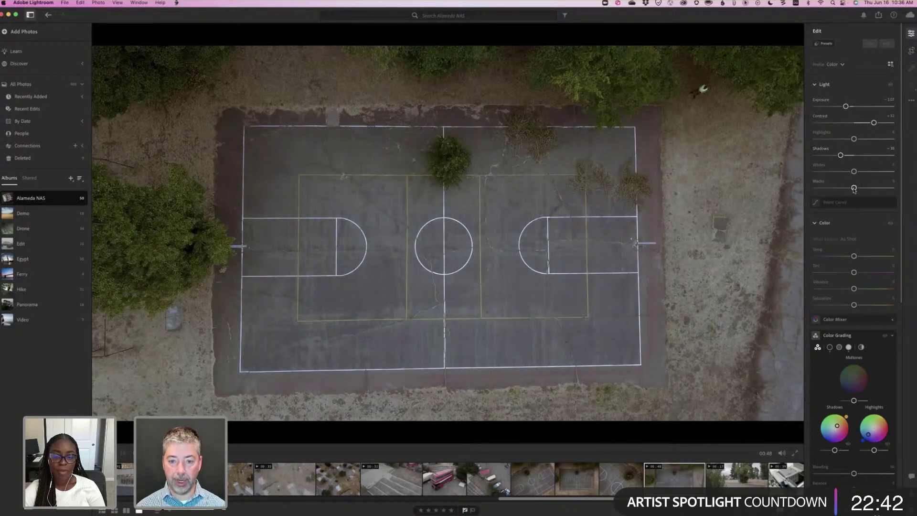
pyautogui.click(861, 171)
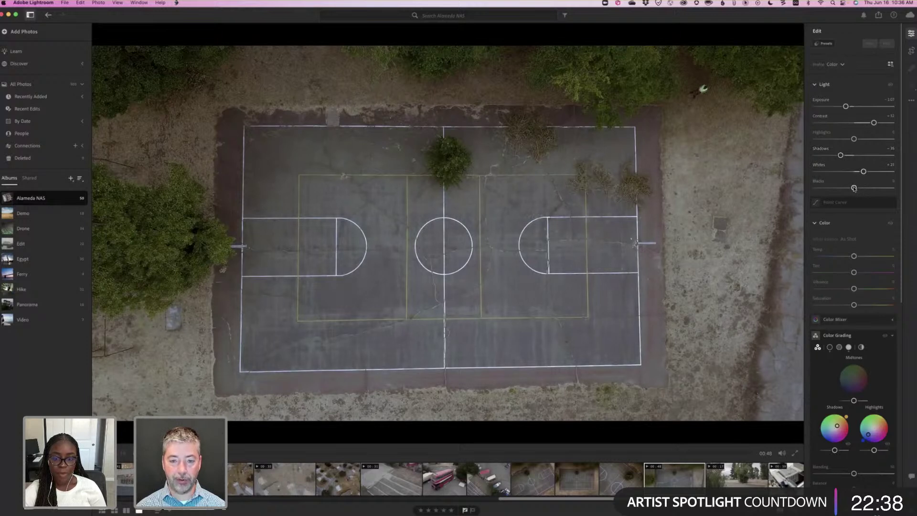
pyautogui.click(849, 188)
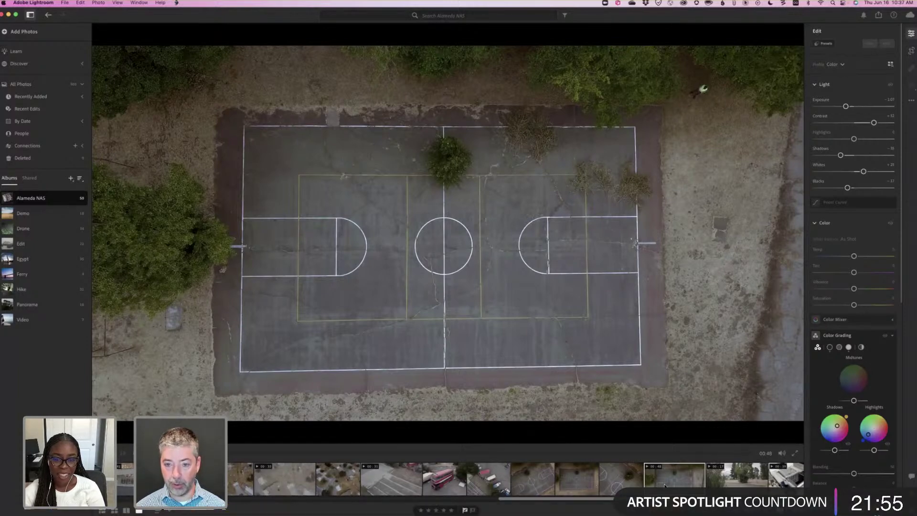
# Lower the court video's exposure a bit more and warm its white balance slightly.
pyautogui.click(678, 485)
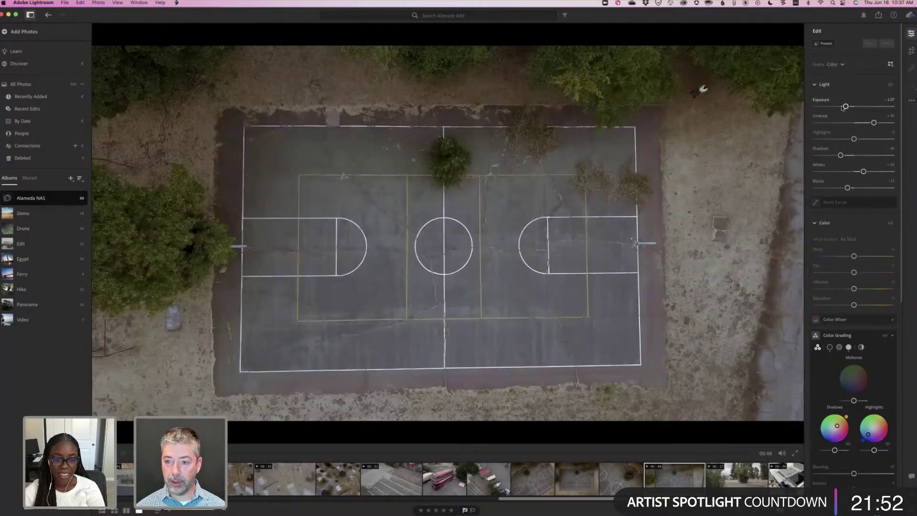
pyautogui.moveTo(844, 107); pyautogui.dragTo(843, 107)
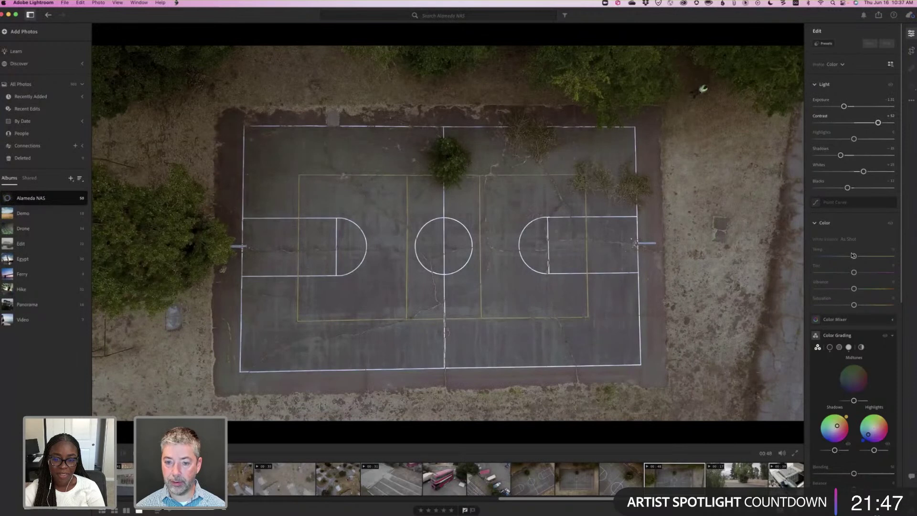
pyautogui.moveTo(855, 257); pyautogui.dragTo(857, 257)
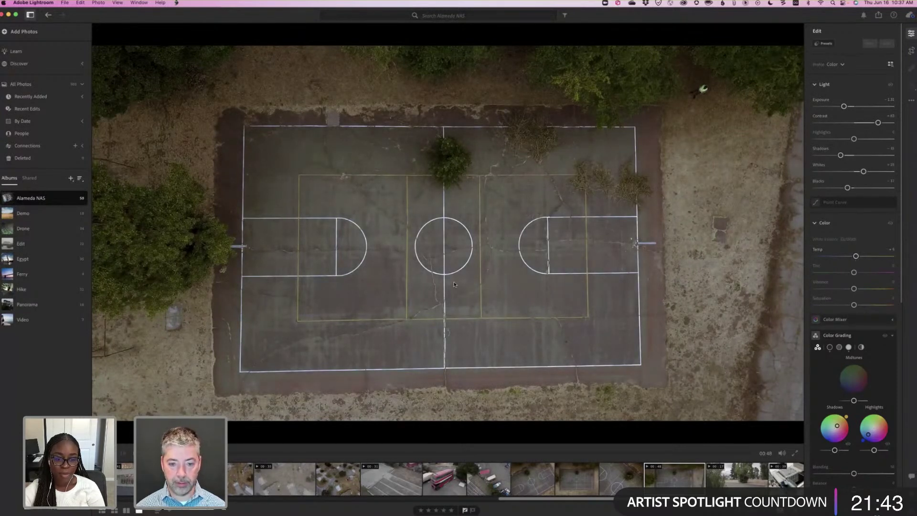
pyautogui.press('g')
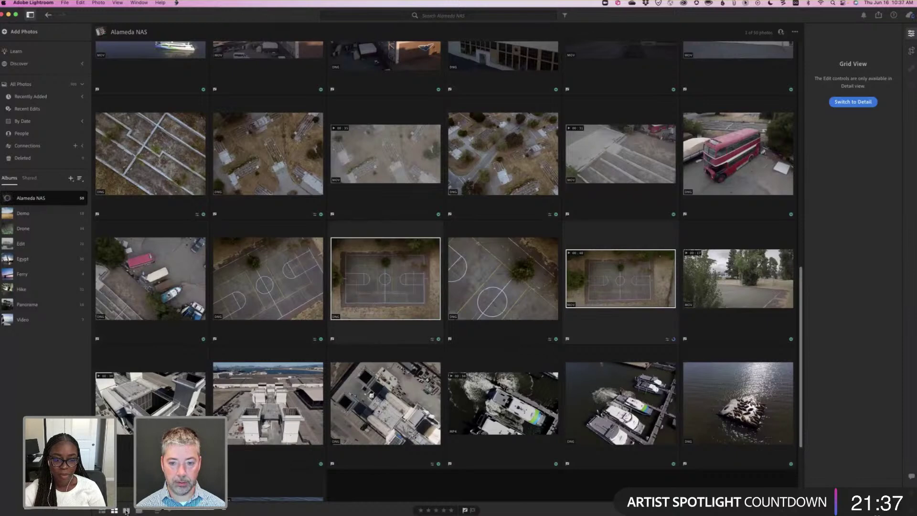
# Compare the two court clips side by side, then open the angled court video large.
pyautogui.click(126, 510)
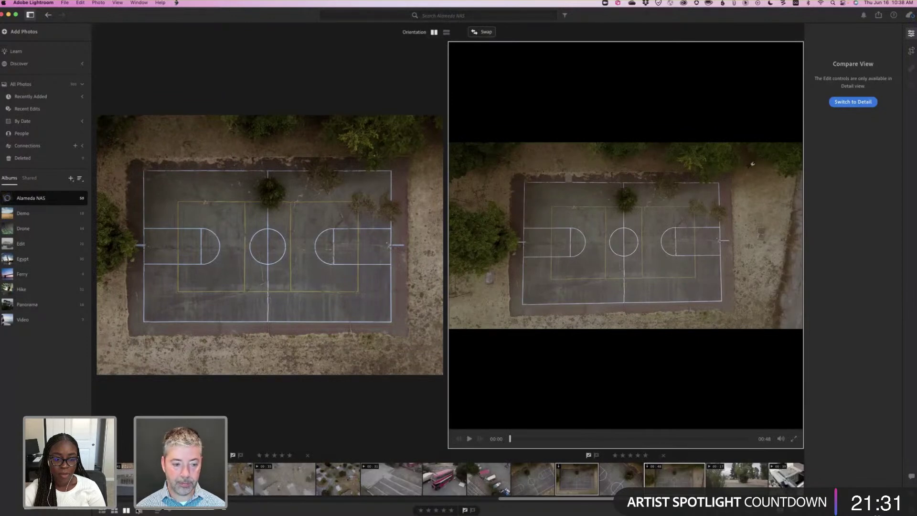
pyautogui.click(138, 511)
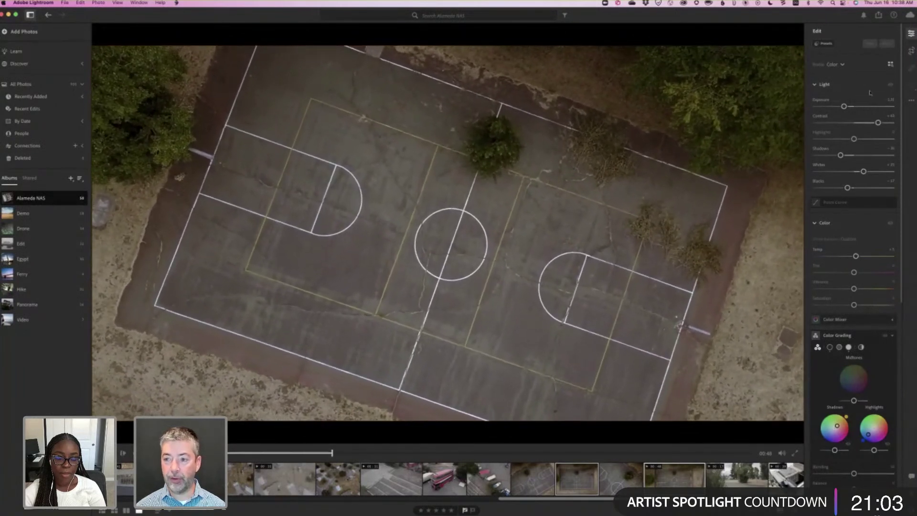
# Trim the court video to start at the current frame and end around 00:33.
pyautogui.click(911, 51)
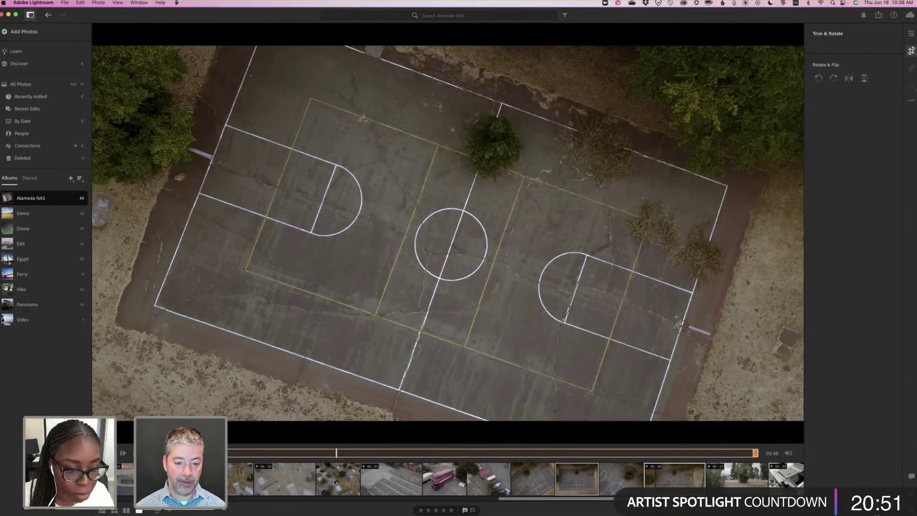
pyautogui.hotkey('shift', 'i')
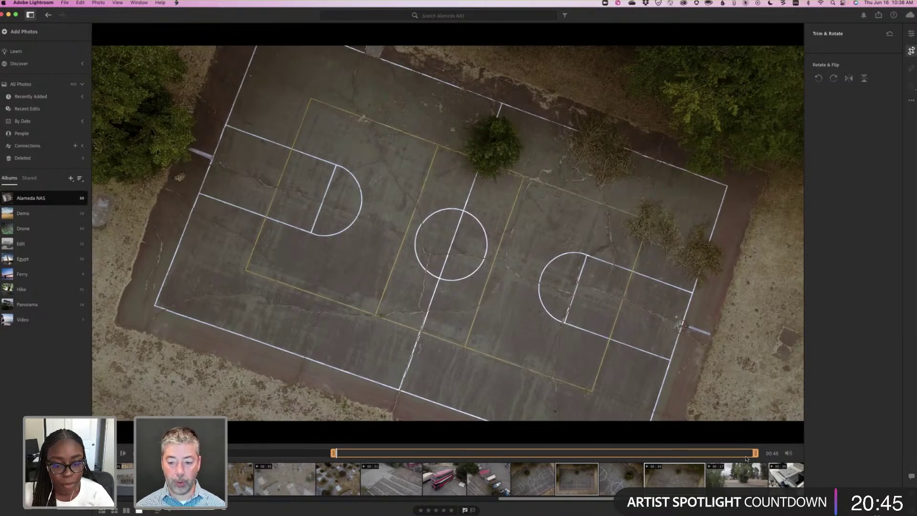
pyautogui.moveTo(754, 454); pyautogui.dragTo(623, 455)
pyautogui.moveTo(550, 452); pyautogui.dragTo(603, 453)
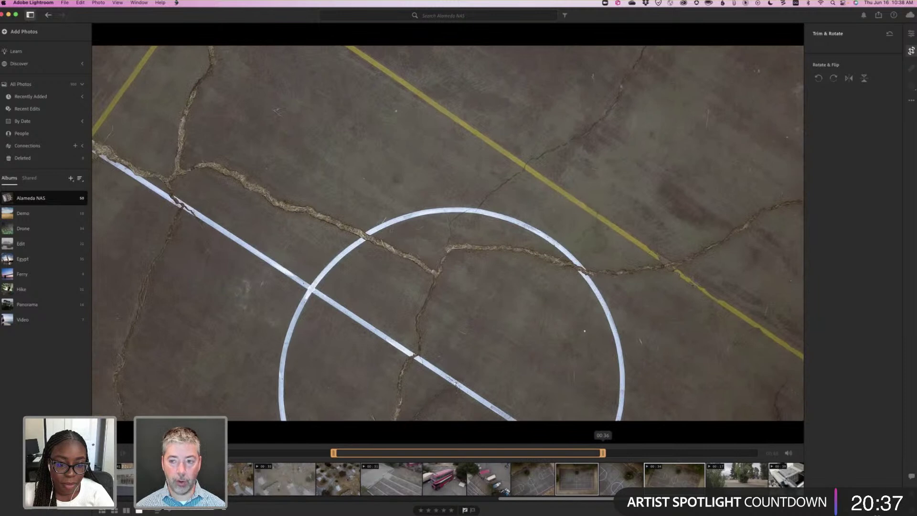
# Play back the trimmed court clip and recheck its length in the trim panel.
pyautogui.click(912, 33)
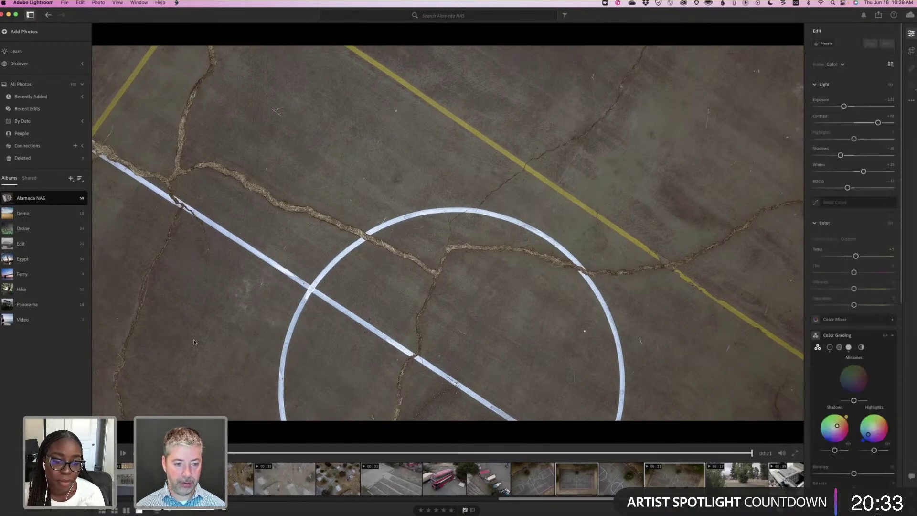
pyautogui.press('space')
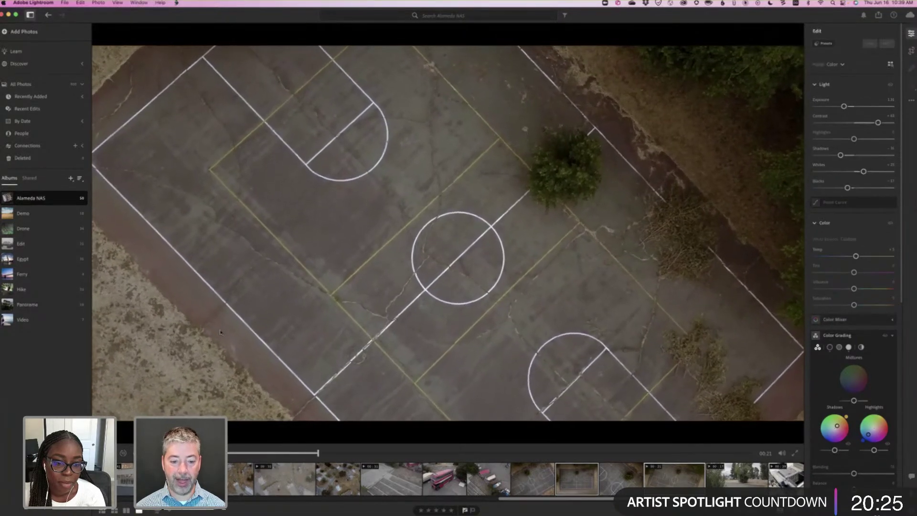
pyautogui.click(220, 332)
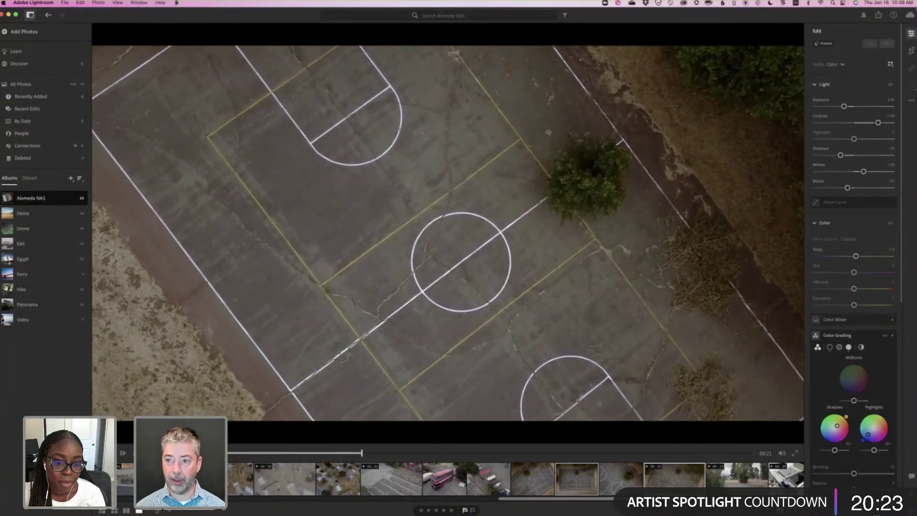
pyautogui.click(910, 54)
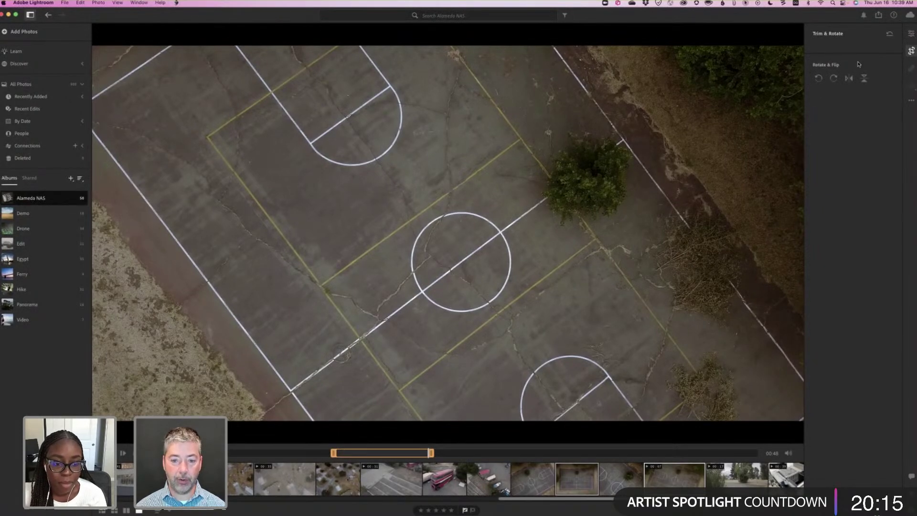
pyautogui.click(912, 33)
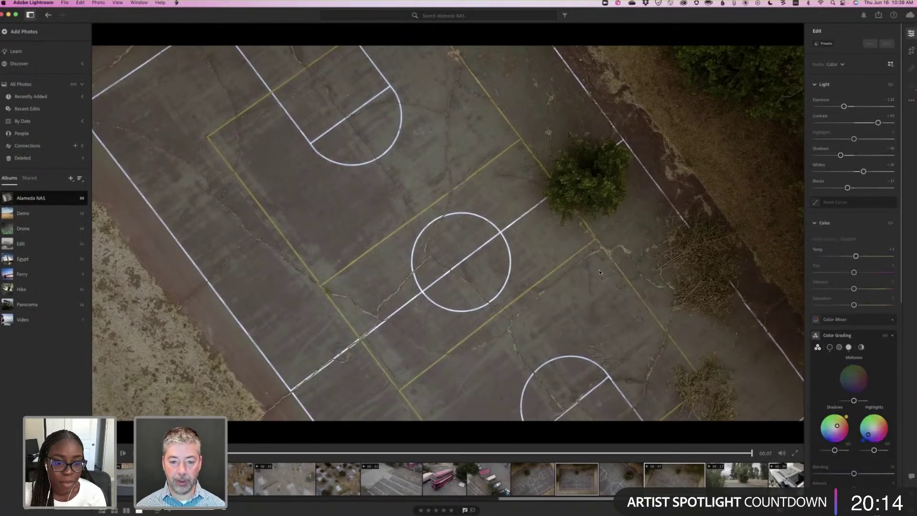
# View the selected aerial photo large, then scroll the grid back up to the control-tower photos.
pyautogui.press('g')
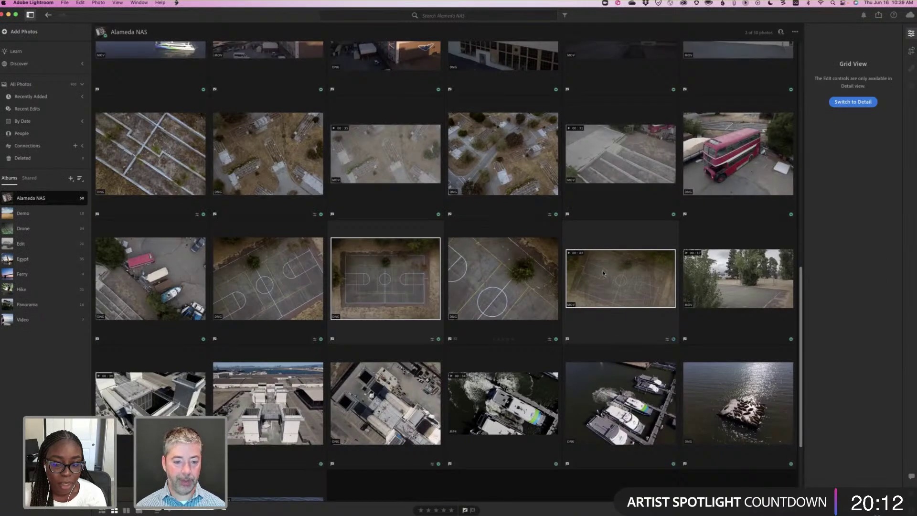
pyautogui.moveTo(603, 271)
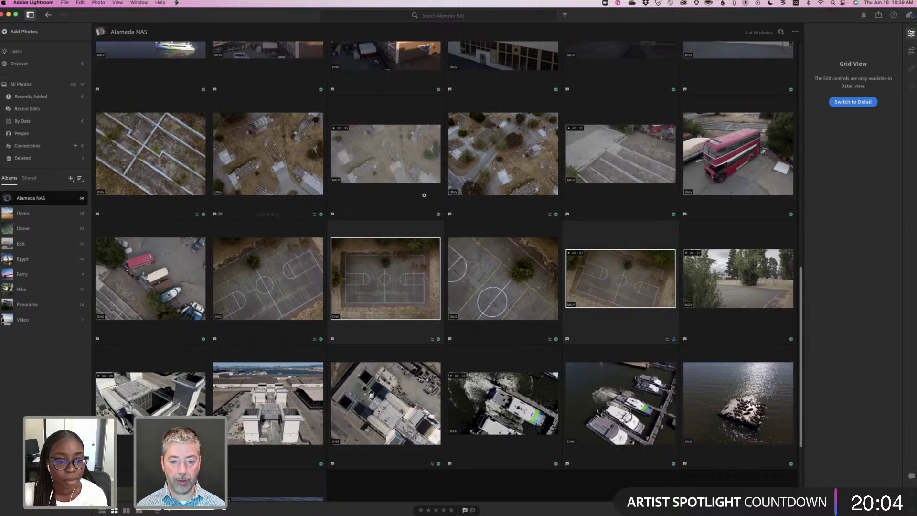
pyautogui.press('d')
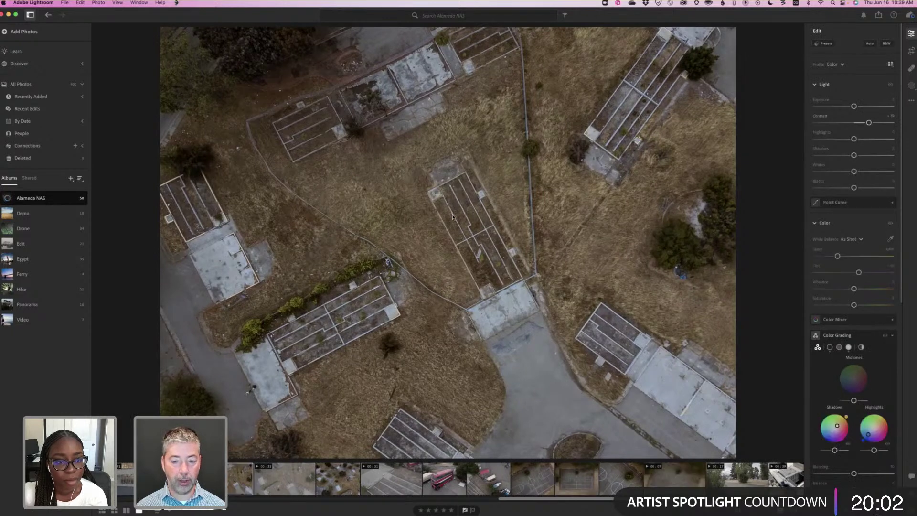
pyautogui.press('g')
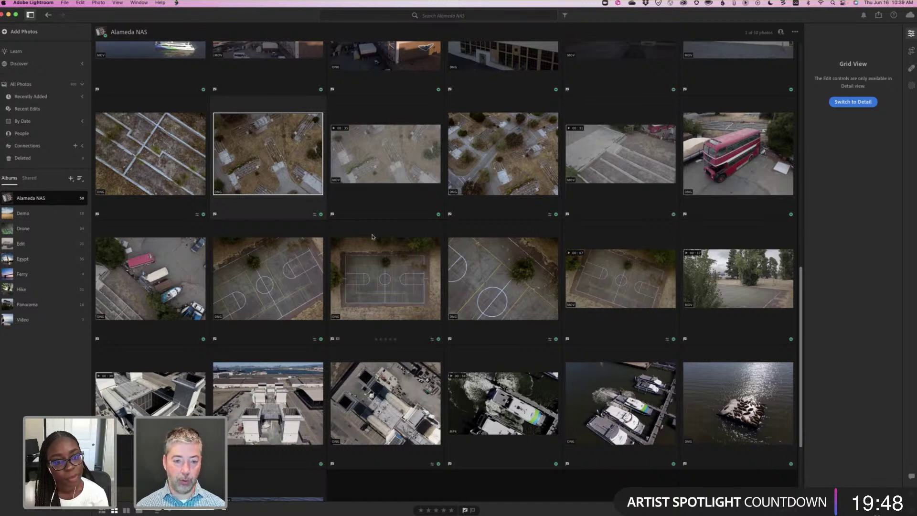
pyautogui.scroll(1, 373, 236)
pyautogui.scroll(5, 373, 237)
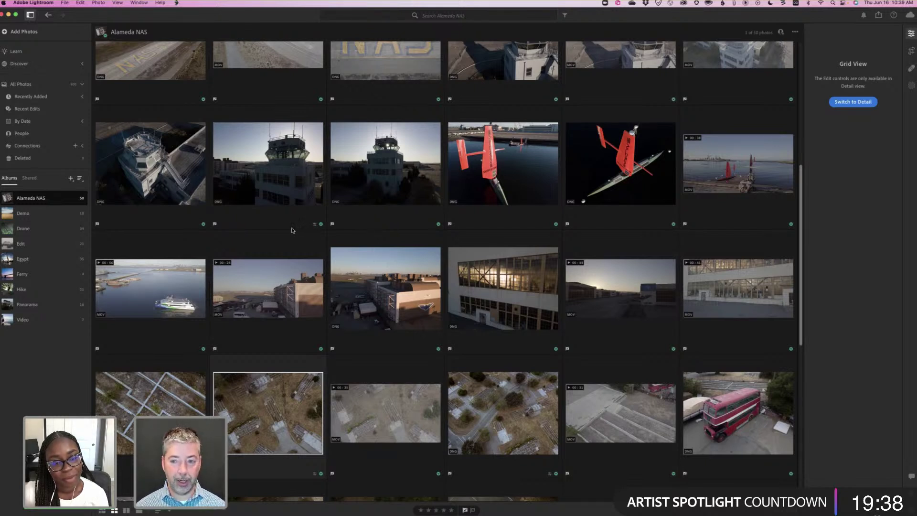
pyautogui.scroll(1, 292, 231)
pyautogui.scroll(2, 292, 231)
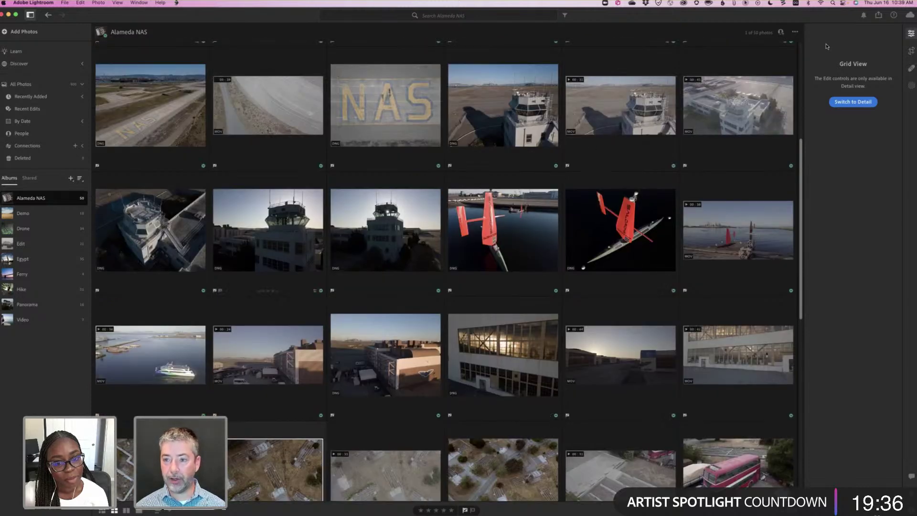
# Apply a Recommended preset to the control-tower photo and copy its edit settings.
pyautogui.hotkey('shift', 'g')
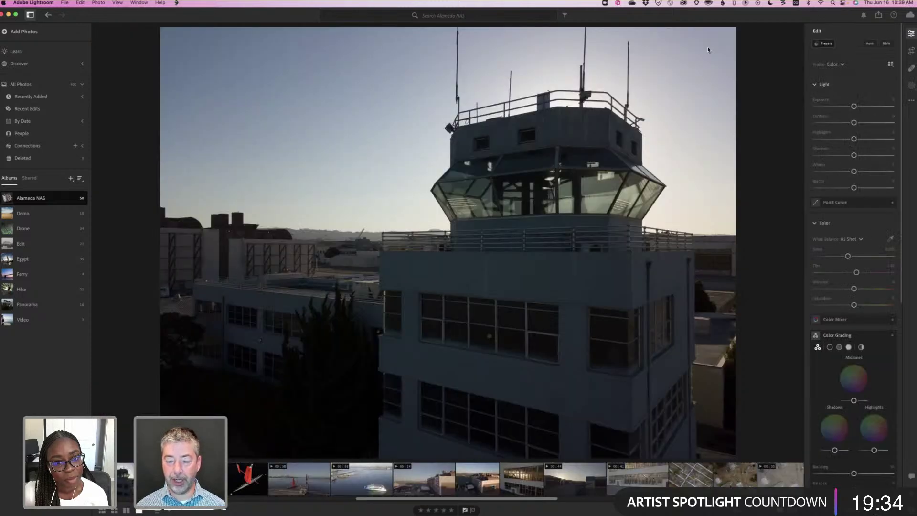
pyautogui.hotkey('shift', 'p')
pyautogui.click(711, 47)
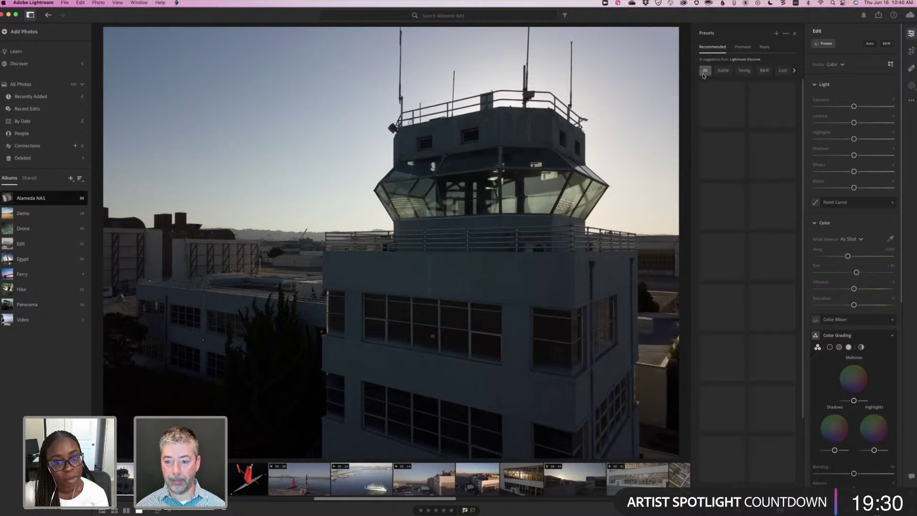
pyautogui.click(783, 314)
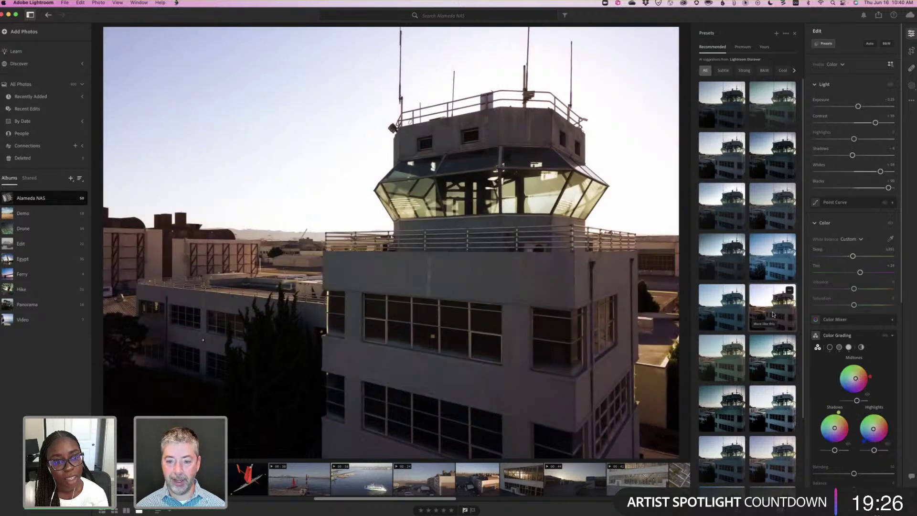
pyautogui.click(773, 314)
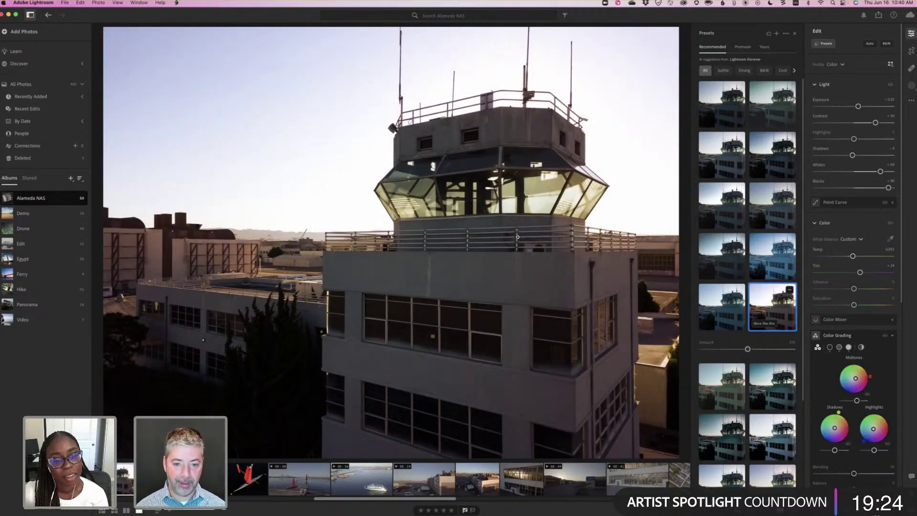
pyautogui.press('super+c')
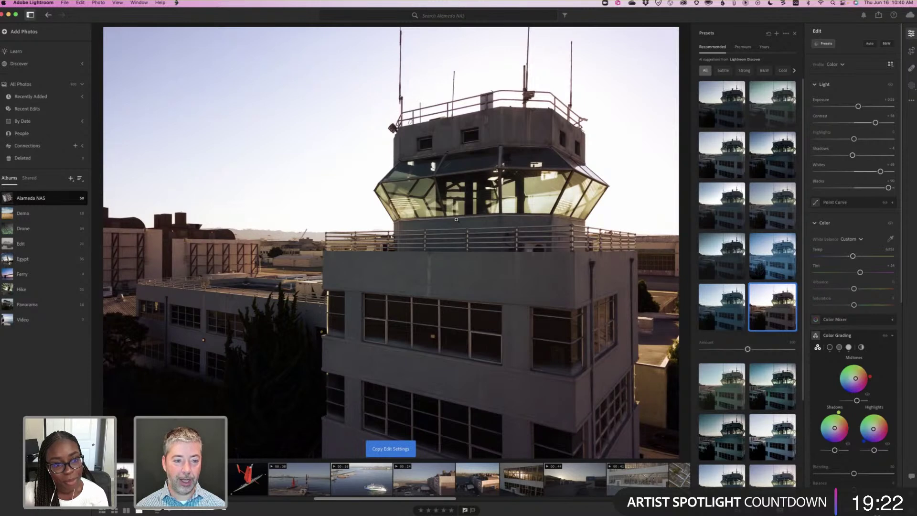
# Select the dark tower photo plus the two tower photos beside it and paste the copied edits.
pyautogui.press('g')
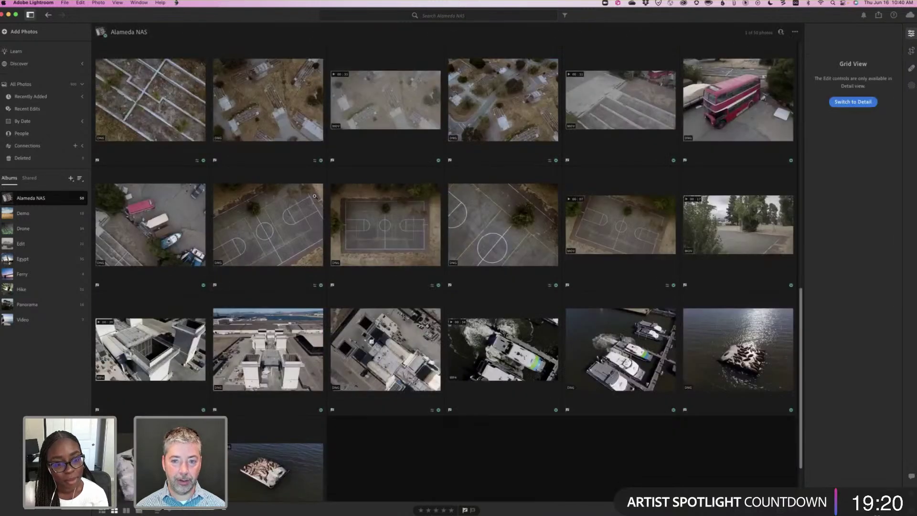
pyautogui.scroll(5, 314, 196)
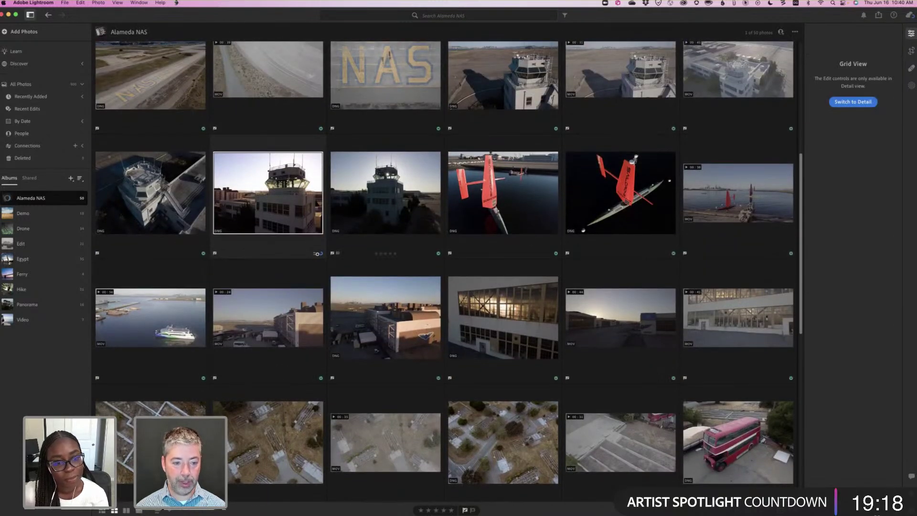
pyautogui.click(366, 230)
pyautogui.scroll(2, 155, 258)
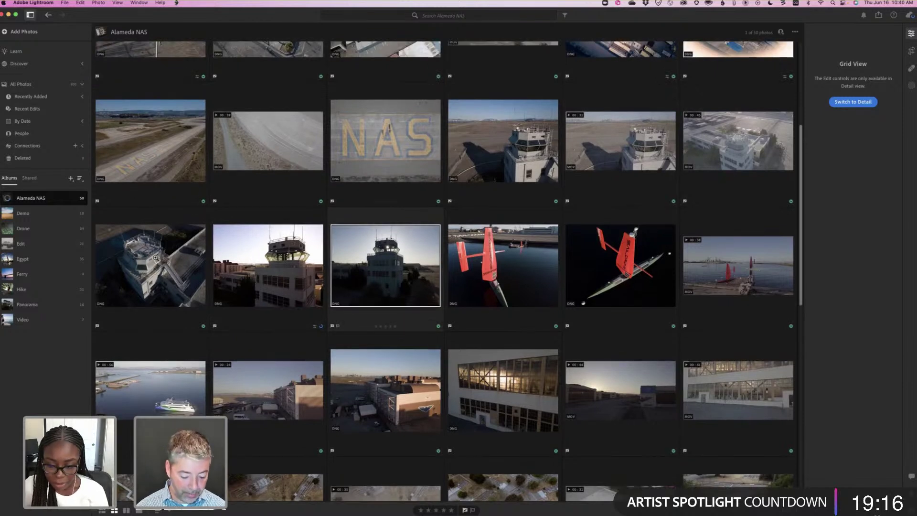
pyautogui.keyDown('shift'); pyautogui.click(155, 258); pyautogui.keyUp('shift')
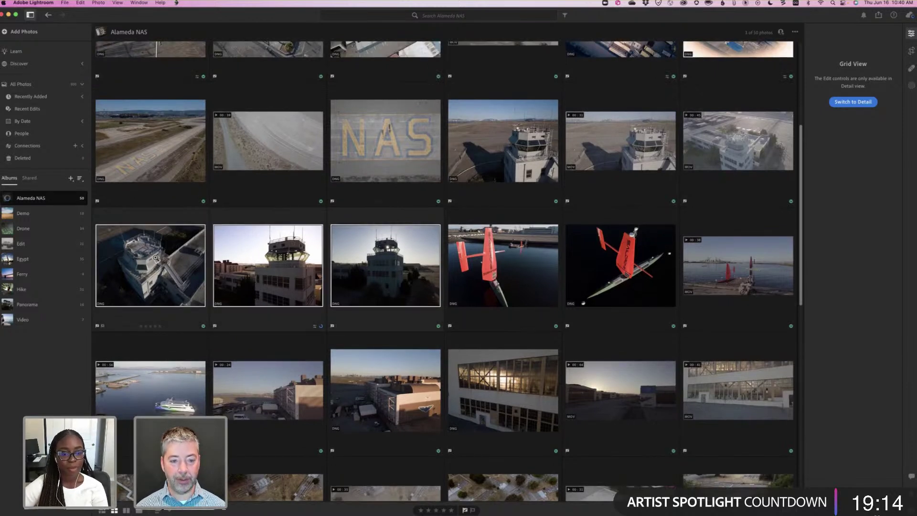
pyautogui.press('super+v')
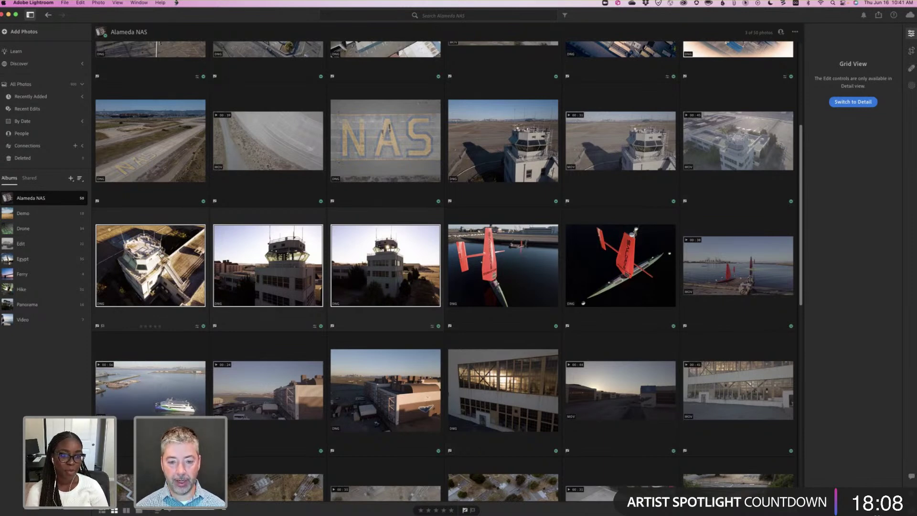
pyautogui.press('super+Tab')
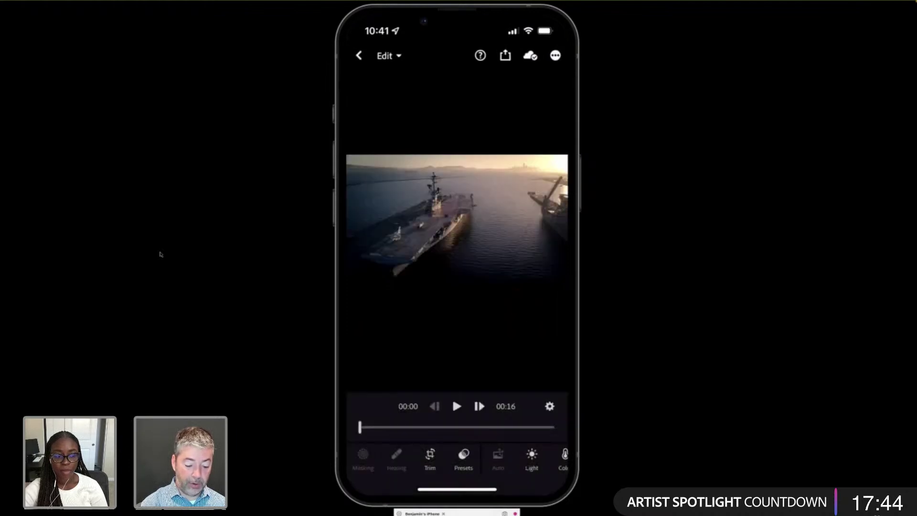
# Play the aircraft carrier video on the mirrored iPhone, then return to desktop Lightroom.
pyautogui.click(508, 210)
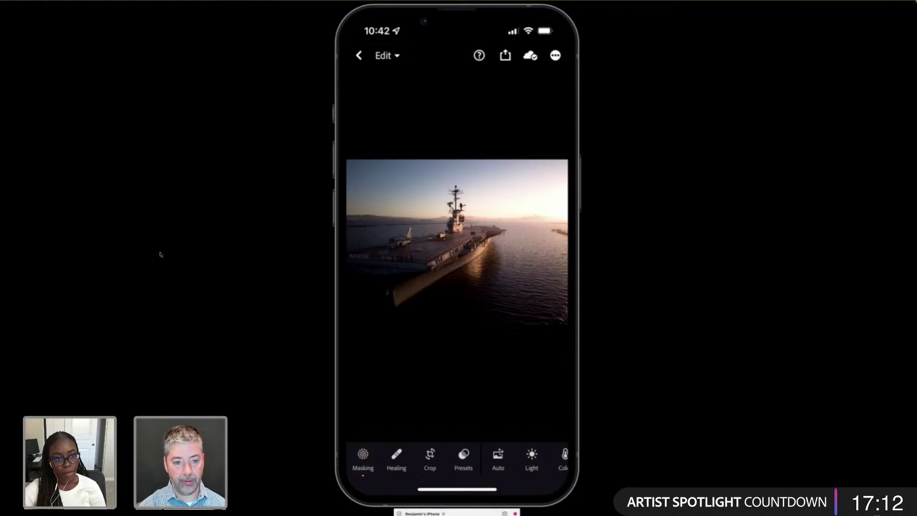
pyautogui.press('super+Tab')
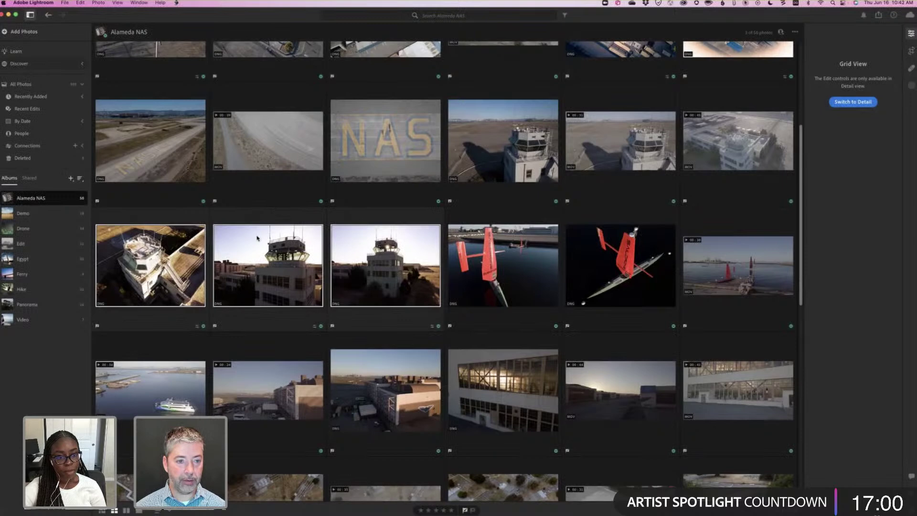
# Select the first aircraft carrier photo in the Alameda NAS grid and open the Discover feed.
pyautogui.scroll(5, 143, 143)
pyautogui.click(137, 149)
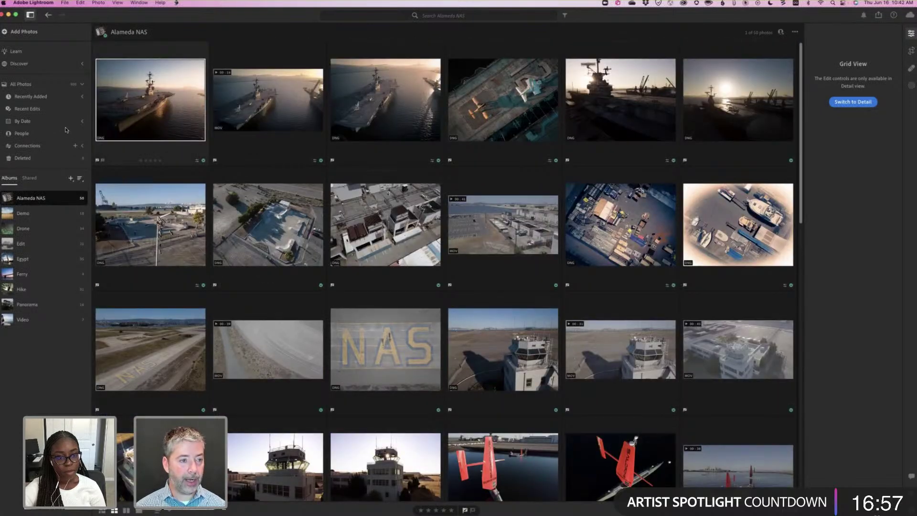
pyautogui.click(21, 64)
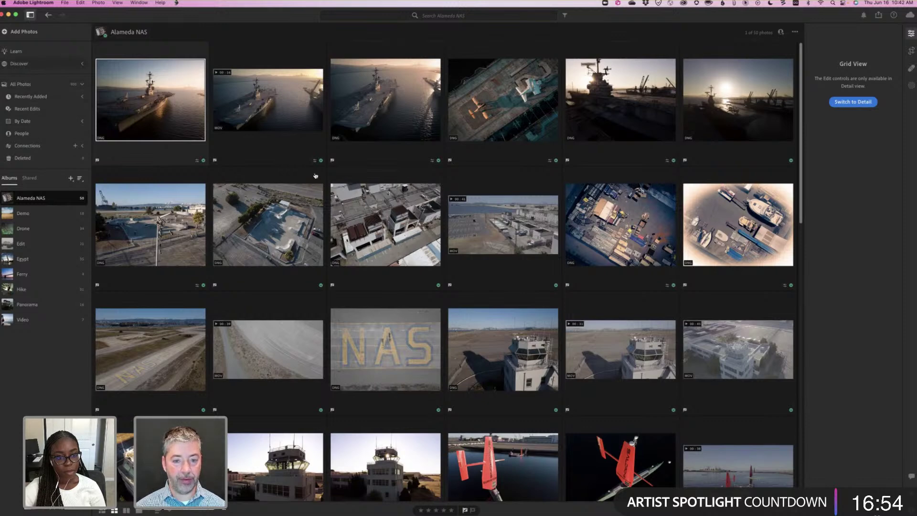
pyautogui.scroll(8, 315, 176)
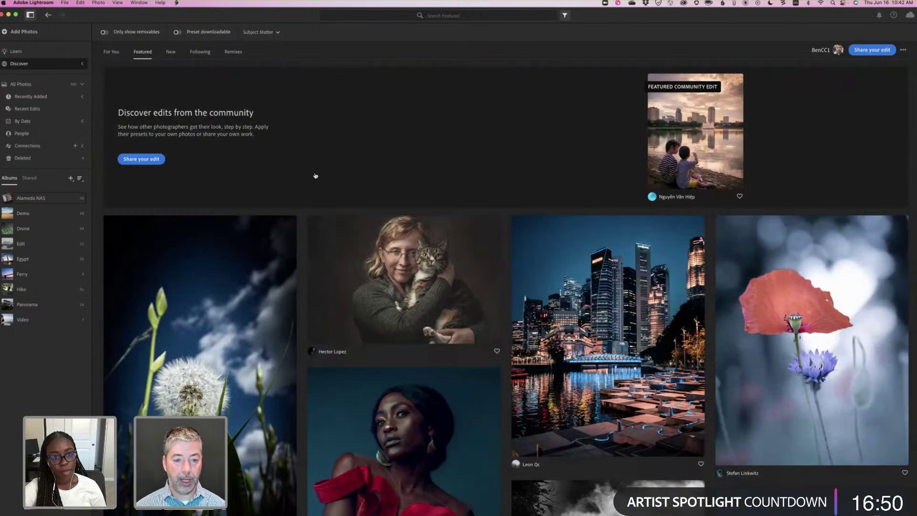
pyautogui.scroll(-5, 315, 176)
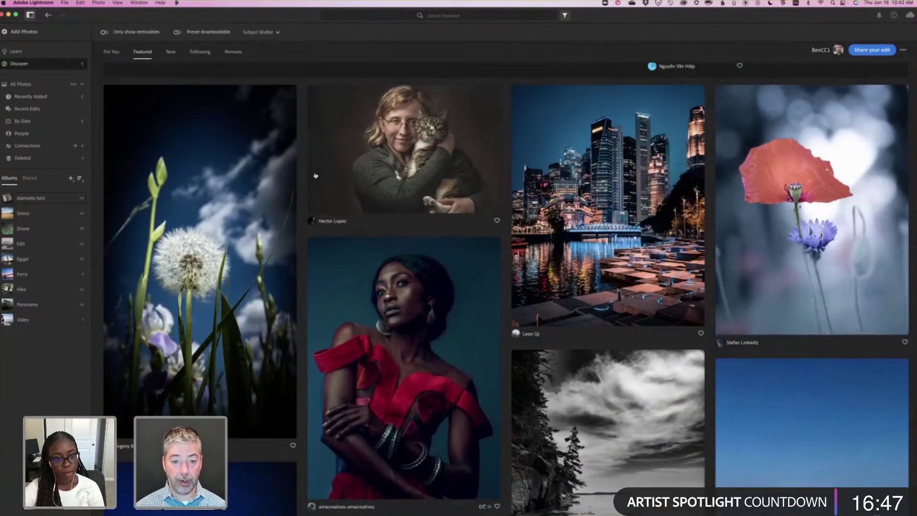
pyautogui.moveTo(315, 176)
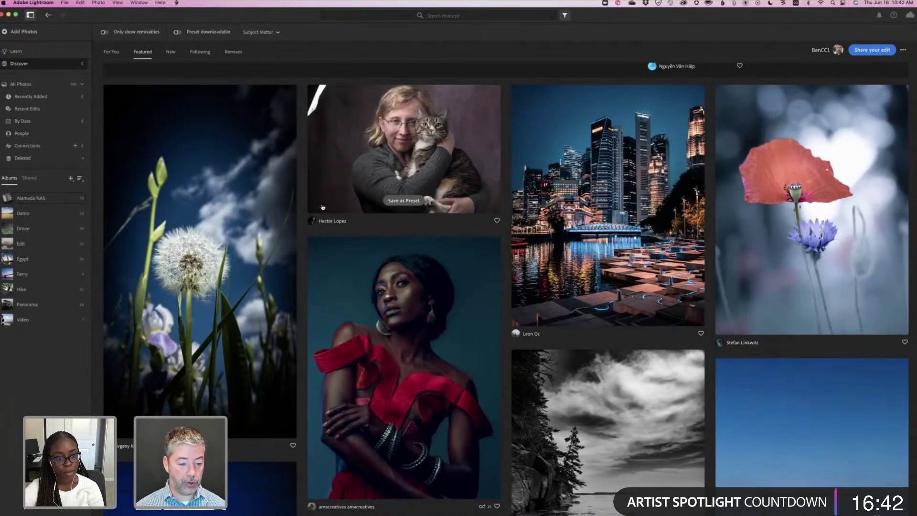
pyautogui.scroll(-2, 322, 207)
pyautogui.scroll(8, 315, 205)
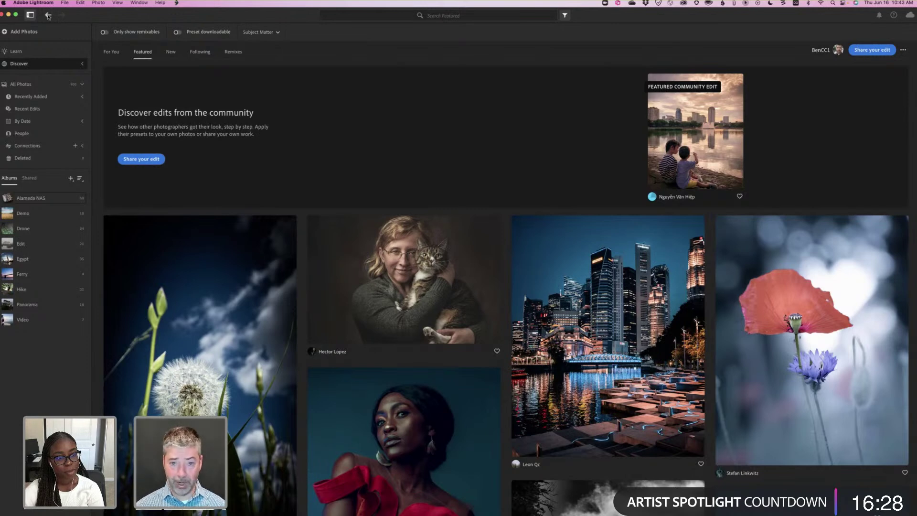
# Go back to the Alameda NAS album and bring up the Share options for the carrier photo.
pyautogui.click(47, 15)
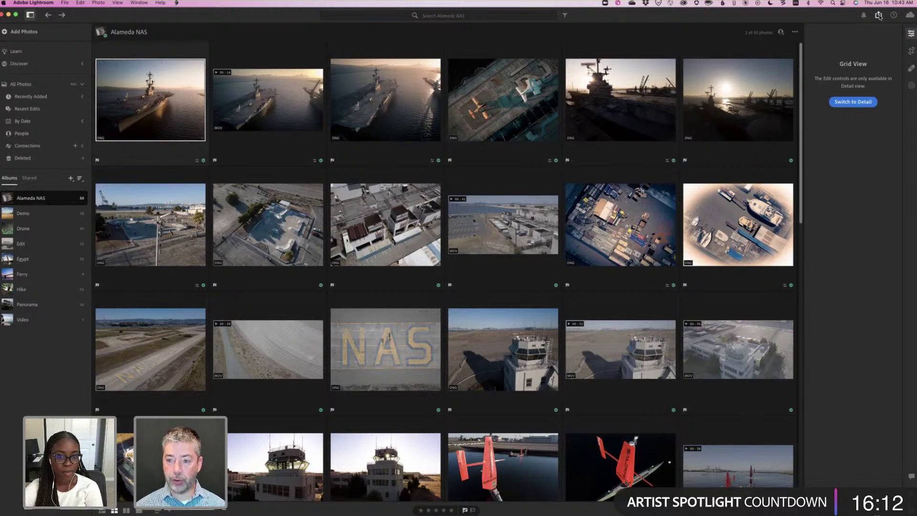
pyautogui.click(879, 16)
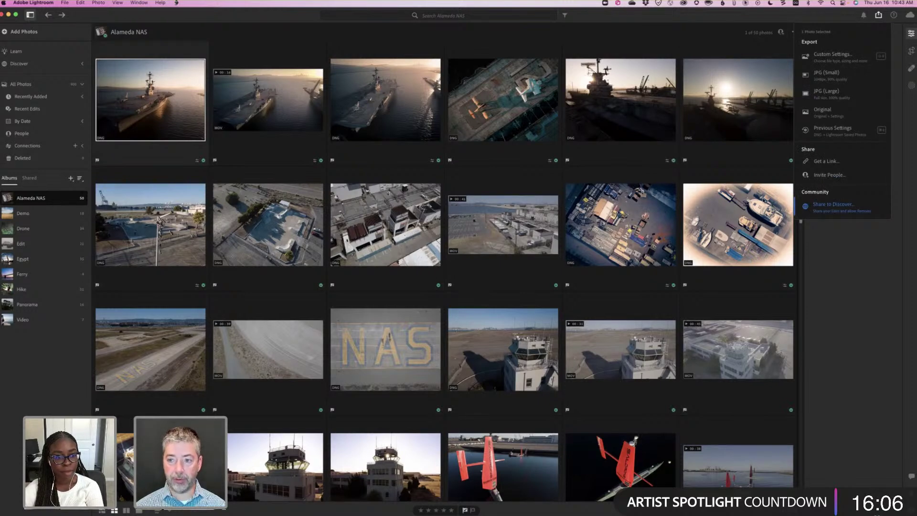
# Start sharing the carrier photo to Discover with the title 'USS Hornet'.
pyautogui.click(807, 205)
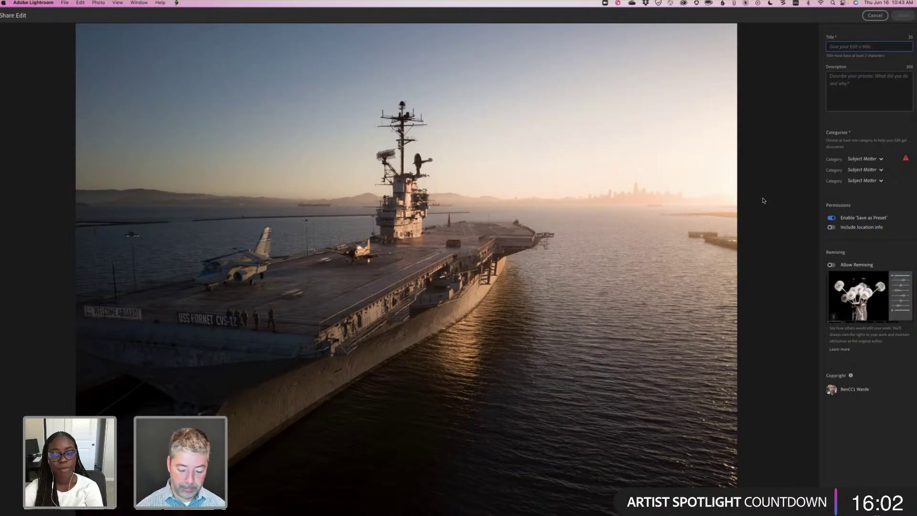
pyautogui.write('HS')
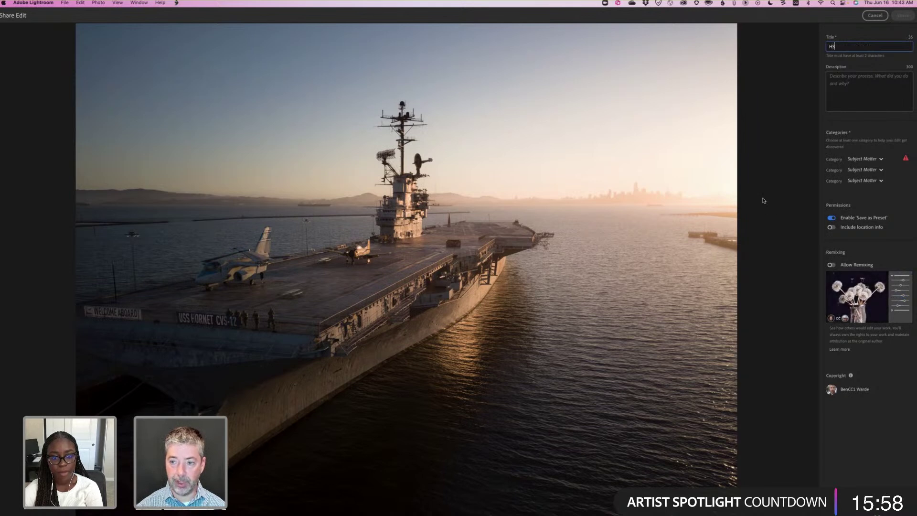
pyautogui.press('BackSpace')
pyautogui.press('BackSpace')
pyautogui.write('USS Hornet')
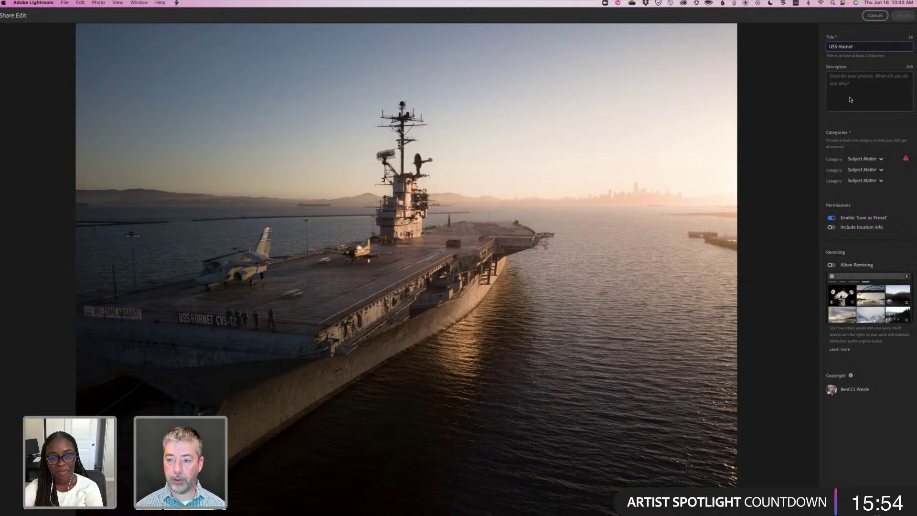
# Add the description 'Used masking to accentuate direction of light.' to the shared edit.
pyautogui.press('Tab')
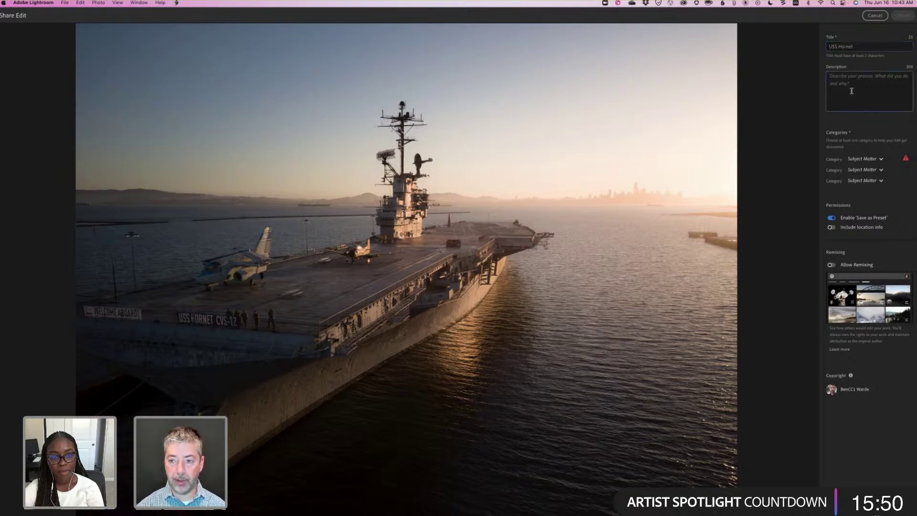
pyautogui.write('Used masking to accentuate direction of light.')
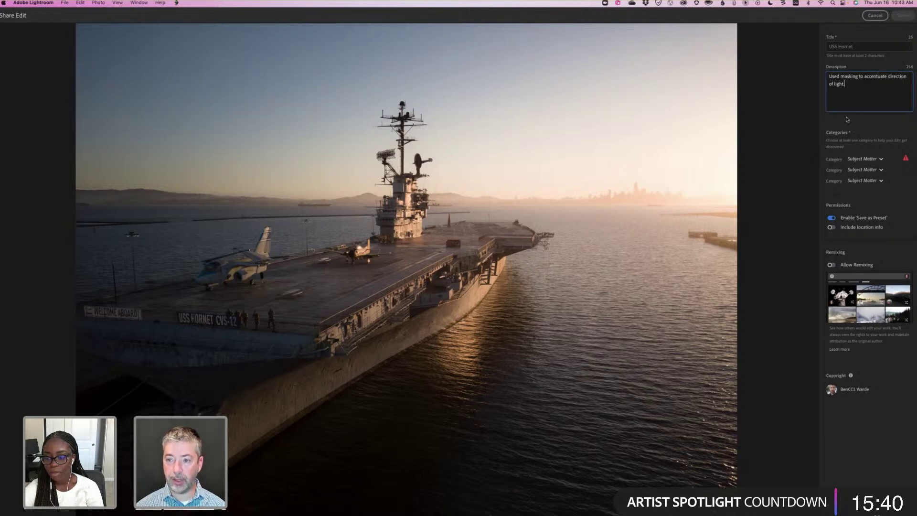
pyautogui.click(862, 159)
pyautogui.click(823, 88)
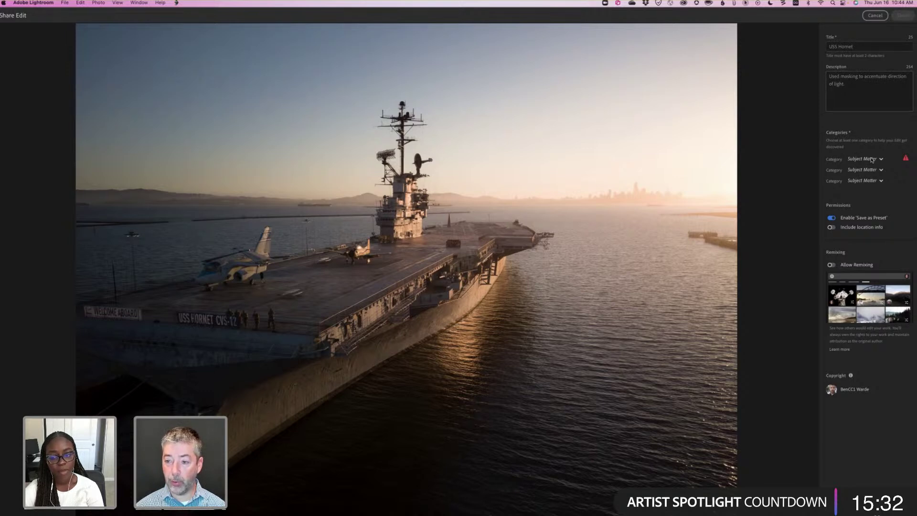
# Set the first category to Aerial and leave the second category unchanged.
pyautogui.click(873, 159)
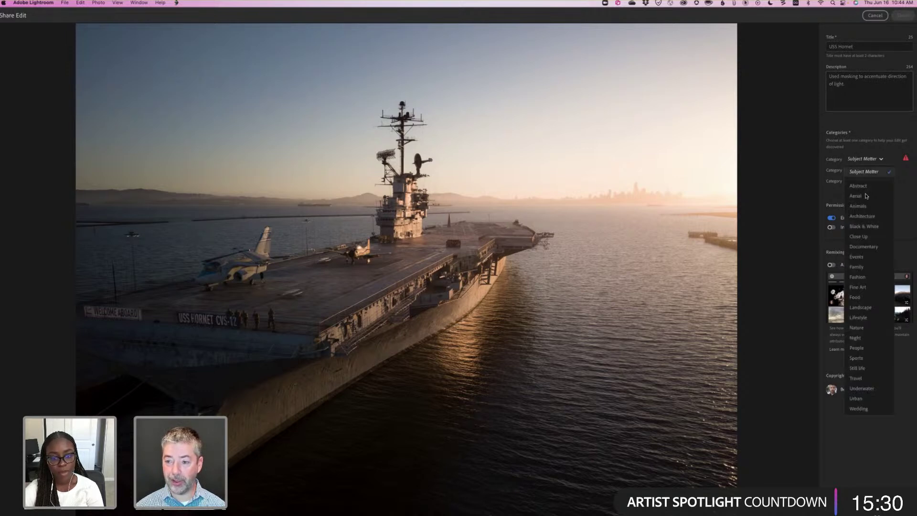
pyautogui.click(866, 196)
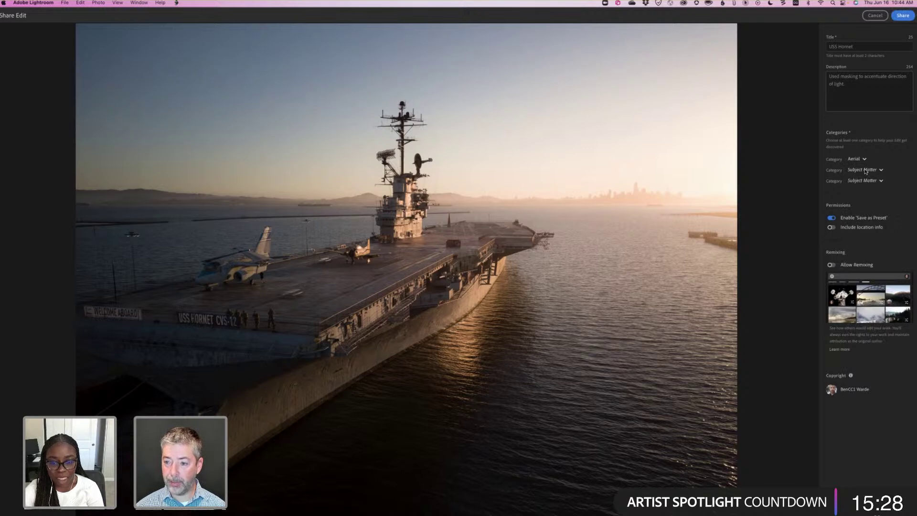
pyautogui.click(867, 171)
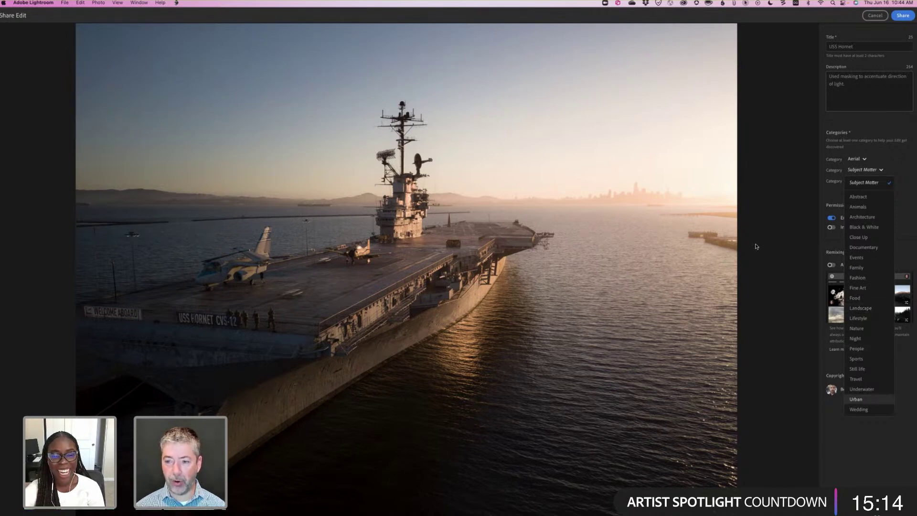
pyautogui.click(768, 229)
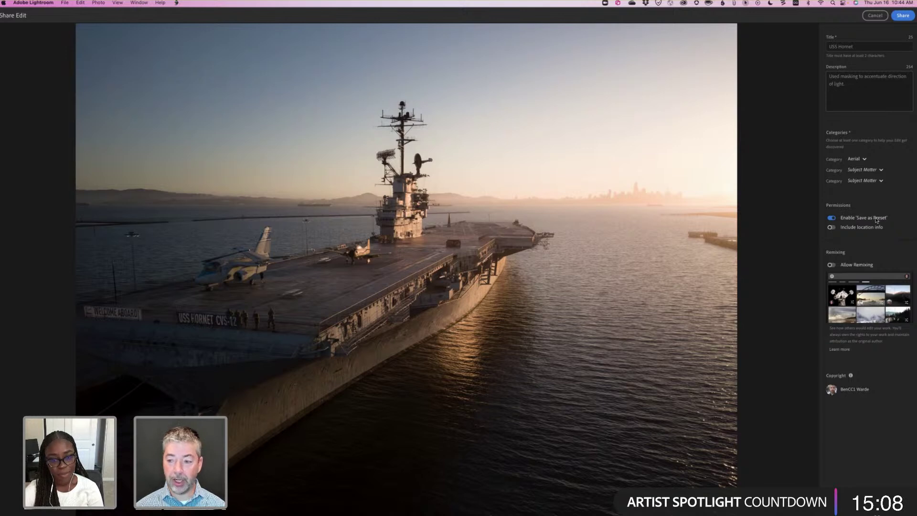
pyautogui.moveTo(860, 216)
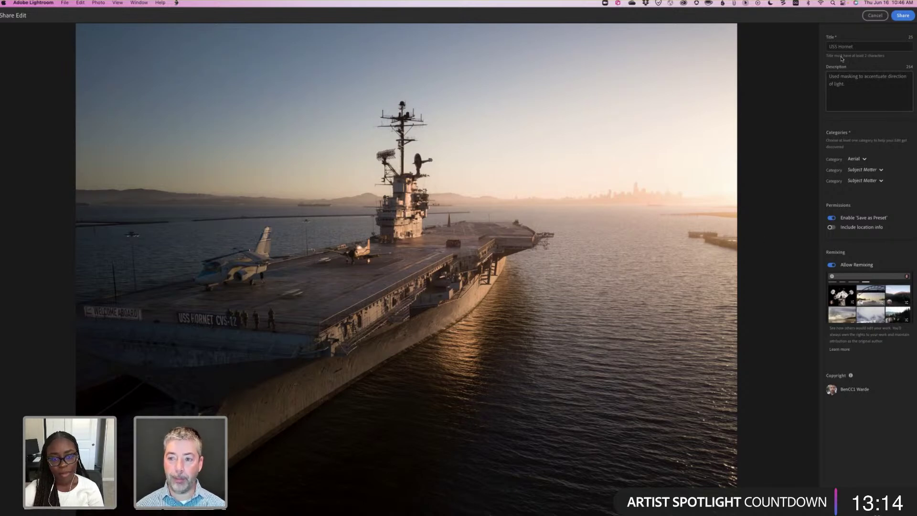
# Publish the USS Hornet edit to Discover, then switch through the phone mirror to Google Chrome.
pyautogui.click(908, 16)
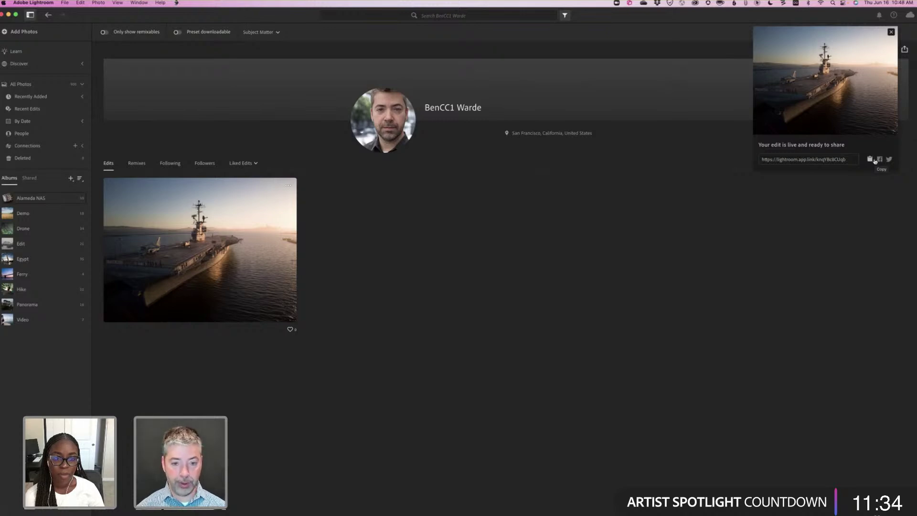
pyautogui.press('super+Tab')
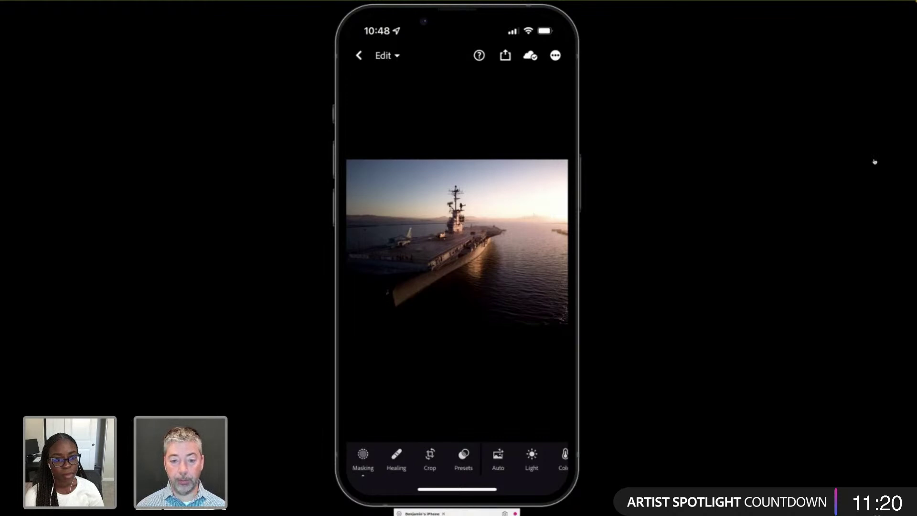
pyautogui.press('super+Tab')
pyautogui.press('super+Tab')
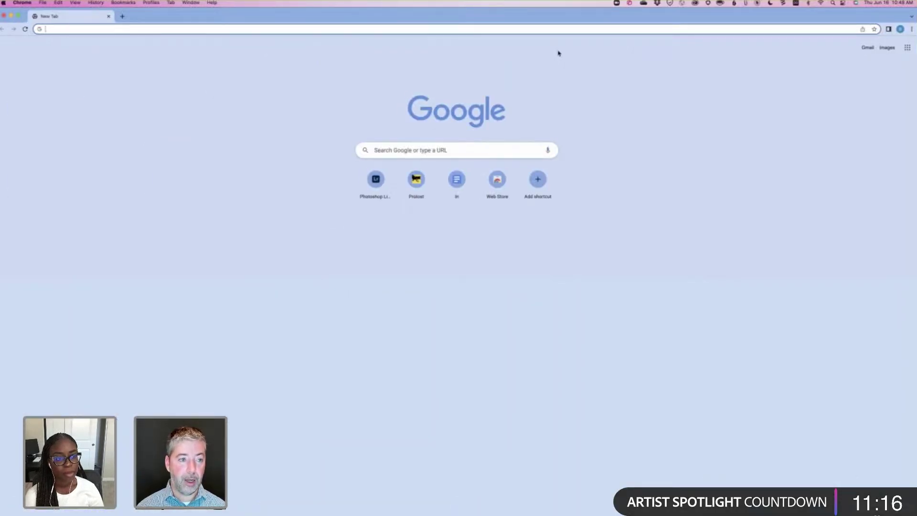
pyautogui.write('lightroom.adobe.com')
pyautogui.press('Return')
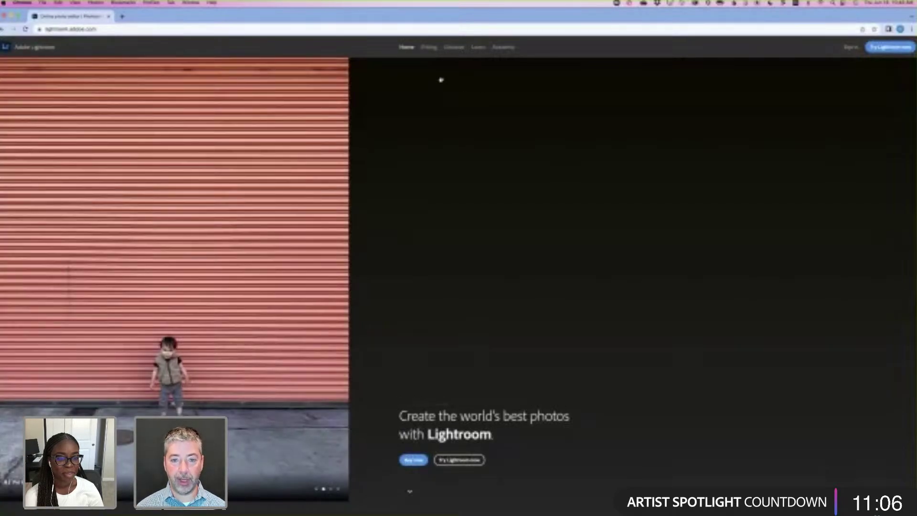
pyautogui.click(452, 53)
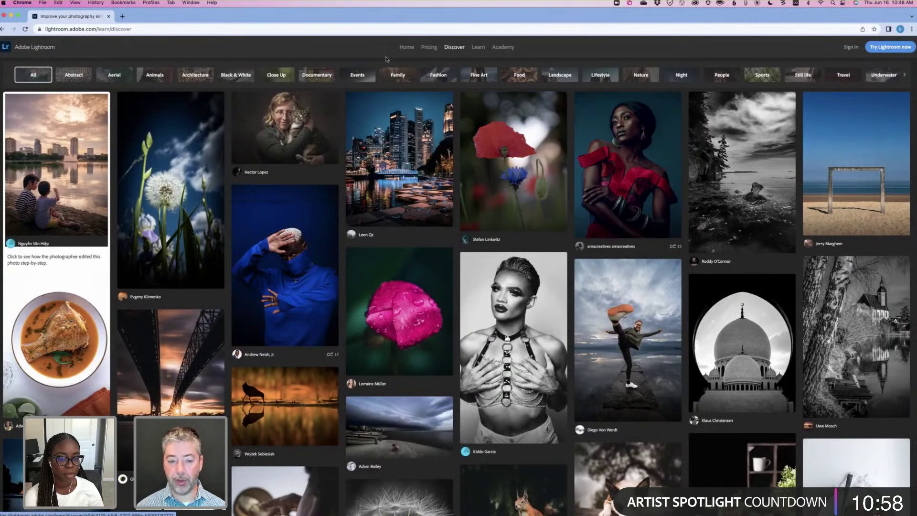
pyautogui.click(406, 47)
pyautogui.press('super+Tab')
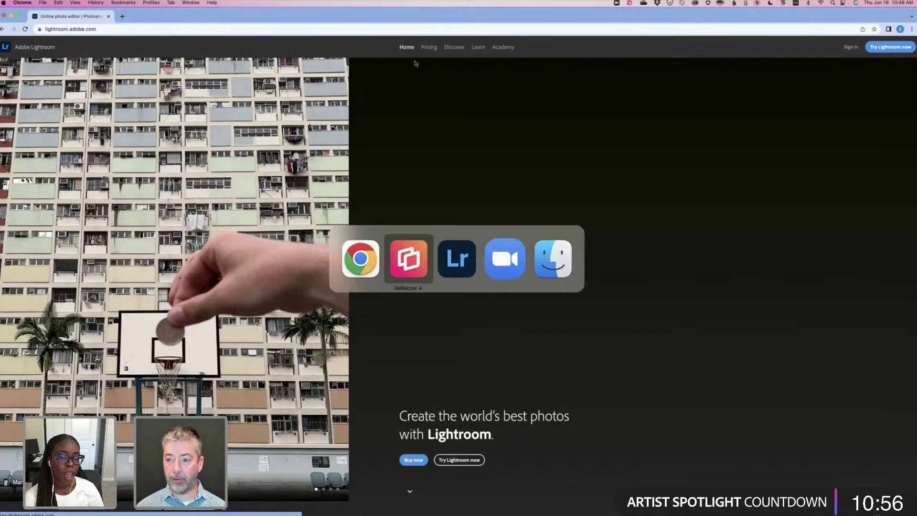
# Back in Lightroom, copy the shared USS Hornet edit's link and close the share panel.
pyautogui.press('super+Tab')
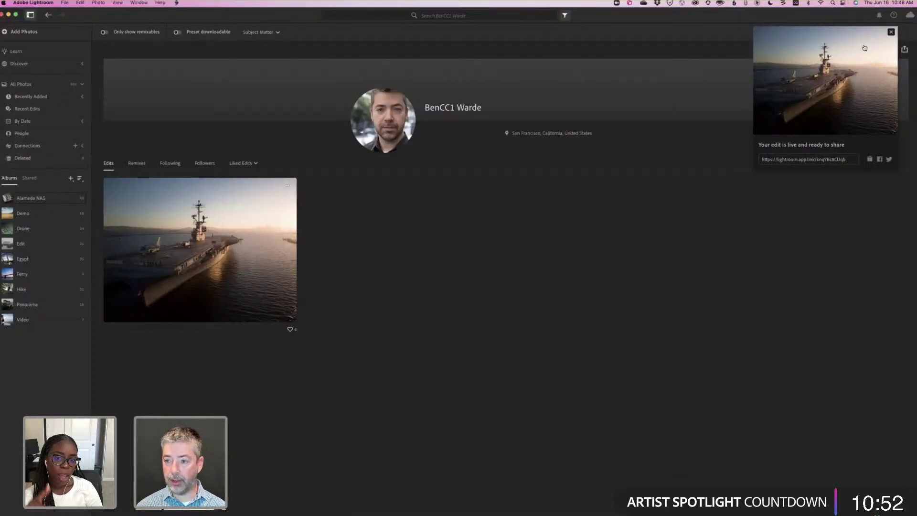
pyautogui.click(870, 160)
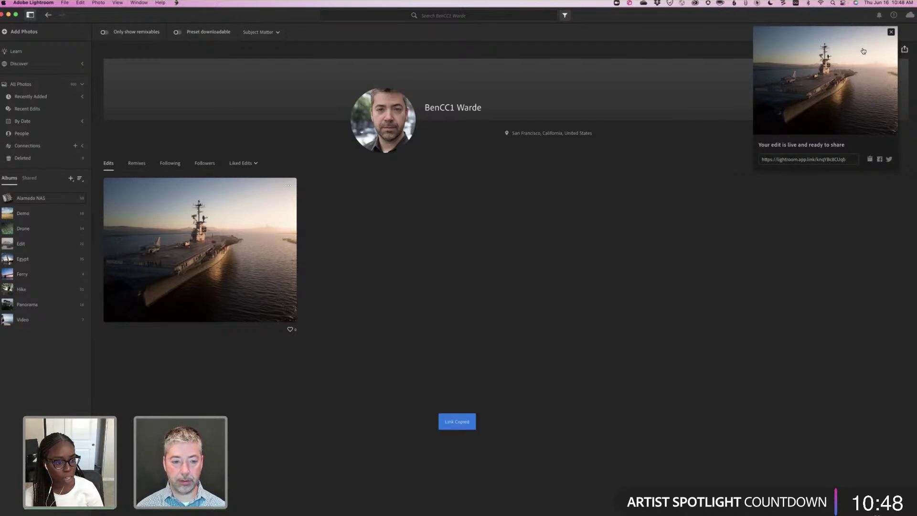
pyautogui.click(891, 32)
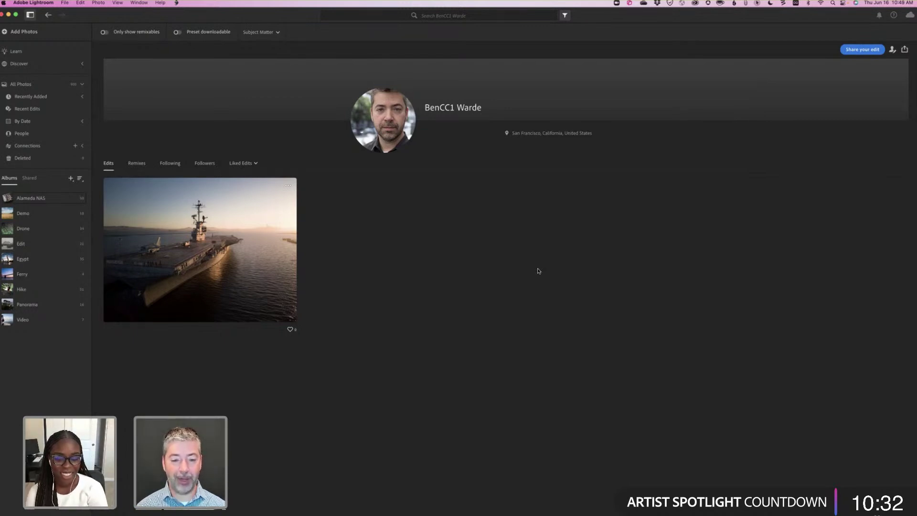
# Load the copied lightroom.app.link URL in Chrome, then return to Lightroom.
pyautogui.press('super+Tab')
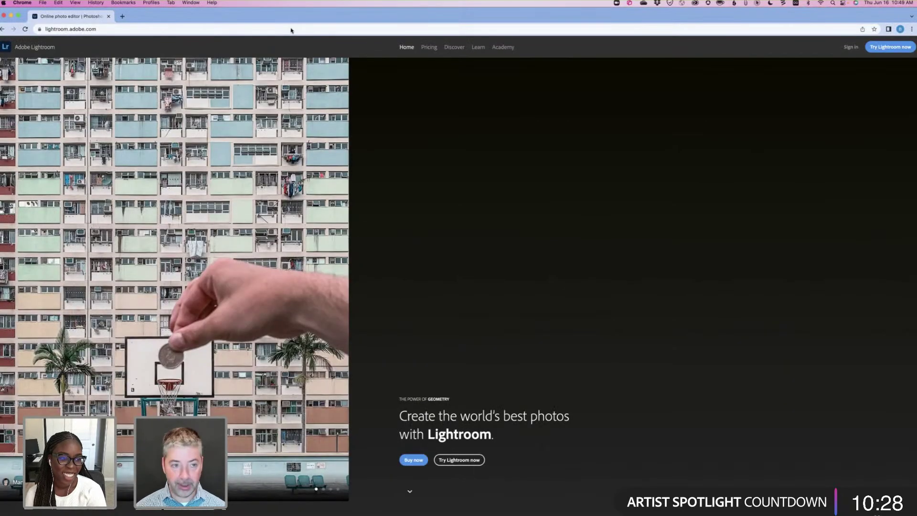
pyautogui.click(291, 30)
pyautogui.press('super+v')
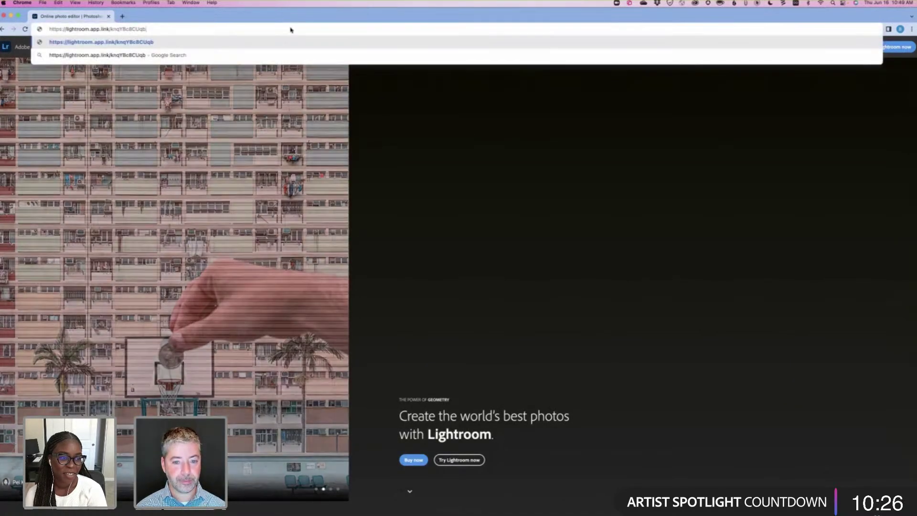
pyautogui.press('Return')
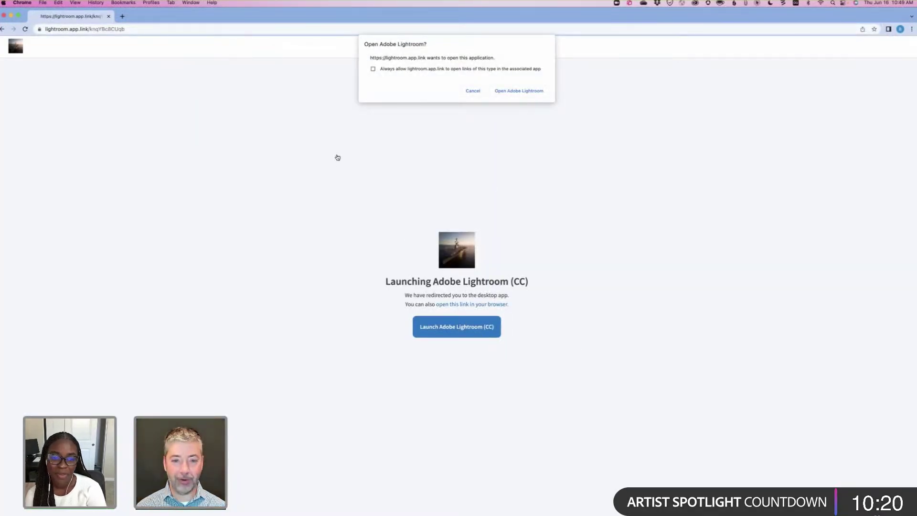
pyautogui.press('super+Tab')
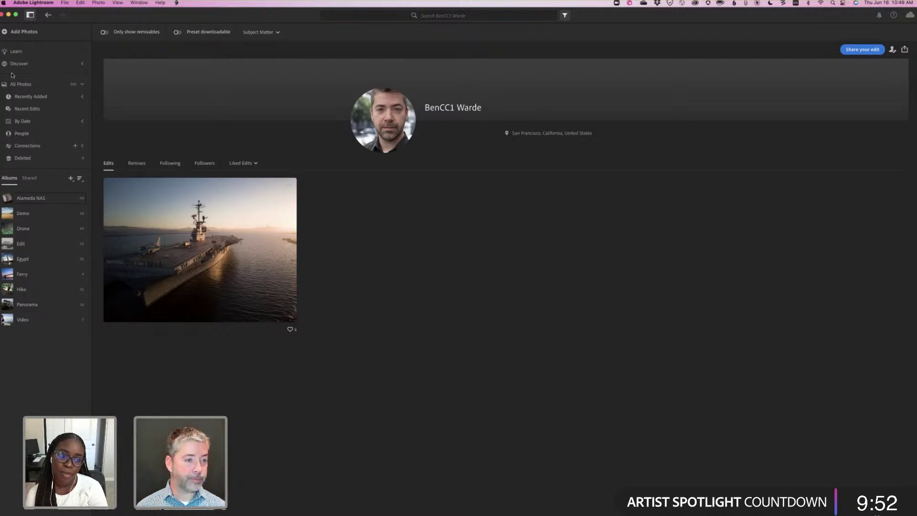
# Open the carrier sunset photo from the Alameda NAS album in the editor.
pyautogui.press('super+Tab')
pyautogui.press('super+Tab')
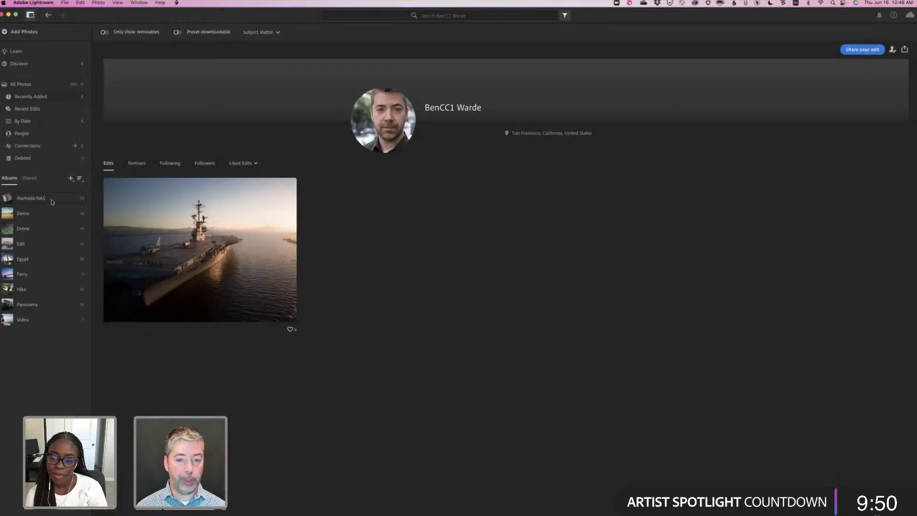
pyautogui.click(55, 200)
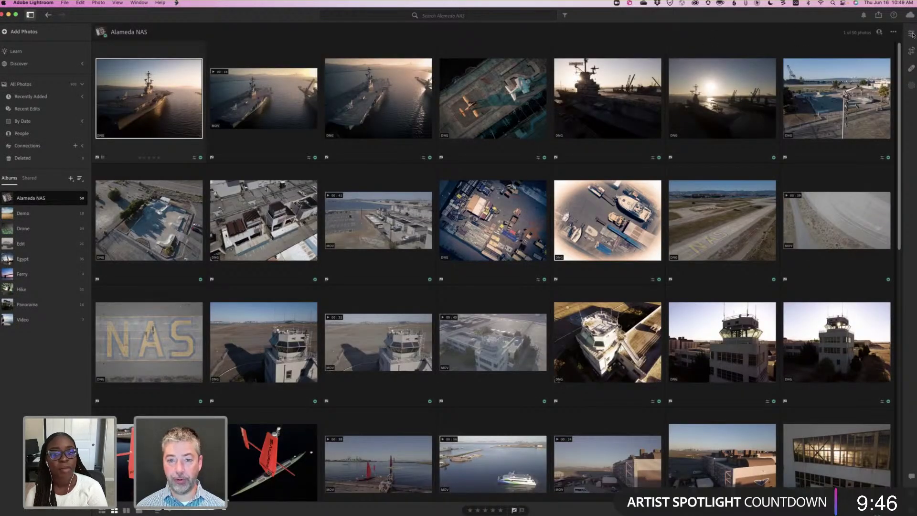
pyautogui.press('e')
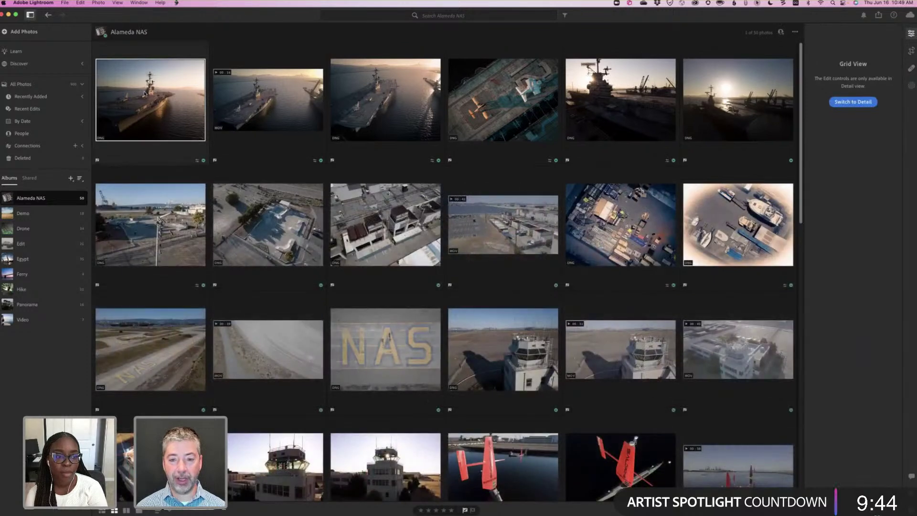
pyautogui.doubleClick(546, 131)
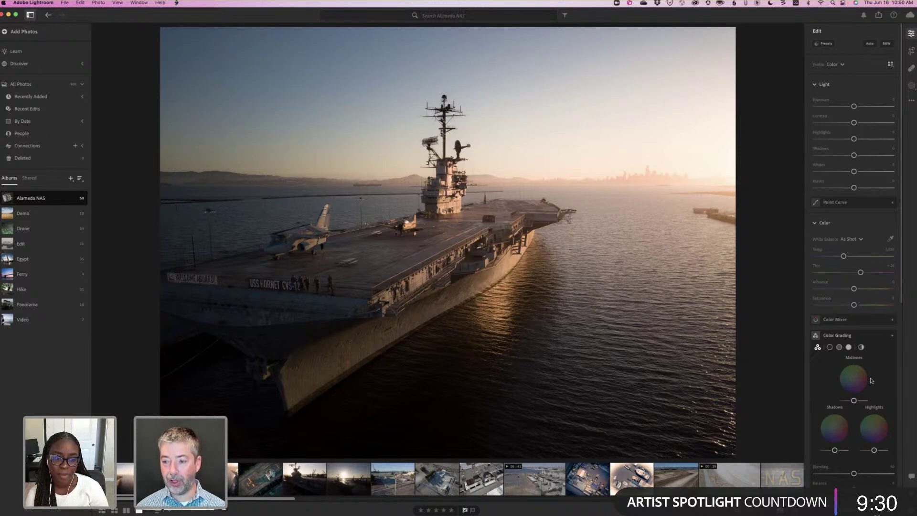
pyautogui.scroll(-7, 872, 381)
pyautogui.scroll(5, 855, 335)
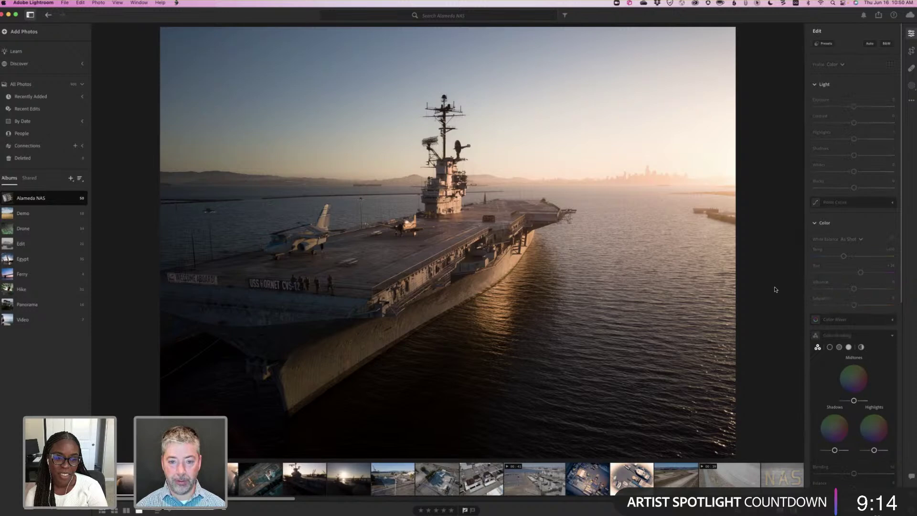
# Toggle before/after with backslash to compare the carrier edit against the original.
pyautogui.press('\\')
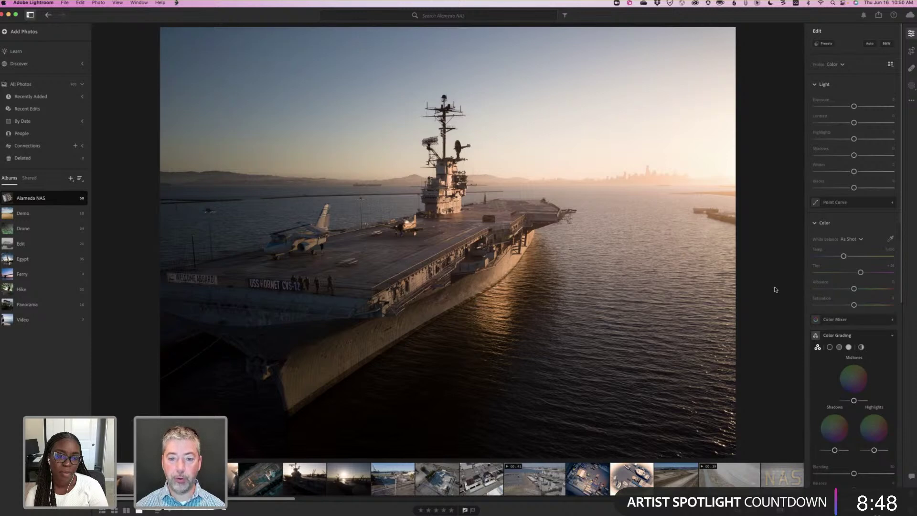
pyautogui.press('\\')
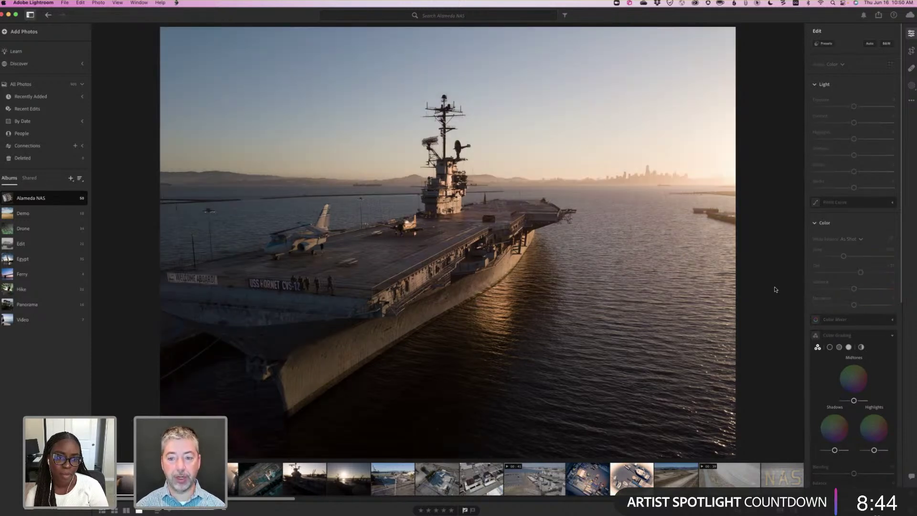
pyautogui.press('\\')
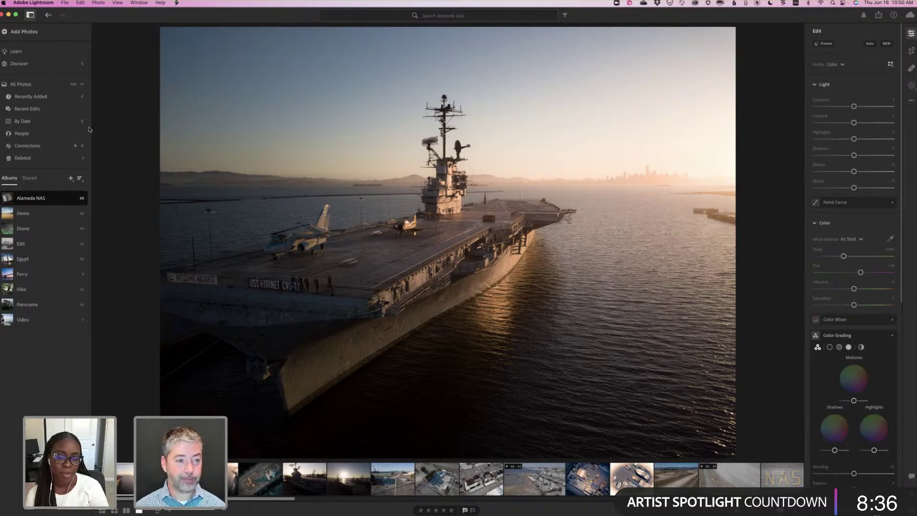
# Open Discover's Remixes tab and scroll down to All Remixable Edits to find the stairway photo.
pyautogui.click(28, 64)
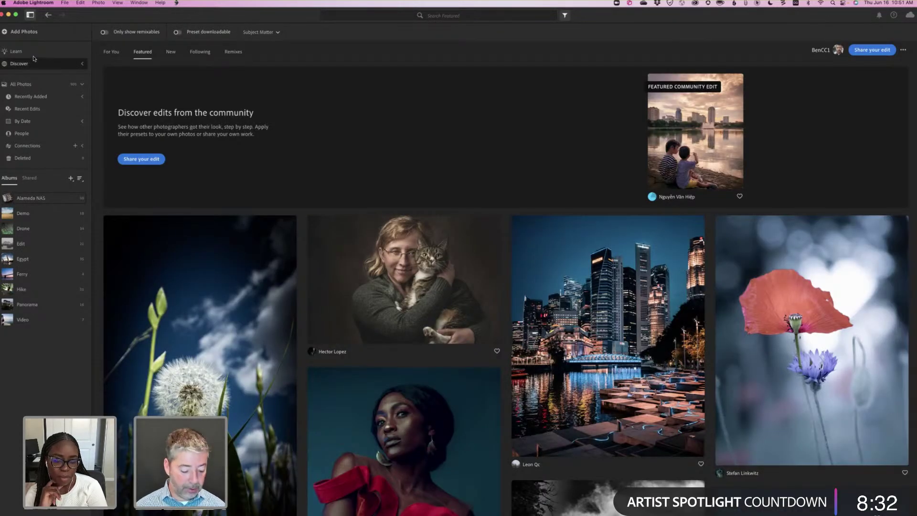
pyautogui.click(235, 54)
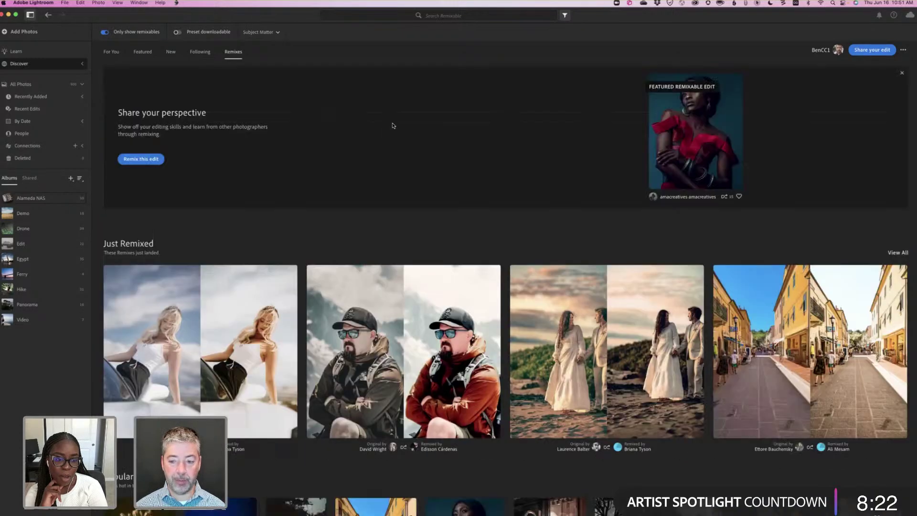
pyautogui.scroll(-5, 393, 126)
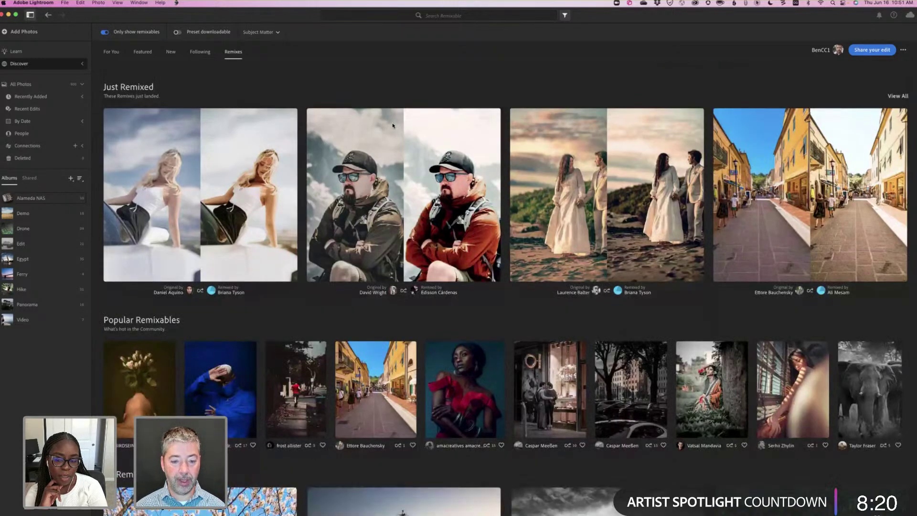
pyautogui.scroll(-1, 393, 125)
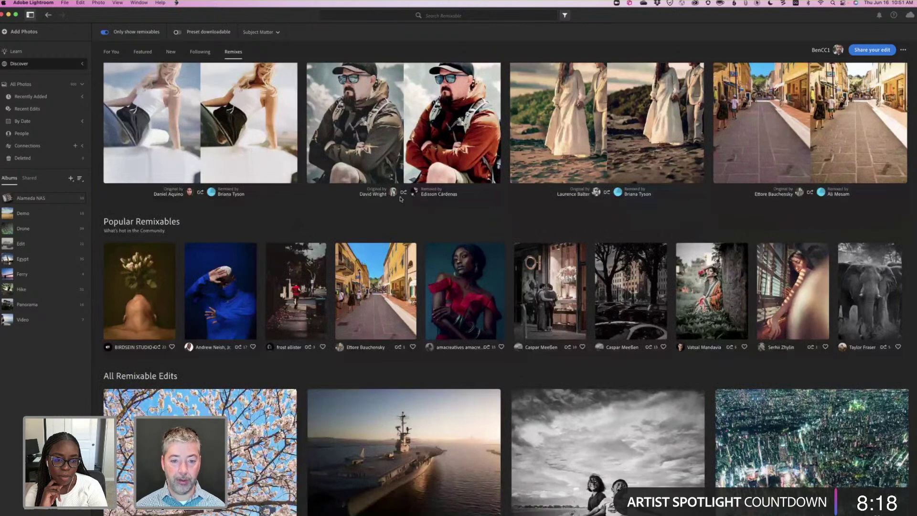
pyautogui.scroll(-7, 401, 198)
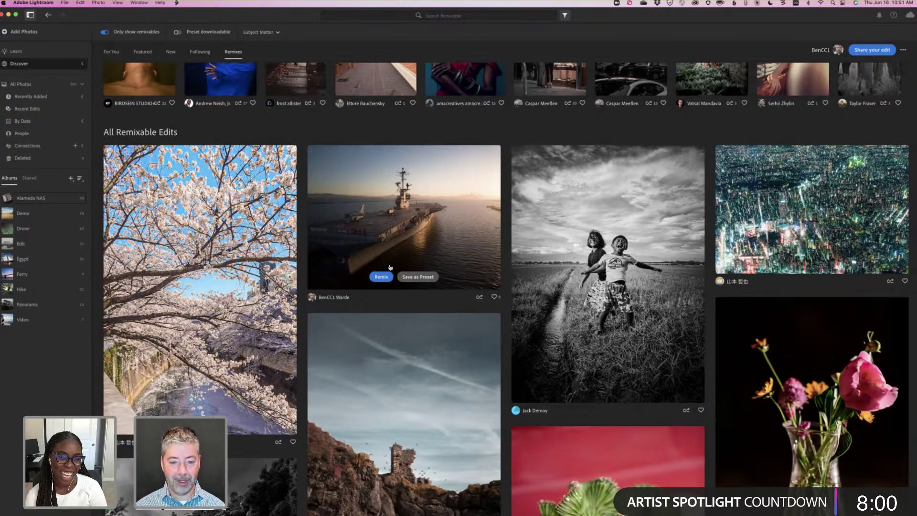
pyautogui.scroll(-3, 409, 292)
pyautogui.scroll(-1, 403, 301)
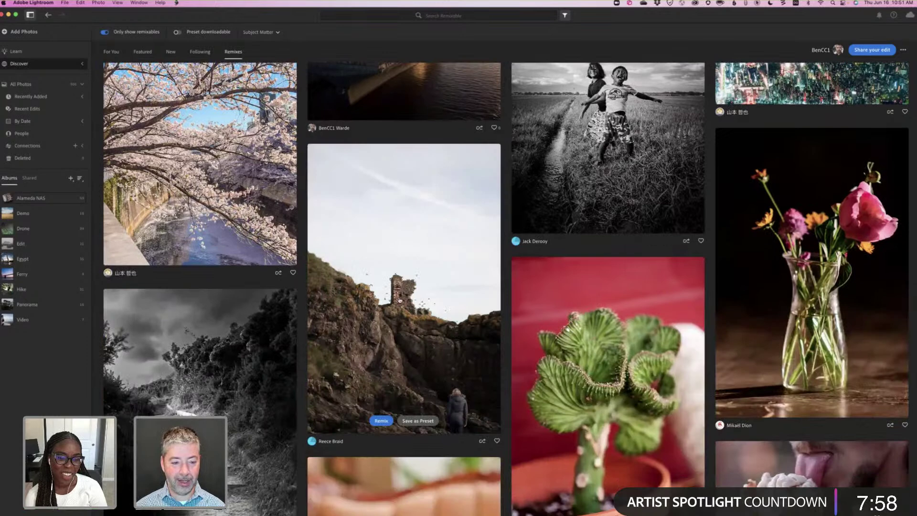
pyautogui.scroll(-3, 278, 305)
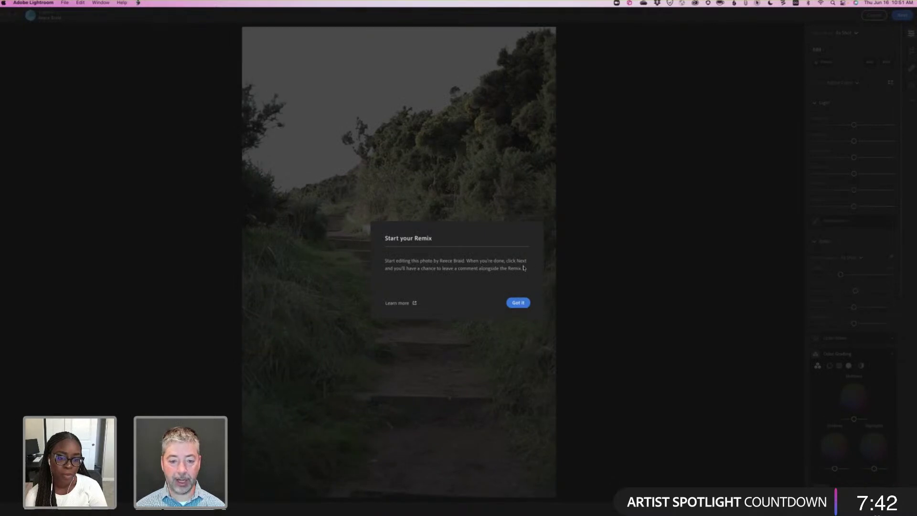
# Dismiss the remix intro and auto-straighten the stairway photo.
pyautogui.click(515, 306)
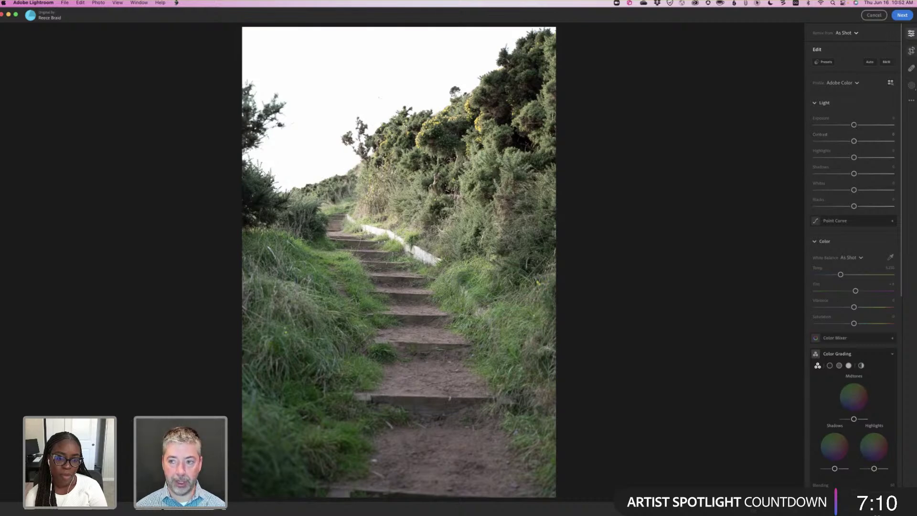
pyautogui.press('c')
pyautogui.click(853, 63)
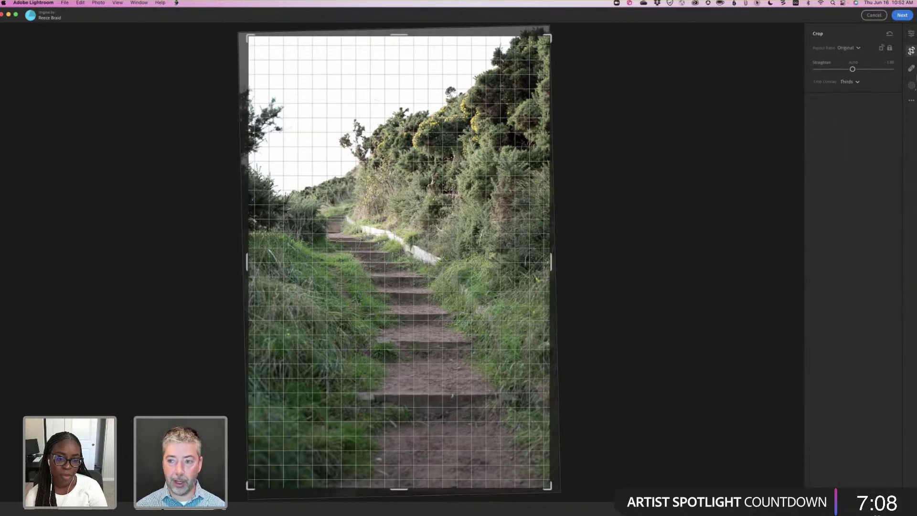
# Lower the exposure slightly and add a Select Sky mask.
pyautogui.click(912, 33)
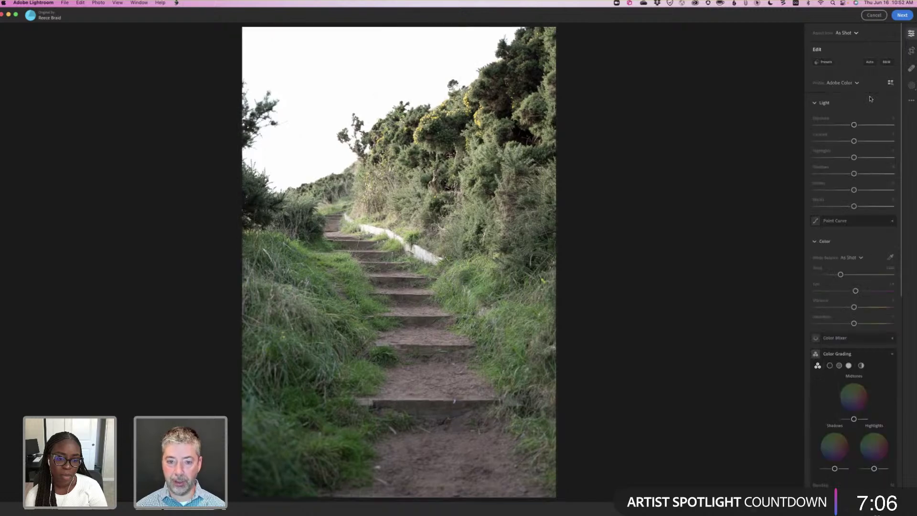
pyautogui.moveTo(854, 125); pyautogui.dragTo(846, 124)
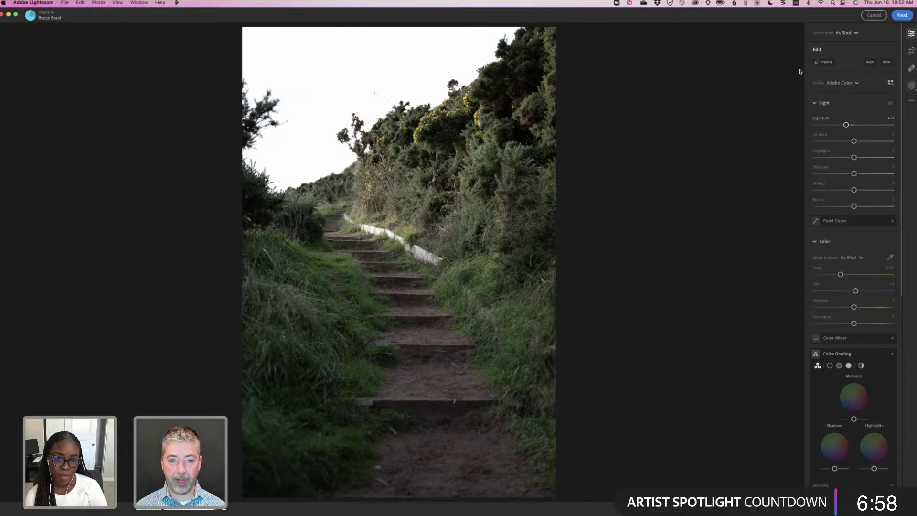
pyautogui.press('m')
pyautogui.click(823, 63)
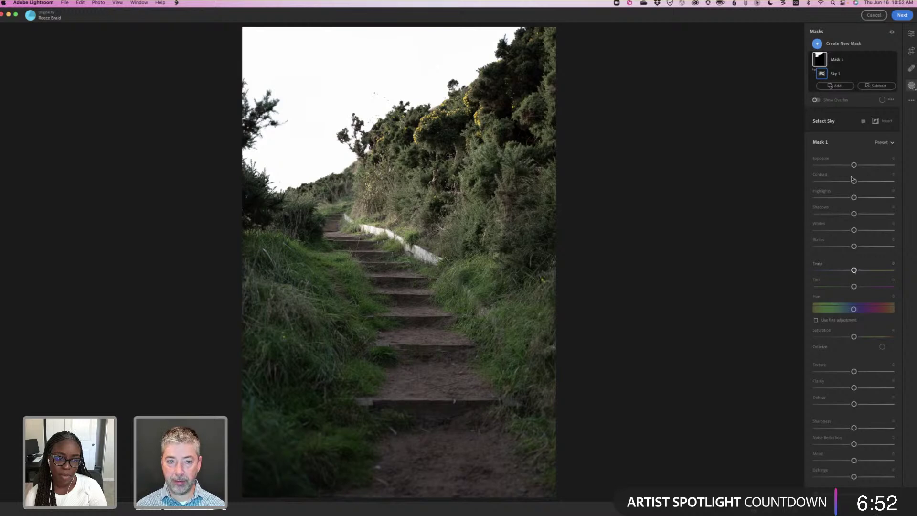
# Darken the masked sky and tint it a warm tan-pink, keeping temperature at zero.
pyautogui.moveTo(854, 165); pyautogui.dragTo(830, 168)
pyautogui.moveTo(855, 272)
pyautogui.mouseDown()
pyautogui.moveTo(887, 271)
pyautogui.moveTo(859, 270)
pyautogui.mouseUp()
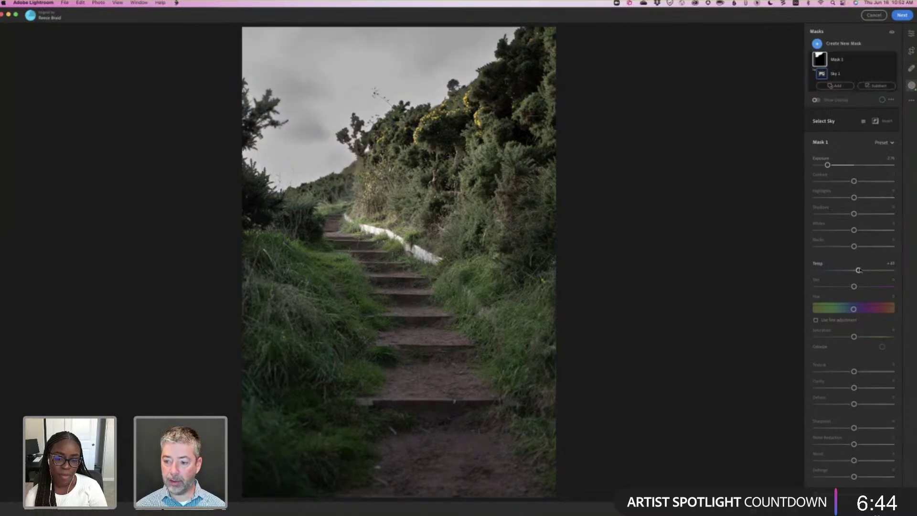
pyautogui.doubleClick(859, 271)
pyautogui.click(883, 347)
pyautogui.click(822, 361)
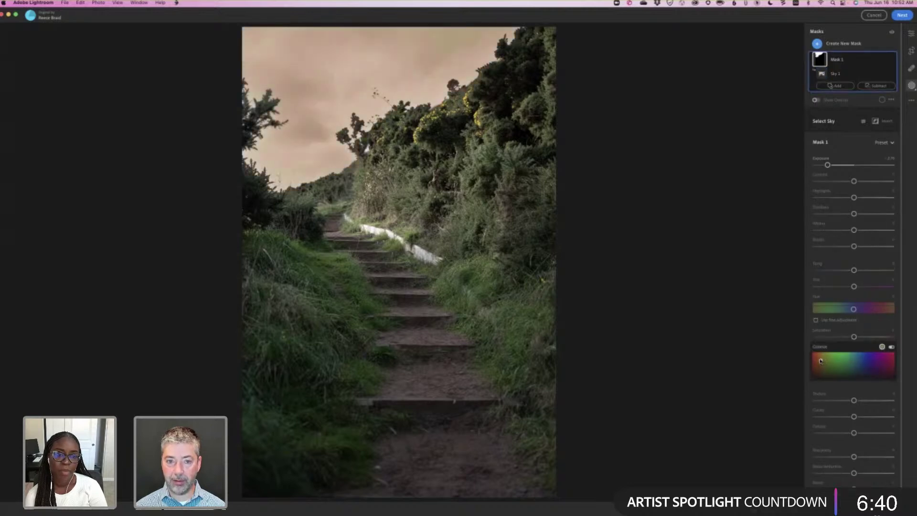
pyautogui.moveTo(821, 361); pyautogui.dragTo(823, 366)
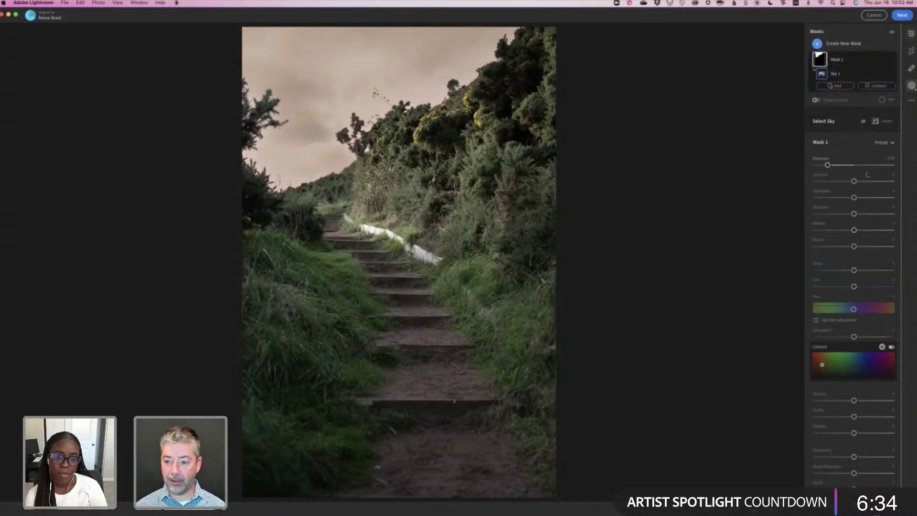
pyautogui.scroll(-2, 867, 175)
# Nudge a lower slider in the Edit panel, then reopen the masks panel showing Mask 1.
pyautogui.press('e')
pyautogui.scroll(-5, 850, 388)
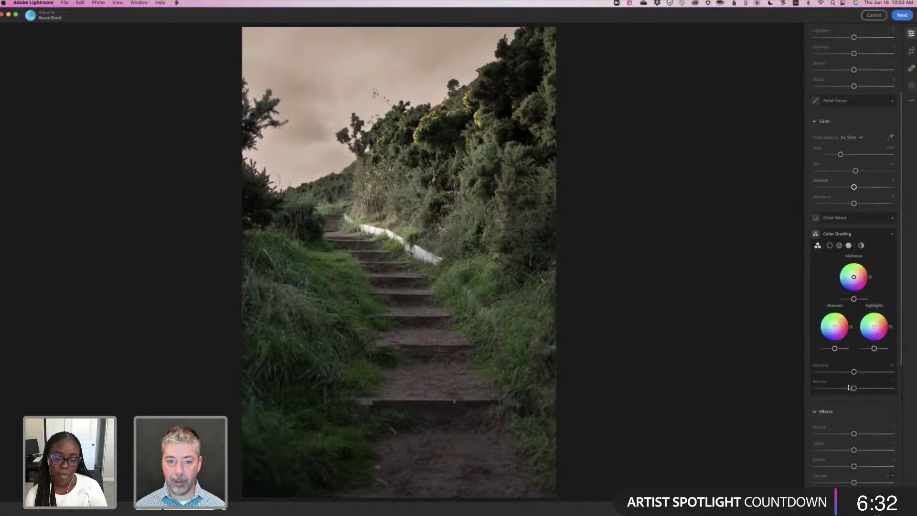
pyautogui.scroll(-3, 849, 387)
pyautogui.moveTo(854, 375); pyautogui.dragTo(848, 376)
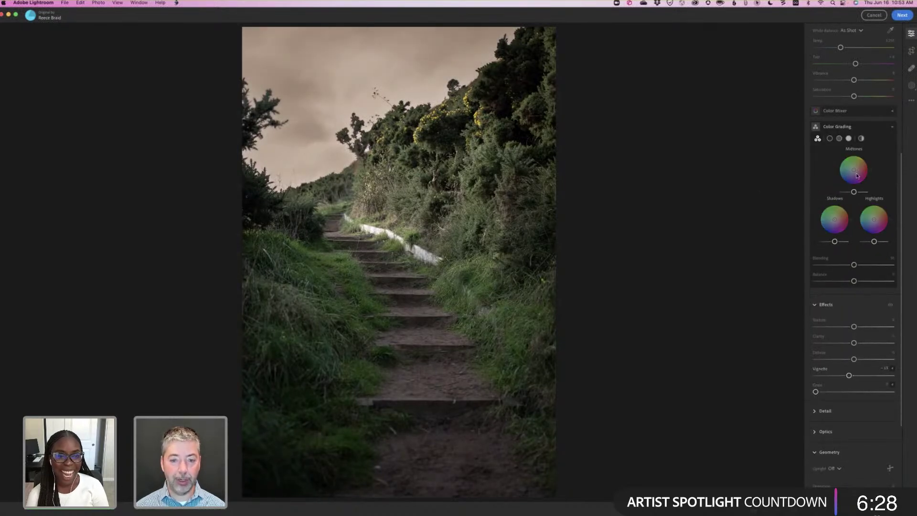
pyautogui.scroll(5, 841, 181)
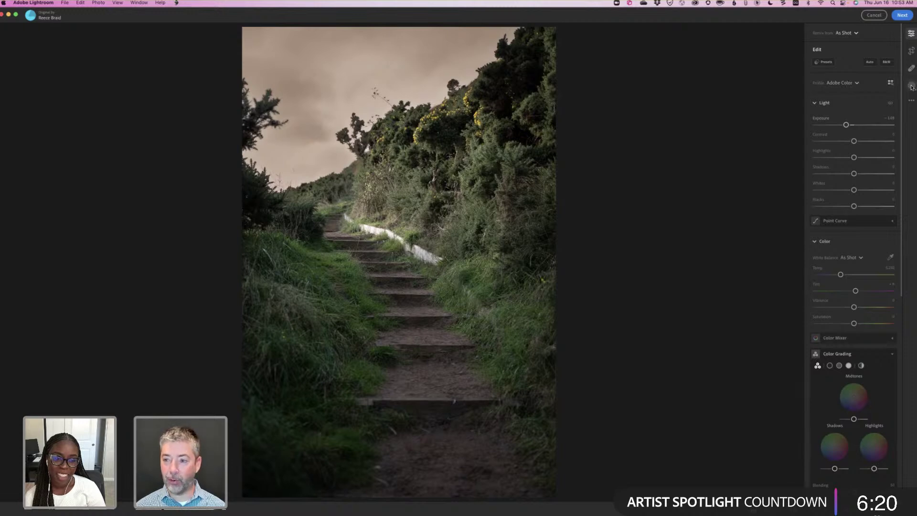
pyautogui.click(860, 80)
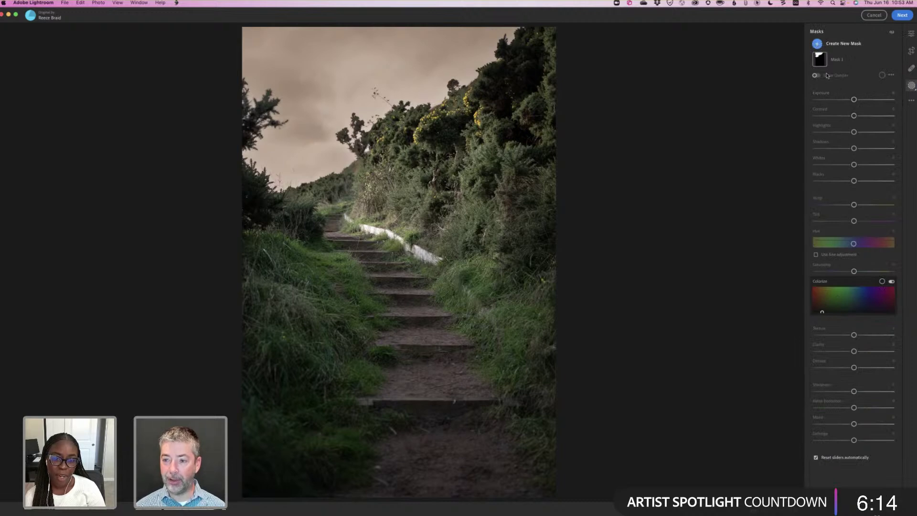
# Add a smaller brush mask looping the lower-right path and raise its Exposure to +4.00.
pyautogui.click(841, 43)
pyautogui.click(834, 92)
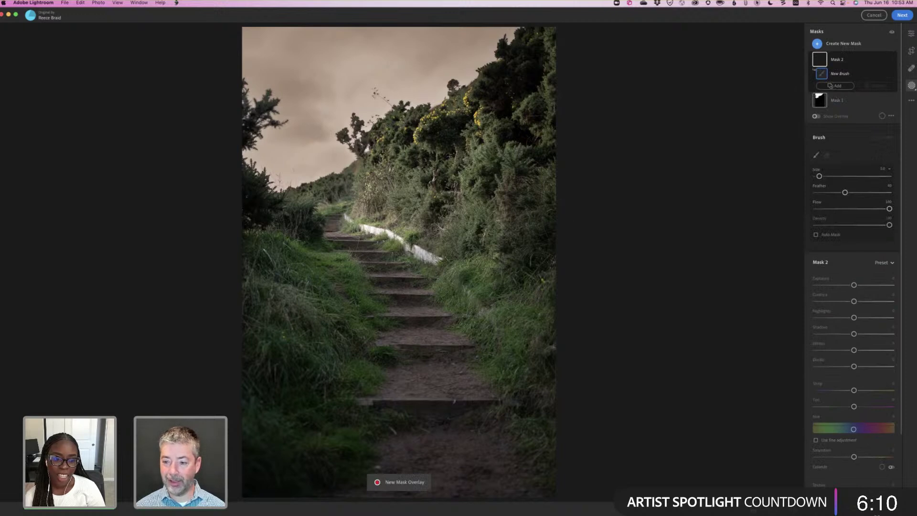
pyautogui.press('[')
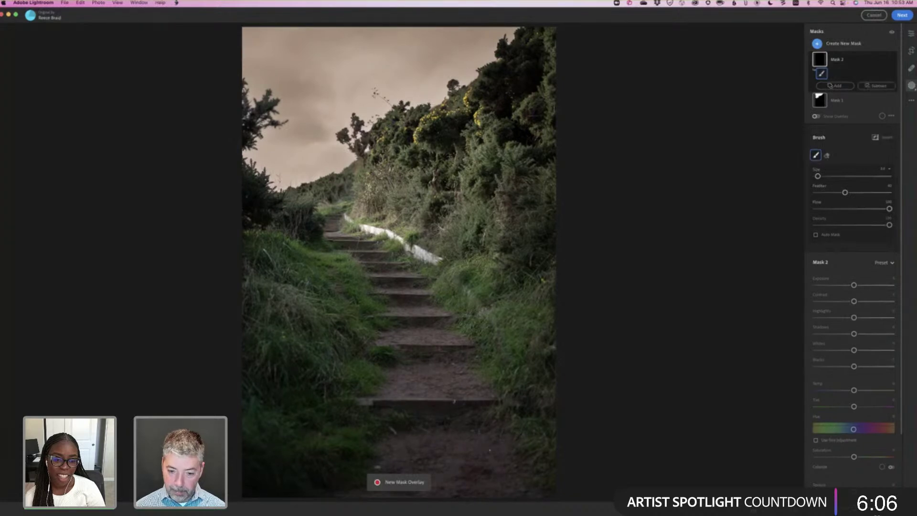
pyautogui.moveTo(538, 437); pyautogui.dragTo(518, 434)
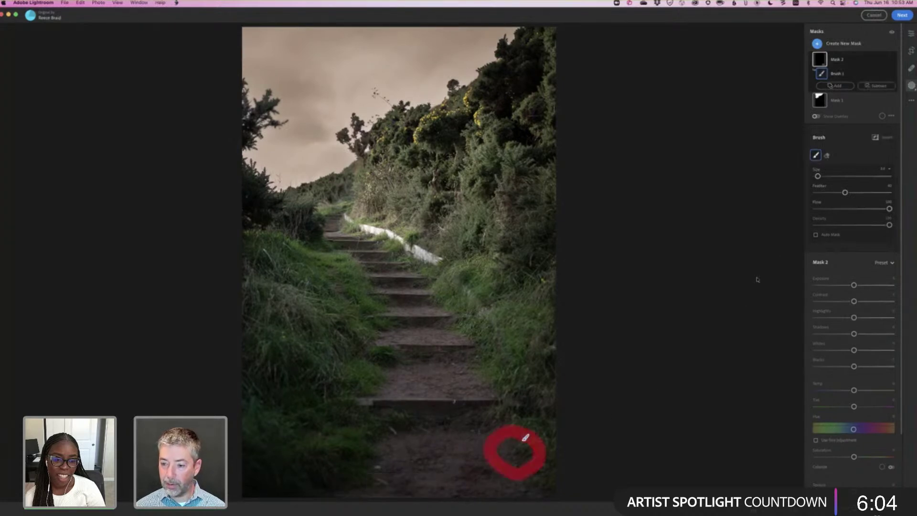
pyautogui.moveTo(854, 284); pyautogui.dragTo(892, 285)
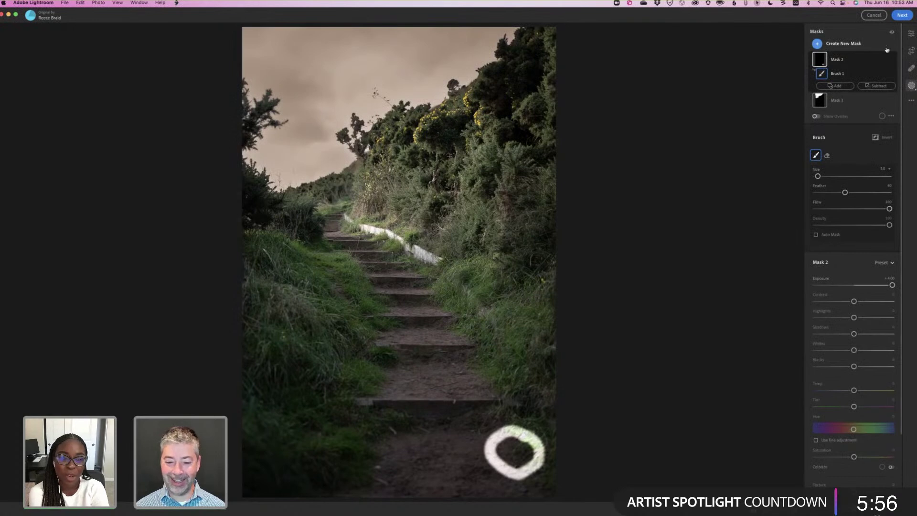
pyautogui.click(910, 34)
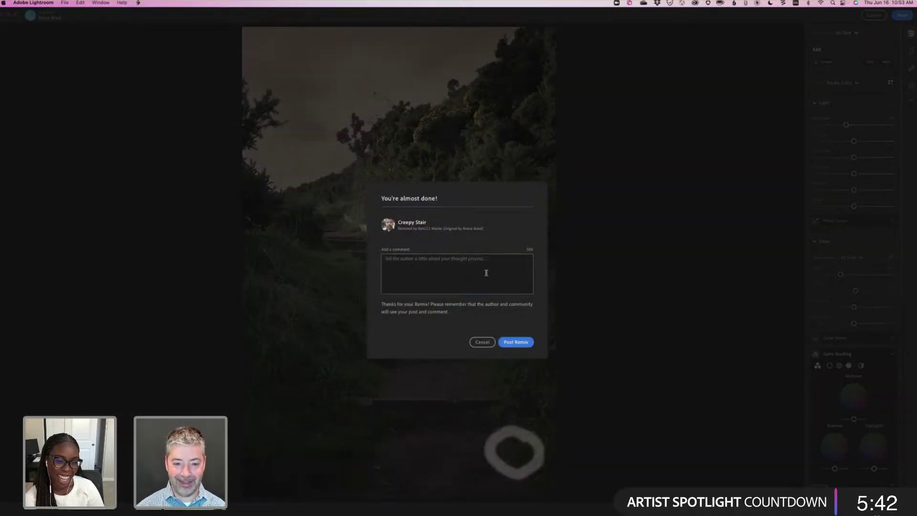
# Post the remix with the comment 'This is just a test, sorry about the circle.'.
pyautogui.write('This is jus')
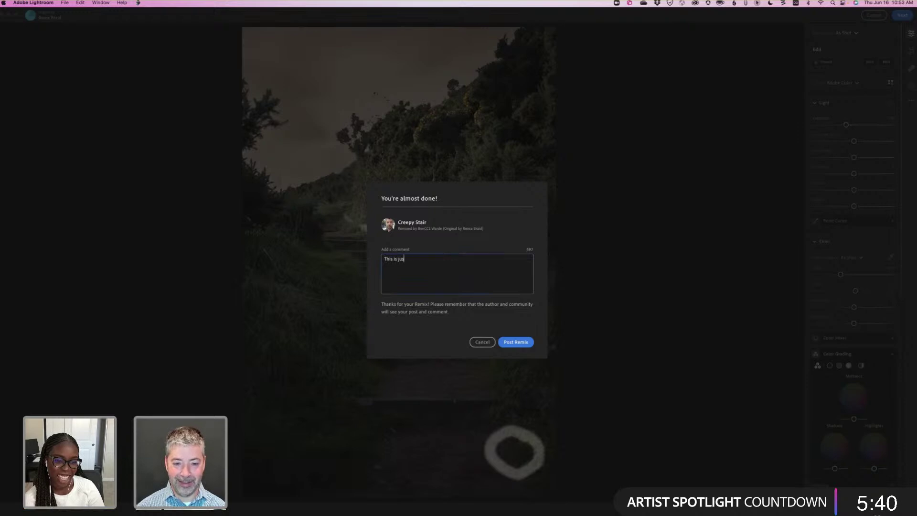
pyautogui.write('t a test, sorry about the circle.')
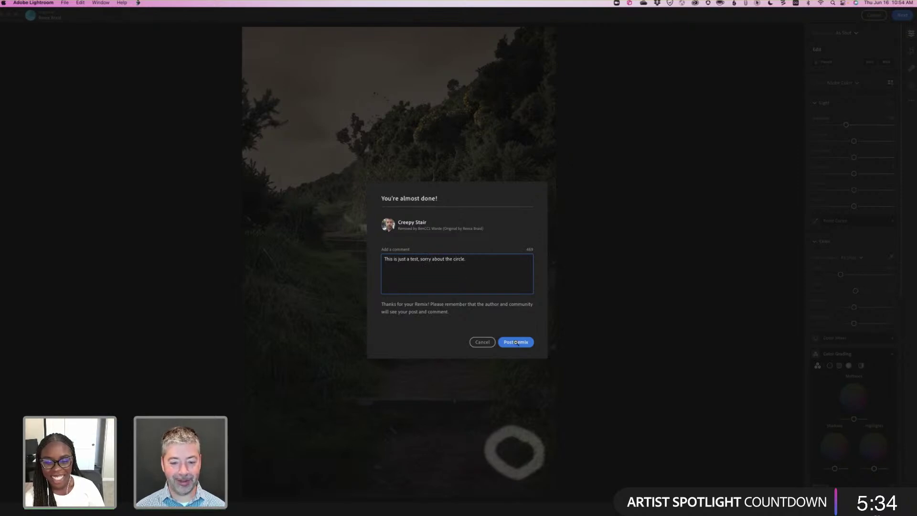
pyautogui.click(516, 342)
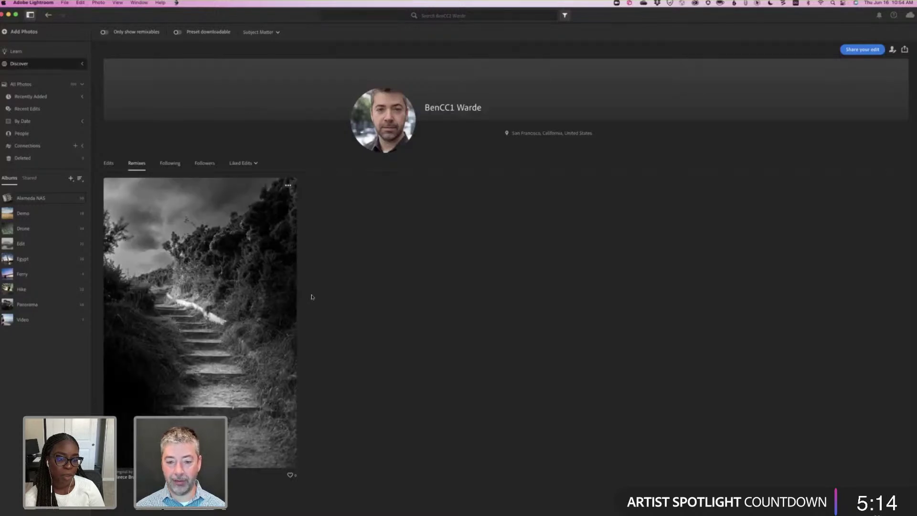
# View the posted Creepy Stair remix, then open the remixable community photo of a woman on a white car.
pyautogui.click(311, 297)
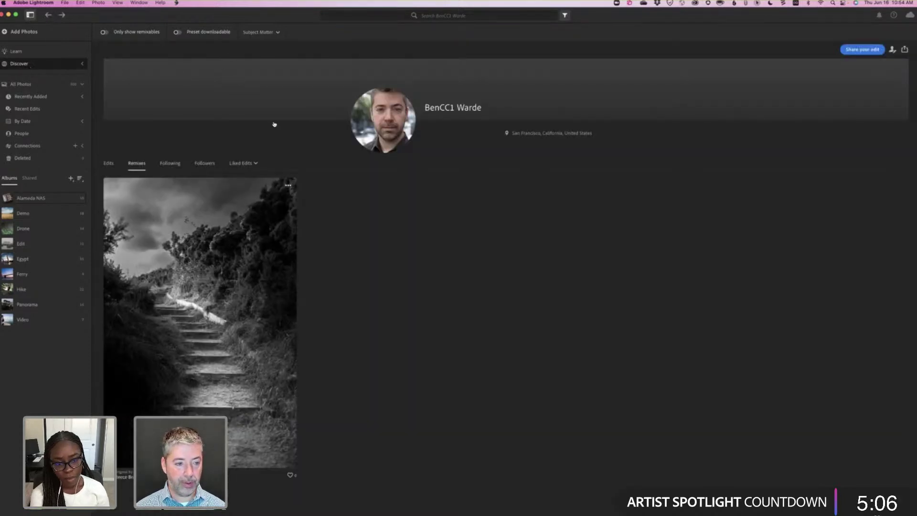
pyautogui.click(178, 347)
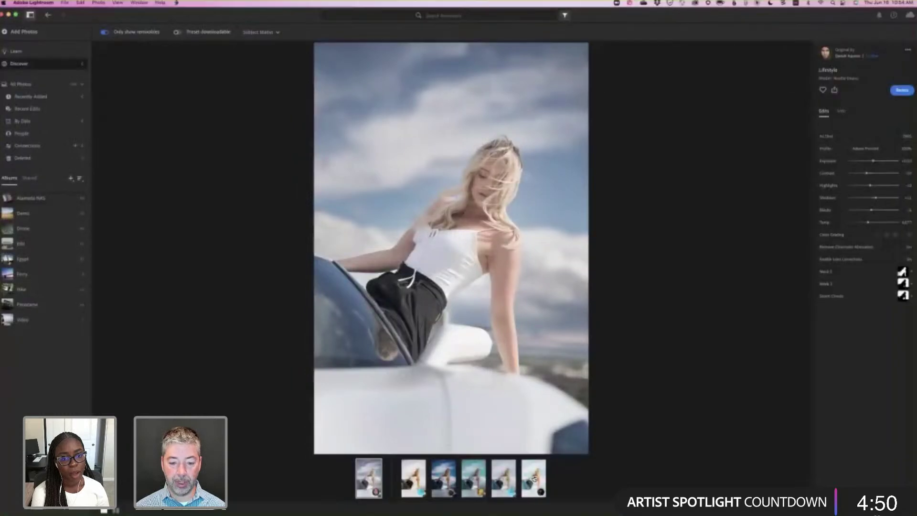
# Compare the third and fourth, teal-toned remixes of the woman-on-car photo.
pyautogui.click(442, 479)
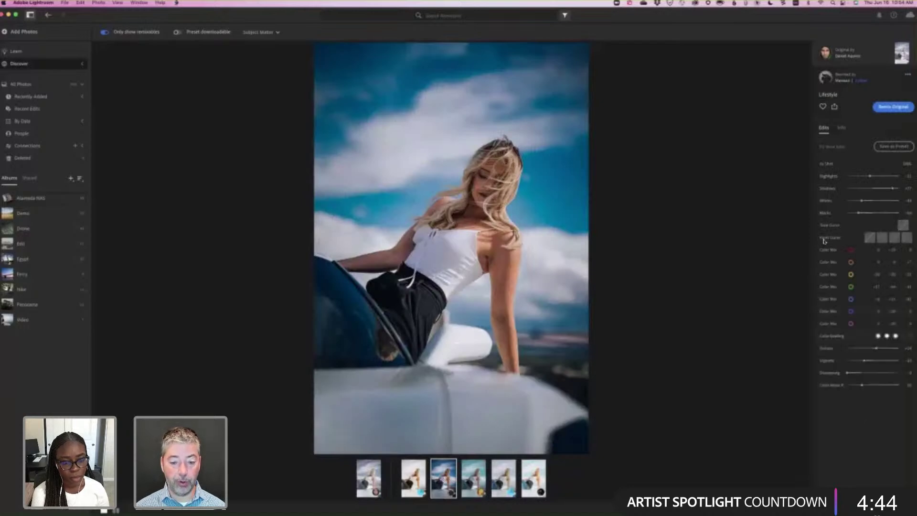
pyautogui.click(473, 472)
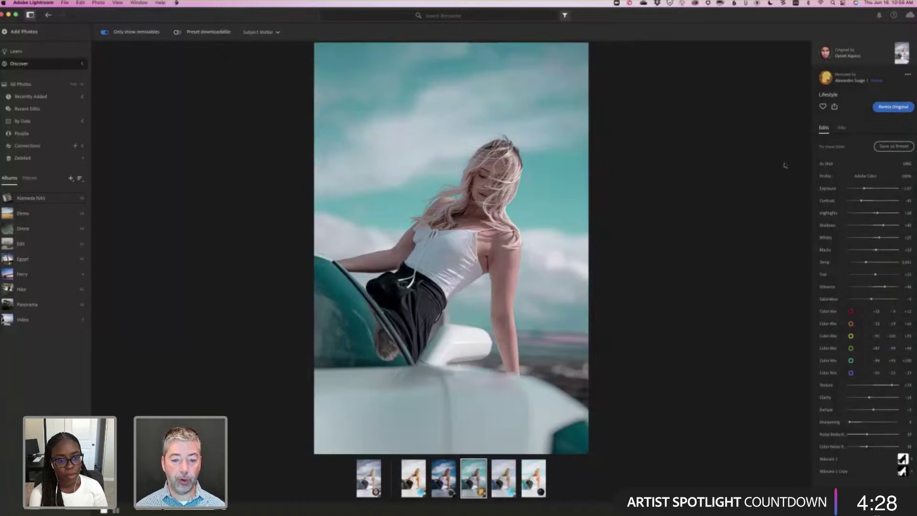
pyautogui.moveTo(545, 242)
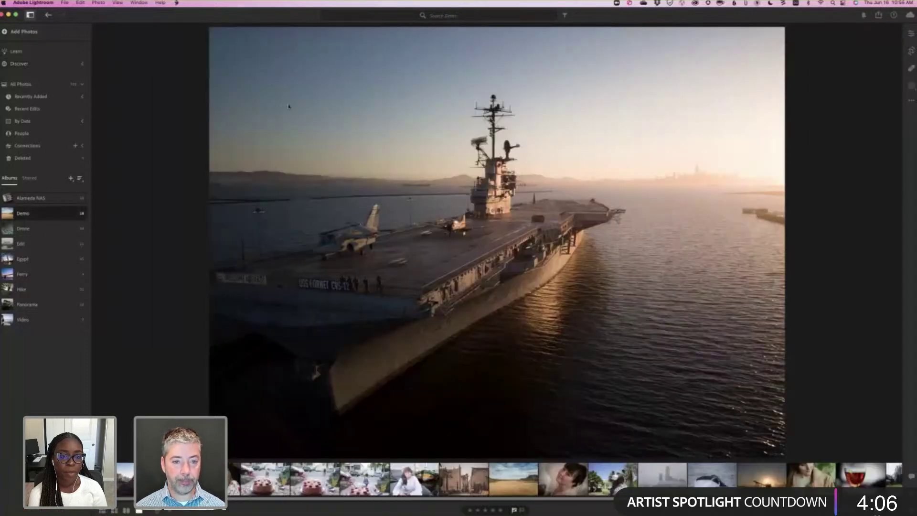
# Compare the sunset family photo's edited version with its unedited Original in Versions.
pyautogui.press('g')
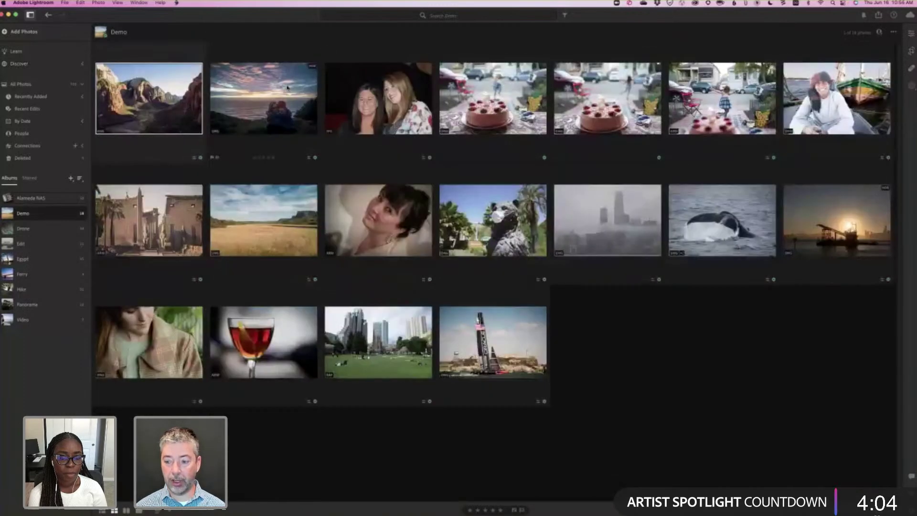
pyautogui.press('d')
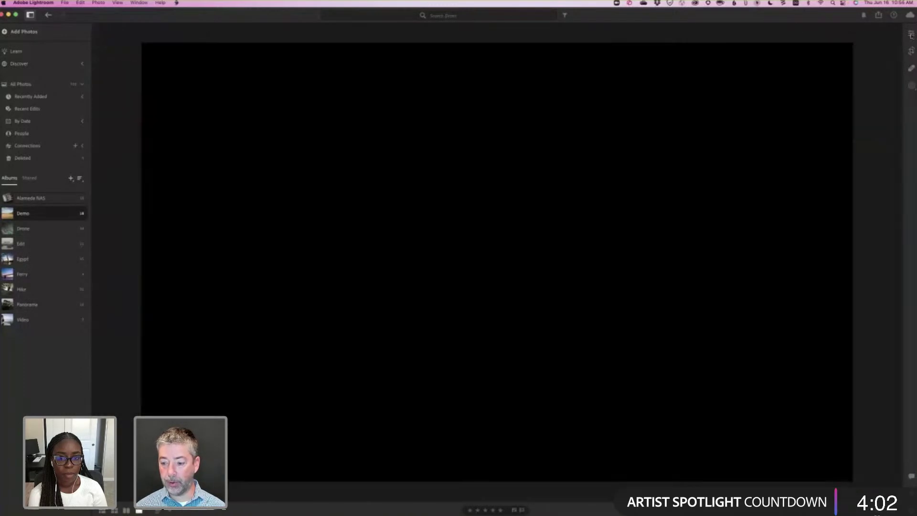
pyautogui.press('e')
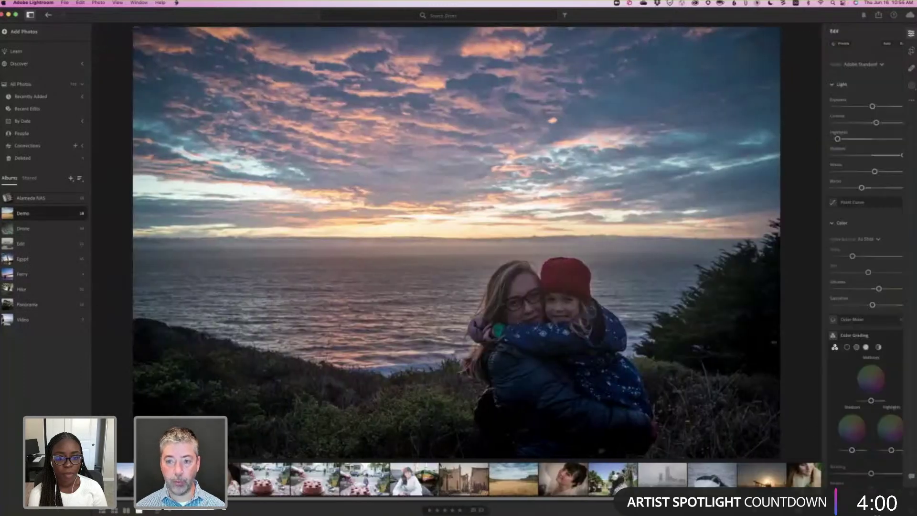
pyautogui.hotkey('shift', 'v')
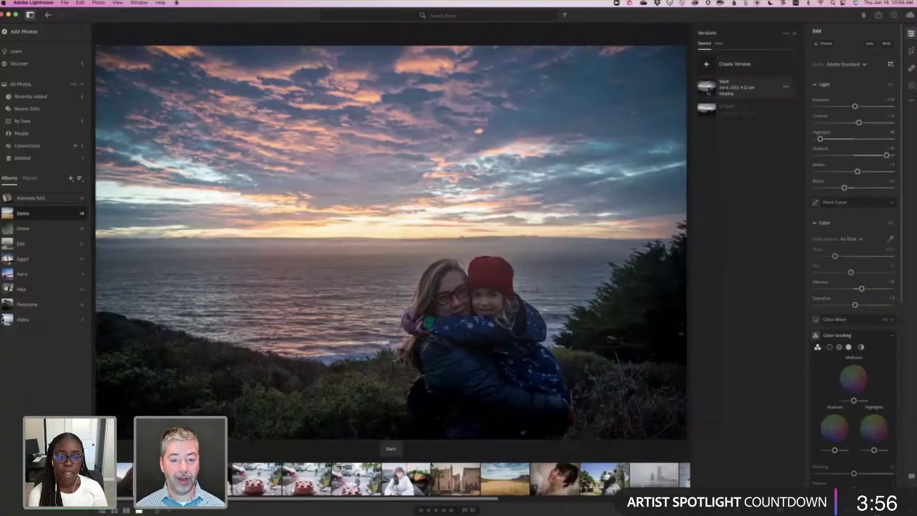
pyautogui.press('\\')
pyautogui.press('\\')
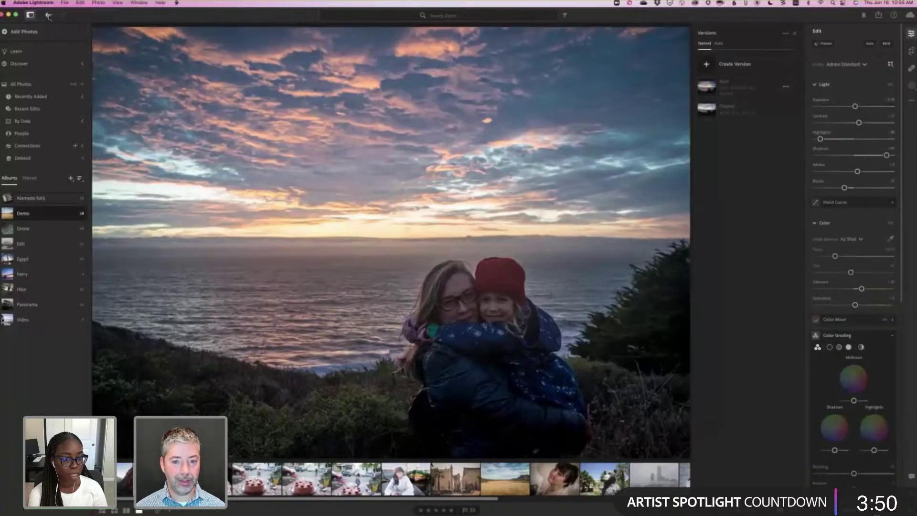
# Return to the woman-on-car community edit and switch to the mirrored iPhone.
pyautogui.click(48, 15)
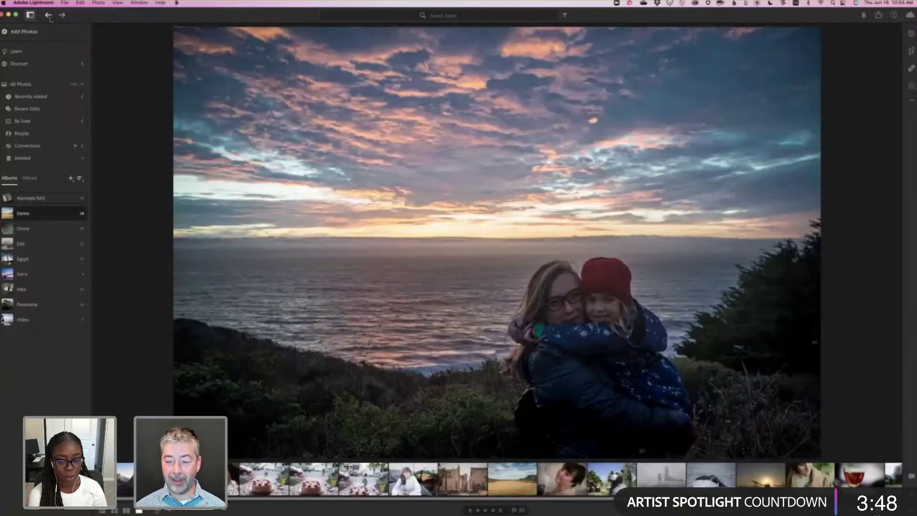
pyautogui.click(48, 15)
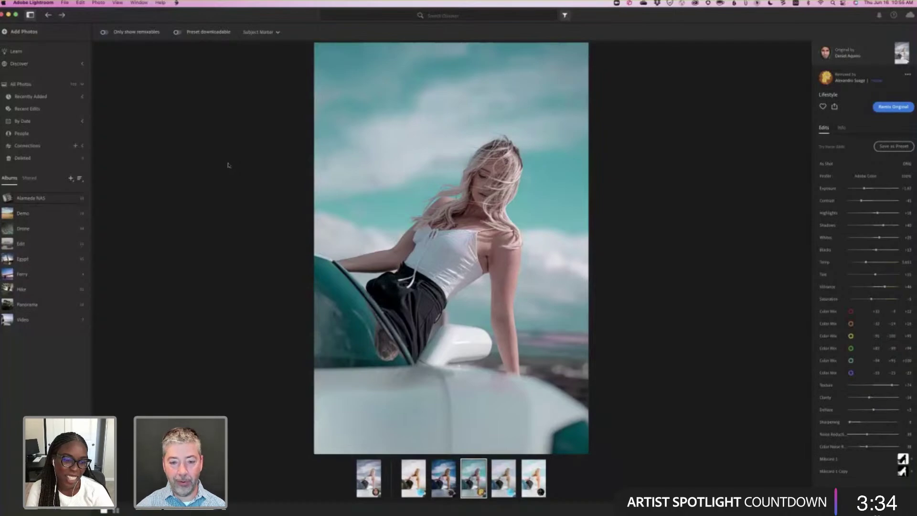
pyautogui.press('super+Tab')
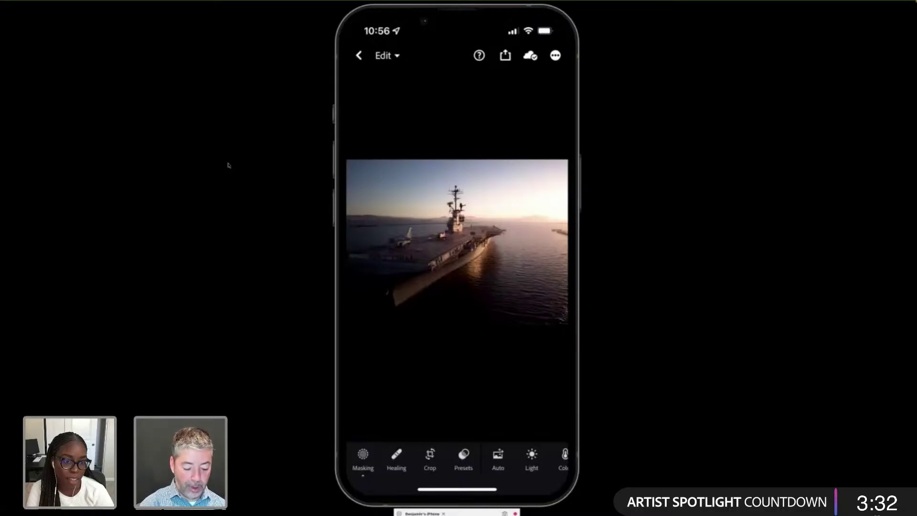
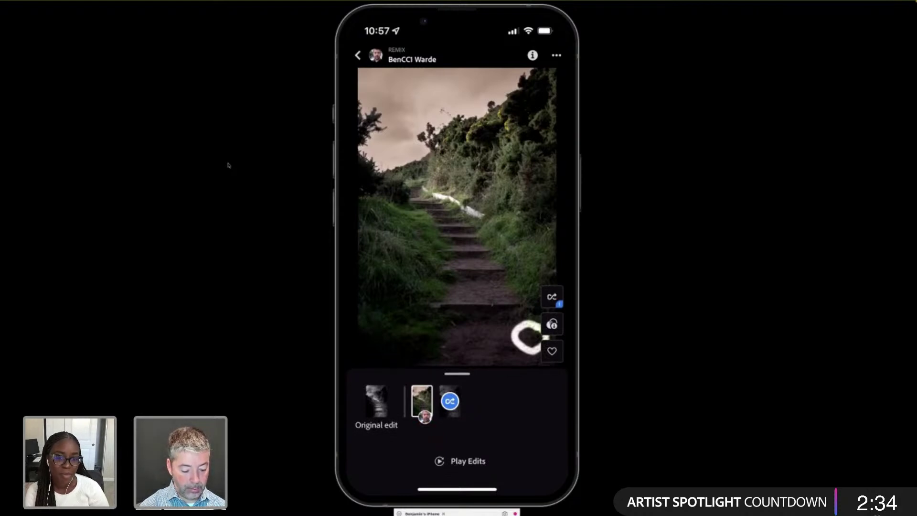
# Delete the stone stairway remix, confirming Remove, then return to desktop Lightroom.
pyautogui.click(555, 54)
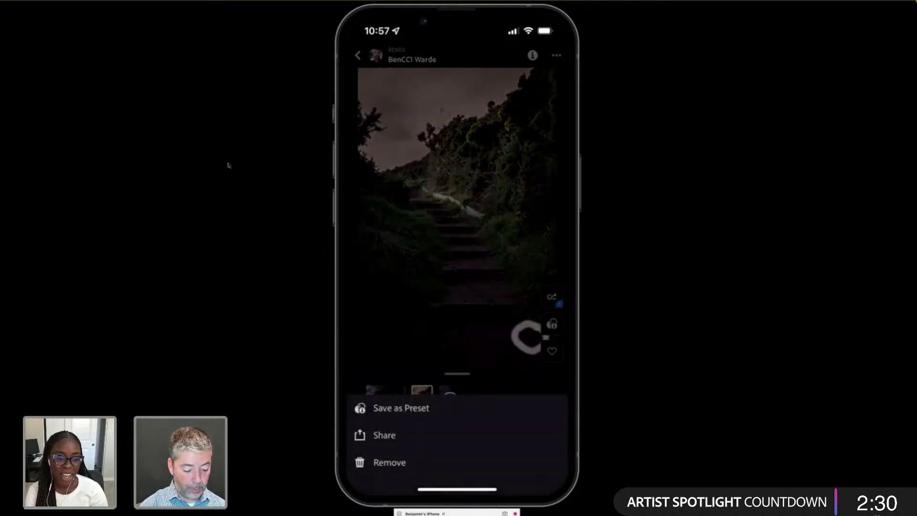
pyautogui.click(404, 463)
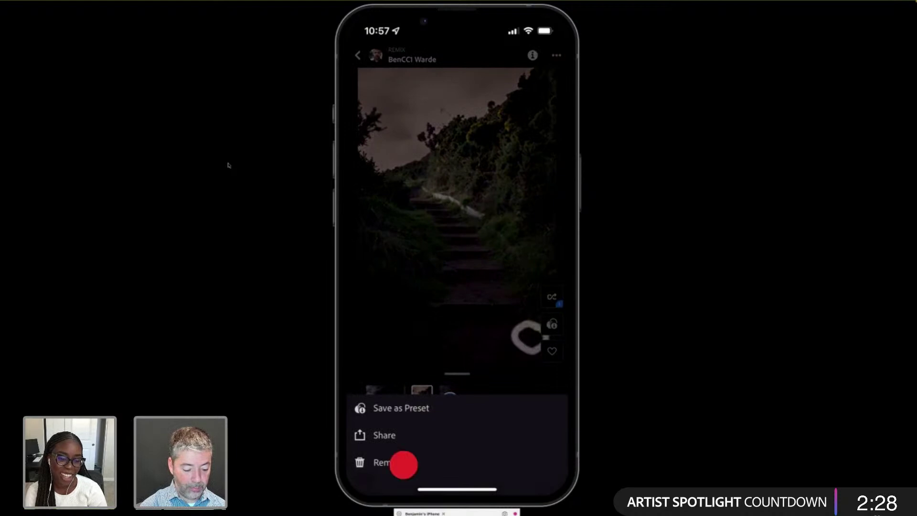
pyautogui.click(515, 293)
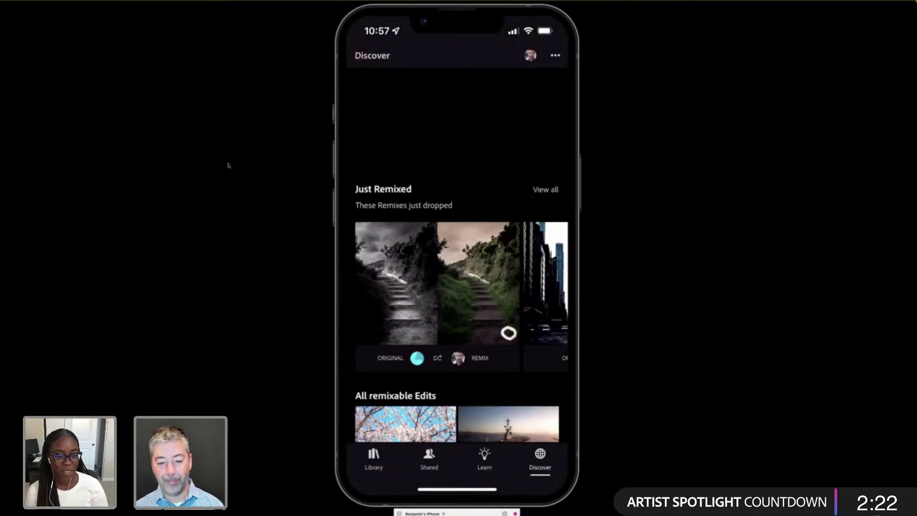
pyautogui.press('super+Tab')
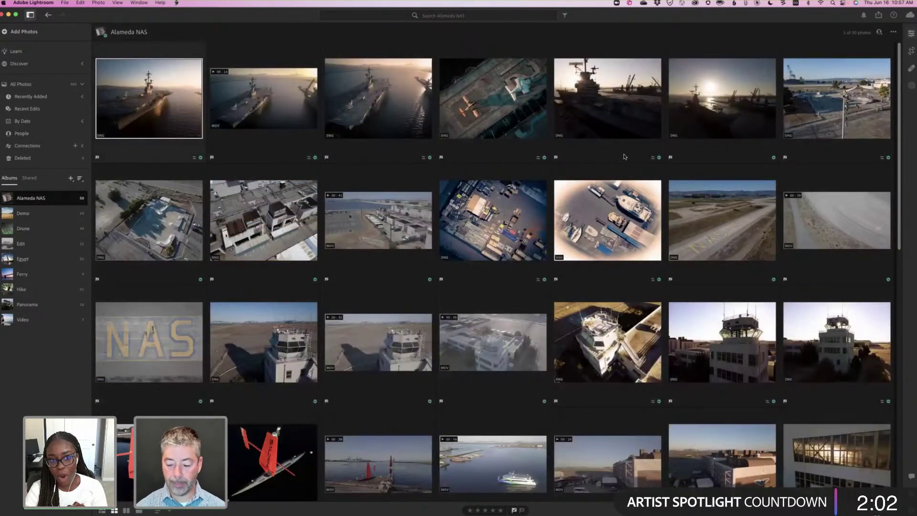
# Show the Edit panel beside the Alameda NAS album grid.
pyautogui.press('e')
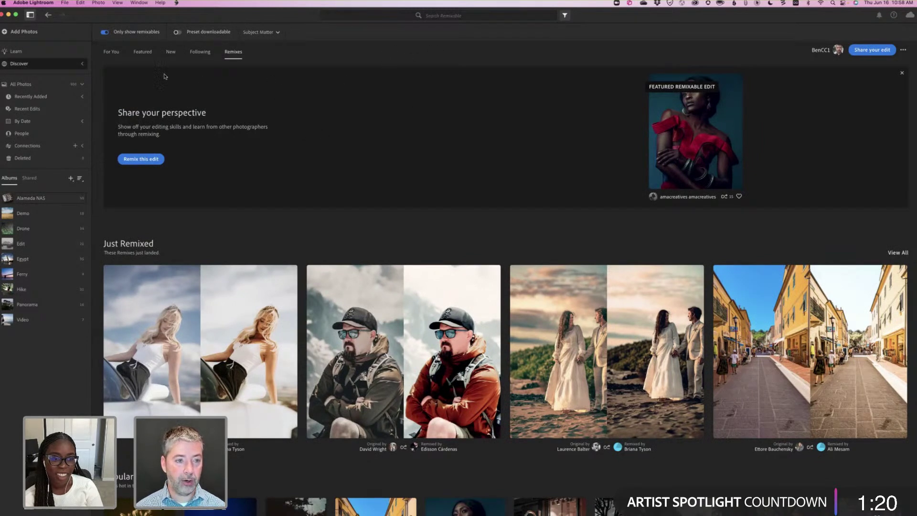
# Search Featured community edits for 'monkey', returning two photos of monkeys with young.
pyautogui.press('super+bracketleft')
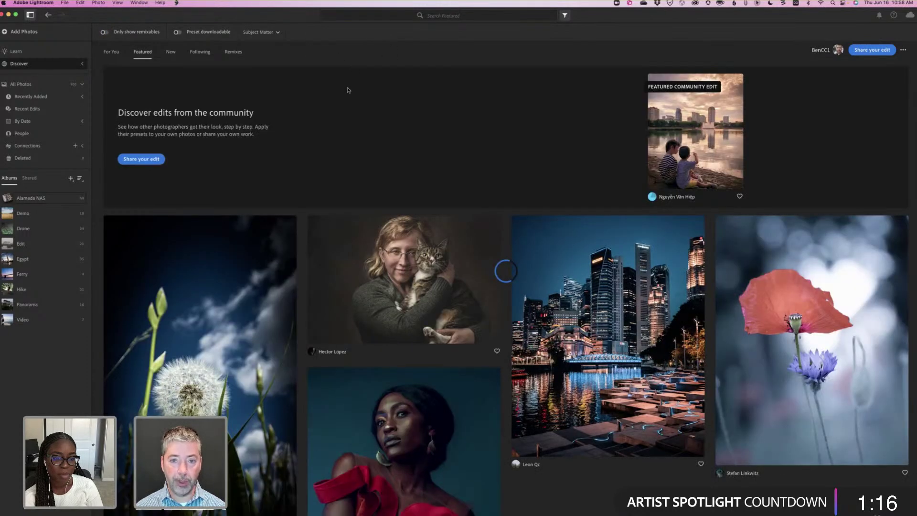
pyautogui.click(455, 17)
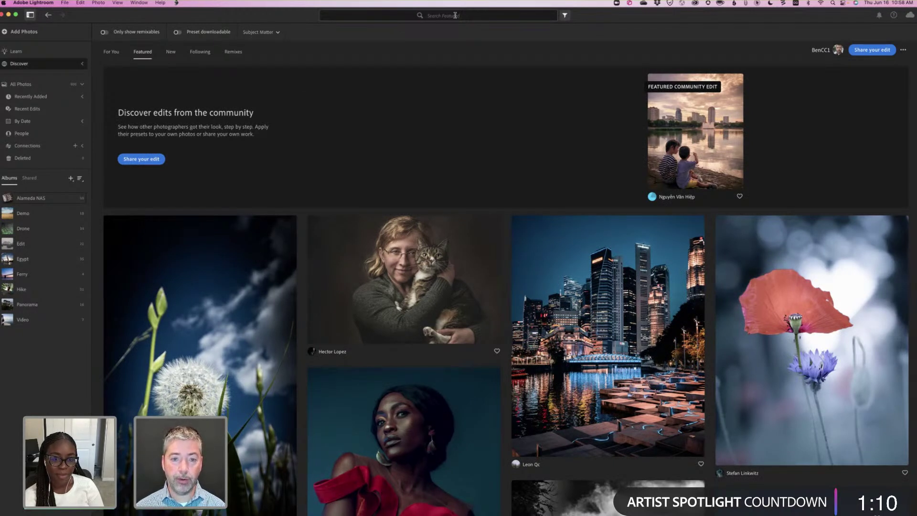
pyautogui.click(455, 15)
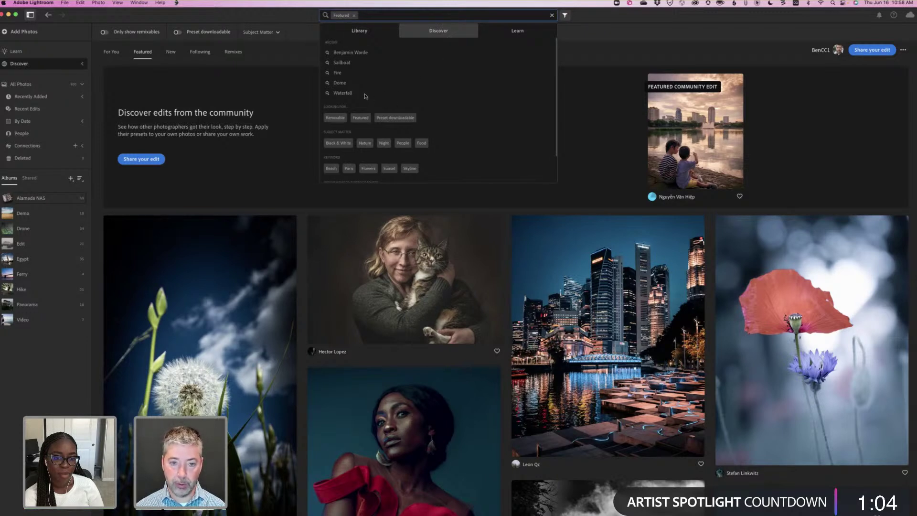
pyautogui.press('Down')
pyautogui.press('Down')
pyautogui.press('Down')
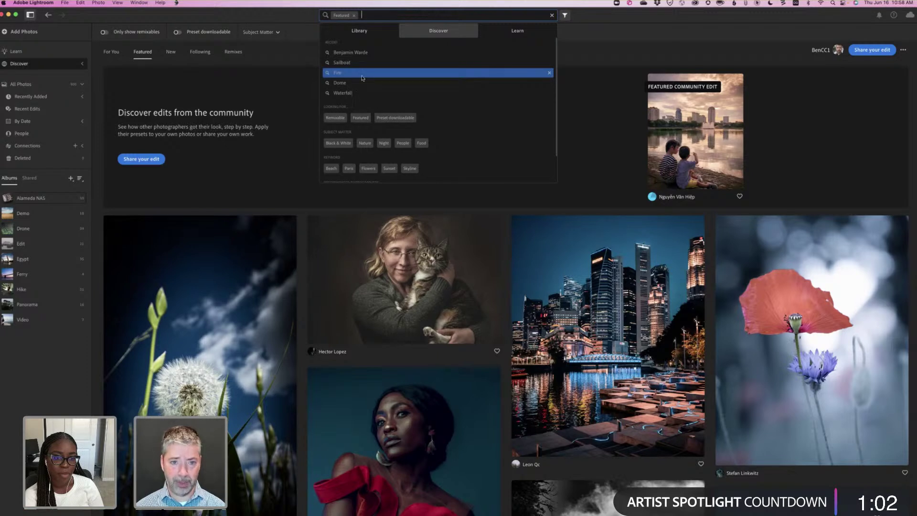
pyautogui.press('Down')
pyautogui.press('Down')
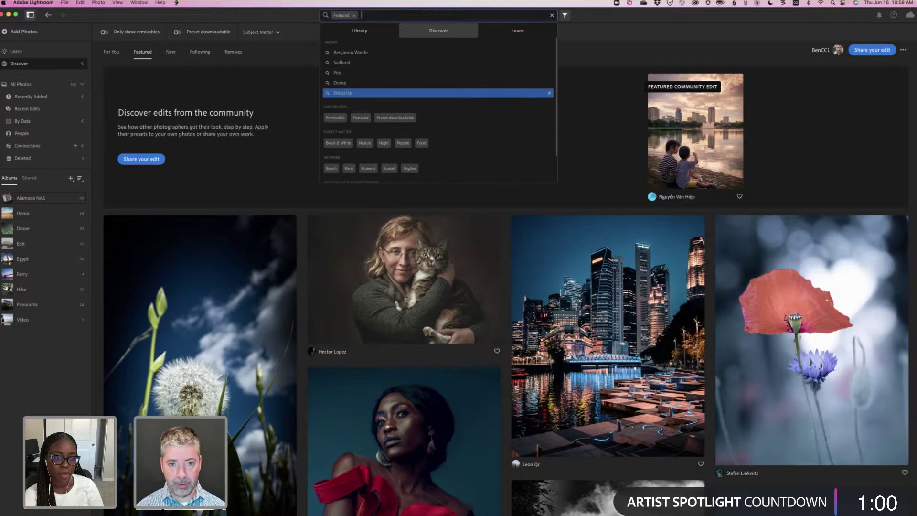
pyautogui.write('mon')
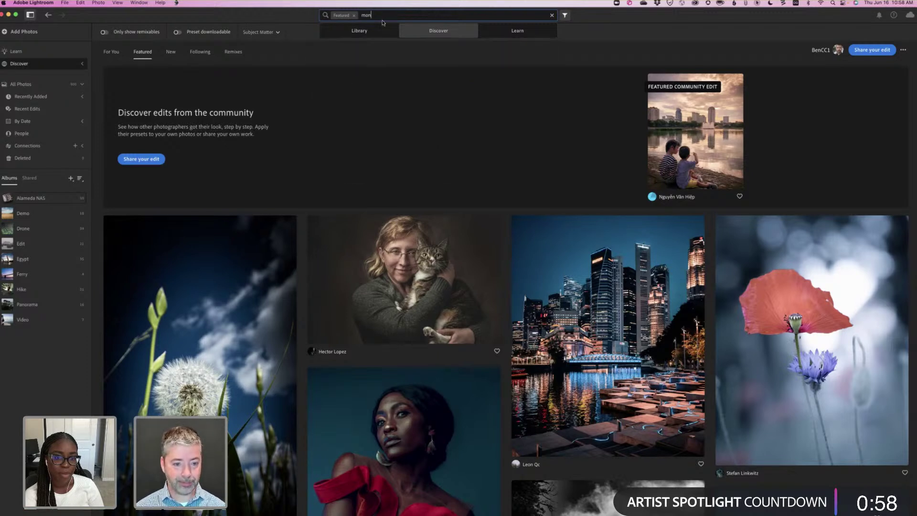
pyautogui.write('key')
pyautogui.press('Return')
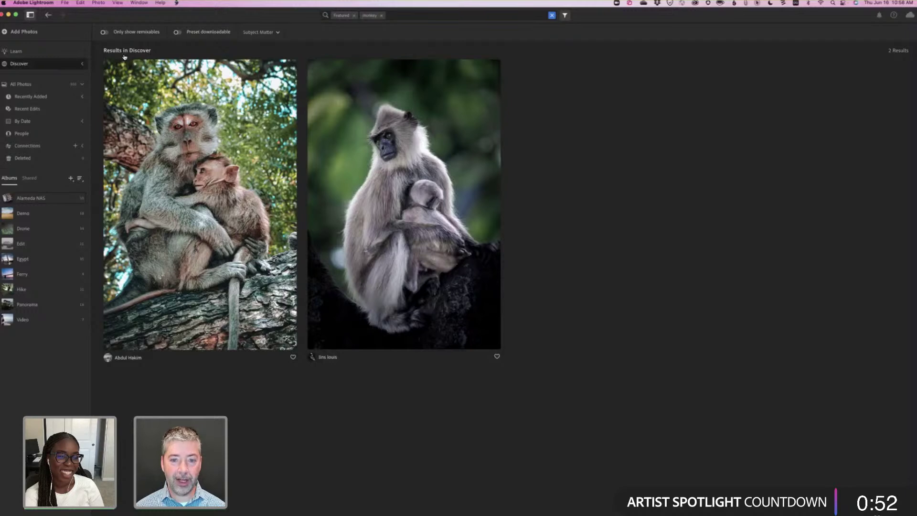
# Clear the 'monkey' search and open your Discover profile showing the aircraft carrier edit.
pyautogui.click(461, 15)
pyautogui.press('BackSpace')
pyautogui.press('BackSpace')
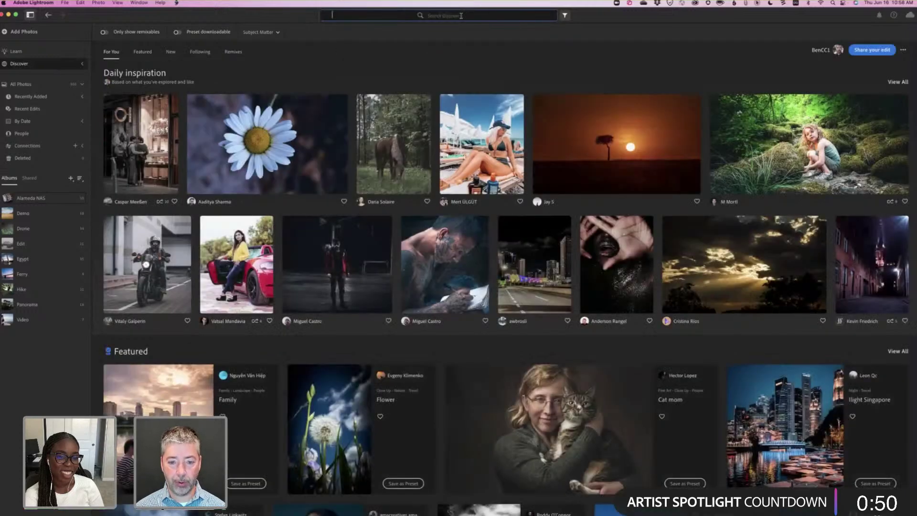
pyautogui.click(462, 16)
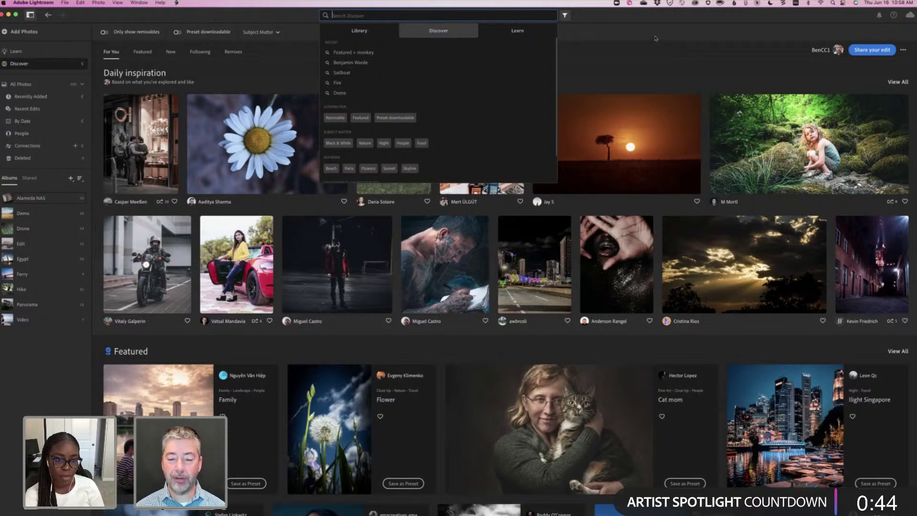
pyautogui.click(655, 38)
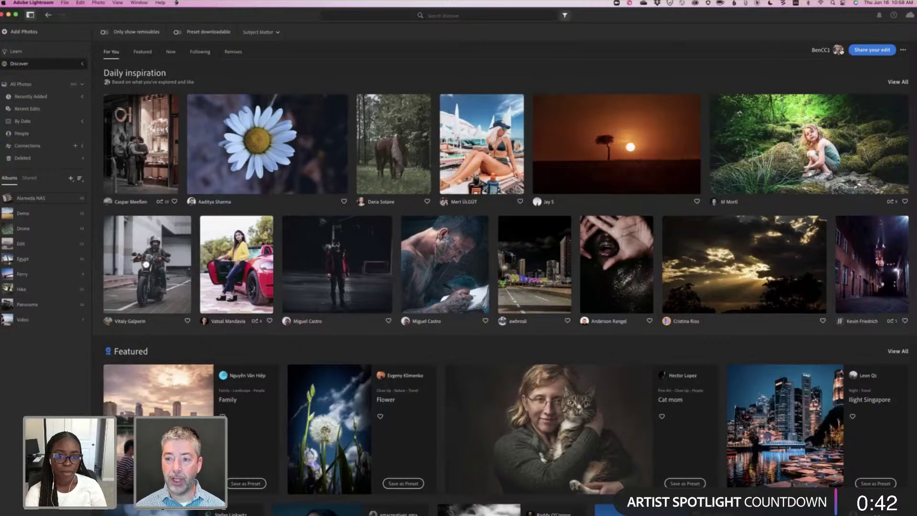
pyautogui.click(834, 53)
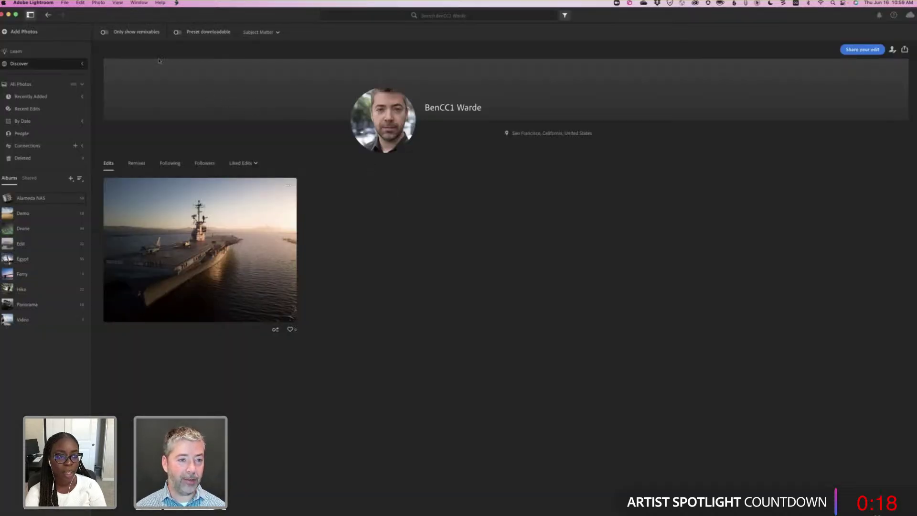
# Back on For You, search the photographer's name and open his Discover profile.
pyautogui.click(48, 15)
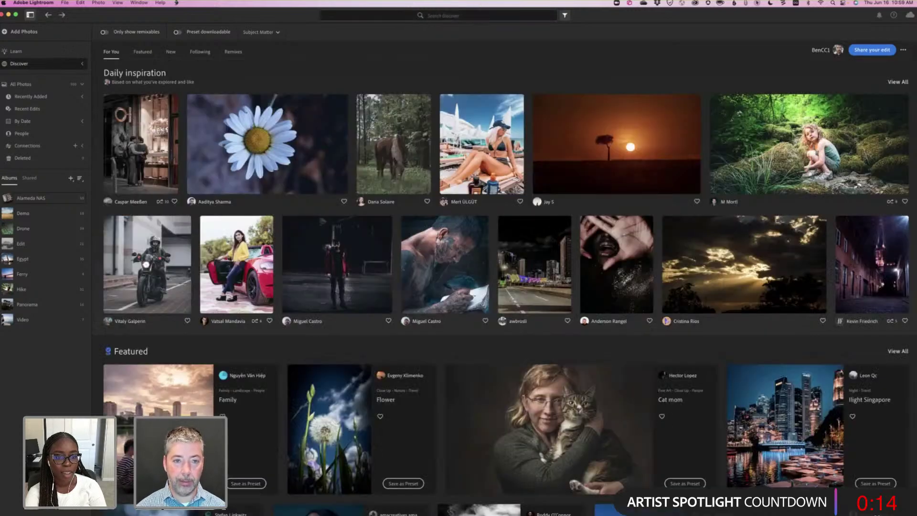
pyautogui.click(475, 16)
pyautogui.write('benja')
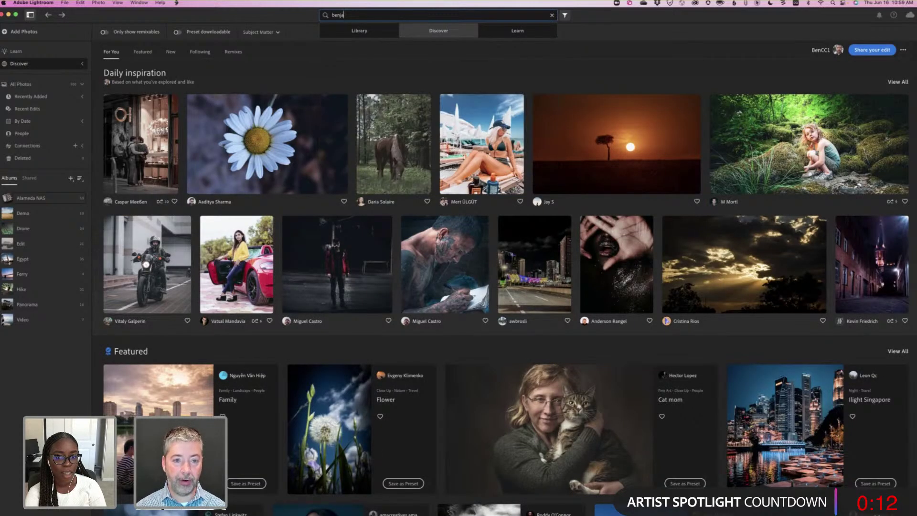
pyautogui.write('min warde')
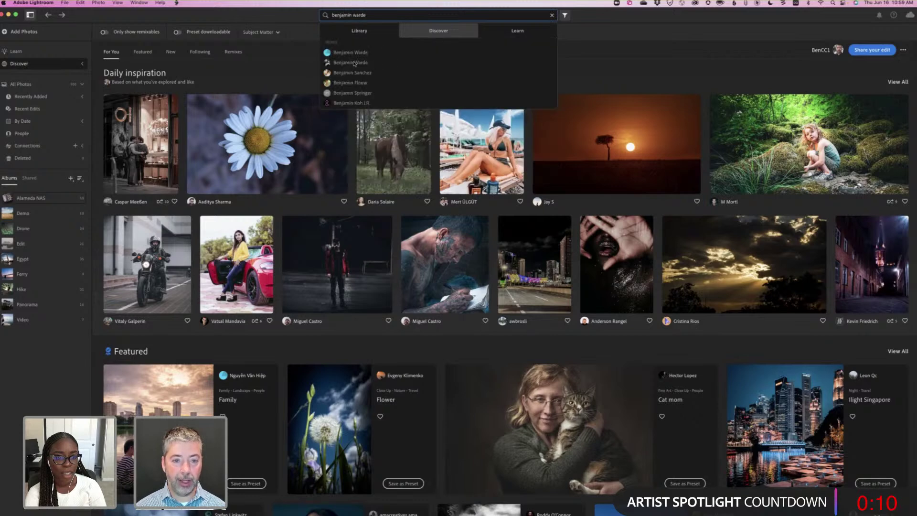
pyautogui.click(354, 64)
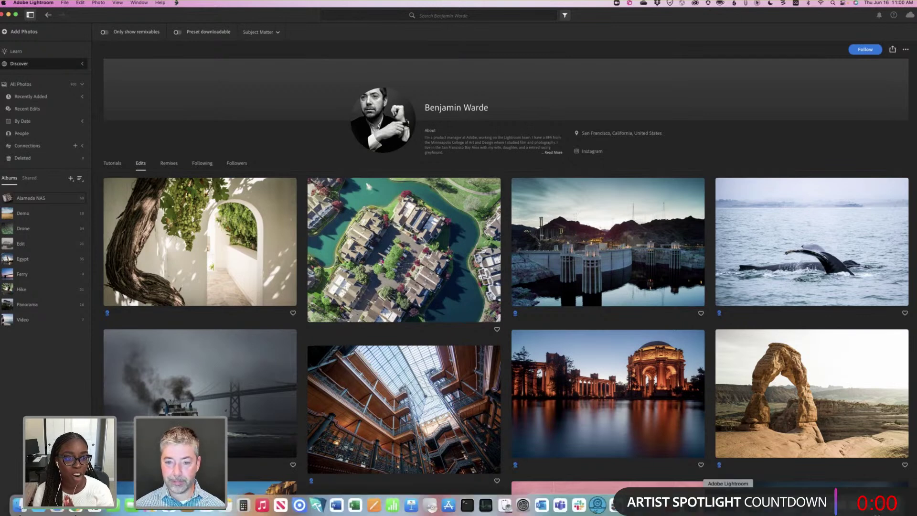
# Bring the Behance profile window back full-screen and scroll through the photographer's Work grid.
pyautogui.press('super+Tab')
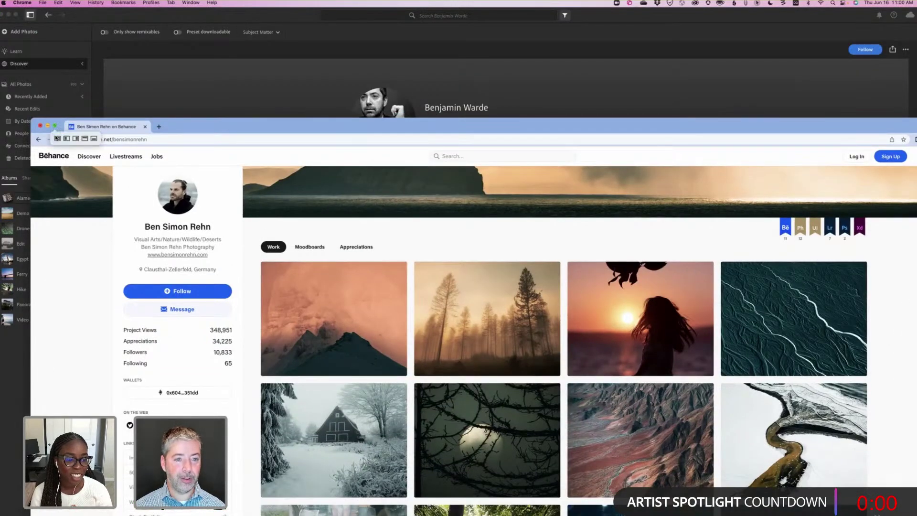
pyautogui.click(57, 139)
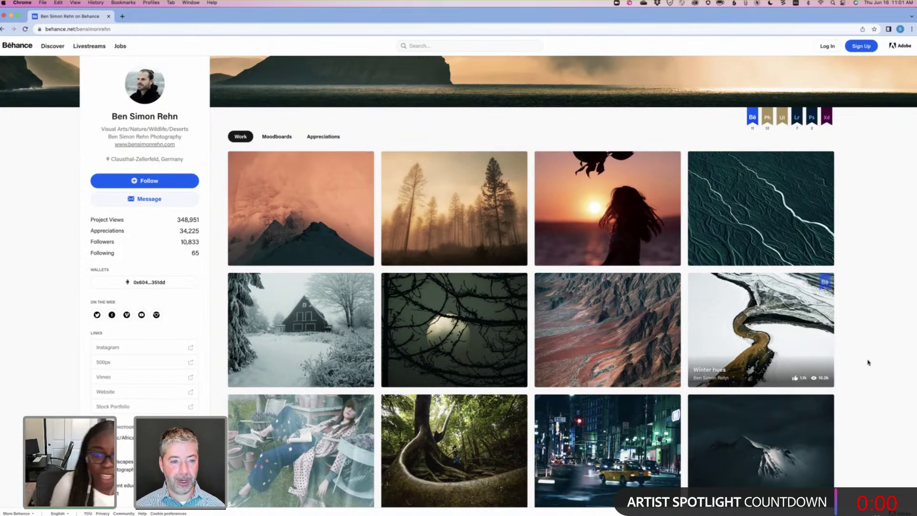
pyautogui.scroll(-1, 868, 362)
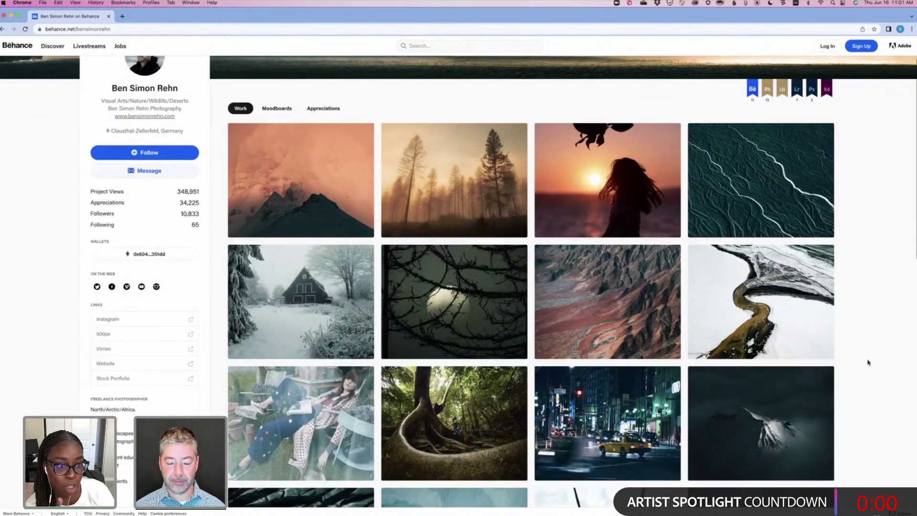
pyautogui.scroll(-1, 868, 362)
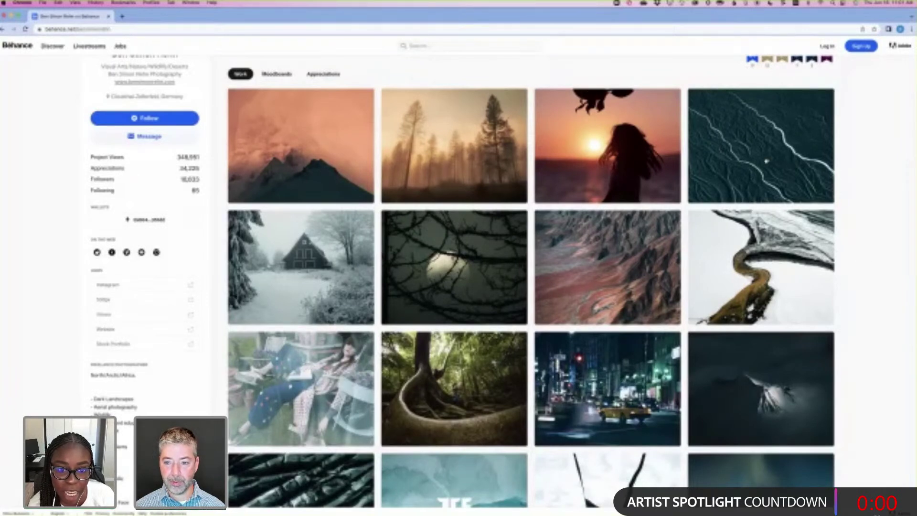
# Browse the Iceland Aerial project's photos and tools, then close it back to the Work grid.
pyautogui.click(765, 156)
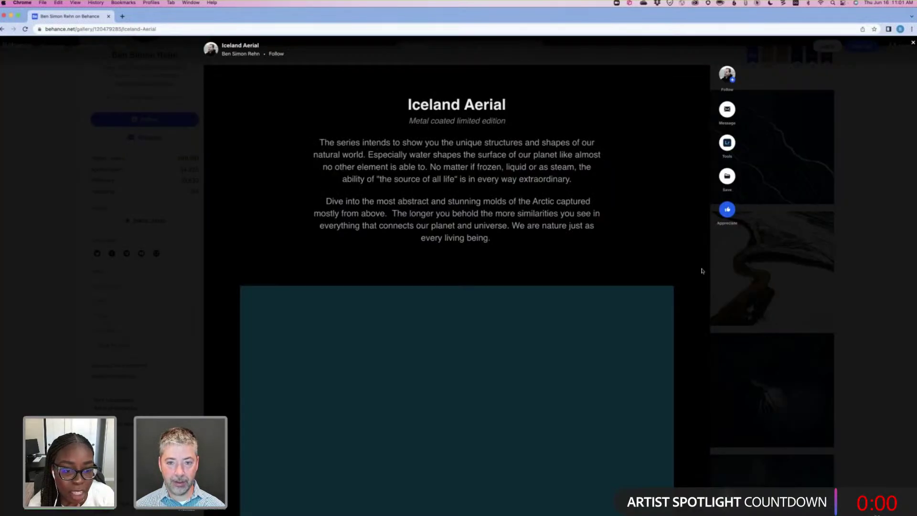
pyautogui.scroll(-2, 702, 271)
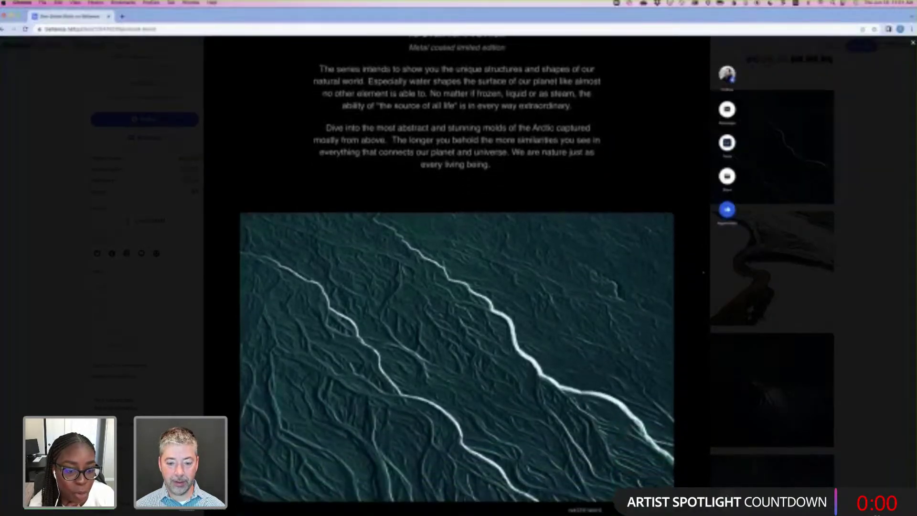
pyautogui.scroll(-4, 703, 272)
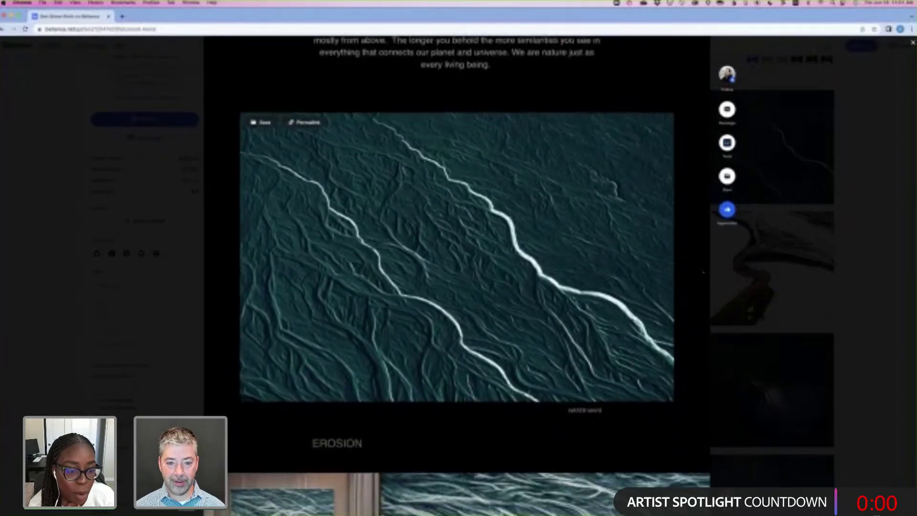
pyautogui.scroll(2, 702, 271)
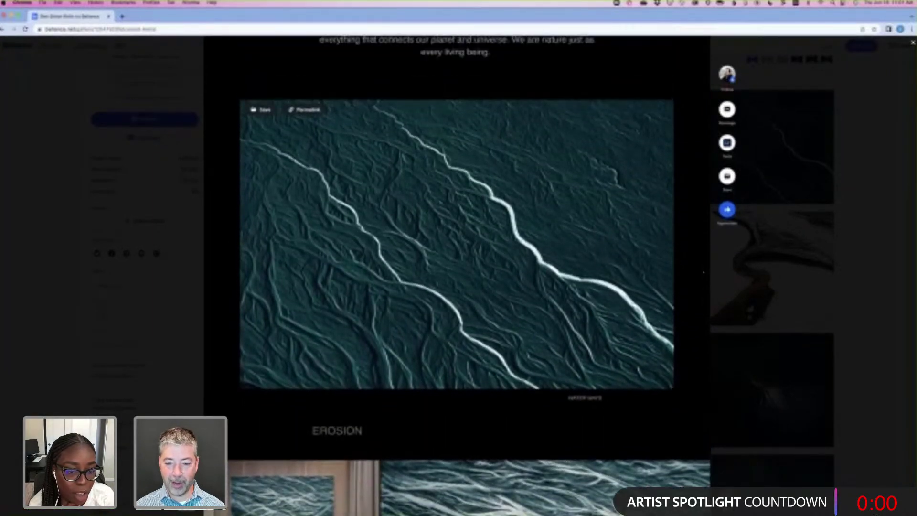
pyautogui.scroll(-2, 701, 269)
pyautogui.scroll(-5, 701, 269)
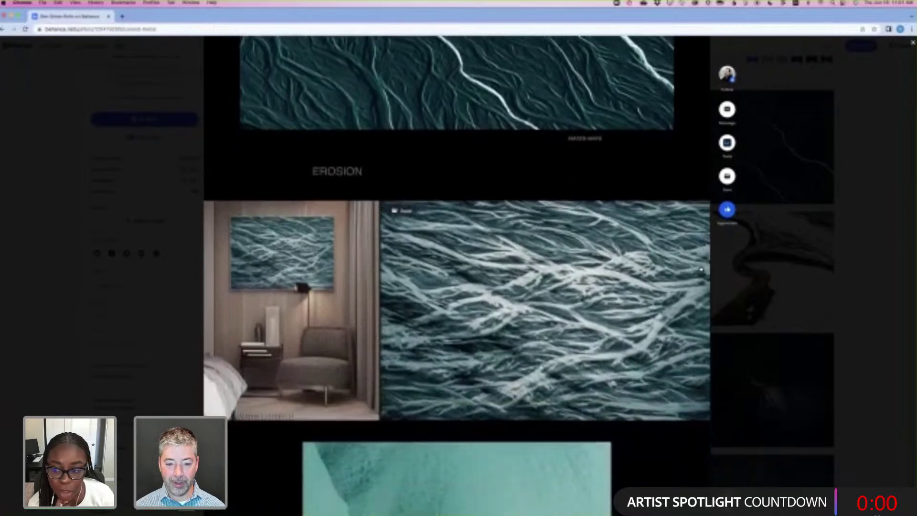
pyautogui.scroll(-7, 701, 270)
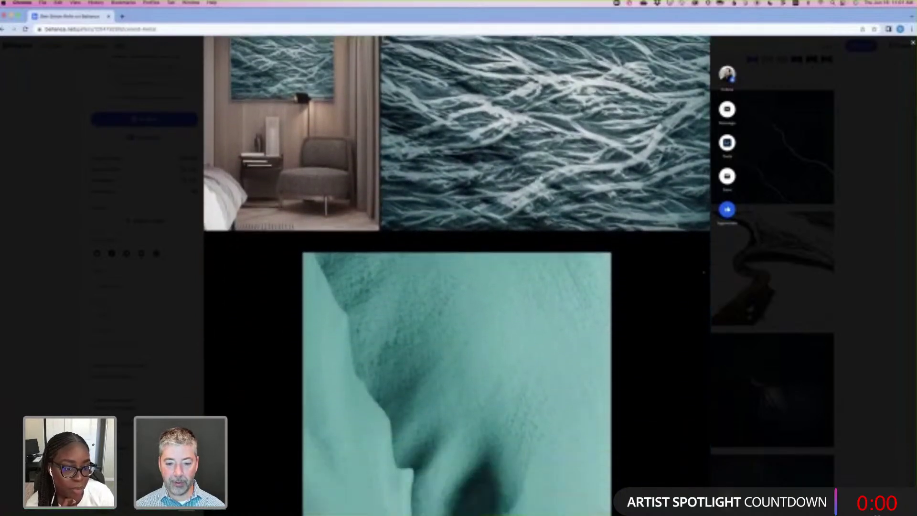
pyautogui.scroll(-7, 703, 272)
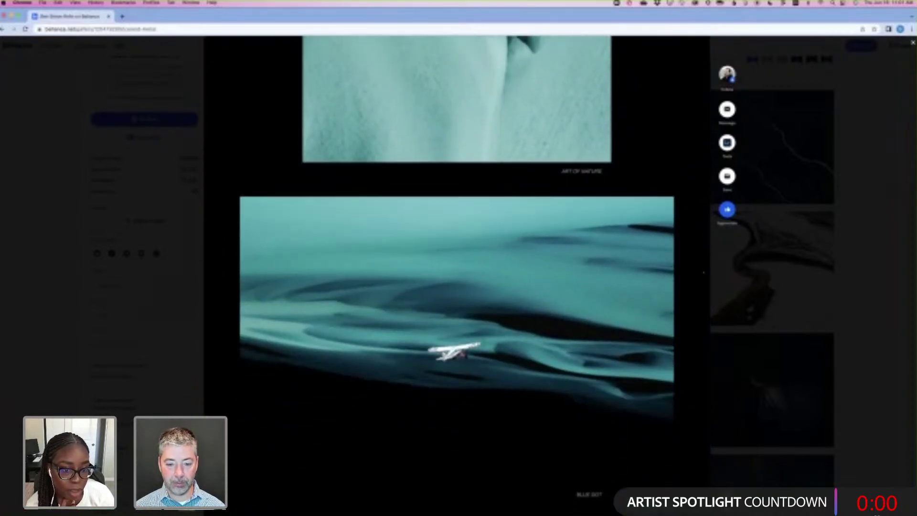
pyautogui.scroll(-5, 703, 272)
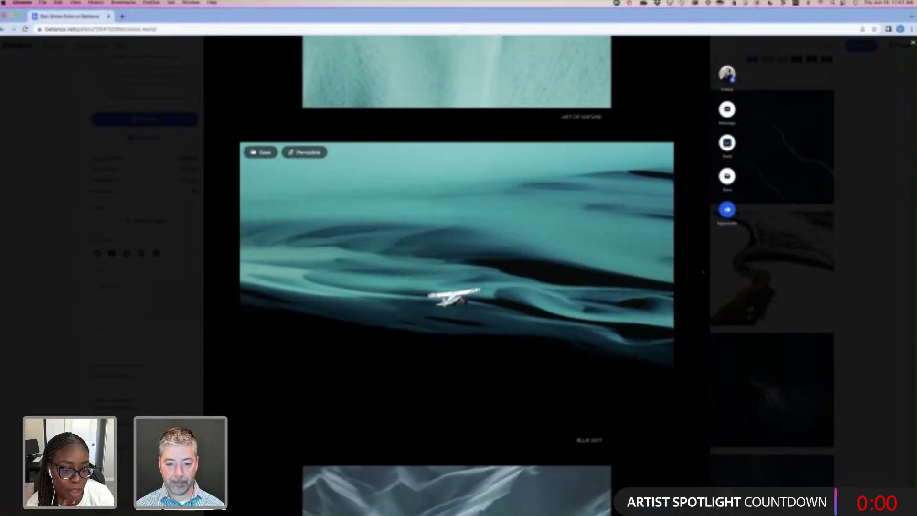
pyautogui.scroll(-4, 703, 272)
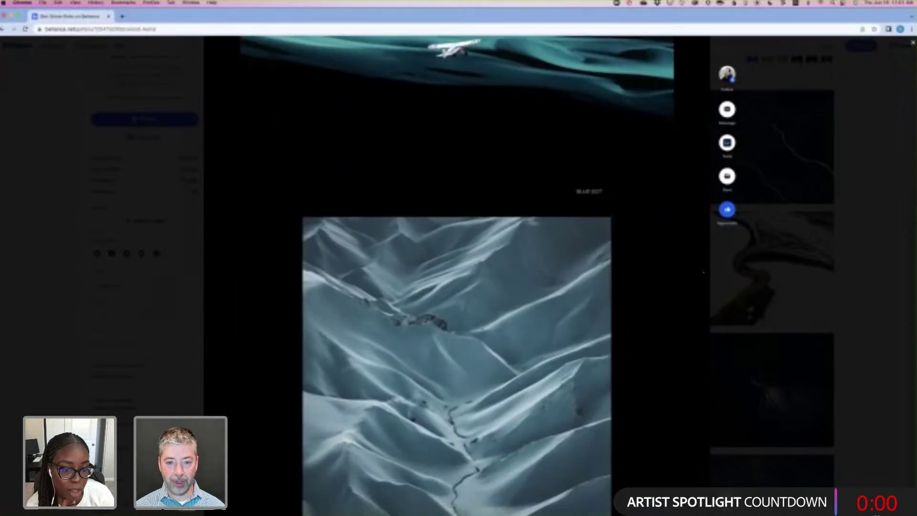
pyautogui.scroll(20, 703, 273)
pyautogui.scroll(5, 702, 270)
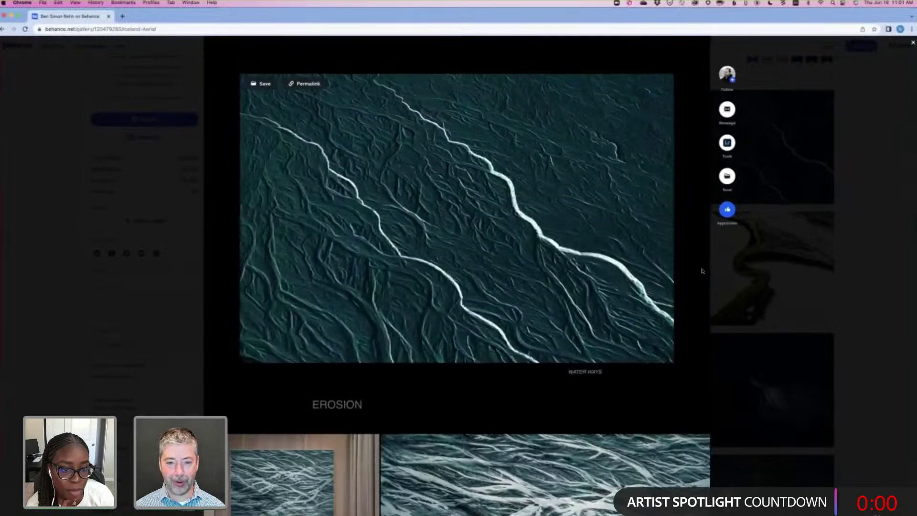
pyautogui.scroll(-5, 702, 271)
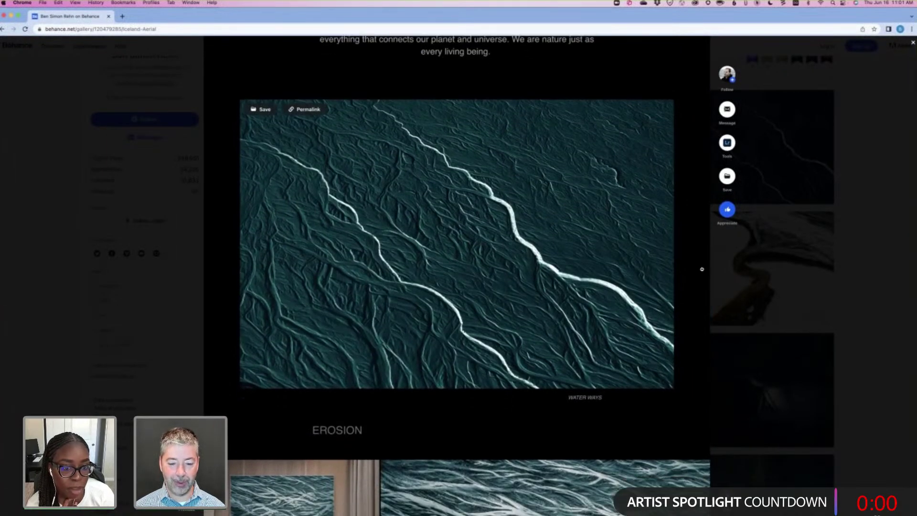
pyautogui.scroll(-15, 702, 271)
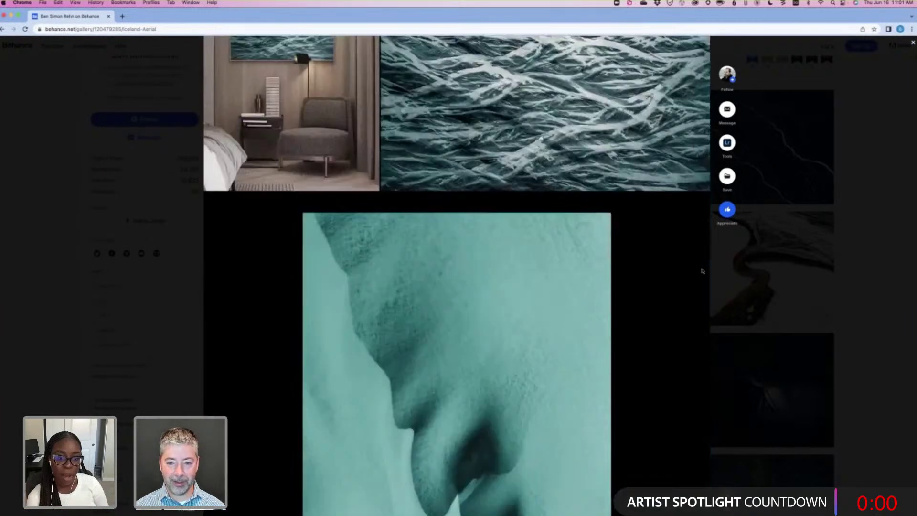
pyautogui.scroll(-4, 703, 271)
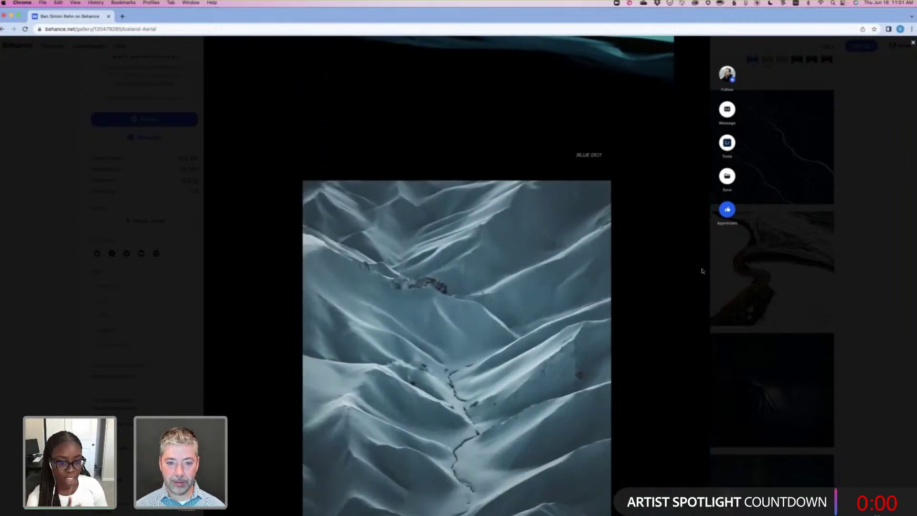
pyautogui.scroll(-1, 702, 270)
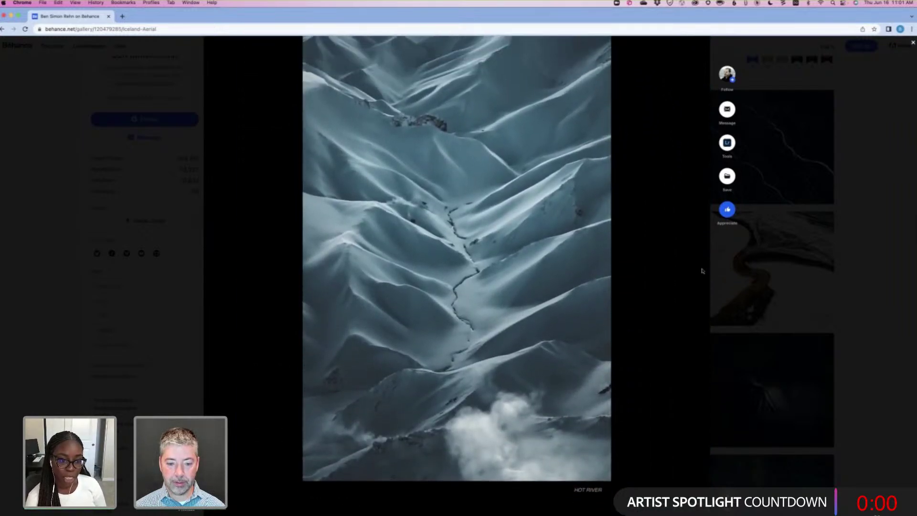
pyautogui.scroll(-5, 702, 271)
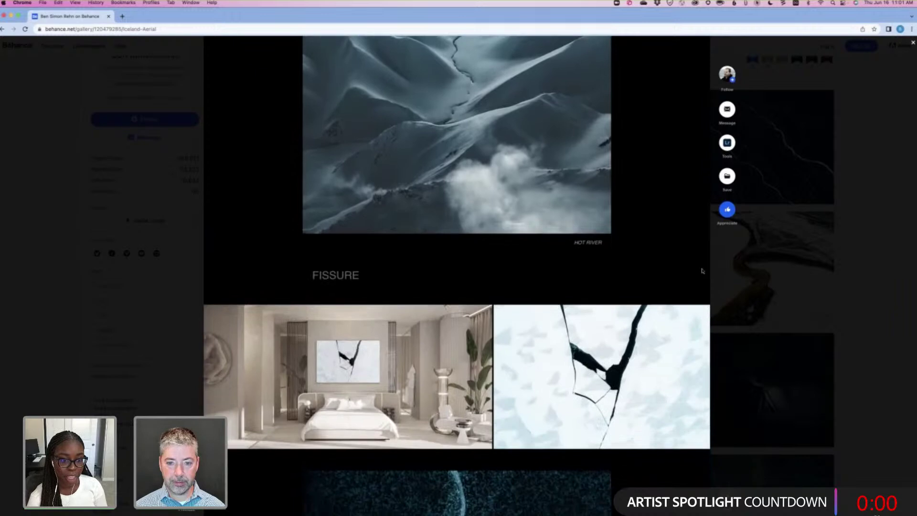
pyautogui.scroll(6, 703, 271)
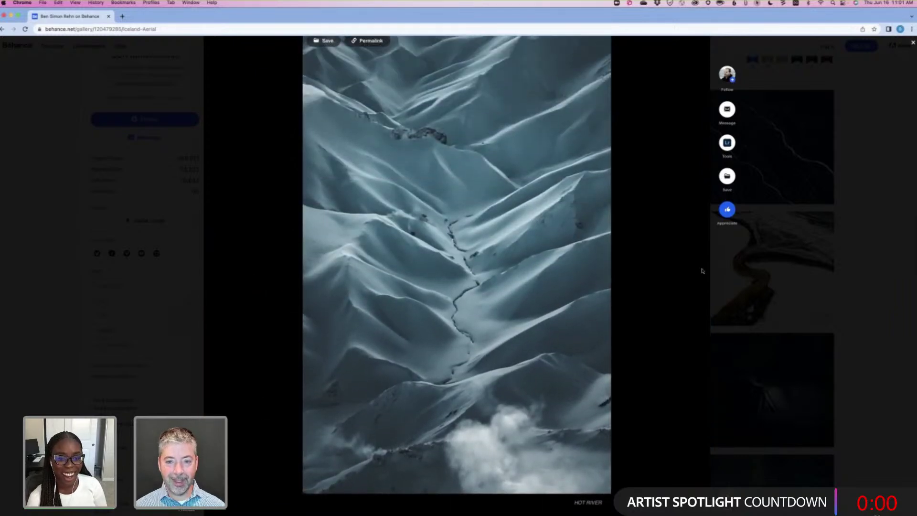
pyautogui.scroll(13, 702, 271)
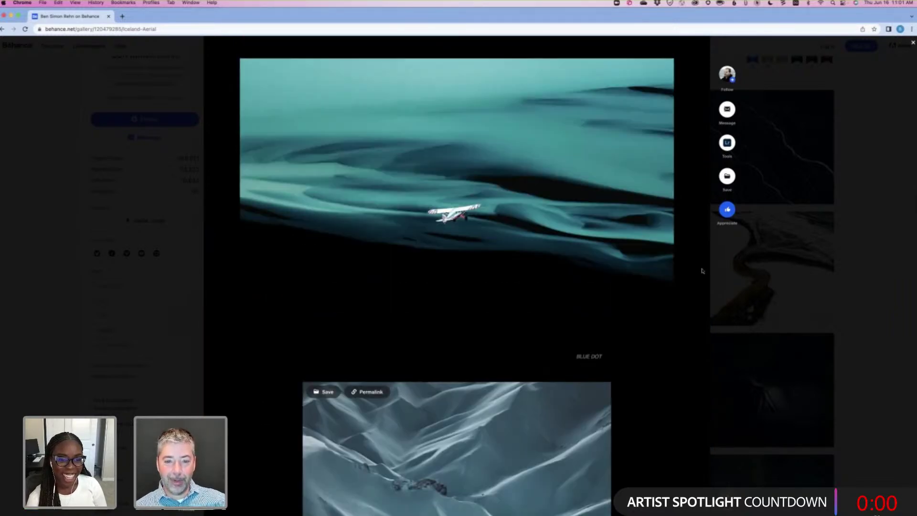
pyautogui.scroll(10, 702, 269)
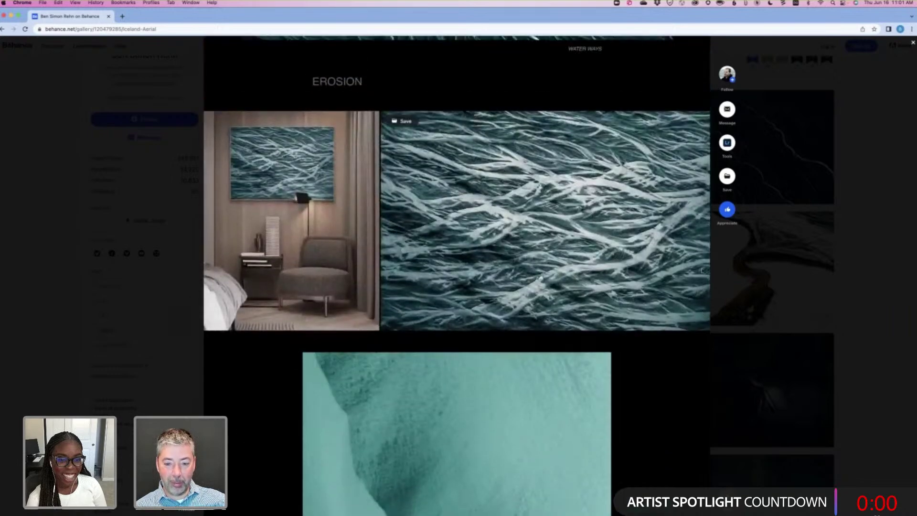
pyautogui.scroll(4, 702, 271)
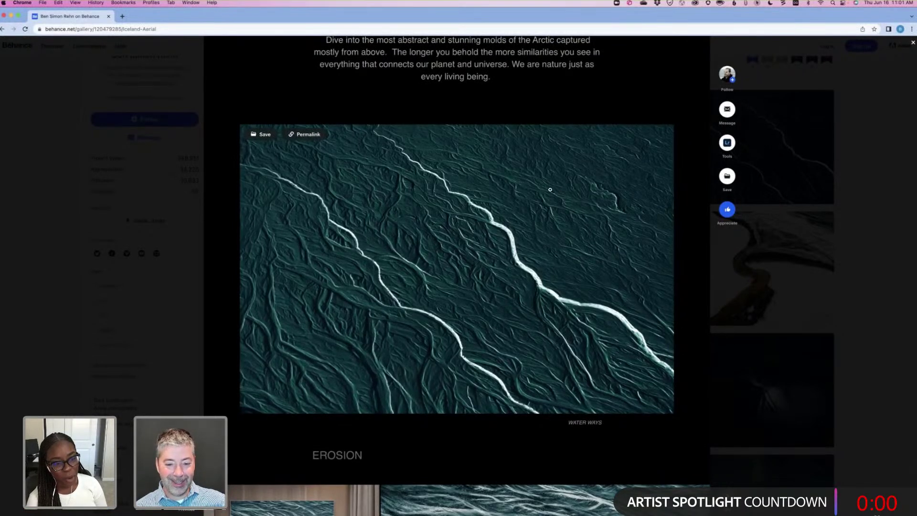
pyautogui.scroll(2, 542, 245)
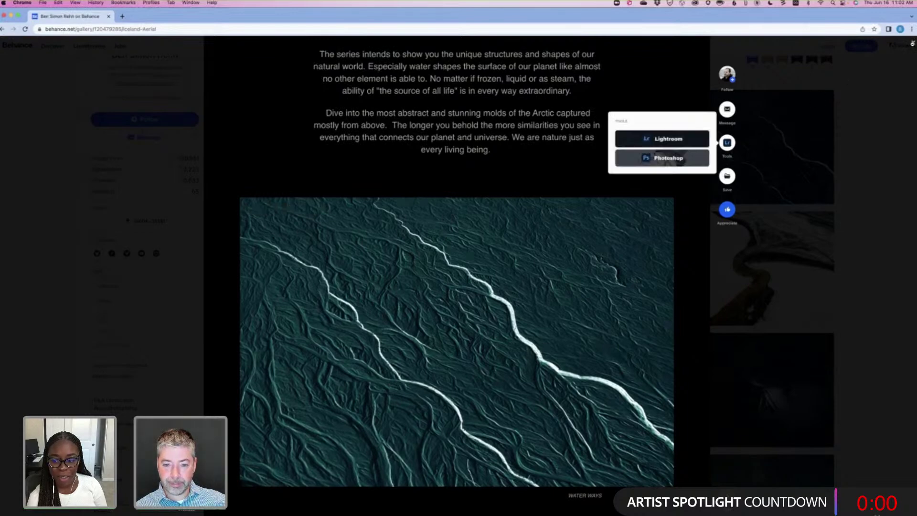
pyautogui.click(912, 43)
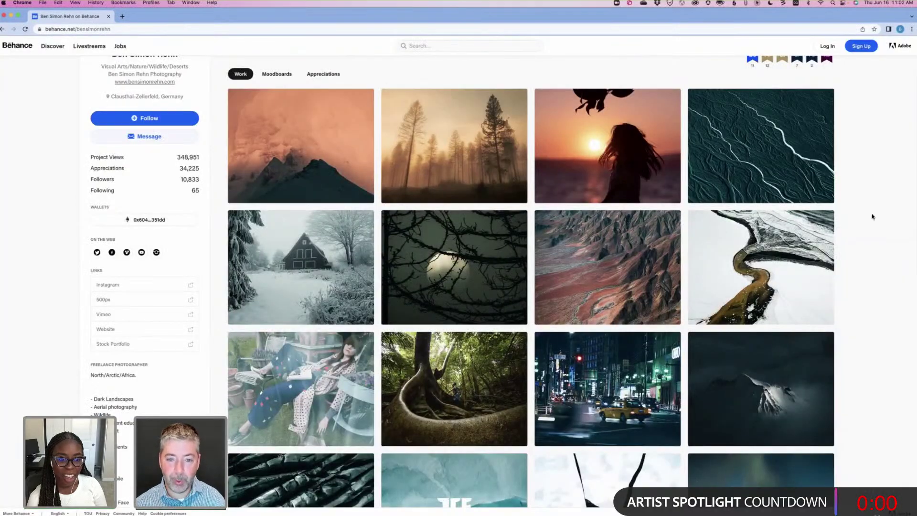
# Open the Magical Autumn Harz, Germany project and scroll through its misty forest photos.
pyautogui.click(456, 158)
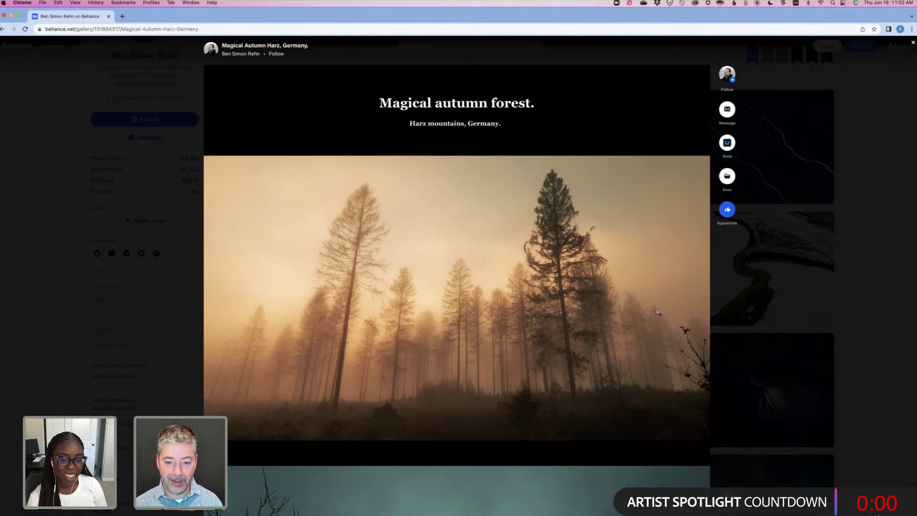
pyautogui.moveTo(654, 313)
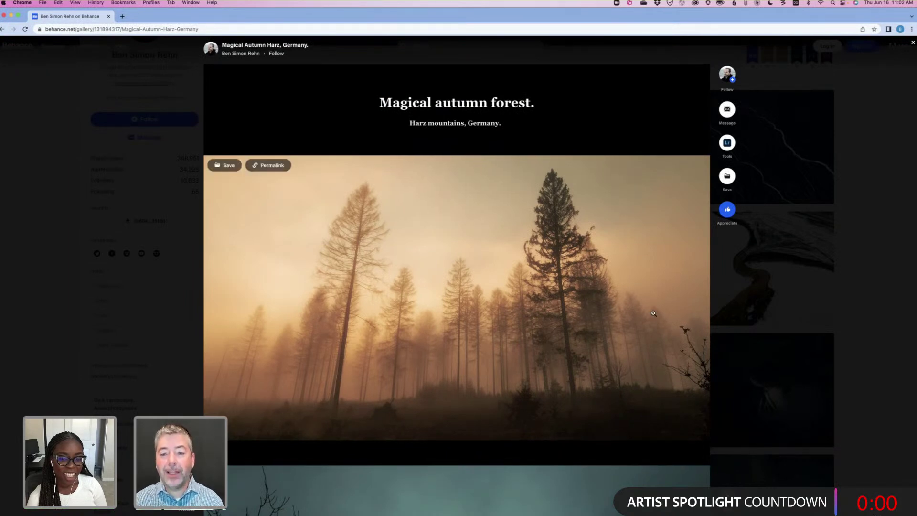
pyautogui.scroll(-2, 461, 290)
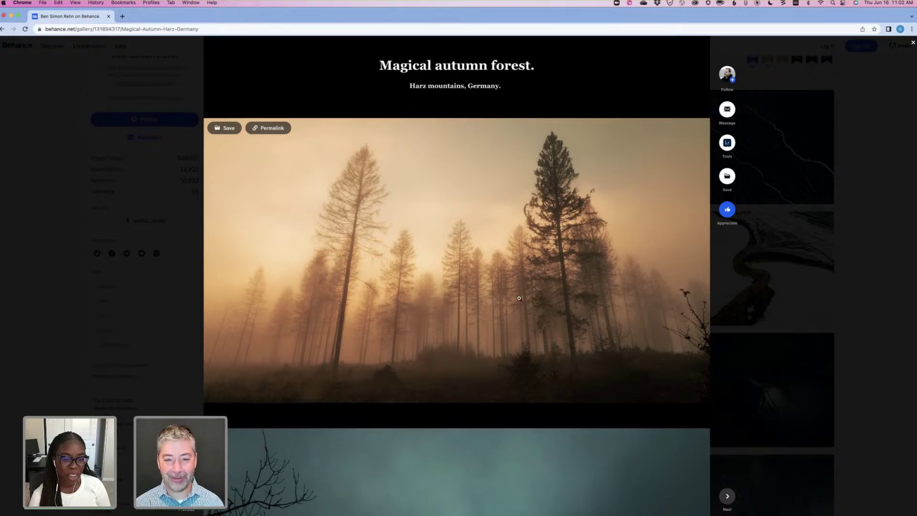
pyautogui.scroll(-1, 519, 298)
pyautogui.scroll(-2, 519, 298)
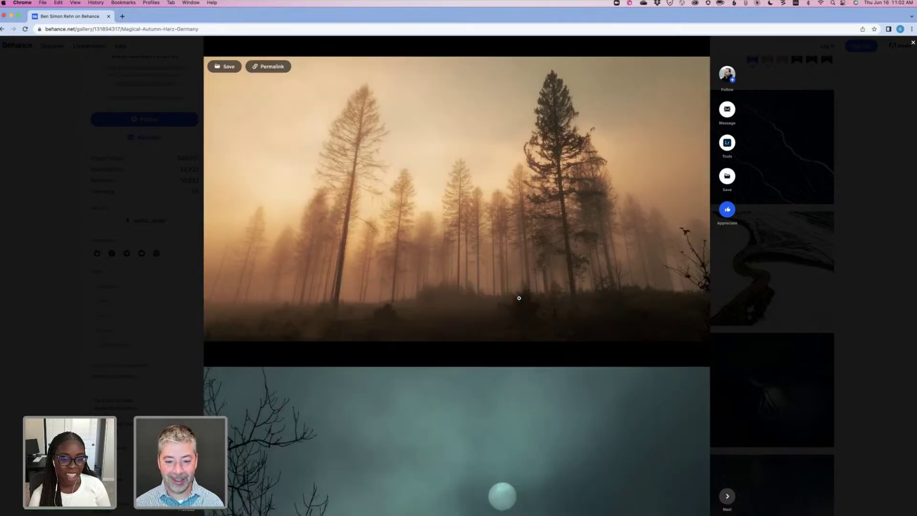
pyautogui.scroll(-7, 492, 320)
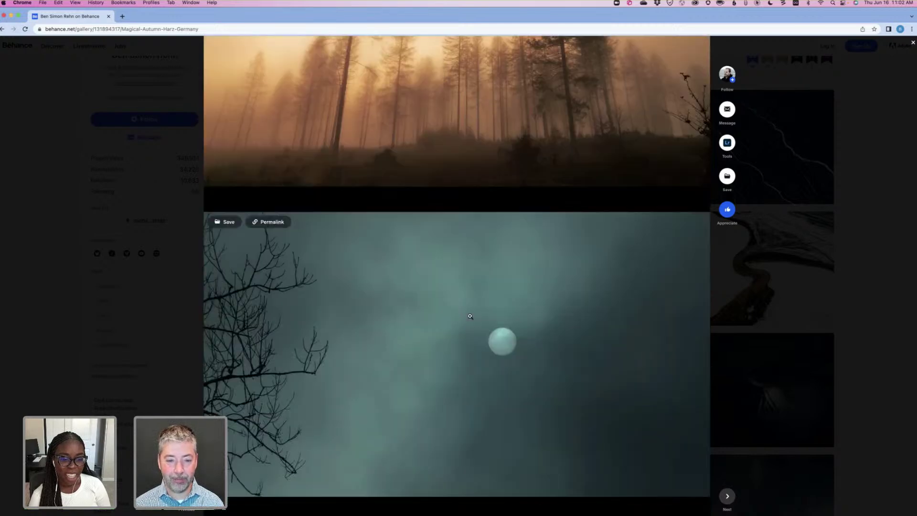
pyautogui.scroll(-4, 474, 317)
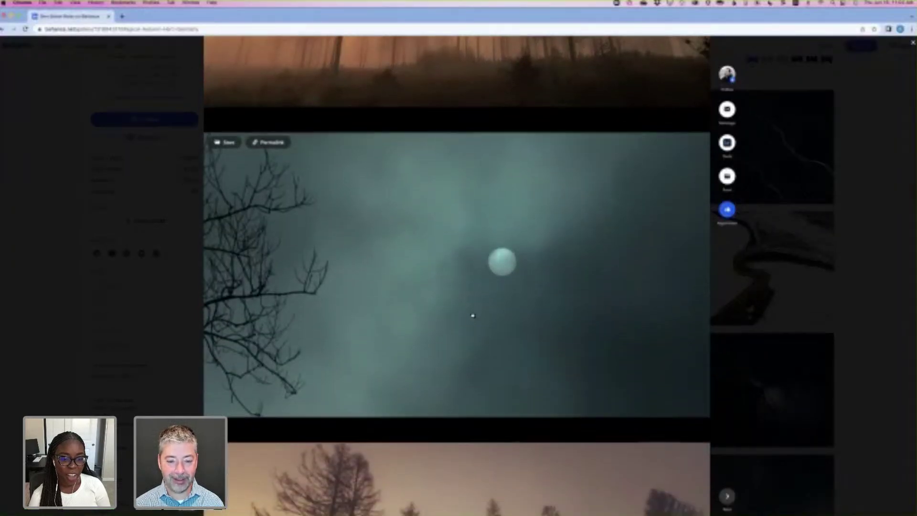
pyautogui.scroll(-7, 473, 315)
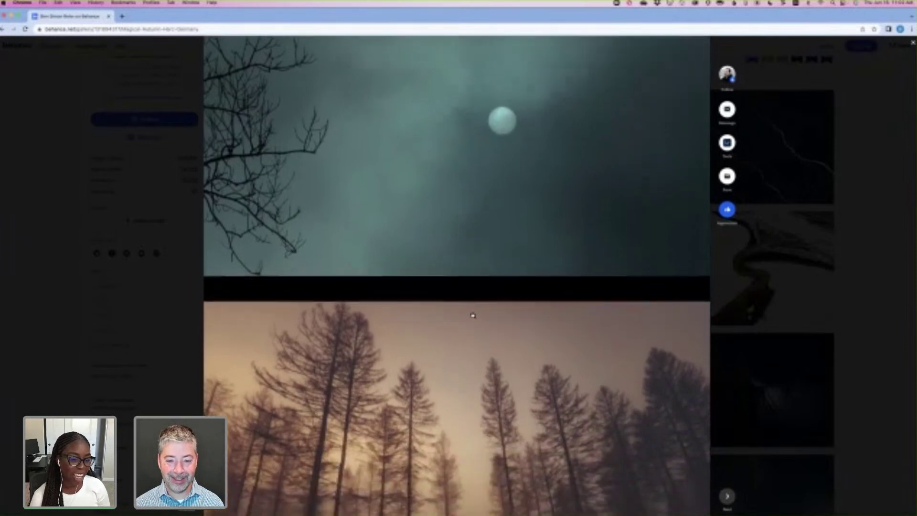
pyautogui.scroll(-3, 473, 315)
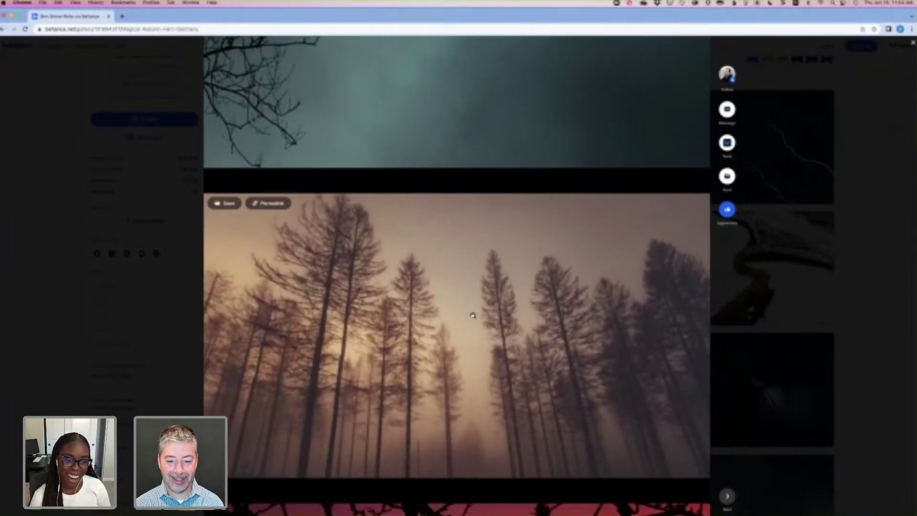
pyautogui.scroll(-10, 474, 316)
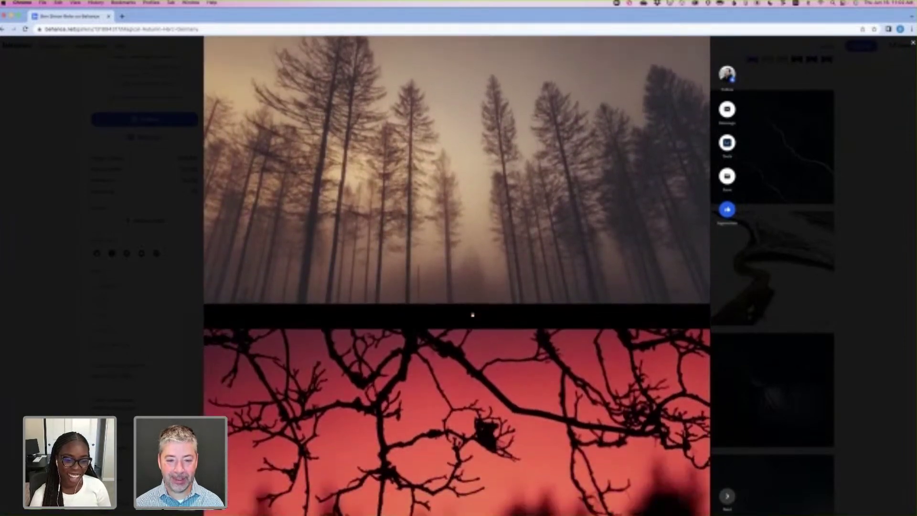
pyautogui.scroll(-10, 473, 315)
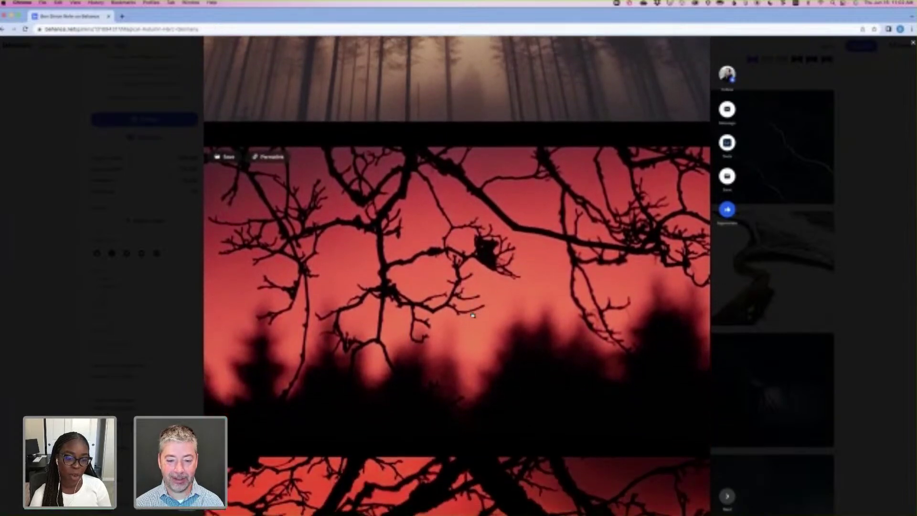
pyautogui.scroll(-7, 472, 315)
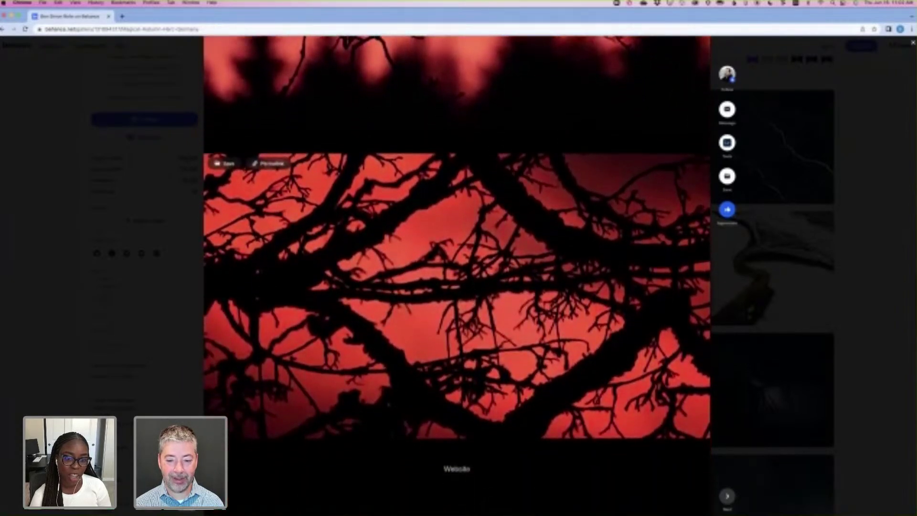
pyautogui.scroll(-8, 473, 315)
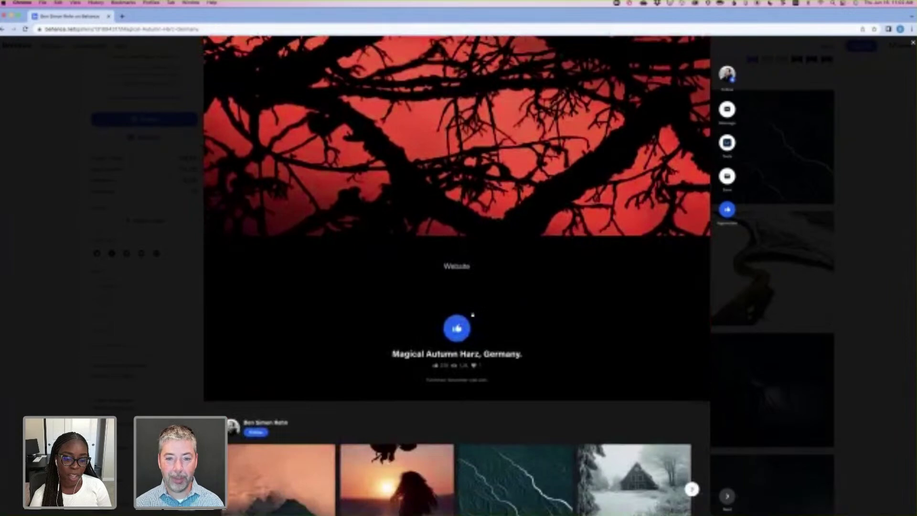
pyautogui.scroll(11, 472, 314)
pyautogui.scroll(20, 472, 314)
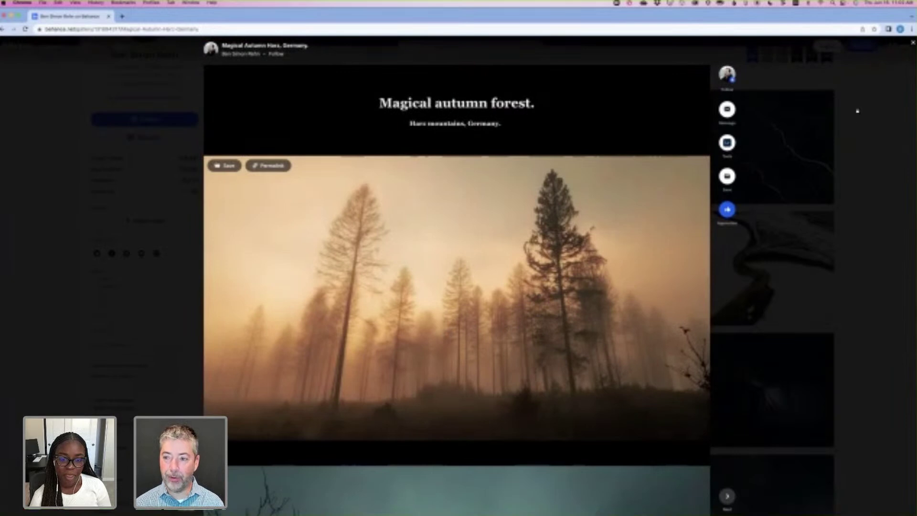
# Close the autumn forest project and open the ICE project further down the grid.
pyautogui.click(819, 206)
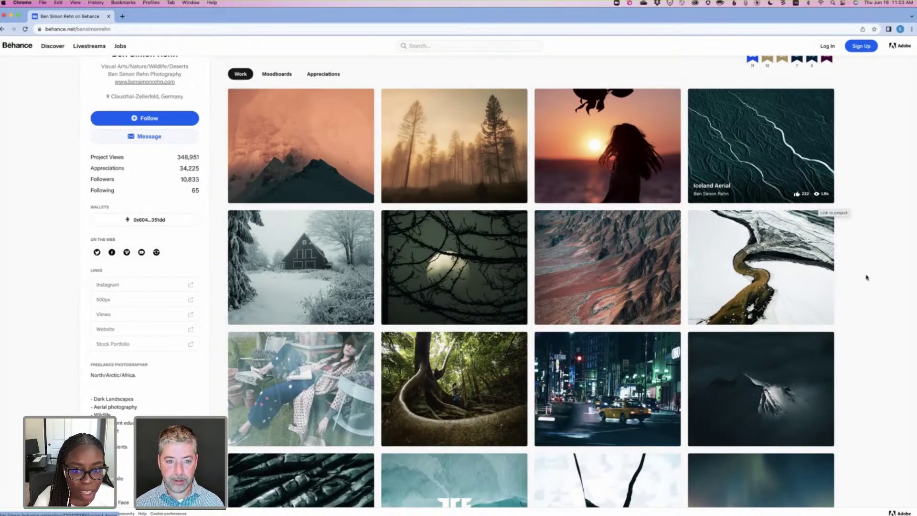
pyautogui.scroll(-2, 867, 277)
pyautogui.scroll(-1, 867, 277)
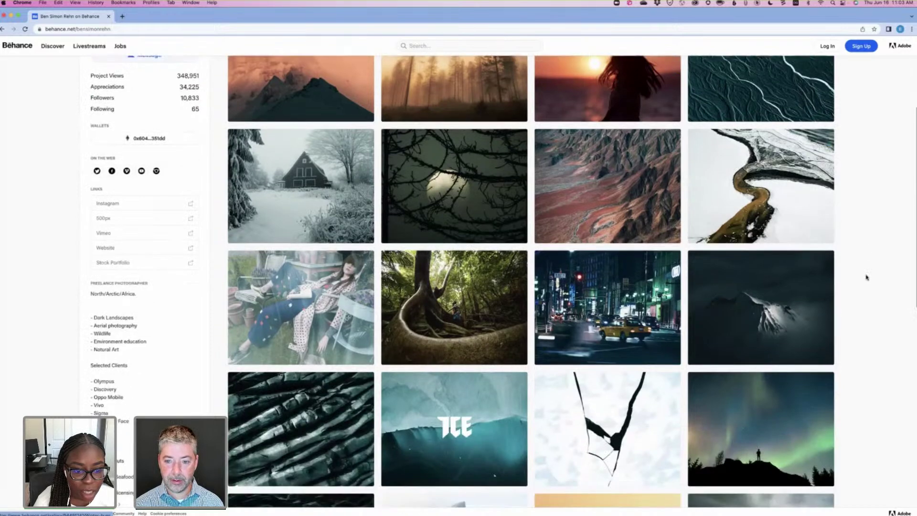
pyautogui.scroll(-6, 867, 277)
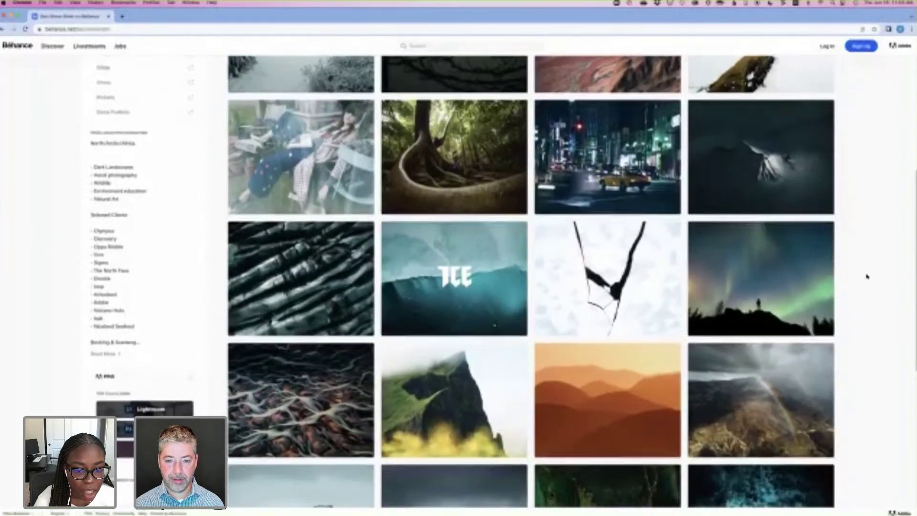
pyautogui.scroll(-3, 867, 277)
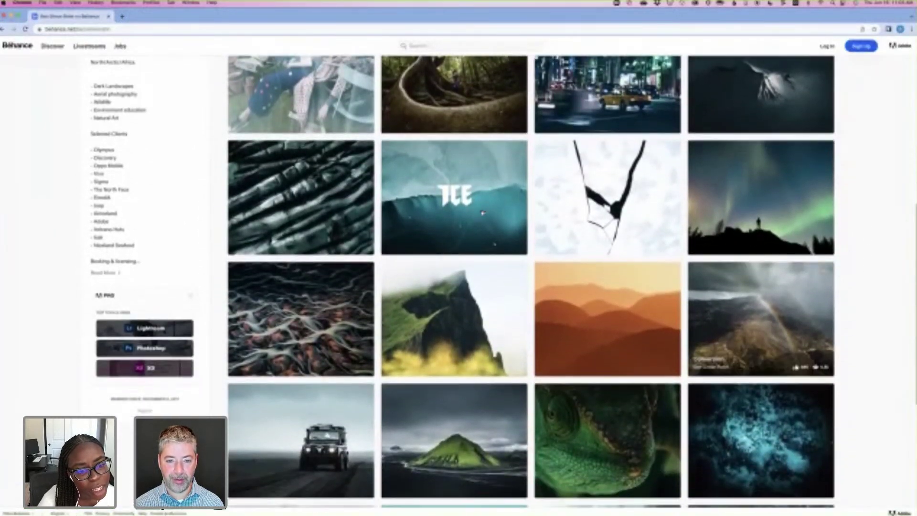
pyautogui.moveTo(479, 210)
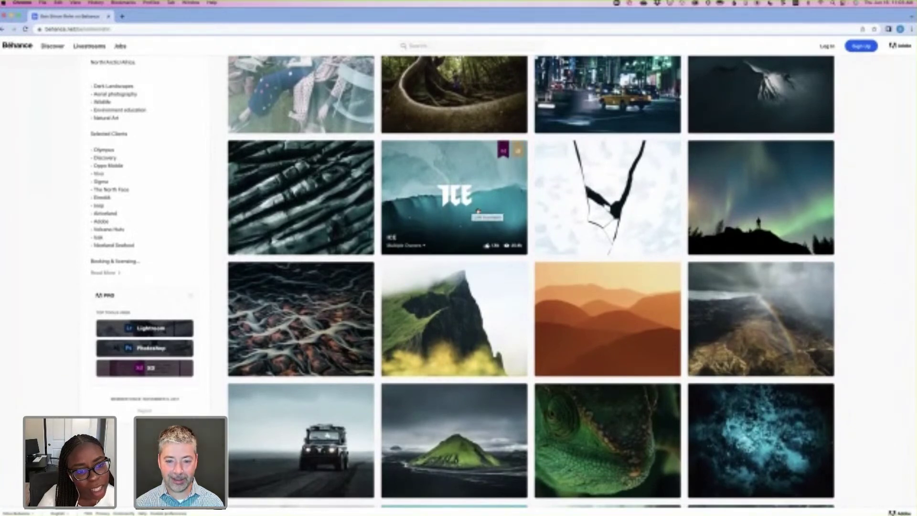
pyautogui.click(487, 211)
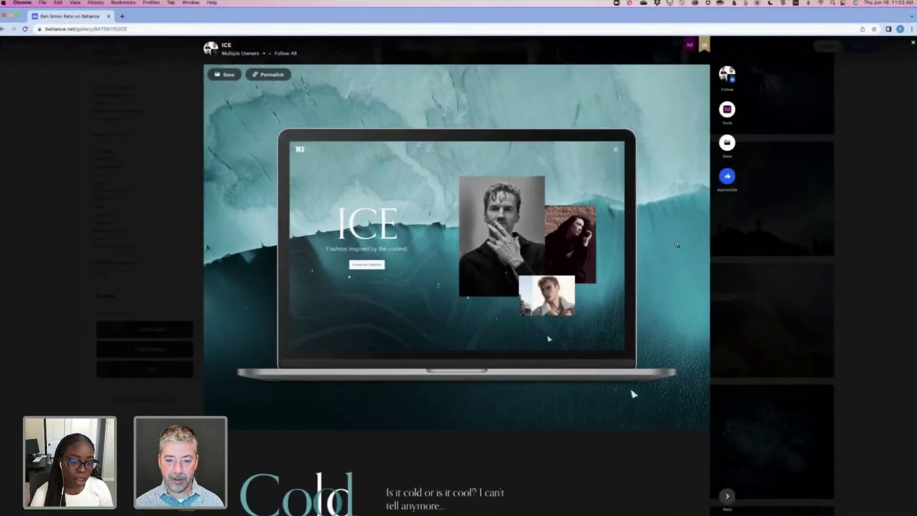
pyautogui.scroll(-5, 677, 244)
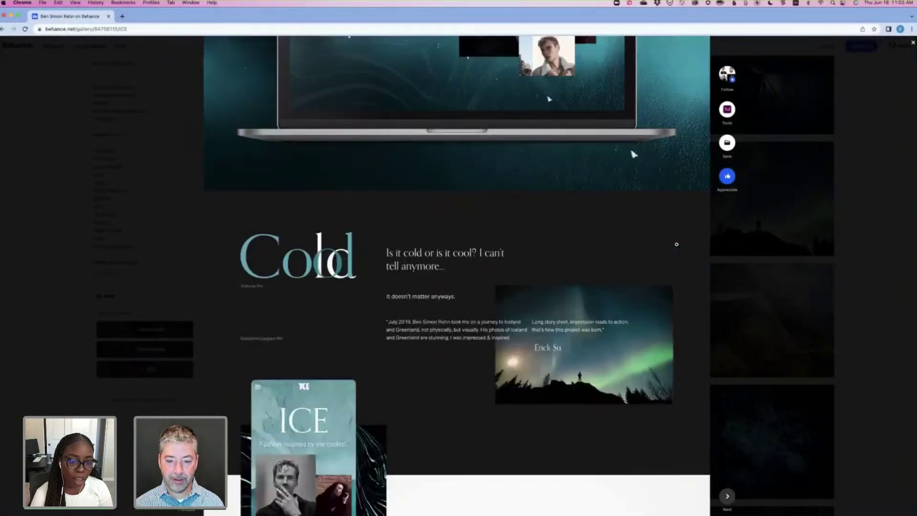
pyautogui.scroll(-4, 676, 245)
pyautogui.scroll(-6, 676, 245)
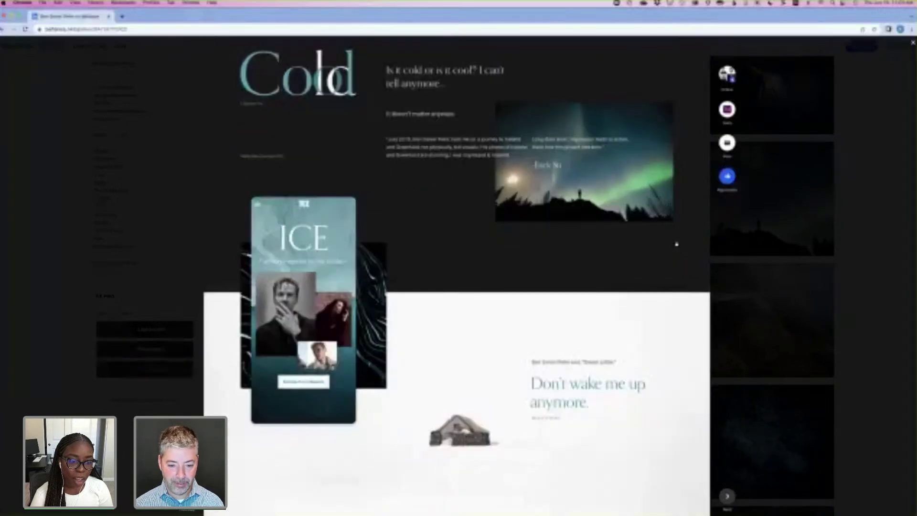
pyautogui.scroll(-5, 677, 245)
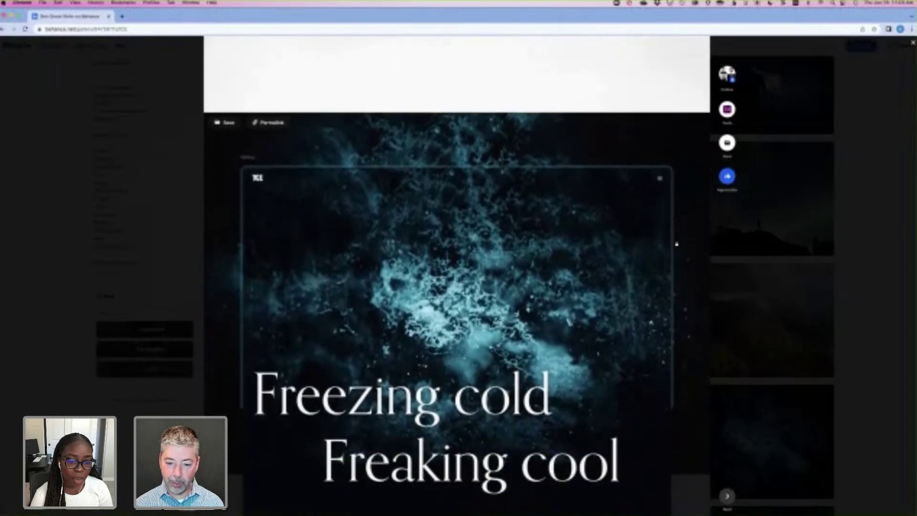
pyautogui.scroll(-3, 676, 245)
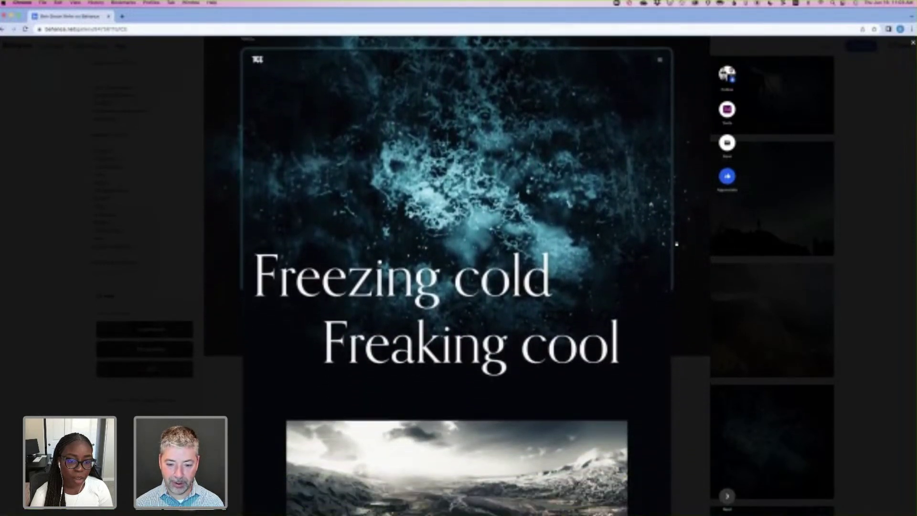
pyautogui.scroll(-6, 677, 245)
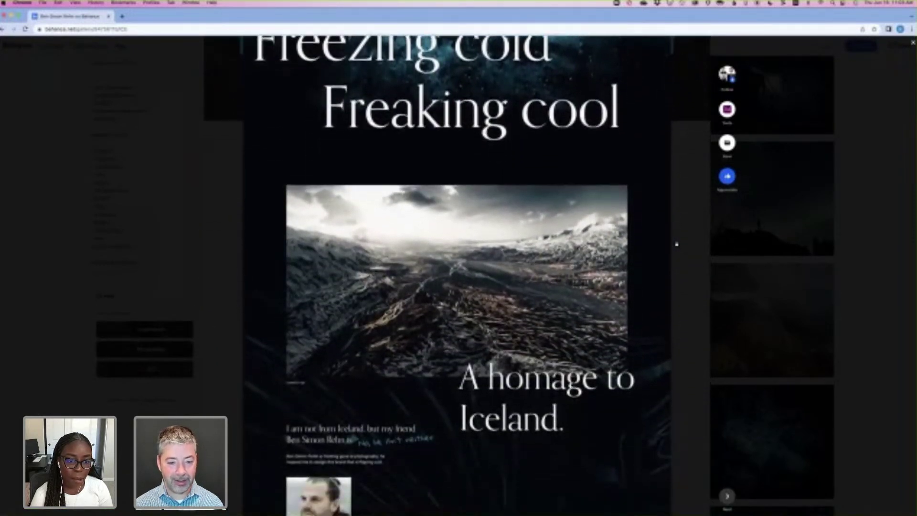
pyautogui.scroll(-3, 676, 244)
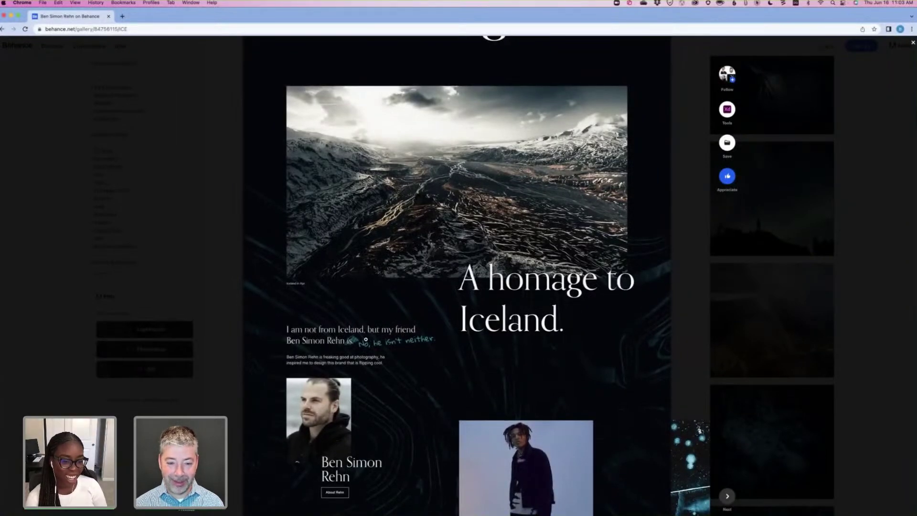
pyautogui.scroll(-1, 382, 338)
pyautogui.scroll(-1, 415, 356)
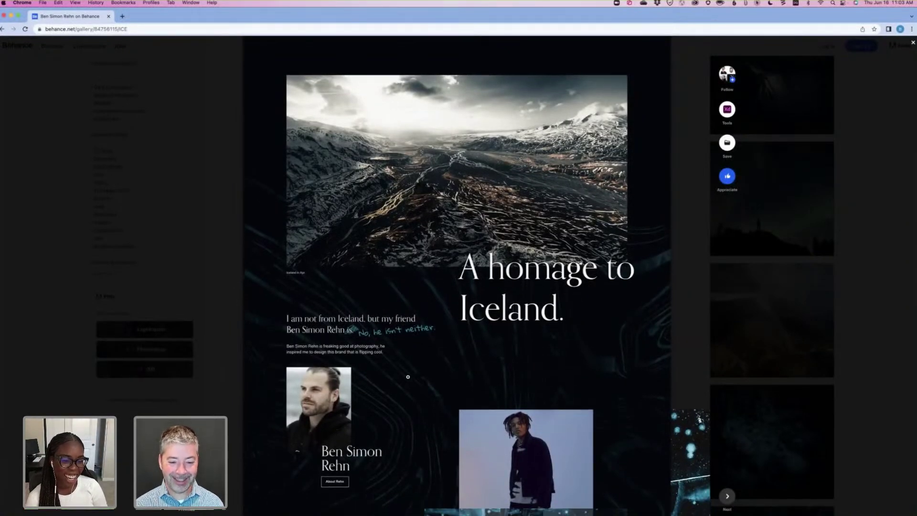
pyautogui.scroll(-5, 408, 377)
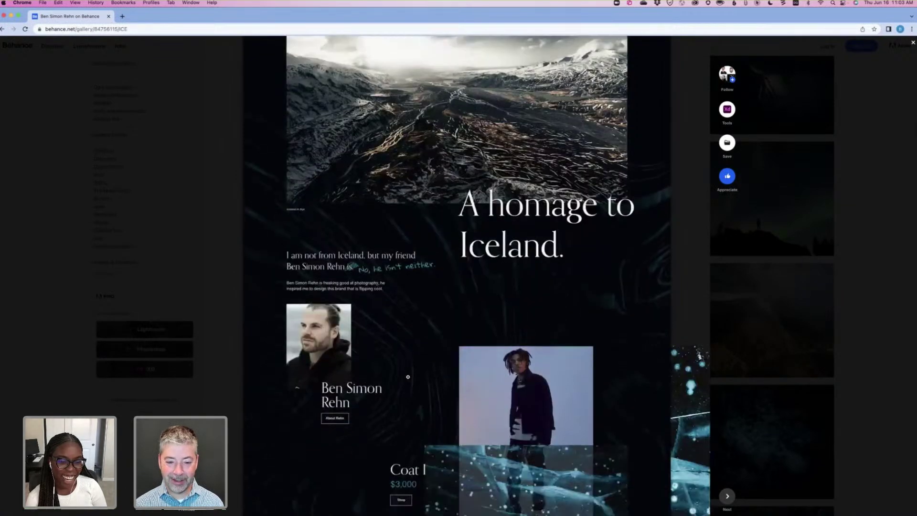
pyautogui.scroll(-3, 408, 377)
pyautogui.scroll(-12, 430, 379)
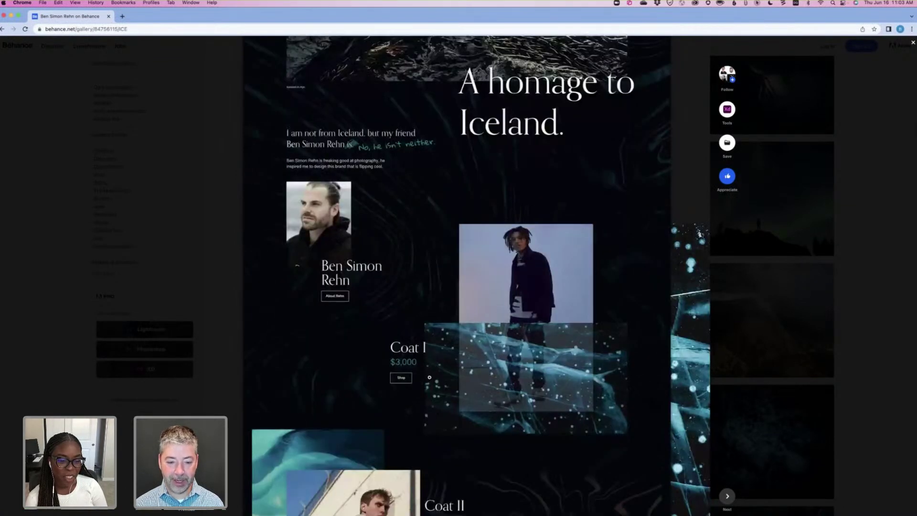
pyautogui.scroll(-3, 405, 384)
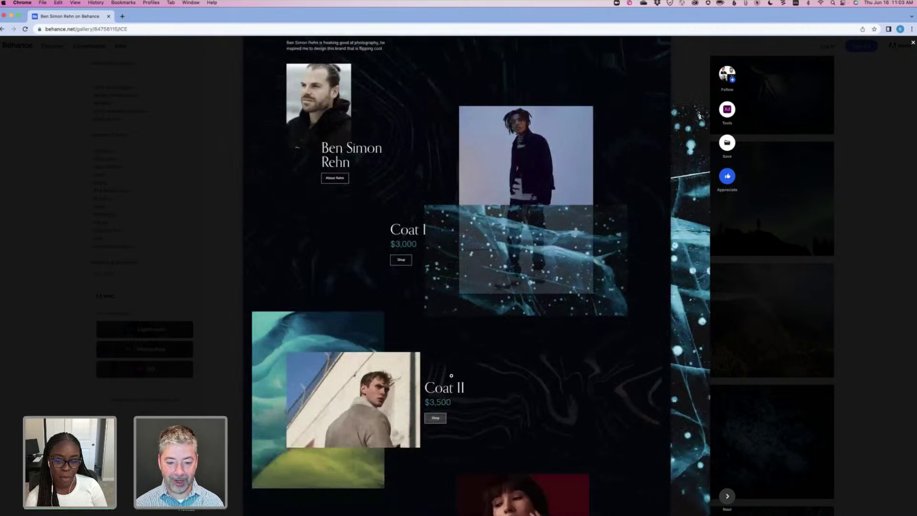
pyautogui.scroll(-15, 450, 377)
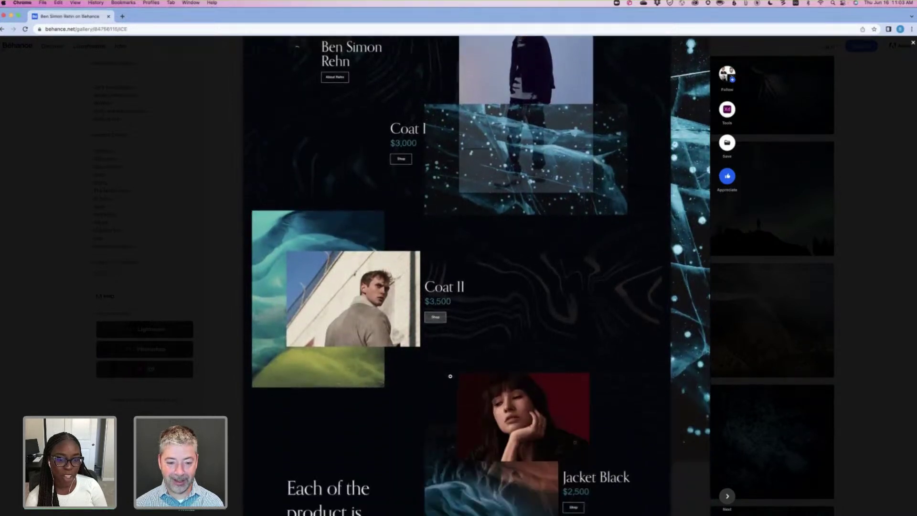
pyautogui.scroll(-12, 450, 376)
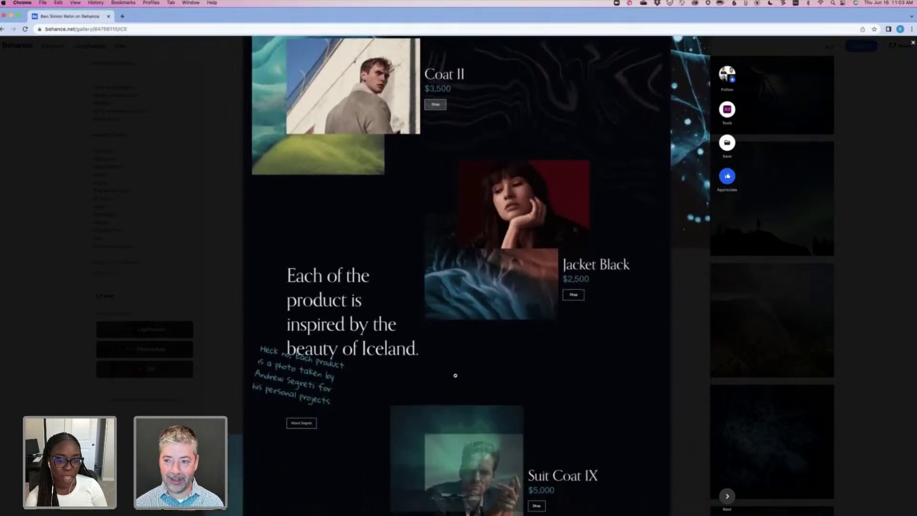
pyautogui.scroll(-20, 914, 46)
pyautogui.scroll(9, 913, 46)
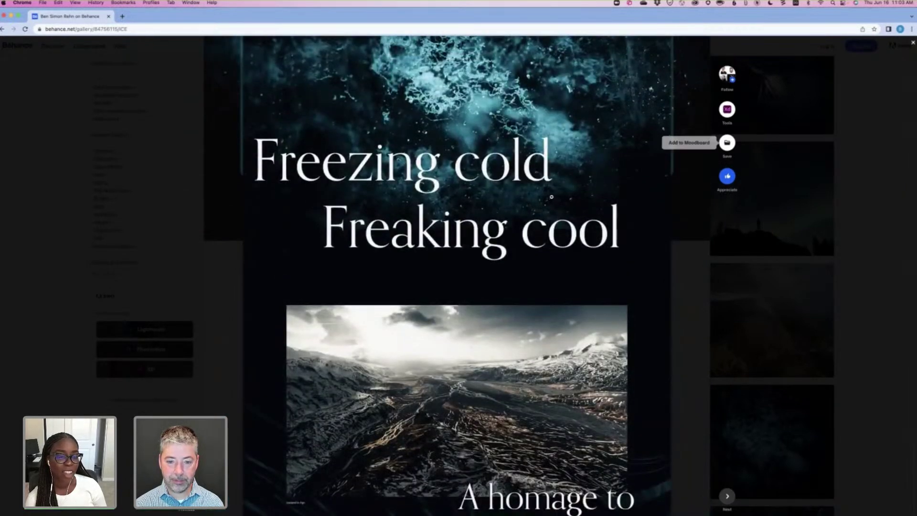
pyautogui.scroll(12, 799, 65)
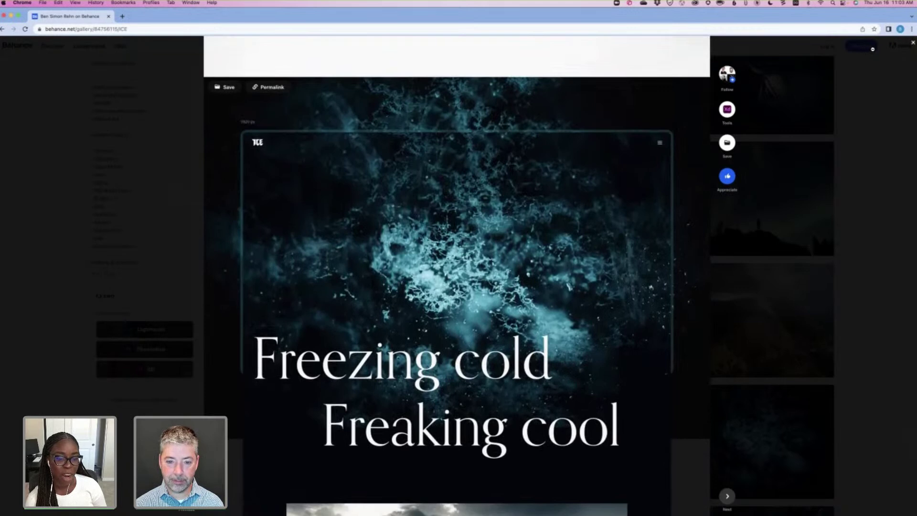
pyautogui.moveTo(478, 181)
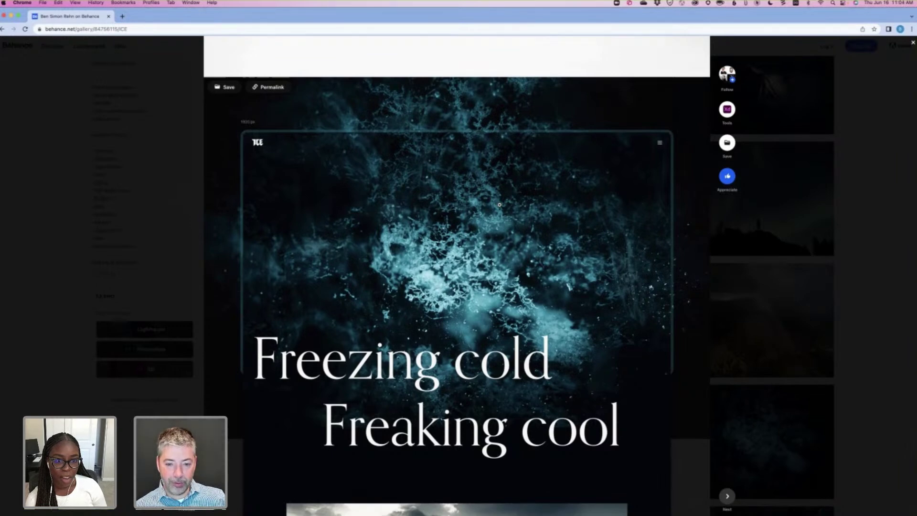
pyautogui.scroll(4, 372, 269)
pyautogui.scroll(-4, 509, 268)
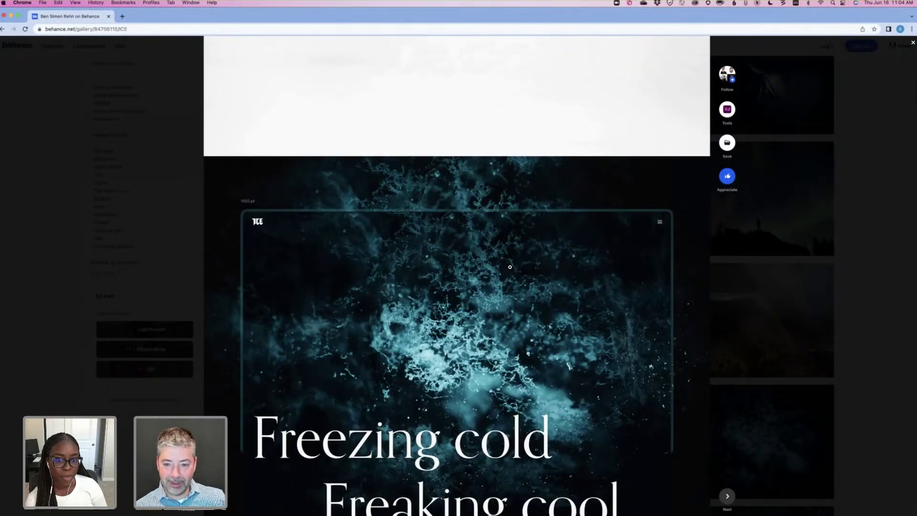
pyautogui.scroll(-2, 510, 267)
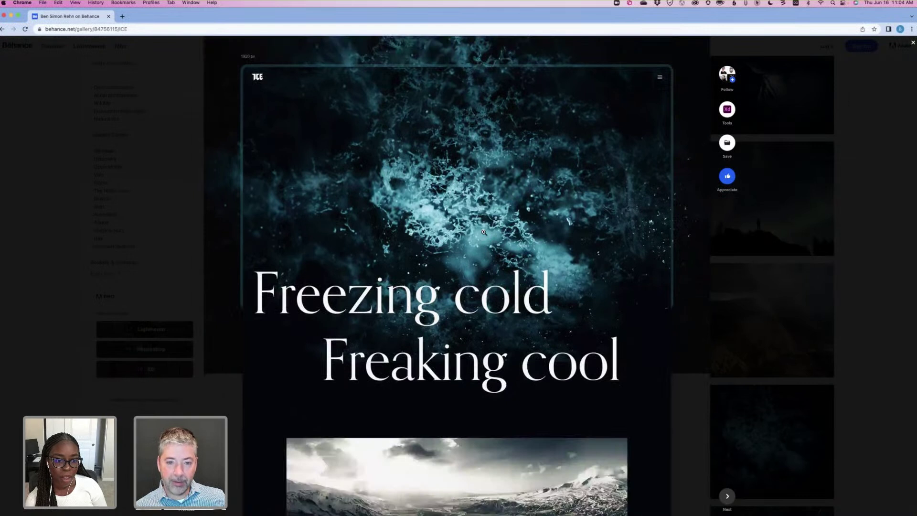
pyautogui.scroll(1, 483, 232)
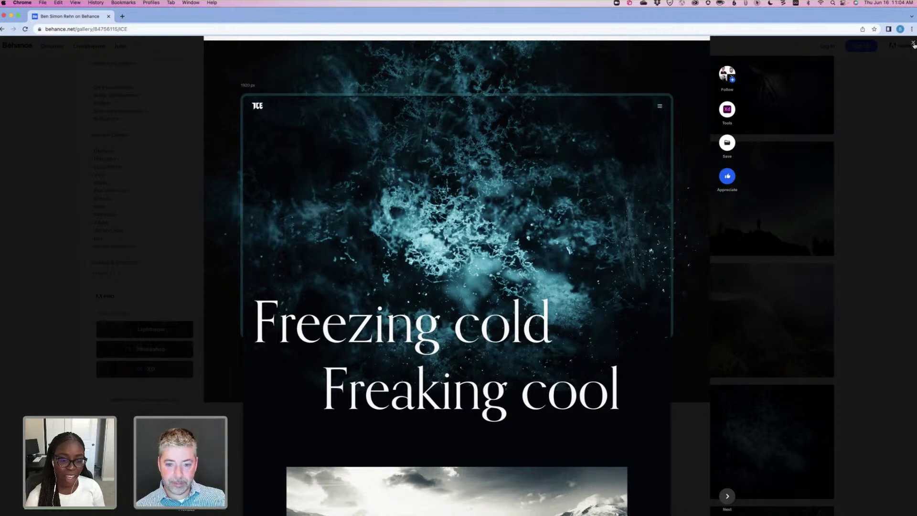
# Close ICE and open the Wildlife of Madagascar project with its chameleon close-up.
pyautogui.click(843, 242)
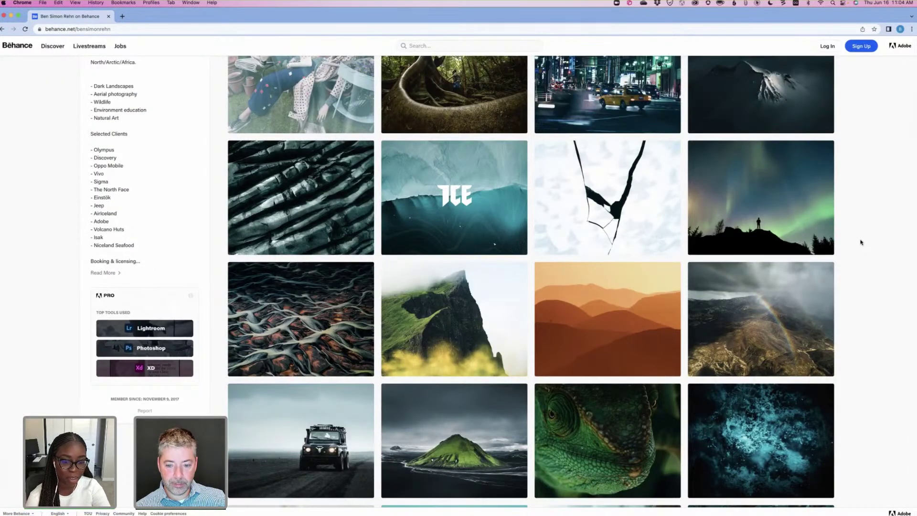
pyautogui.click(608, 437)
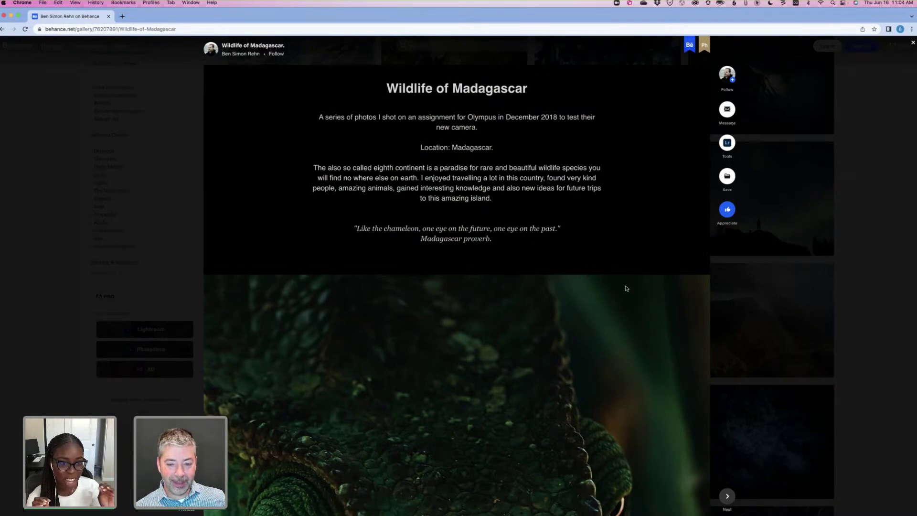
pyautogui.scroll(-1, 626, 287)
pyautogui.scroll(-6, 627, 288)
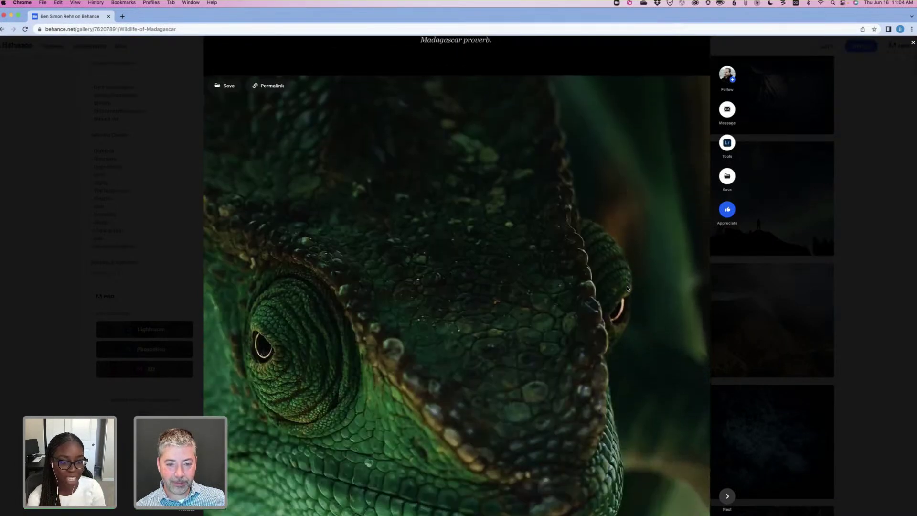
pyautogui.scroll(-2, 627, 289)
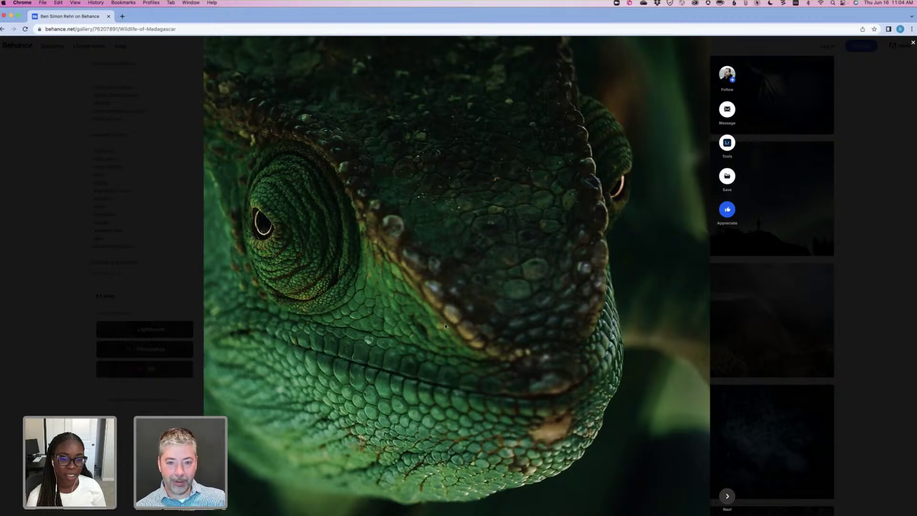
pyautogui.scroll(3, 445, 326)
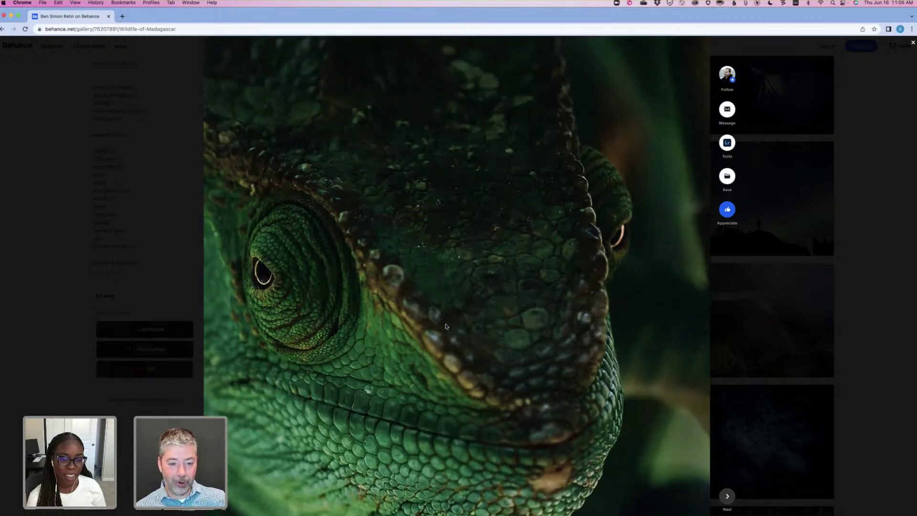
pyautogui.scroll(-3, 382, 306)
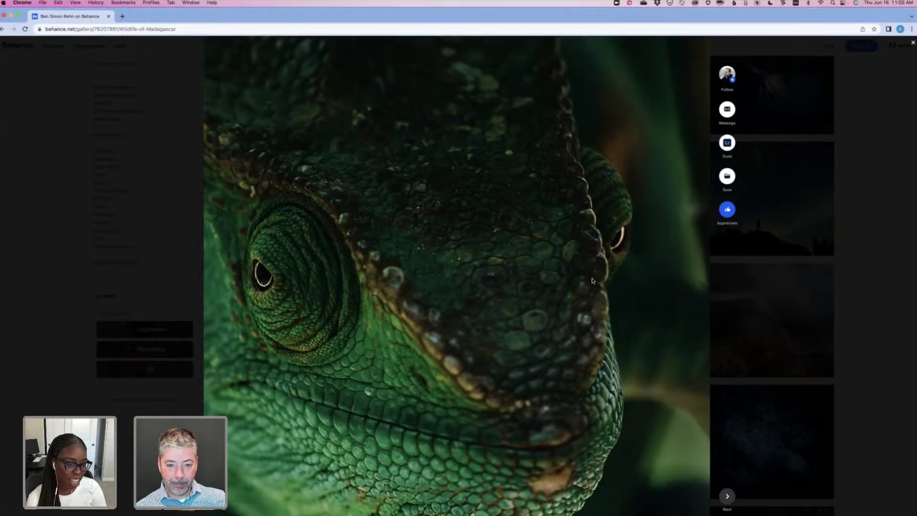
pyautogui.scroll(-10, 592, 280)
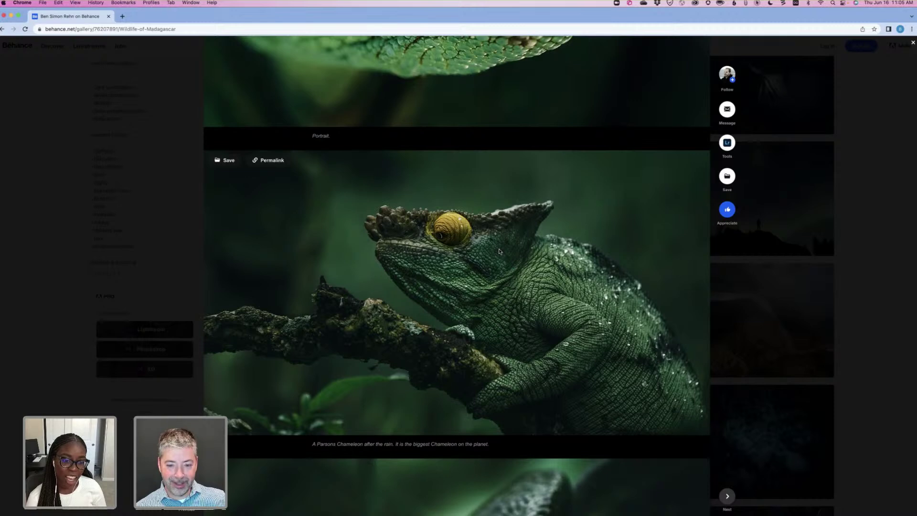
# Scroll down through the Wildlife of Madagascar photos and partway back up.
pyautogui.scroll(-1, 499, 251)
pyautogui.scroll(-3, 499, 251)
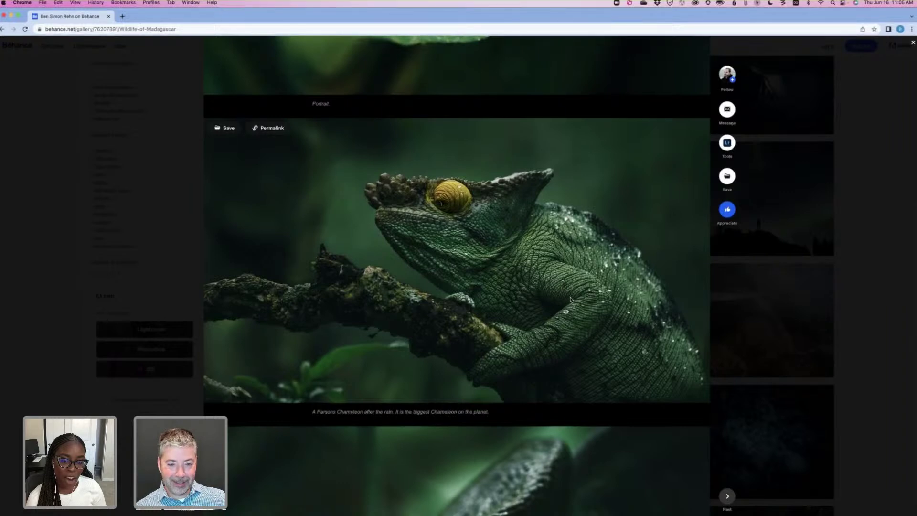
pyautogui.scroll(-10, 571, 299)
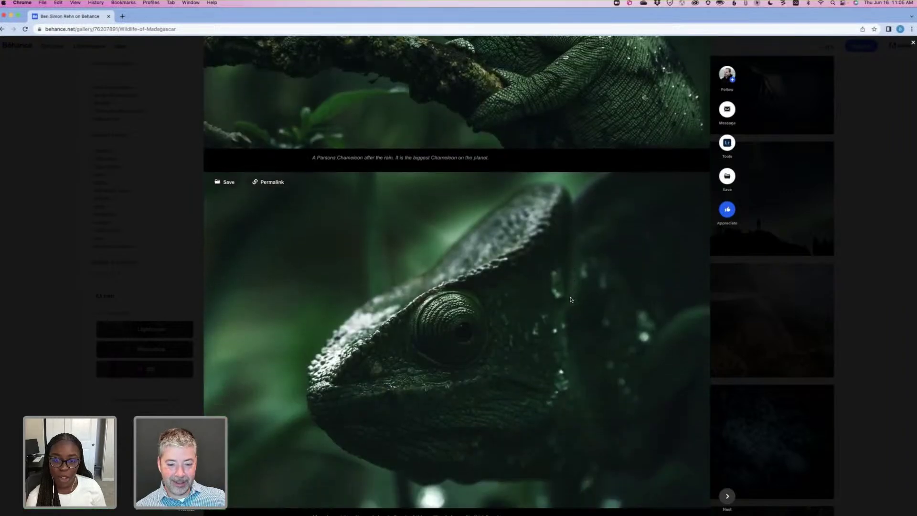
pyautogui.scroll(-5, 571, 300)
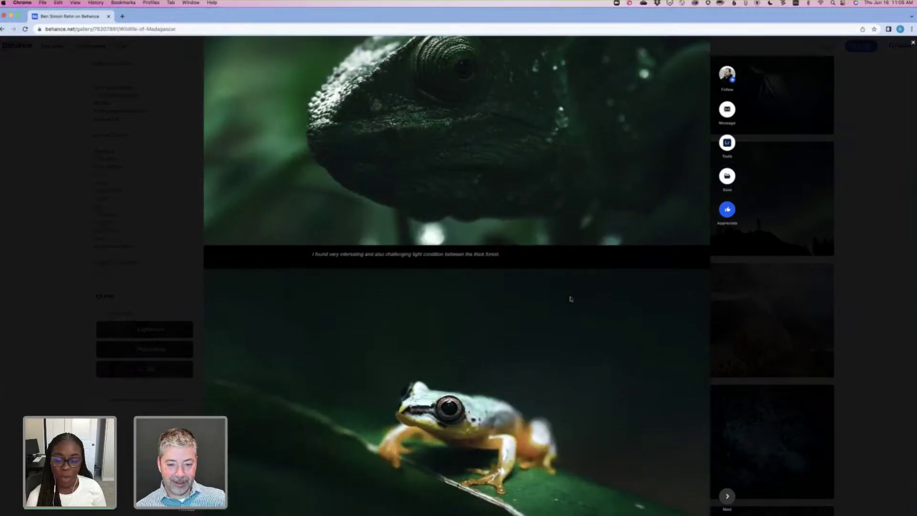
pyautogui.scroll(-3, 570, 300)
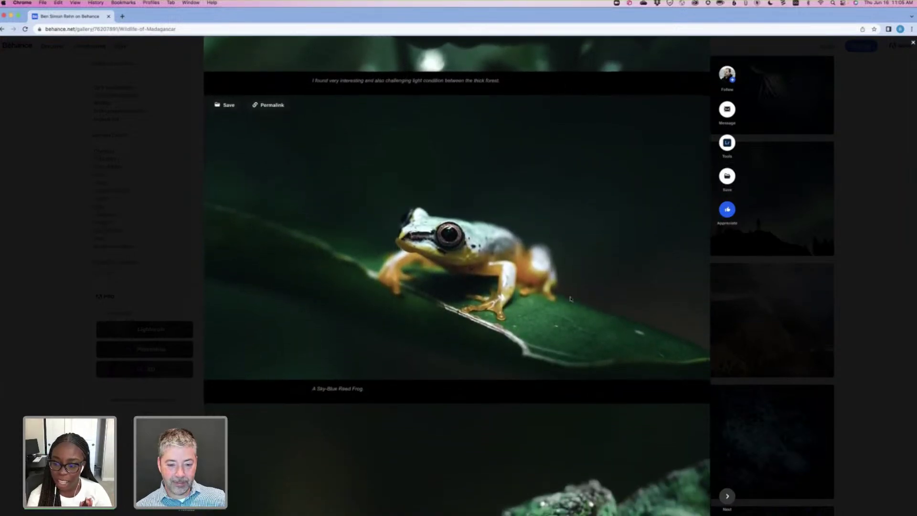
pyautogui.scroll(-5, 571, 300)
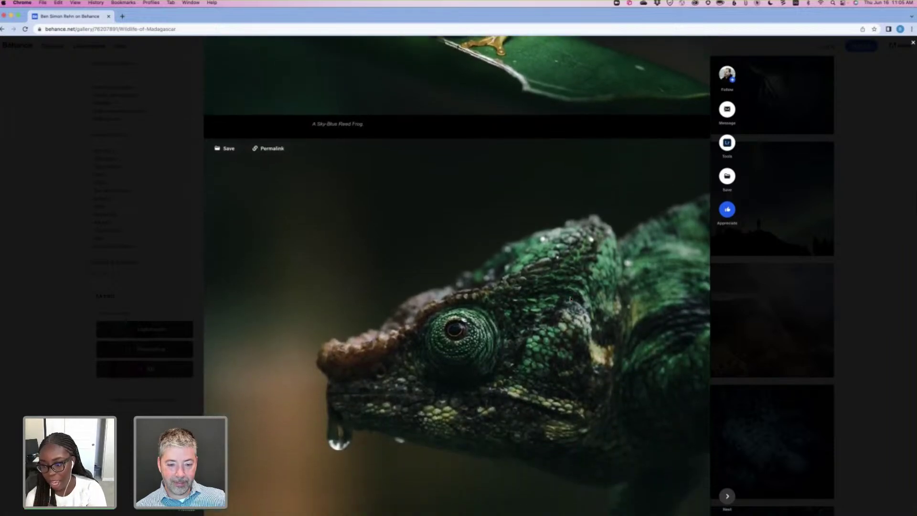
pyautogui.scroll(-1, 571, 300)
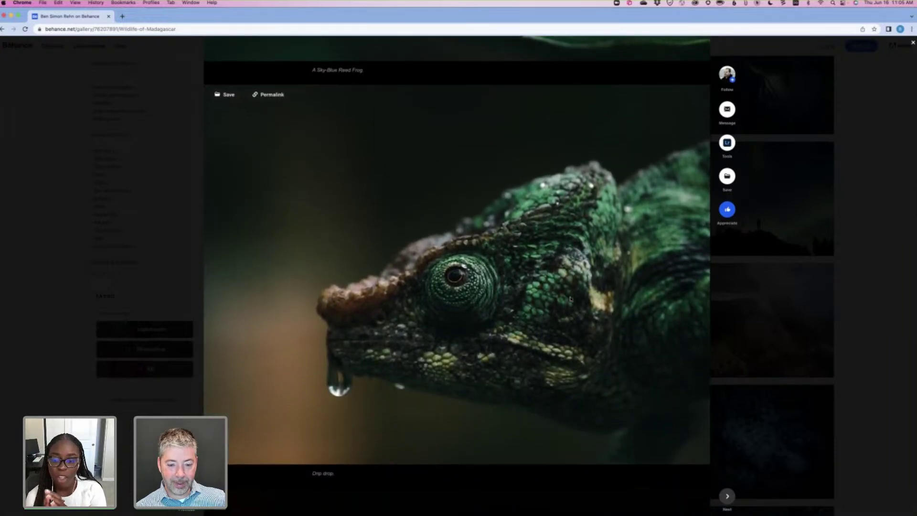
pyautogui.scroll(-5, 571, 299)
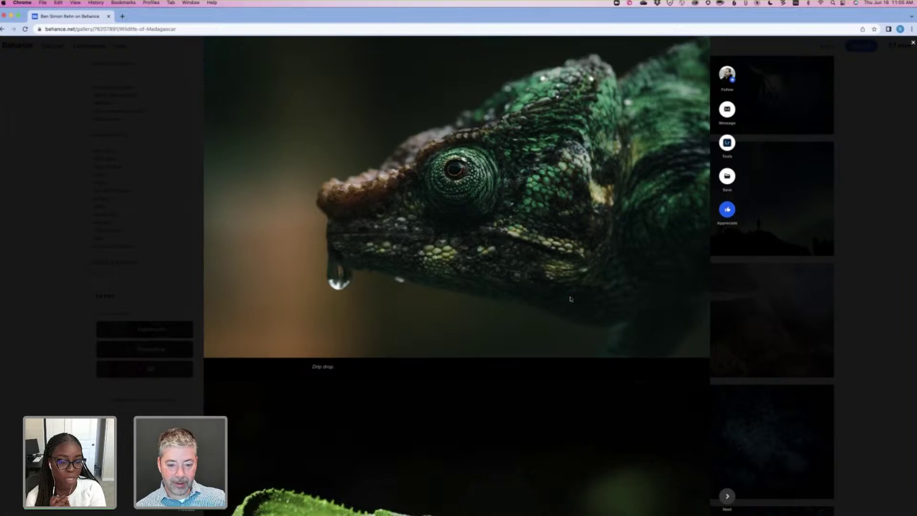
pyautogui.scroll(-3, 571, 300)
pyautogui.scroll(-8, 570, 299)
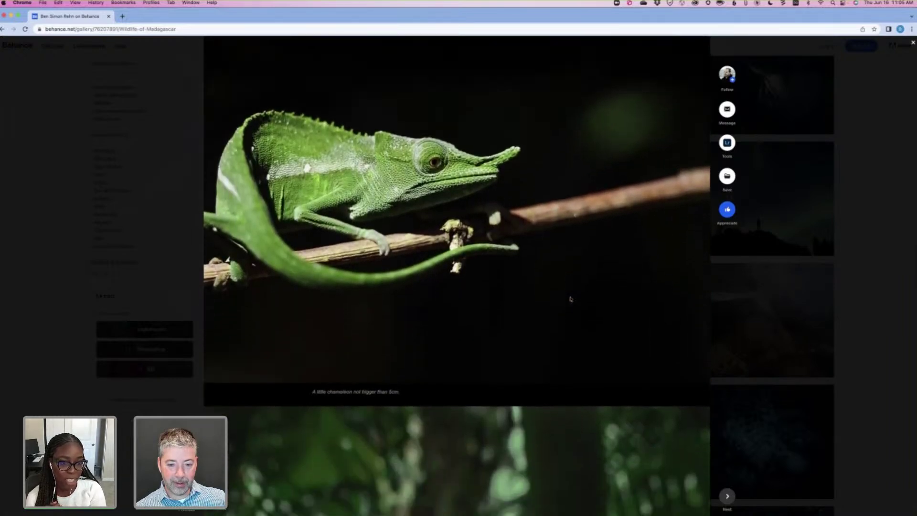
pyautogui.scroll(-2, 570, 299)
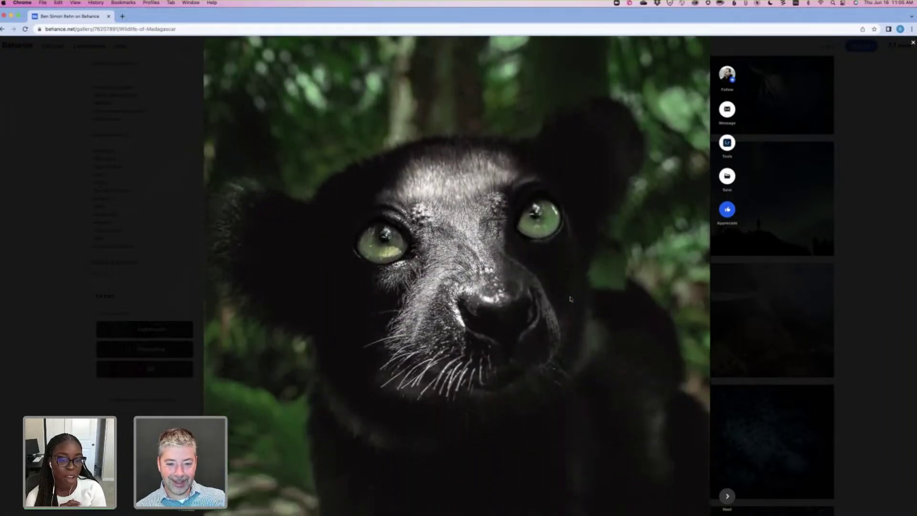
pyautogui.scroll(-8, 570, 300)
pyautogui.scroll(-3, 570, 300)
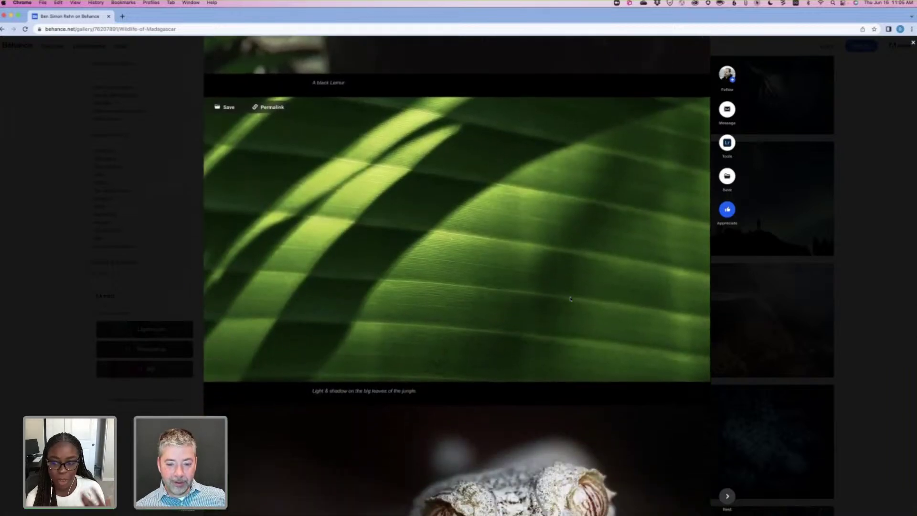
pyautogui.scroll(-4, 571, 300)
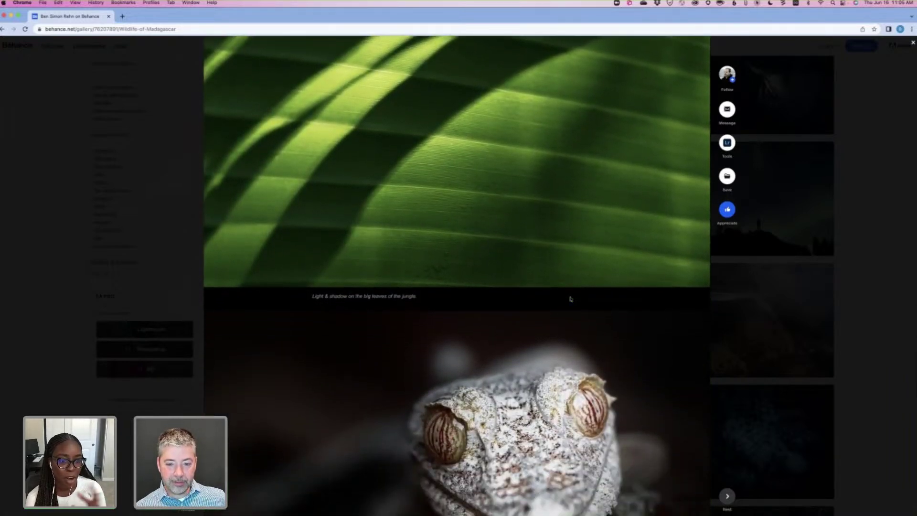
pyautogui.scroll(-2, 571, 300)
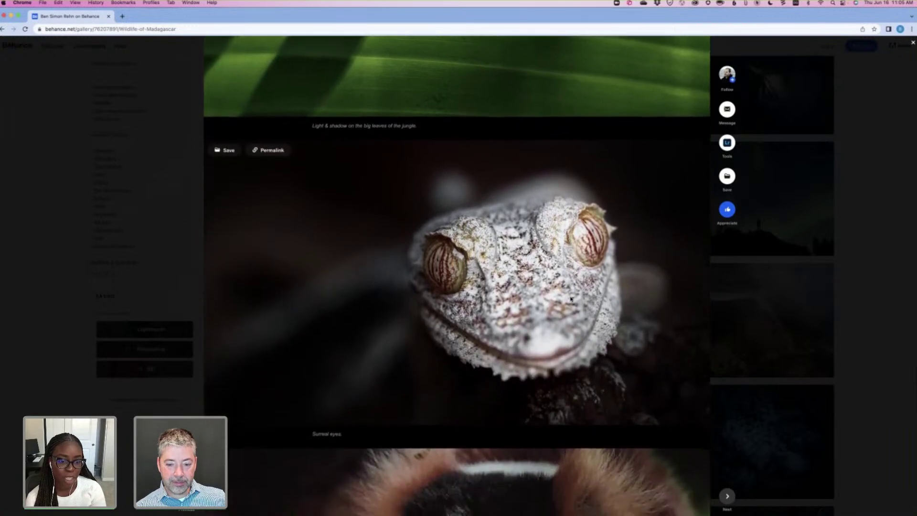
pyautogui.scroll(-6, 571, 300)
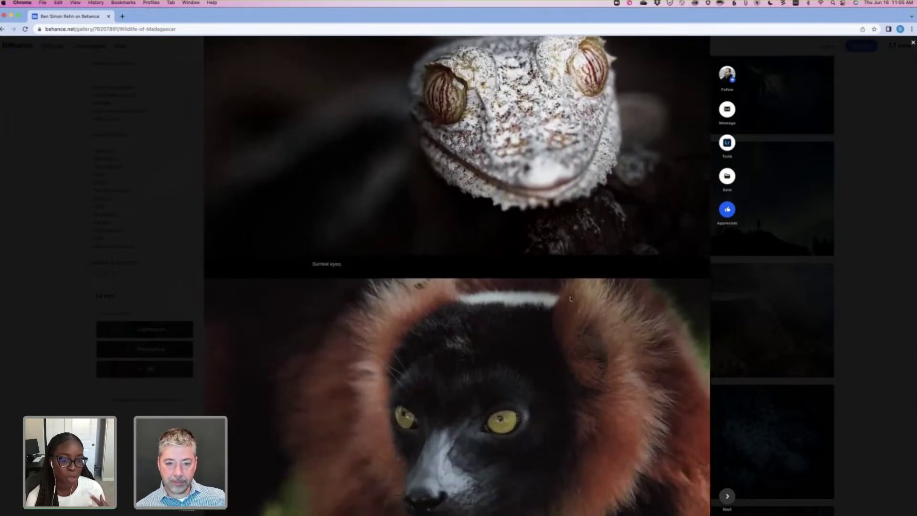
pyautogui.scroll(-1, 571, 300)
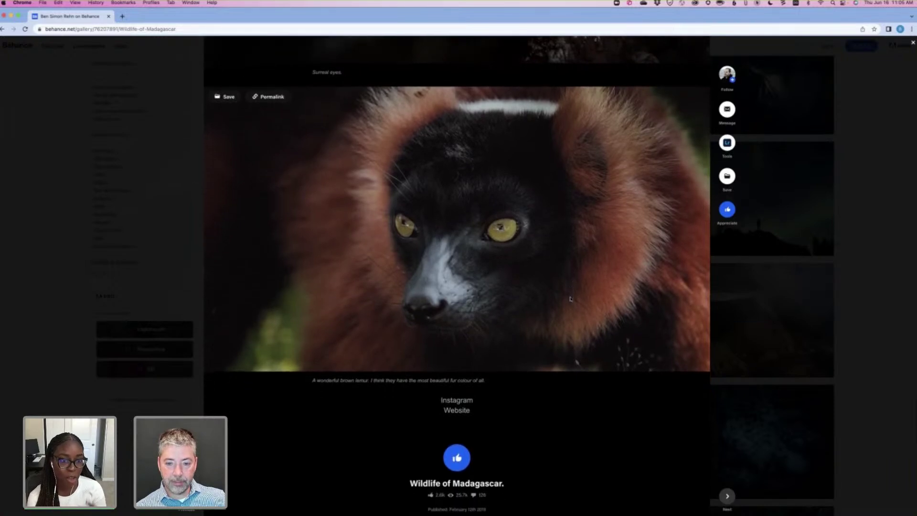
pyautogui.scroll(9, 570, 299)
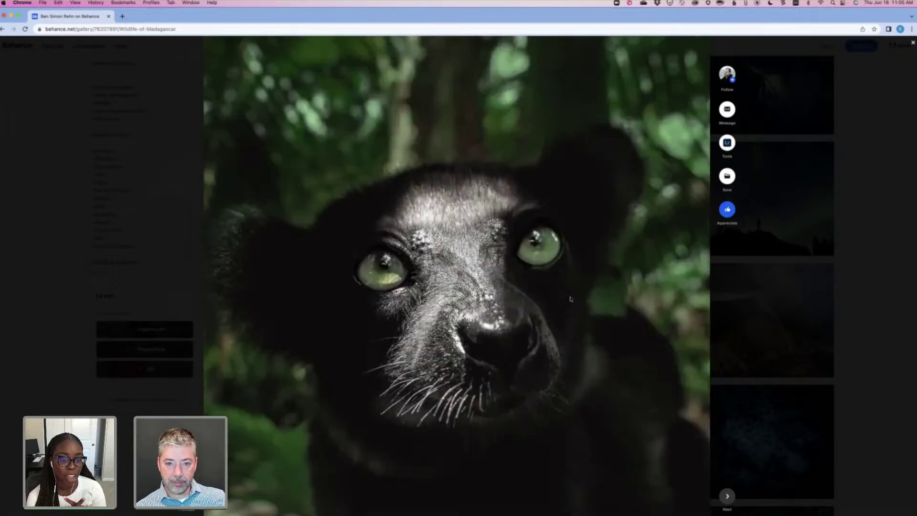
pyautogui.scroll(6, 570, 300)
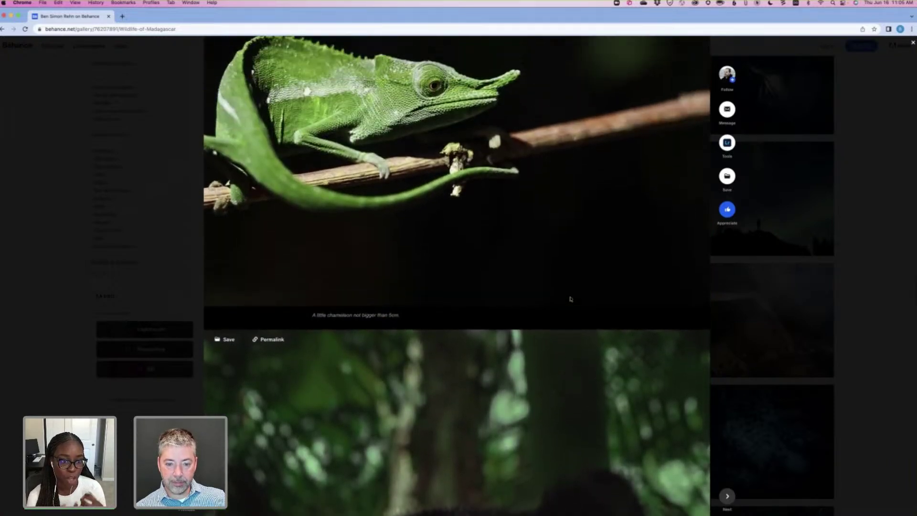
pyautogui.scroll(3, 570, 299)
pyautogui.scroll(1, 570, 299)
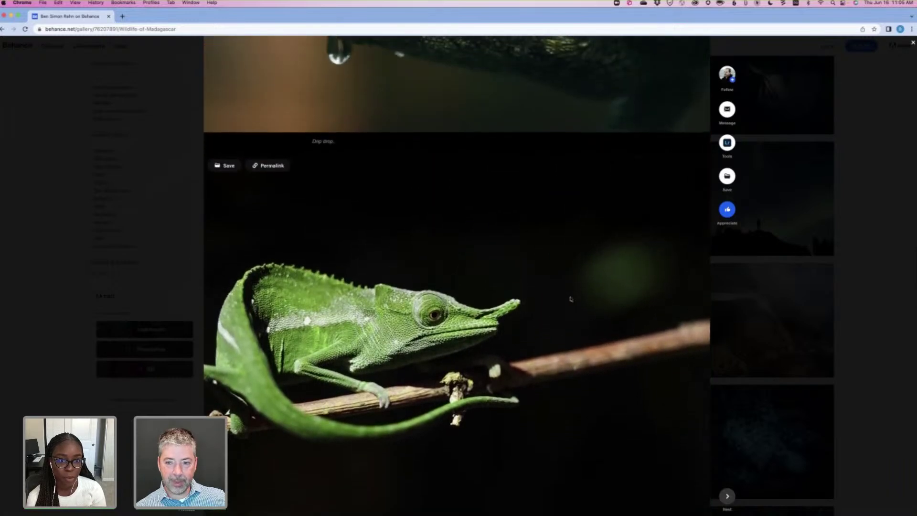
pyautogui.scroll(3, 662, 270)
pyautogui.scroll(3, 882, 94)
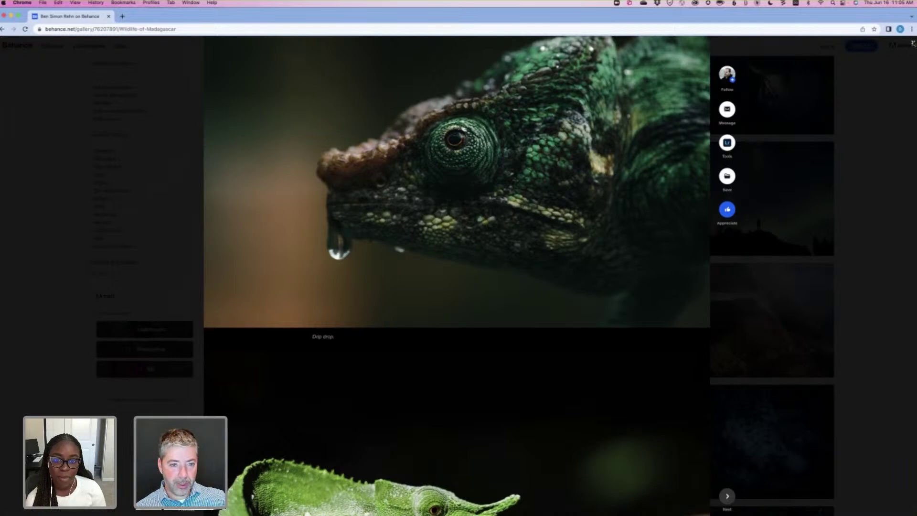
# Close the Madagascar project and open the One of a Kind project tile.
pyautogui.click(762, 182)
pyautogui.scroll(2, 762, 182)
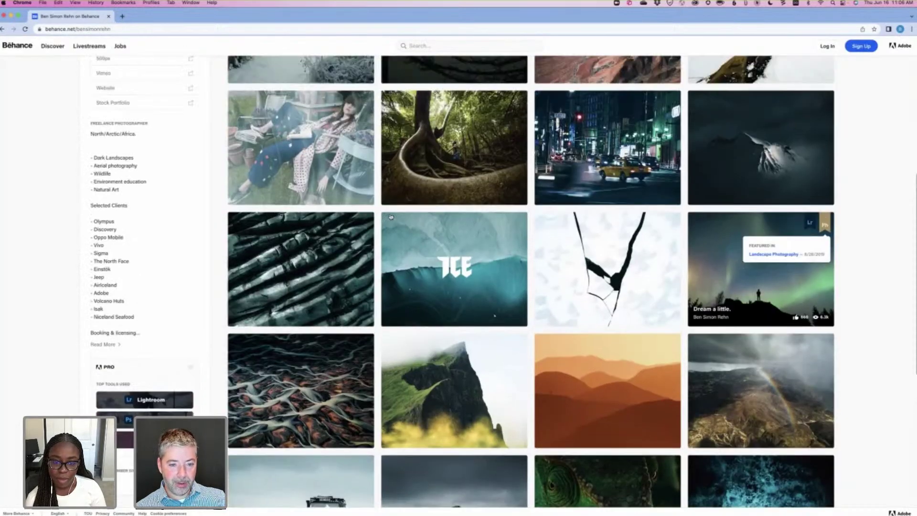
pyautogui.click(310, 194)
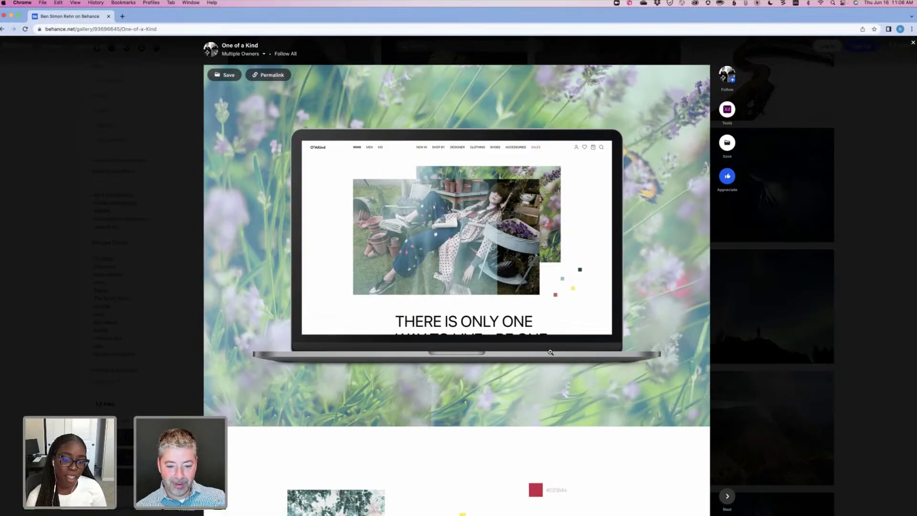
# Scroll through the One of a Kind project, then close it with Esc to the profile's Work grid.
pyautogui.scroll(-6, 551, 353)
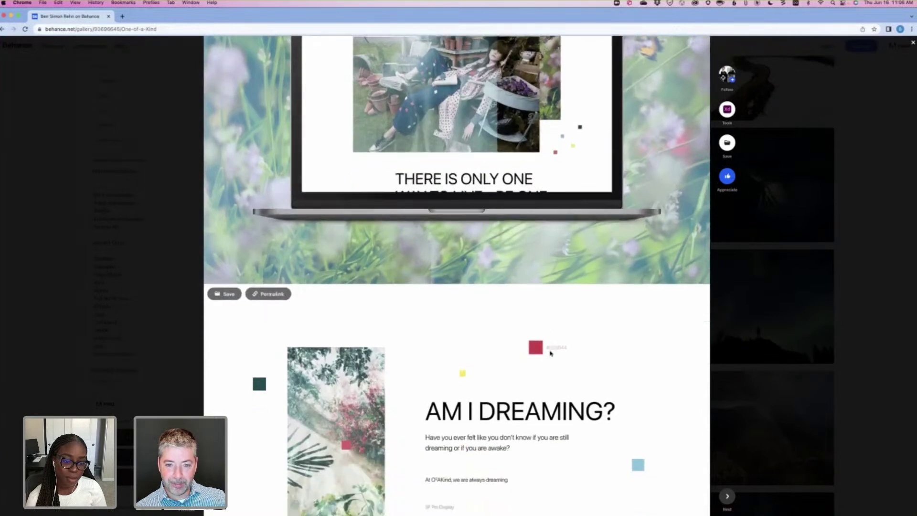
pyautogui.scroll(-5, 551, 353)
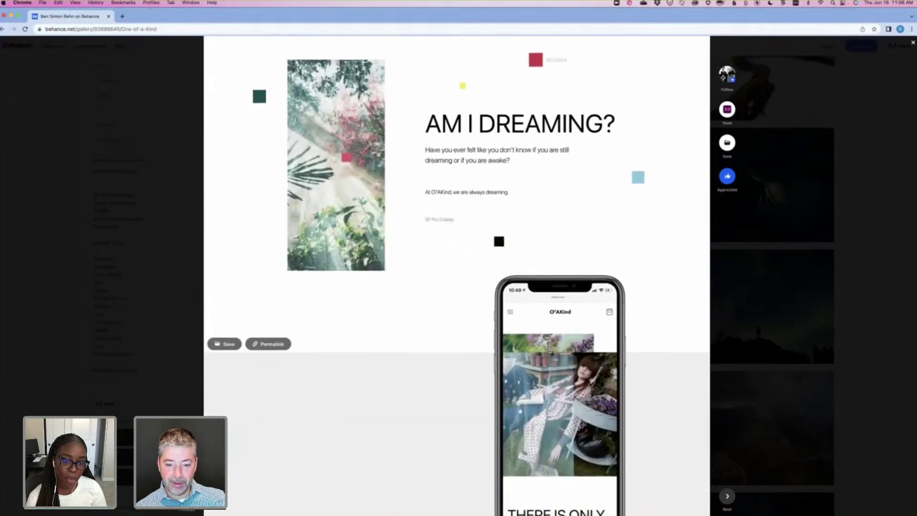
pyautogui.scroll(-5, 550, 352)
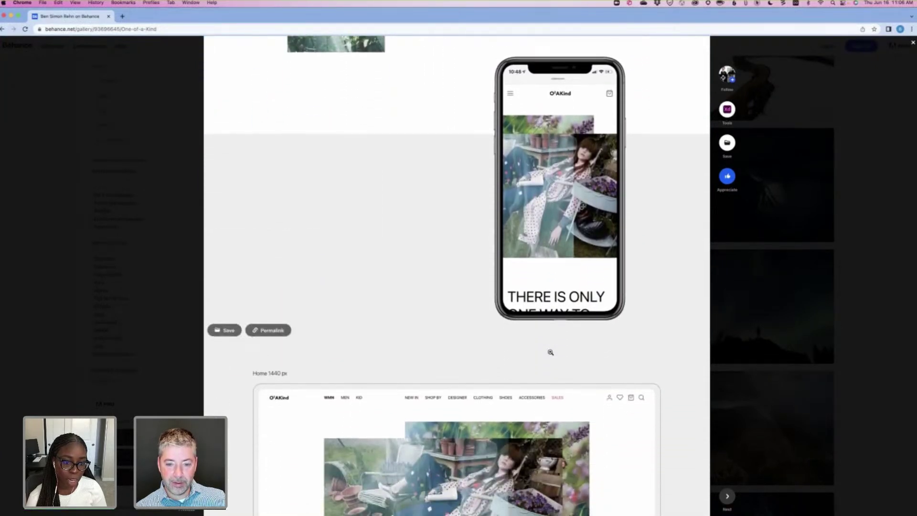
pyautogui.scroll(-4, 550, 352)
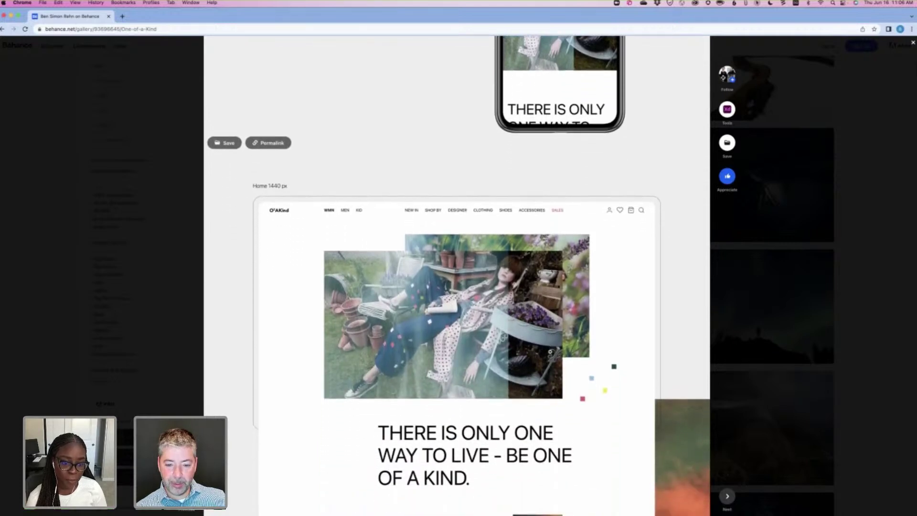
pyautogui.scroll(-4, 550, 352)
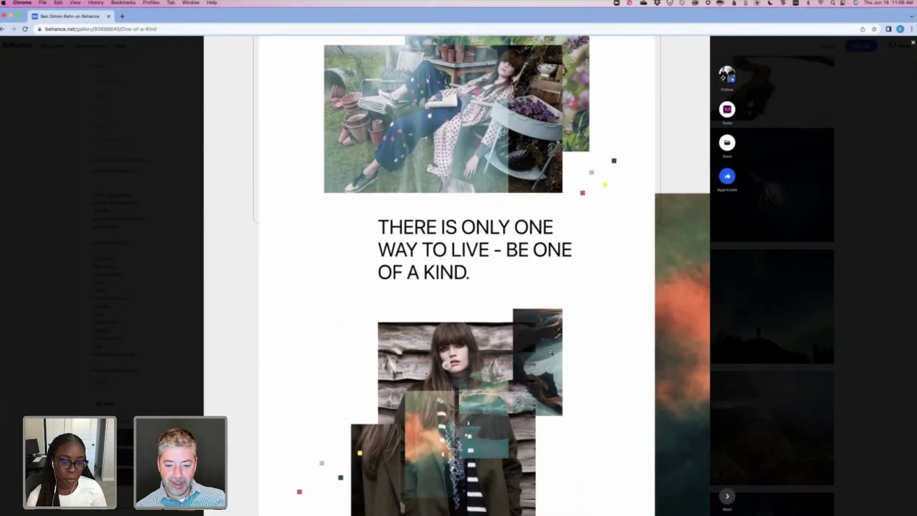
pyautogui.scroll(-6, 550, 351)
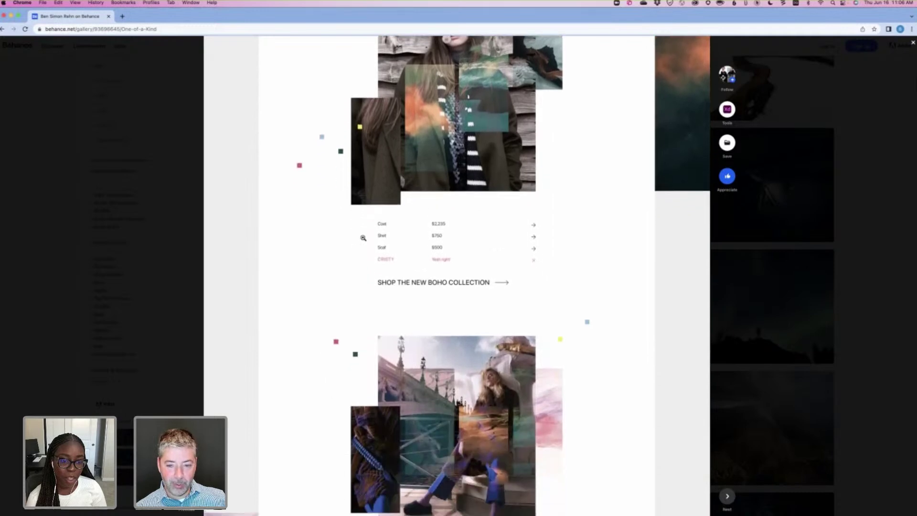
pyautogui.scroll(-1, 394, 328)
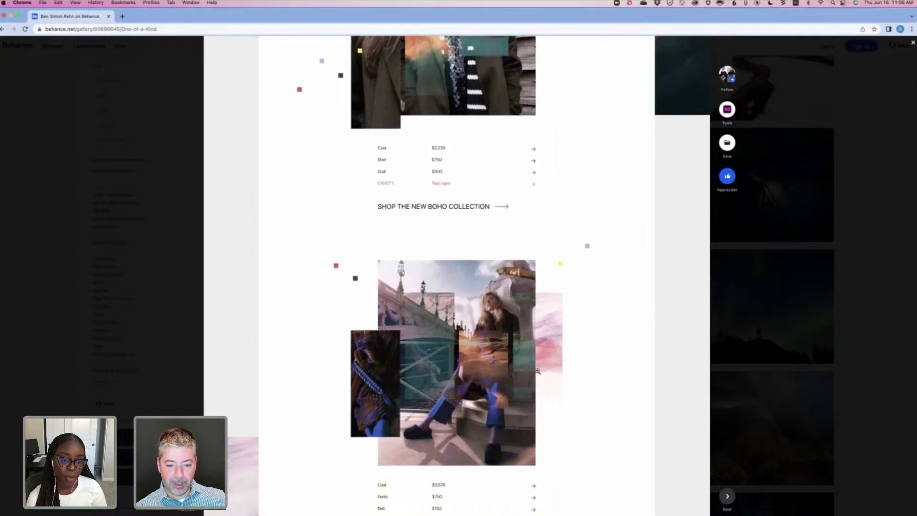
pyautogui.scroll(-3, 553, 369)
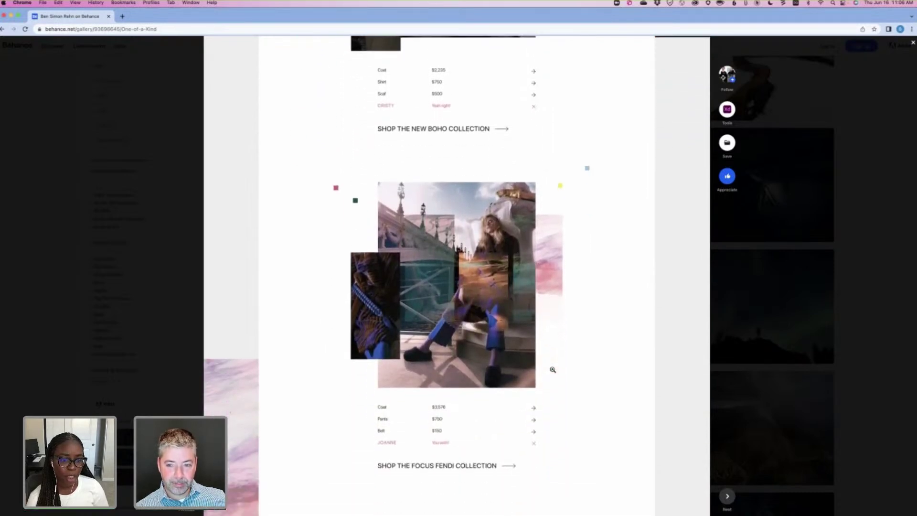
pyautogui.scroll(-2, 662, 205)
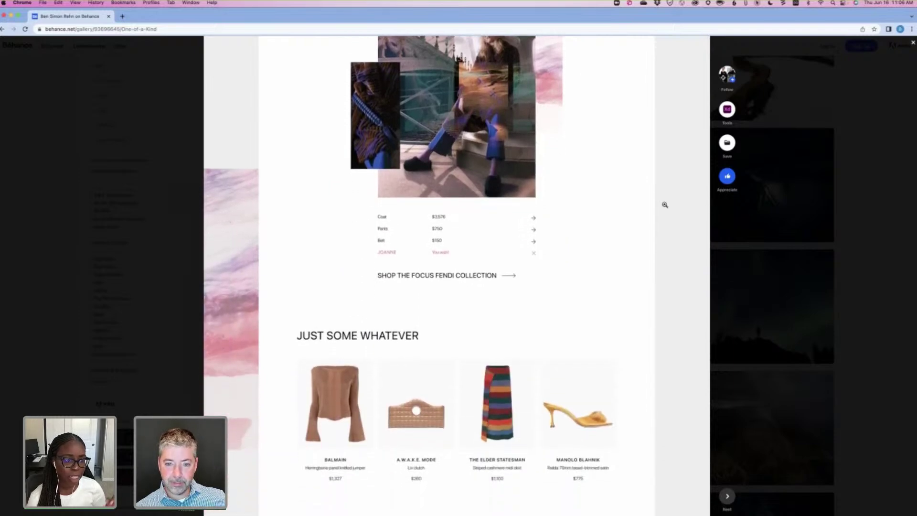
pyautogui.scroll(15, 666, 205)
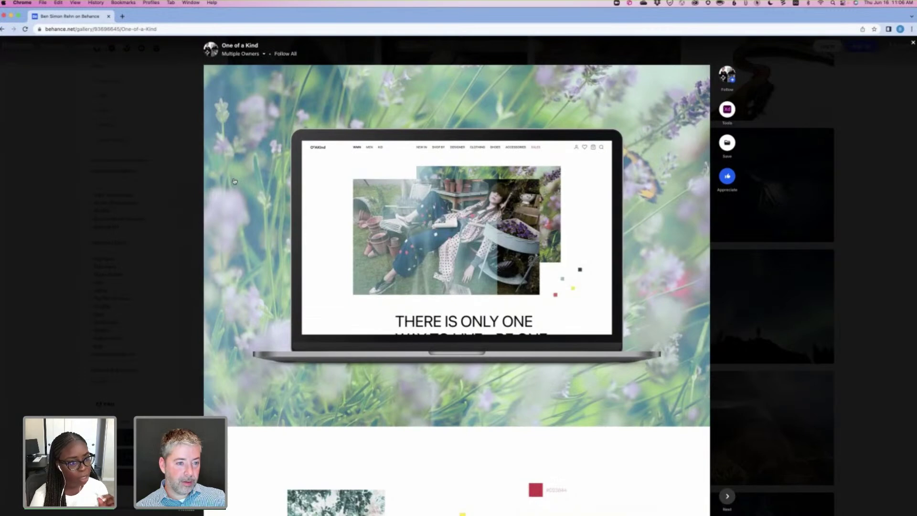
pyautogui.press('Escape')
pyautogui.scroll(6, 234, 180)
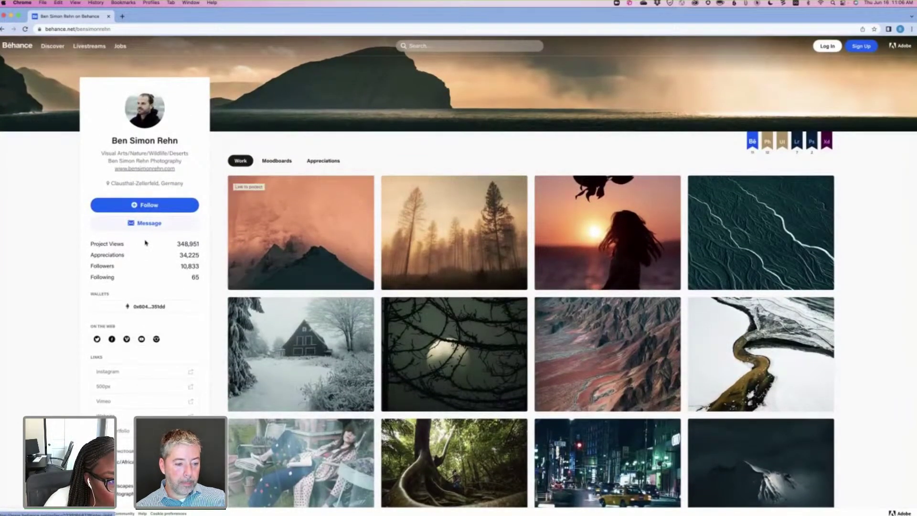
# Expand the photographer's bio with Read More to reveal selected clients and booking contact.
pyautogui.scroll(-5, 59, 397)
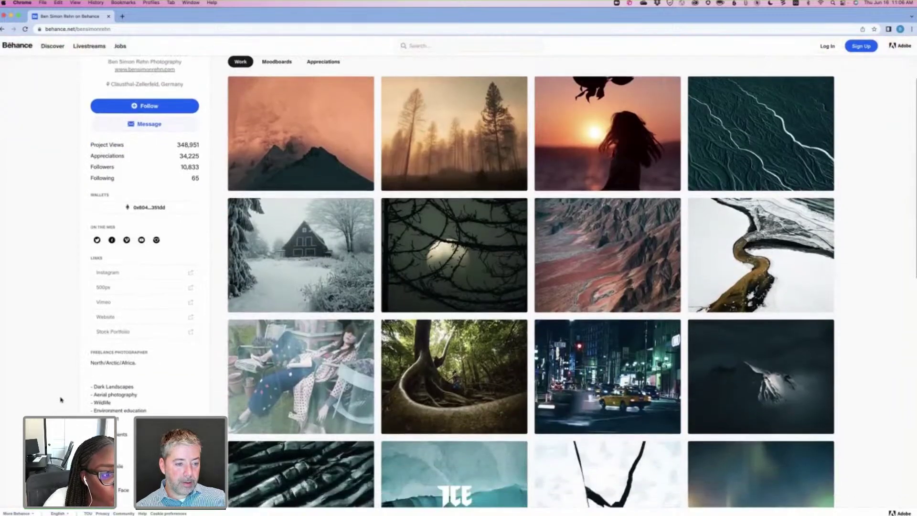
pyautogui.scroll(-3, 56, 276)
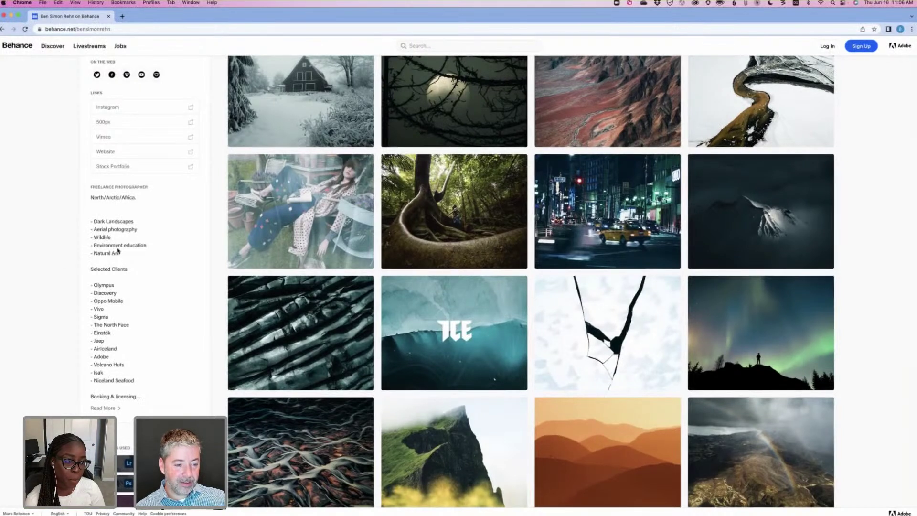
pyautogui.click(102, 408)
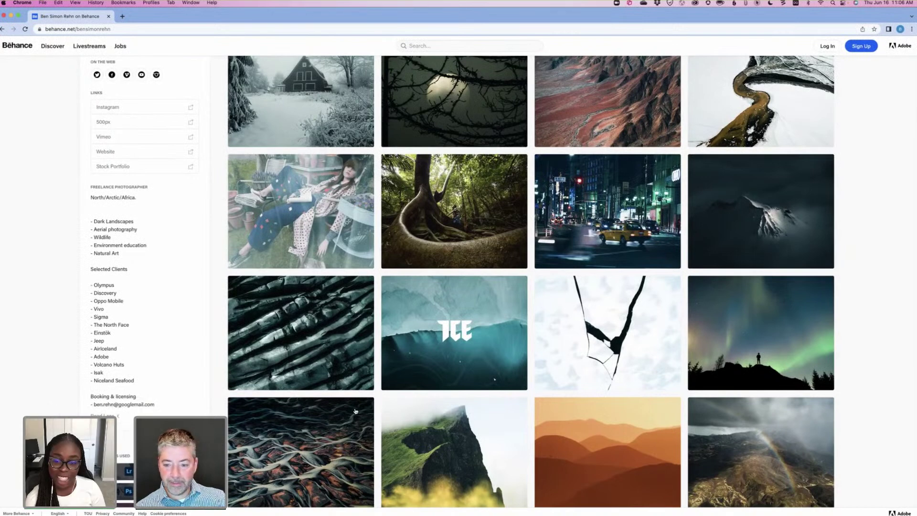
pyautogui.scroll(-1, 370, 409)
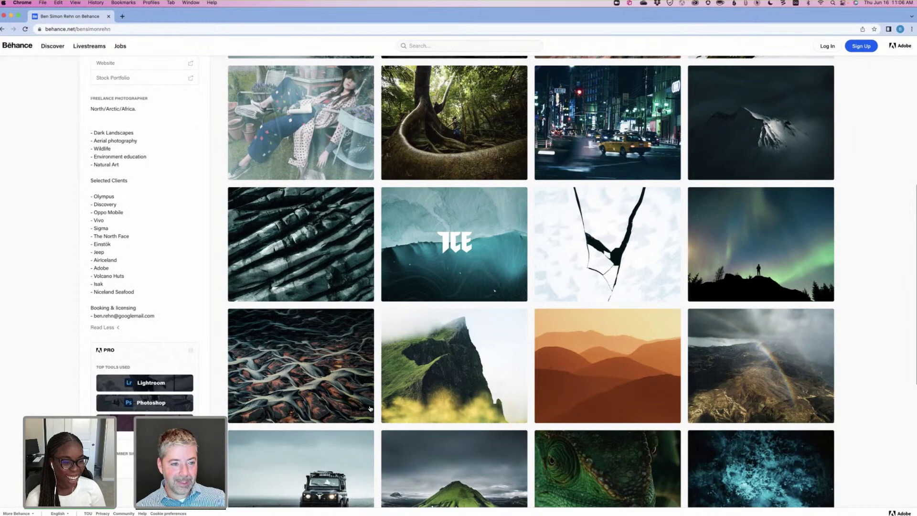
pyautogui.scroll(-3, 124, 213)
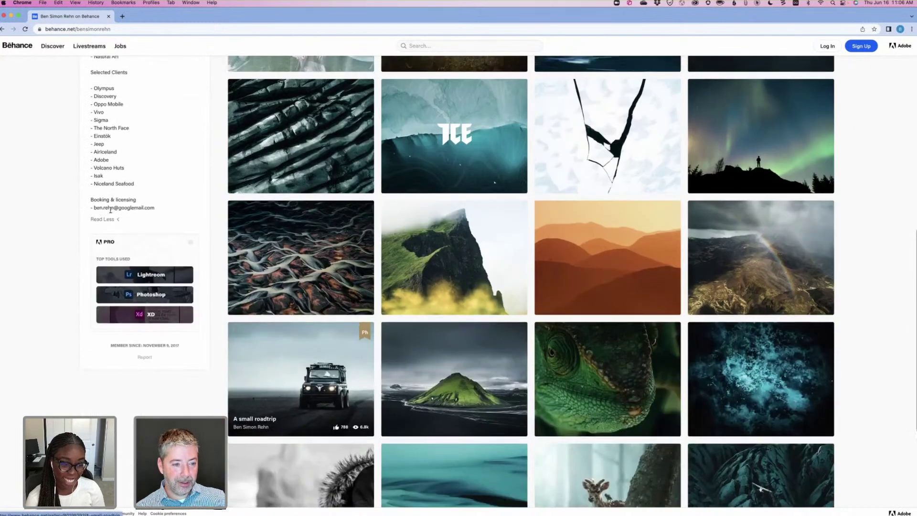
# Highlight the Adobe entry in the client list, clear the selection, and scroll the project grid.
pyautogui.scroll(1, 106, 206)
pyautogui.moveTo(106, 205); pyautogui.dragTo(109, 205)
pyautogui.tripleClick(131, 207)
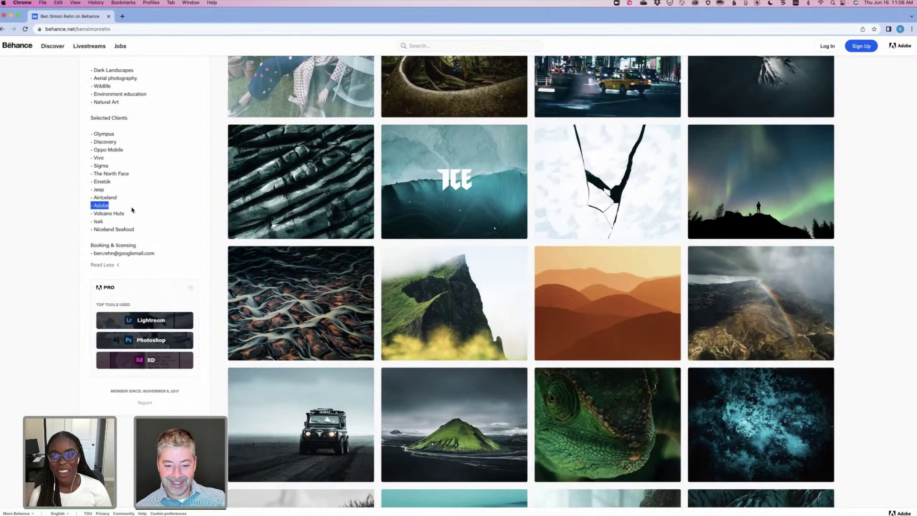
pyautogui.click(401, 421)
pyautogui.scroll(-3, 403, 417)
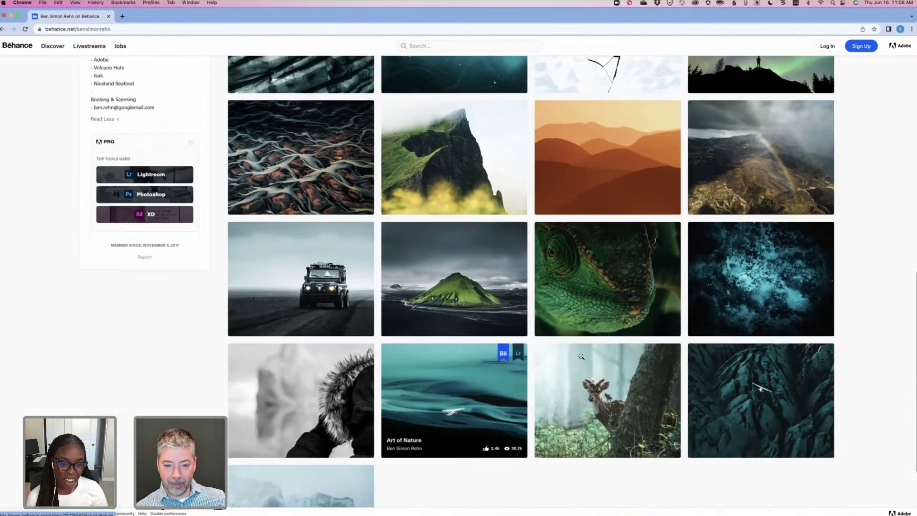
pyautogui.scroll(-1, 582, 357)
# Open the Wildlife of South India project from the deer photo and start browsing it.
pyautogui.click(662, 363)
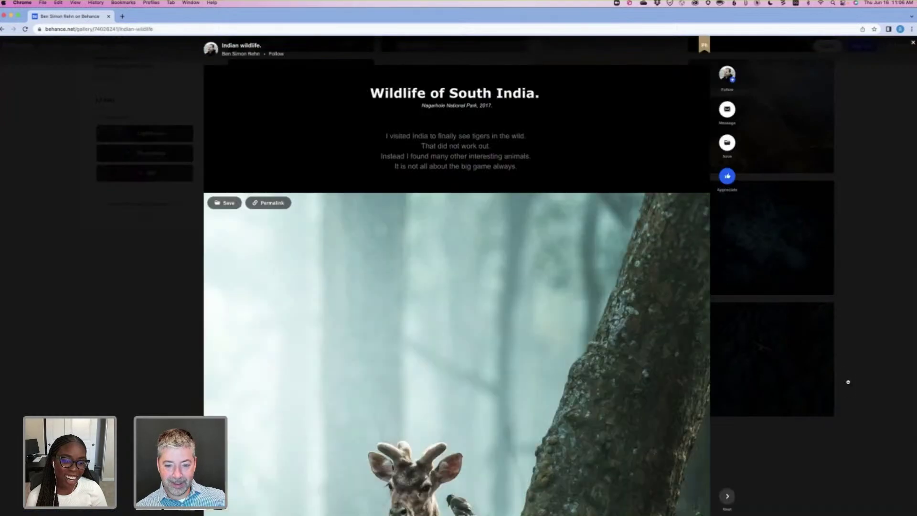
pyautogui.scroll(-4, 848, 382)
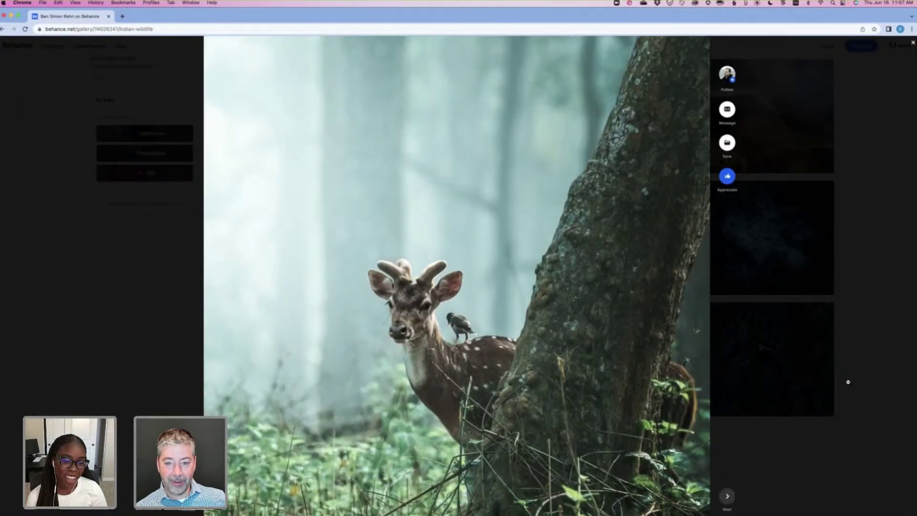
pyautogui.scroll(-1, 849, 382)
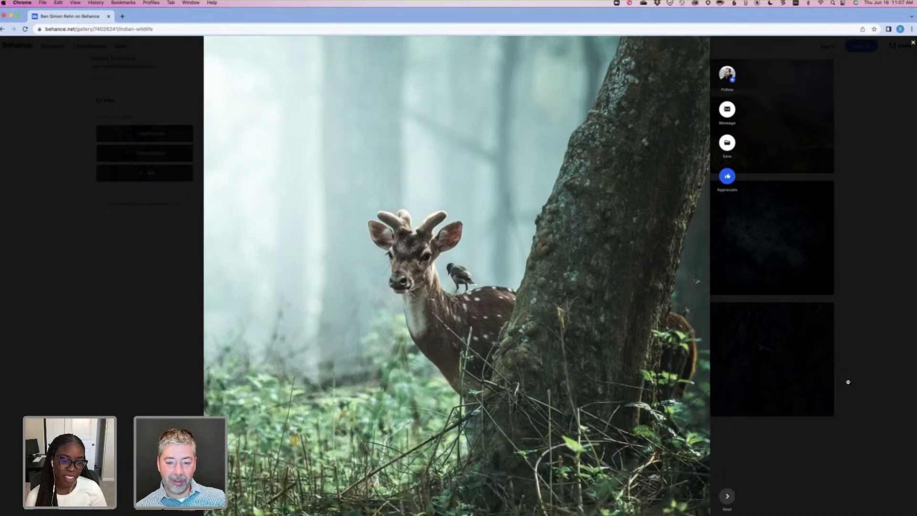
pyautogui.scroll(1, 849, 382)
pyautogui.scroll(-2, 846, 381)
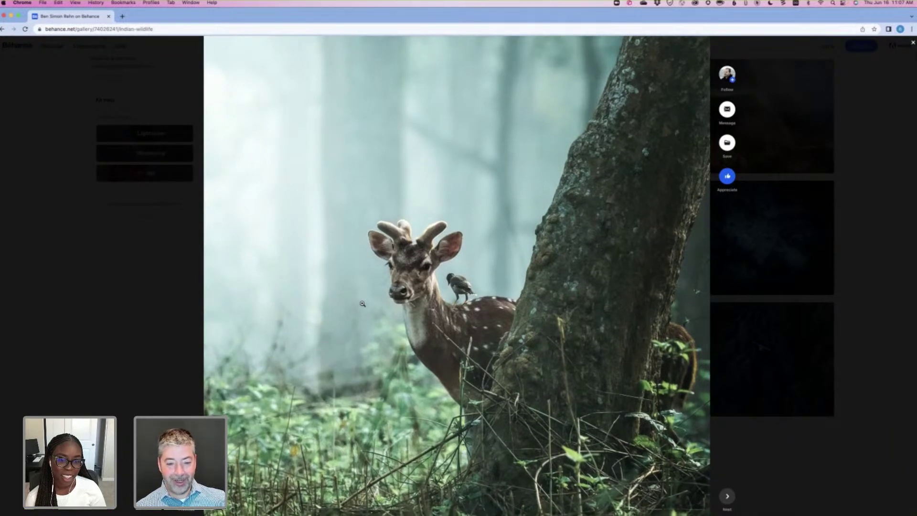
pyautogui.scroll(-1, 430, 301)
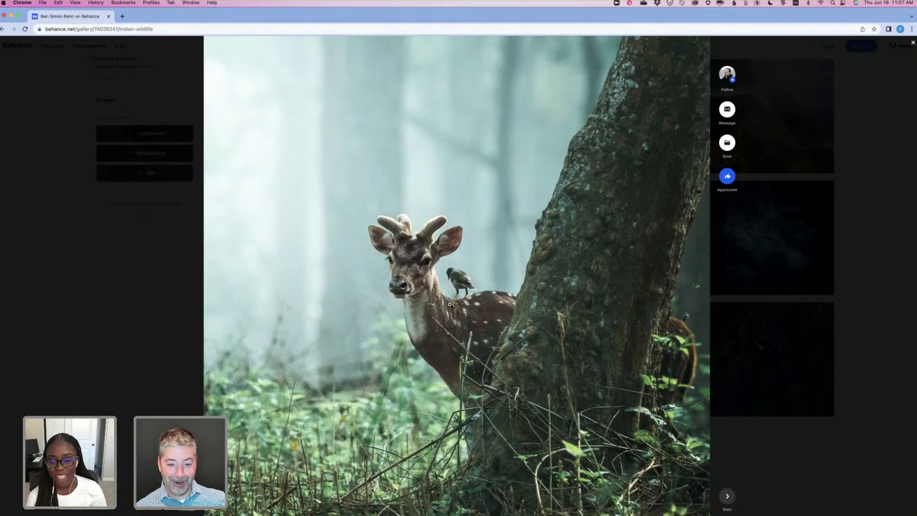
pyautogui.scroll(-3, 450, 305)
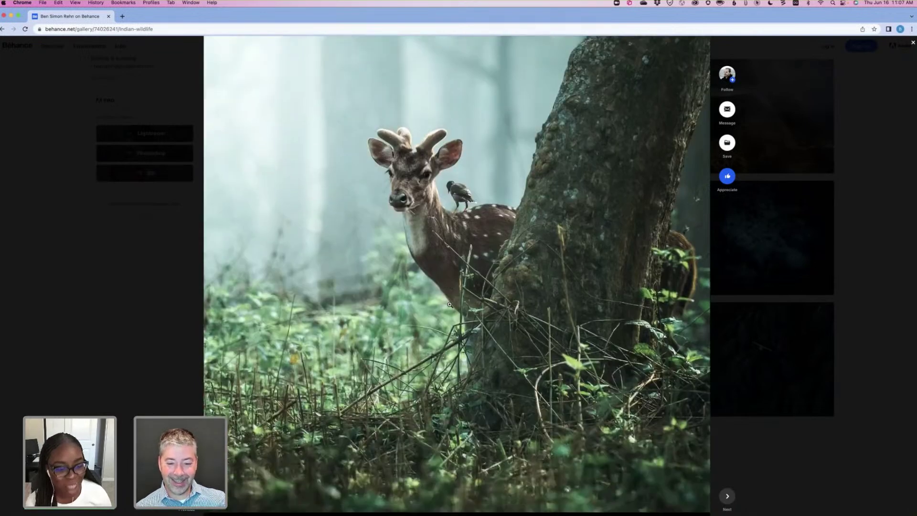
pyautogui.scroll(4, 449, 304)
pyautogui.scroll(-10, 450, 304)
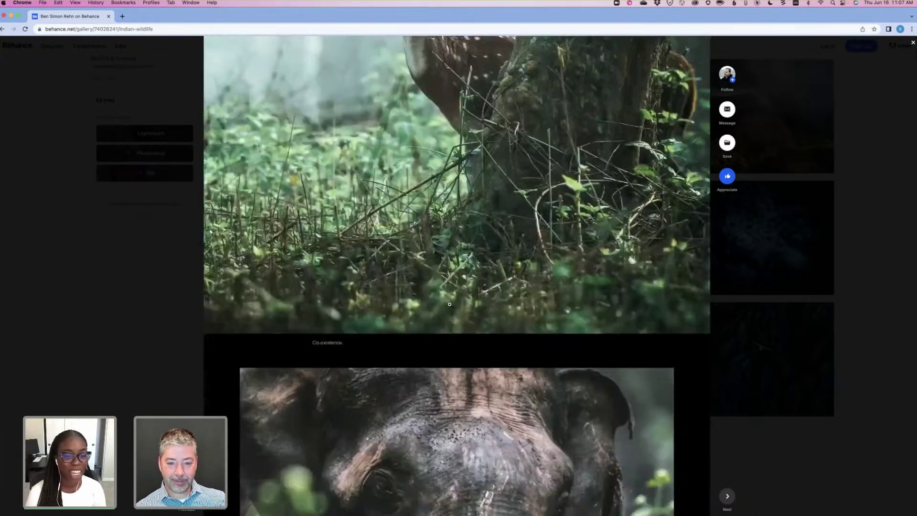
# Scroll on past the leopard portrait and 'Out of the jungle' elephant to the spider image.
pyautogui.scroll(-5, 449, 304)
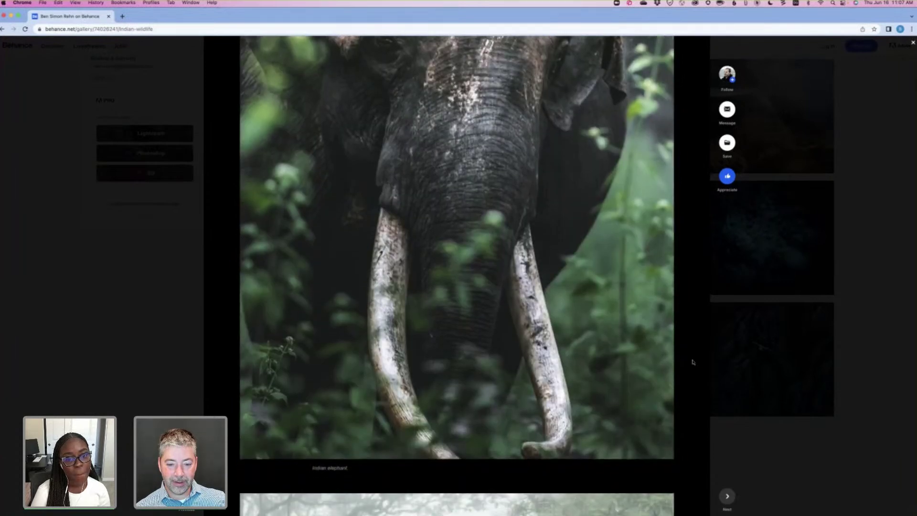
pyautogui.scroll(-3, 693, 362)
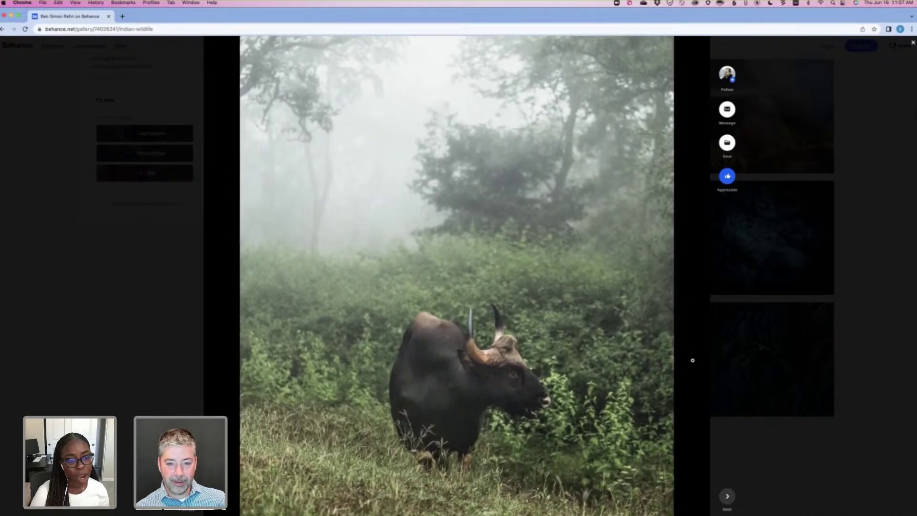
pyautogui.scroll(-12, 693, 360)
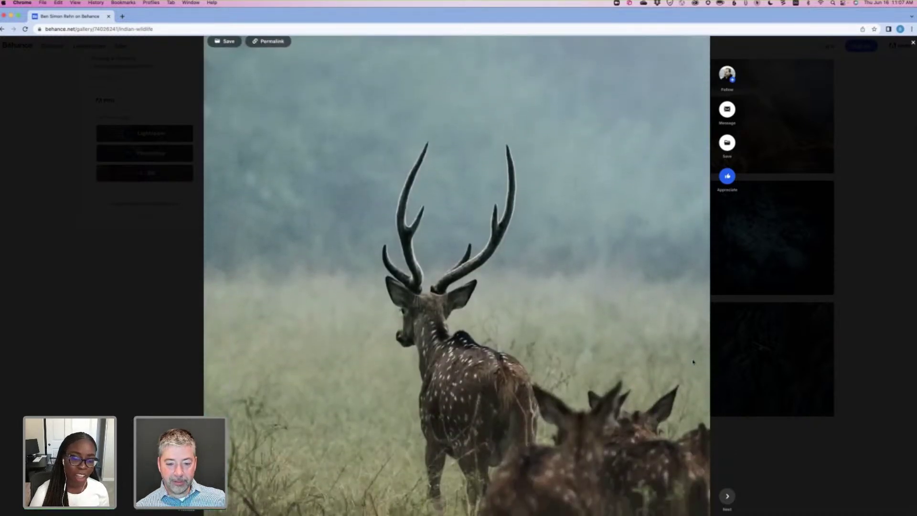
pyautogui.scroll(-14, 693, 362)
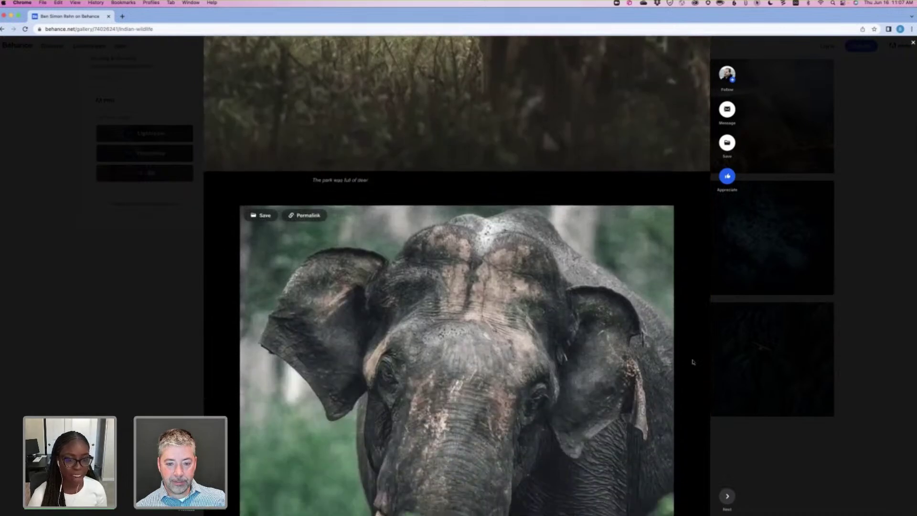
pyautogui.scroll(-1, 693, 362)
pyautogui.scroll(-1, 694, 362)
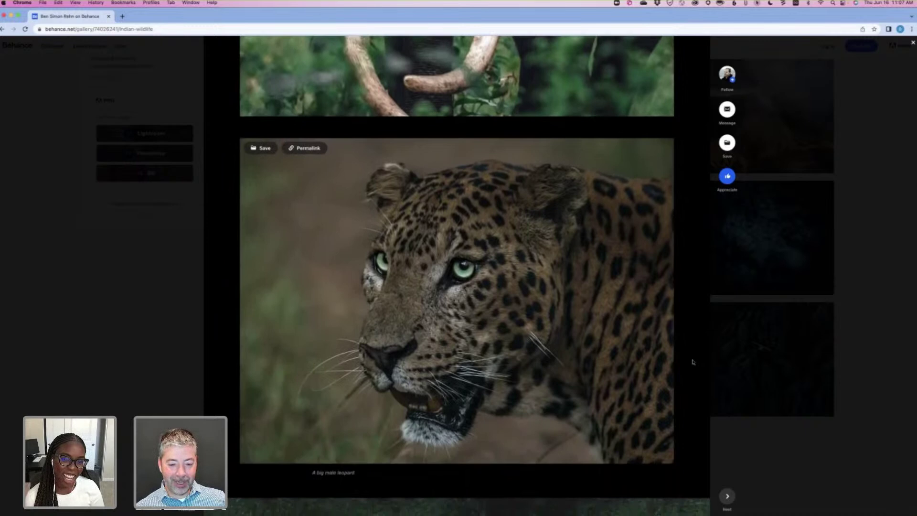
pyautogui.scroll(-5, 692, 360)
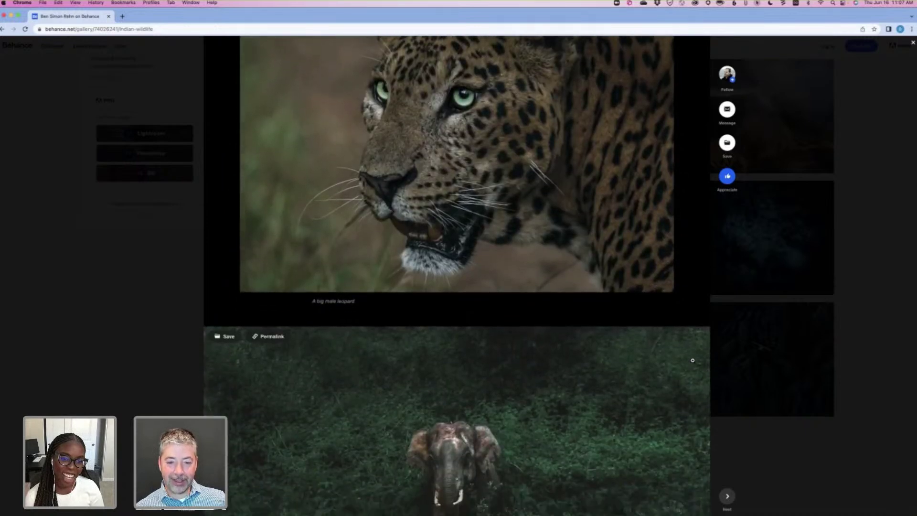
pyautogui.scroll(-2, 692, 360)
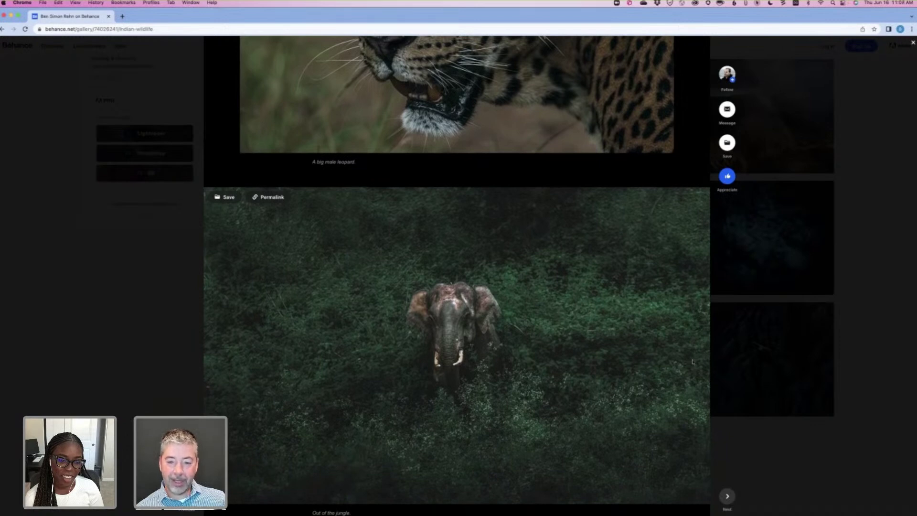
pyautogui.scroll(-8, 693, 362)
pyautogui.scroll(-5, 693, 361)
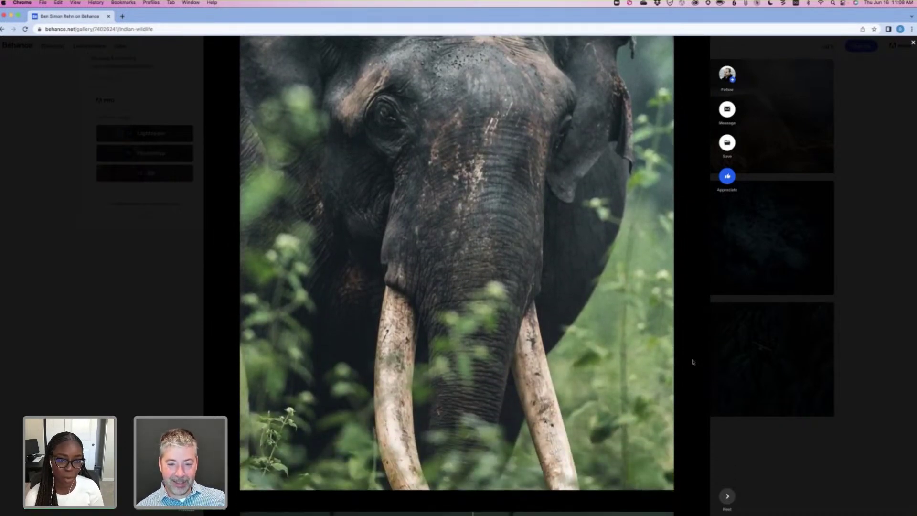
pyautogui.scroll(-3, 692, 362)
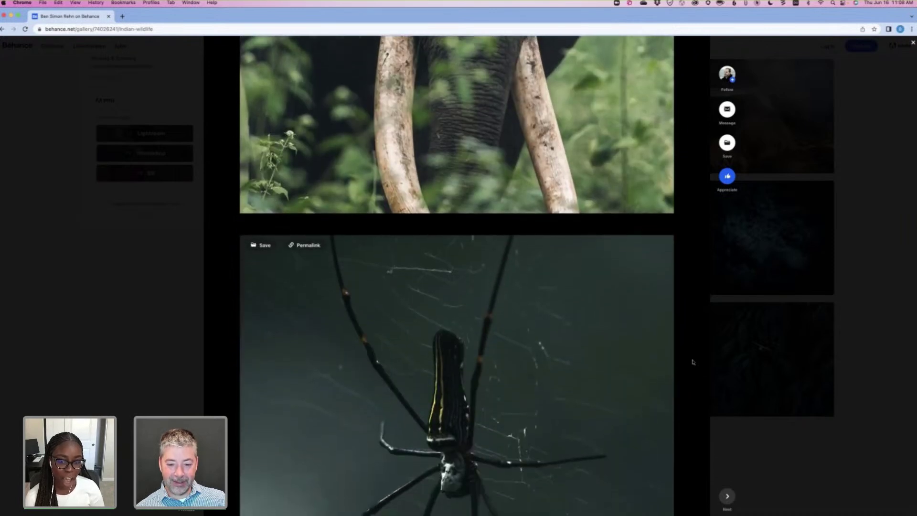
pyautogui.scroll(-8, 692, 362)
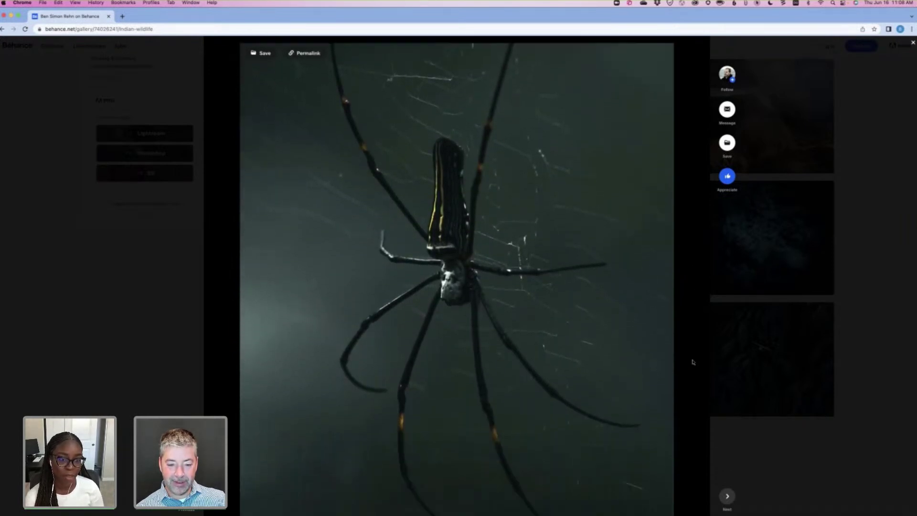
pyautogui.scroll(-15, 693, 361)
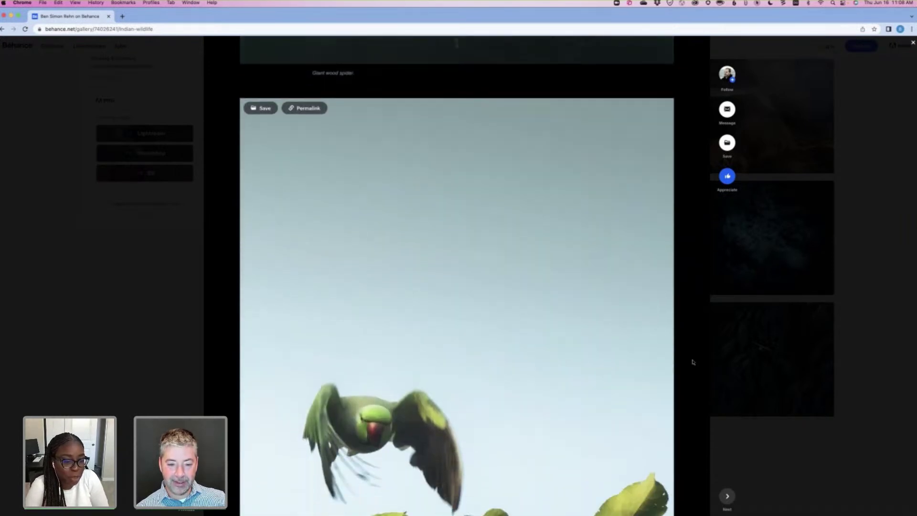
pyautogui.scroll(-1, 693, 361)
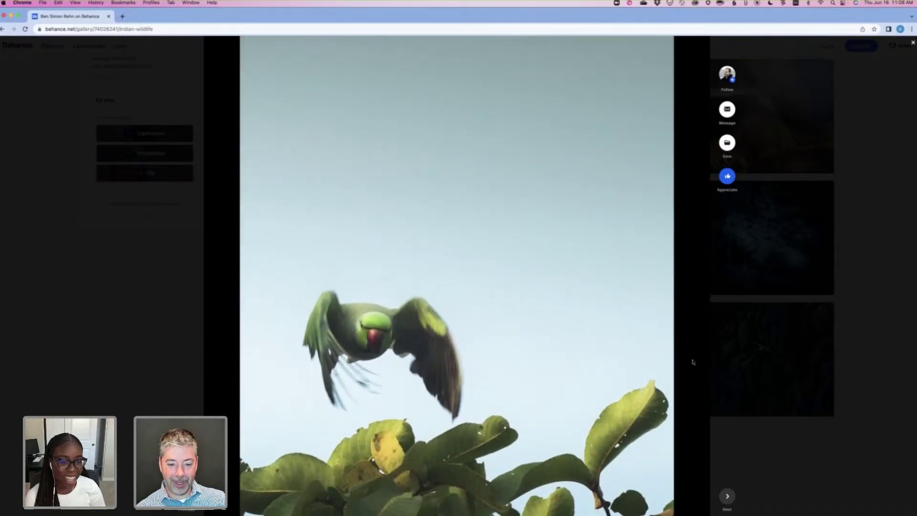
pyautogui.scroll(-1, 692, 361)
pyautogui.scroll(15, 693, 361)
pyautogui.scroll(-2, 693, 361)
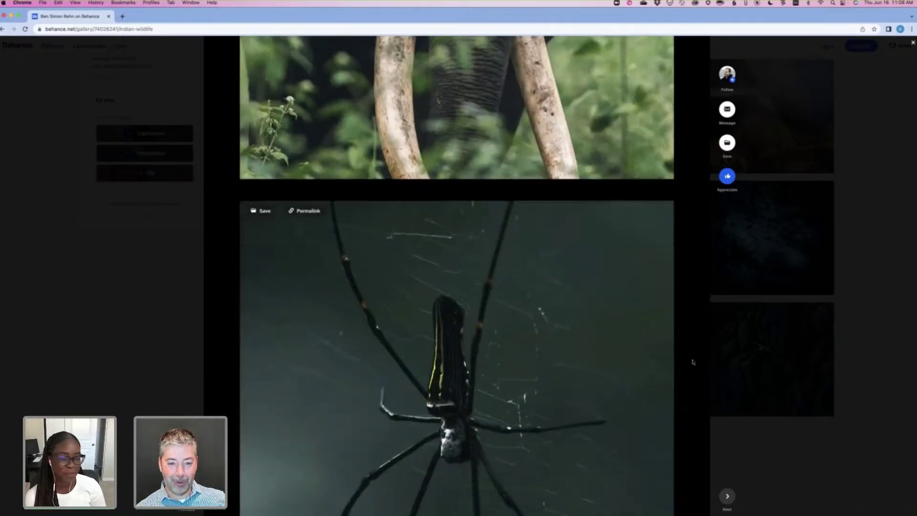
pyautogui.scroll(-1, 693, 362)
pyautogui.scroll(-10, 692, 362)
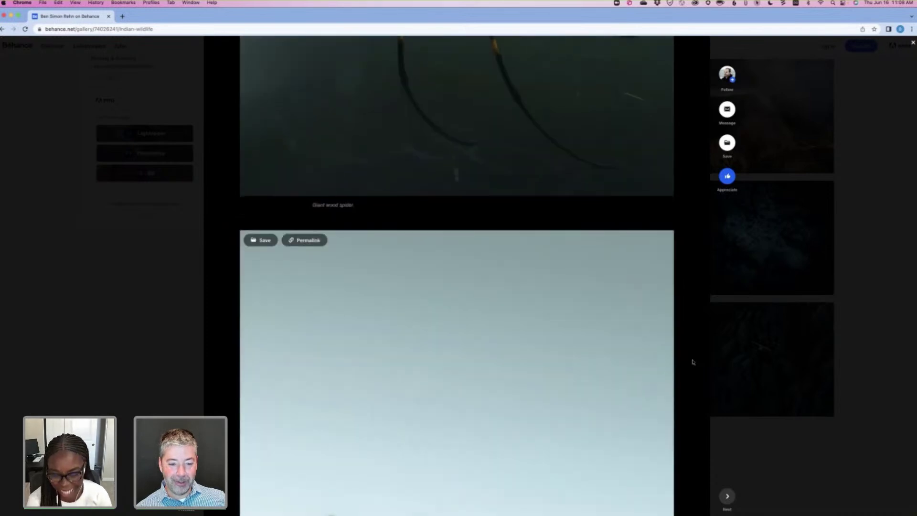
pyautogui.scroll(-5, 692, 362)
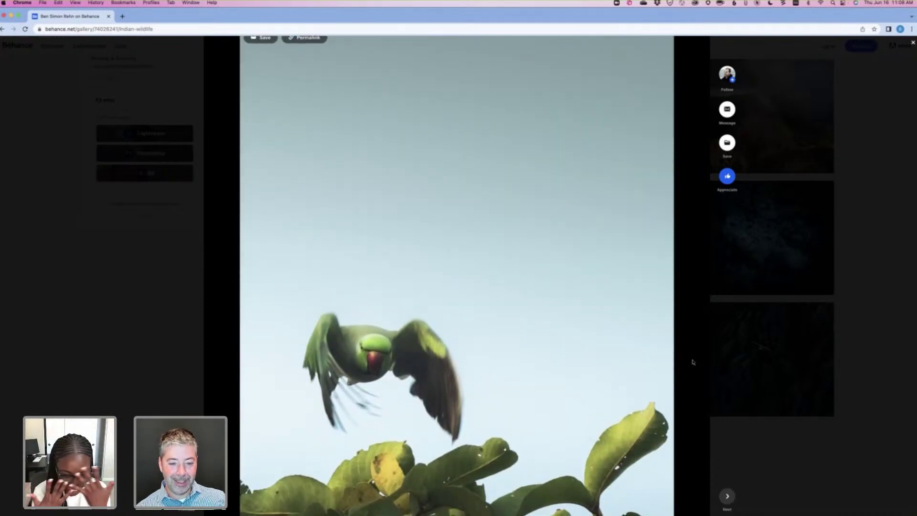
pyautogui.scroll(-2, 693, 362)
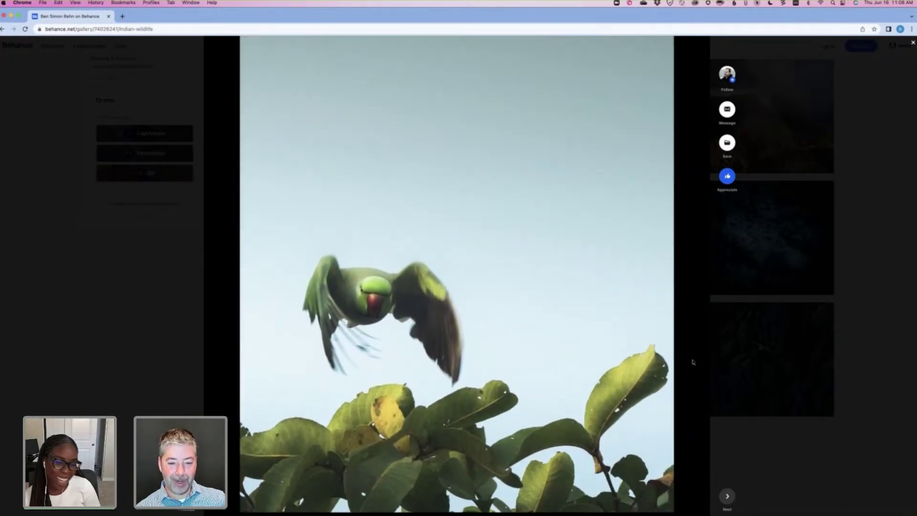
pyautogui.scroll(1, 693, 362)
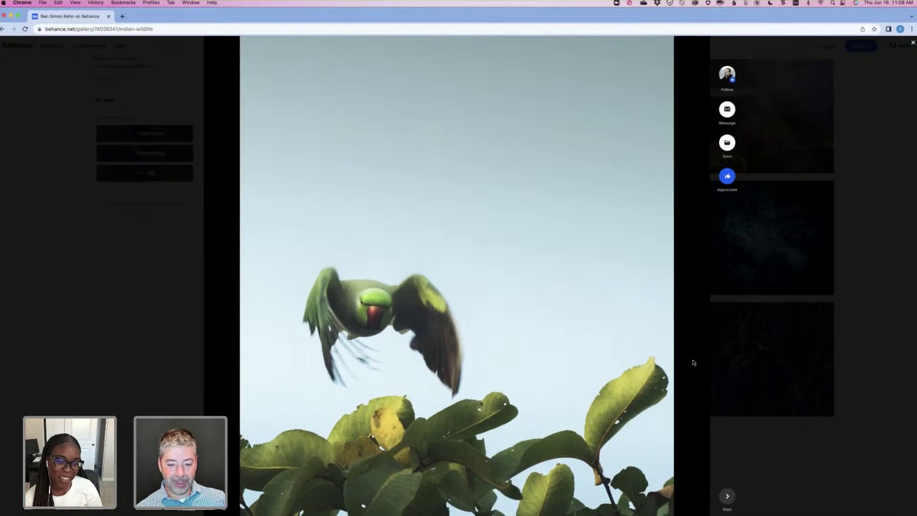
pyautogui.scroll(-10, 693, 363)
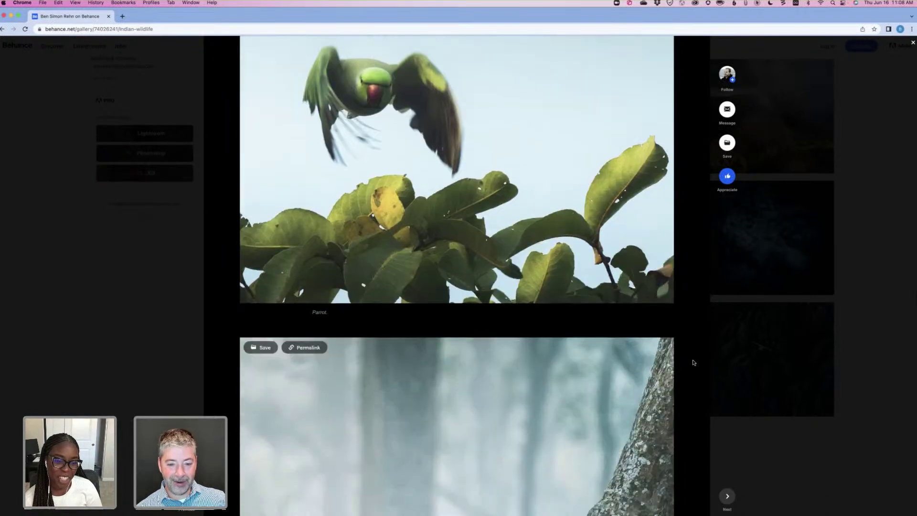
pyautogui.scroll(-3, 694, 363)
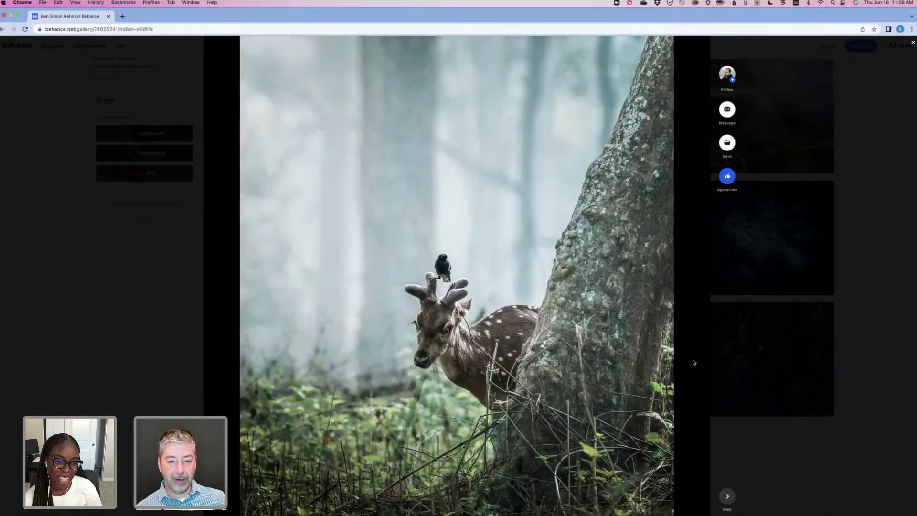
pyautogui.scroll(-1, 694, 363)
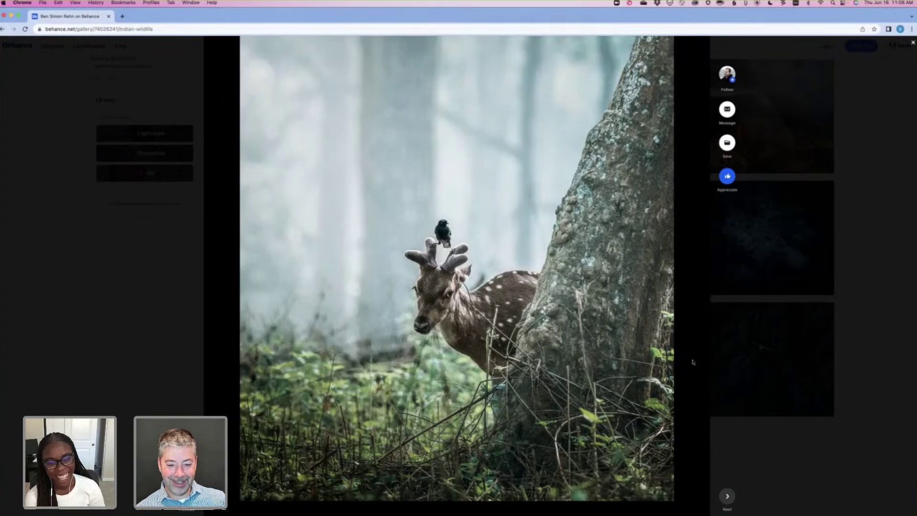
pyautogui.scroll(-3, 694, 362)
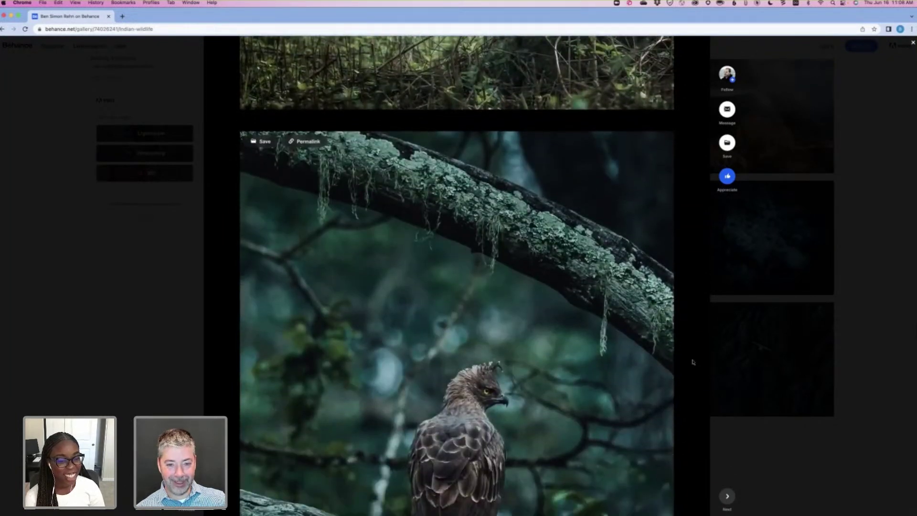
pyautogui.scroll(-1, 693, 363)
pyautogui.scroll(1, 693, 363)
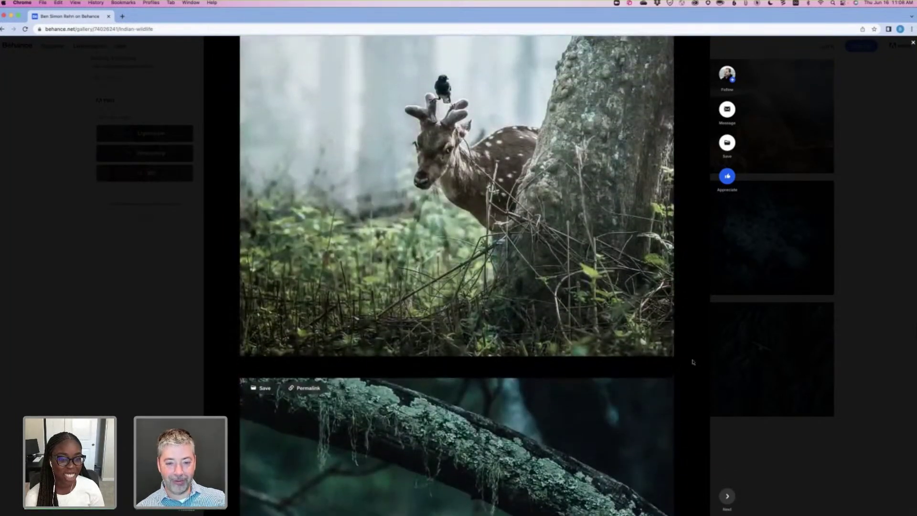
pyautogui.scroll(3, 694, 363)
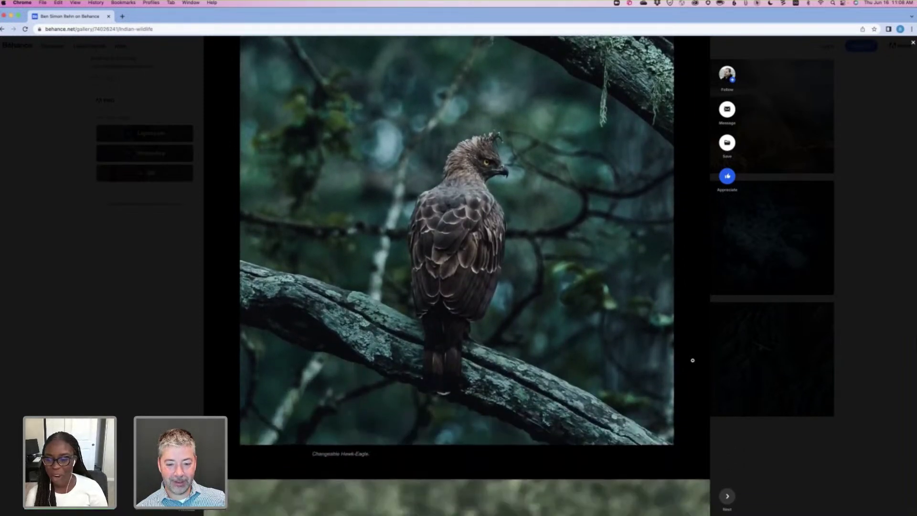
pyautogui.scroll(-20, 692, 360)
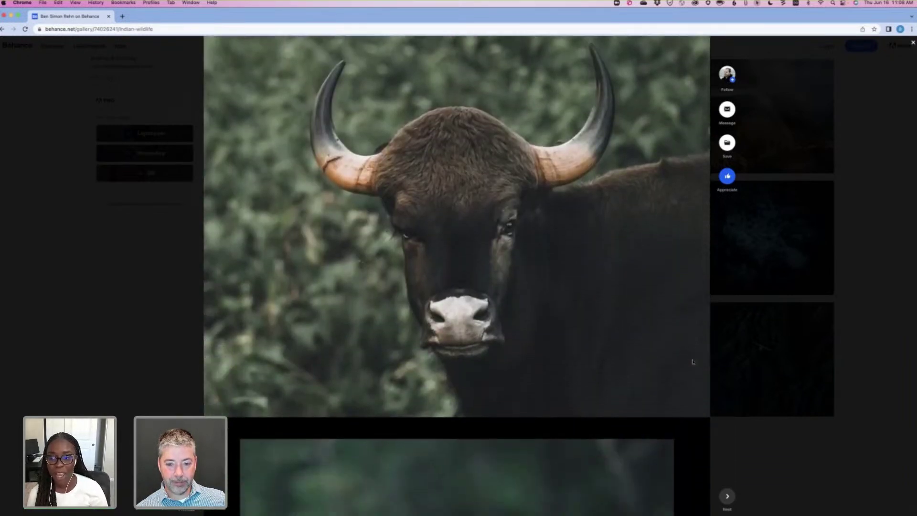
pyautogui.scroll(-5, 693, 361)
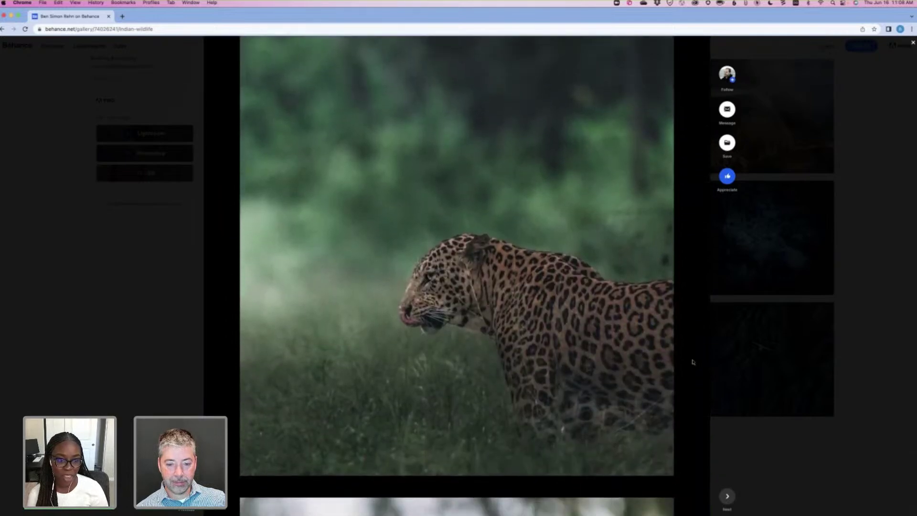
pyautogui.scroll(-6, 693, 362)
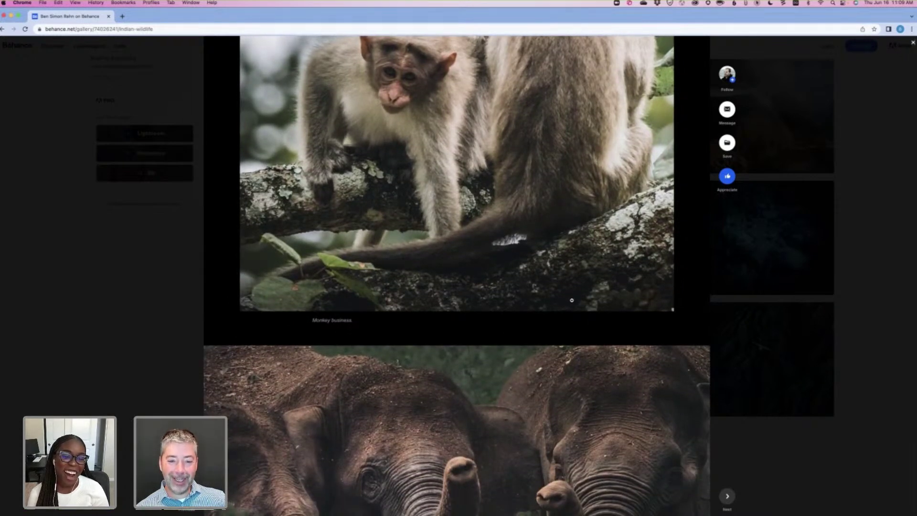
pyautogui.scroll(4, 571, 300)
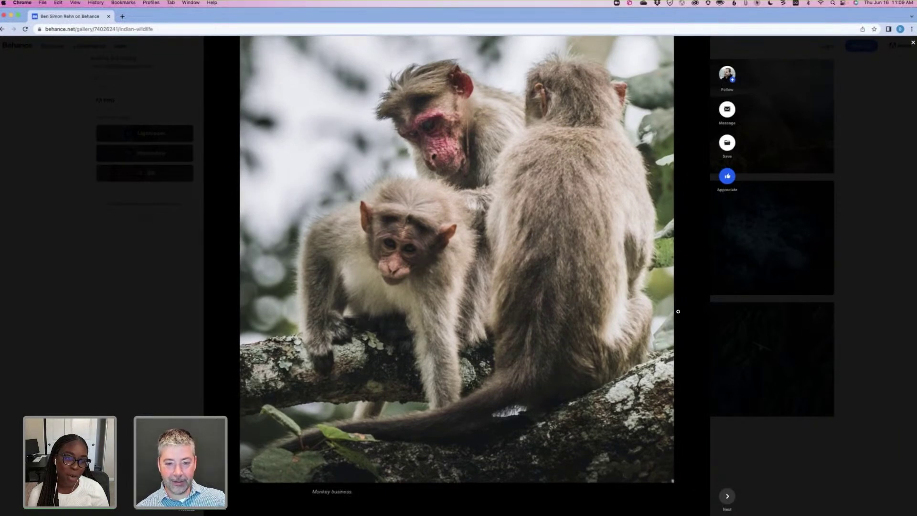
pyautogui.scroll(-9, 580, 301)
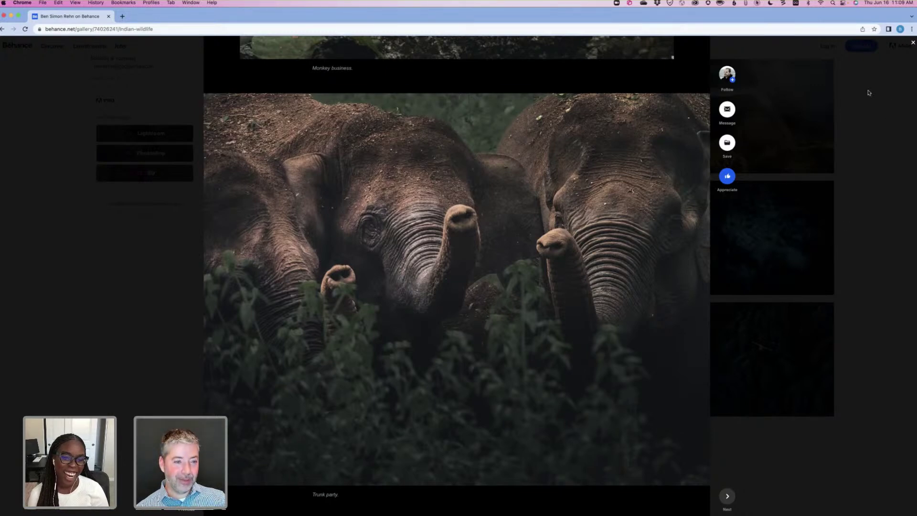
# Close the Behance wildlife project and scroll the Alameda NAS album grid in Lightroom.
pyautogui.click(827, 164)
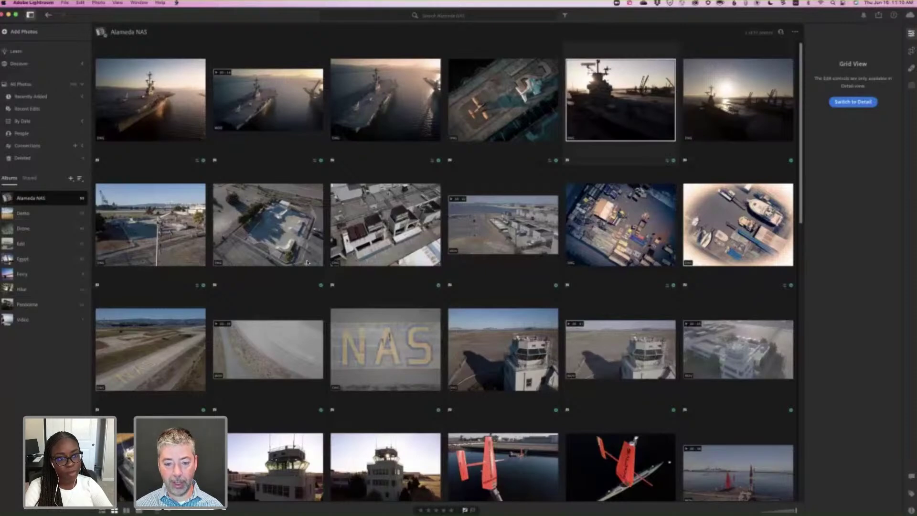
pyautogui.scroll(-5, 307, 261)
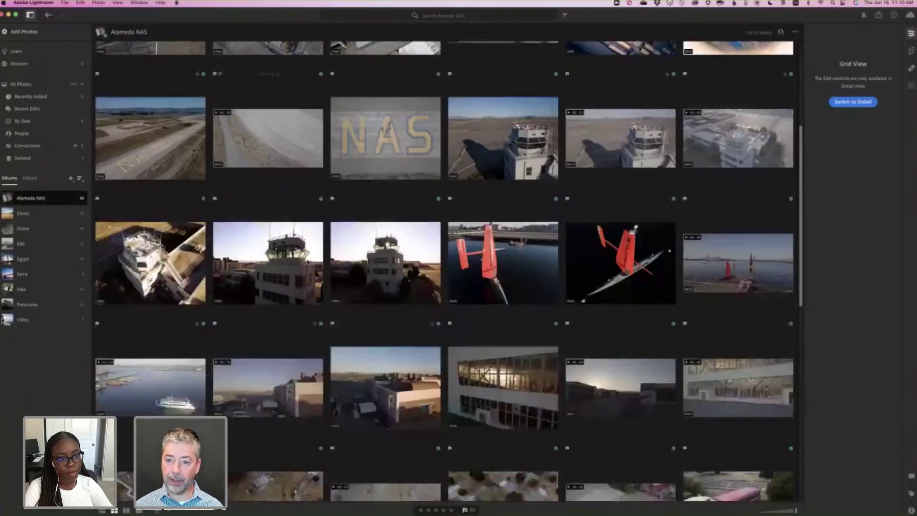
pyautogui.scroll(-10, 446, 267)
pyautogui.scroll(10, 447, 267)
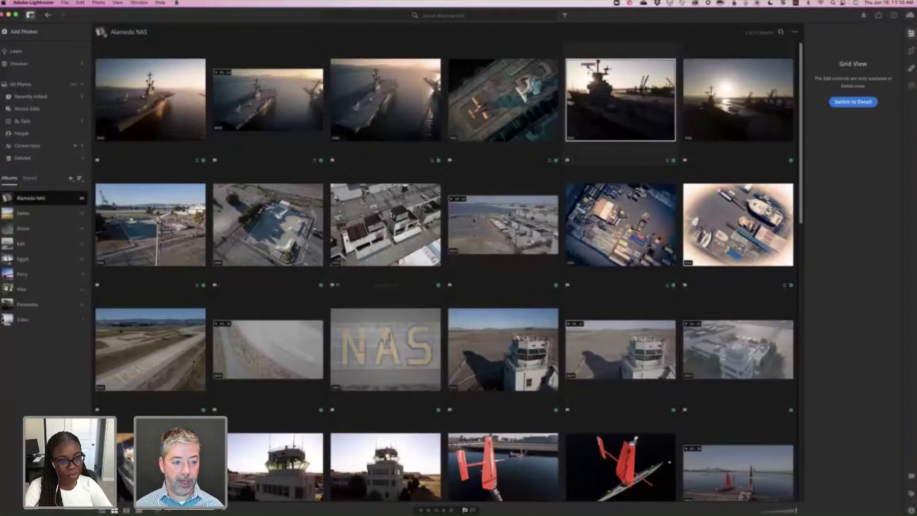
# Open the Drone album and scroll through its aerial photos.
pyautogui.click(37, 231)
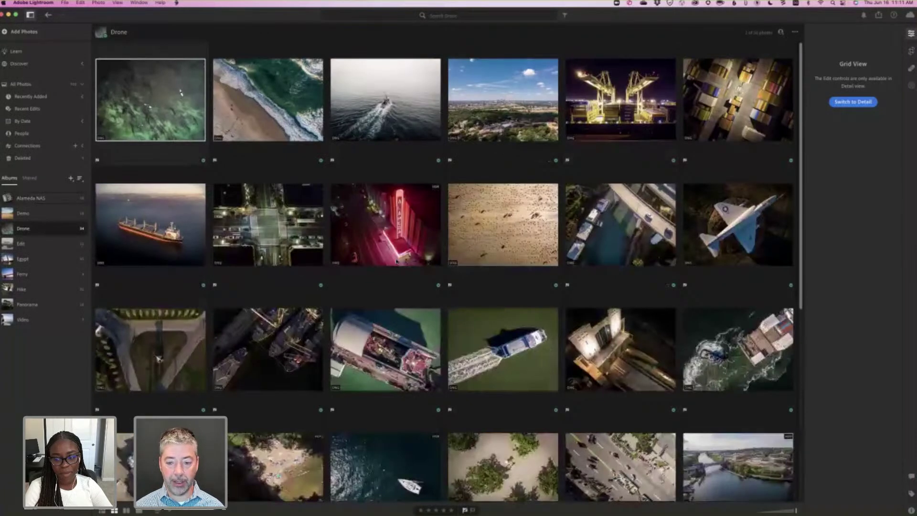
pyautogui.moveTo(396, 261)
pyautogui.scroll(-3, 397, 261)
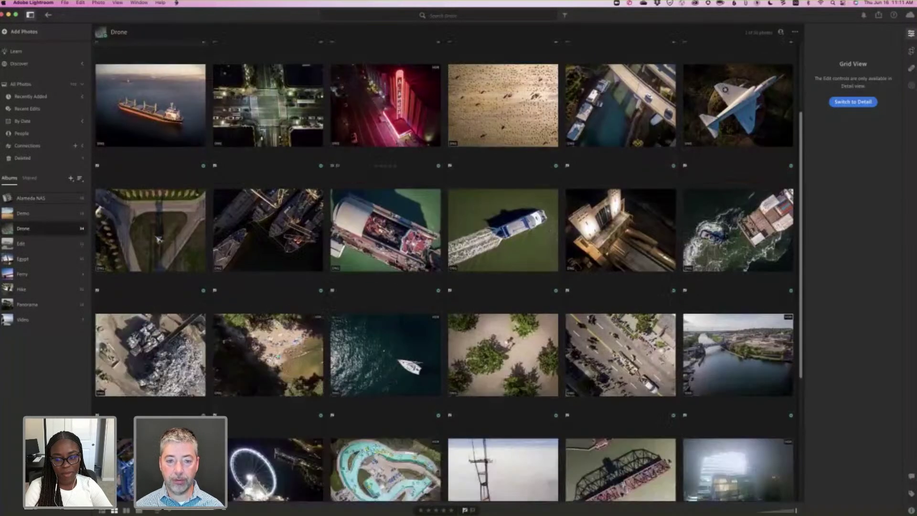
pyautogui.scroll(-5, 159, 239)
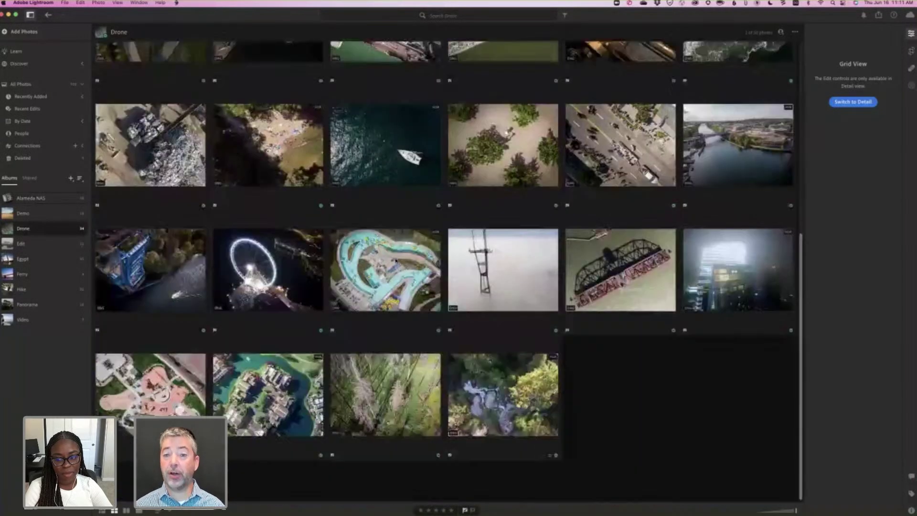
pyautogui.scroll(8, 396, 261)
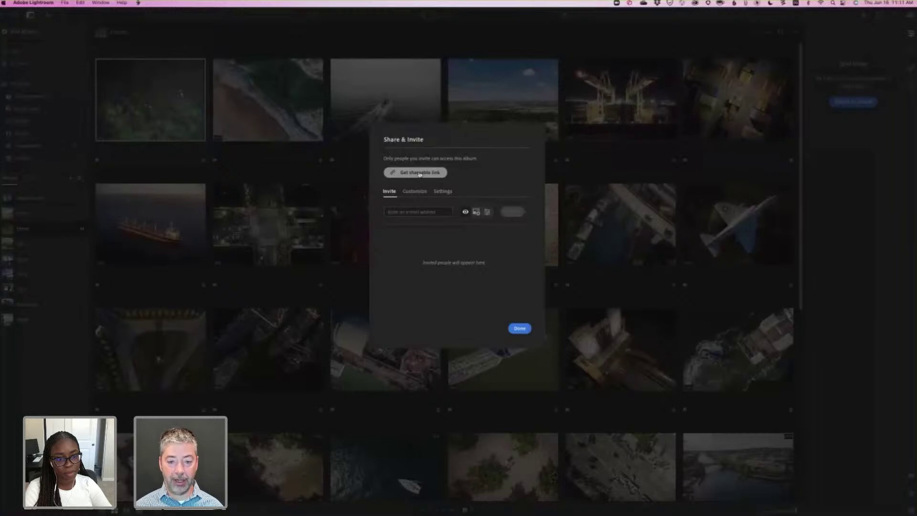
# Create a Drone album share link viewable by anyone, copy it, and close the sharing options.
pyautogui.click(420, 173)
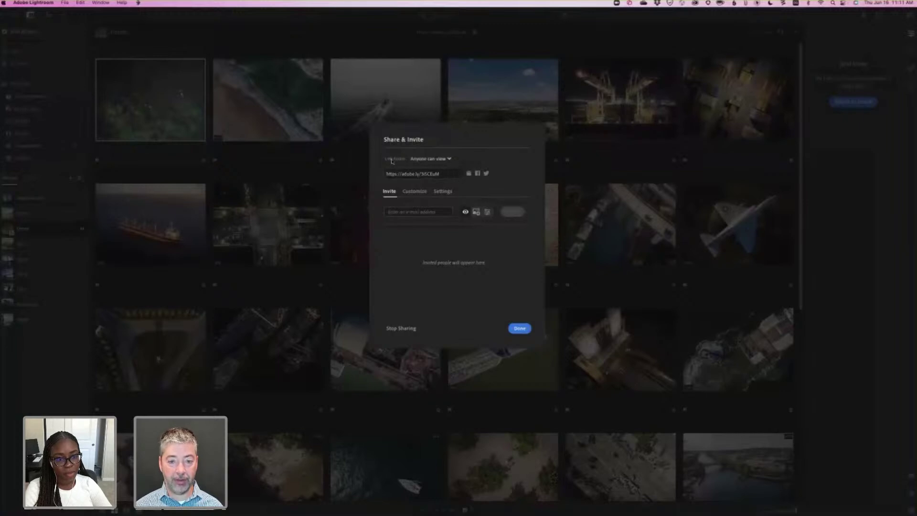
pyautogui.click(450, 158)
pyautogui.click(460, 176)
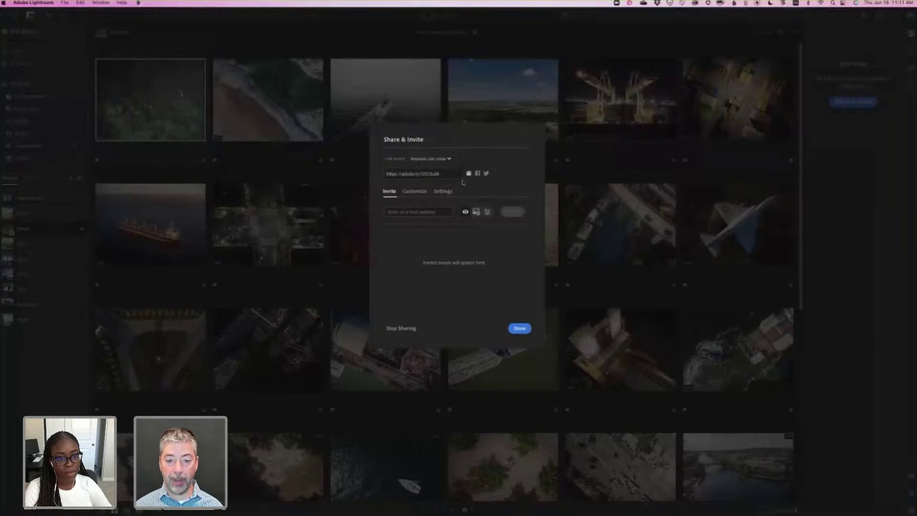
pyautogui.click(468, 174)
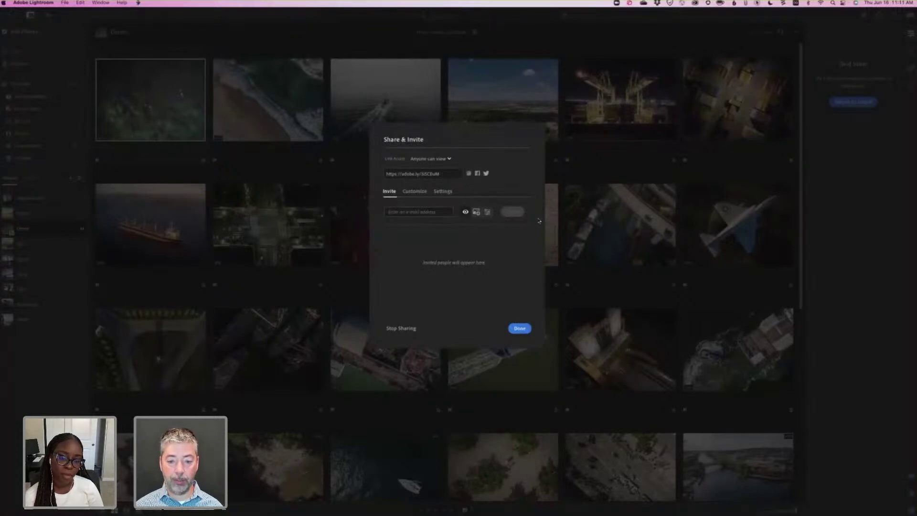
pyautogui.click(521, 328)
pyautogui.press('super+Tab')
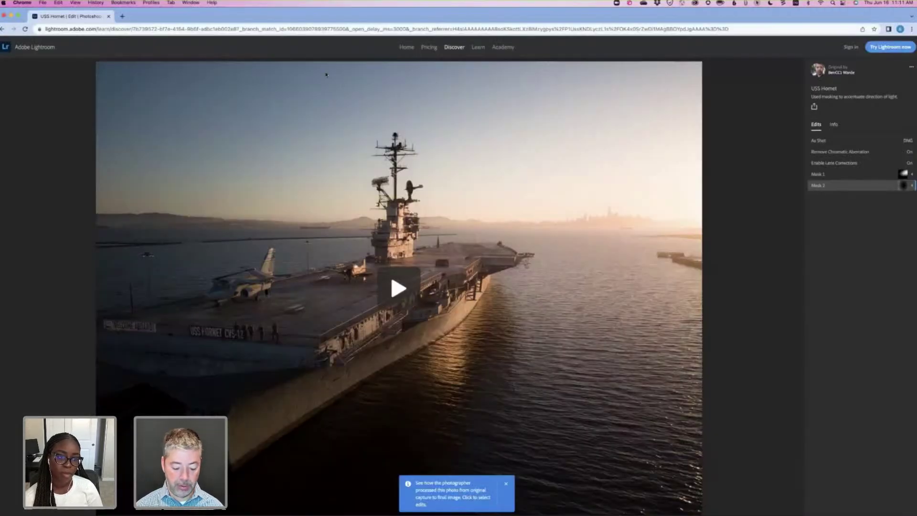
# Load lightroom.adobe.com in Chrome, then switch back to desktop Lightroom.
pyautogui.click(321, 29)
pyautogui.write('l')
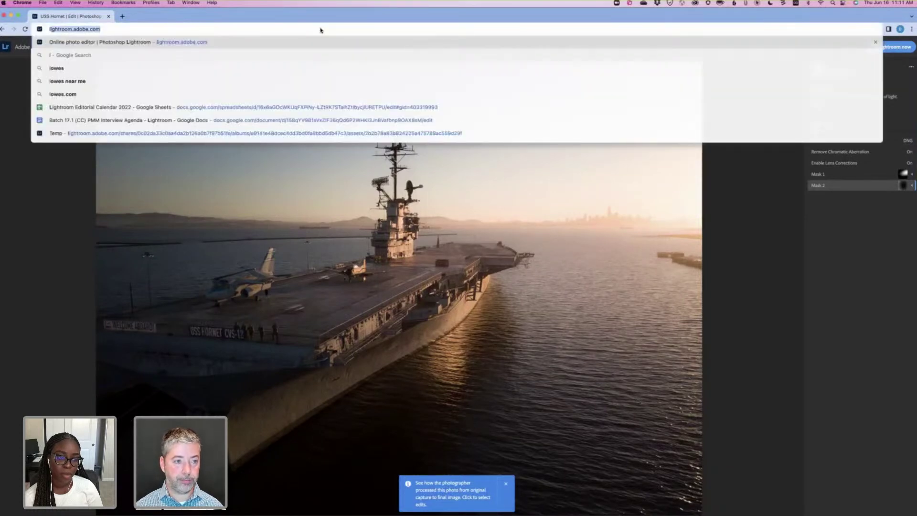
pyautogui.write('ightorom')
pyautogui.press('BackSpace')
pyautogui.press('BackSpace')
pyautogui.press('BackSpace')
pyautogui.press('BackSpace')
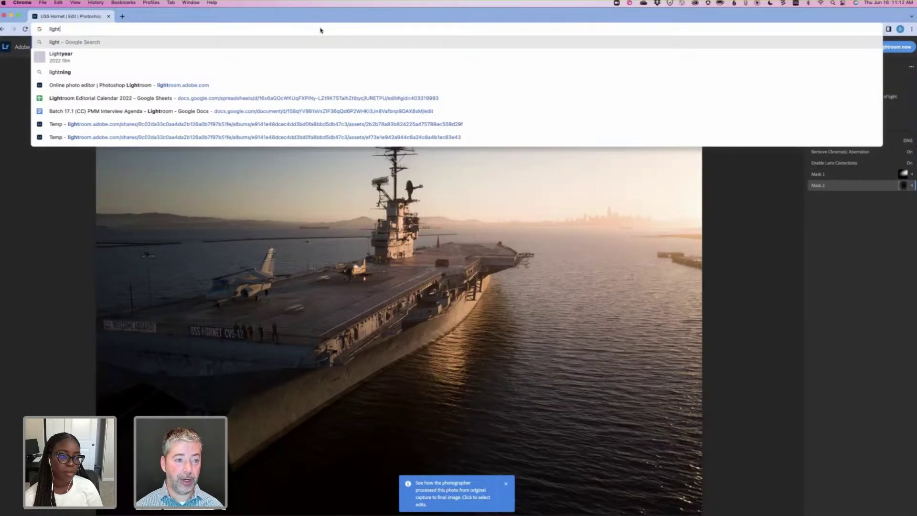
pyautogui.write('rom')
pyautogui.press('BackSpace')
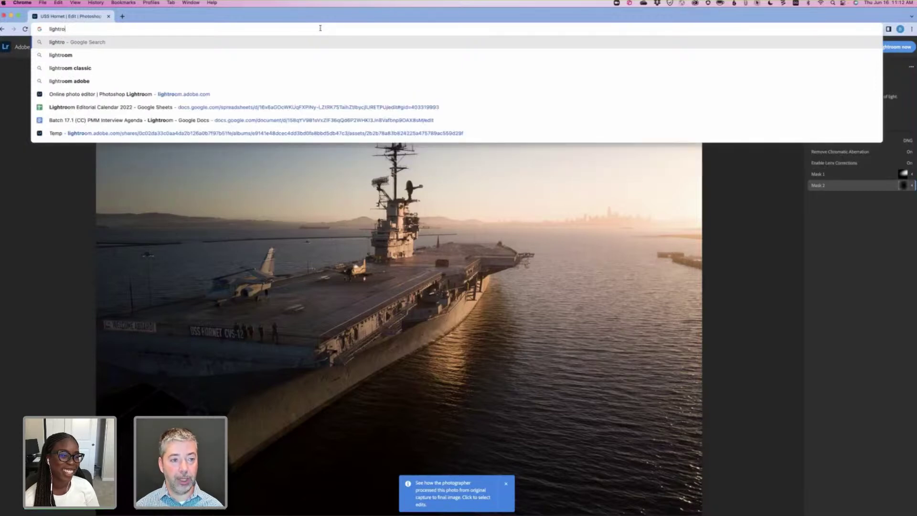
pyautogui.write('o')
pyautogui.press('Return')
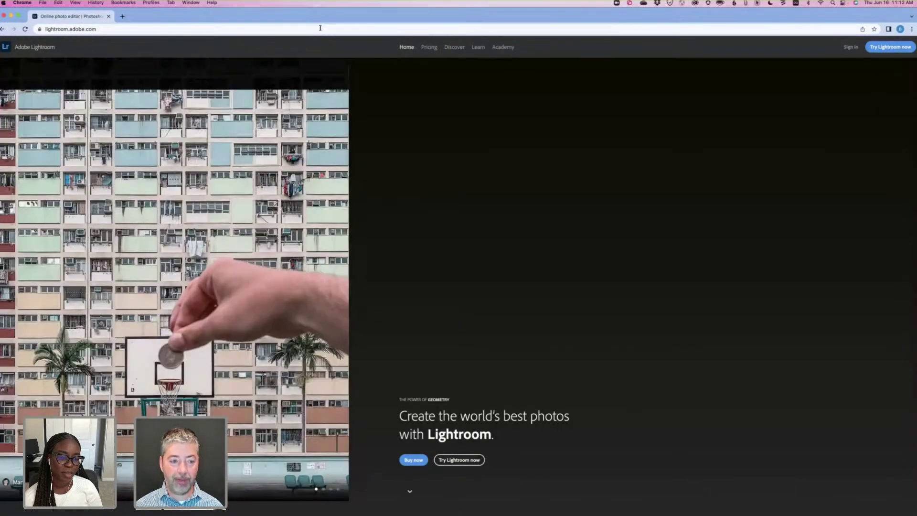
pyautogui.press('super+Tab')
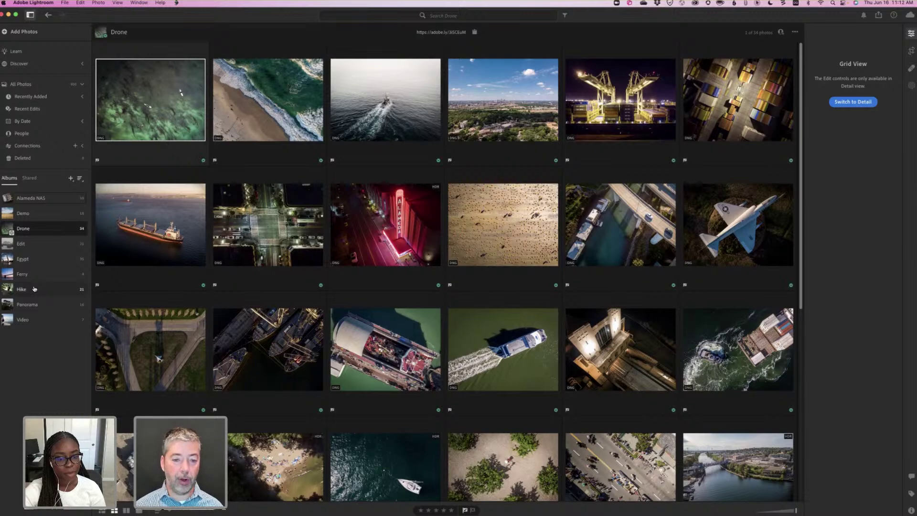
# Switch to Chrome and back, operate the top-right menu bar items, then return to the browser.
pyautogui.press('super+Tab')
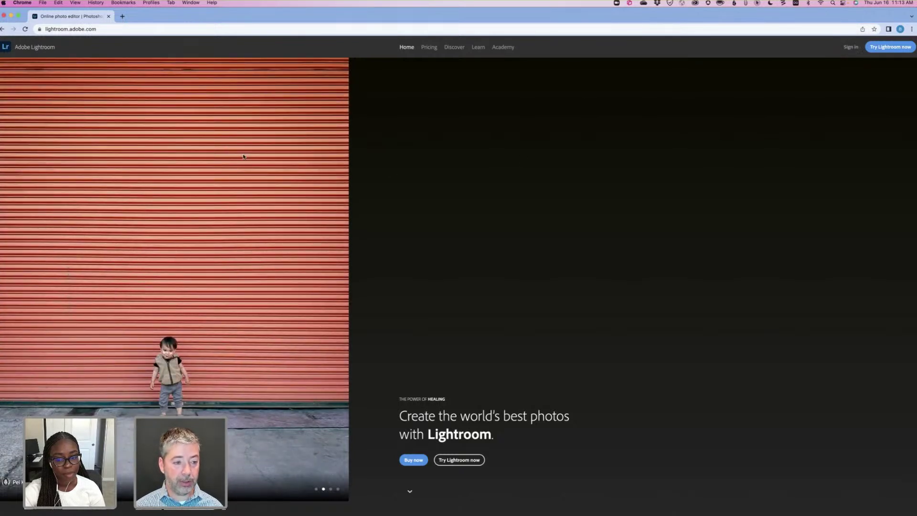
pyautogui.press('super+Tab')
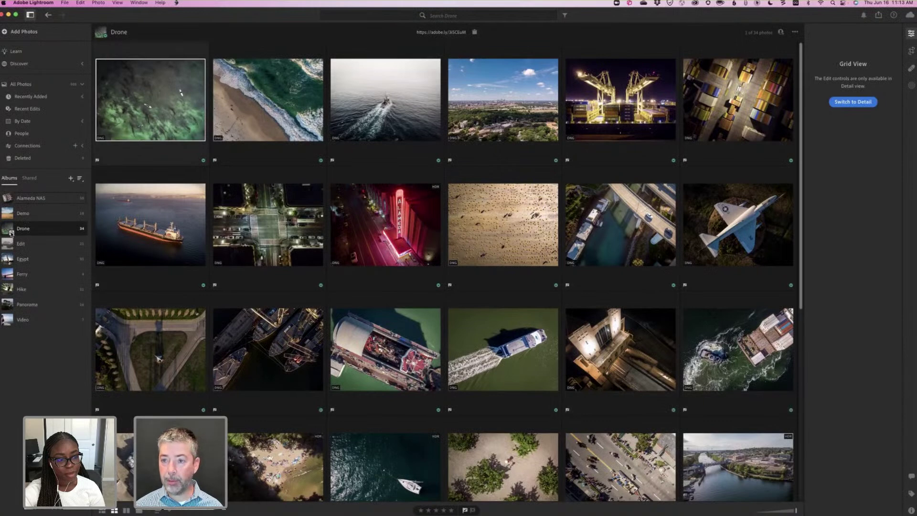
pyautogui.click(757, 4)
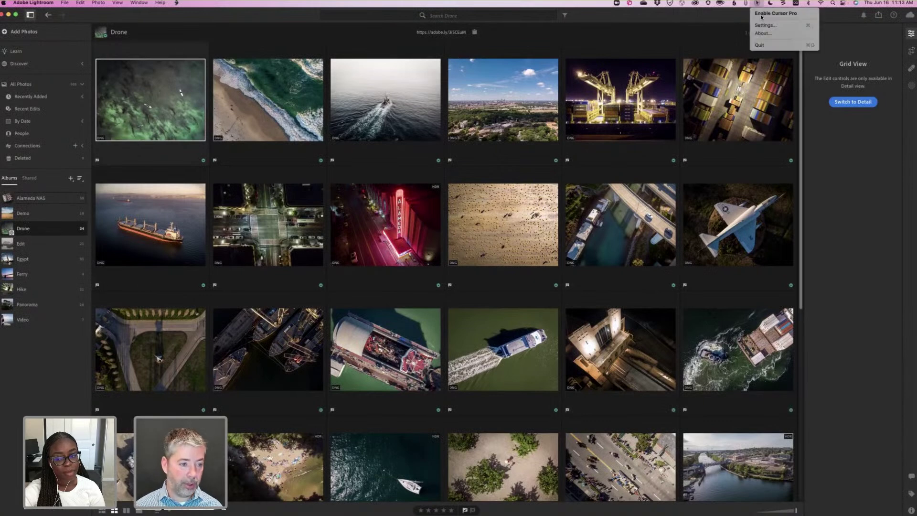
pyautogui.click(767, 12)
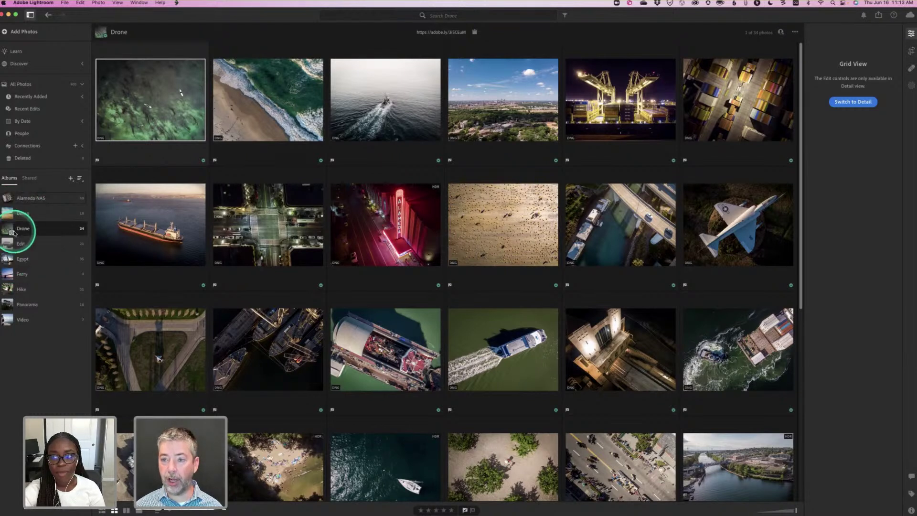
pyautogui.click(759, 4)
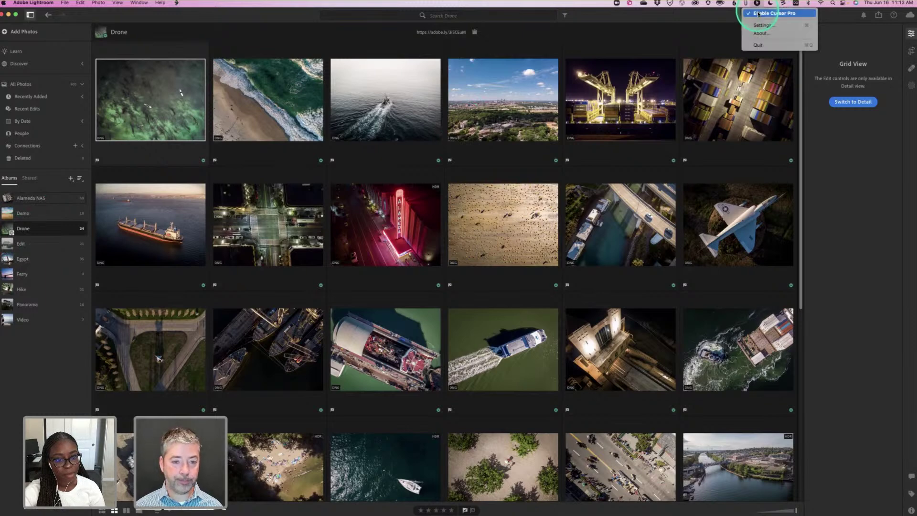
pyautogui.click(764, 19)
pyautogui.press('super+Tab')
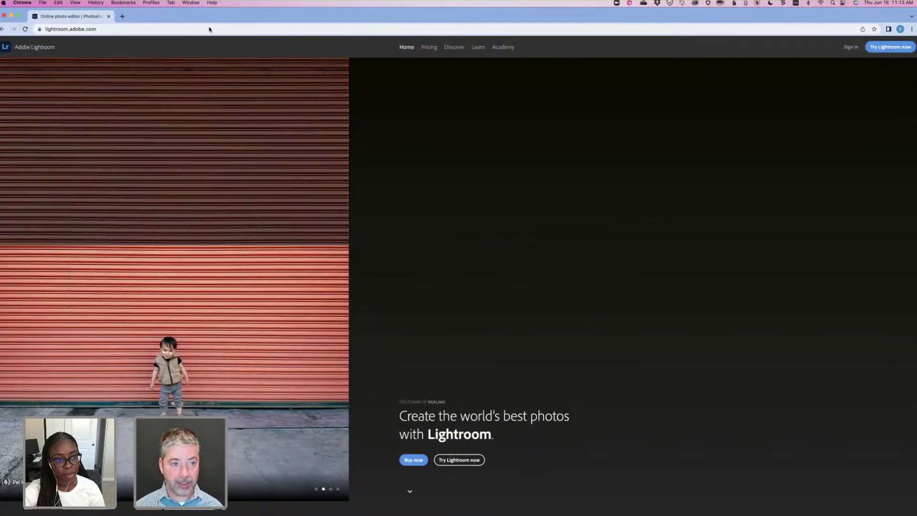
# Paste and open the Drone album share link, preview the beach photo, then return to Lightroom.
pyautogui.click(209, 29)
pyautogui.press('super+v')
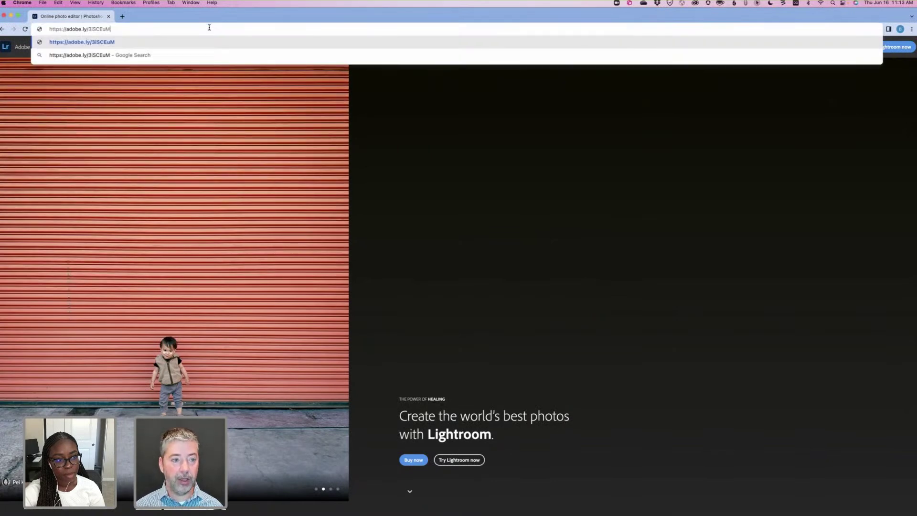
pyautogui.press('Return')
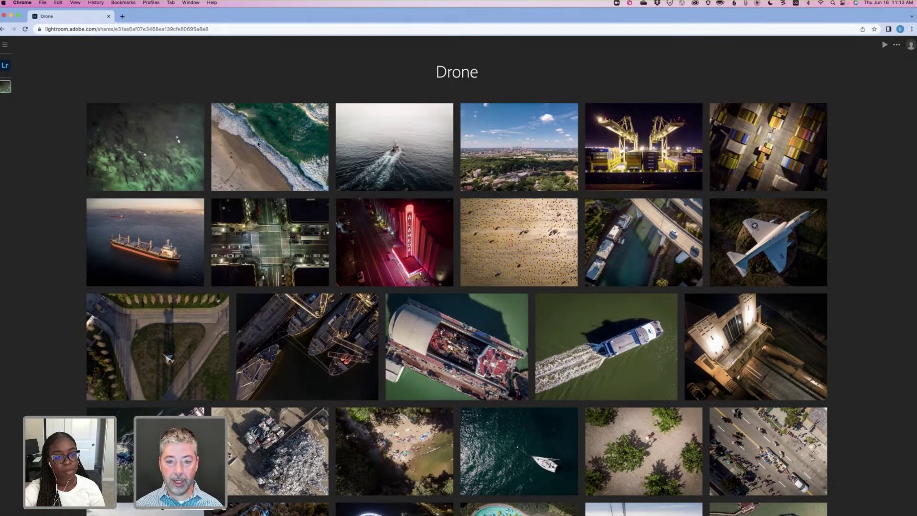
pyautogui.click(258, 143)
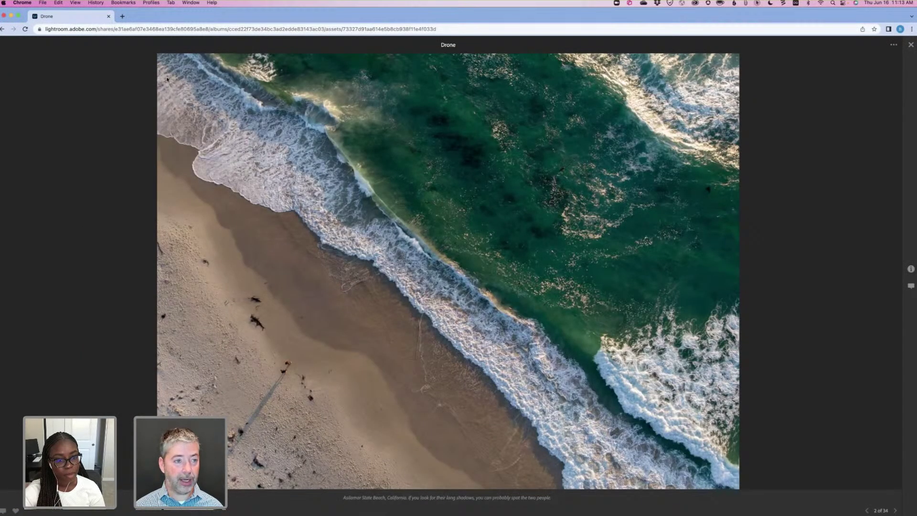
pyautogui.click(2, 29)
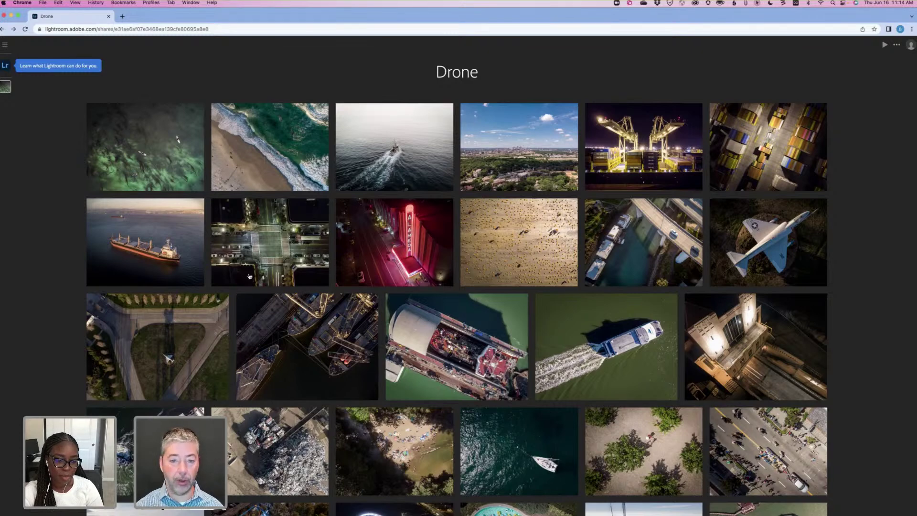
pyautogui.press('super+Tab')
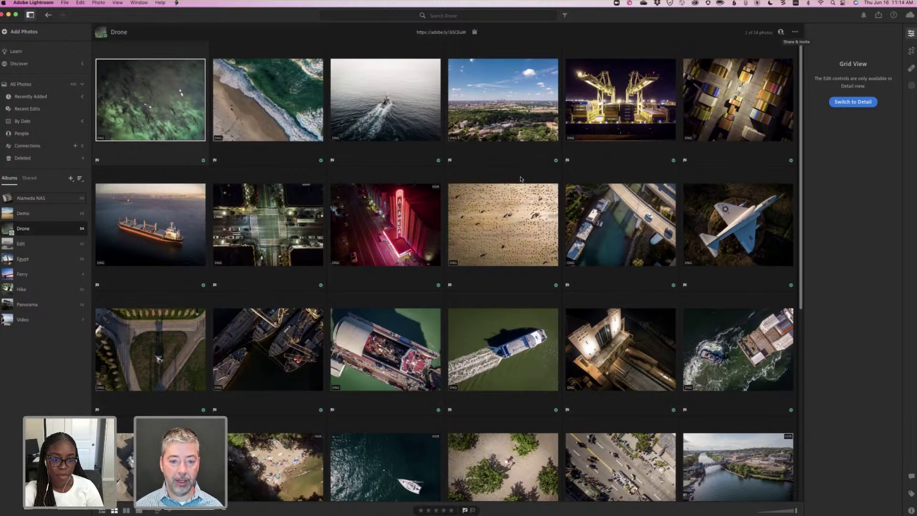
# In the Drone album's sharing customization, set the title to 'My Drone Photography' and enter the author's name.
pyautogui.click(781, 33)
pyautogui.click(414, 193)
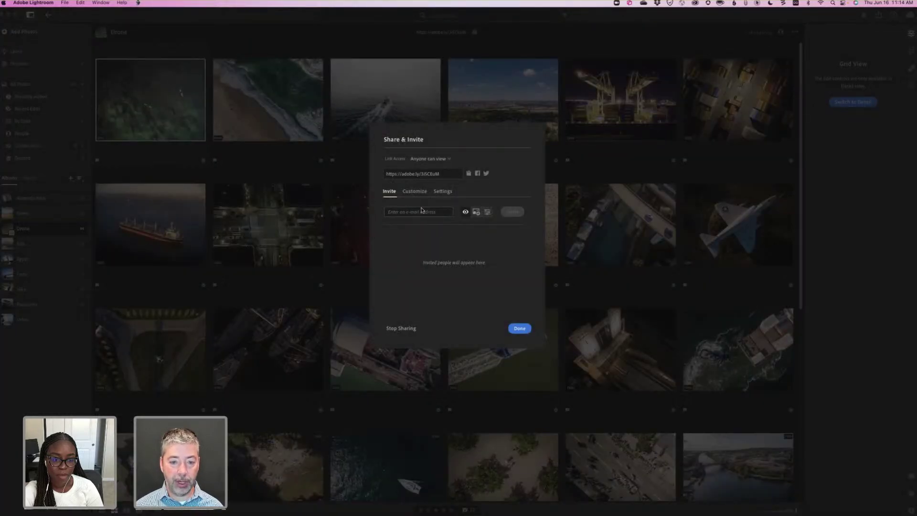
pyautogui.click(420, 242)
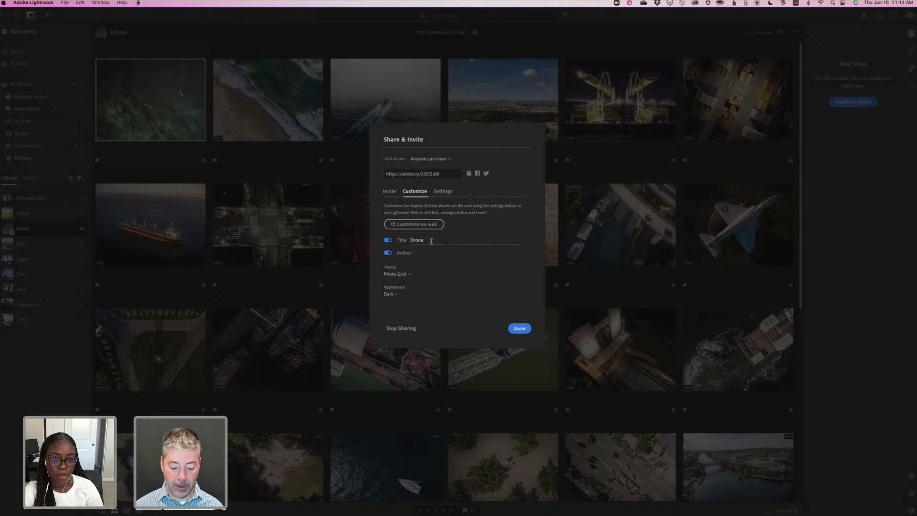
pyautogui.doubleClick(432, 242)
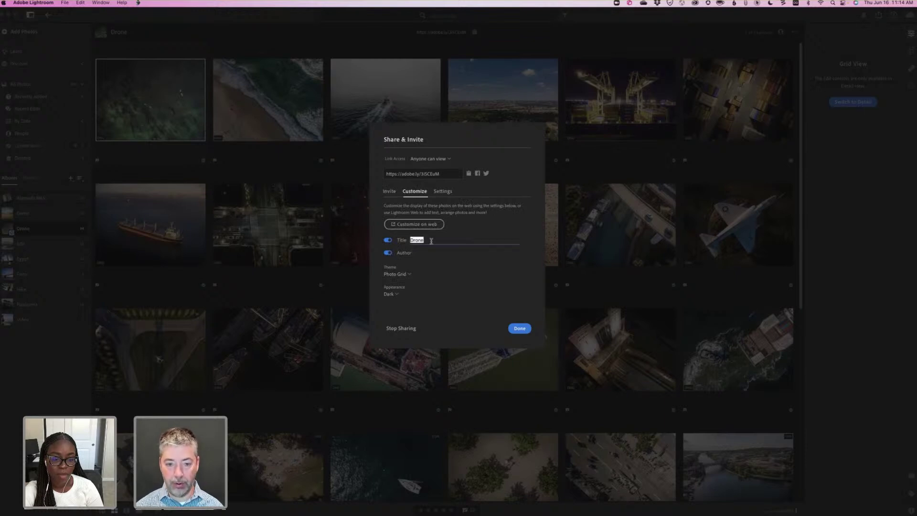
pyautogui.write('My Drone Photography')
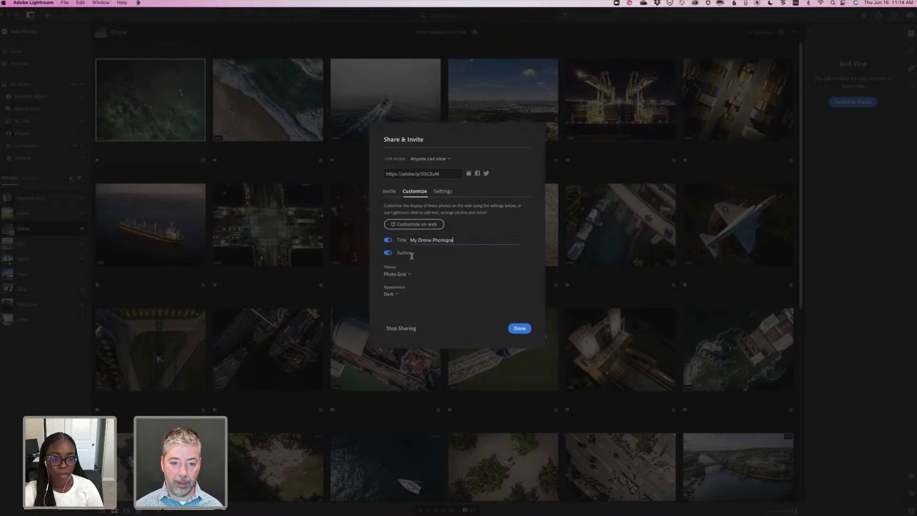
pyautogui.click(428, 253)
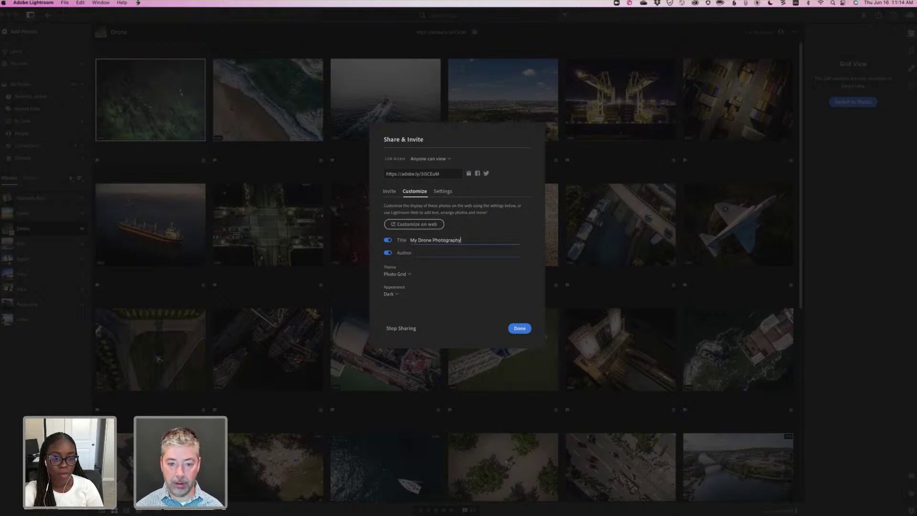
pyautogui.write('Benjamin Warde')
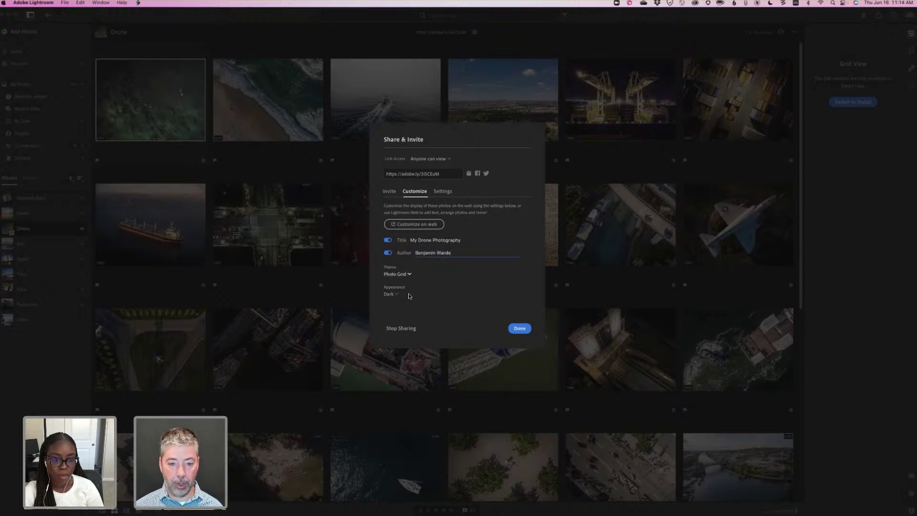
# Set the shared page theme to One-Up with Light appearance and confirm.
pyautogui.click(407, 275)
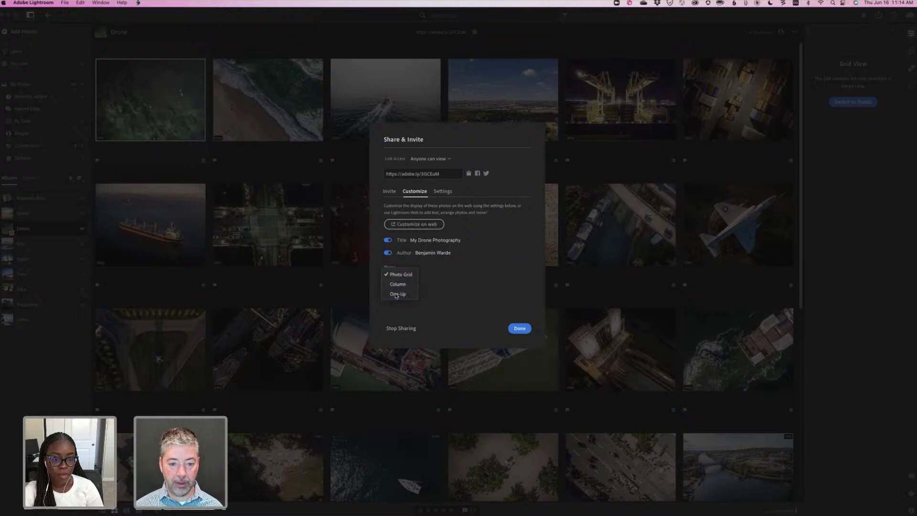
pyautogui.click(397, 297)
pyautogui.click(391, 294)
pyautogui.click(391, 304)
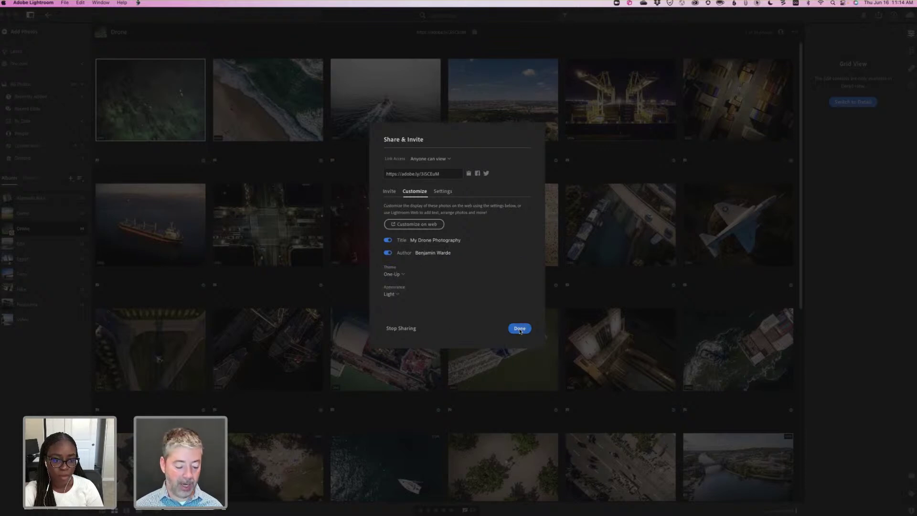
pyautogui.click(520, 329)
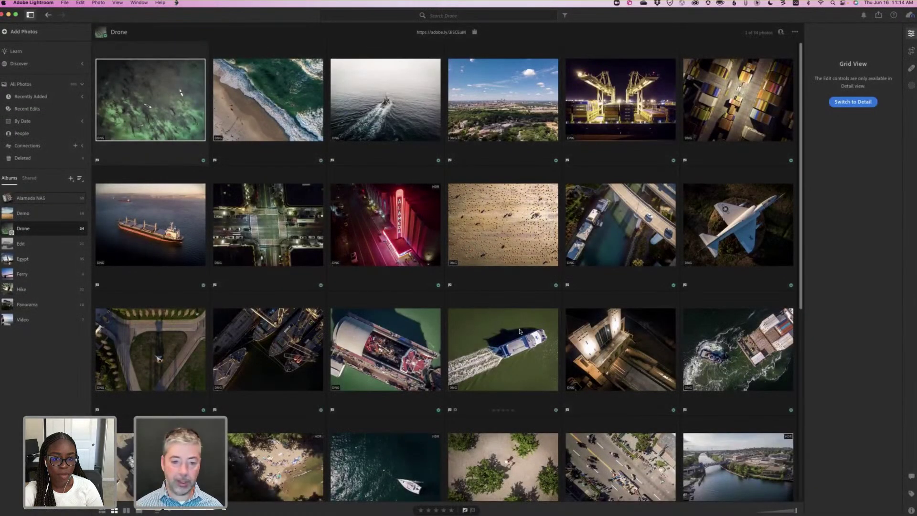
# Reload the shared album page in Chrome and scroll through the new One-Up layout.
pyautogui.press('super+Tab')
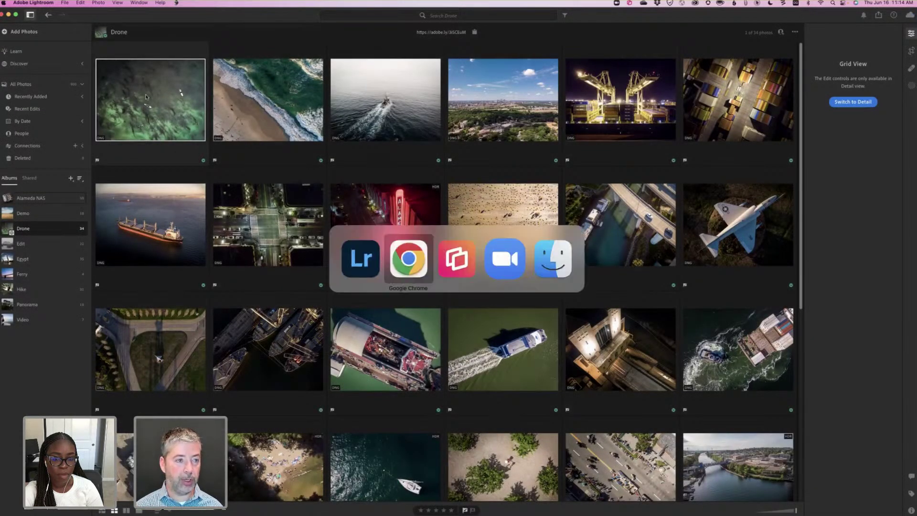
pyautogui.click(26, 29)
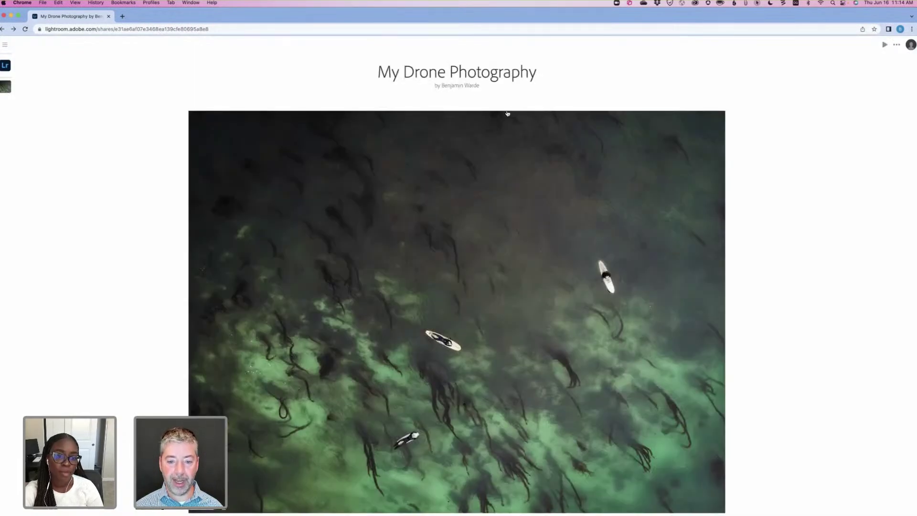
pyautogui.scroll(-5, 483, 261)
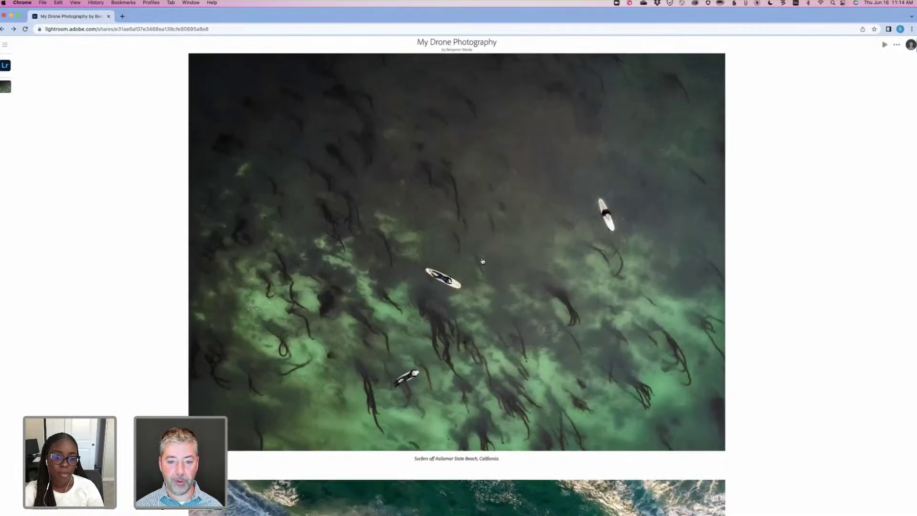
pyautogui.scroll(4, 439, 368)
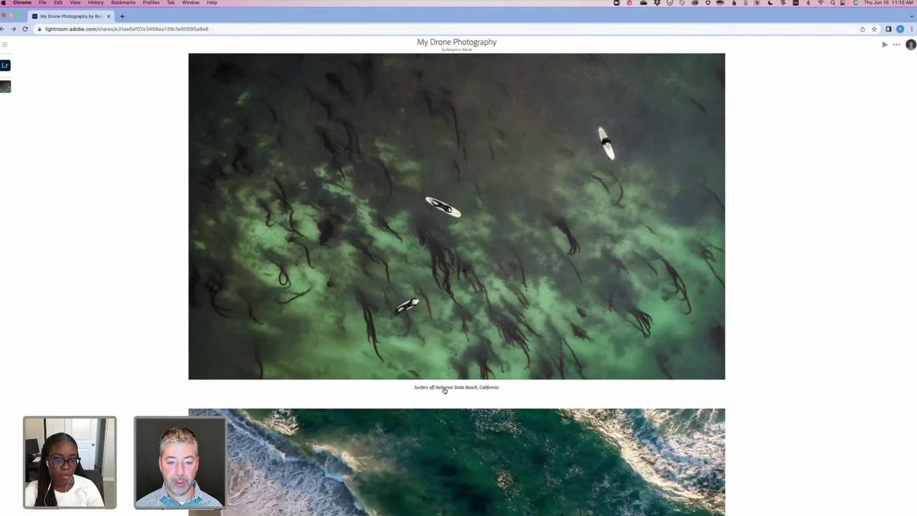
pyautogui.scroll(-3, 442, 376)
pyautogui.scroll(-8, 434, 297)
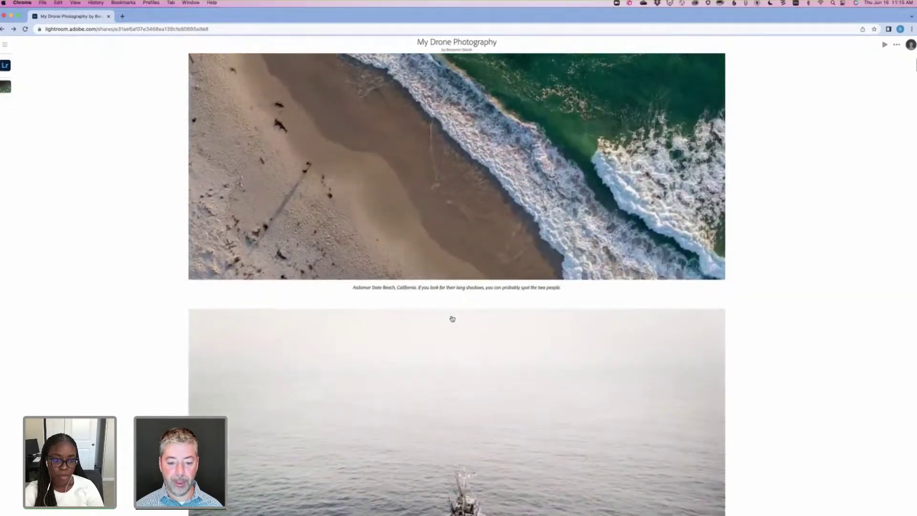
pyautogui.scroll(-10, 453, 319)
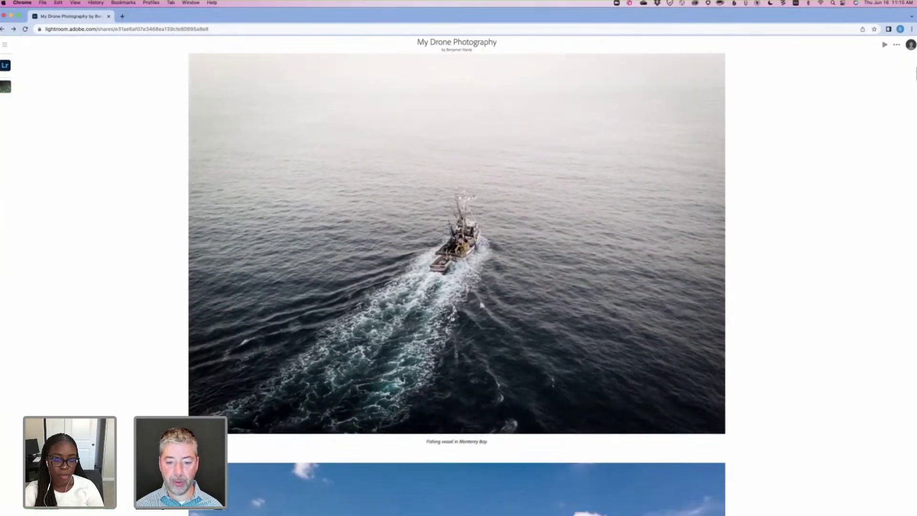
pyautogui.scroll(-5, 454, 315)
pyautogui.scroll(15, 451, 313)
pyautogui.scroll(8, 451, 313)
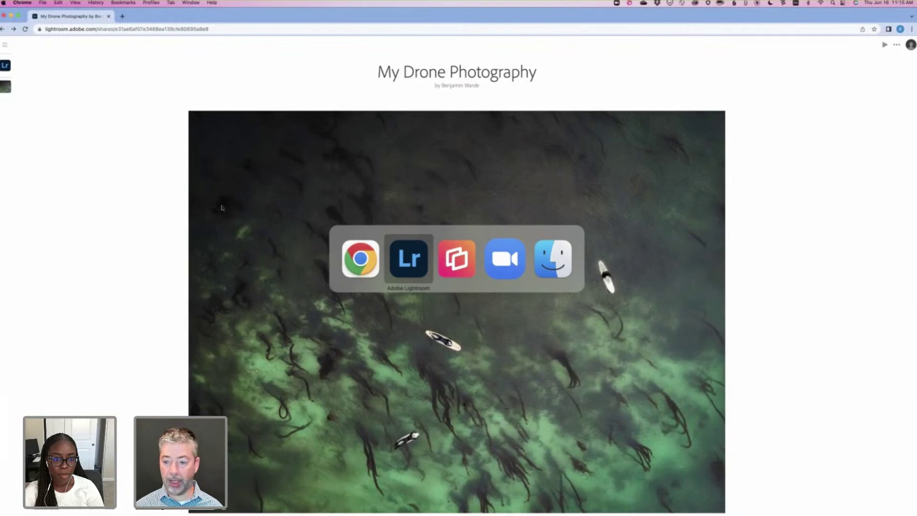
# Compare the shared page against desktop Lightroom, then scroll further down the page.
pyautogui.press('super+Tab')
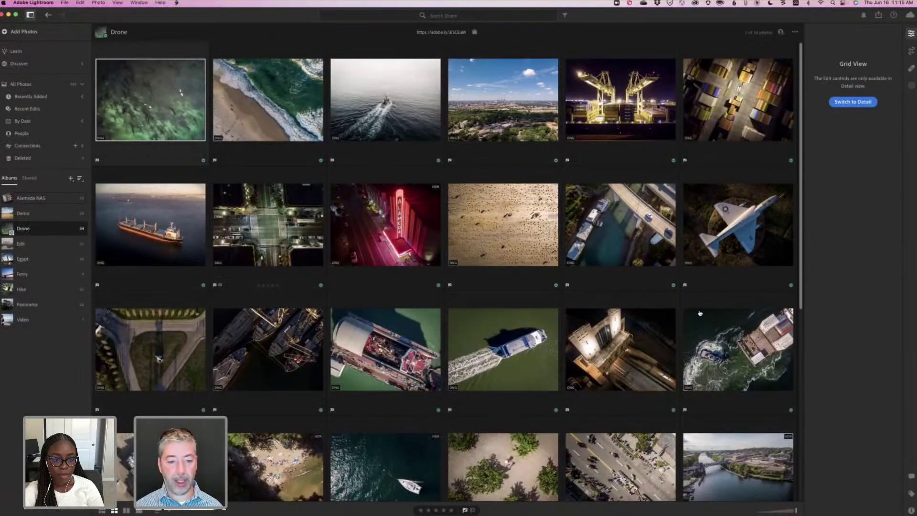
pyautogui.press('super+Tab')
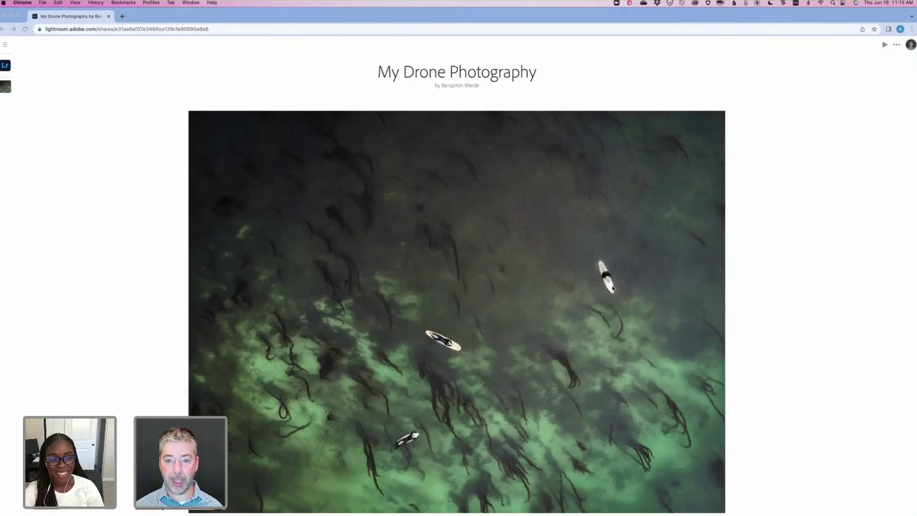
pyautogui.press('super+Tab')
pyautogui.press('super+Tab')
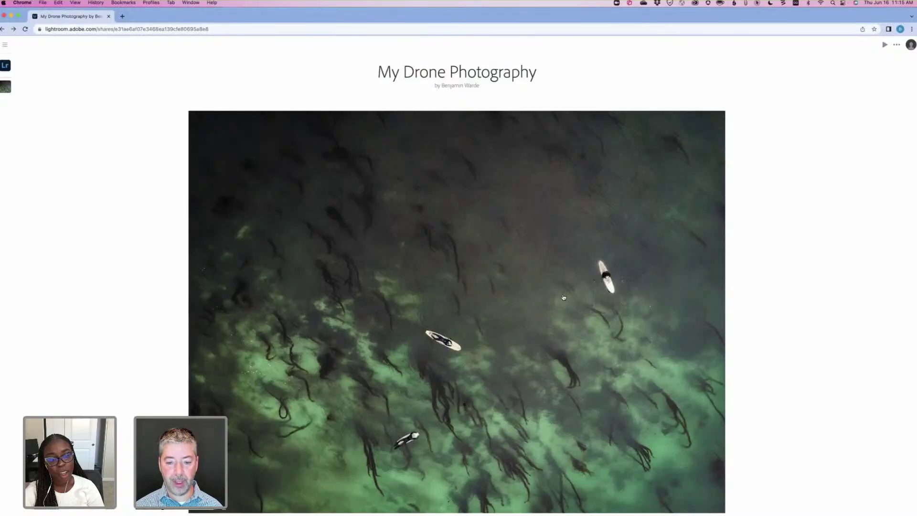
pyautogui.scroll(-20, 565, 296)
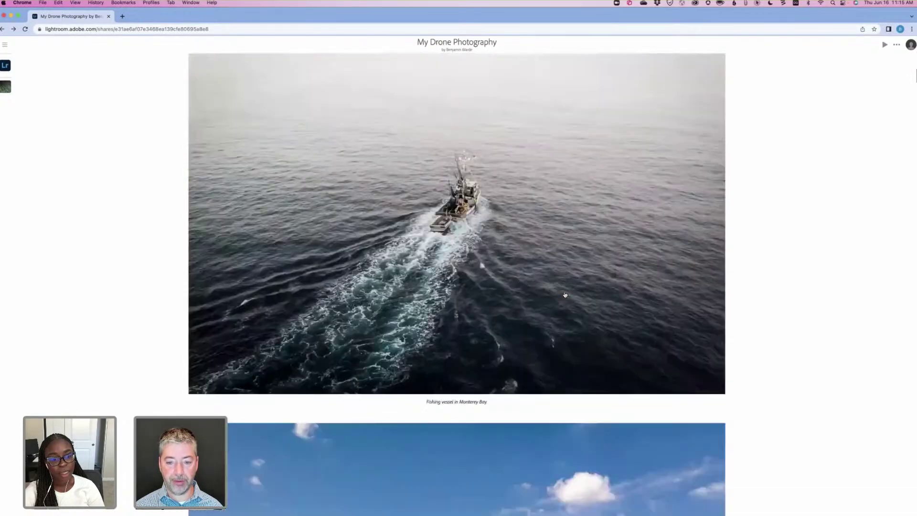
pyautogui.scroll(-8, 513, 281)
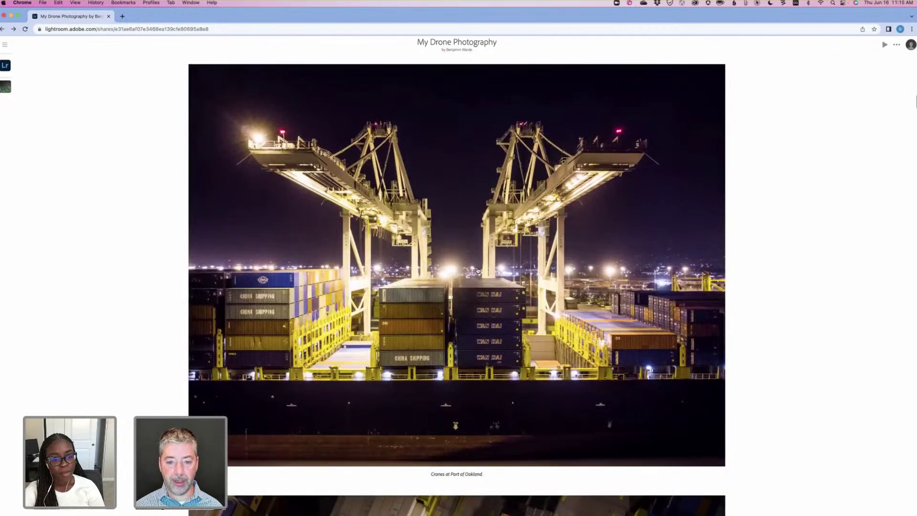
# Open the Cranes at Port of Oakland photo and view its info and Activity panel.
pyautogui.click(505, 269)
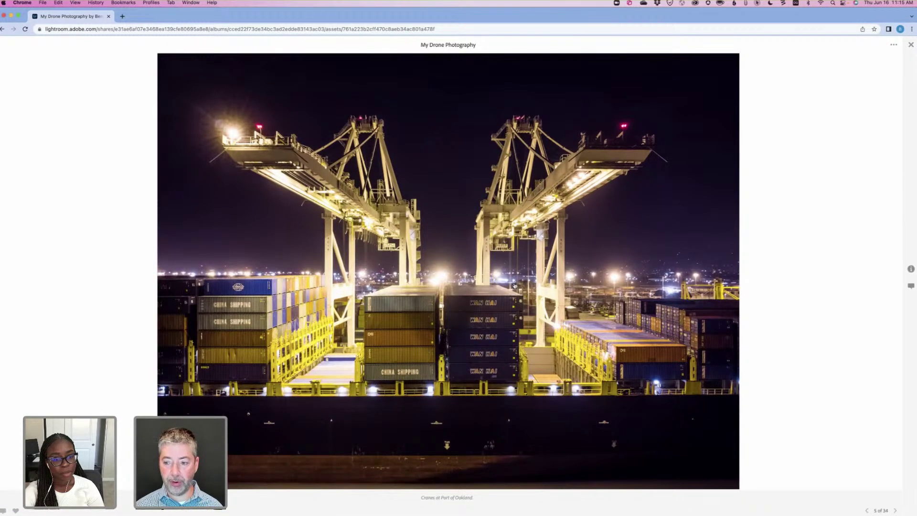
pyautogui.click(910, 270)
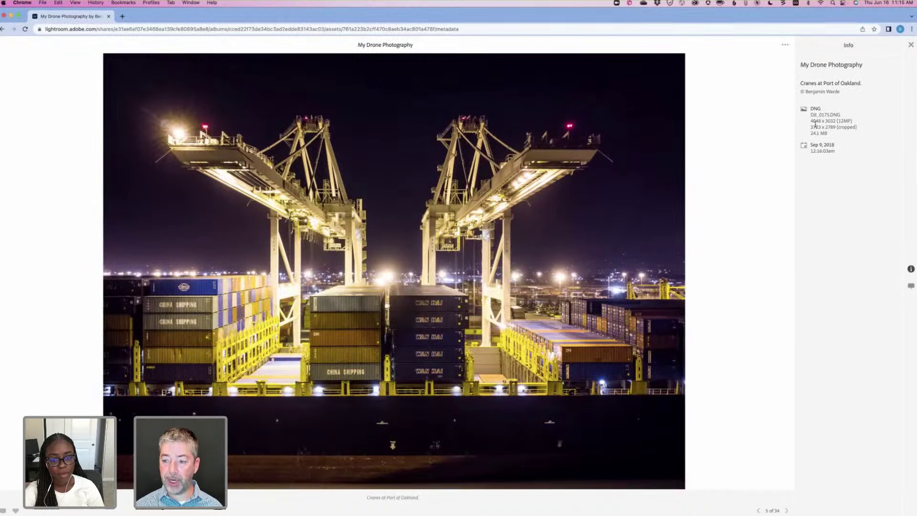
pyautogui.click(911, 286)
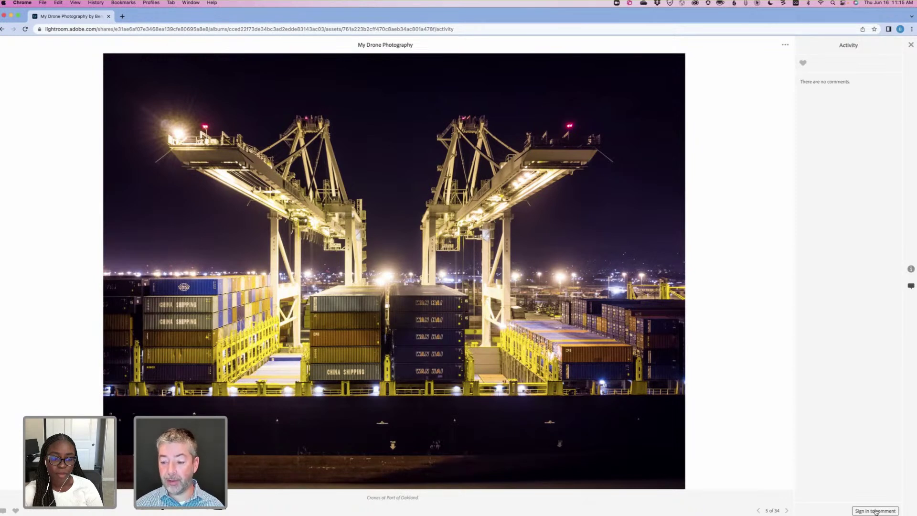
# Bring up the Adobe sign-in page via 'Sign in to comment', then switch to desktop Lightroom.
pyautogui.click(878, 511)
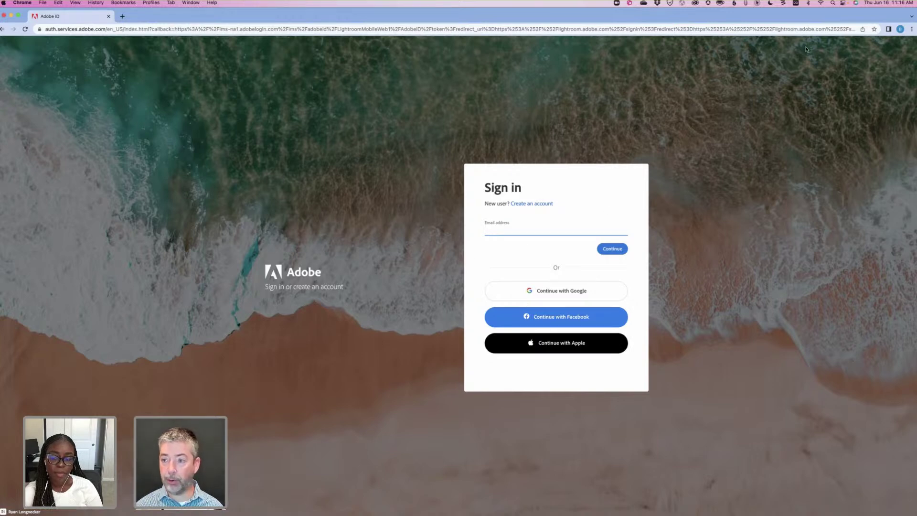
pyautogui.press('super+Tab')
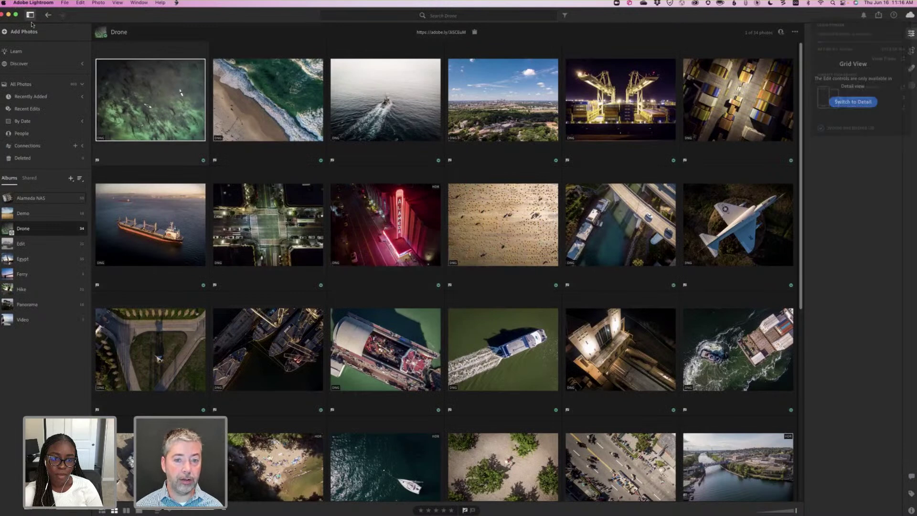
# Check the signed-in account under Preferences > Account, cancel, and return to the browser.
pyautogui.press('super+comma')
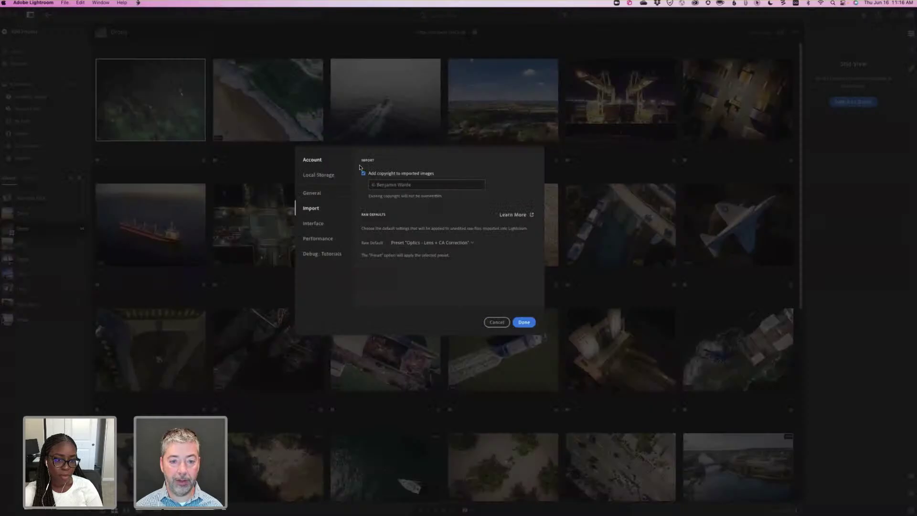
pyautogui.click(314, 162)
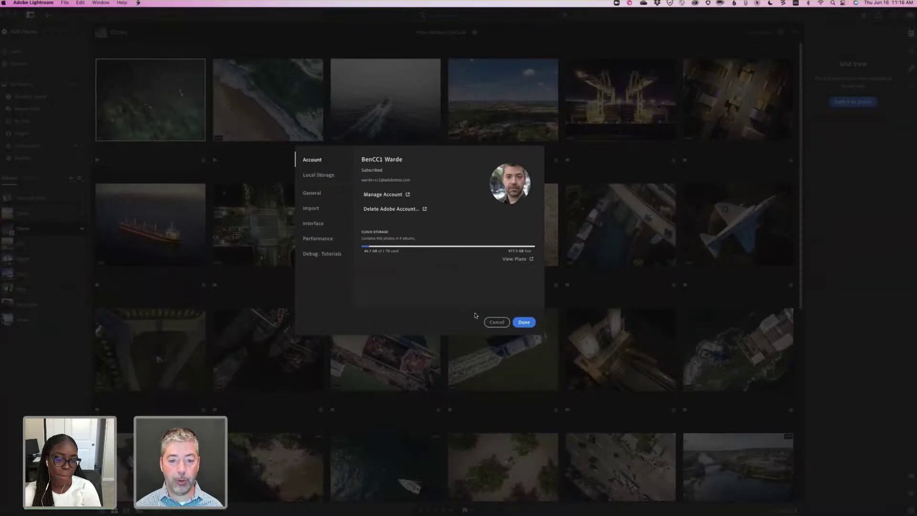
pyautogui.click(497, 322)
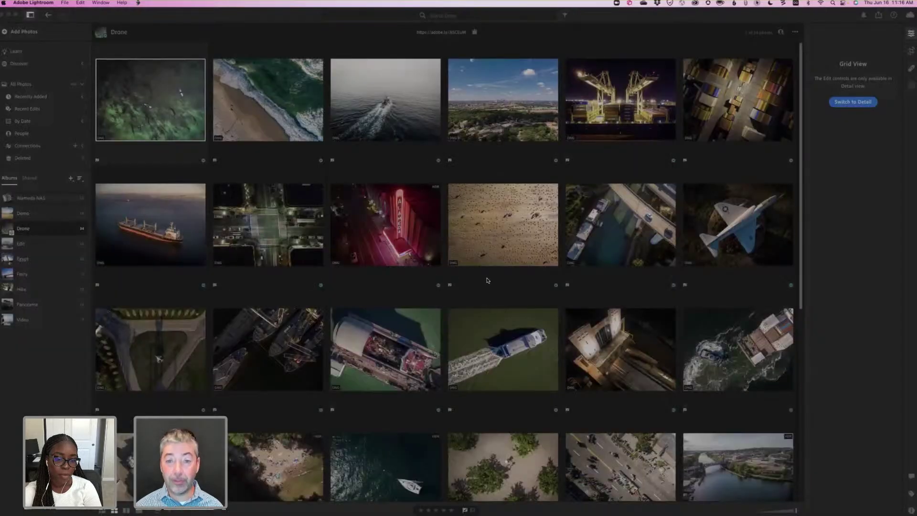
pyautogui.press('super+Tab')
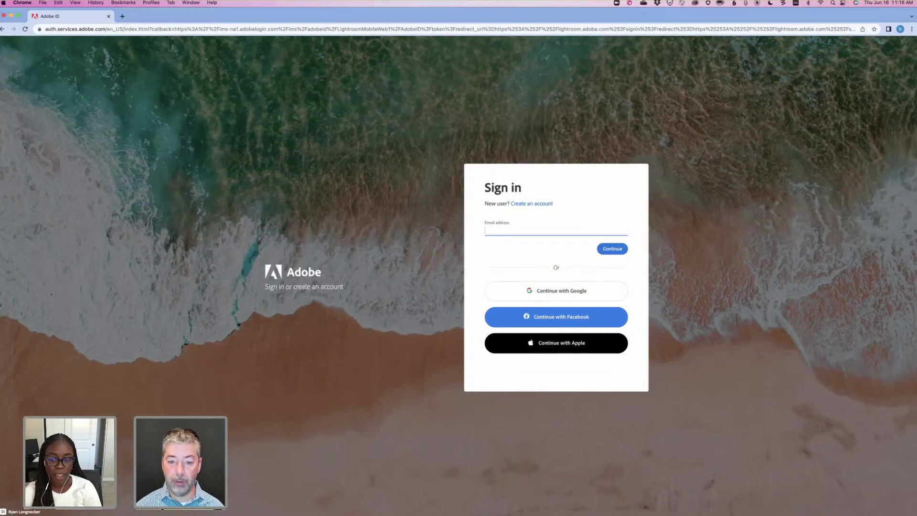
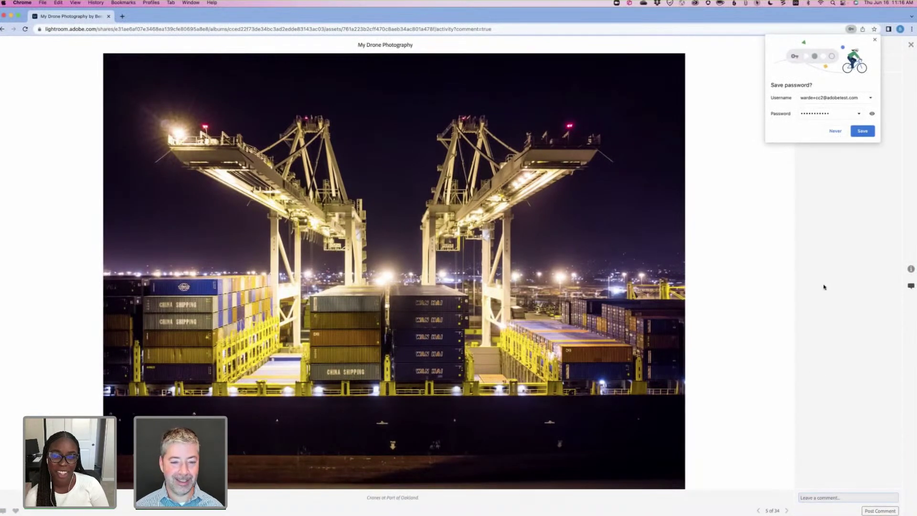
# Enter the invitee's Adobe account e-mail to sign in and dismiss the save-password prompt.
pyautogui.click(811, 414)
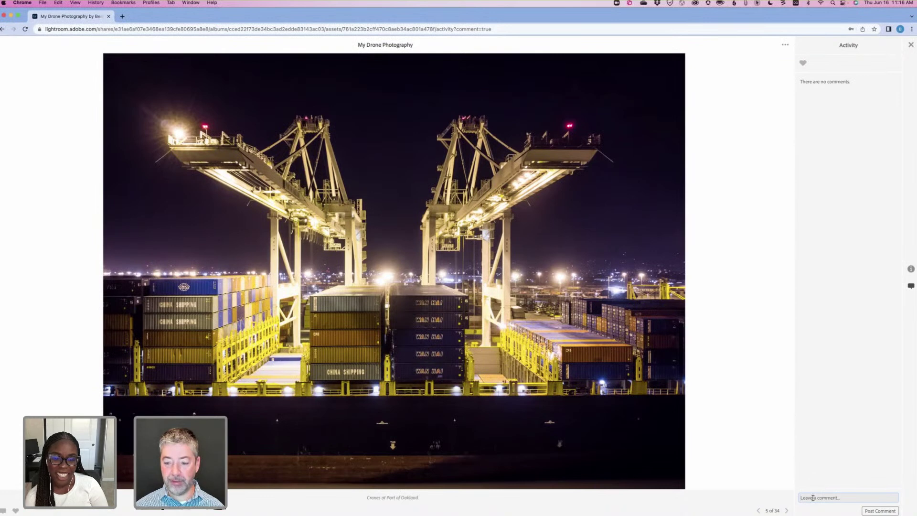
# Like the cranes photo, post 'Wow, I really like these cranes.', then return to desktop Lightroom.
pyautogui.click(803, 63)
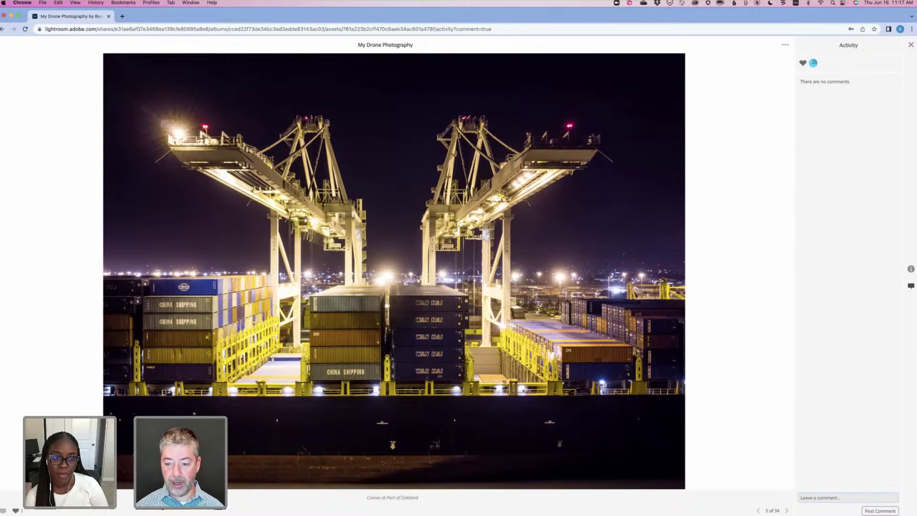
pyautogui.write('Wow, I really lik')
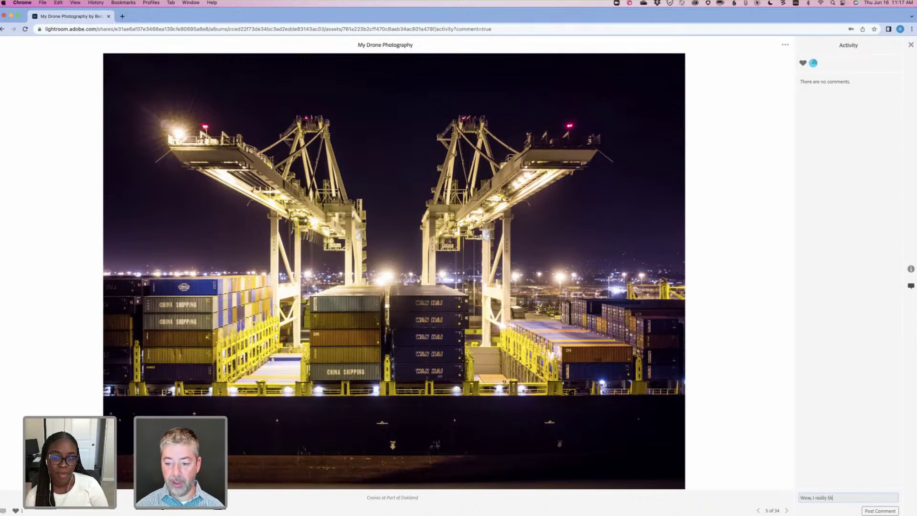
pyautogui.write('e these cranes.')
pyautogui.press('Return')
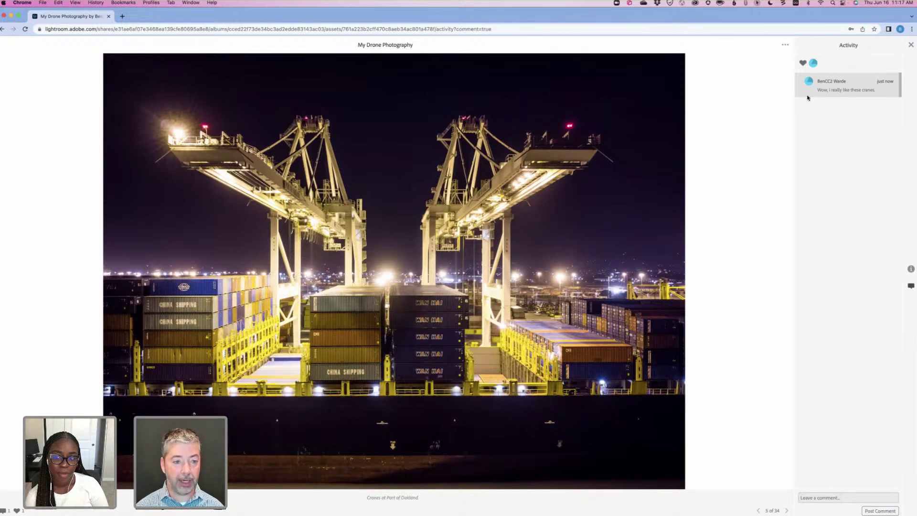
pyautogui.press('super+Tab')
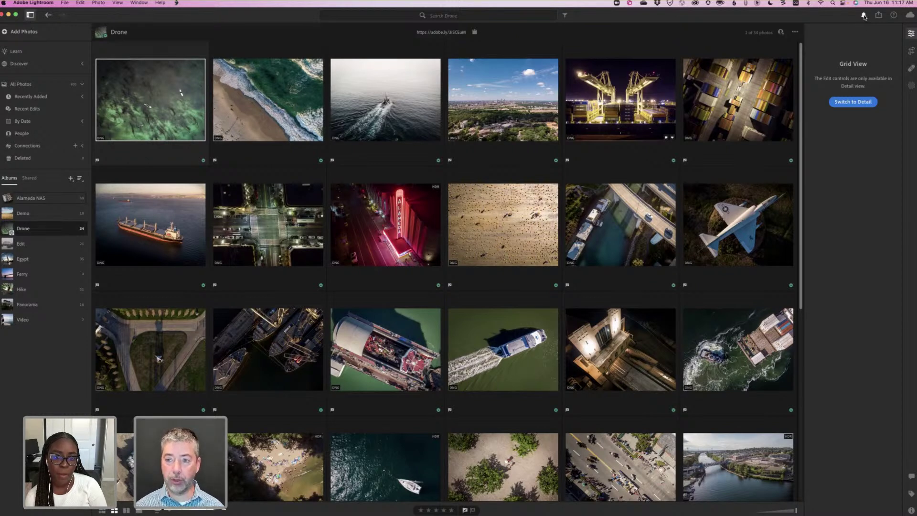
pyautogui.click(864, 16)
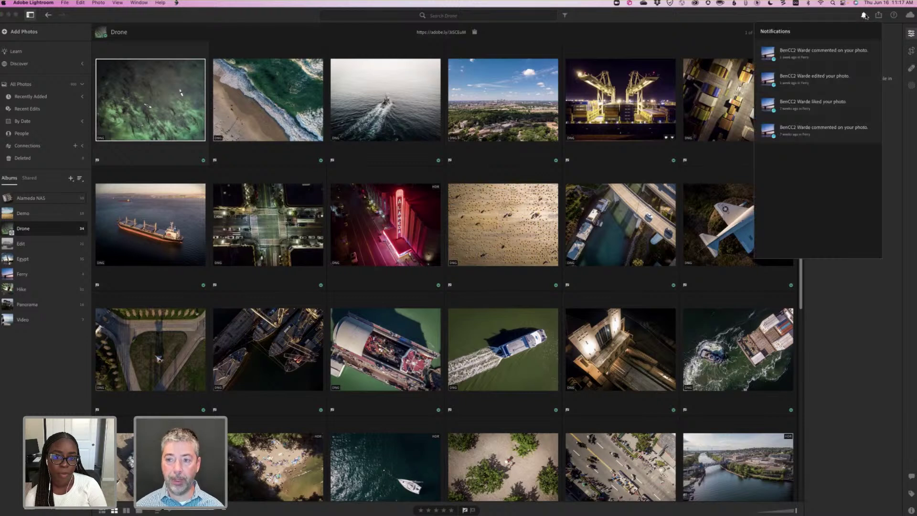
pyautogui.click(865, 15)
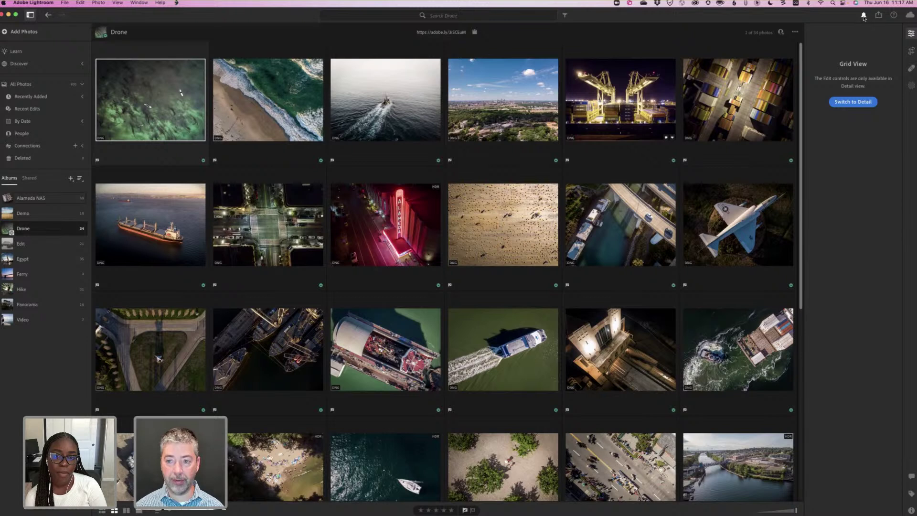
pyautogui.click(864, 15)
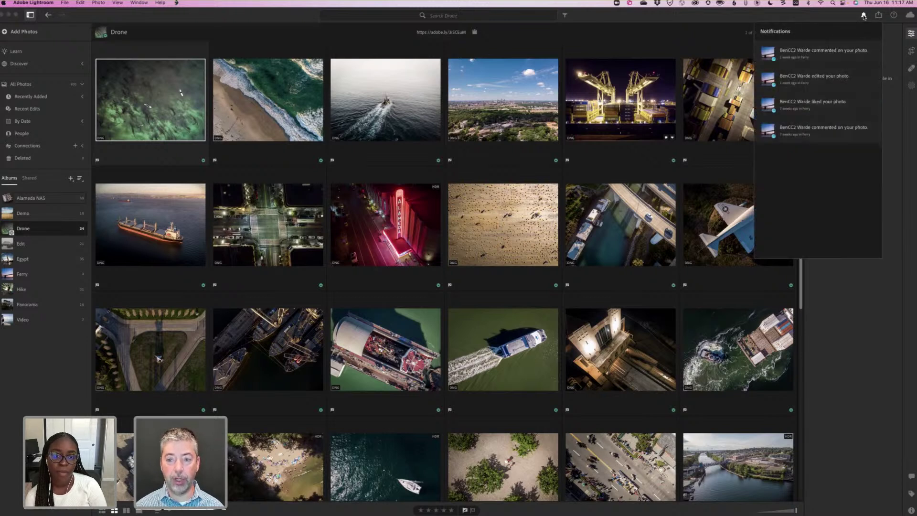
pyautogui.click(731, 113)
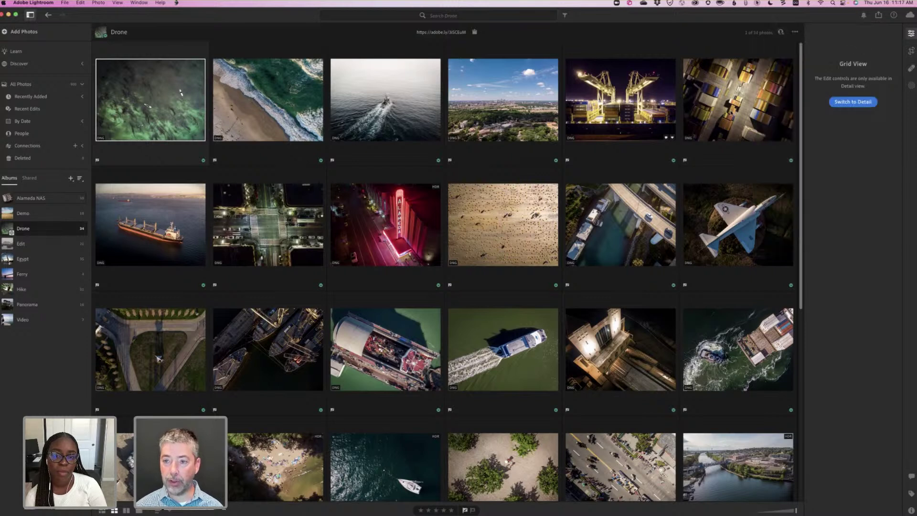
pyautogui.click(758, 4)
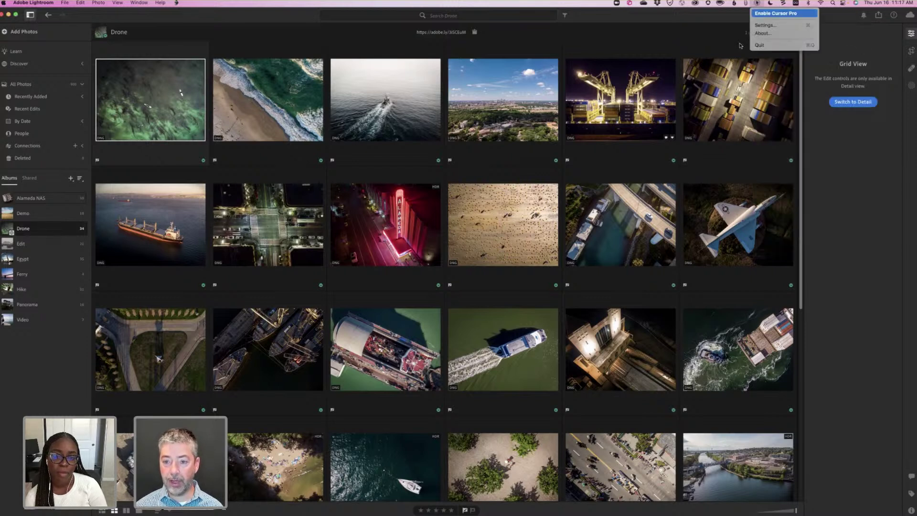
pyautogui.click(676, 141)
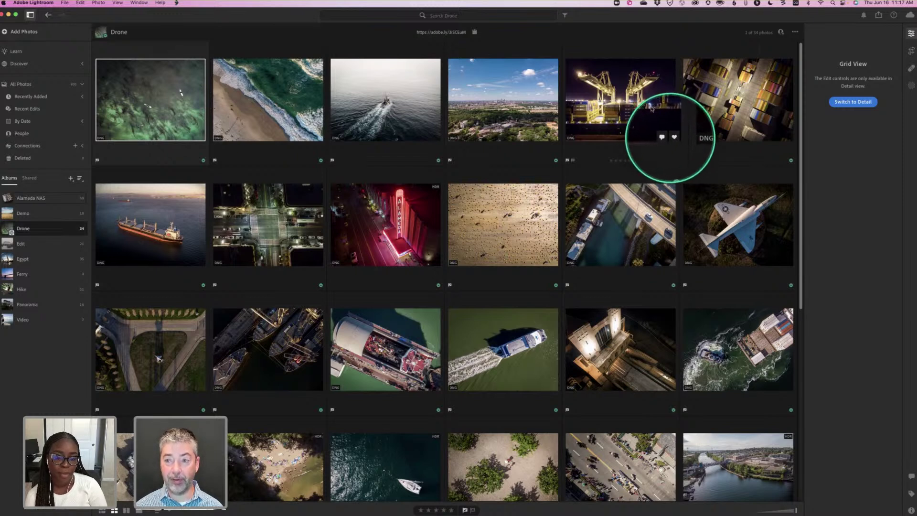
# Reply 'Thank you' in the cranes photo's activity, then switch back to the browser.
pyautogui.click(758, 4)
pyautogui.click(761, 15)
pyautogui.click(643, 108)
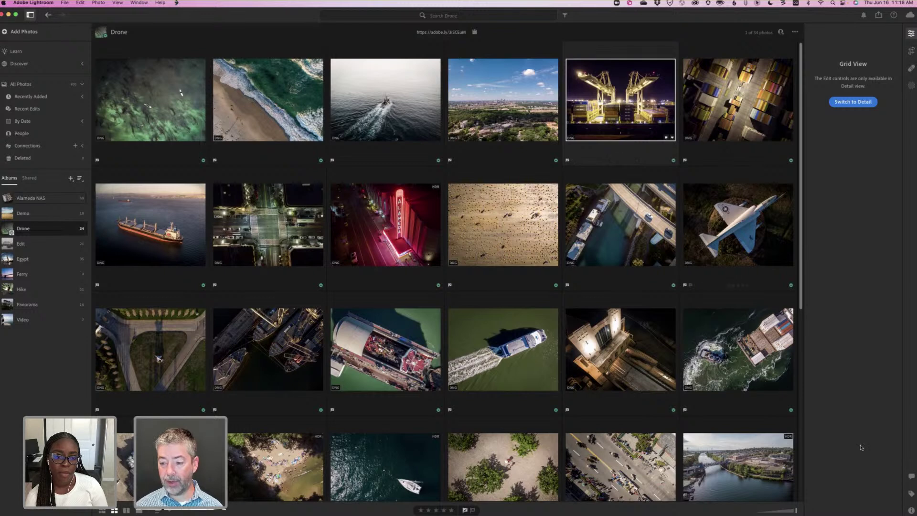
pyautogui.click(911, 477)
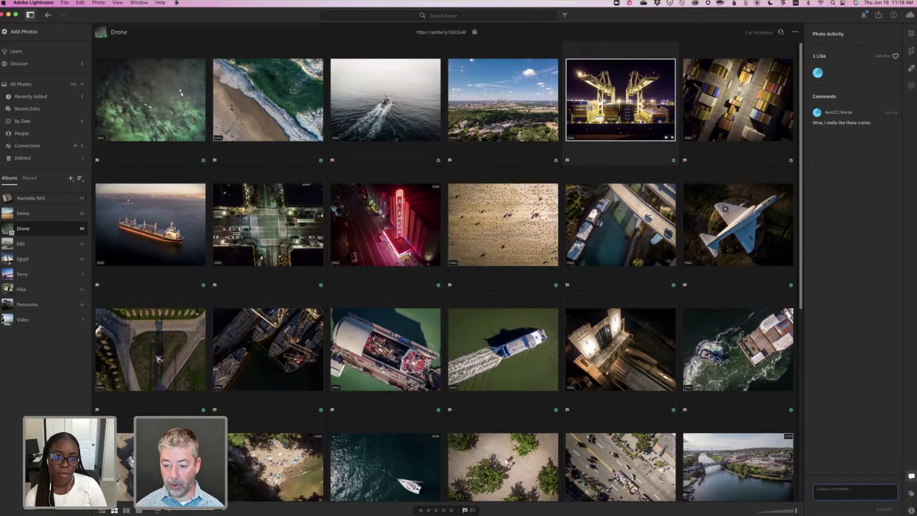
pyautogui.write('Thank you')
pyautogui.press('Return')
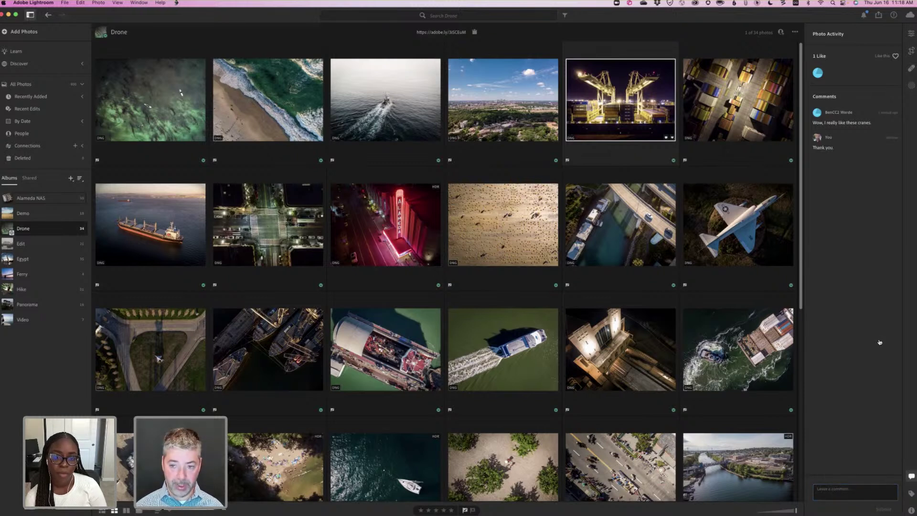
pyautogui.press('super+Tab')
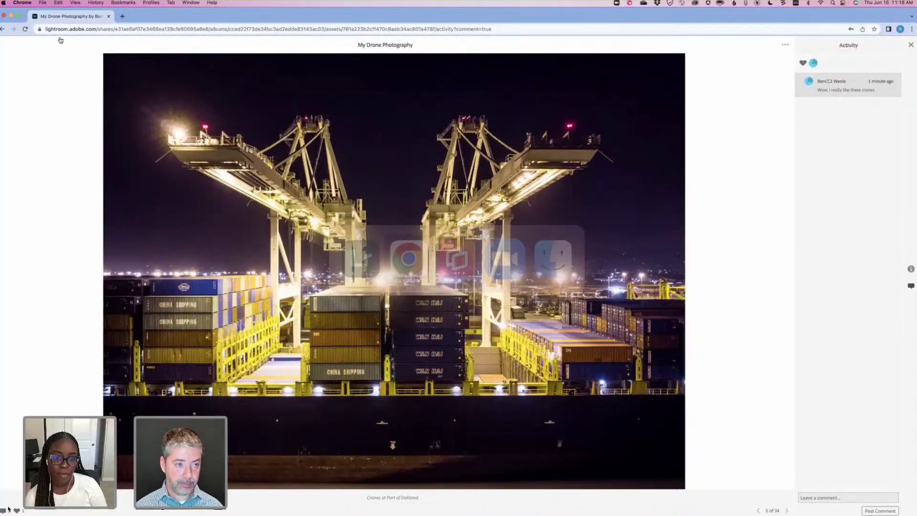
# Reload the shared cranes photo three times to check for the reply, then return to desktop Lightroom.
pyautogui.click(25, 29)
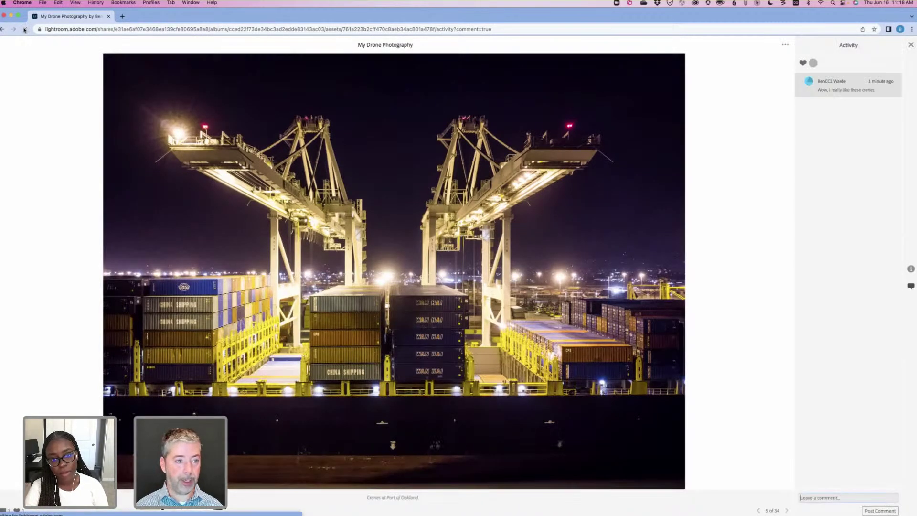
pyautogui.click(25, 29)
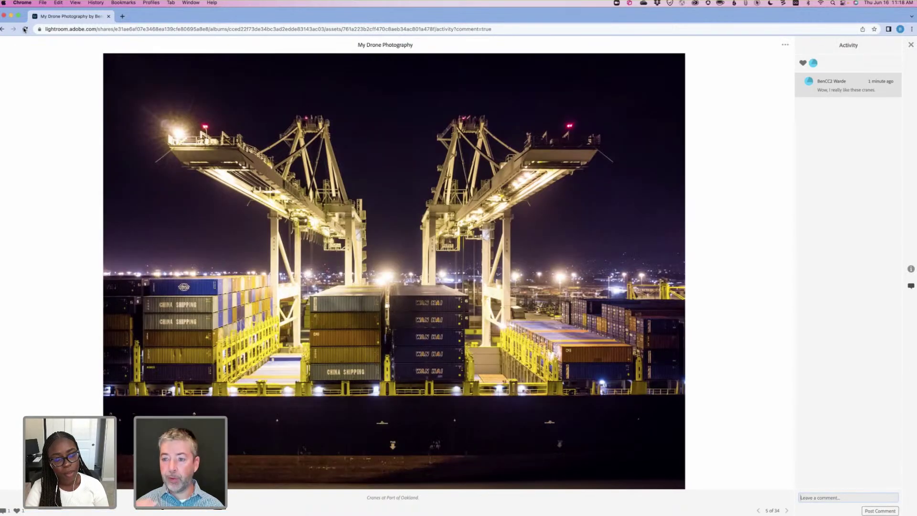
pyautogui.click(25, 29)
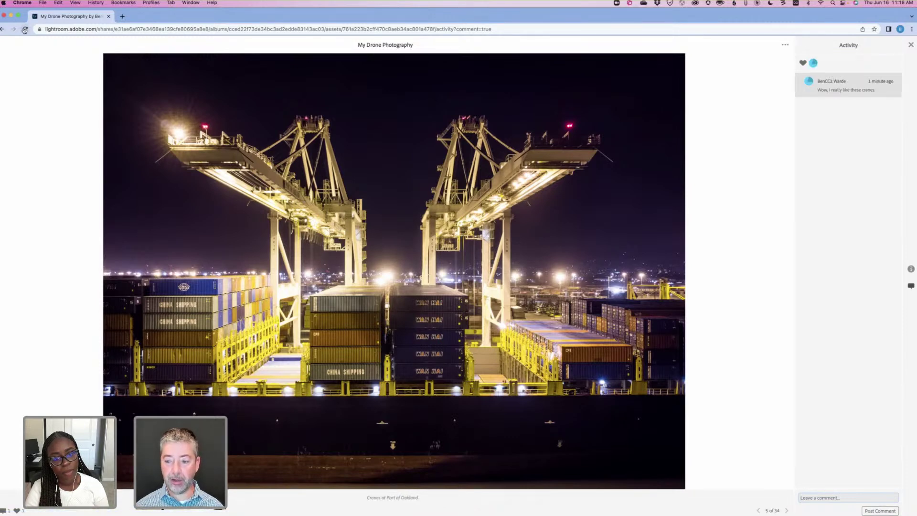
pyautogui.press('super+Tab')
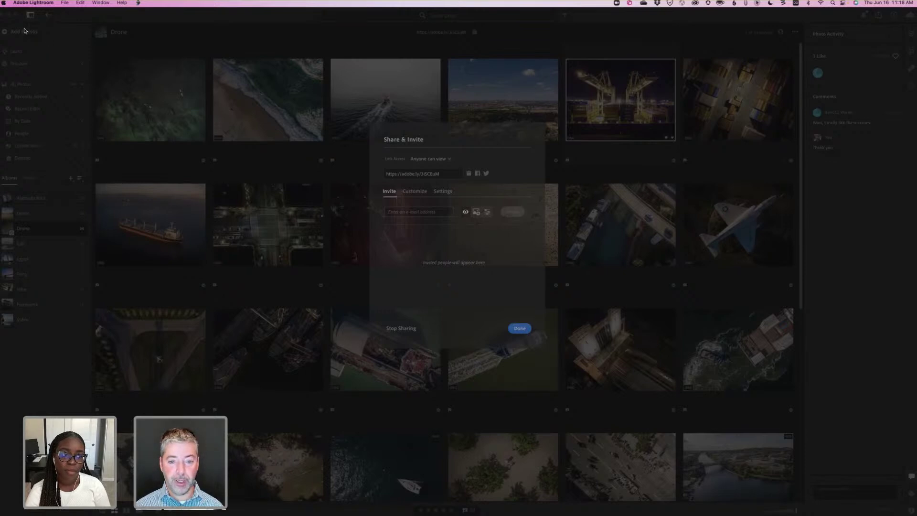
pyautogui.press('super+Tab')
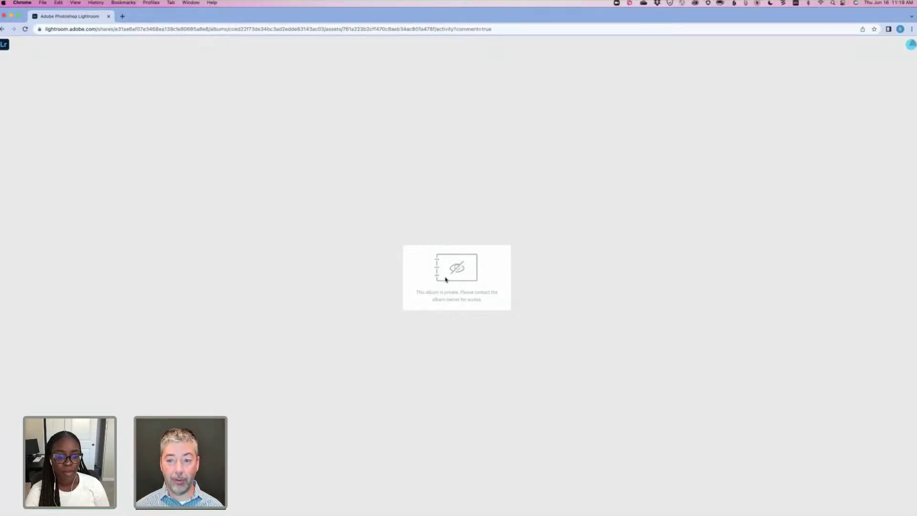
pyautogui.press('super+Tab')
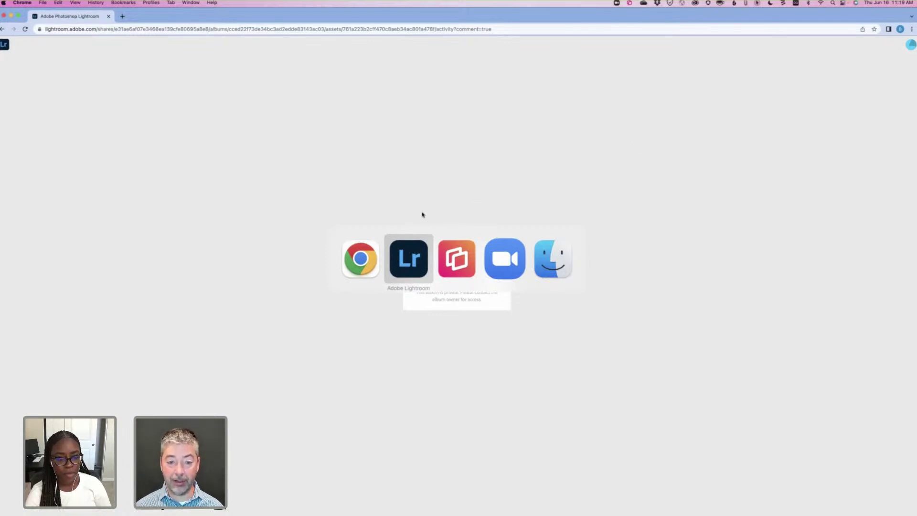
pyautogui.press('super+Tab')
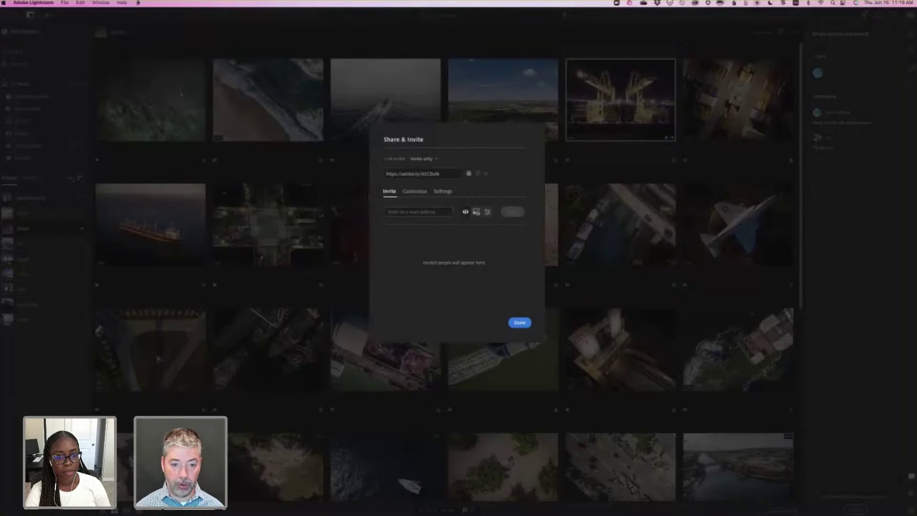
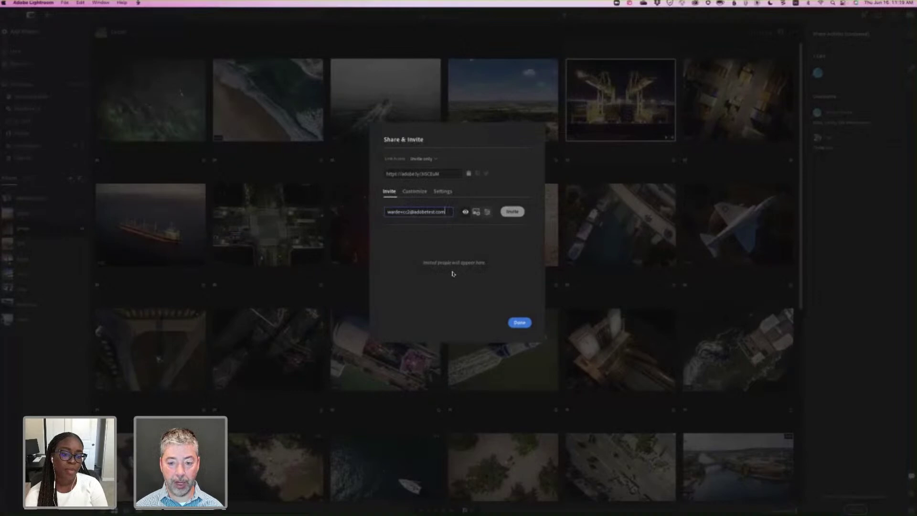
# Invite the collaborator's e-mail address to the invite-only Drone album and close the dialog.
pyautogui.press('Return')
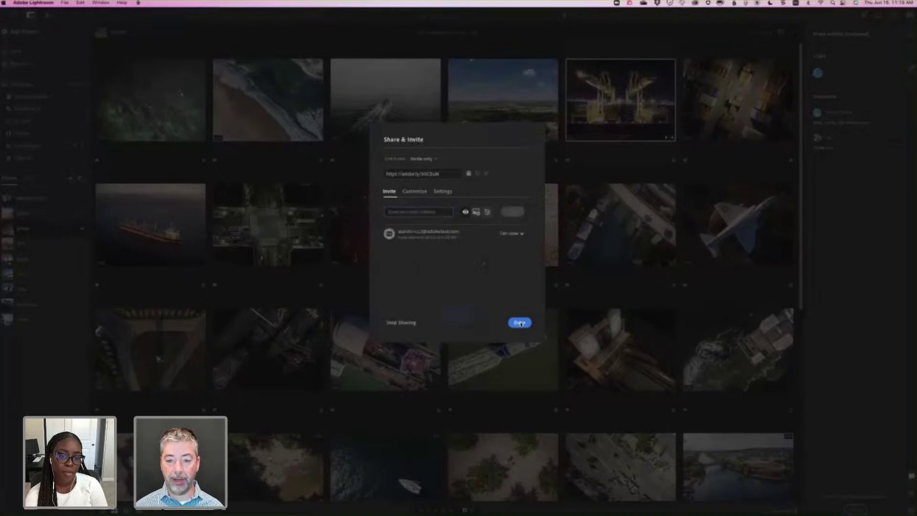
pyautogui.click(521, 324)
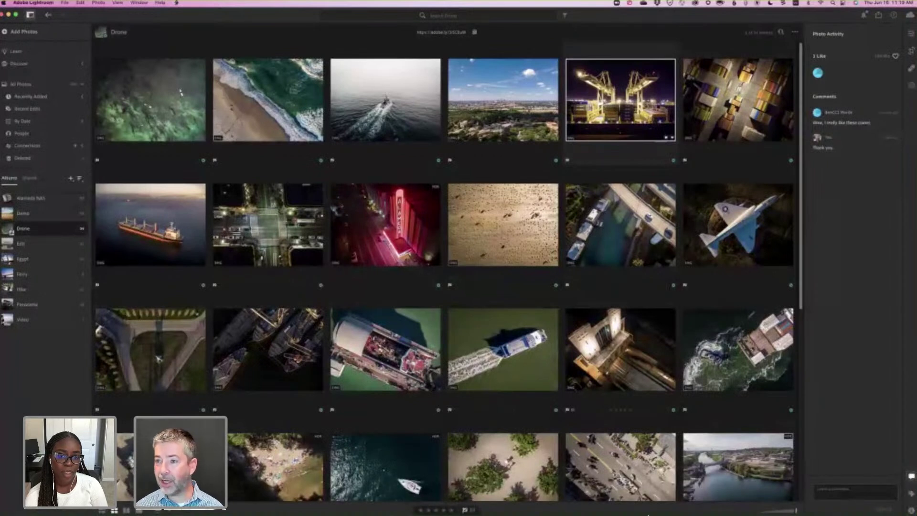
# Leave Teams for Outlook and open the 'shared a Lightroom Album with you' invitation e-mail.
pyautogui.moveTo(653, 505)
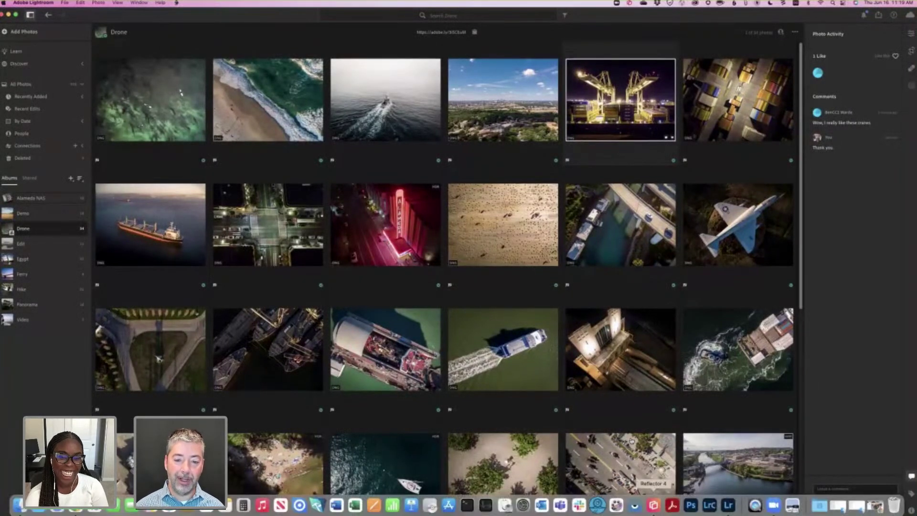
pyautogui.press('super+Tab')
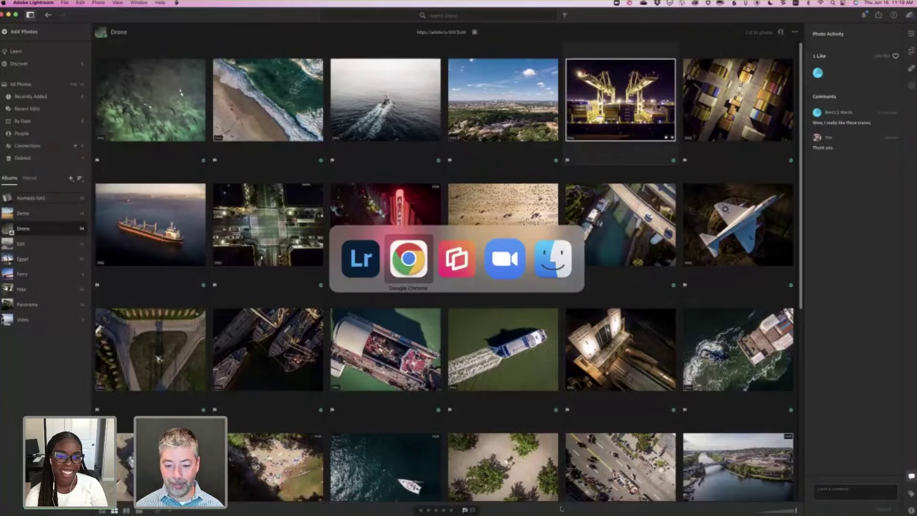
pyautogui.moveTo(557, 508)
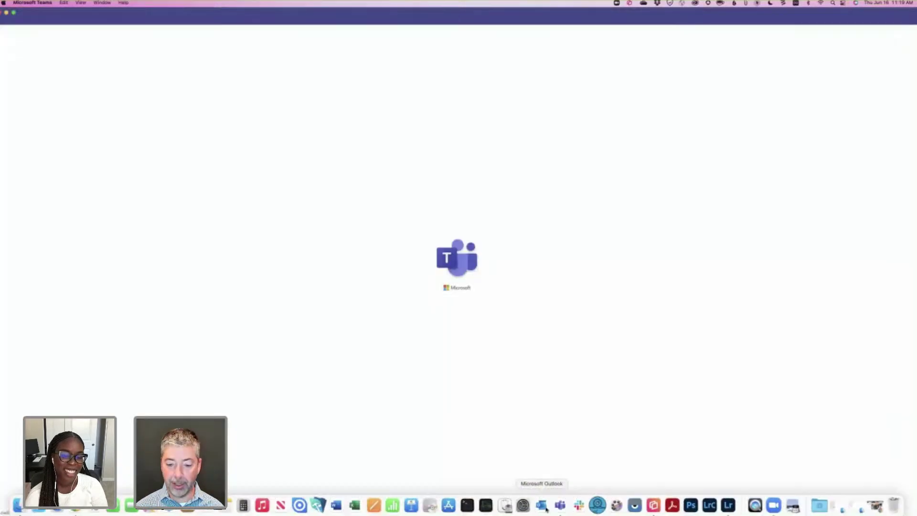
pyautogui.press('super+Tab')
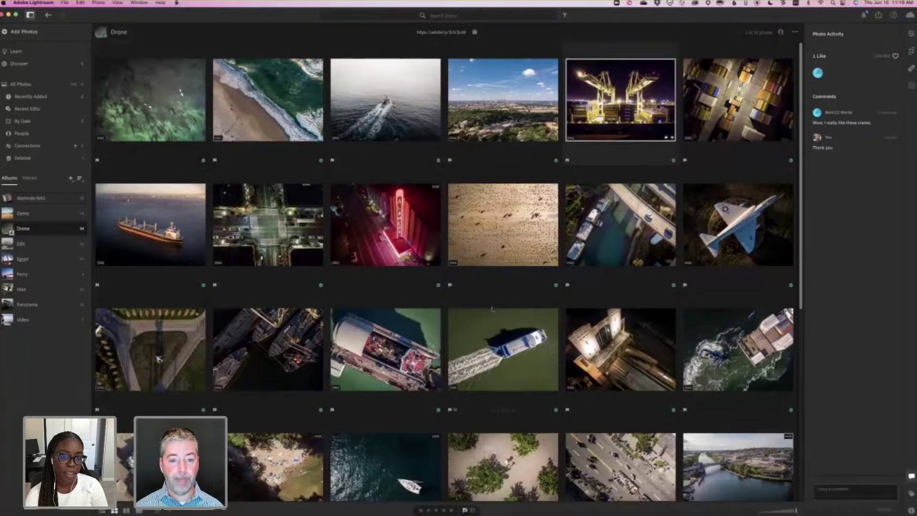
pyautogui.press('super+Tab')
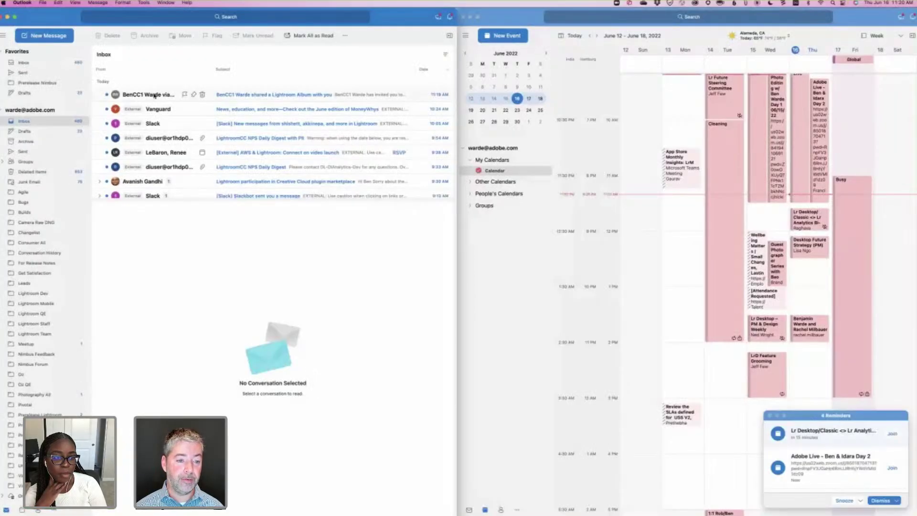
pyautogui.click(154, 95)
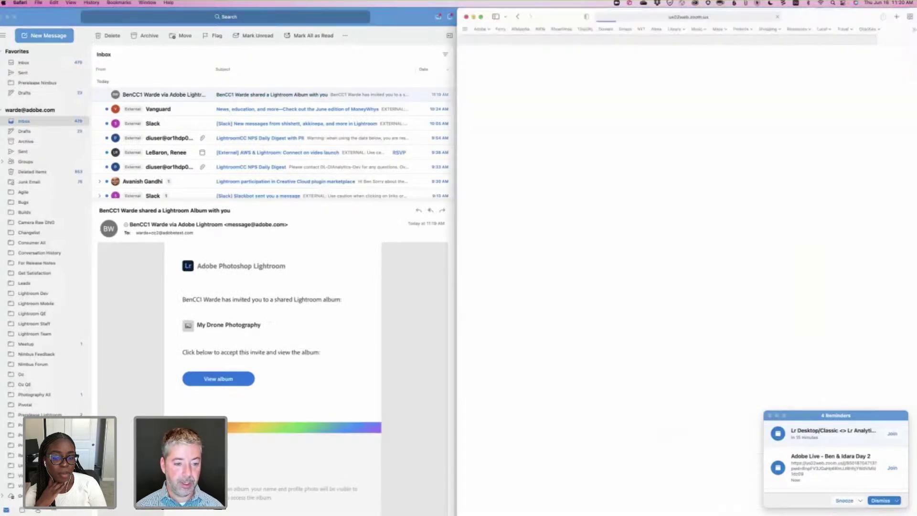
# Bring Outlook to the front and copy the invitation's View album link for the My Drone Photography album.
pyautogui.click(216, 380)
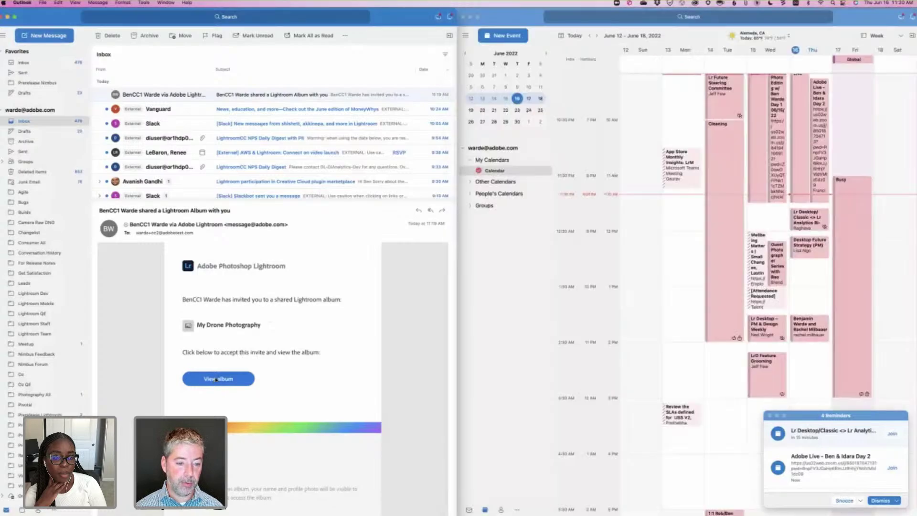
pyautogui.rightClick(217, 377)
pyautogui.press('Escape')
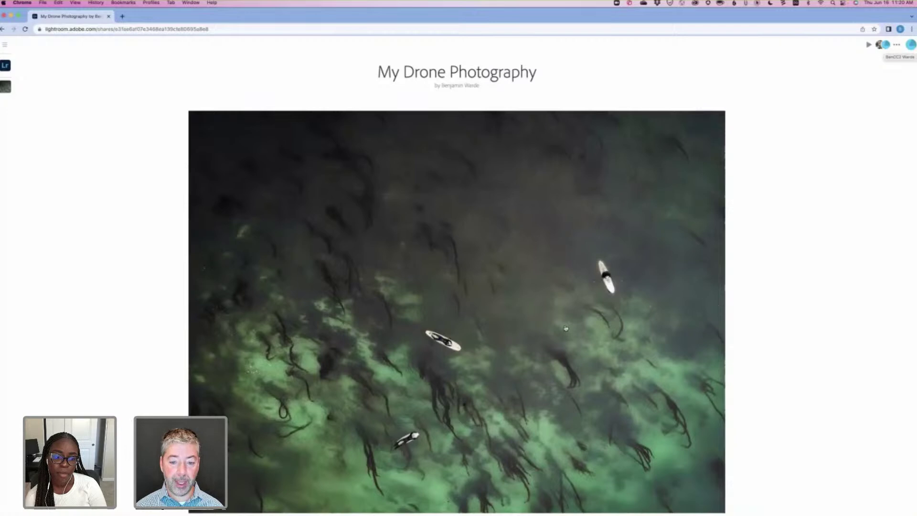
# Post a comment on the Asilomar beach photo in Lightroom web, then return to desktop Lightroom.
pyautogui.scroll(-5, 528, 318)
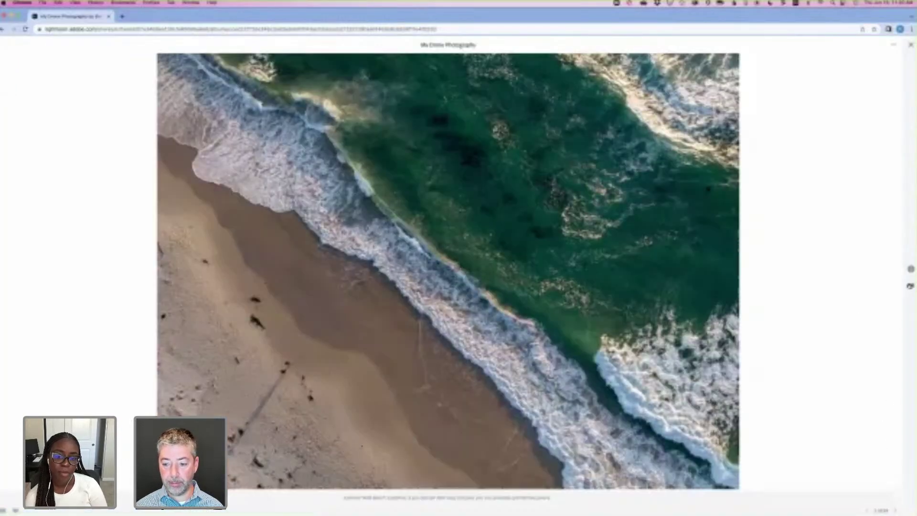
pyautogui.click(910, 285)
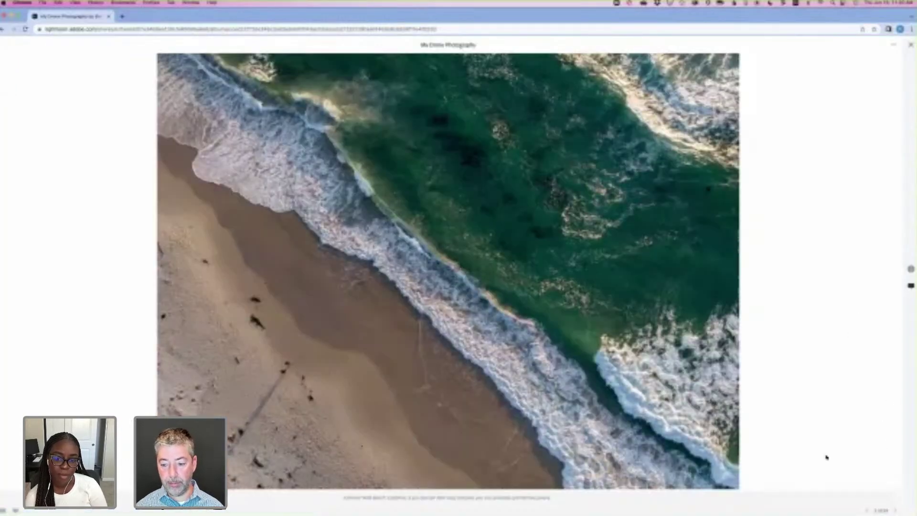
pyautogui.write('Hello!')
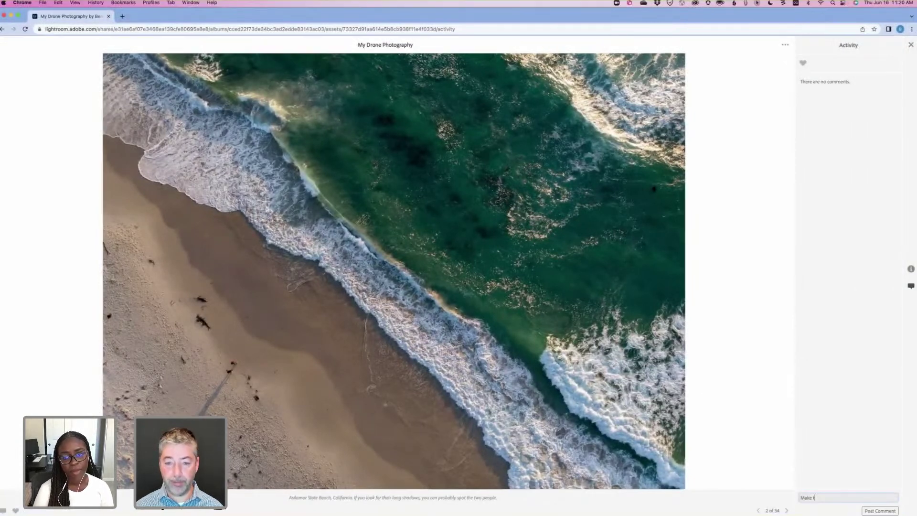
pyautogui.press('Return')
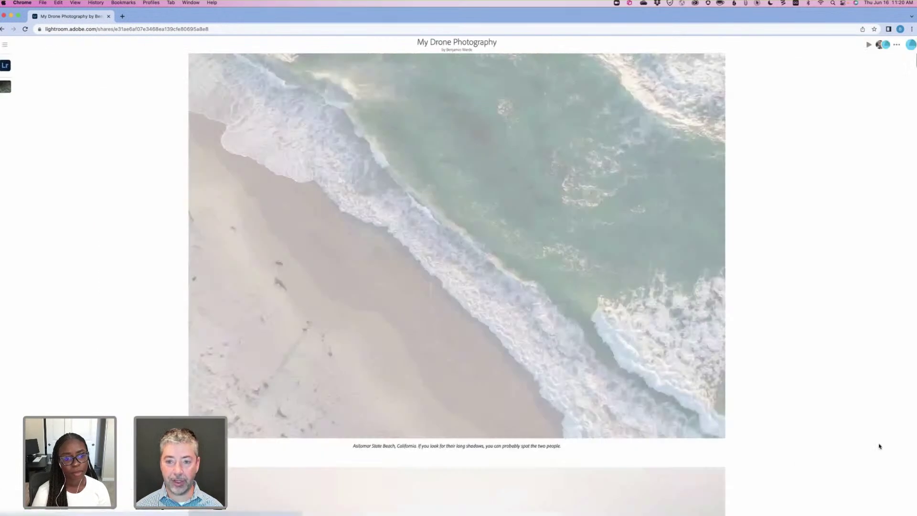
pyautogui.press('super+Tab')
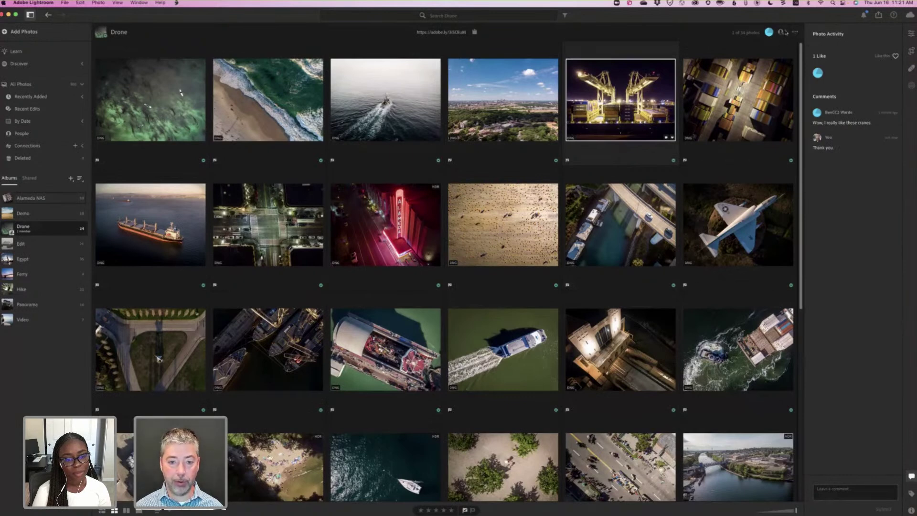
# Show the Drone album's Share & Invite settings for downloads, metadata, location and comments.
pyautogui.click(781, 33)
pyautogui.click(442, 191)
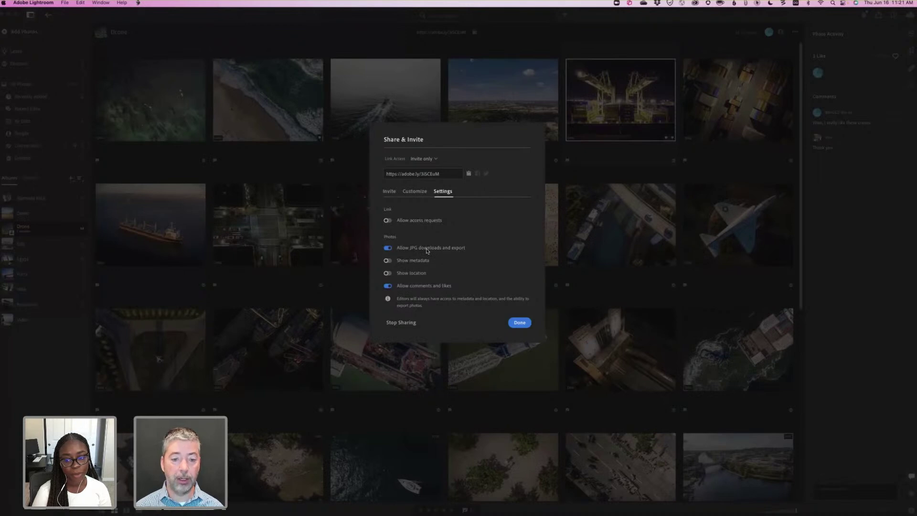
# Review the Drone album's invitee list and set new invites to Can contribute before going to Chrome.
pyautogui.click(389, 192)
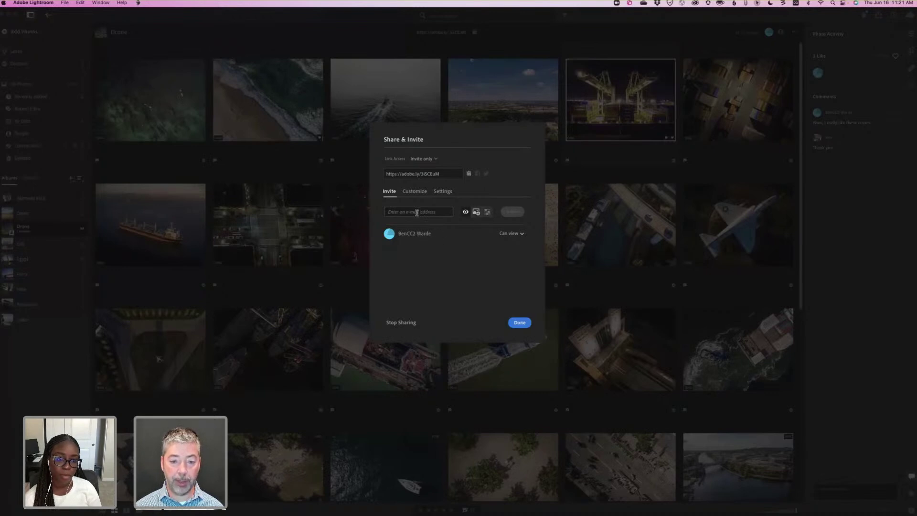
pyautogui.click(413, 211)
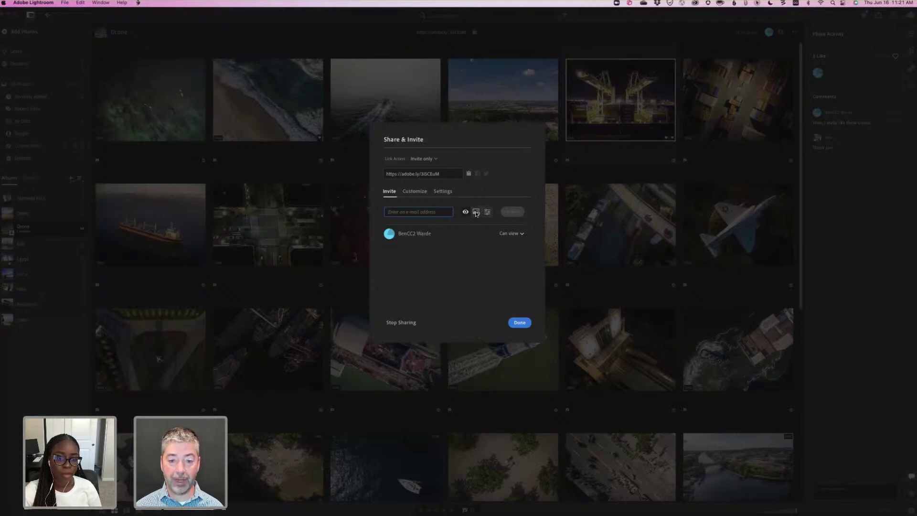
pyautogui.click(476, 213)
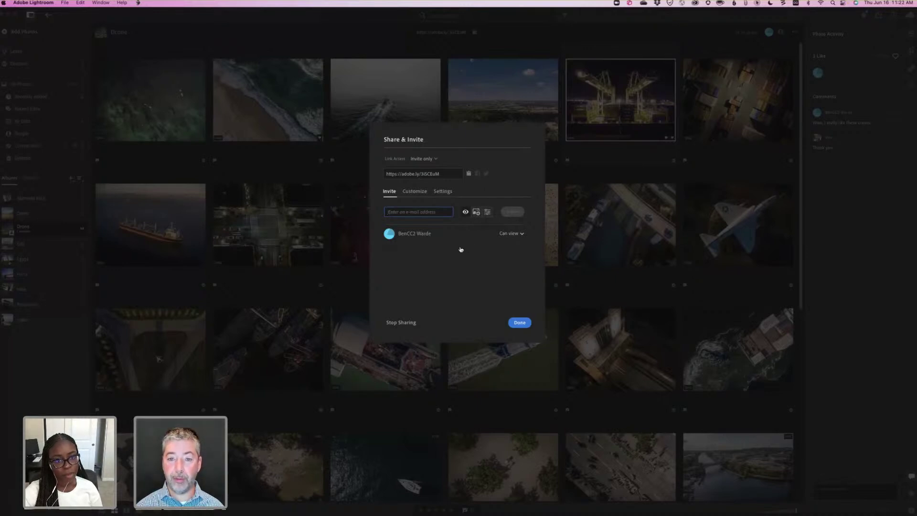
pyautogui.press('super+Tab')
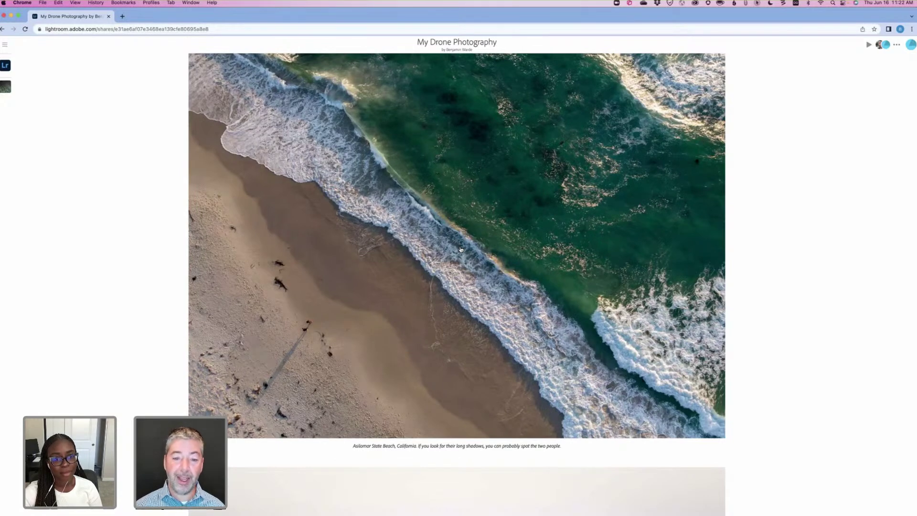
# Switch from the Chrome album page back to Lightroom's Share & Invite dialog.
pyautogui.press('super+Tab')
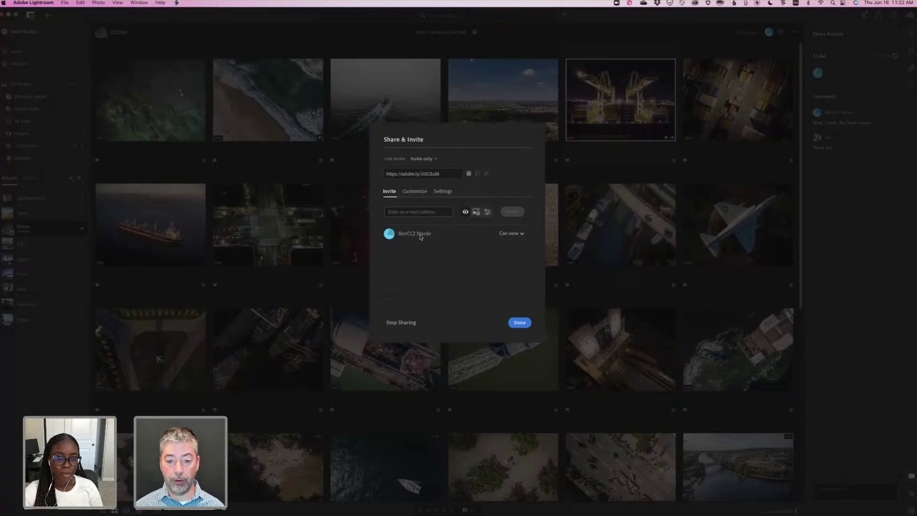
# Change the invitee from Can view to Can edit and contribute, confirm with Done, then go to Chrome.
pyautogui.click(522, 233)
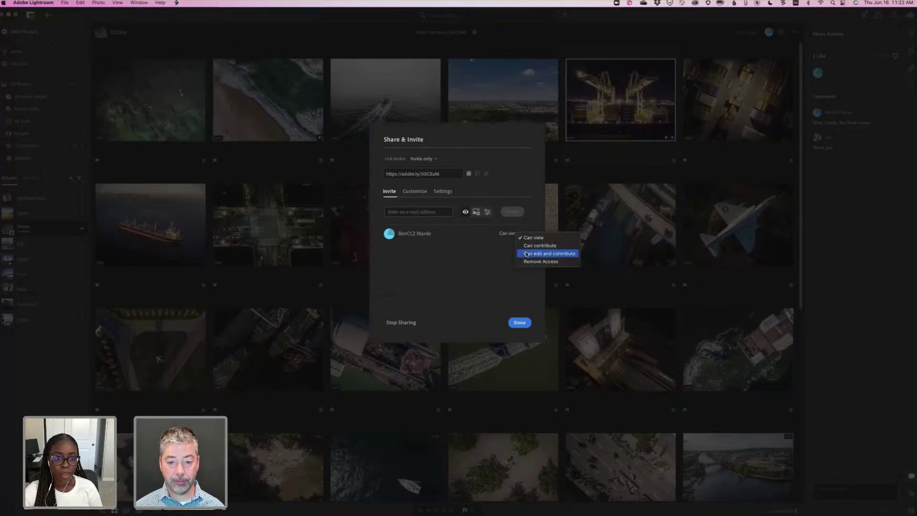
pyautogui.press('Return')
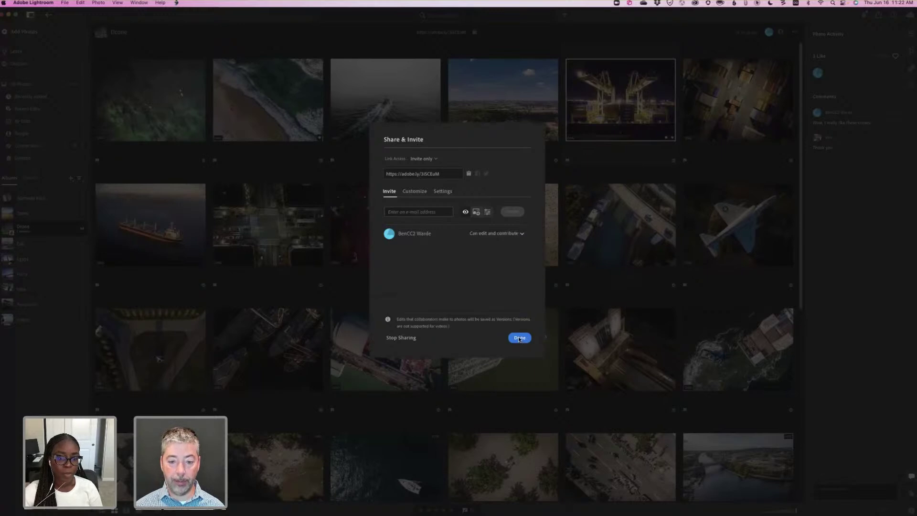
pyautogui.click(519, 338)
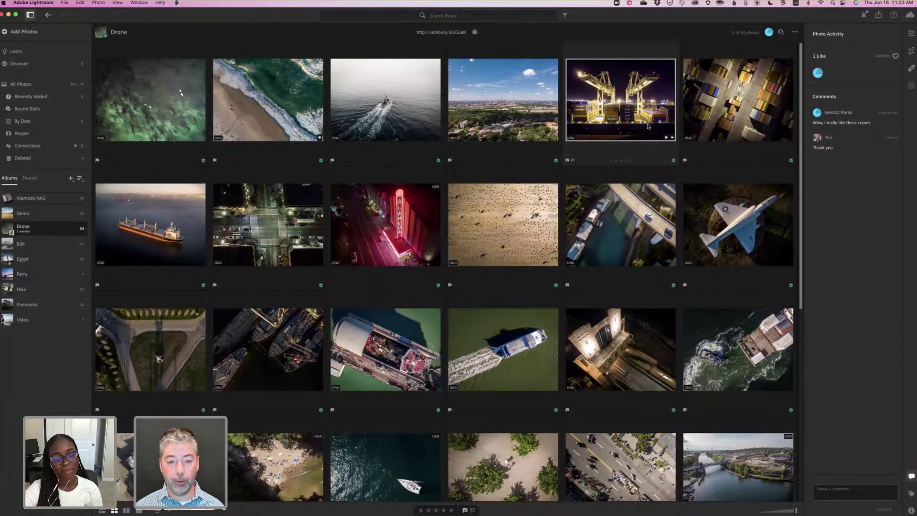
pyautogui.press('super+Tab')
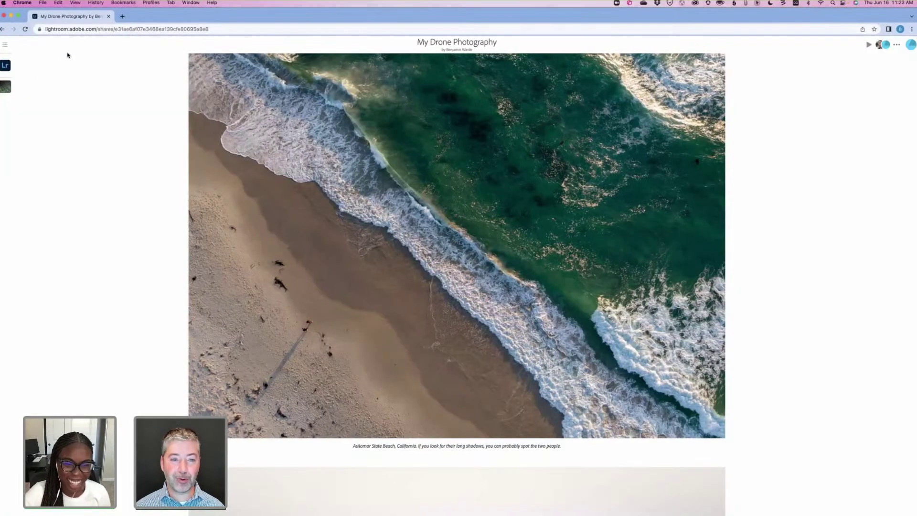
# Open the Asilomar surfers photo from the shared album in Lightroom web's editor.
pyautogui.scroll(10, 425, 210)
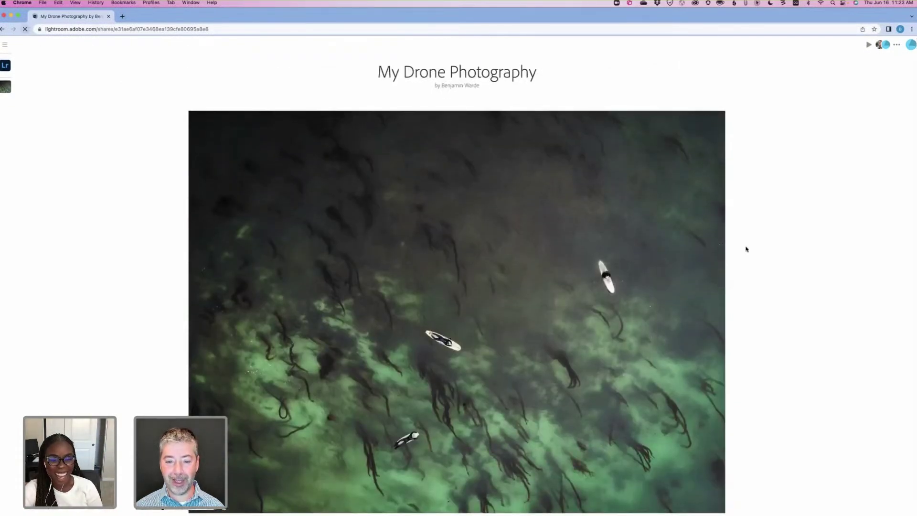
pyautogui.scroll(-2, 508, 217)
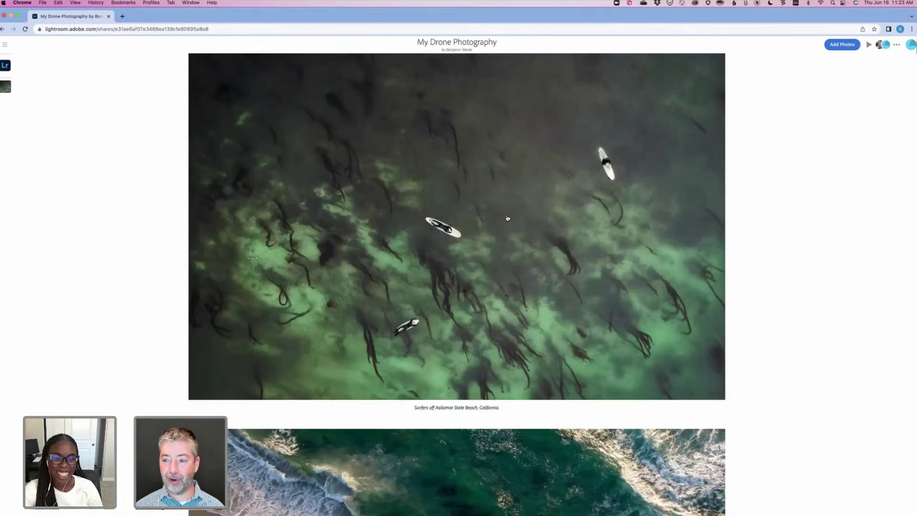
pyautogui.click(514, 215)
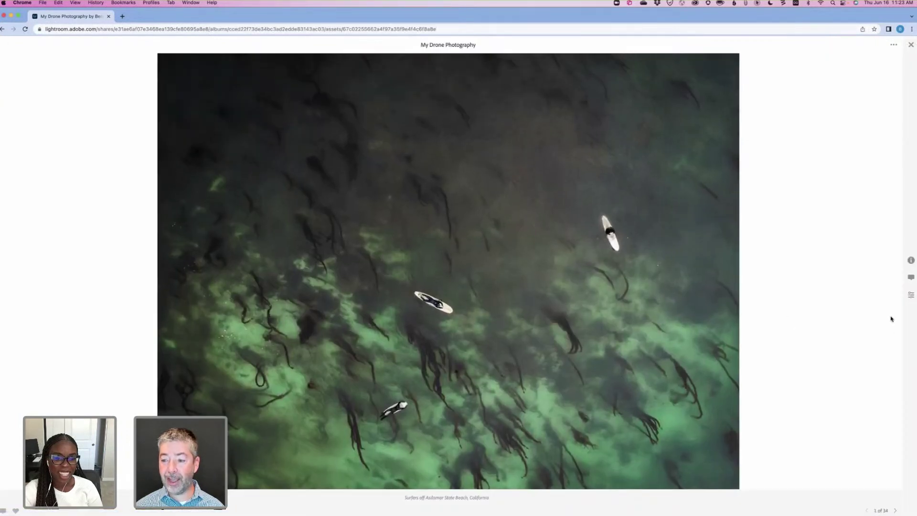
pyautogui.click(912, 295)
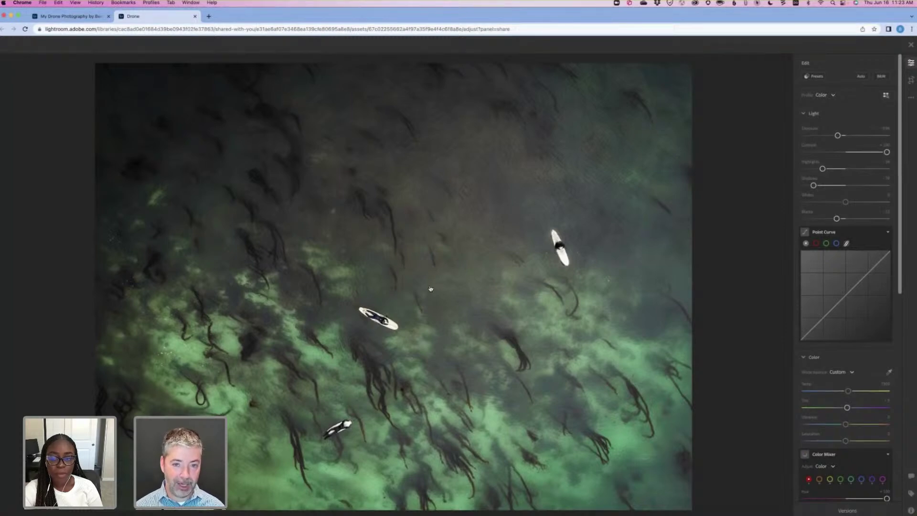
# Push the surfers photo's Exposure until it is nearly white, then close the editor back to the album grid.
pyautogui.press('super+Tab')
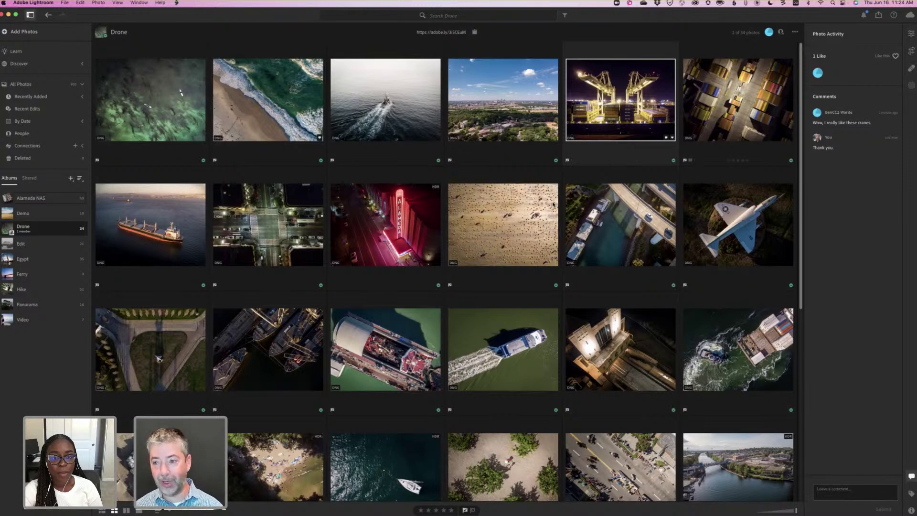
pyautogui.press('super+Tab')
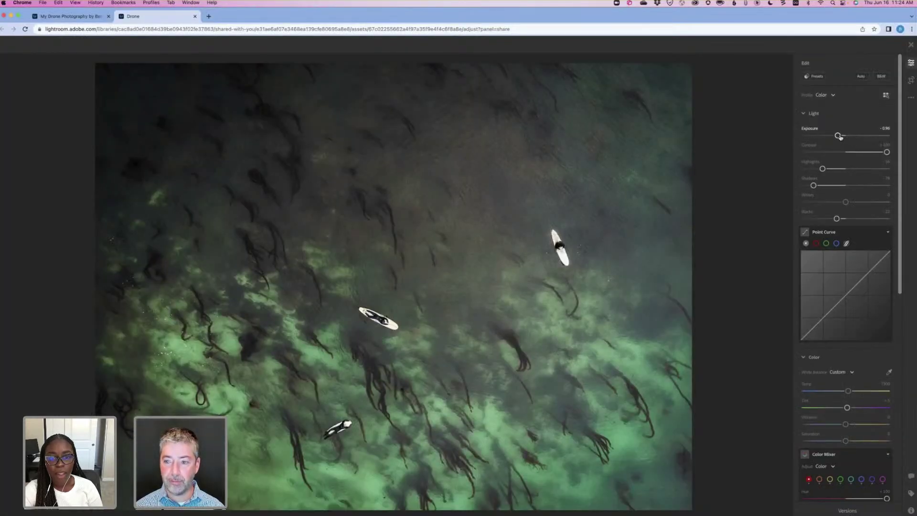
pyautogui.moveTo(863, 138)
pyautogui.mouseDown()
pyautogui.moveTo(883, 138)
pyautogui.moveTo(860, 135)
pyautogui.mouseUp()
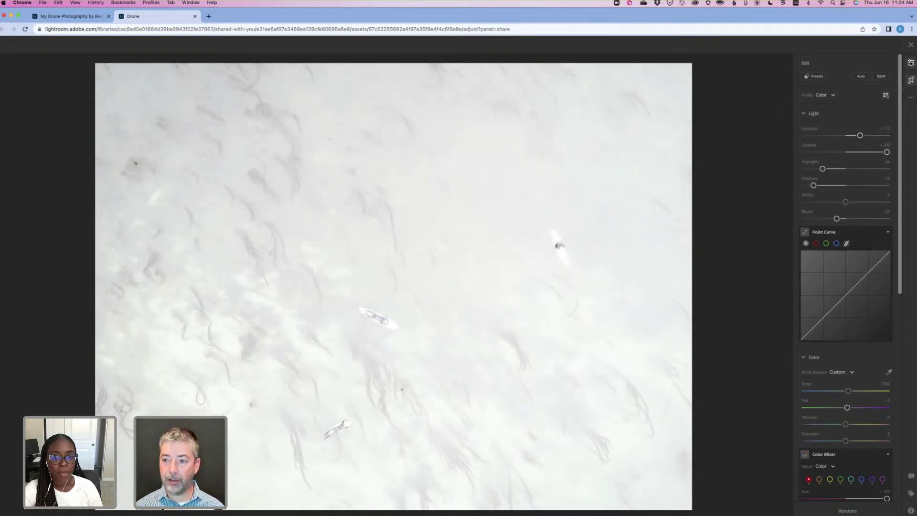
pyautogui.click(911, 47)
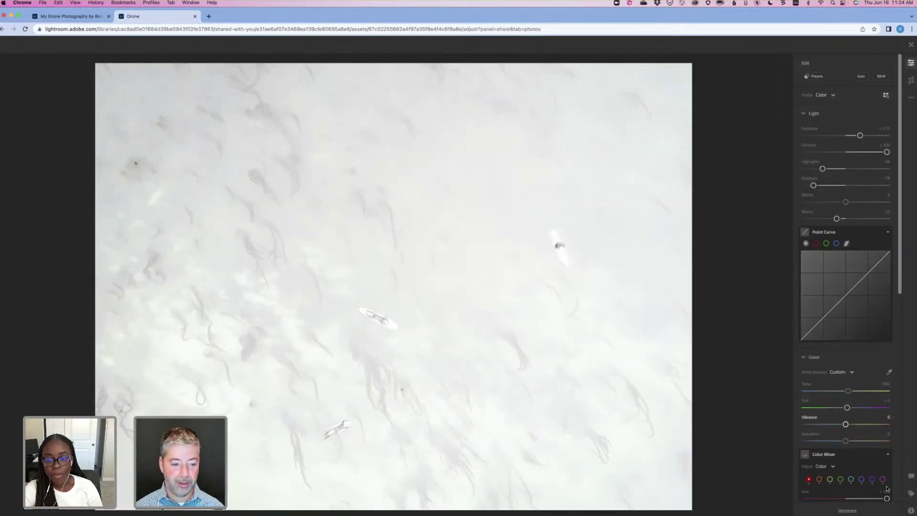
pyautogui.scroll(-8, 848, 424)
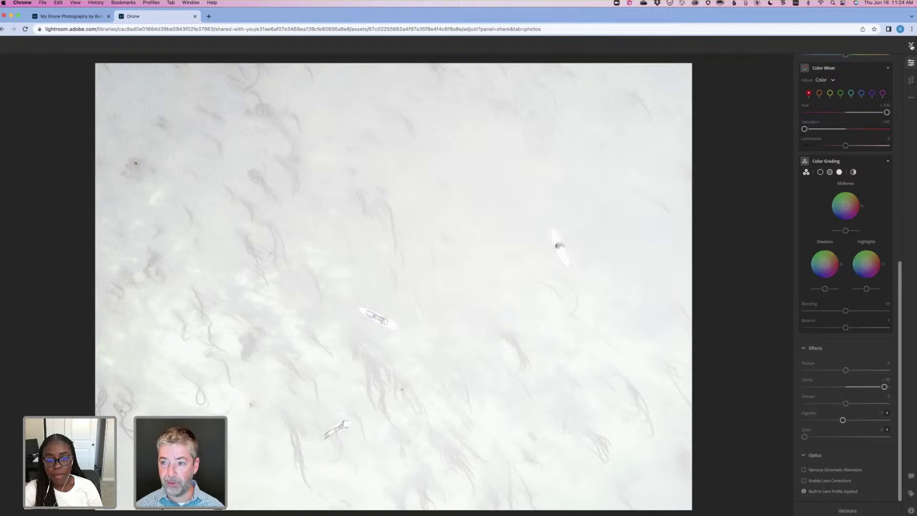
pyautogui.click(912, 47)
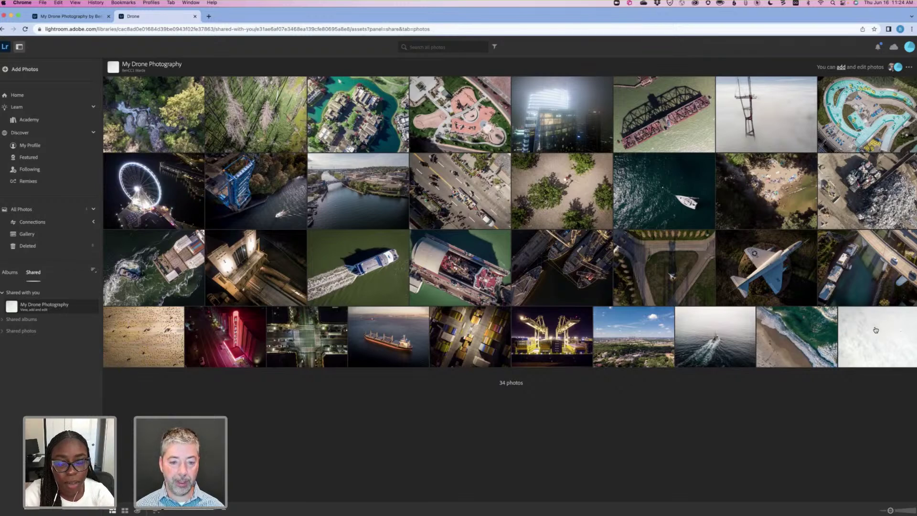
pyautogui.press('super+Tab')
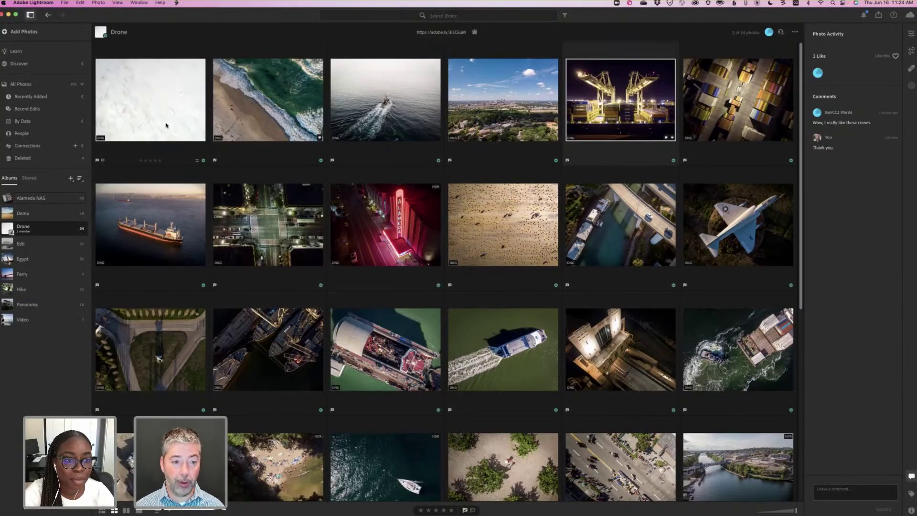
# Open the white surfers photo in the Edit view and list its Auto versions.
pyautogui.click(154, 95)
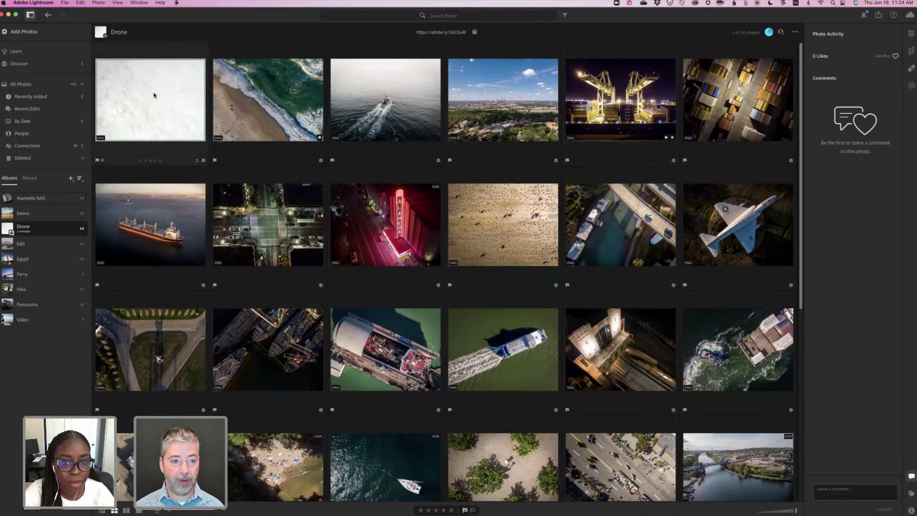
pyautogui.doubleClick(154, 95)
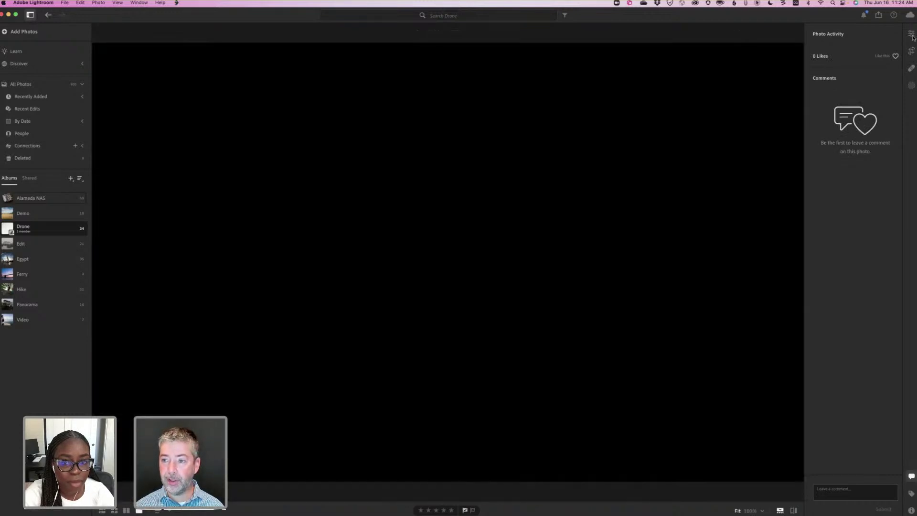
pyautogui.press('e')
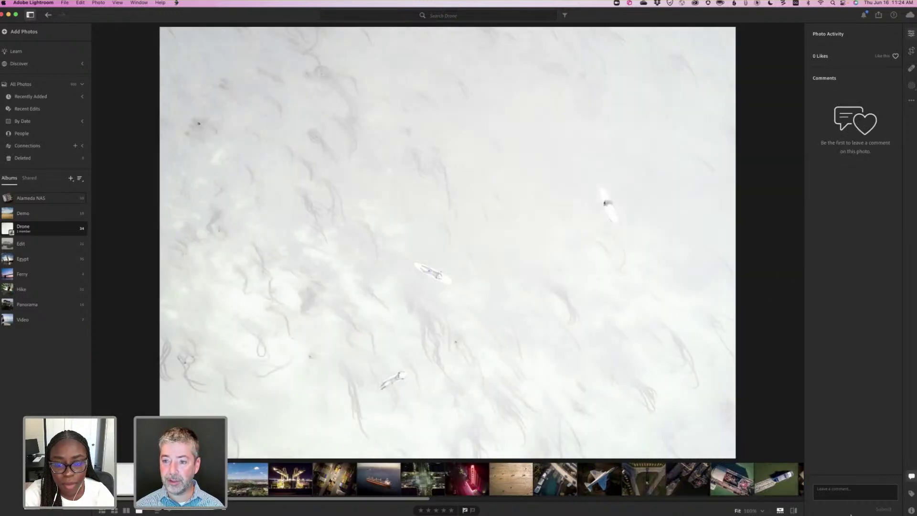
pyautogui.click(846, 511)
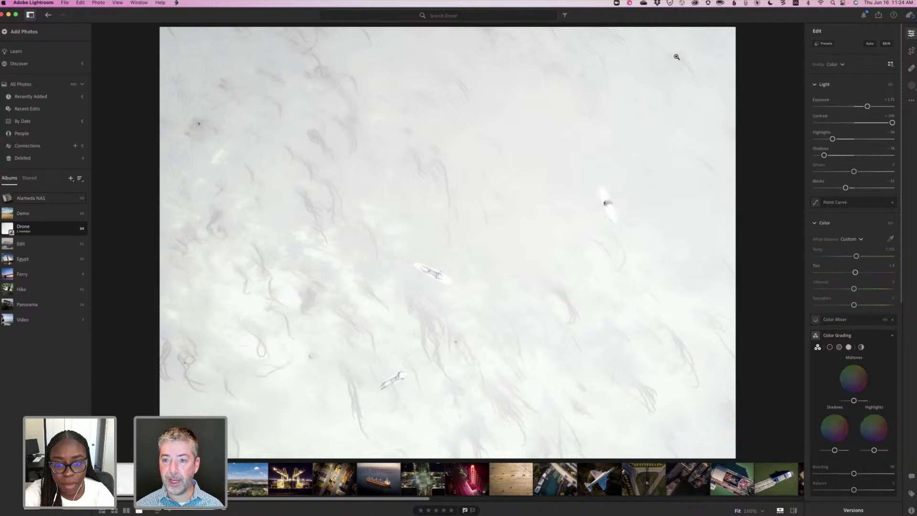
pyautogui.click(719, 43)
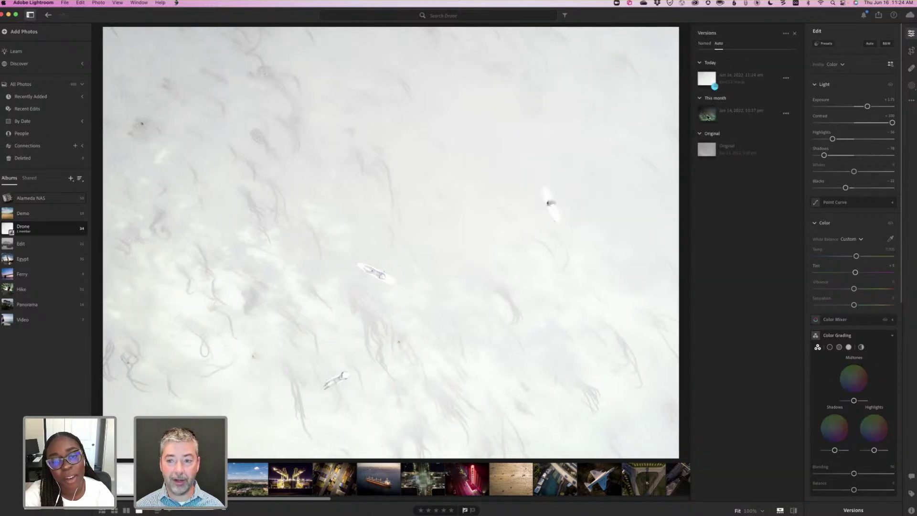
# Compare the green Jun 14 version with today's washed-out web edit.
pyautogui.click(708, 117)
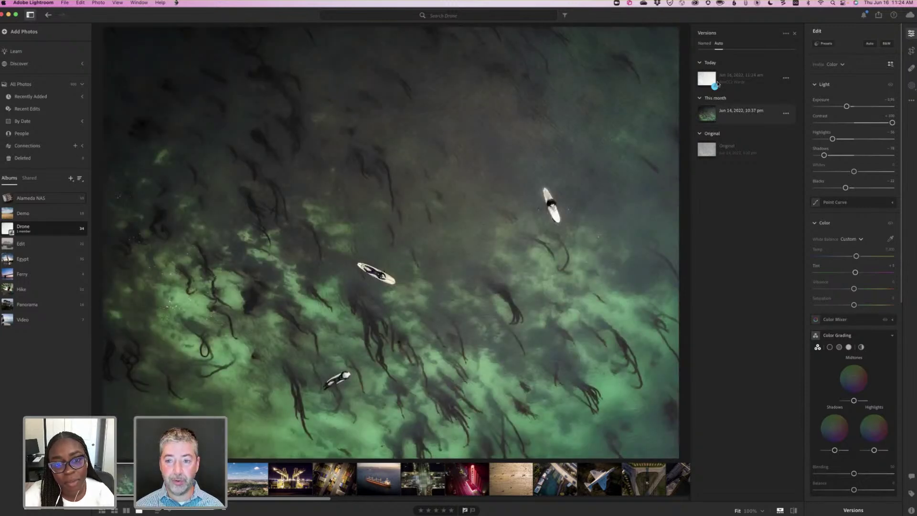
pyautogui.click(727, 84)
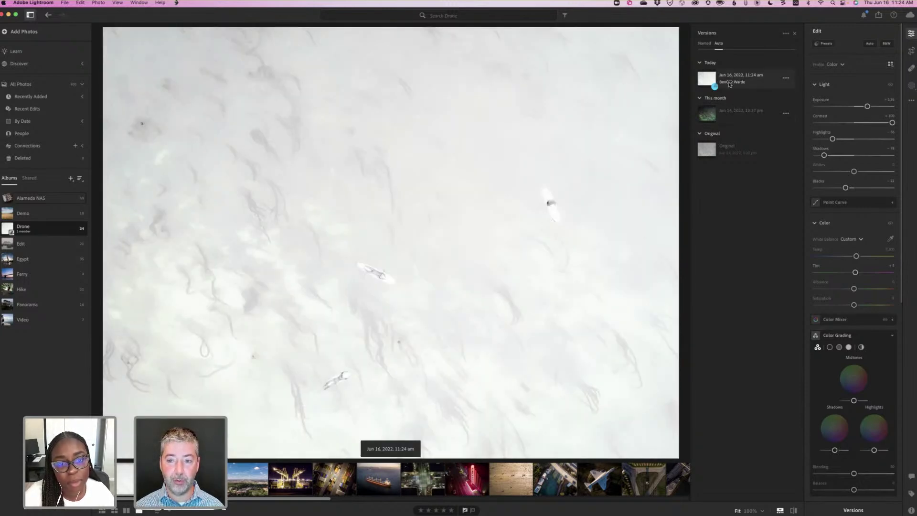
pyautogui.click(704, 114)
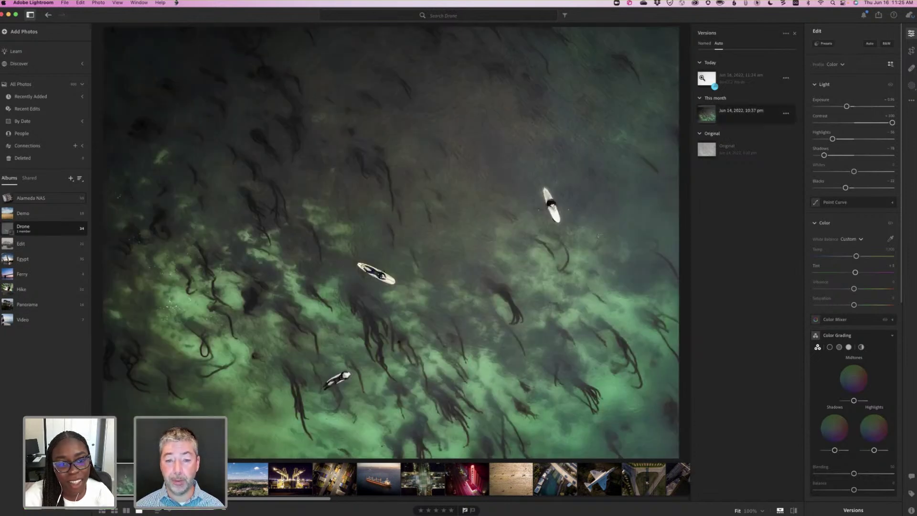
pyautogui.press('Up')
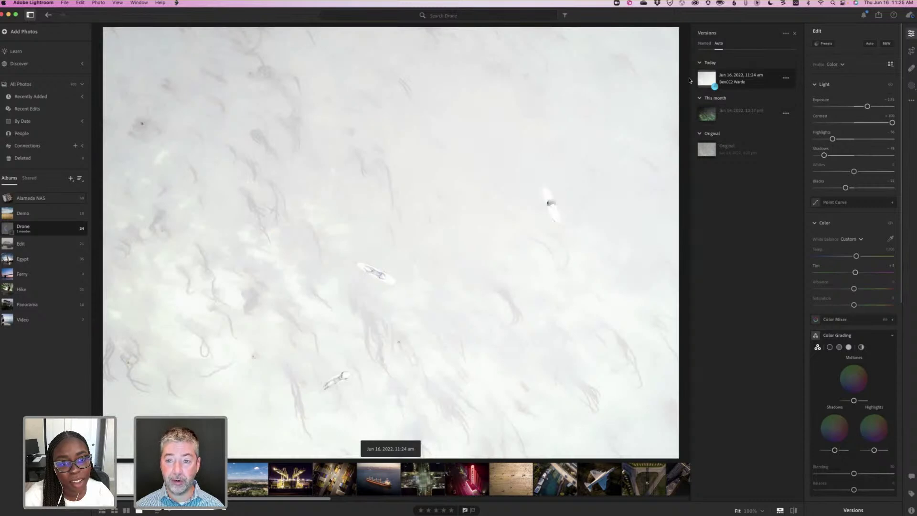
pyautogui.click(744, 79)
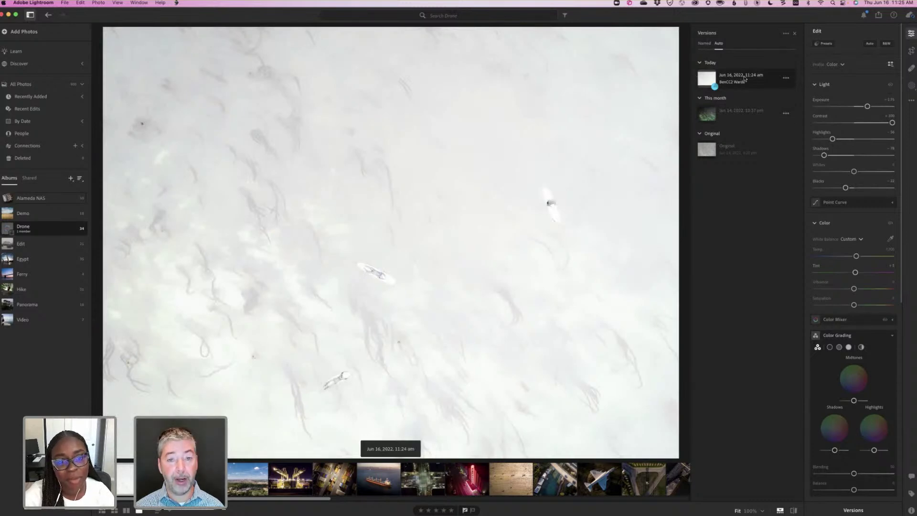